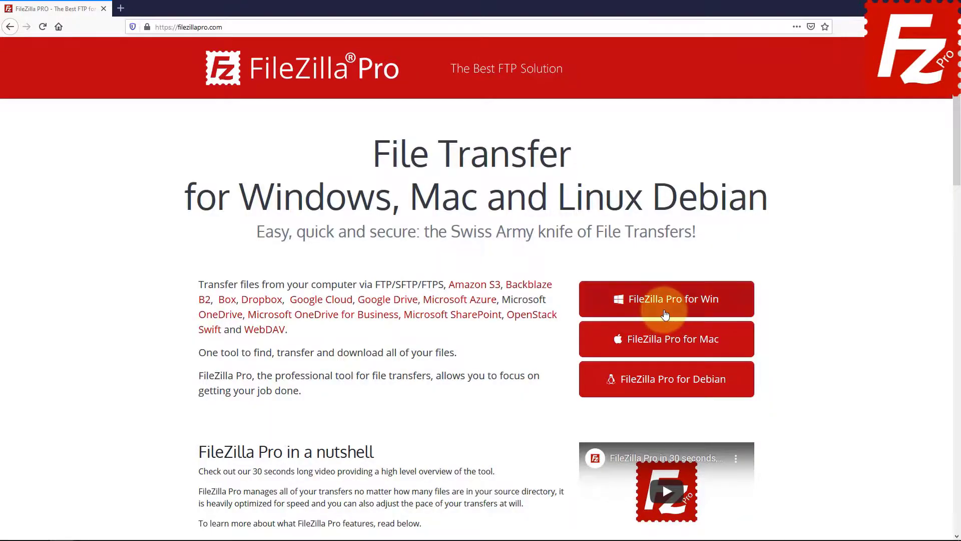
Choose FileZilla Pro for Windows and download its setup file
click(647, 358)
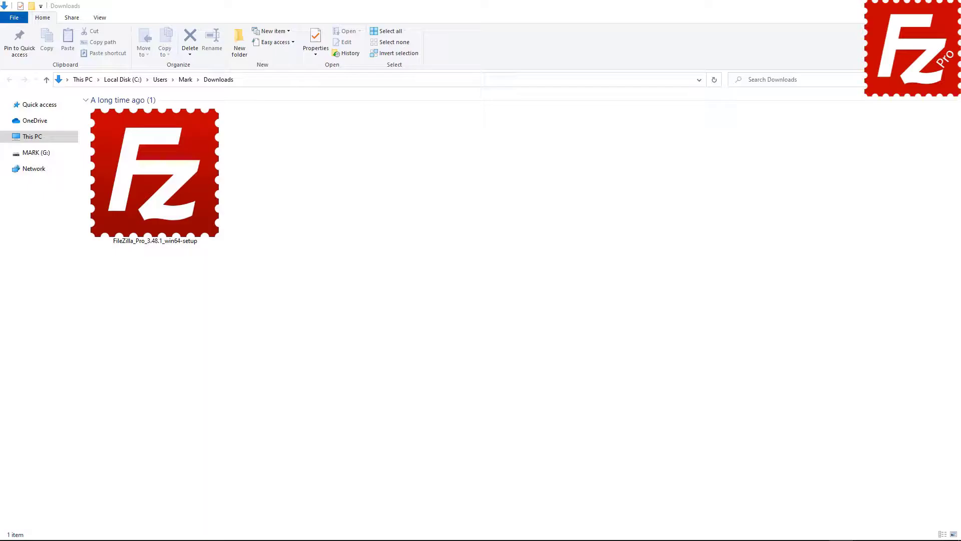
Run the FileZilla_Pro_3.48.1_win64-setup installer from Downloads with administrator permission
double_click(145, 216)
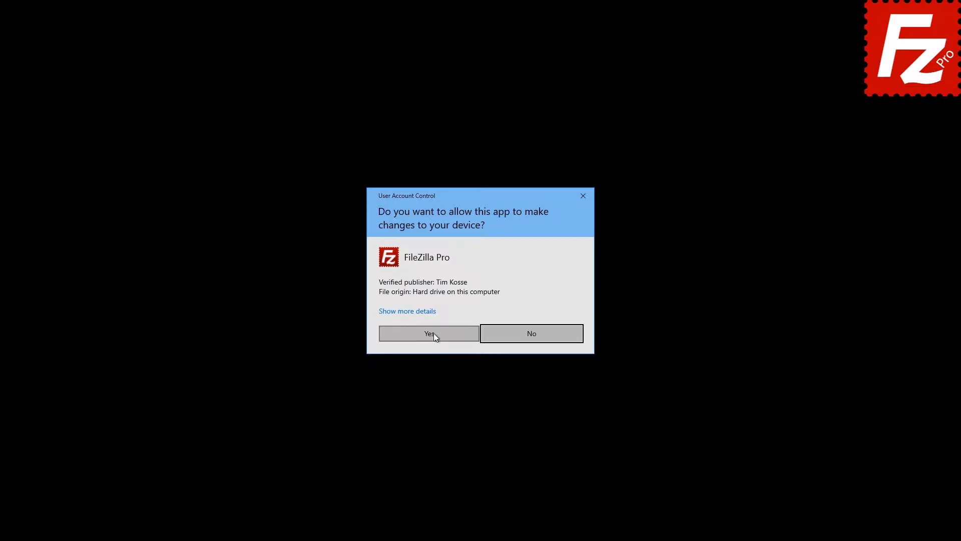
click(434, 332)
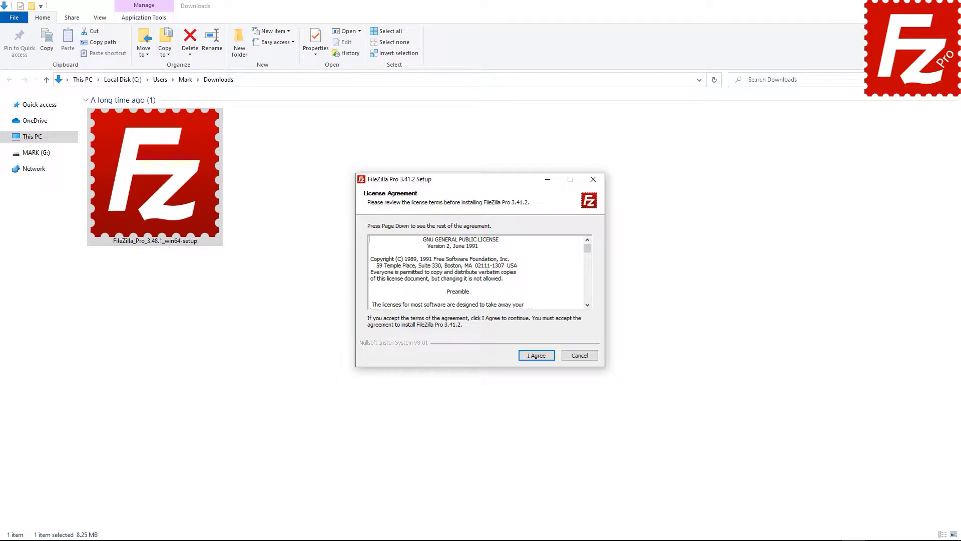
Accept the license, install for anyone using this computer, and include a desktop icon
click(536, 355)
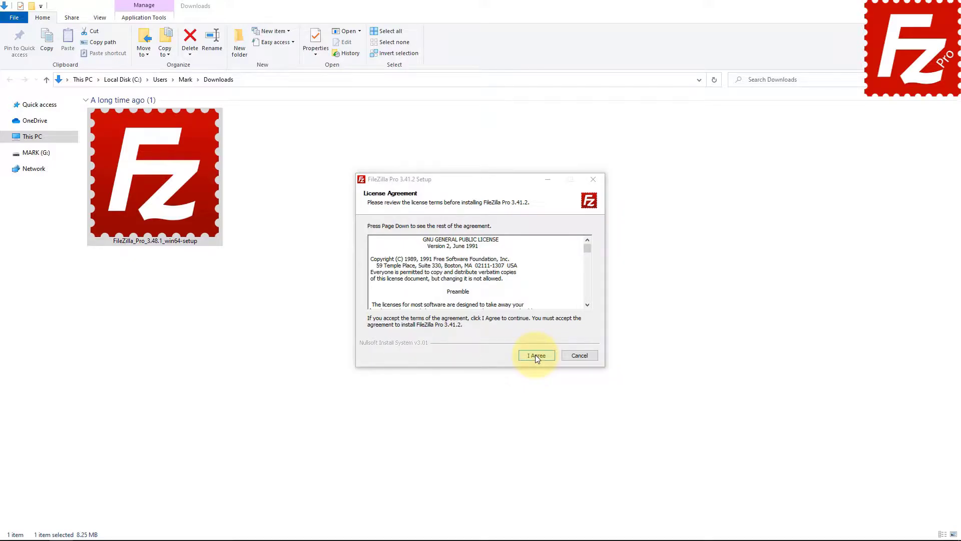
click(536, 355)
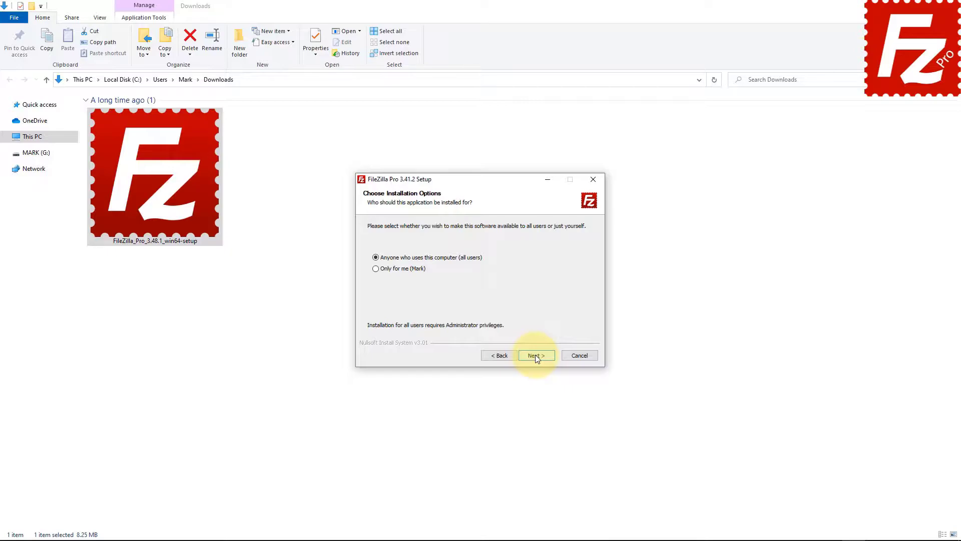
click(535, 355)
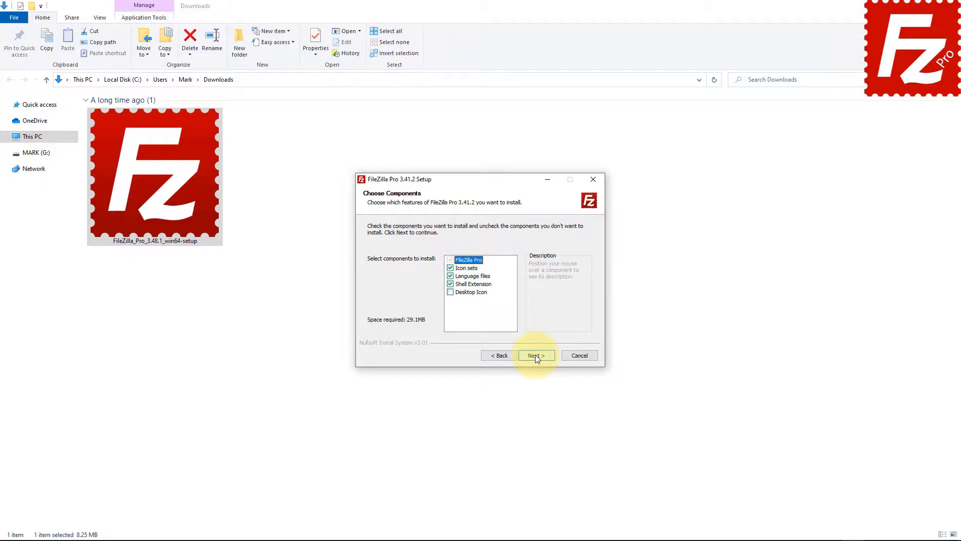
click(450, 291)
click(538, 356)
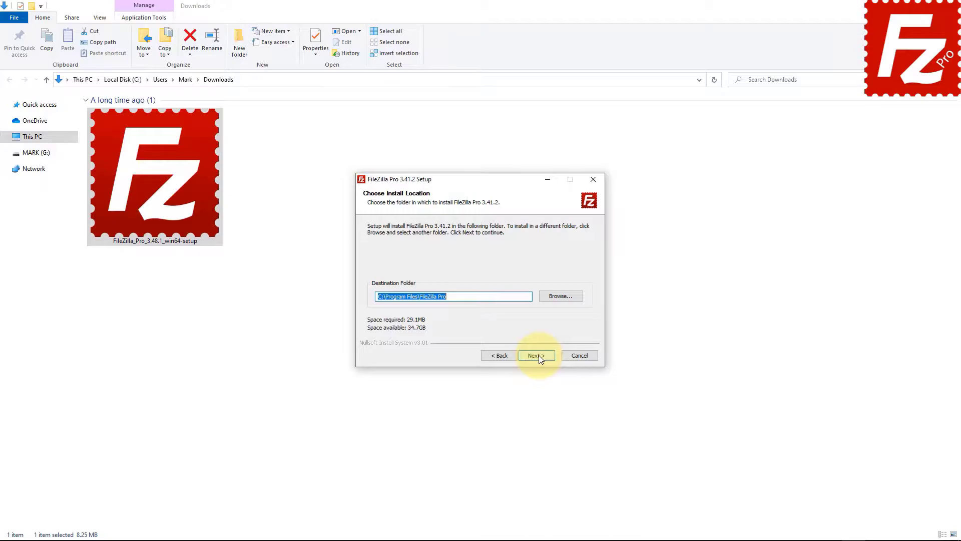
Install into C:\Program Files\FileZilla Pro with the default FileZilla Pro Start Menu folder
click(538, 356)
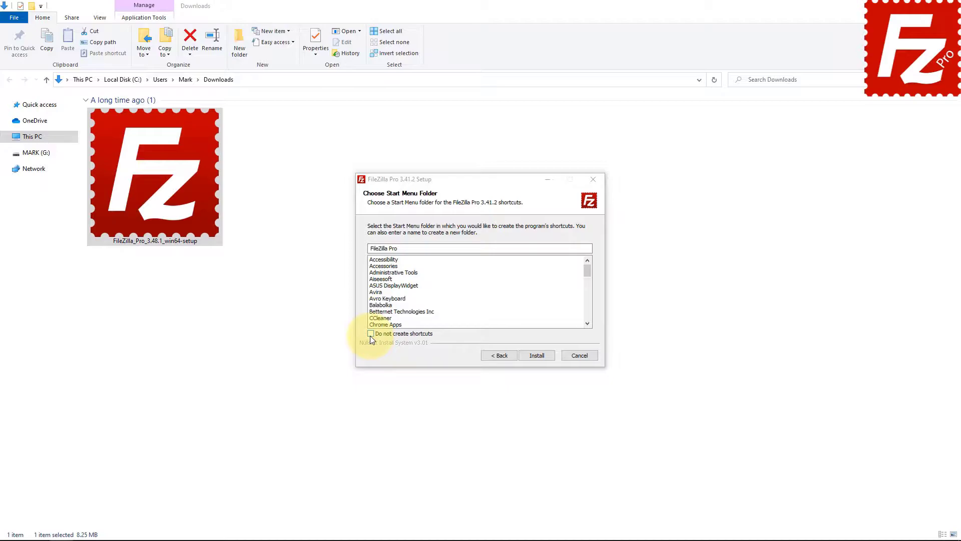
click(537, 355)
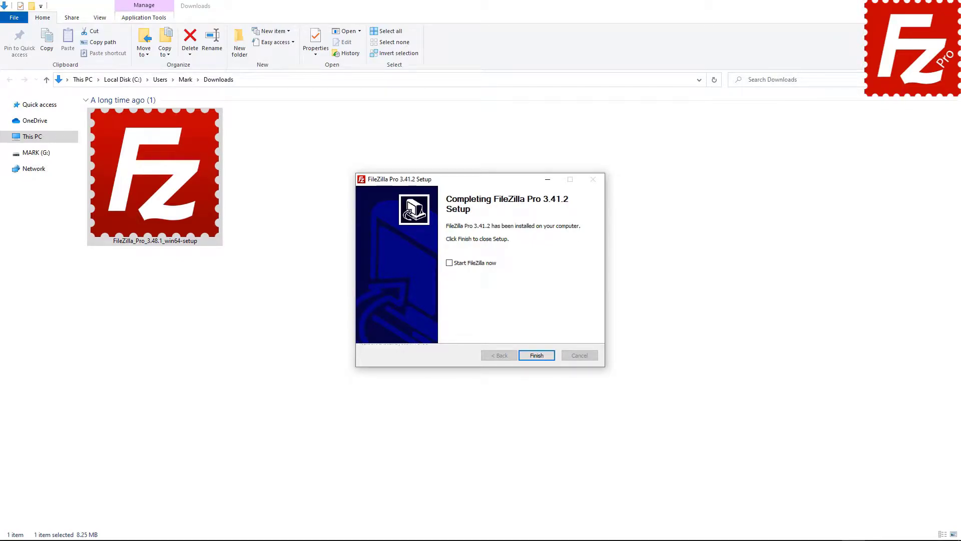
Finish setup with 'Start FileZilla now' ticked so FileZilla Pro launches
click(449, 263)
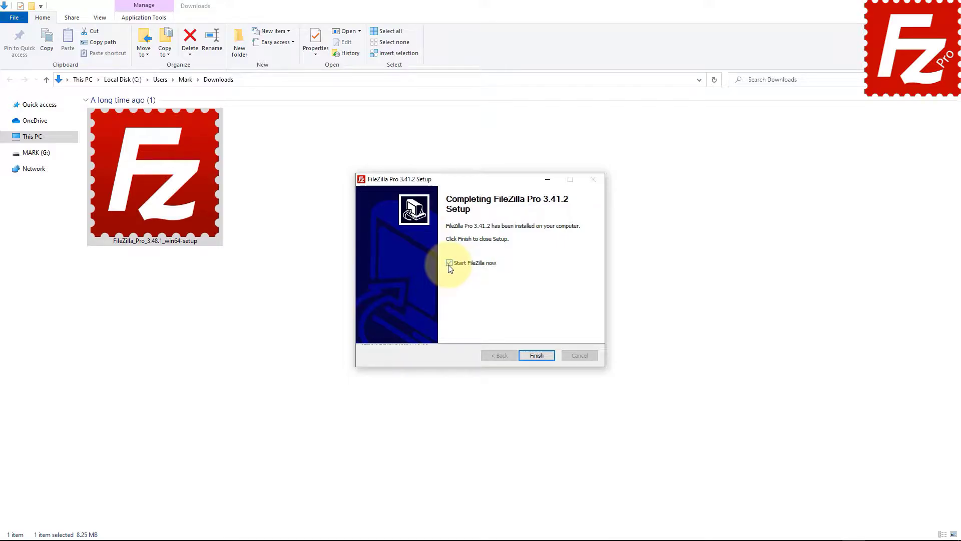
click(537, 356)
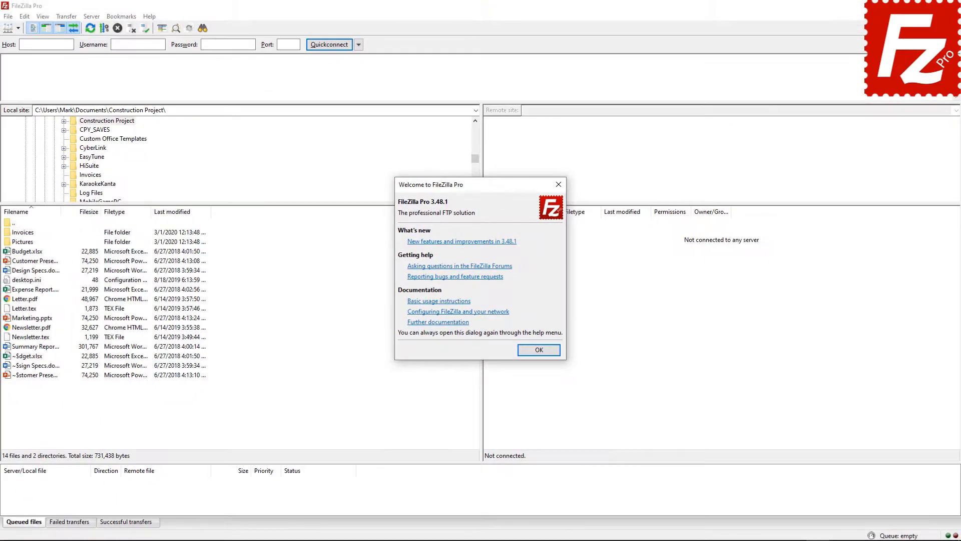
Close the Welcome dialog, then reopen it via Help > Show welcome dialog
click(538, 350)
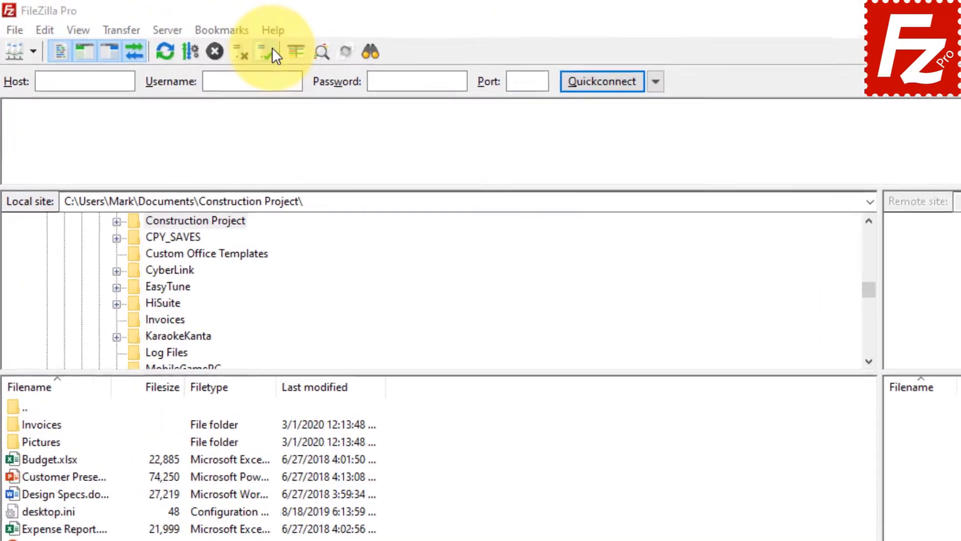
click(290, 35)
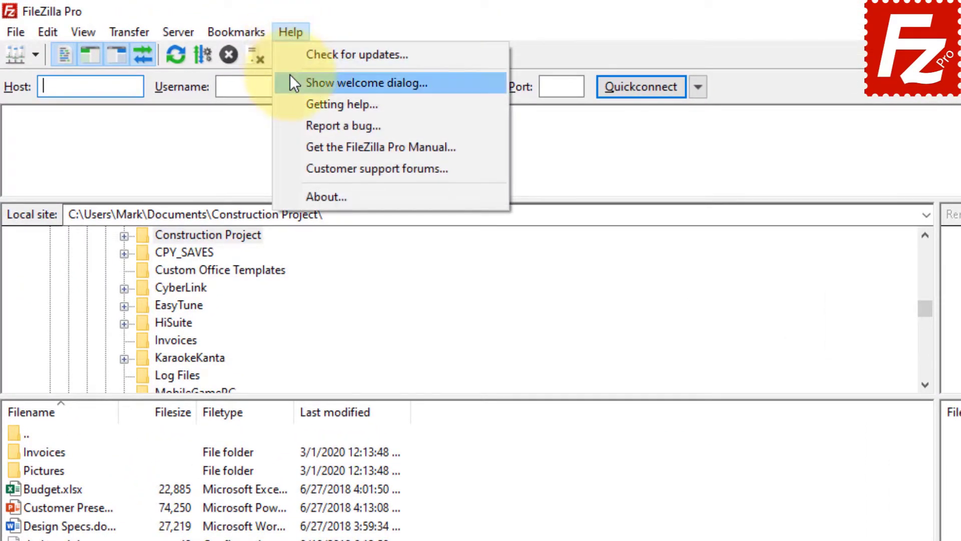
click(290, 80)
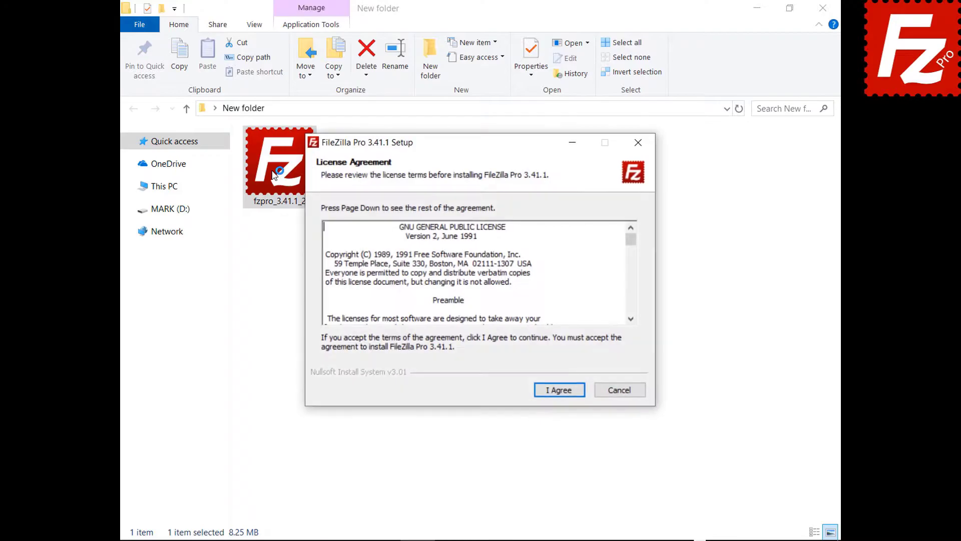
Install FileZilla Pro 3.41.1, accepting the license and keeping all default options
click(556, 391)
click(560, 393)
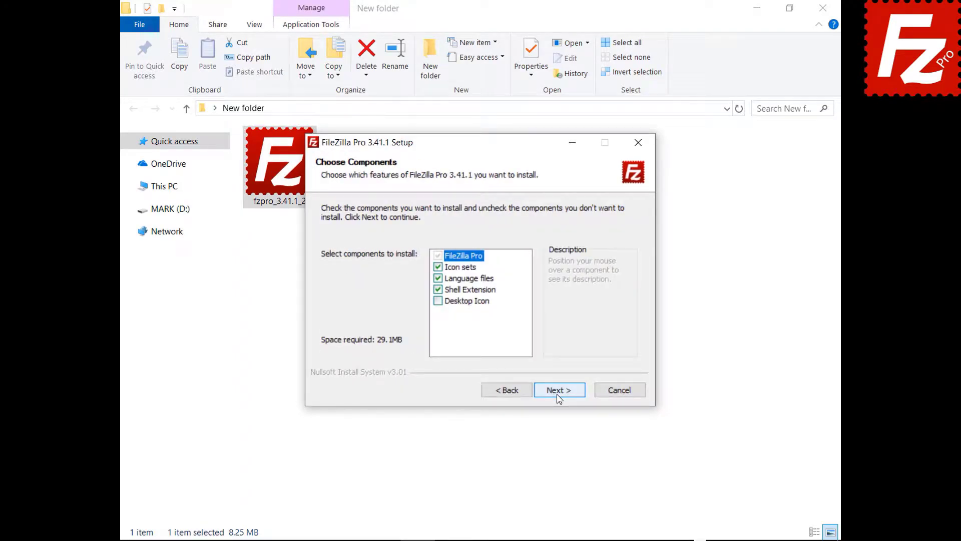
click(559, 391)
click(559, 393)
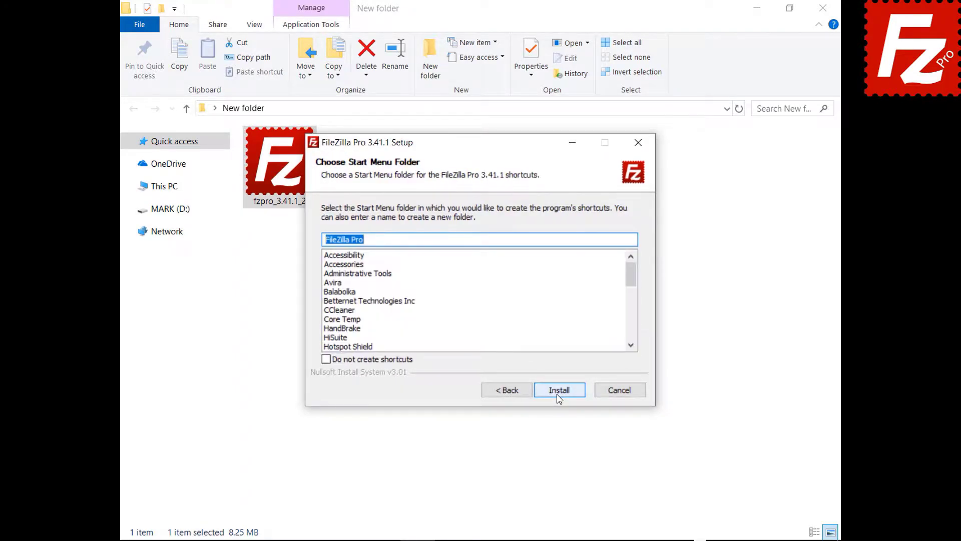
click(560, 391)
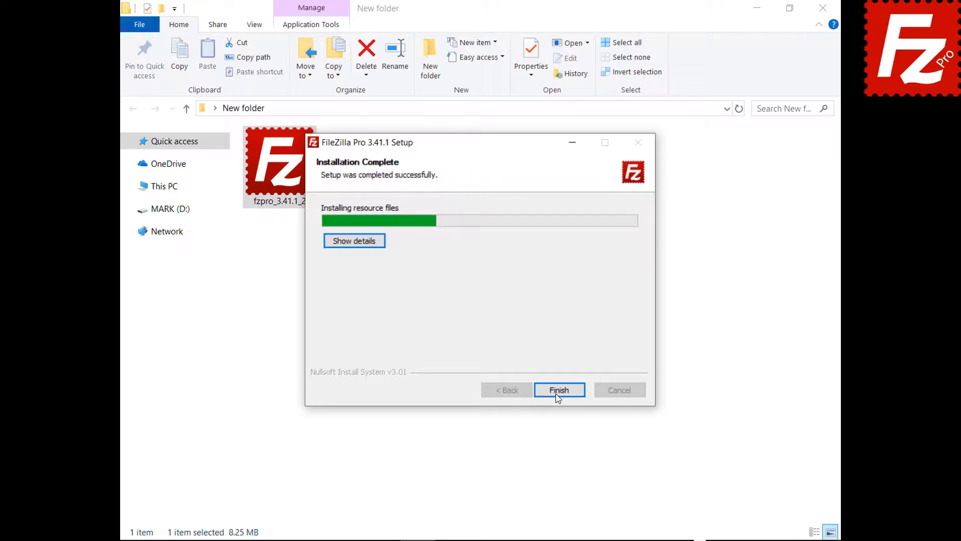
click(558, 391)
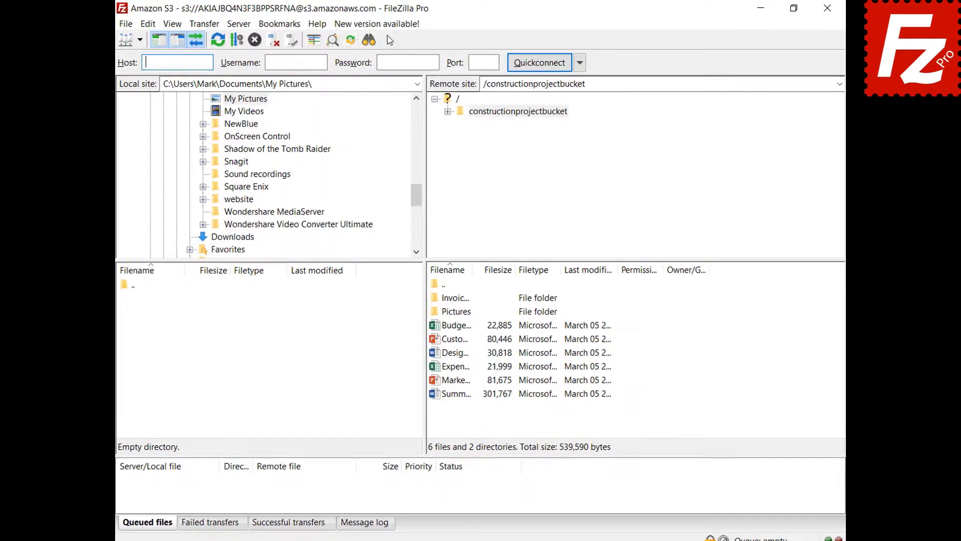
Request the 3.41.2 update, then use Help > Check for updates to reach registration
click(373, 32)
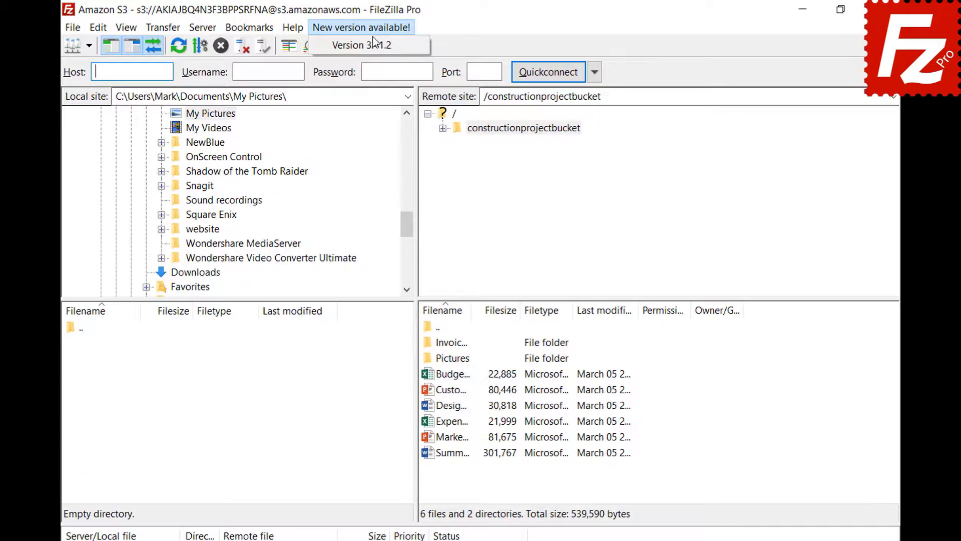
click(374, 49)
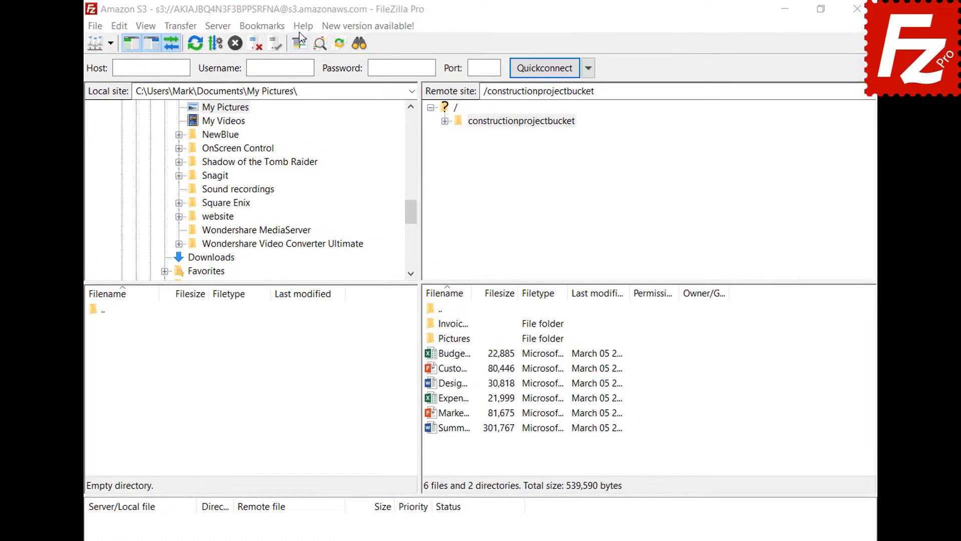
click(303, 26)
click(302, 44)
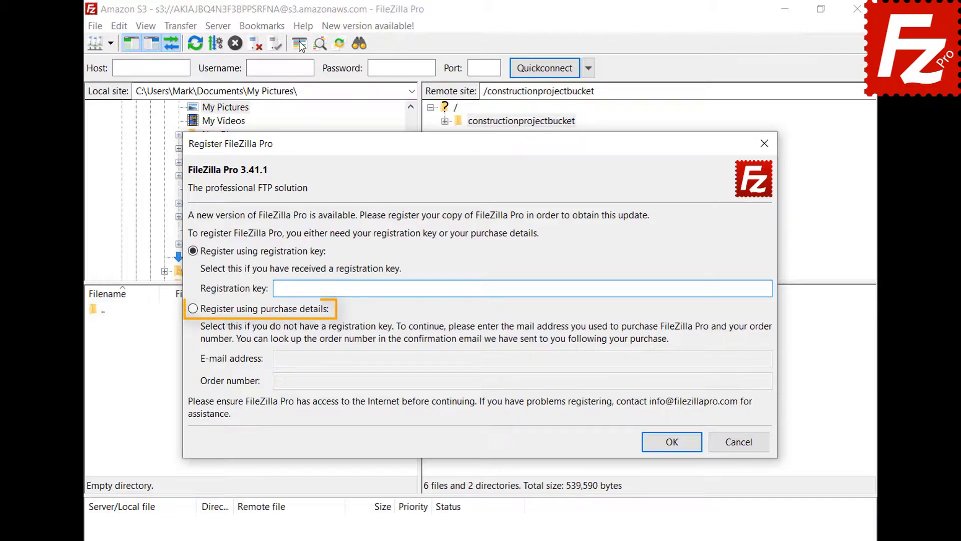
Register using purchase details, entering the purchase e-mail address and order number
click(194, 311)
click(733, 362)
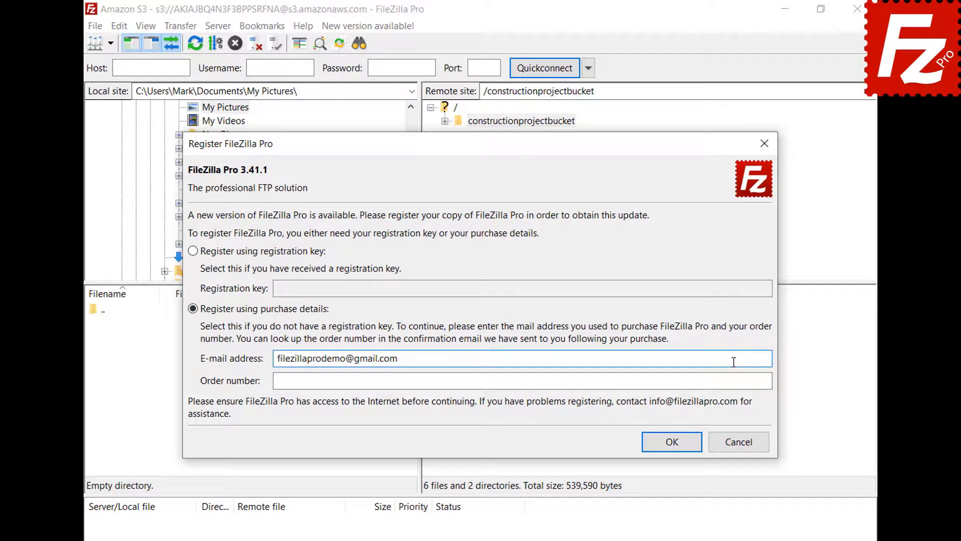
click(736, 380)
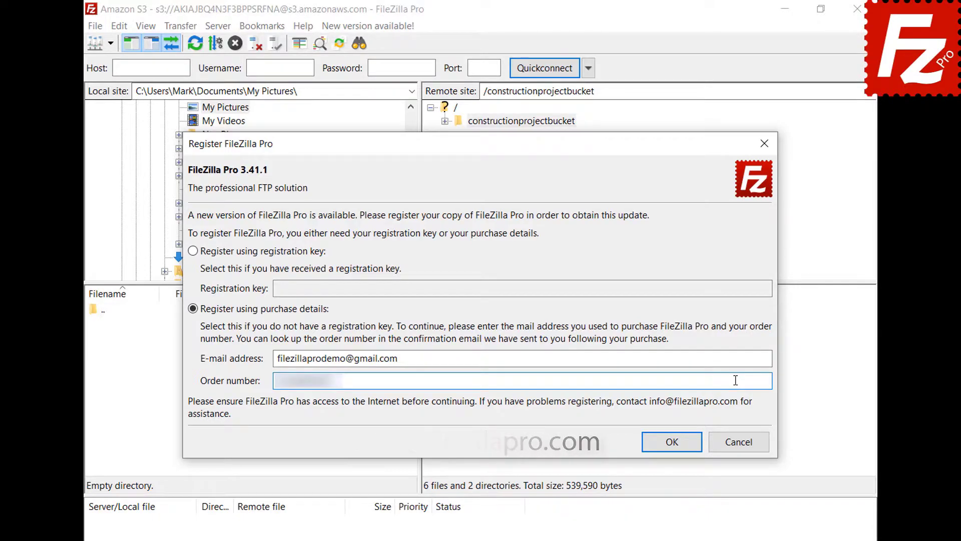
click(677, 442)
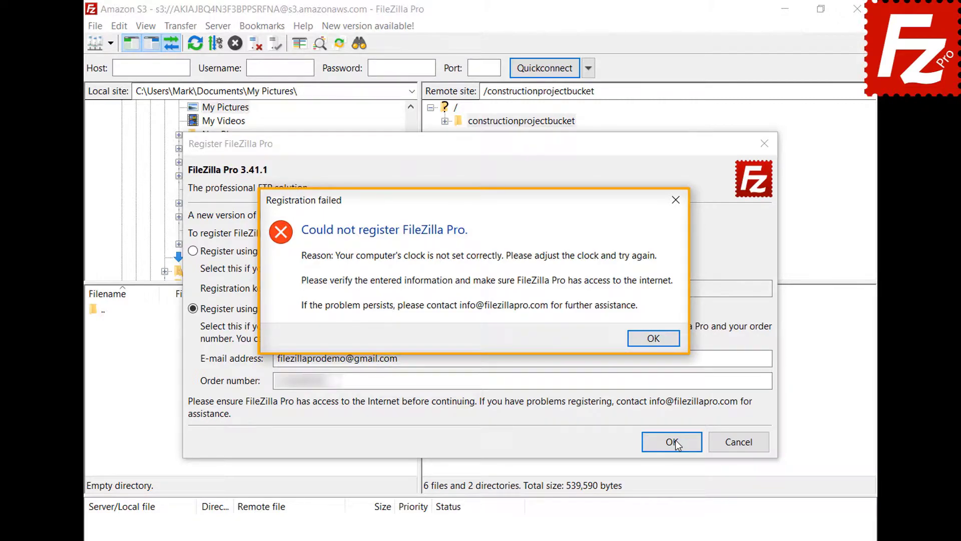
Dismiss the clock error, turn on Windows 'Set time automatically', and retry the registration
click(654, 345)
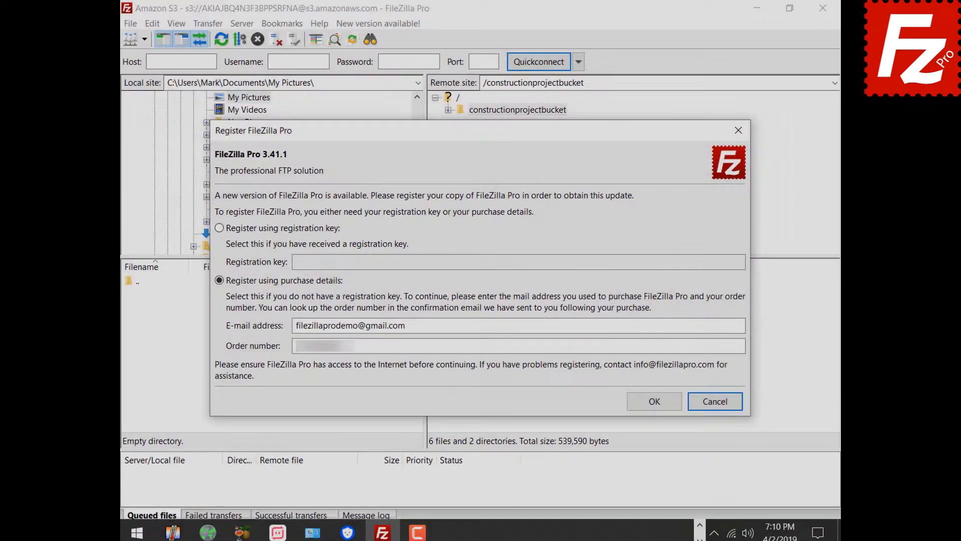
right_click(777, 531)
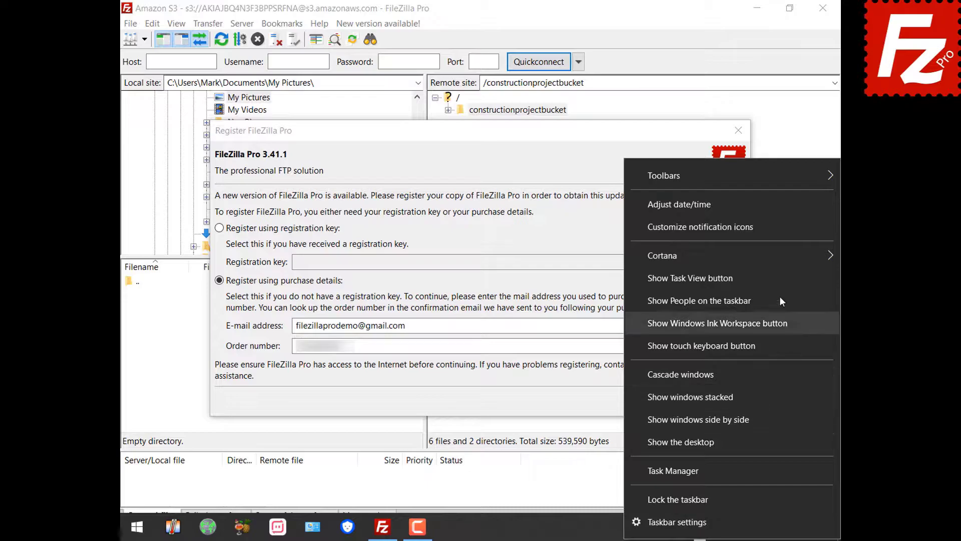
click(770, 208)
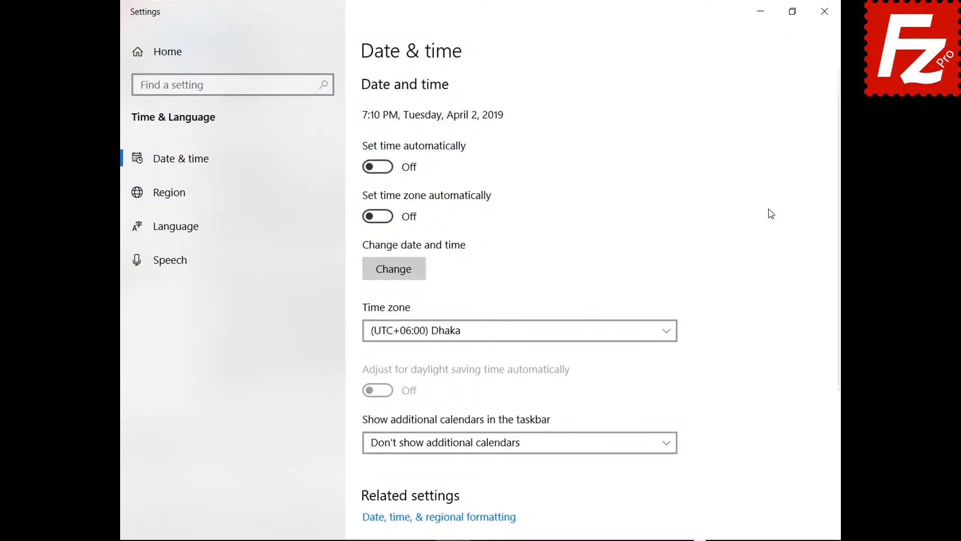
click(386, 168)
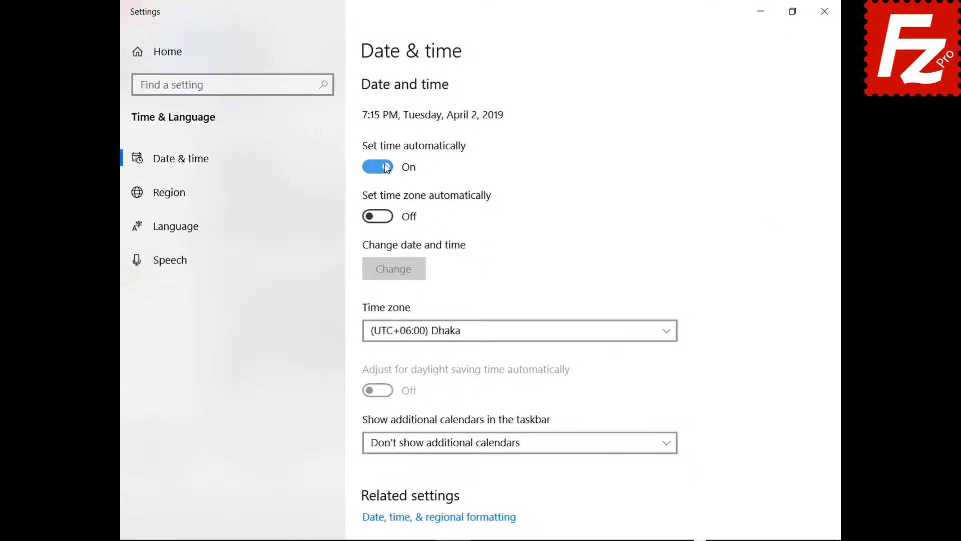
click(824, 11)
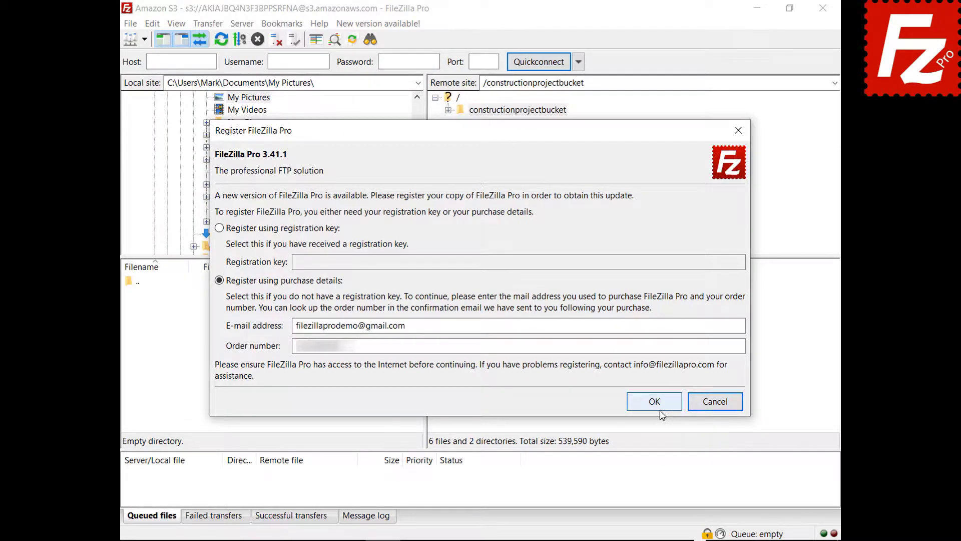
click(659, 406)
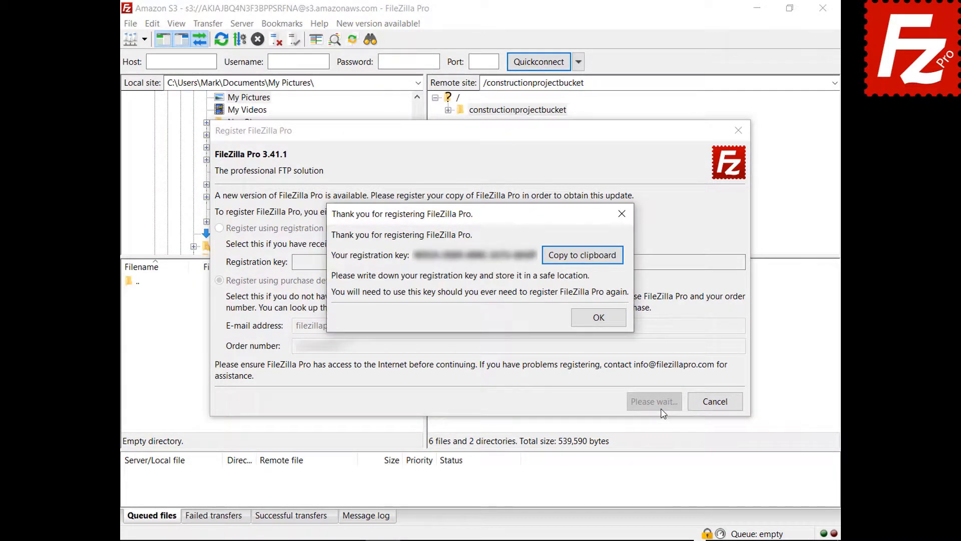
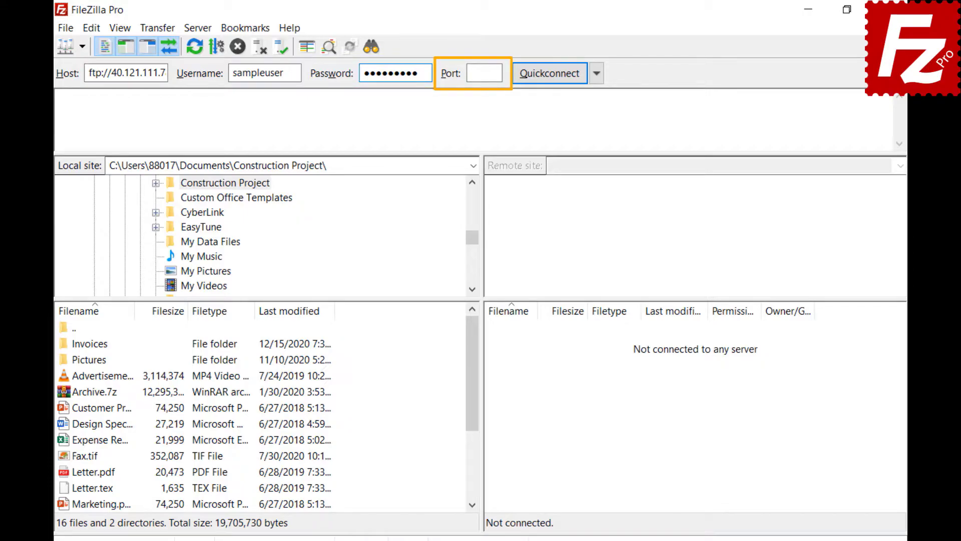
Quick-connect to the FTP server with the entered details and show the connection history options
click(549, 74)
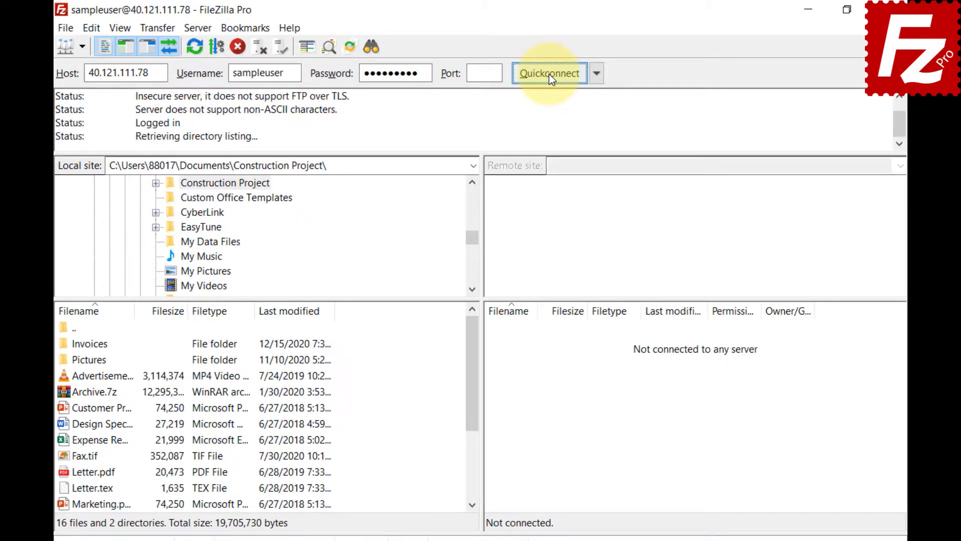
click(596, 80)
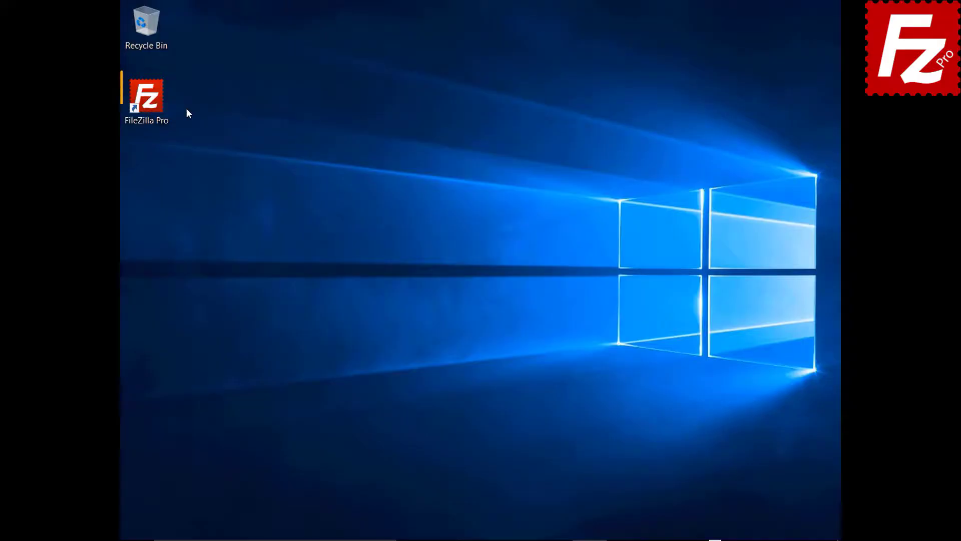
Launch FileZilla Pro and add a new Site Manager entry named My Server
double_click(153, 105)
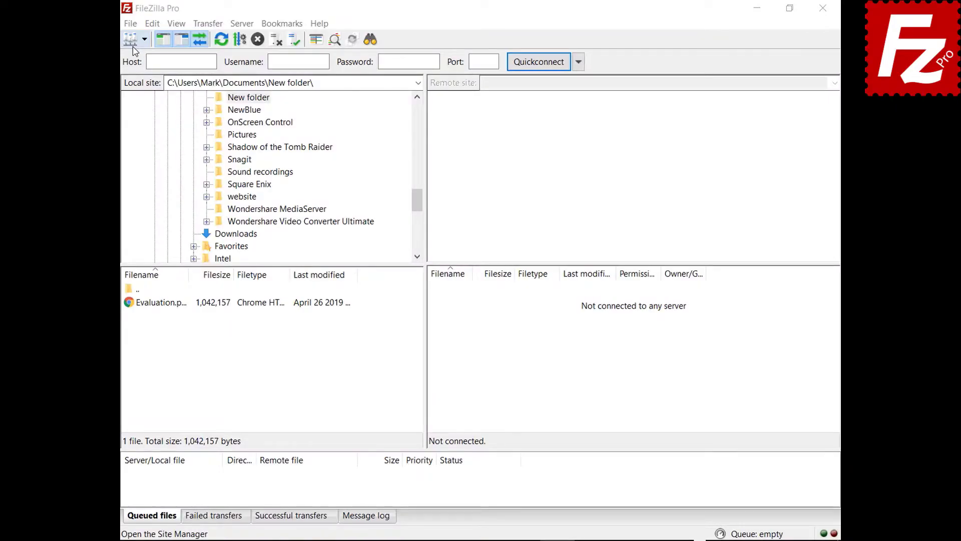
click(131, 23)
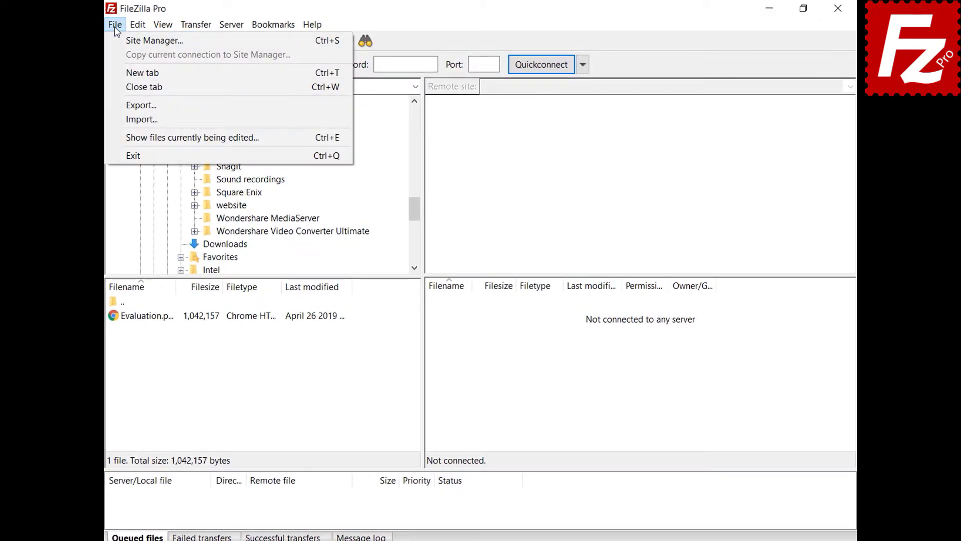
click(116, 41)
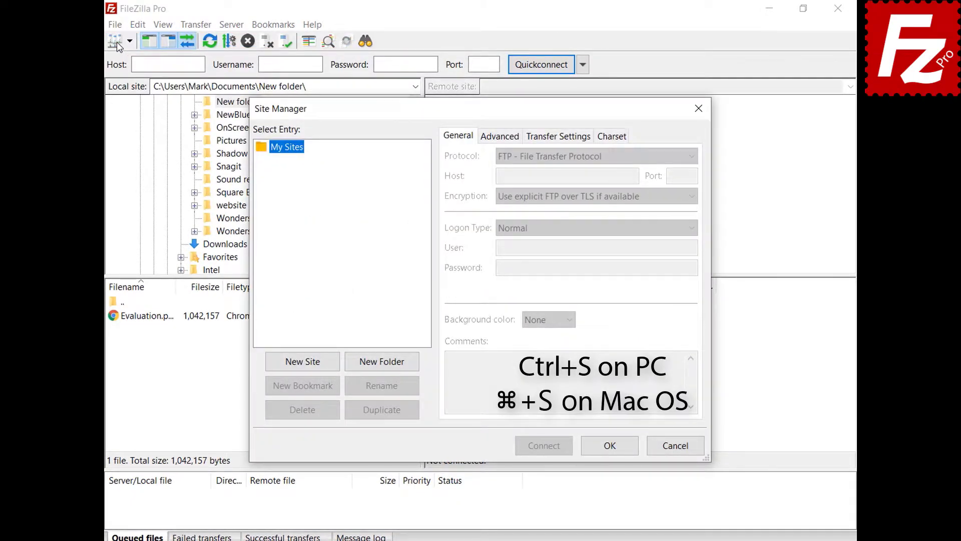
click(305, 363)
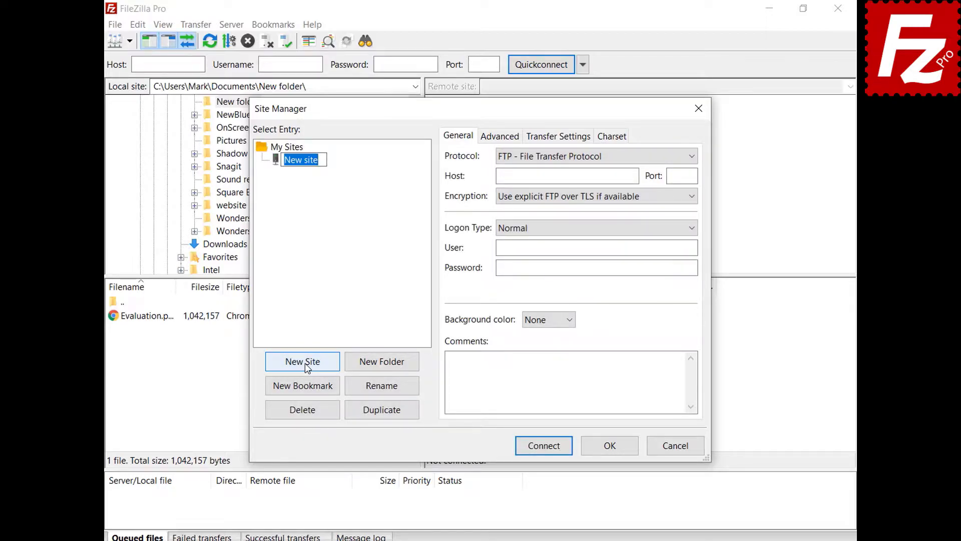
text(My Server)
Set My Server's host to 40.121.111.78 and port to 21, and enter the login username and password
click(633, 176)
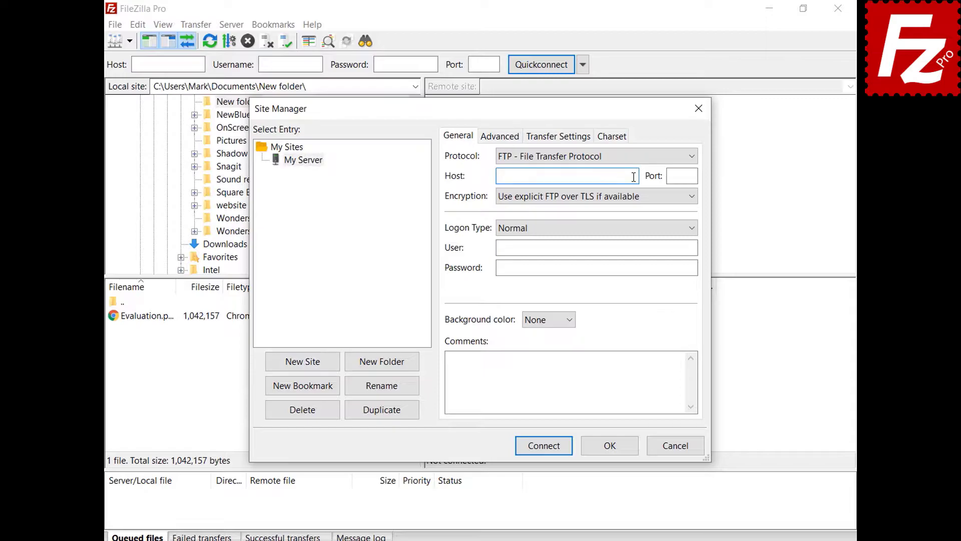
text(40.121.111.78)
key(Tab)
text(21)
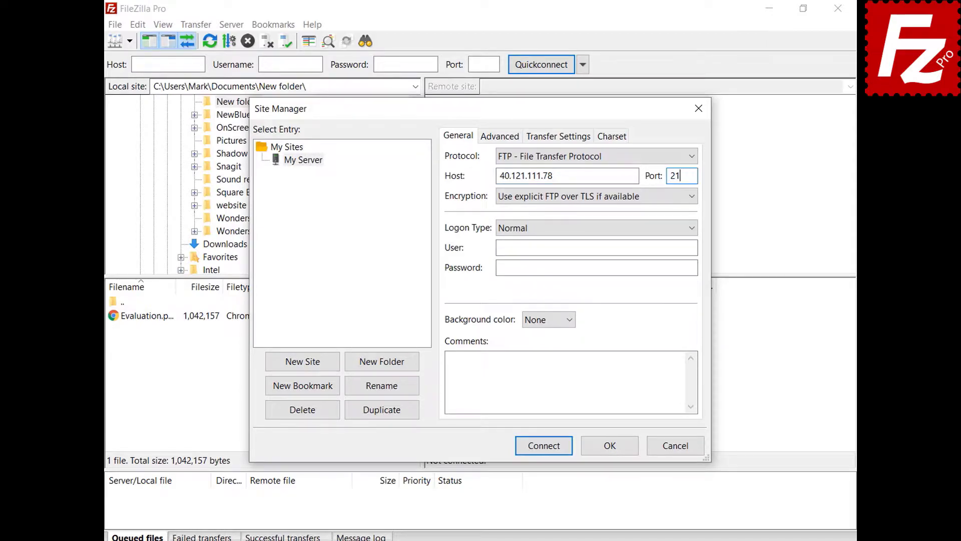
click(693, 247)
text(filezillaprotutorial)
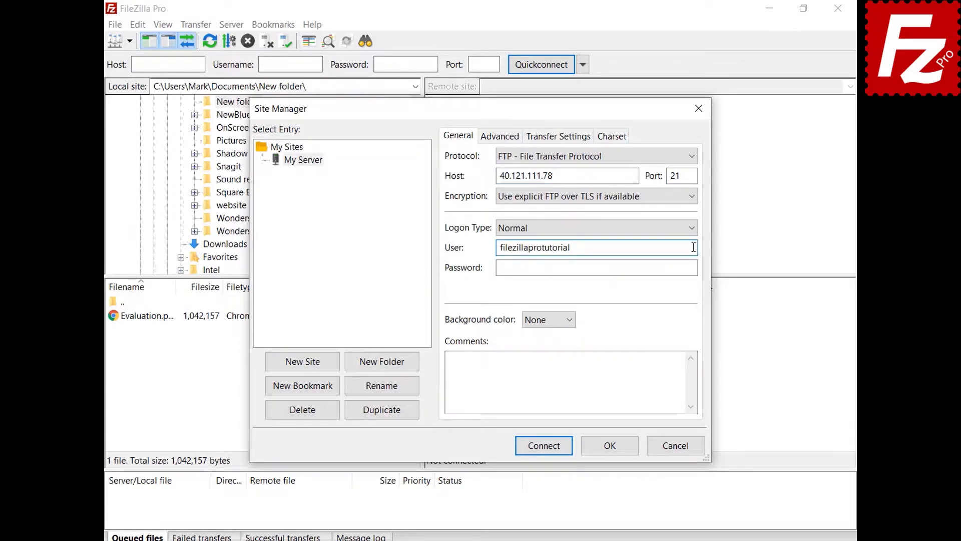
click(694, 268)
text(*********)
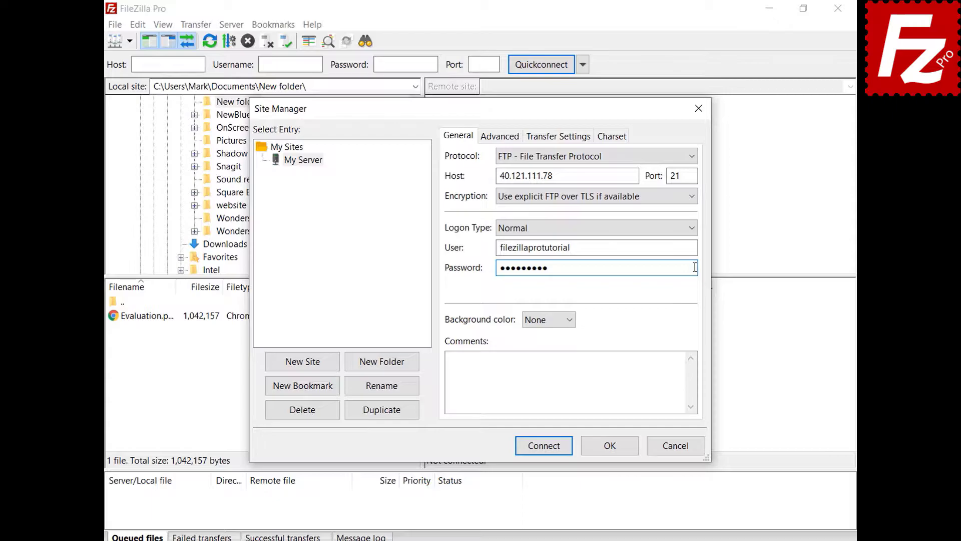
Give the site a green background colour and view its advanced settings
click(570, 322)
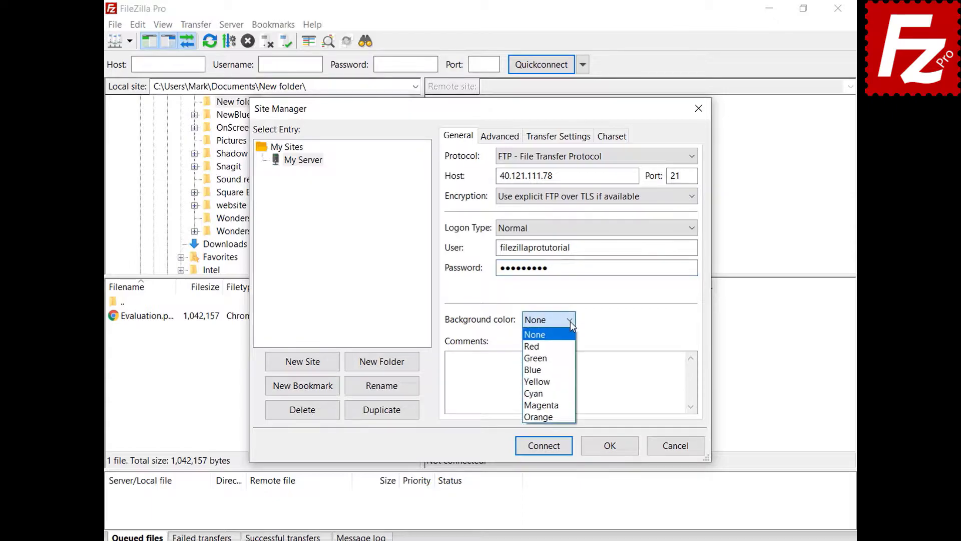
click(567, 359)
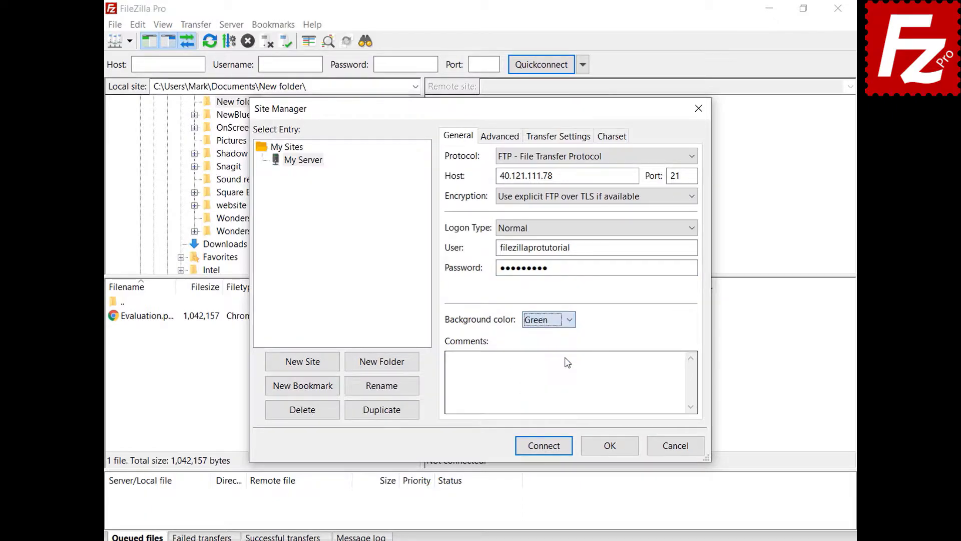
click(489, 140)
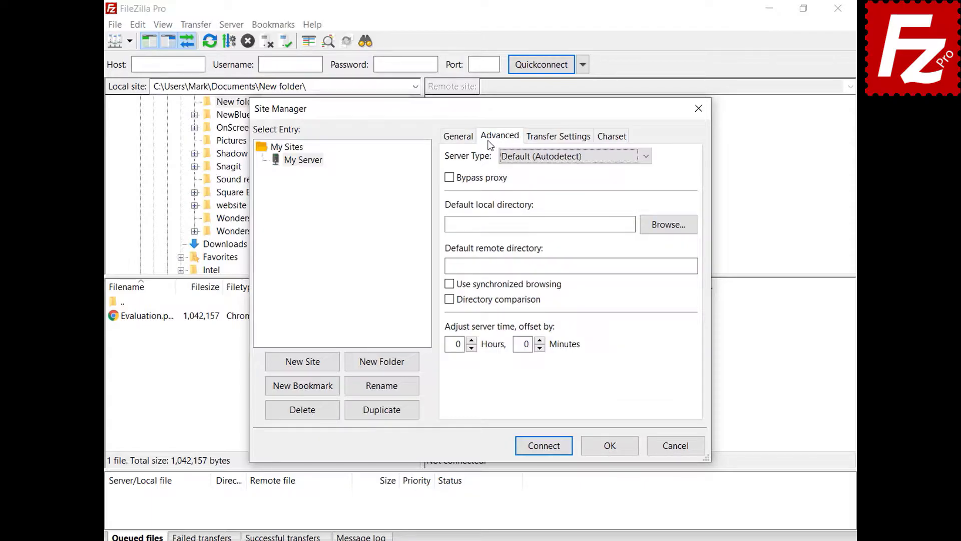
Keep server type on autodetect, review transfer and charset settings, and save My Server
click(645, 160)
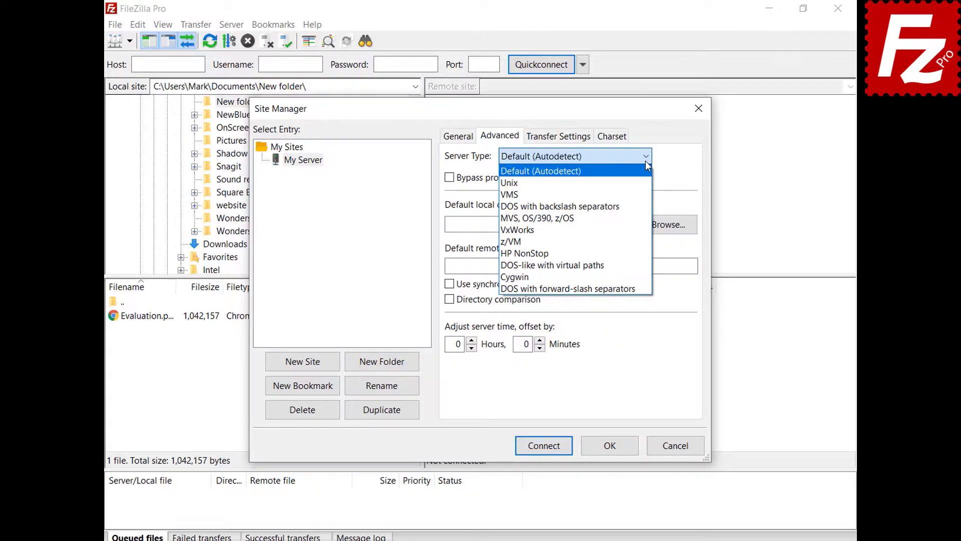
click(645, 161)
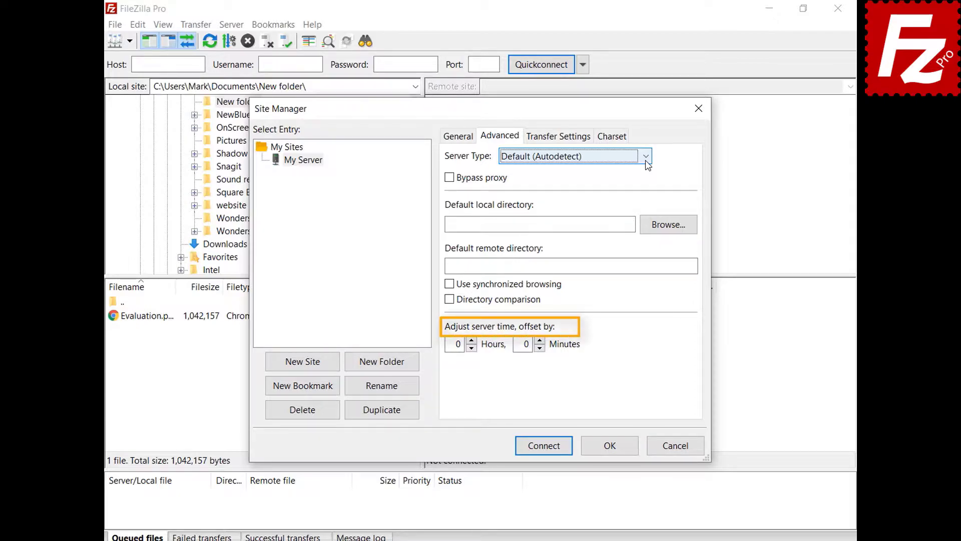
click(560, 142)
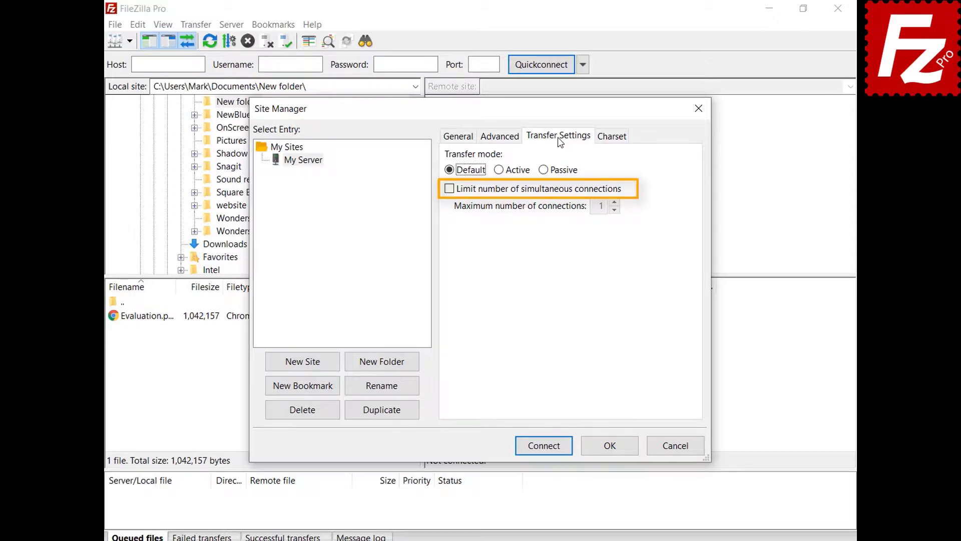
click(612, 137)
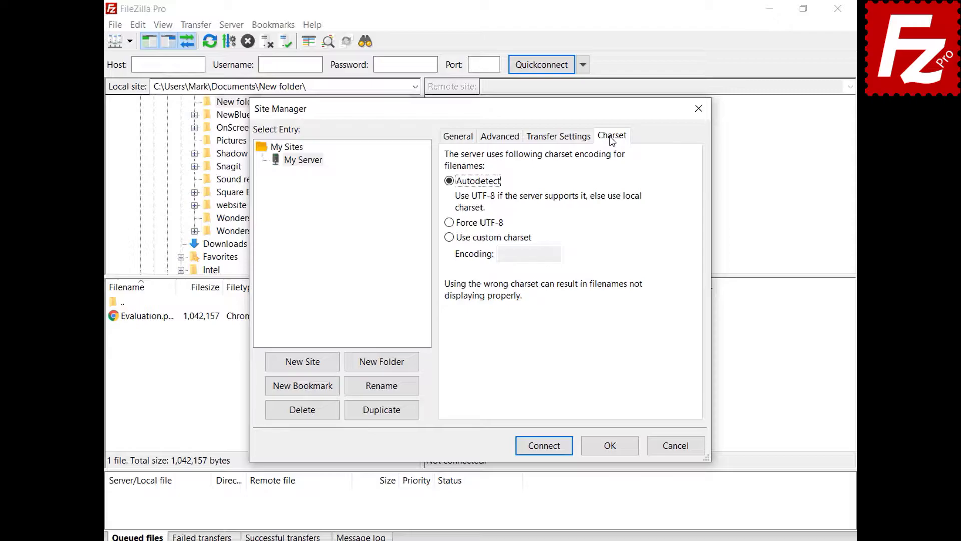
click(611, 447)
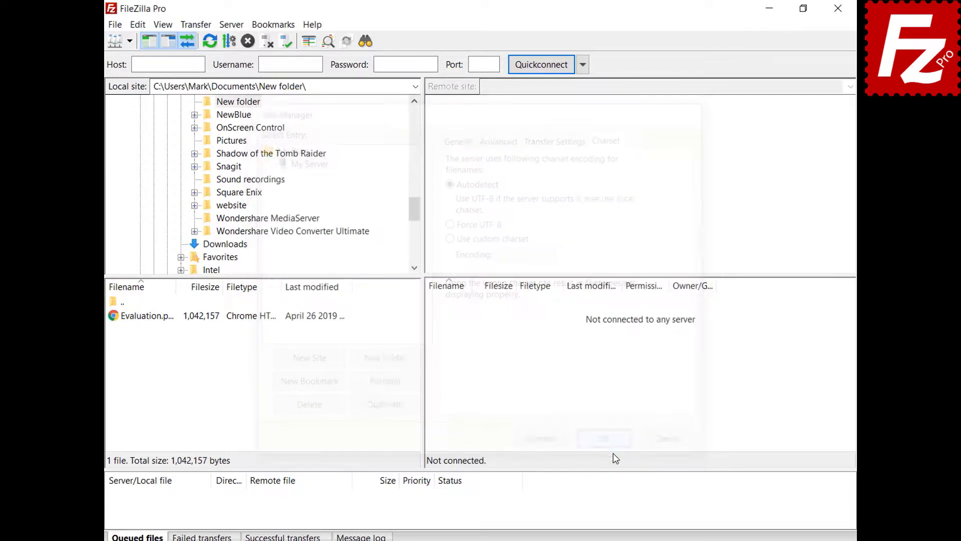
click(129, 41)
Connect to the saved My Server site and create a Sites folder in the Site Manager
click(133, 59)
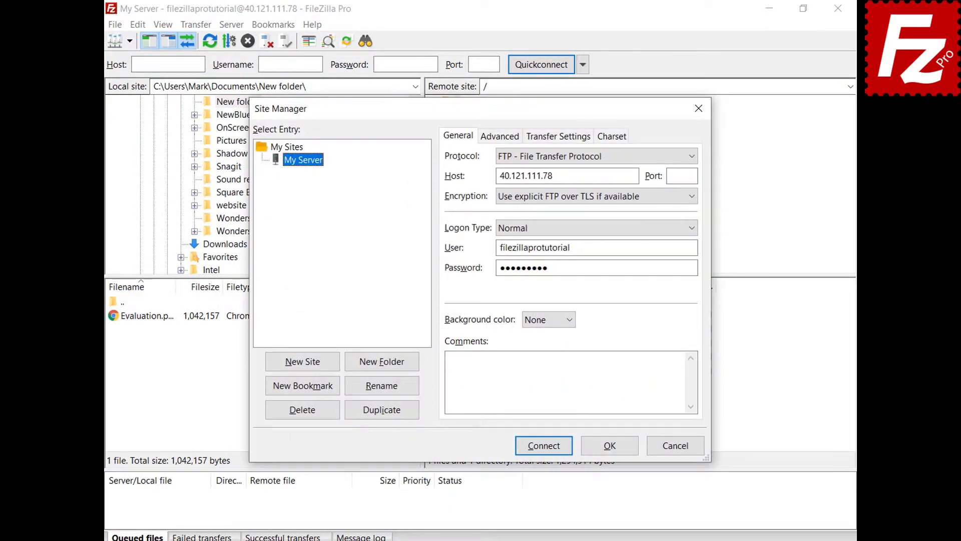
click(383, 368)
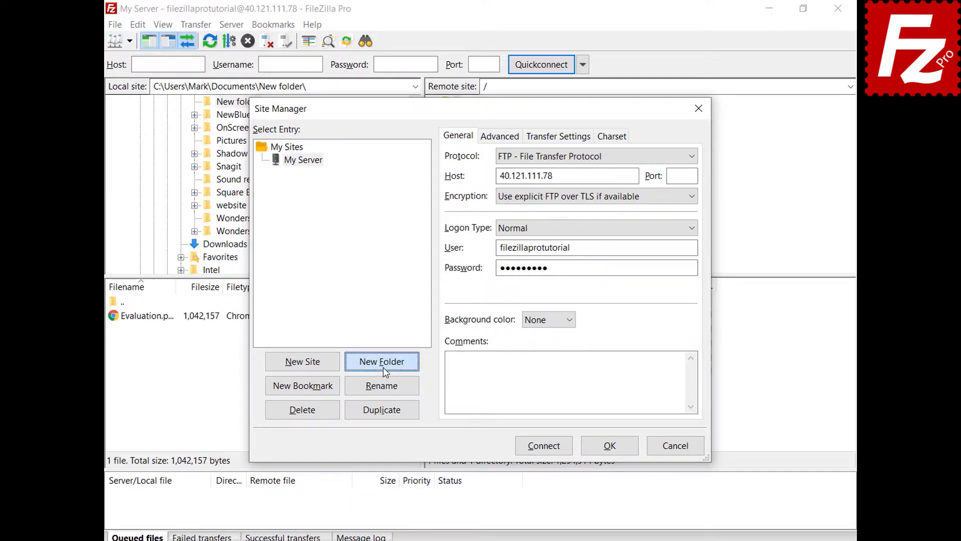
text(Sites)
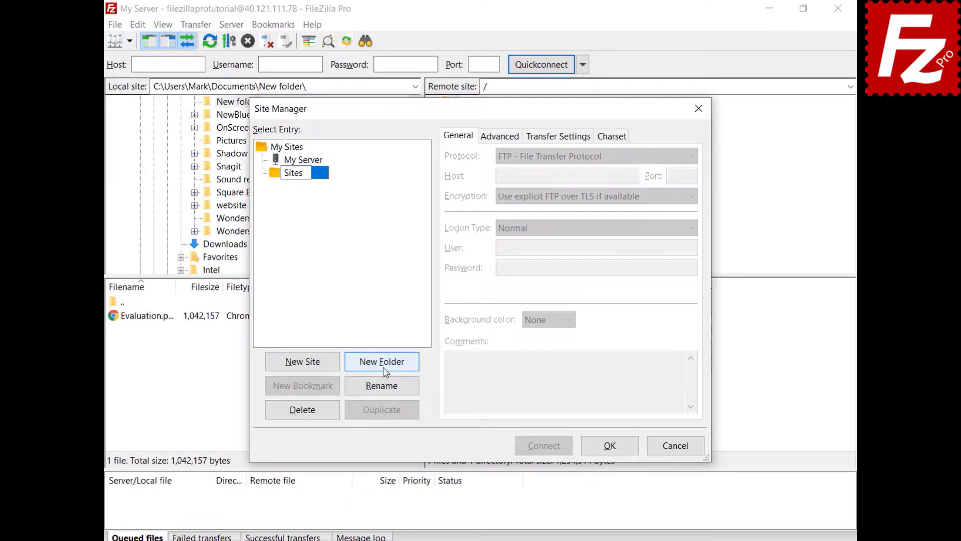
key(Return)
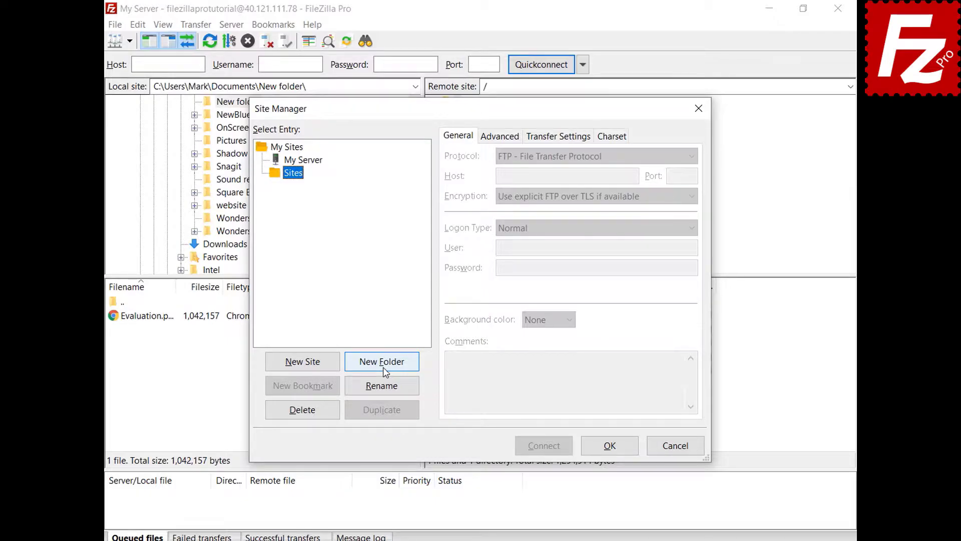
Move My Server into the Sites folder, save, and check the grouped saved sites list
click(316, 163)
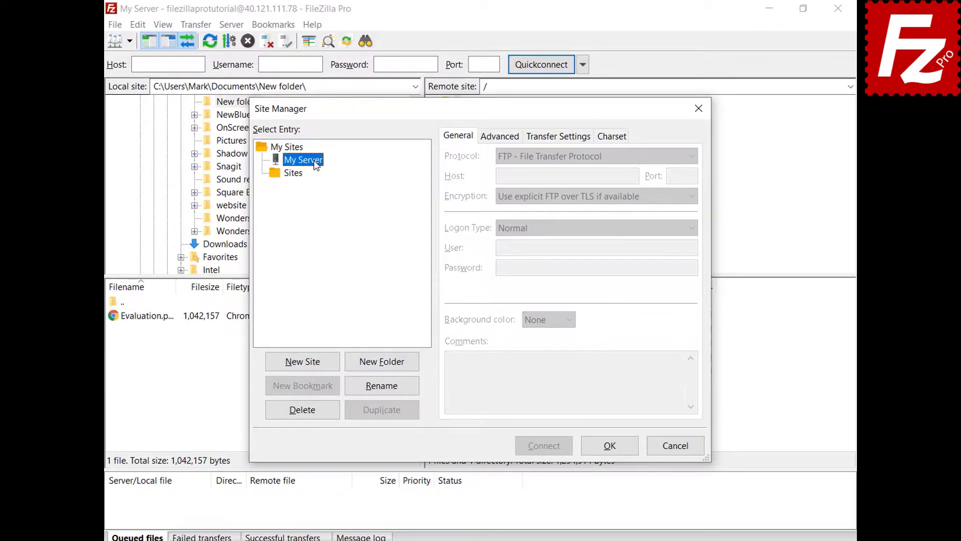
drag(317, 165, 301, 179)
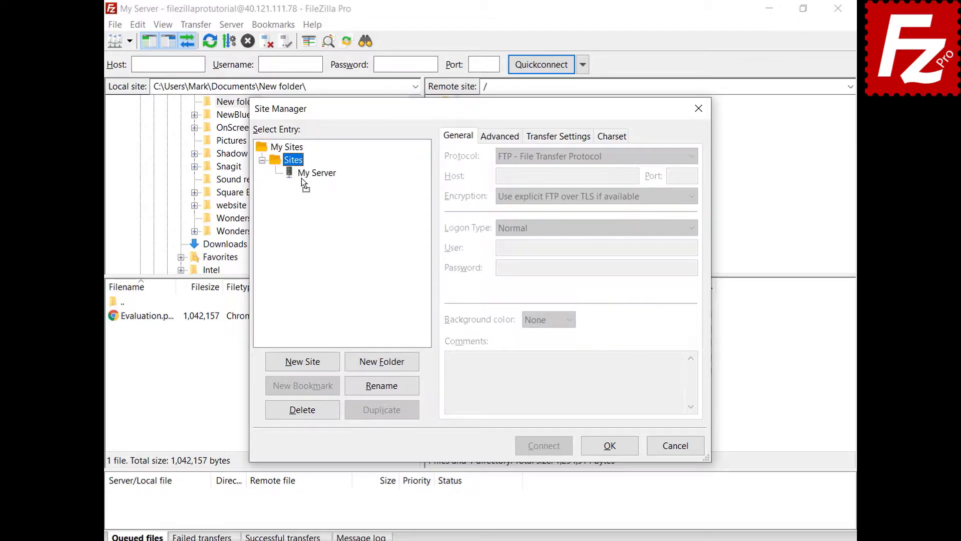
click(610, 446)
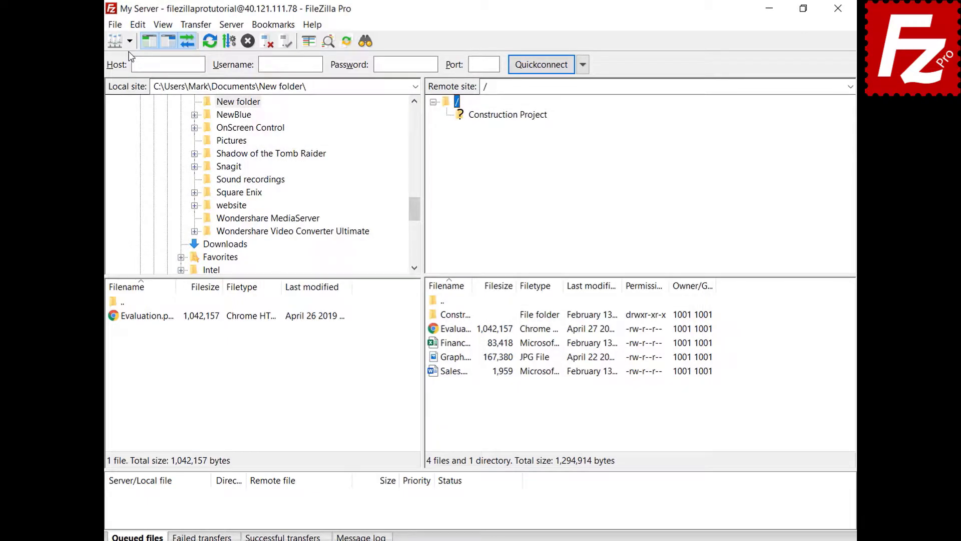
click(129, 41)
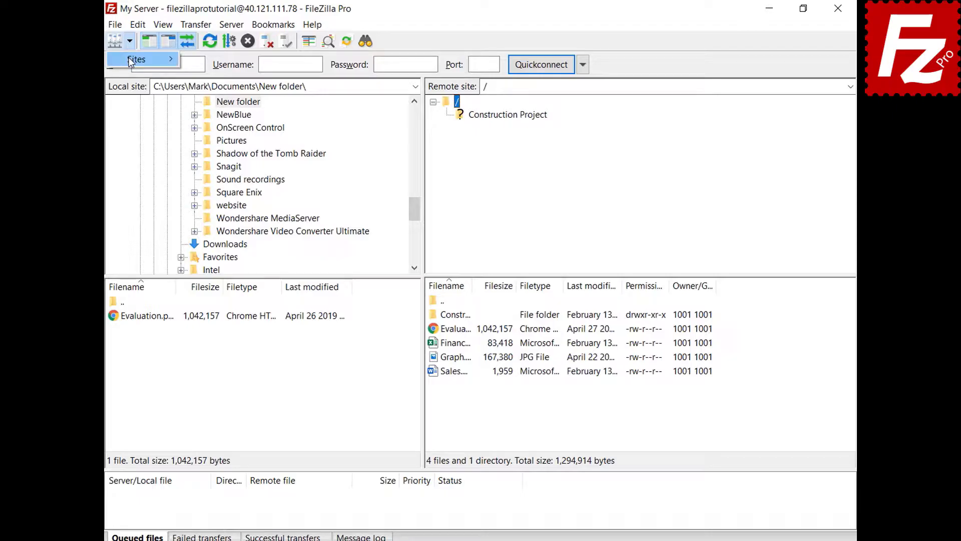
mouse_move(129, 58)
key(Escape)
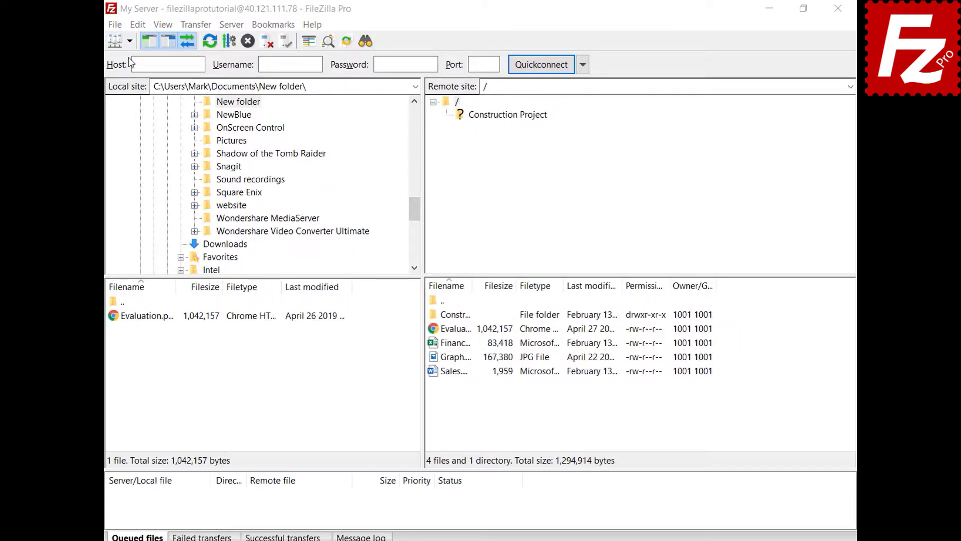
click(318, 172)
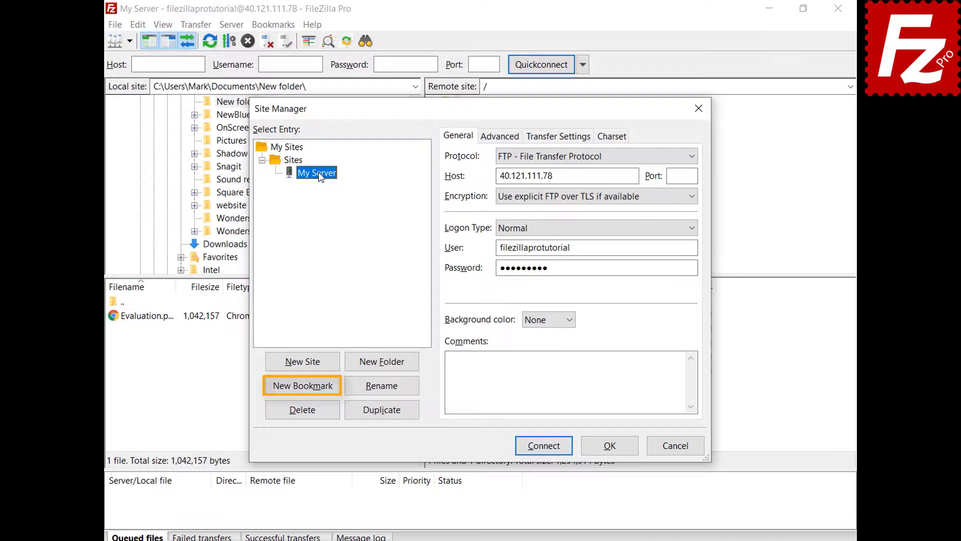
Close the Site Manager after reviewing My Server and bring up the Edit menu
click(615, 450)
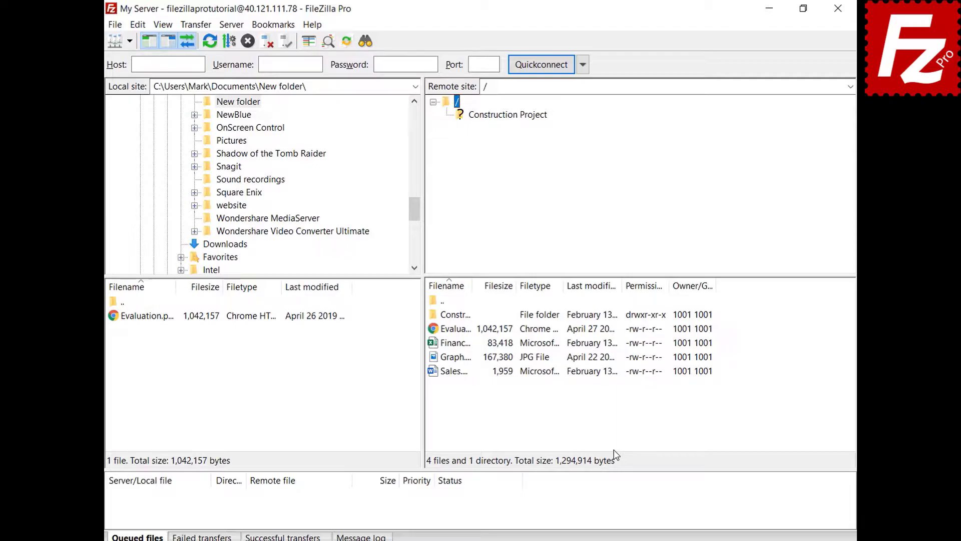
click(137, 28)
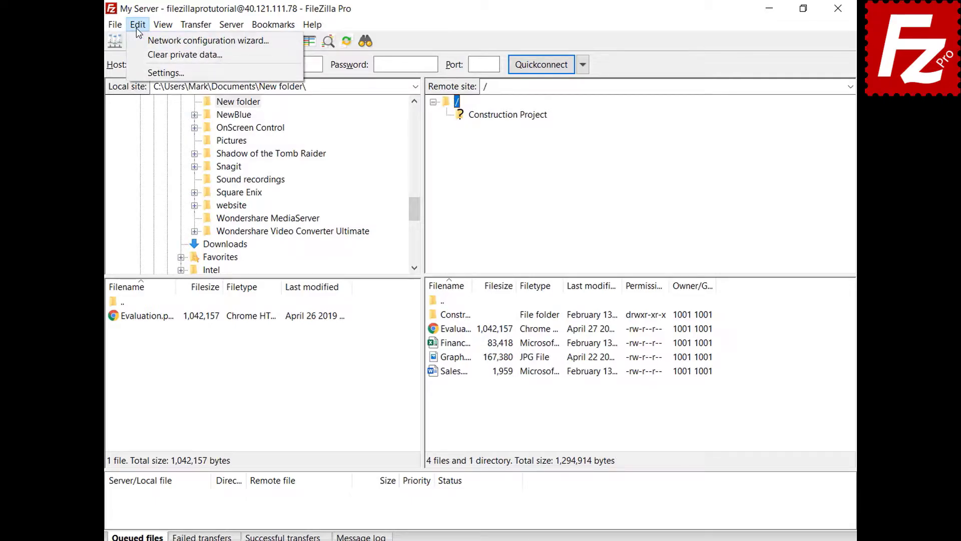
Open the program Settings to the Interface page
click(146, 73)
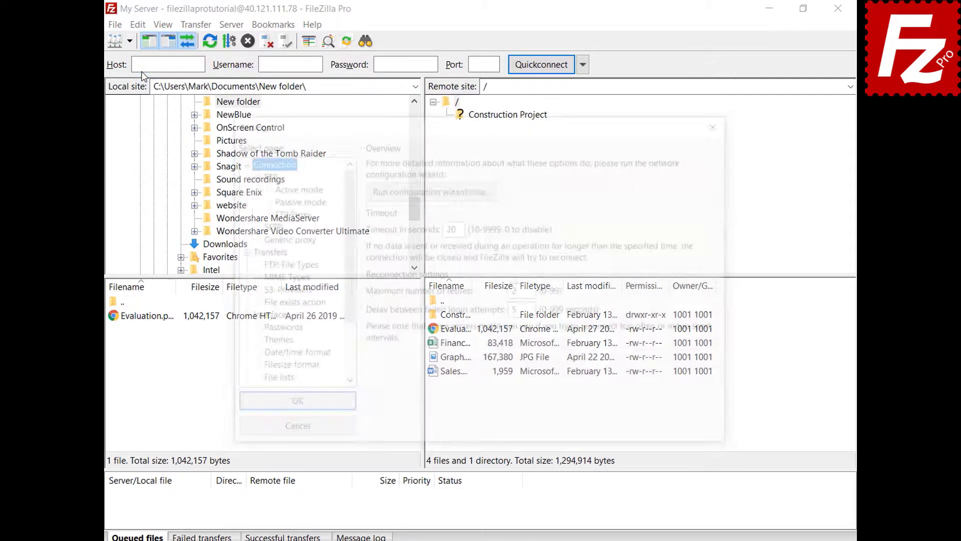
click(252, 317)
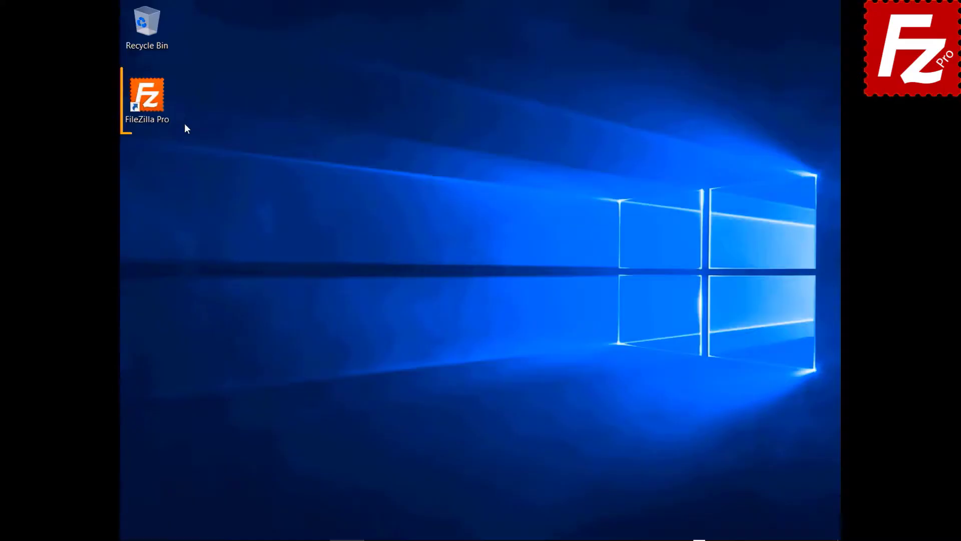
Launch FileZilla Pro and connect to the saved FTP Tutorial site
double_click(147, 100)
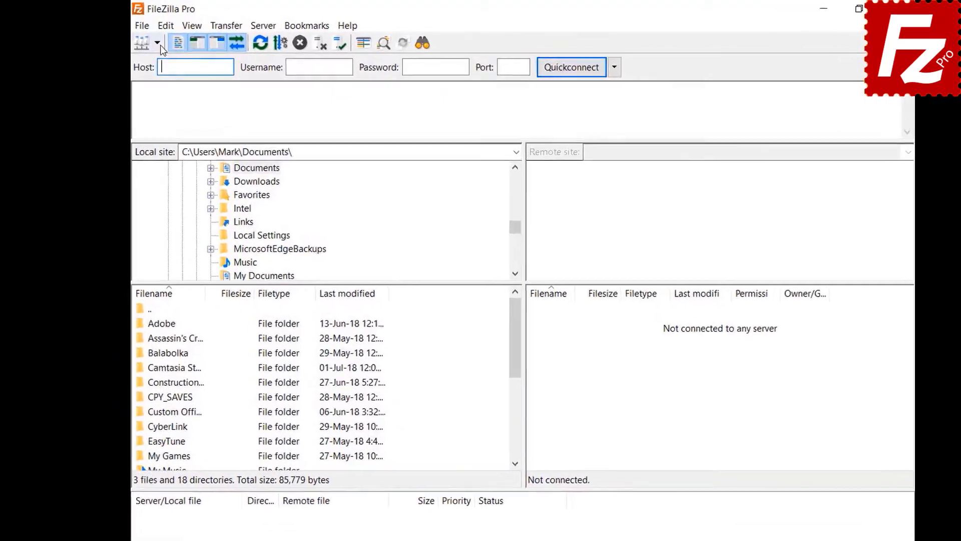
click(146, 39)
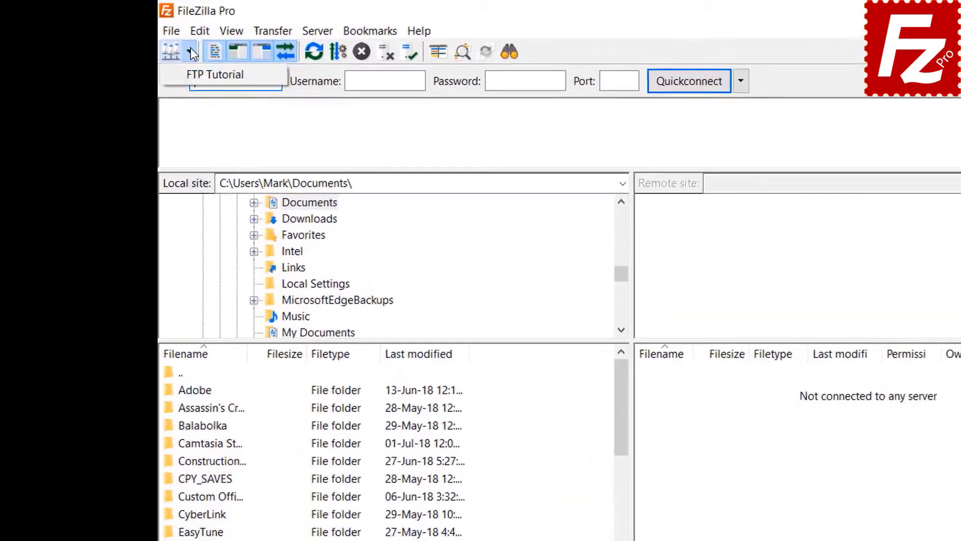
click(220, 75)
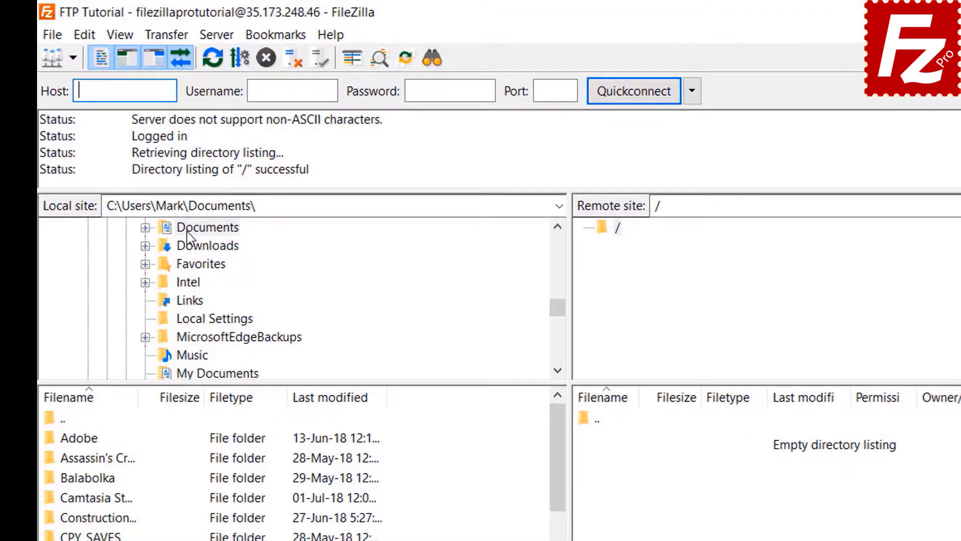
Upload Budget.xlsx from the local Documents > Construction Project folder to the remote root
double_click(222, 155)
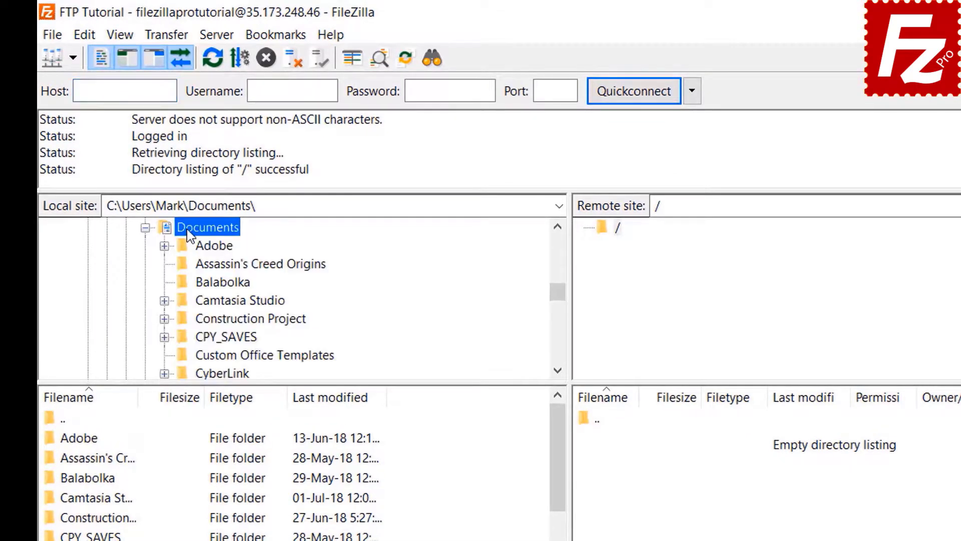
click(196, 318)
double_click(199, 320)
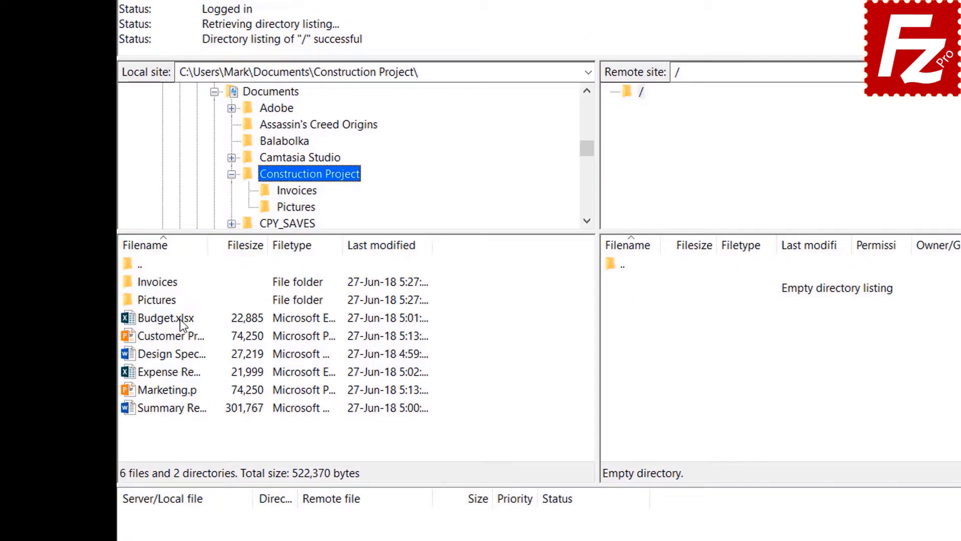
double_click(179, 320)
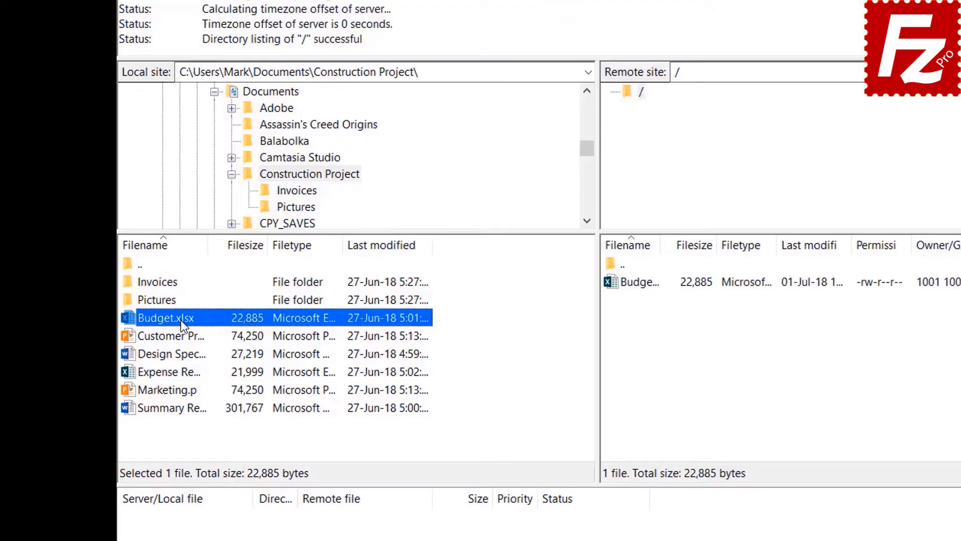
Upload the Customer Presentation file to the server
click(181, 334)
right_click(181, 334)
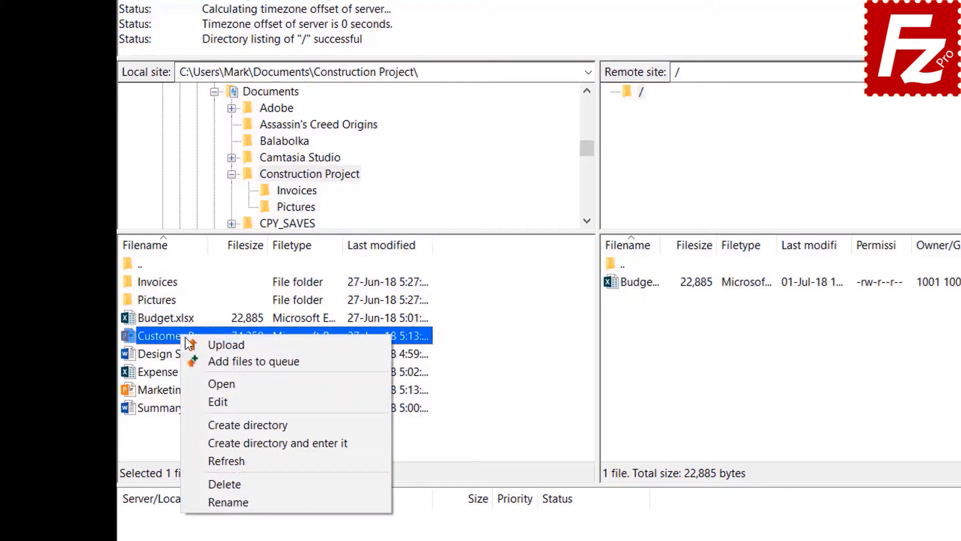
click(209, 341)
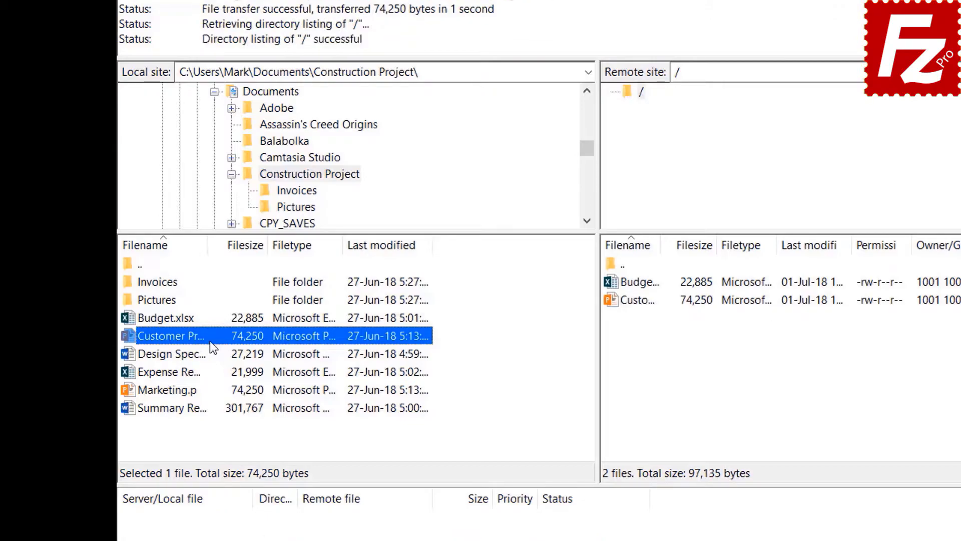
Upload Design Specs, Expense Report and Marketing.pptx together as one selection
click(188, 354)
shift+click(185, 375)
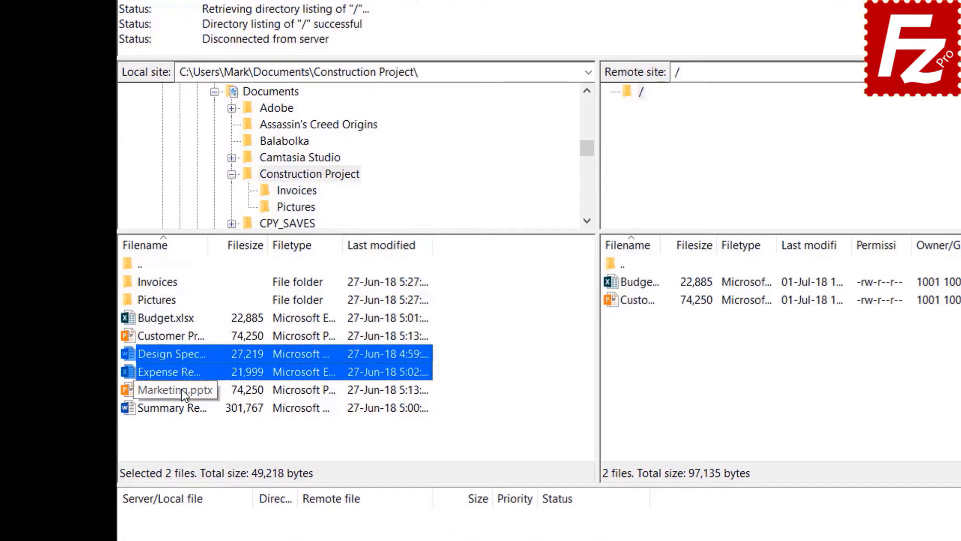
shift+click(180, 391)
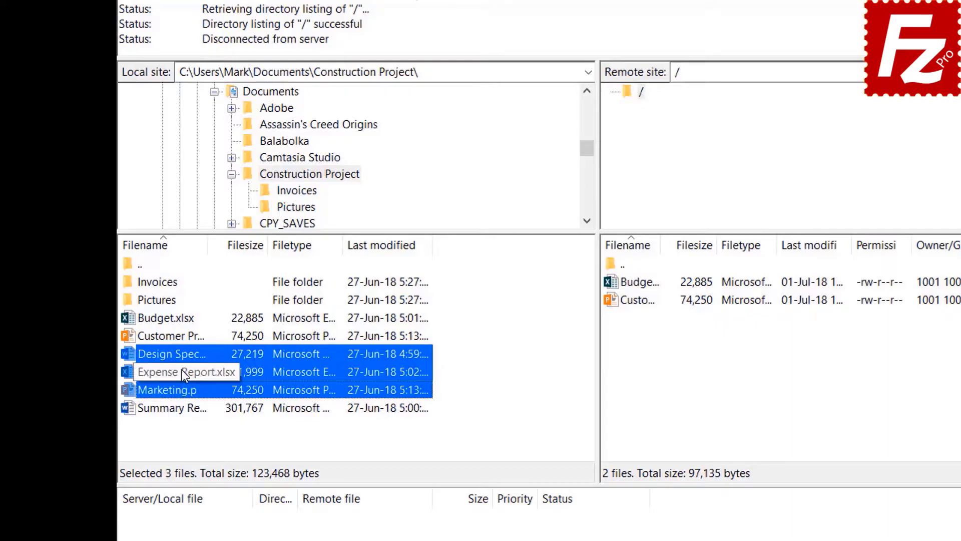
right_click(181, 369)
click(206, 378)
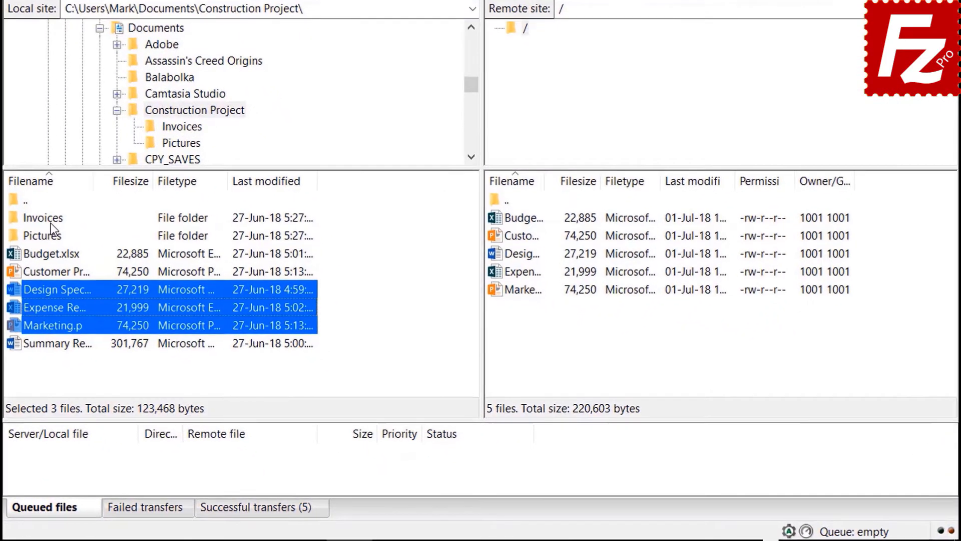
Queue the Invoices and Pictures folders and Summary Report, then process the queue to upload them
right_click(157, 301)
click(80, 247)
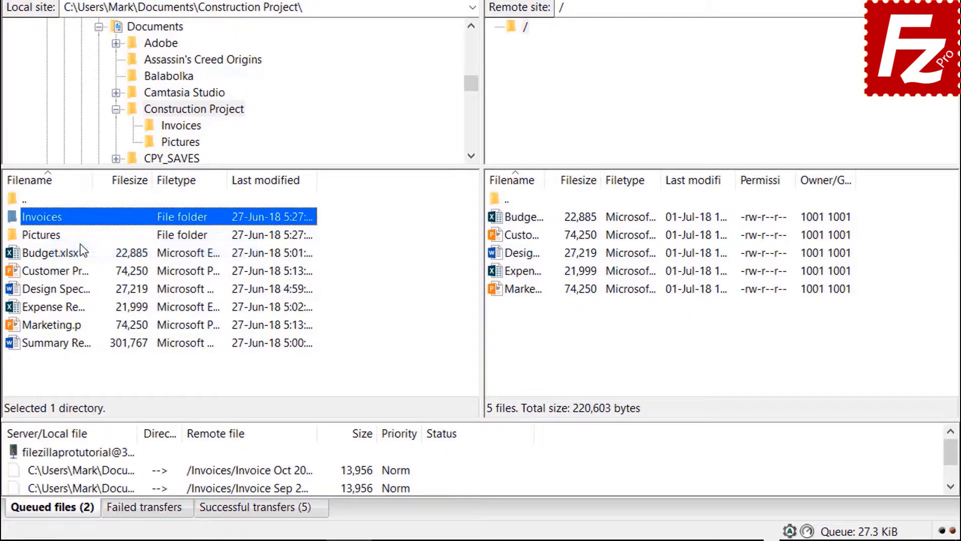
right_click(55, 239)
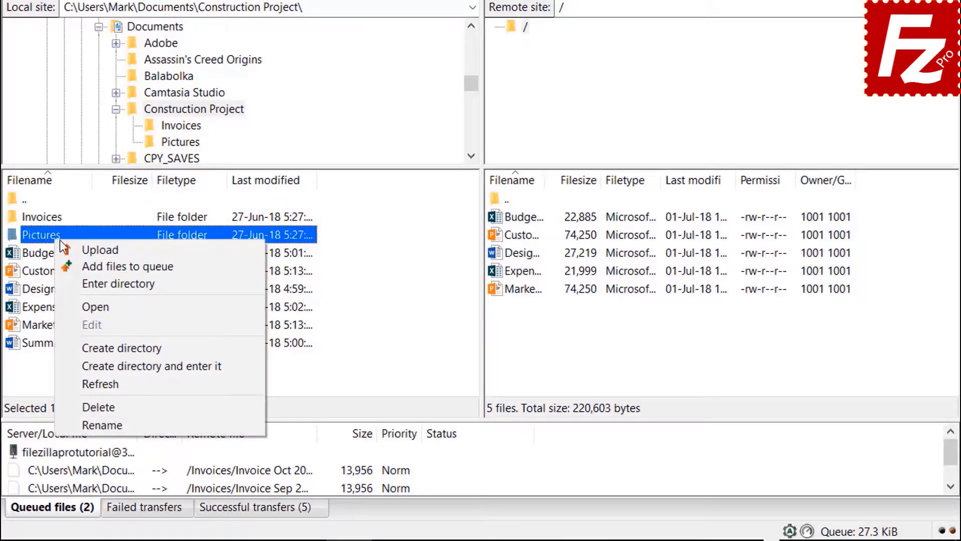
click(85, 264)
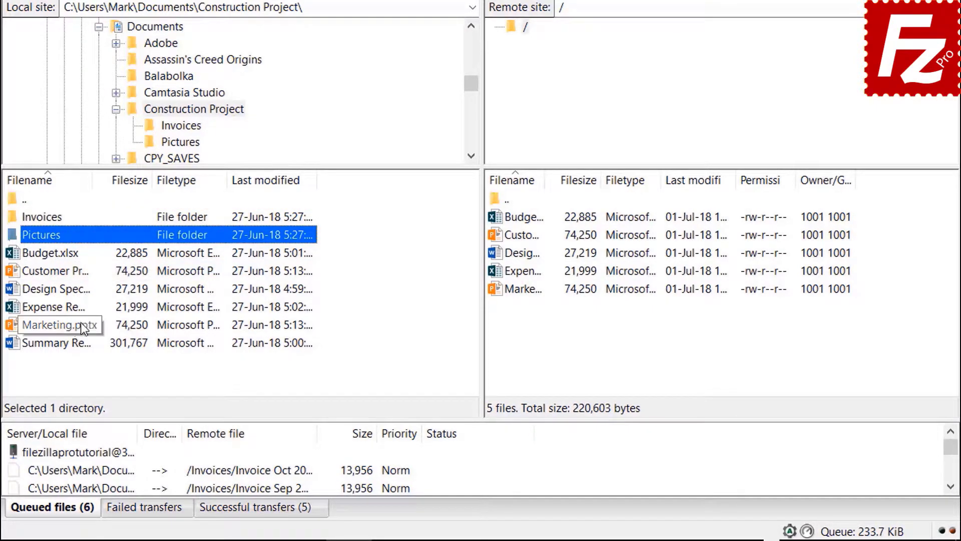
right_click(73, 346)
click(94, 372)
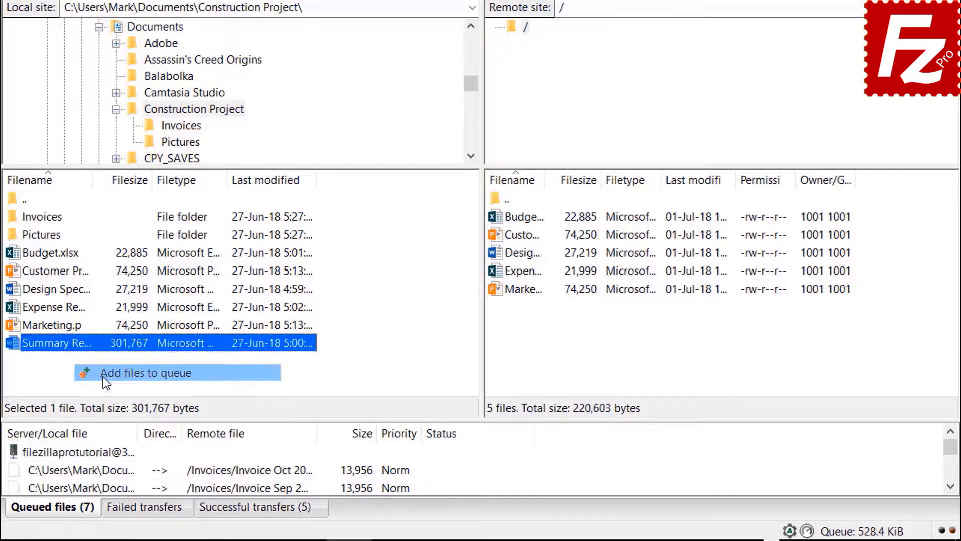
right_click(101, 452)
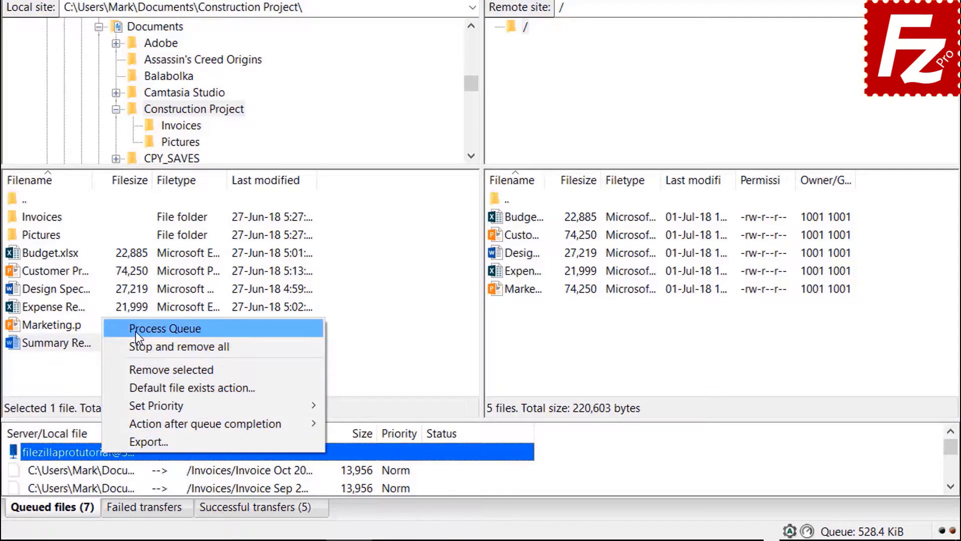
click(136, 331)
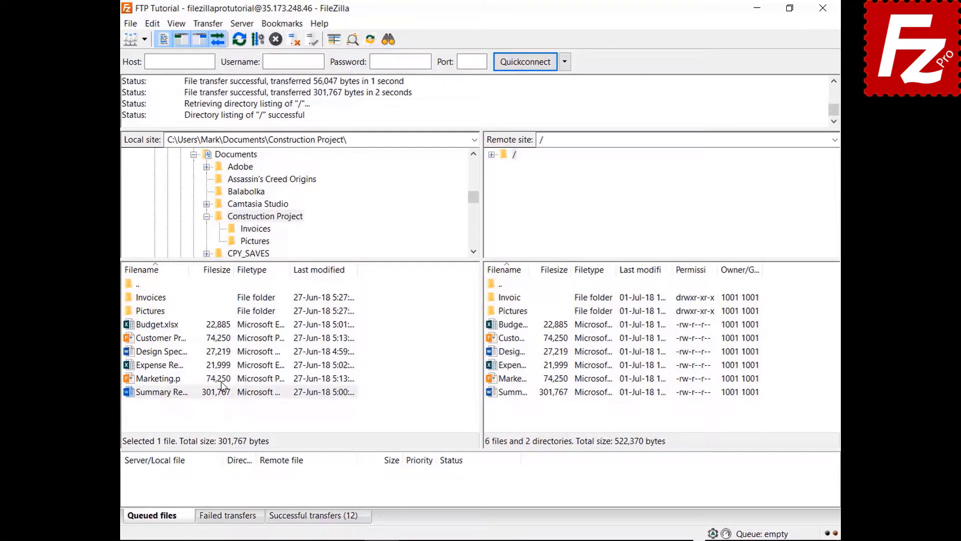
Create a new local folder named Backup inside Documents and open it
click(206, 216)
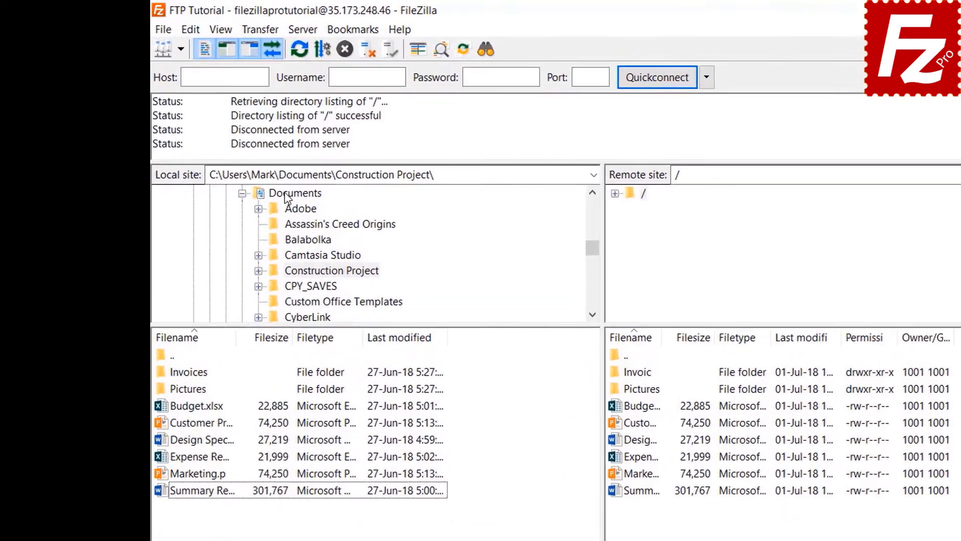
click(227, 154)
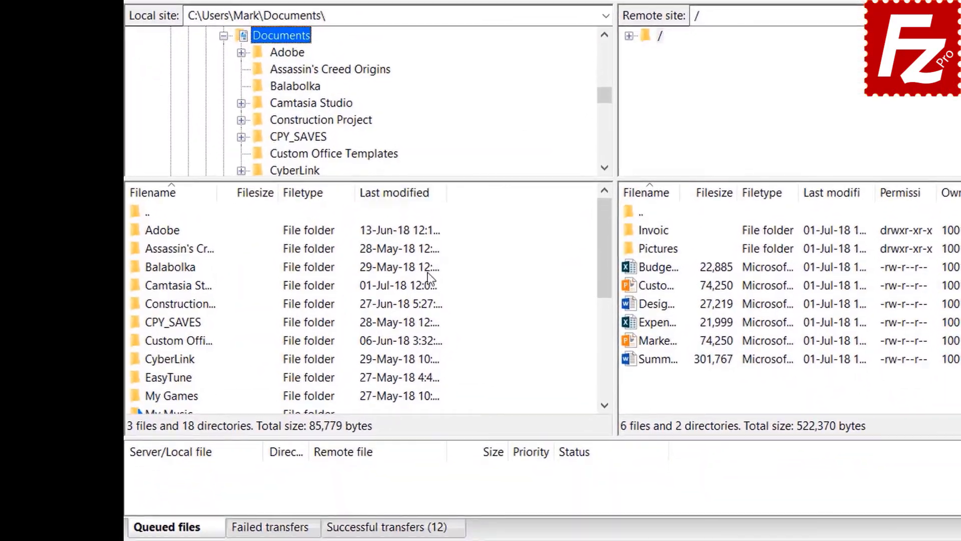
right_click(474, 360)
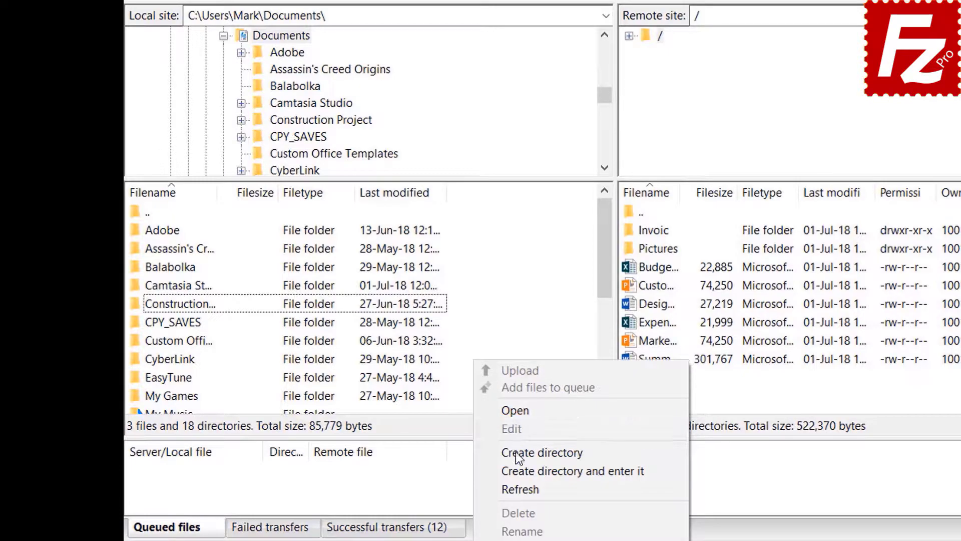
click(524, 470)
text(Bac)
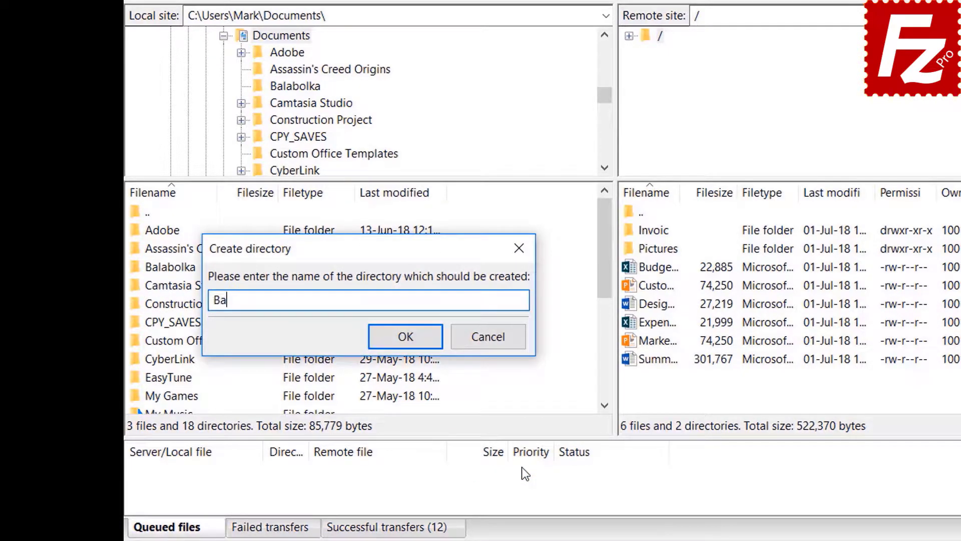
text(kup)
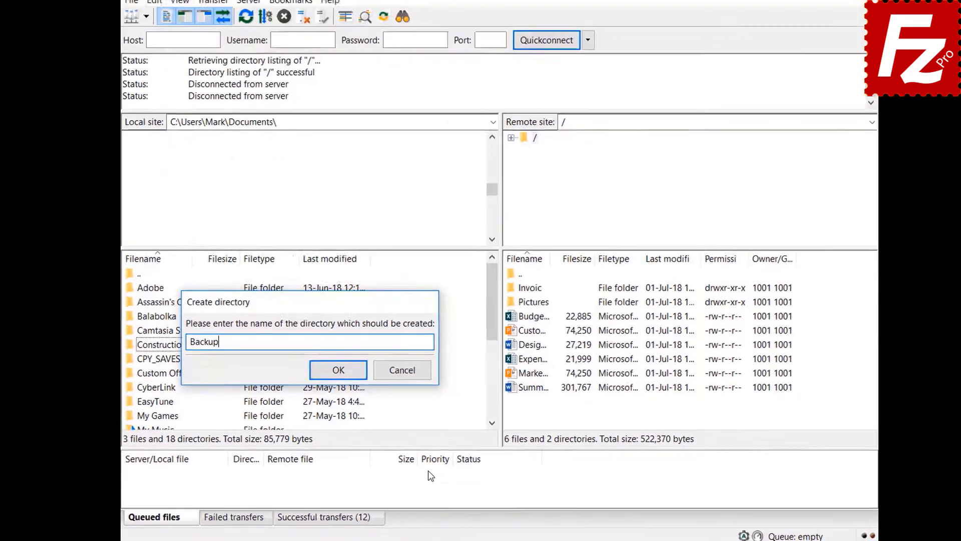
key(Return)
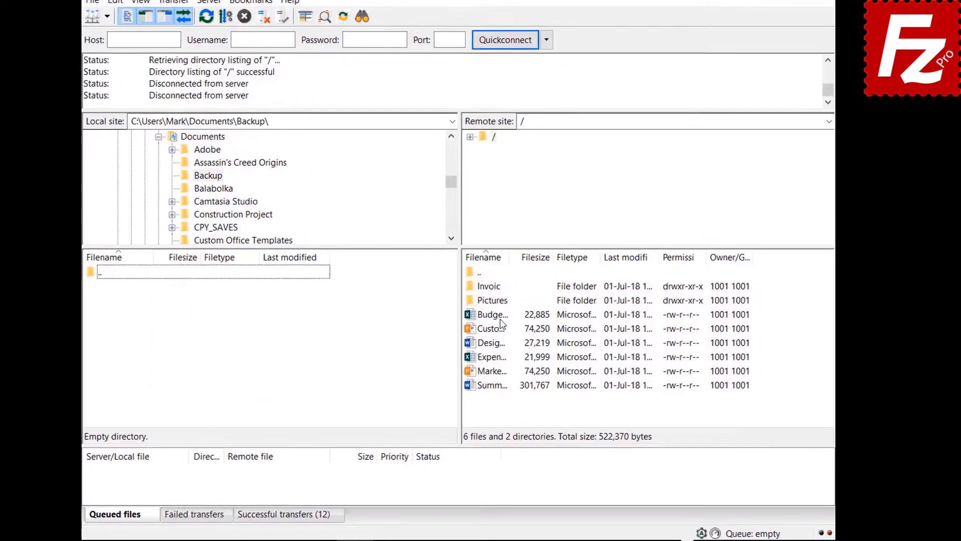
Download Budget.xlsx, then the presentation, design specs, expense report and marketing files into Backup
double_click(519, 326)
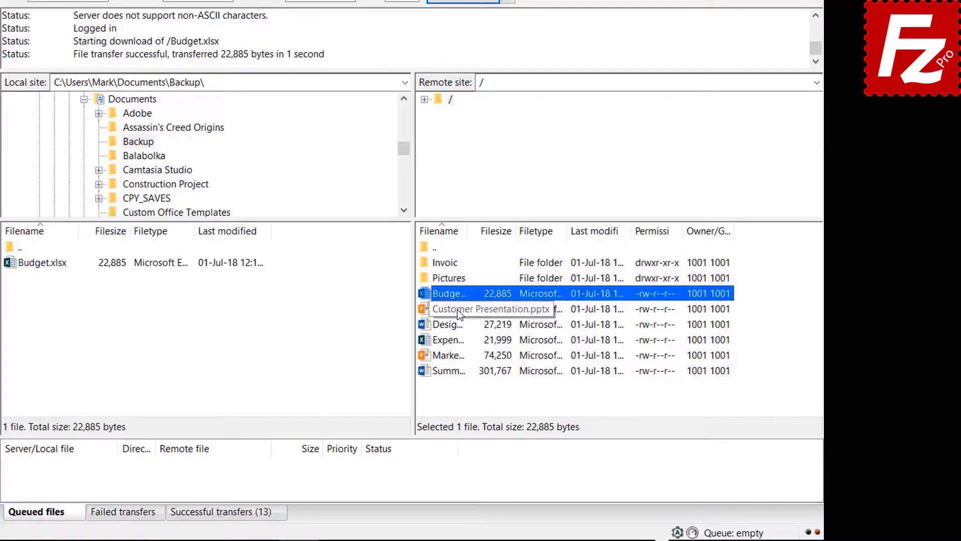
click(458, 308)
ctrl+click(457, 324)
ctrl+click(457, 340)
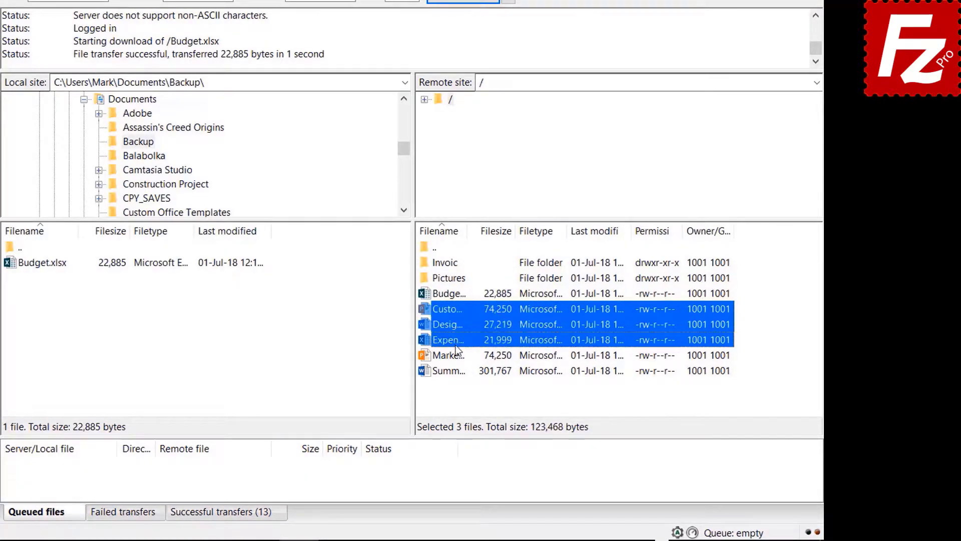
ctrl+click(457, 354)
right_click(457, 354)
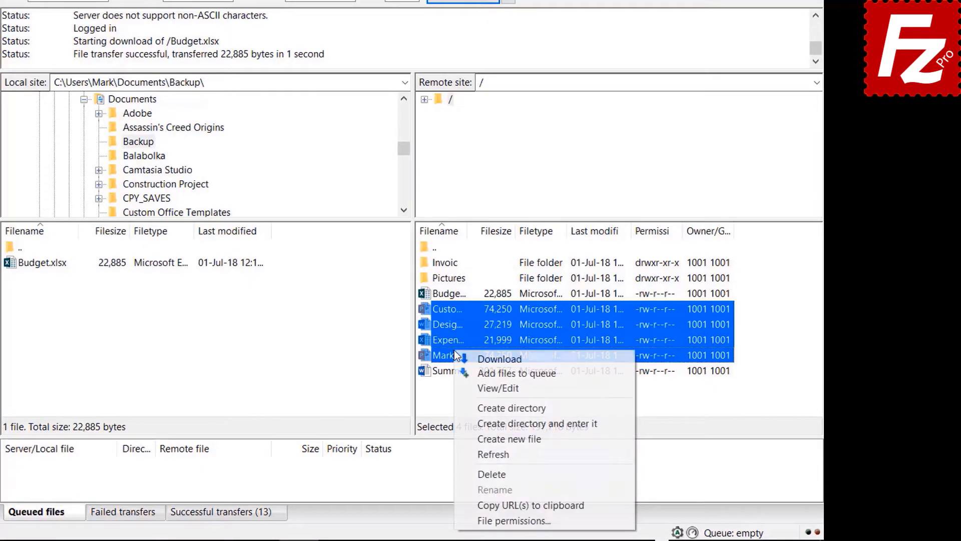
click(483, 357)
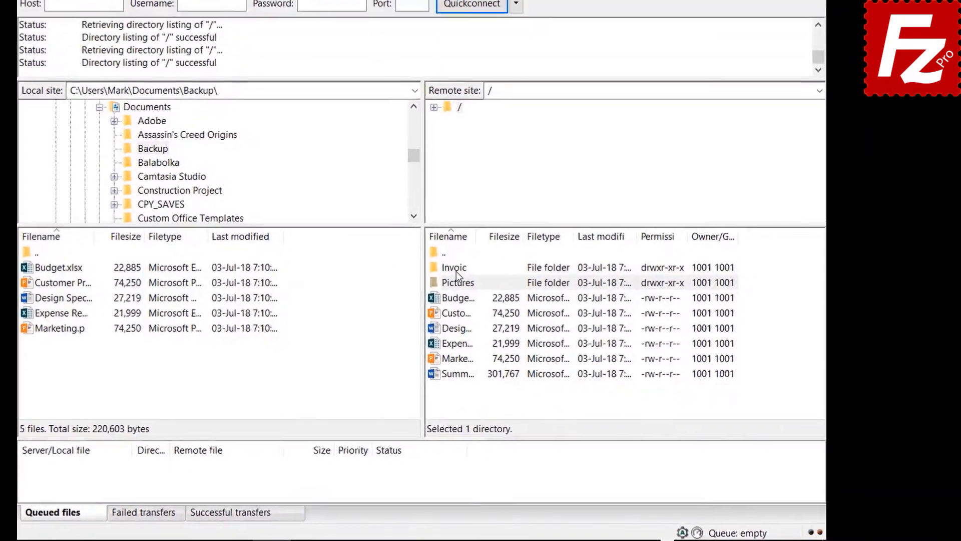
Add the Invoices and Pictures folders to the download queue
right_click(456, 270)
click(473, 292)
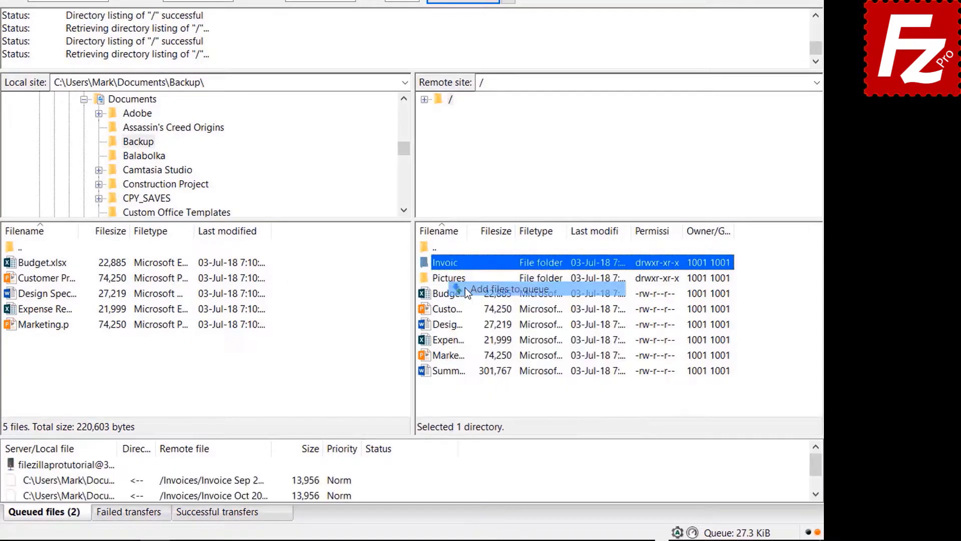
right_click(449, 279)
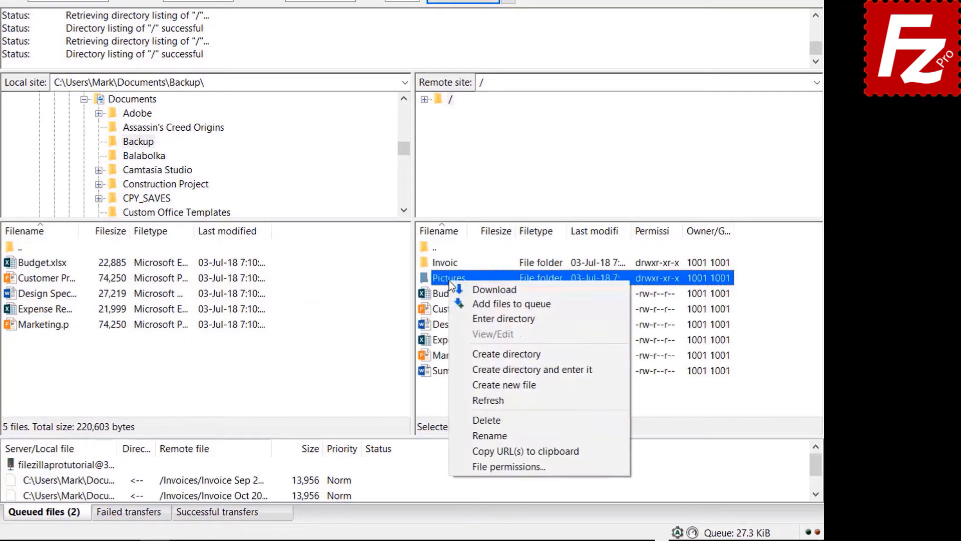
click(470, 302)
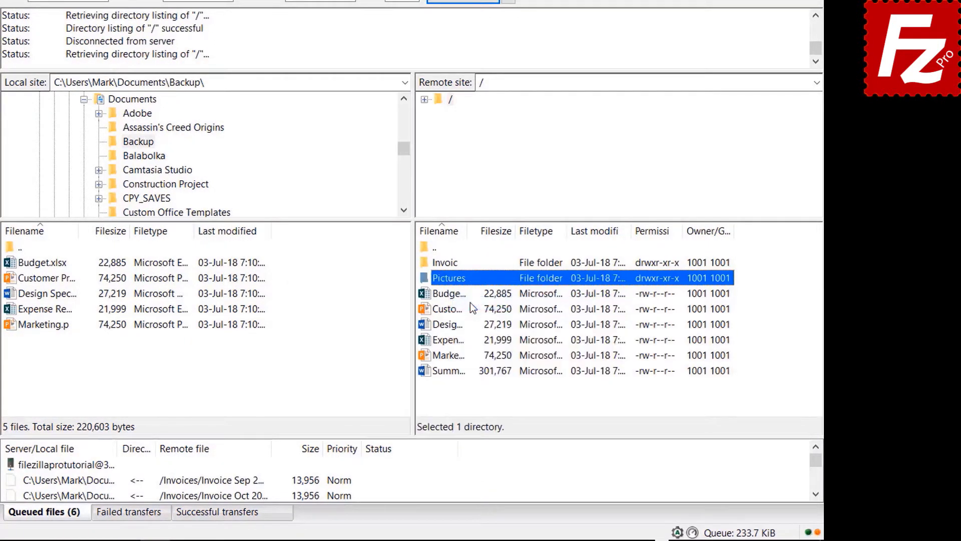
Queue the Summary document too and process the seven-item transfer queue
click(456, 377)
right_click(455, 376)
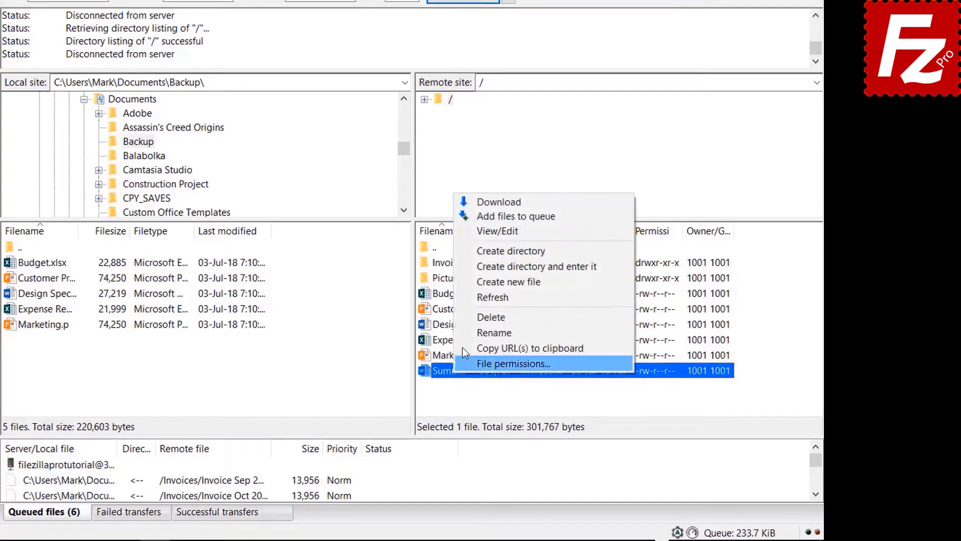
click(485, 221)
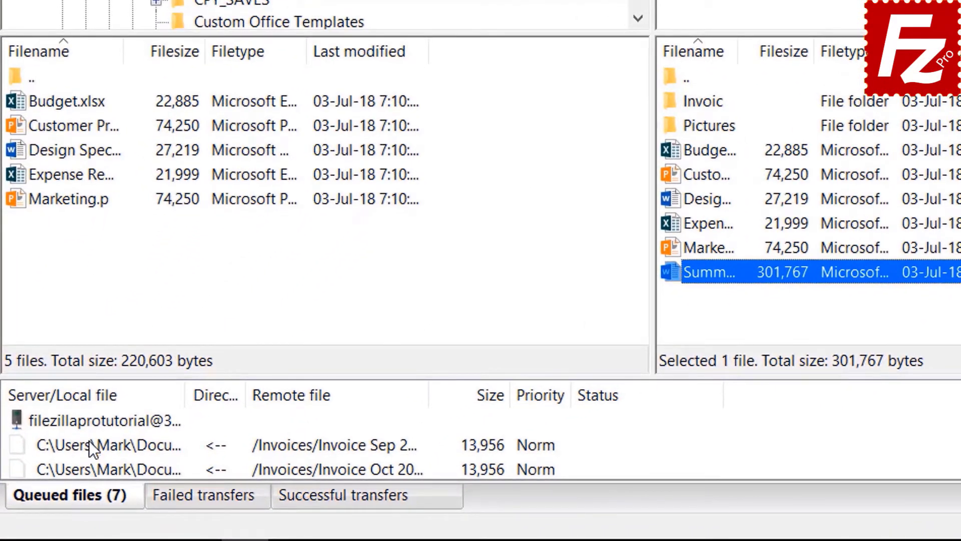
right_click(89, 419)
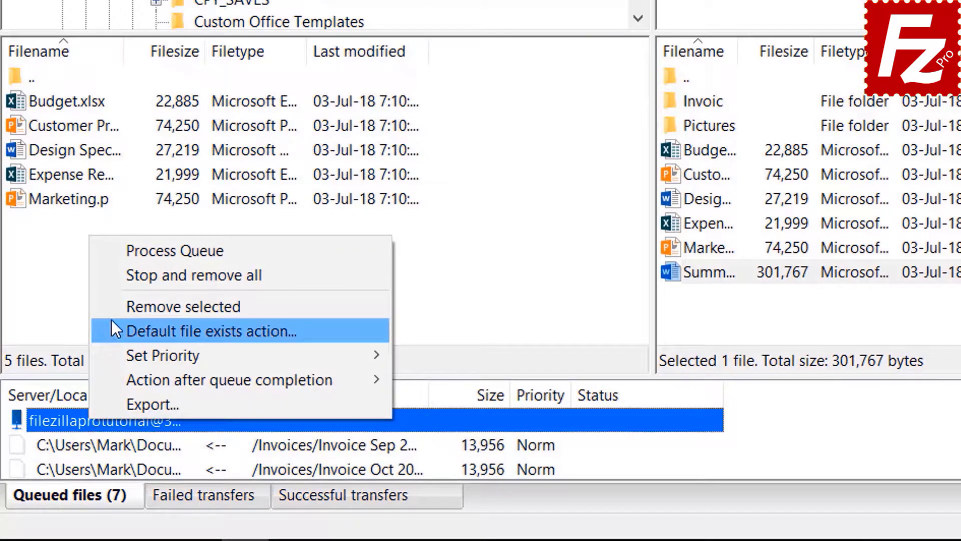
click(138, 250)
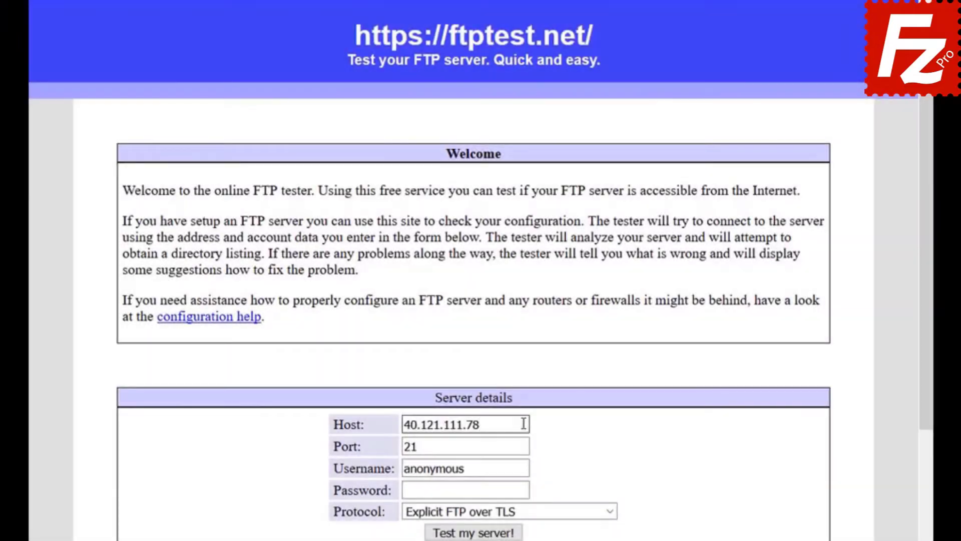
Enter username filezillaprotutorial and paste the account password into the ftptest.net form
click(524, 469)
text(filezillaprotutorial)
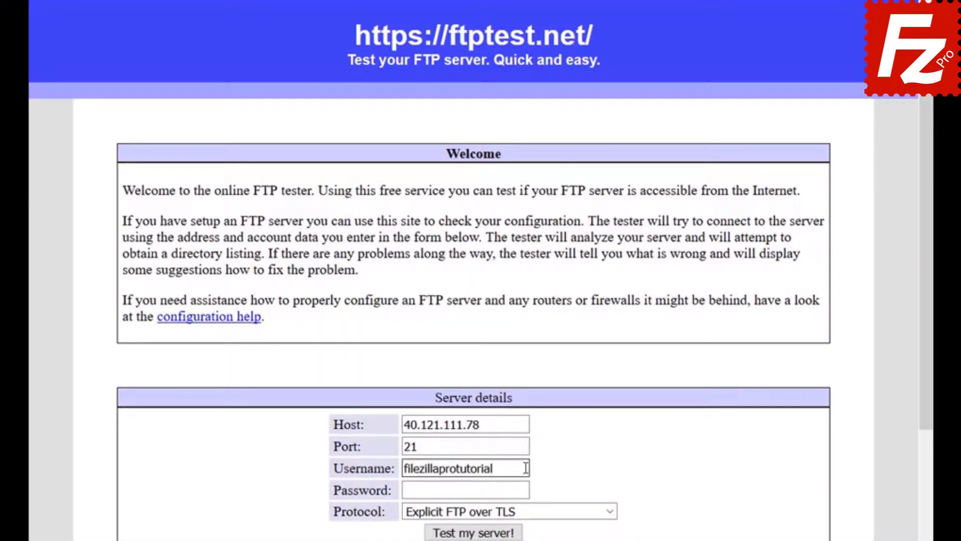
key(Tab)
key(ctrl+v)
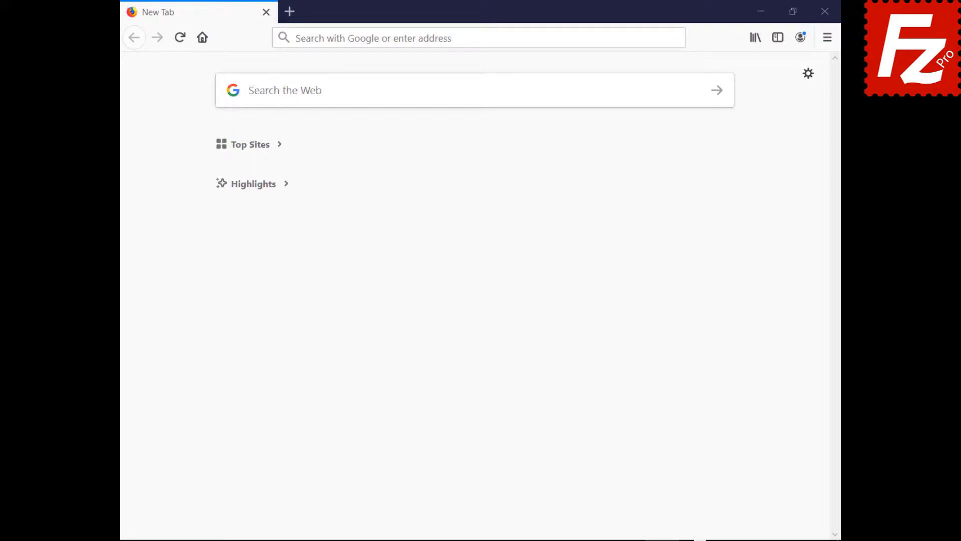
Load the cPanel login page from the pasted address and sign in with the account credentials
click(650, 37)
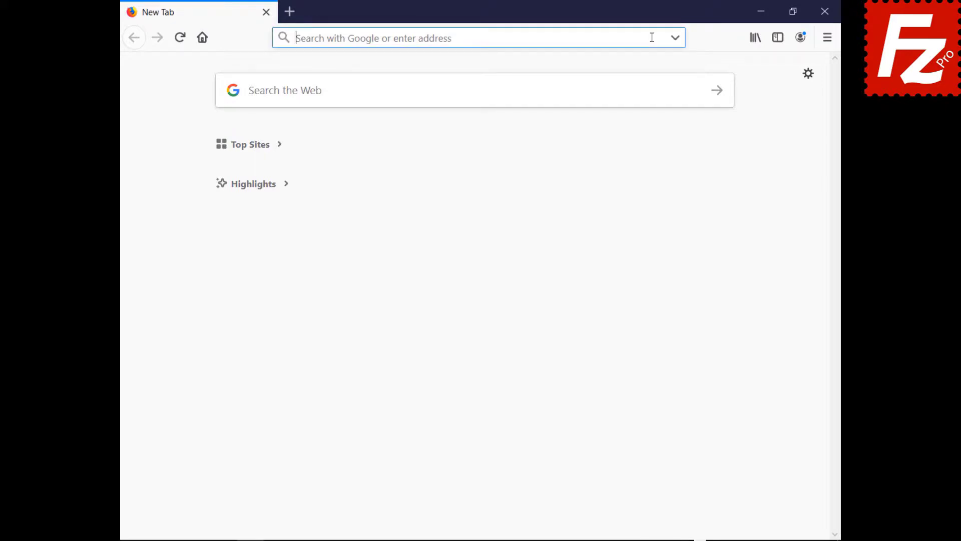
text(https://br622.hostgator.com.br:2083/)
key(Return)
text(ondazult)
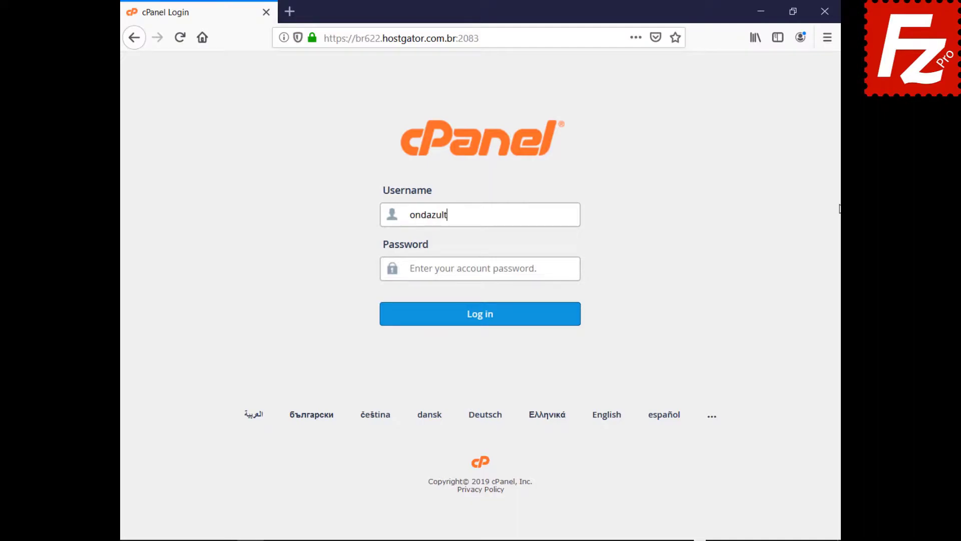
key(Tab)
key(ctrl+v)
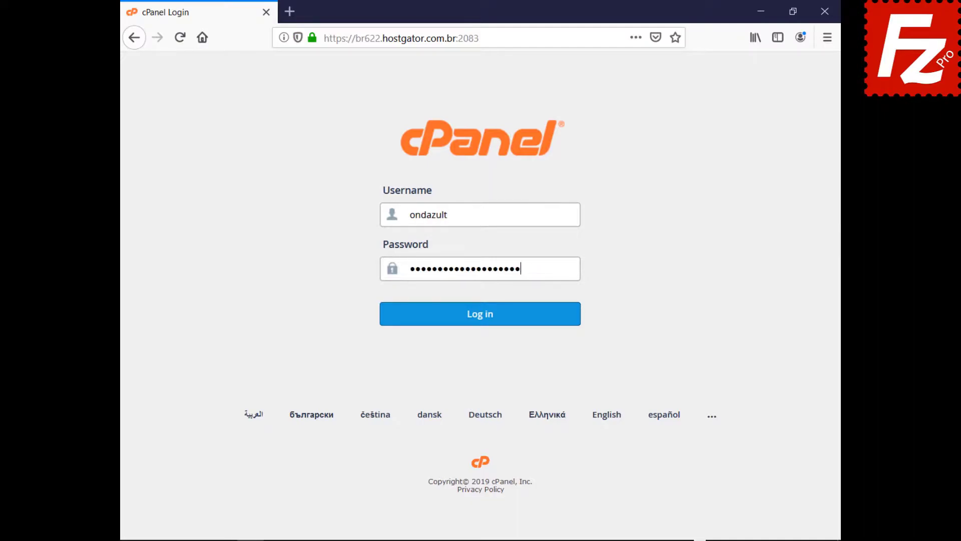
click(478, 326)
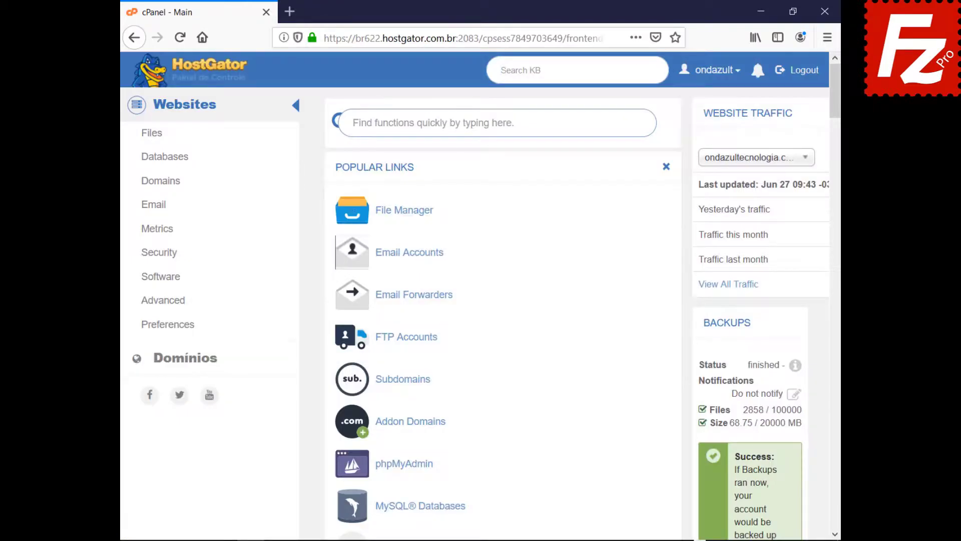
Create FTP account wordpressftp for public_html/wordpress with unlimited quota, then launch FileZilla Pro
click(403, 341)
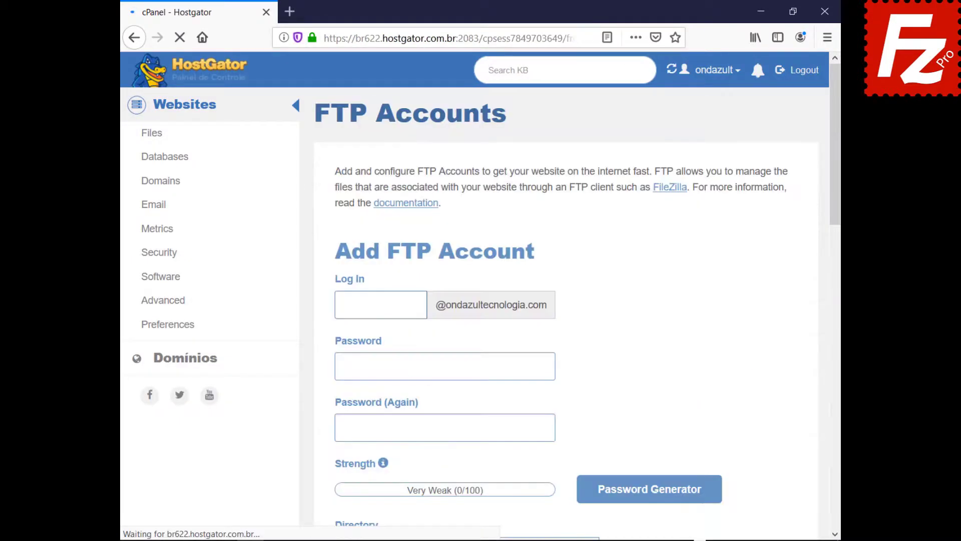
text(wordpressftp)
key(Tab)
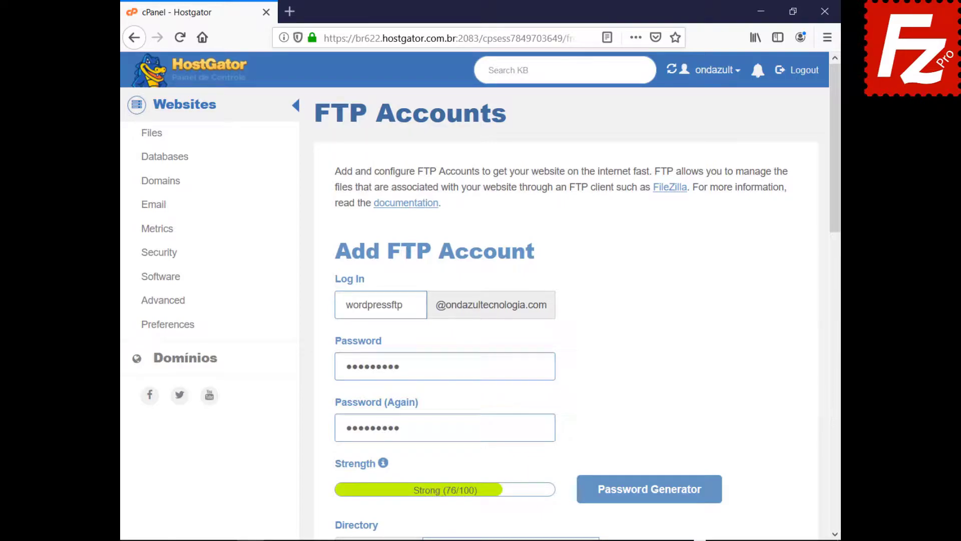
click(835, 535)
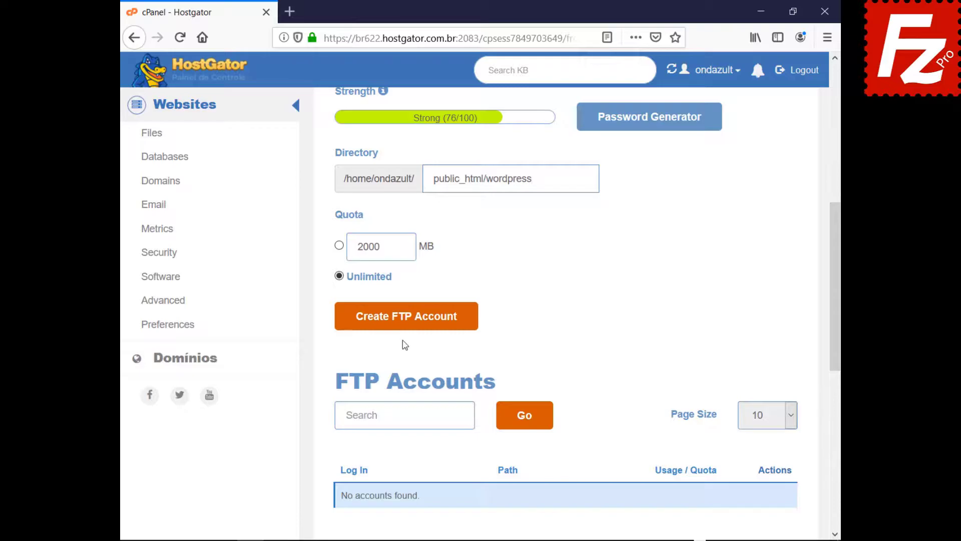
click(404, 323)
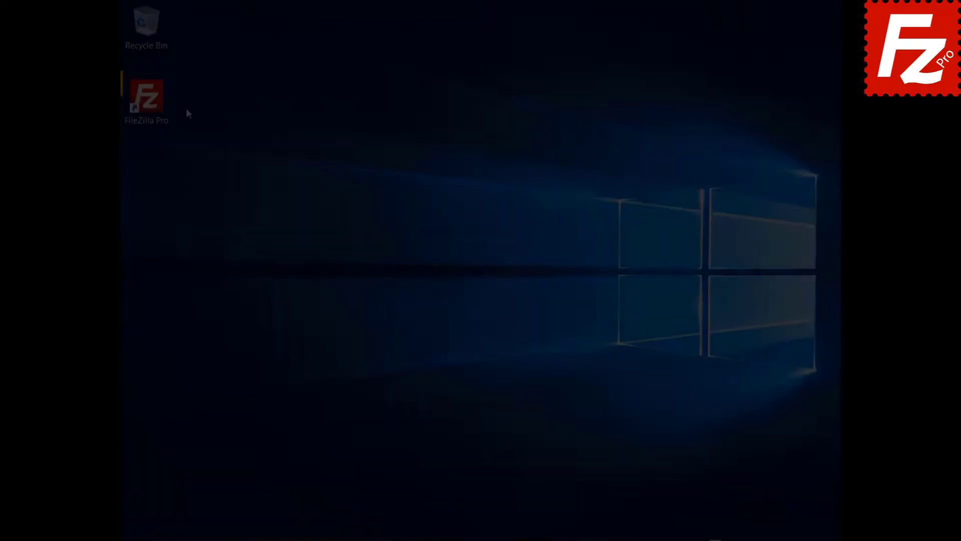
double_click(152, 103)
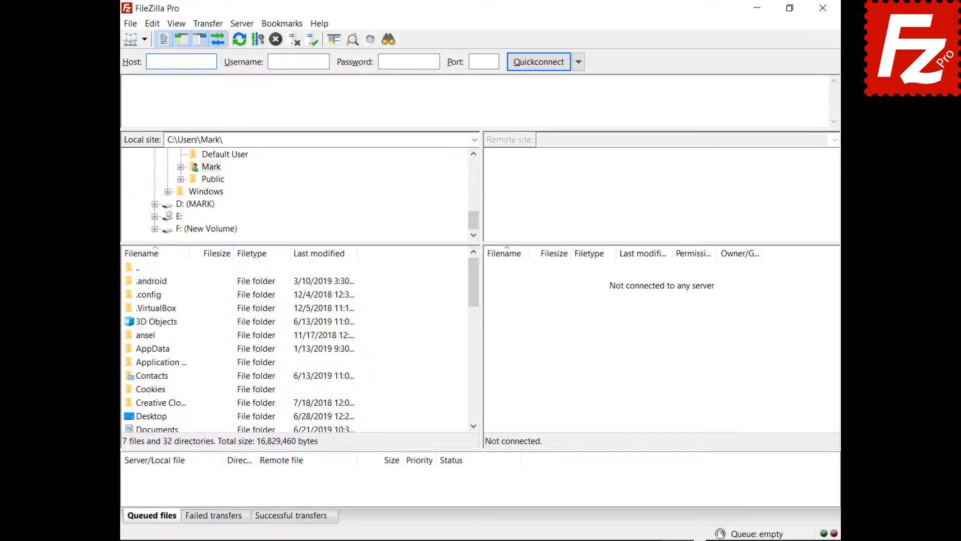
Add a new Site Manager entry named Wordpress with the pasted host, user name and password
click(130, 25)
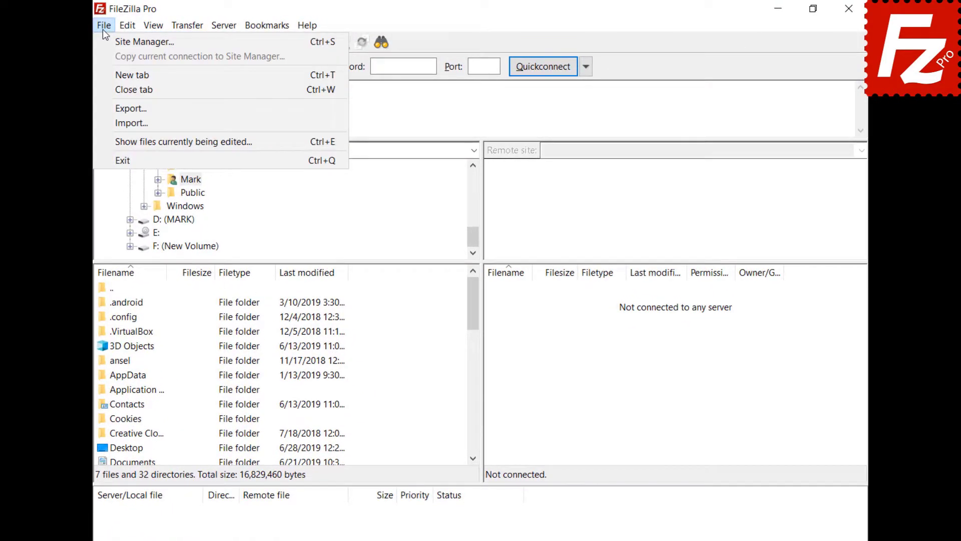
click(104, 38)
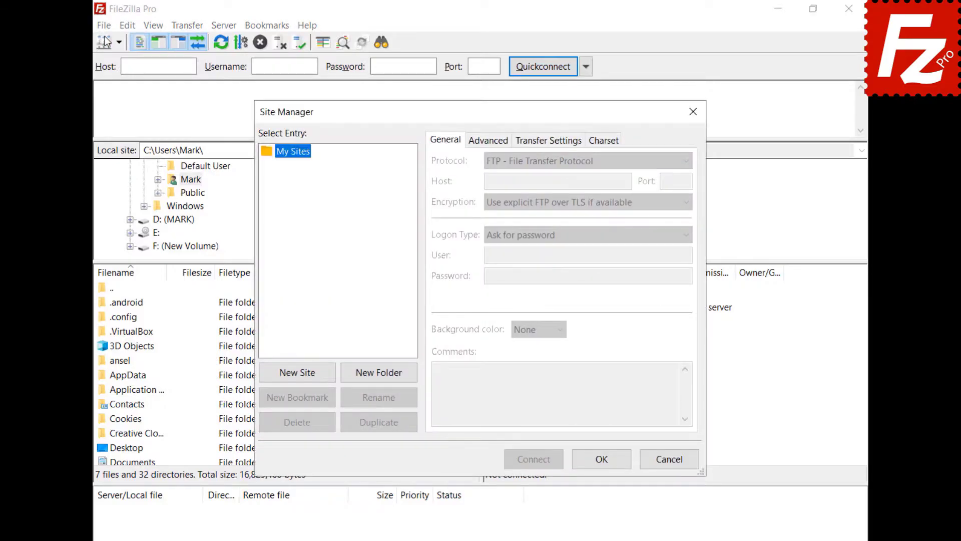
click(300, 377)
text(Wordpress)
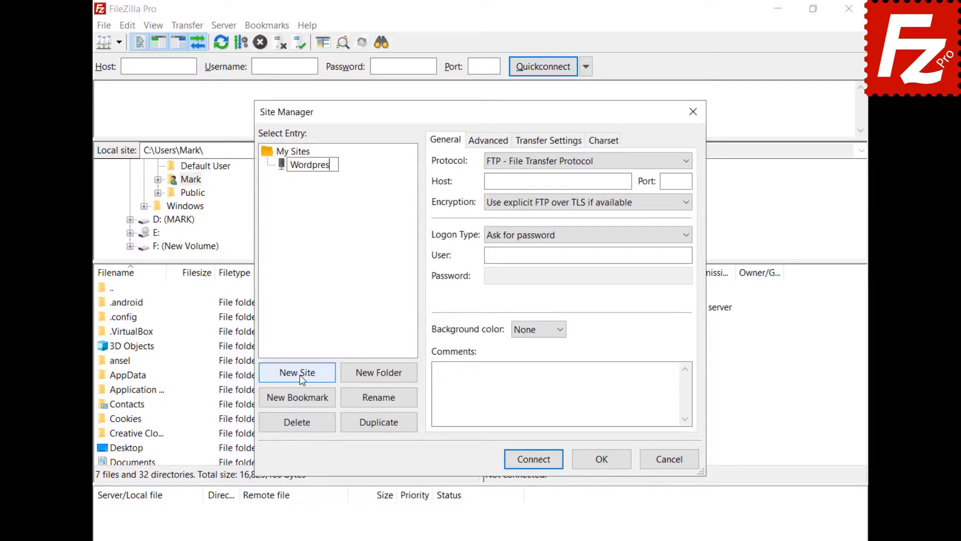
click(557, 182)
text(ftp.ondazultecnologia.com)
key(ctrl+v)
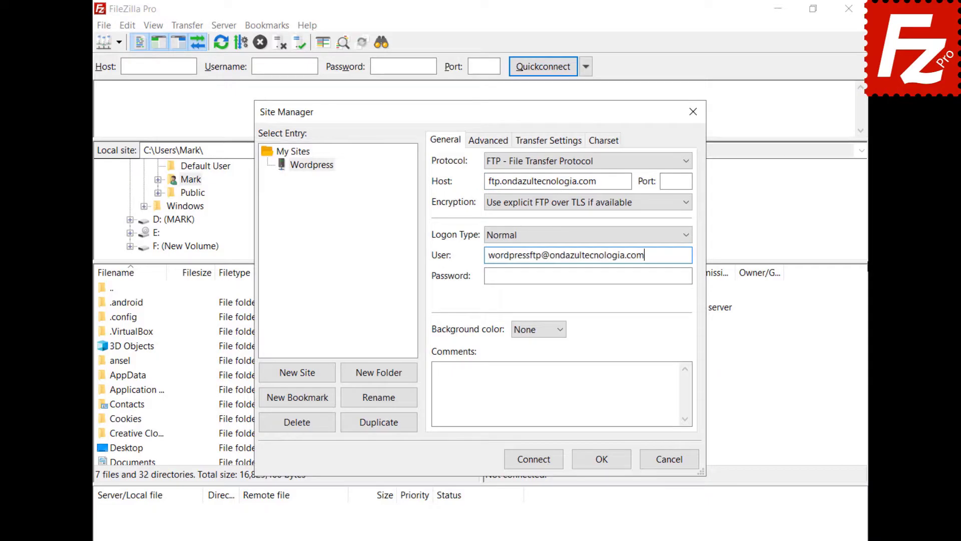
click(588, 276)
key(ctrl+v)
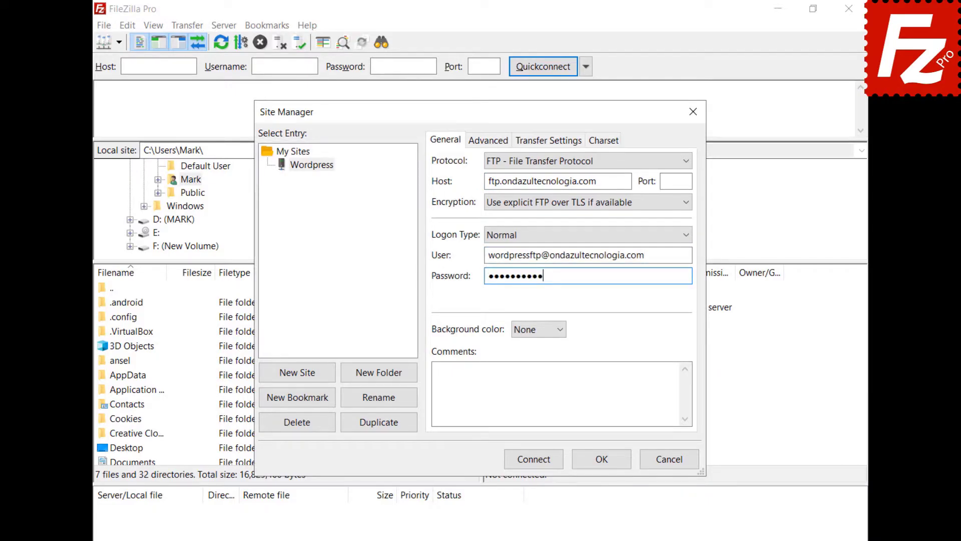
Connect to the Wordpress site, always trusting its TLS certificate
click(532, 462)
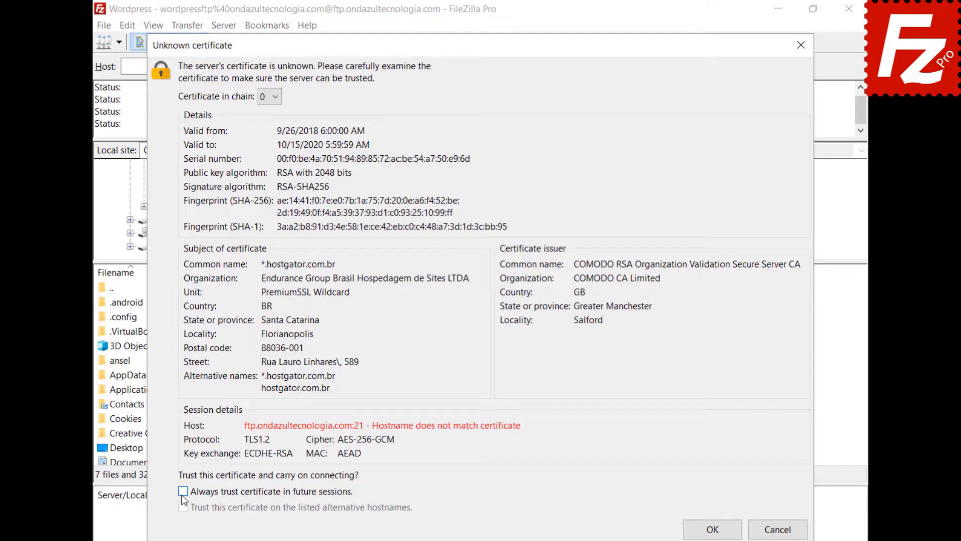
click(184, 492)
click(711, 529)
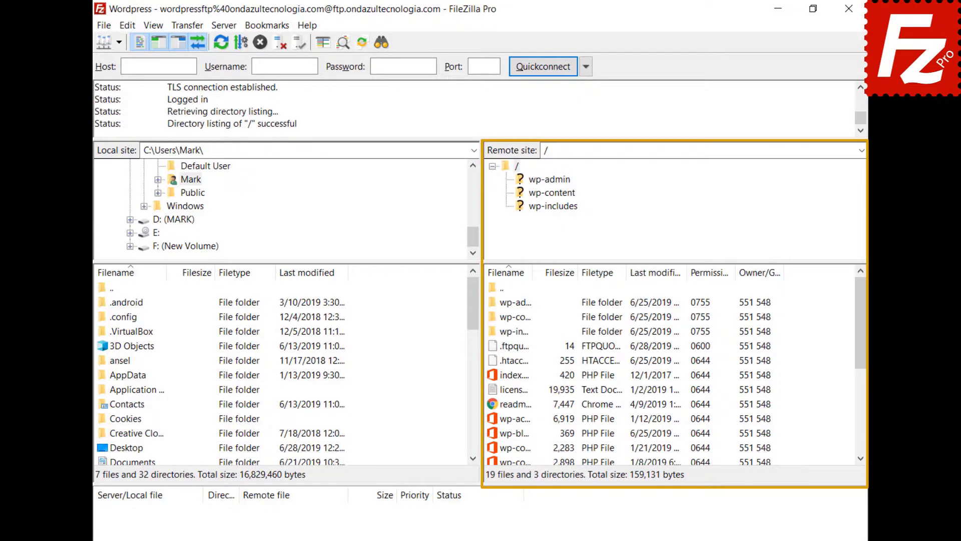
Edit wp-blog-header.php, adding the first line "Enter a new line here"
right_click(494, 434)
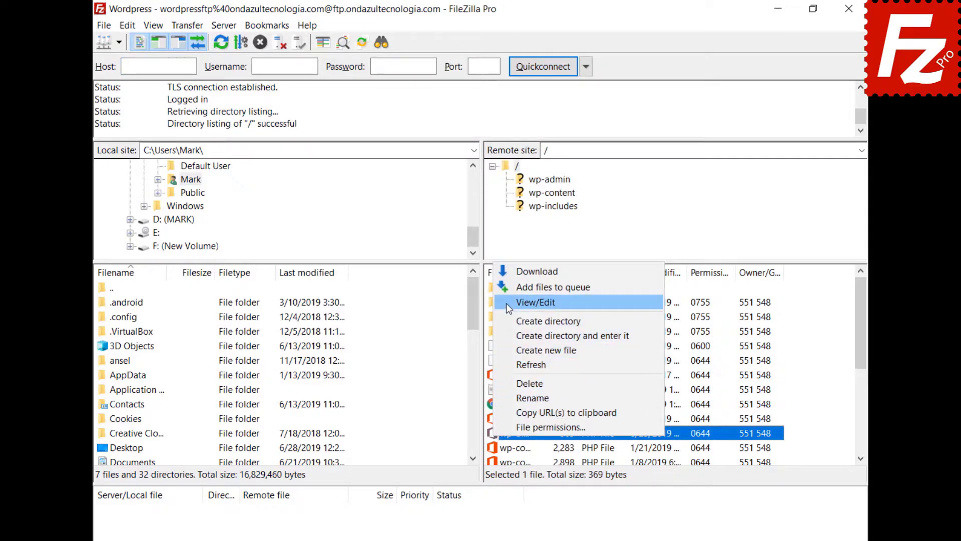
click(536, 302)
key(Return)
key(Up)
text(E)
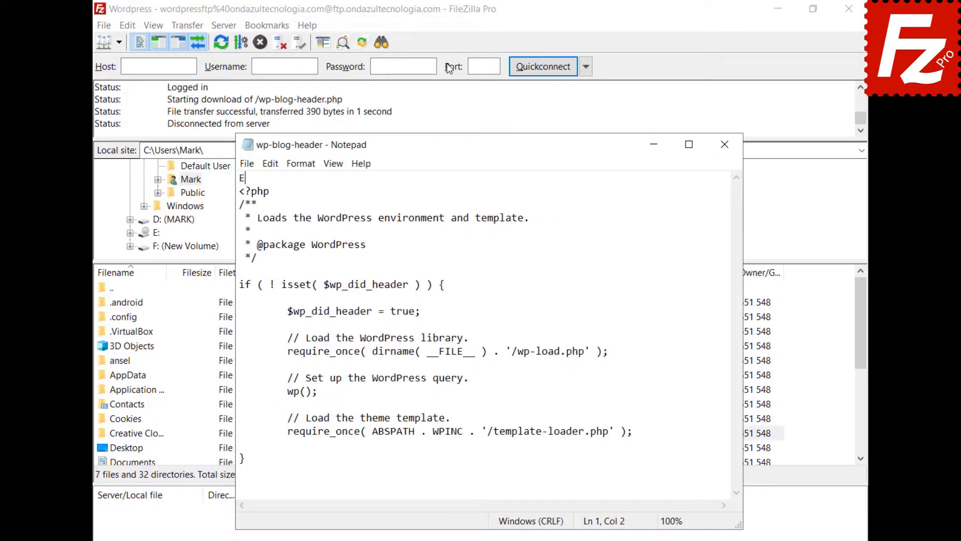
text(nter a new line here)
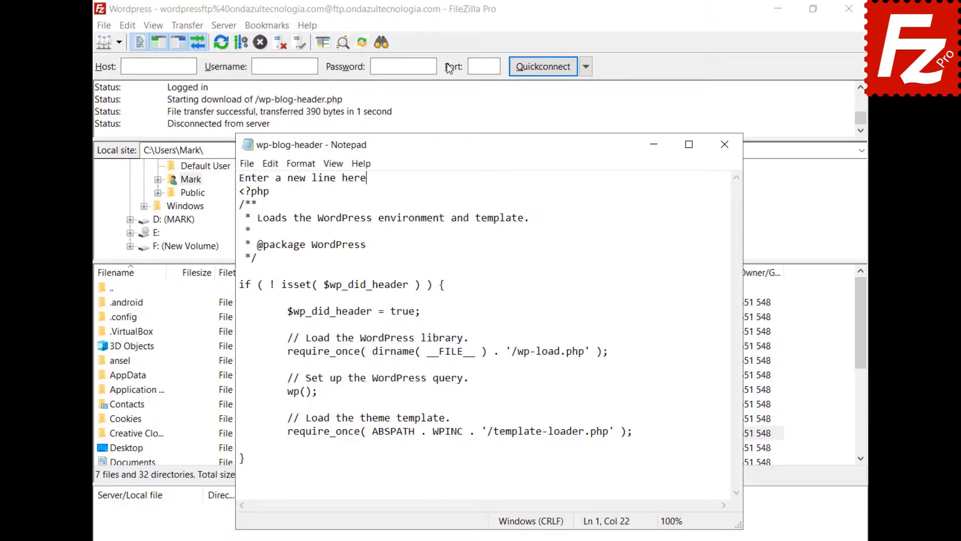
Save and close the file in Notepad and upload the changed file to the server
click(244, 164)
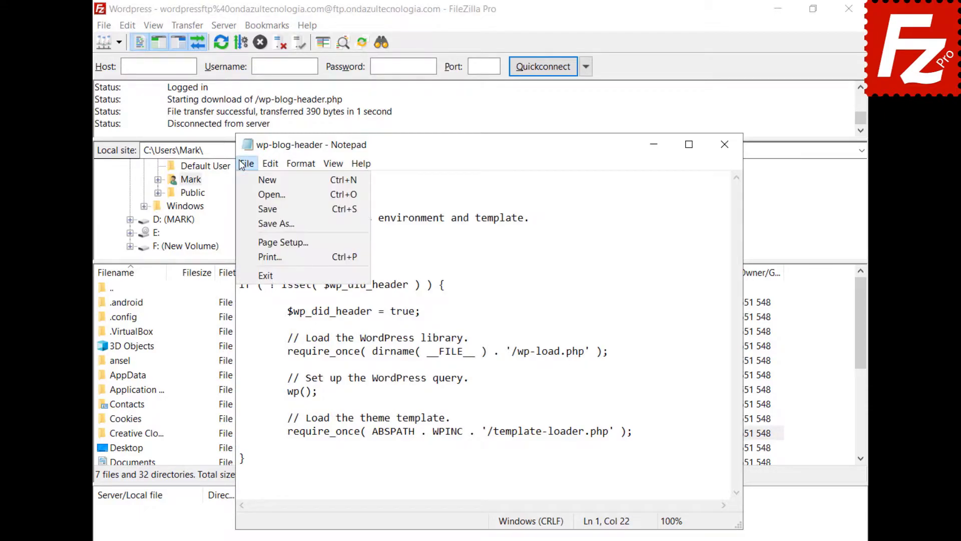
click(265, 276)
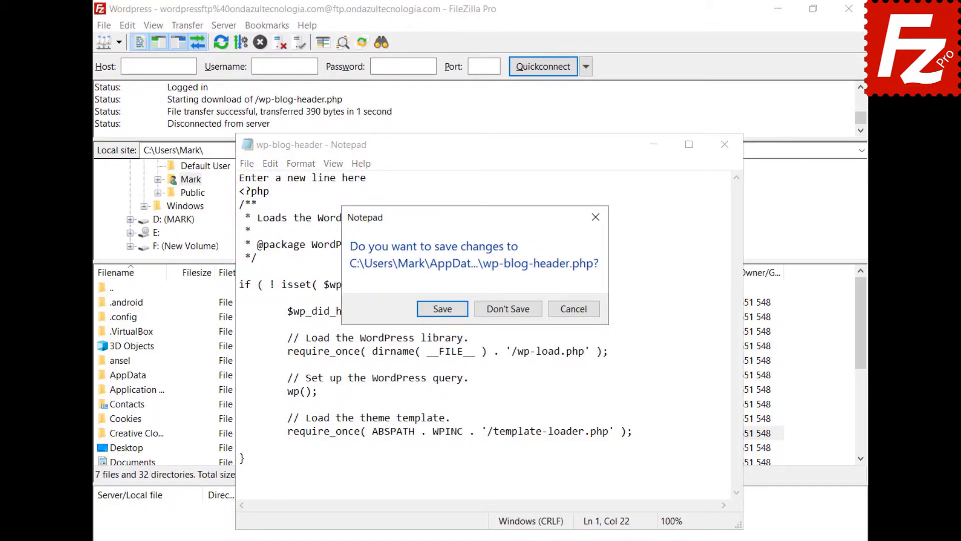
click(444, 311)
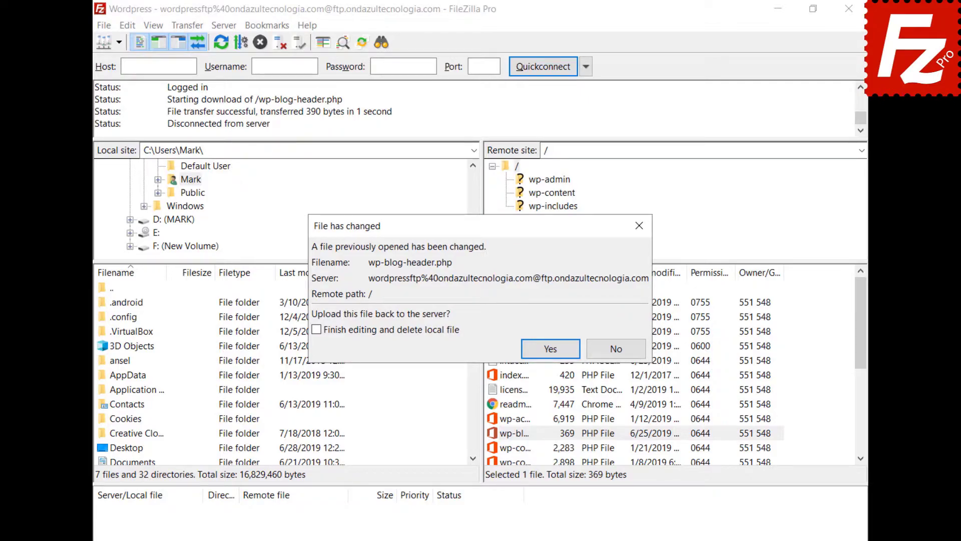
click(556, 351)
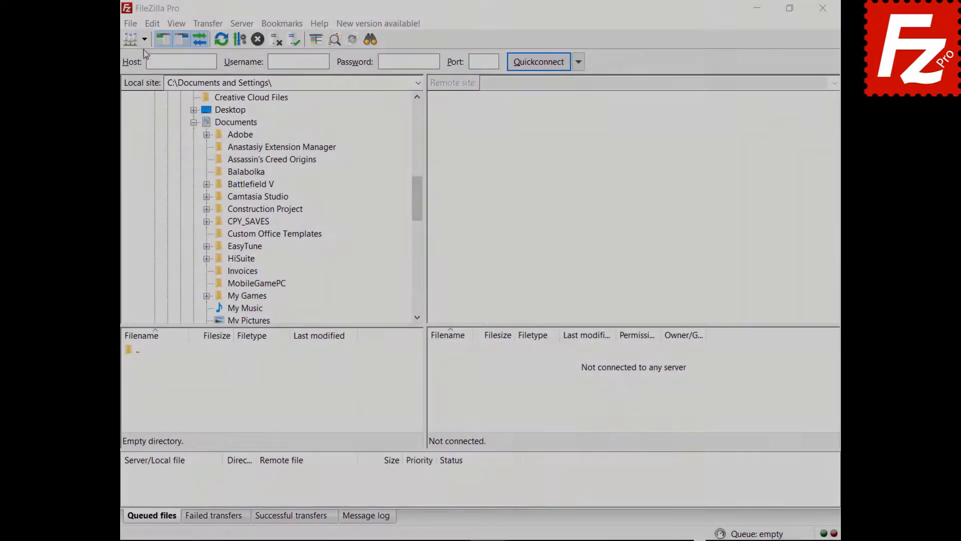
Connect to the saved FTP site, drag the Financial spreadsheet to Documents and Evaluation.pdf to the server
click(144, 39)
click(146, 71)
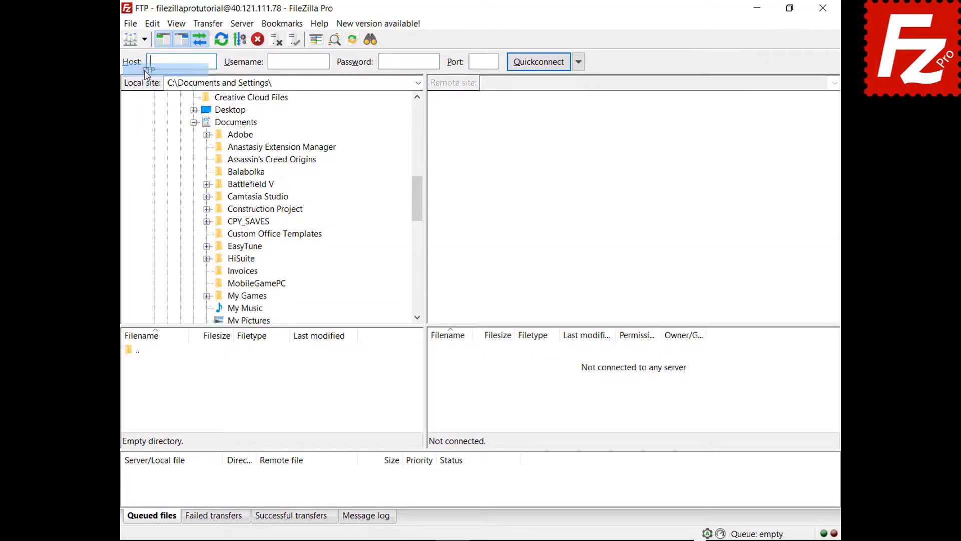
click(439, 378)
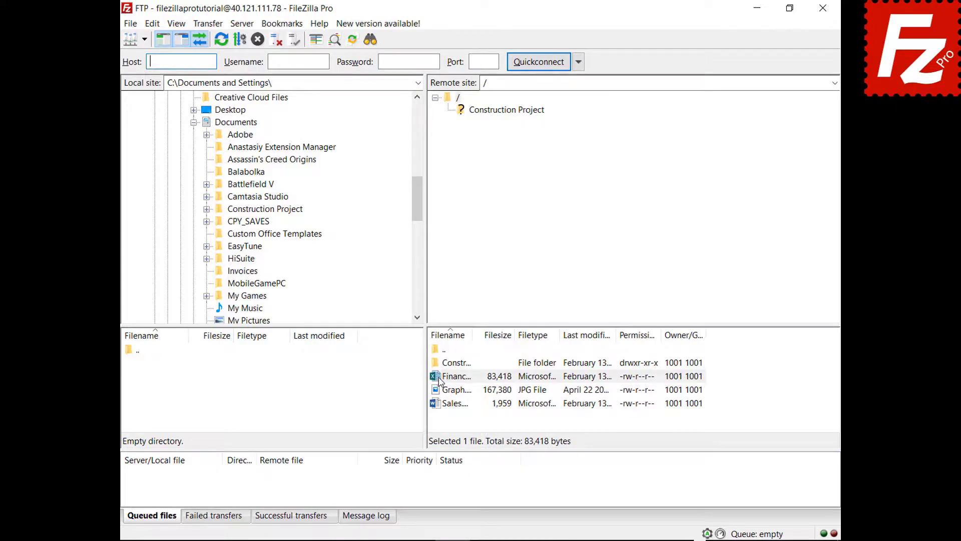
drag(439, 380, 269, 125)
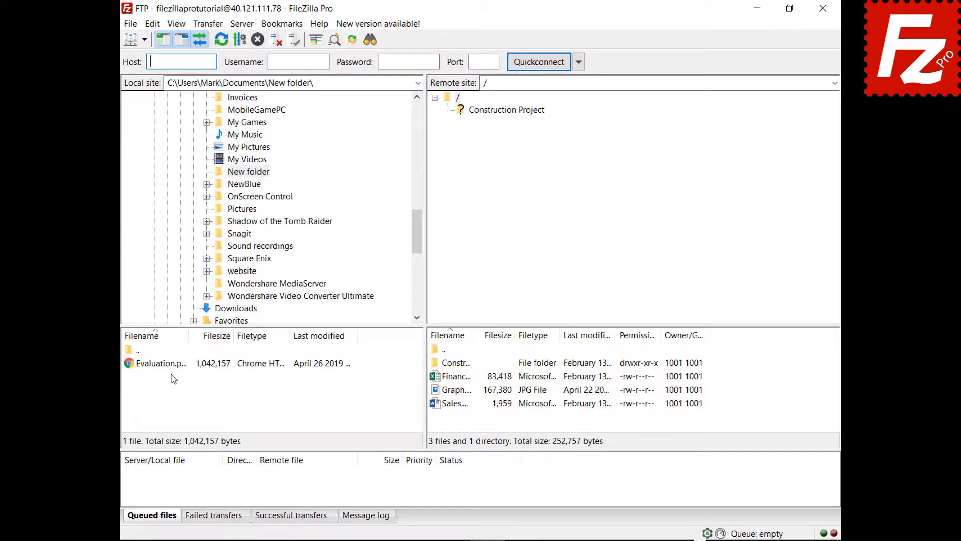
click(172, 365)
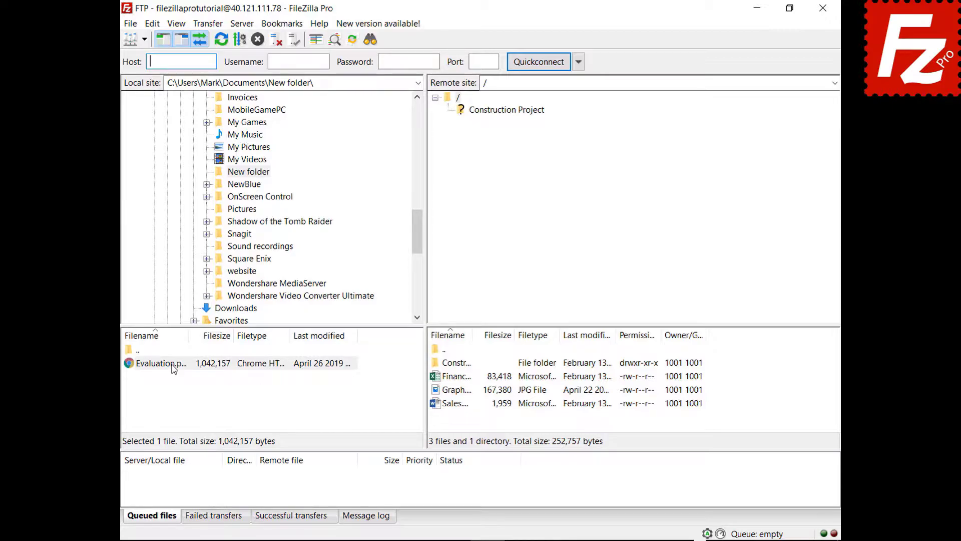
drag(173, 365, 467, 421)
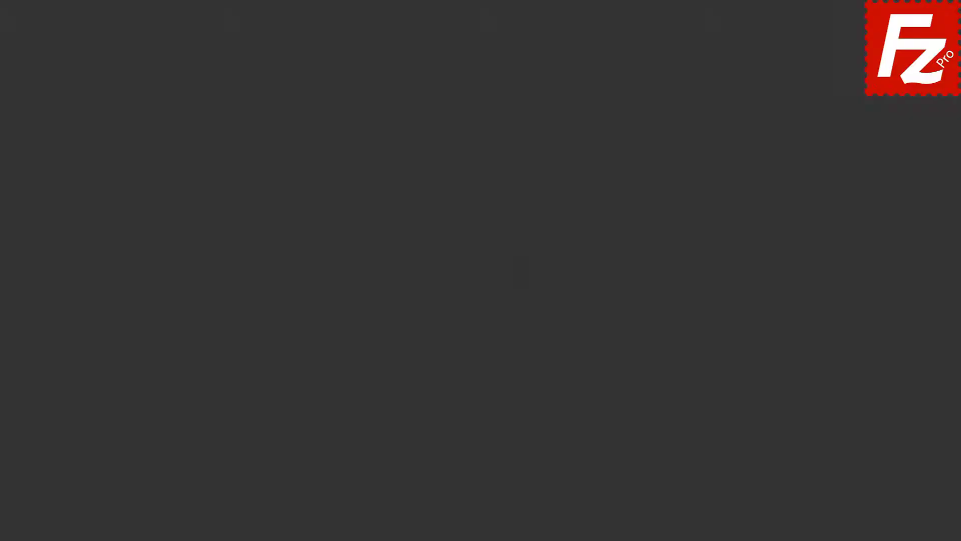
Open ftptest.net and enter host 40.121.111.78, username filezillaprotutorial and the password
text(test.net)
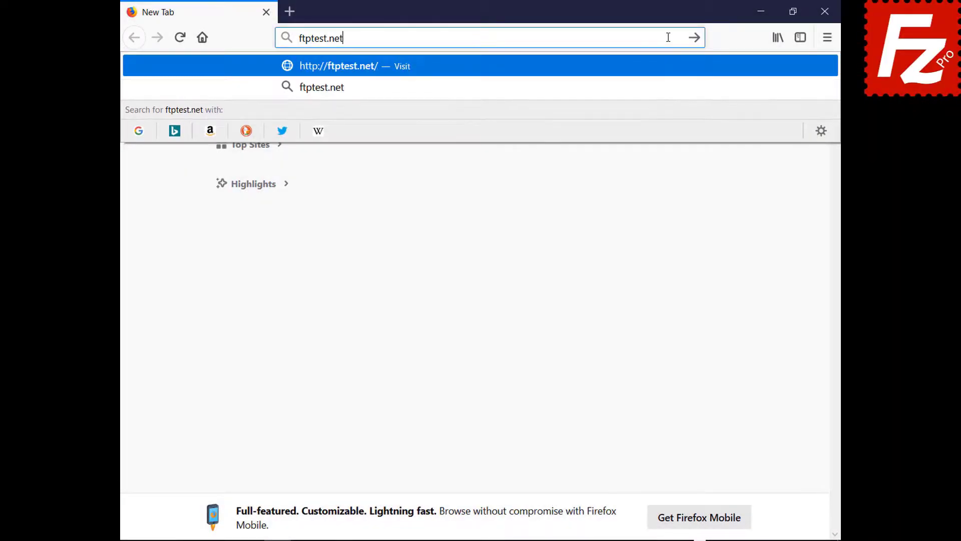
key(Return)
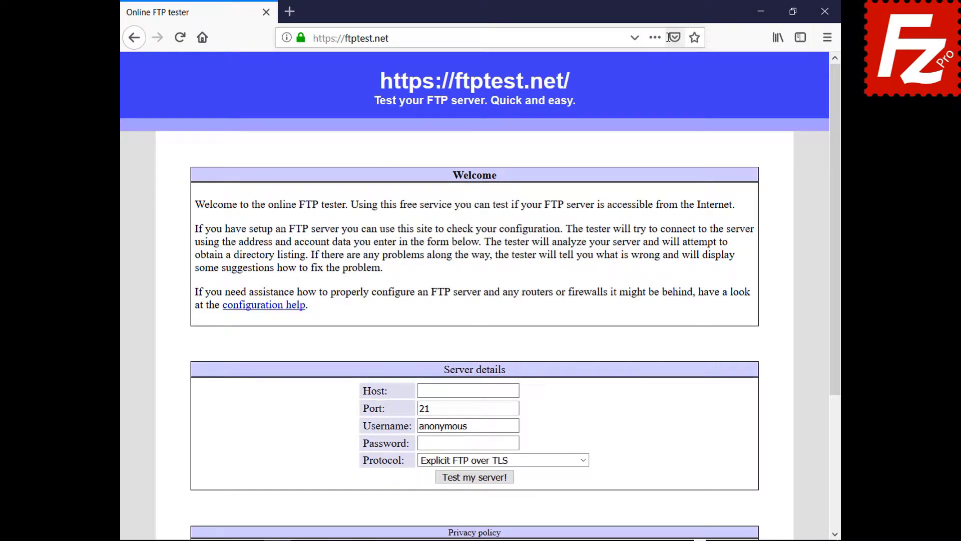
click(516, 390)
text(40.121.111.78)
click(517, 426)
key(BackSpace)
key(BackSpace)
key(BackSpace)
key(BackSpace)
key(BackSpace)
key(BackSpace)
key(BackSpace)
key(BackSpace)
key(BackSpace)
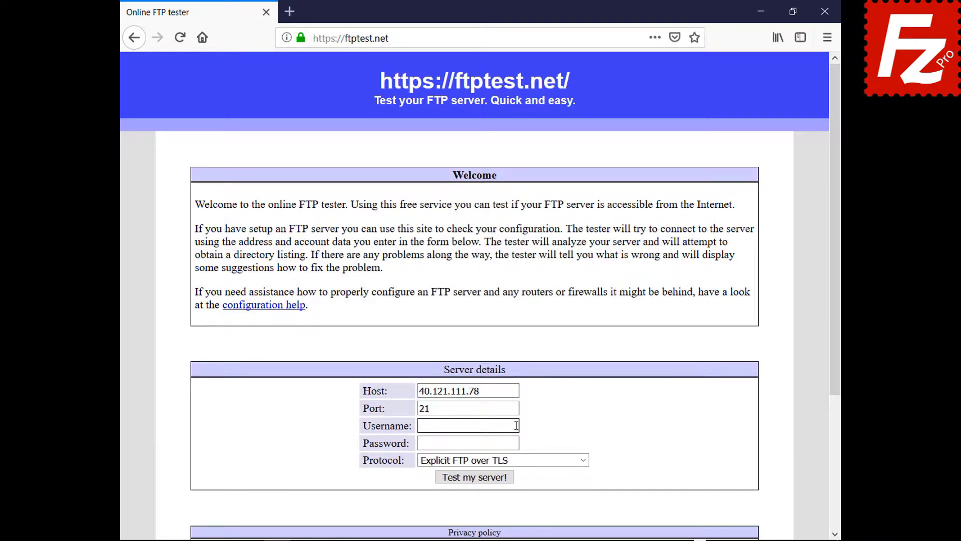
text(filezillaprotutorial)
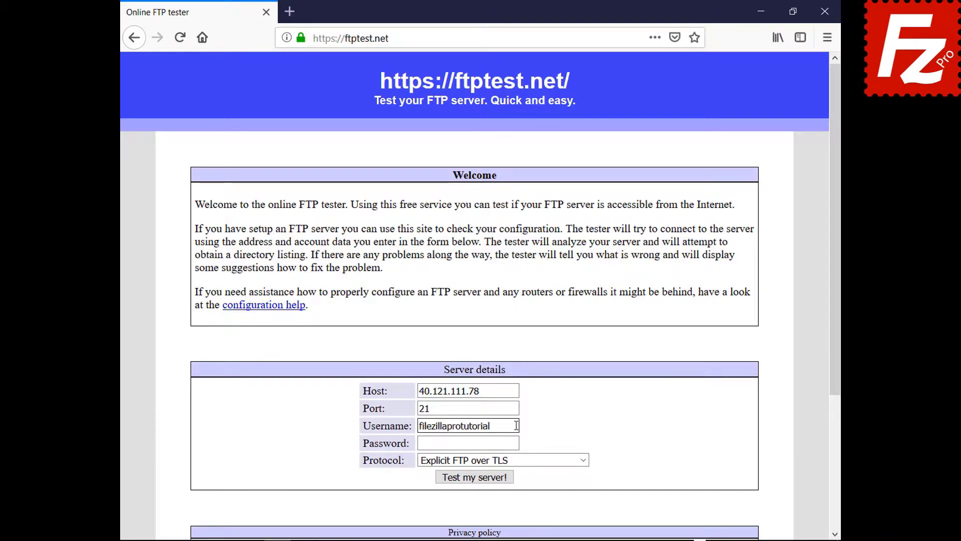
click(516, 443)
key(ctrl+v)
Set the protocol to allow fallback to plain FTP and run the server test
click(582, 460)
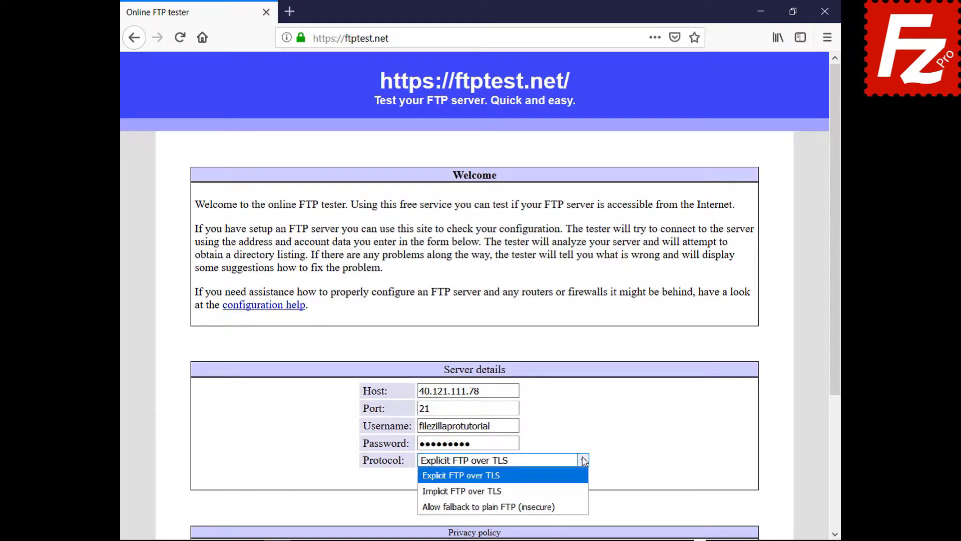
click(581, 504)
click(480, 477)
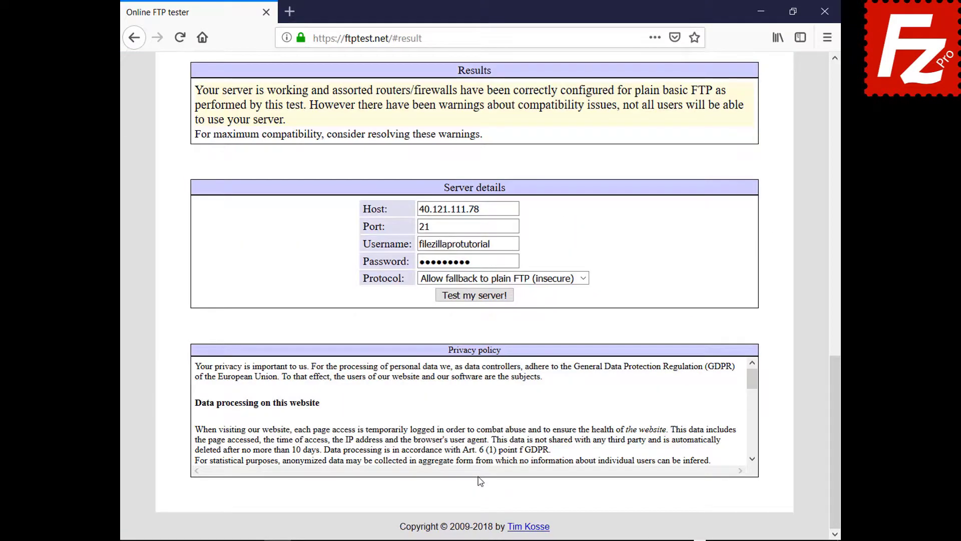
drag(833, 414, 790, 125)
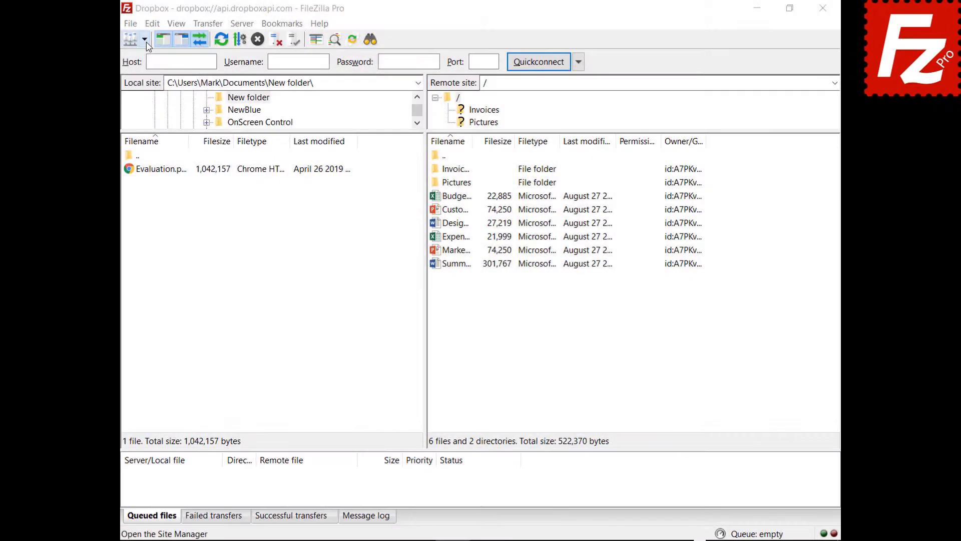
Open the saved OneDrive site in a new connection tab, then return to the Dropbox tab
click(145, 39)
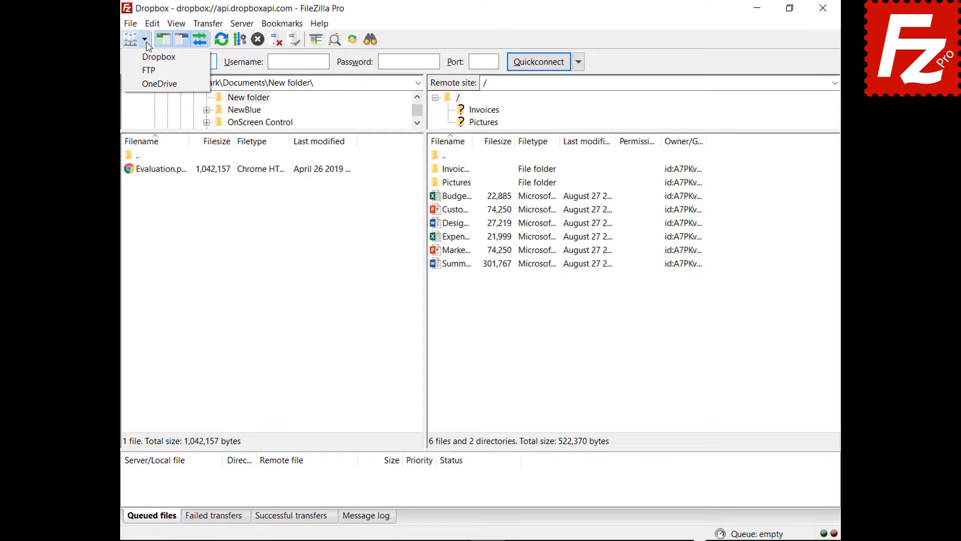
click(149, 84)
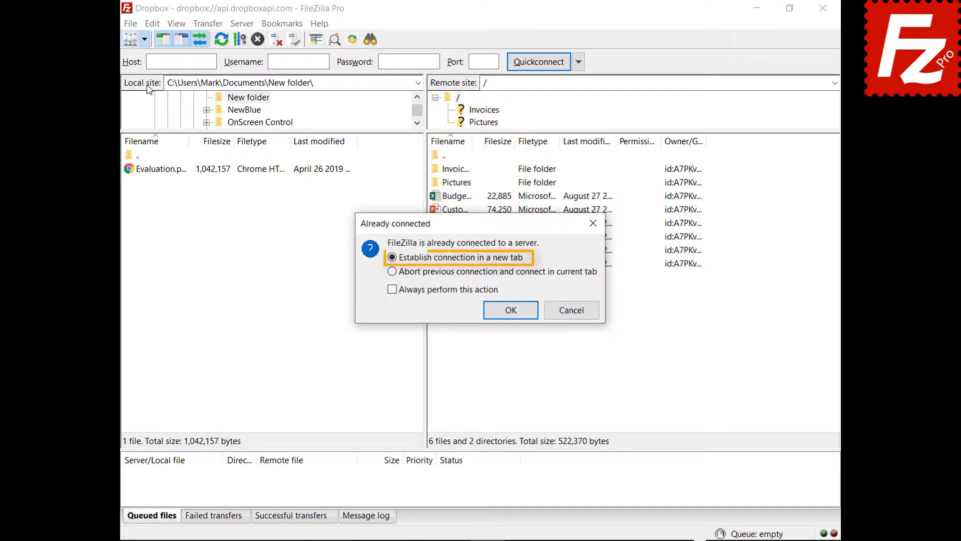
click(512, 313)
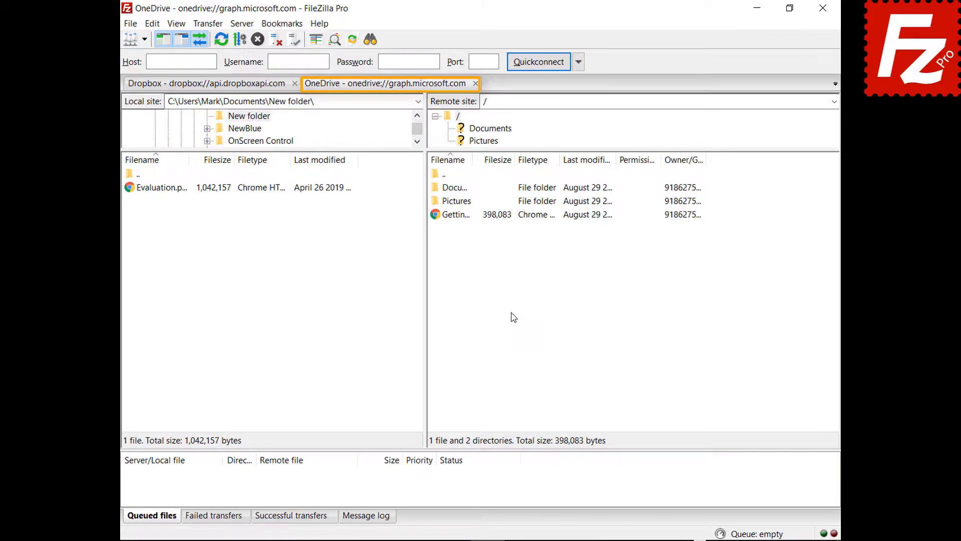
click(205, 84)
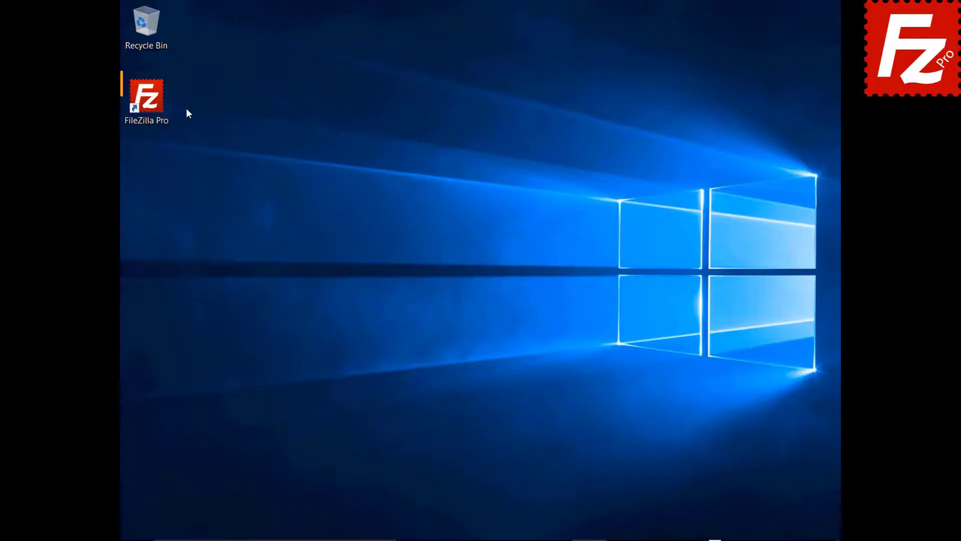
Launch FileZilla Pro and quick-connect to the FTP server at 40.121.111.78 with the username and password
double_click(152, 104)
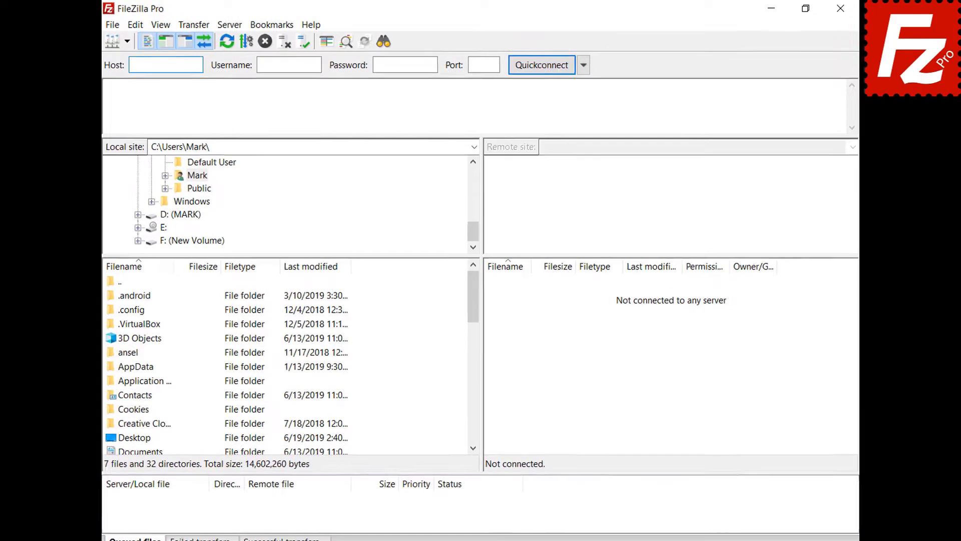
key(Tab)
text(zillaprotutorial)
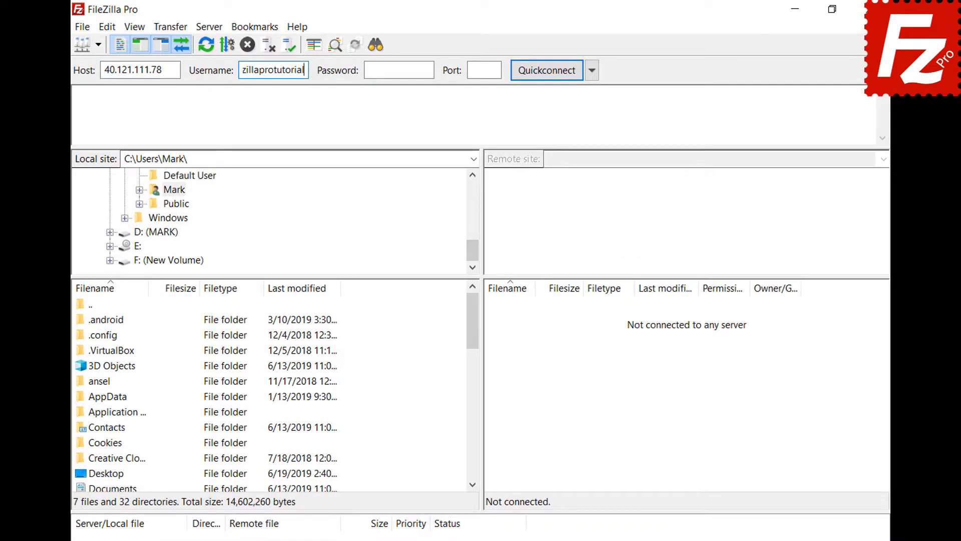
key(Tab)
text(•••••••••)
key(Return)
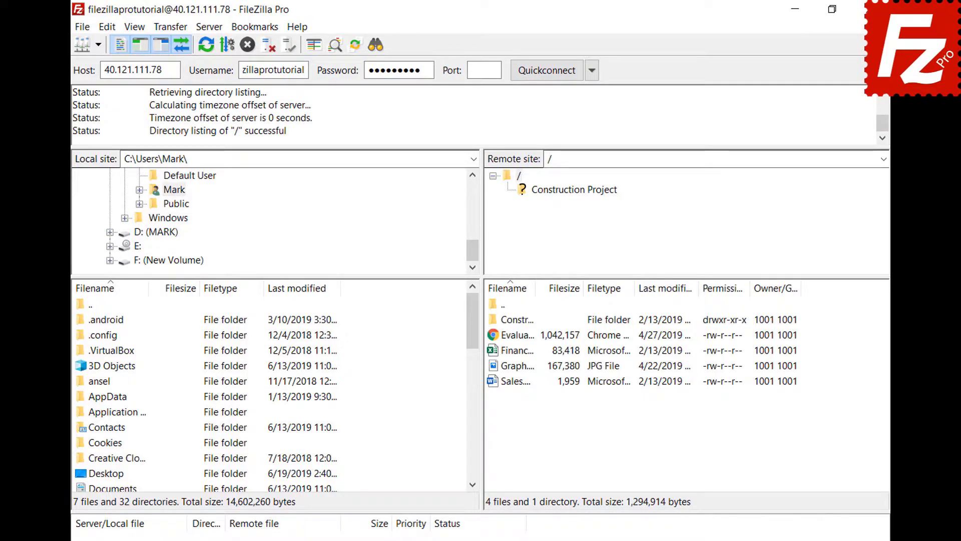
Copy the current connection into Site Manager as a site named 'New connection'
click(83, 28)
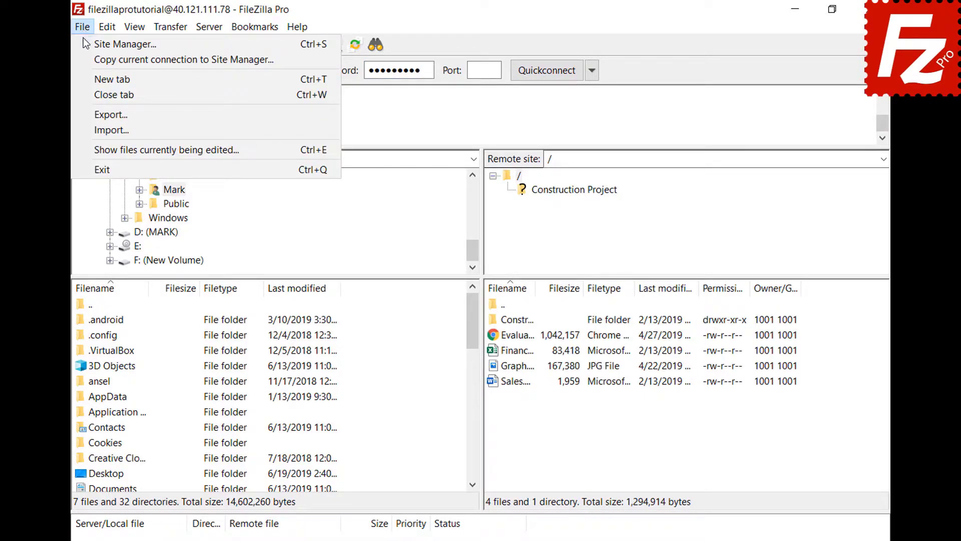
click(86, 58)
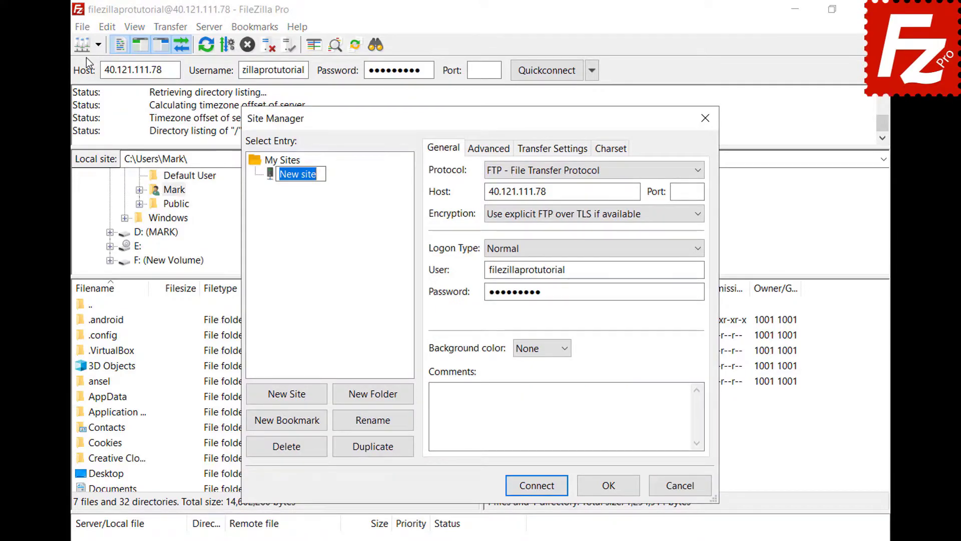
text(New connection)
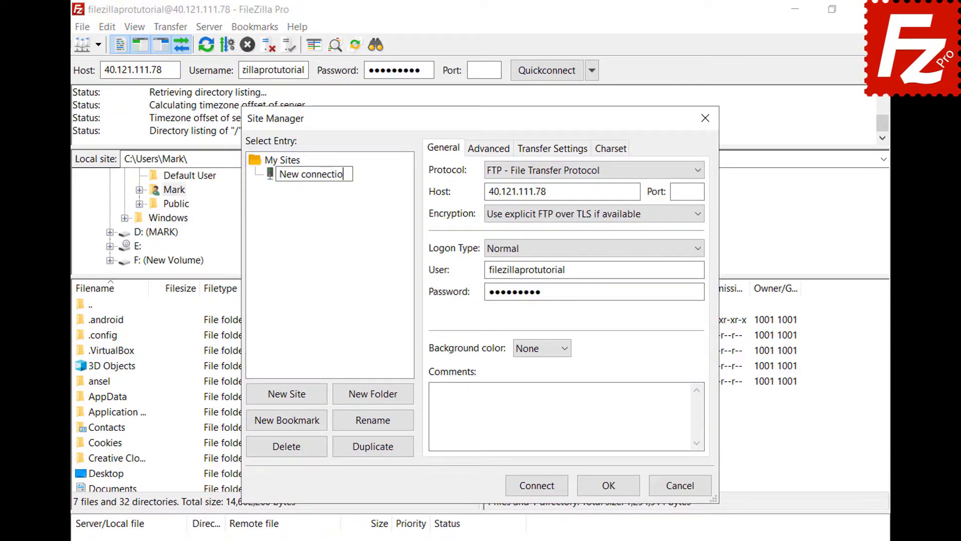
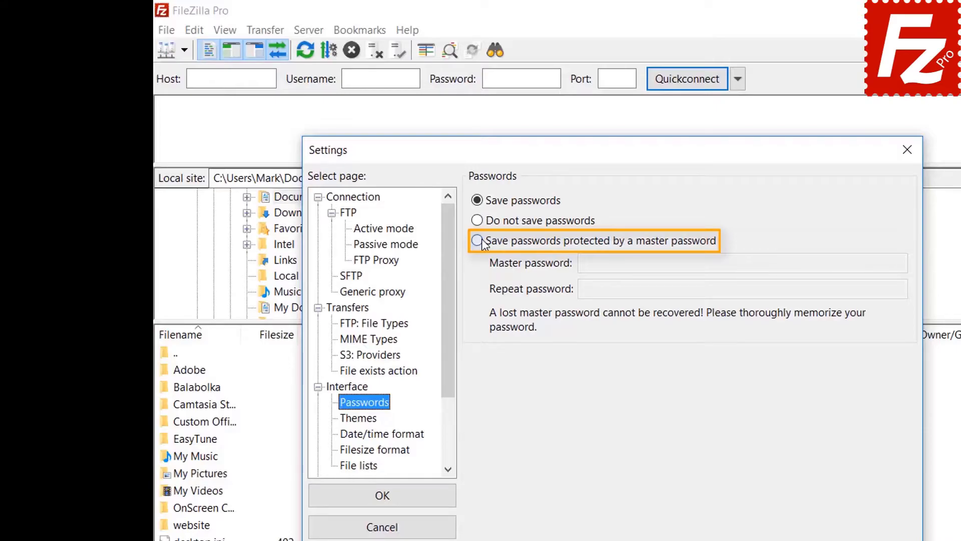
Turn on master-password protection for saved passwords, entering and repeating the master password, and apply
click(483, 244)
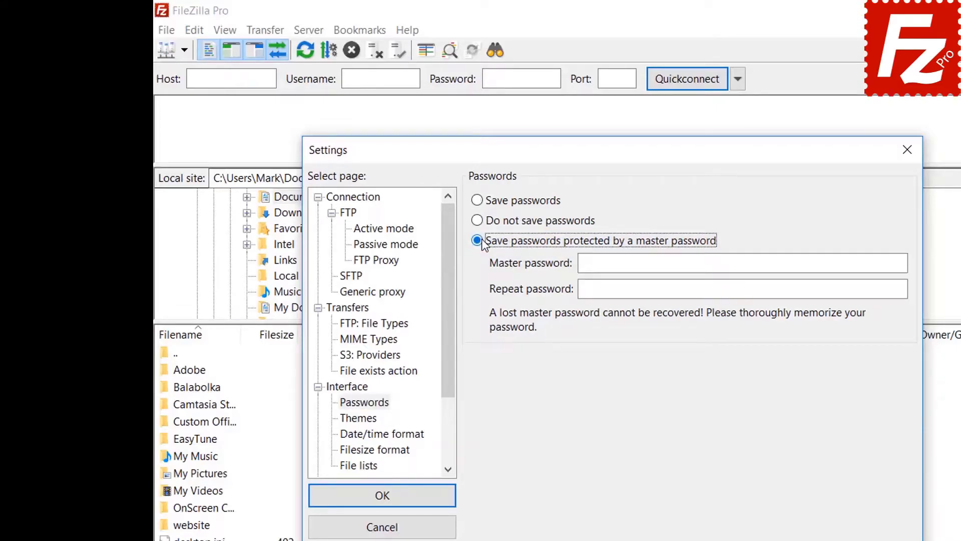
click(784, 263)
text(●●●●●●)
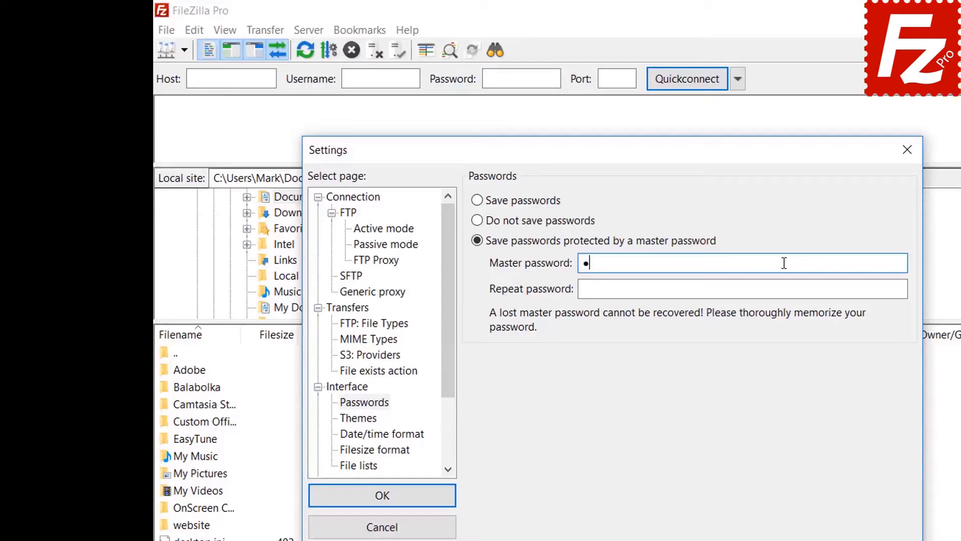
text(●●●●)
click(764, 291)
text(●●●●●)
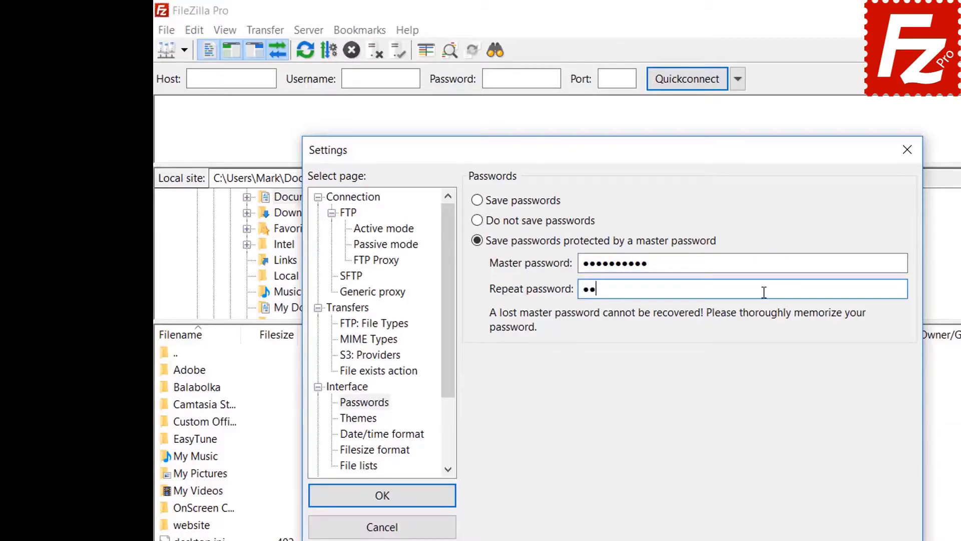
text(●●●●●)
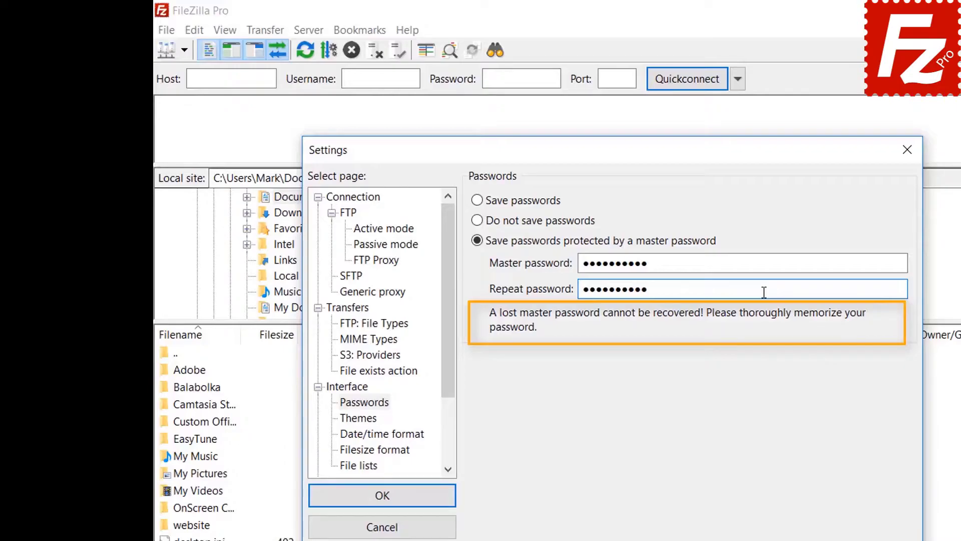
click(383, 499)
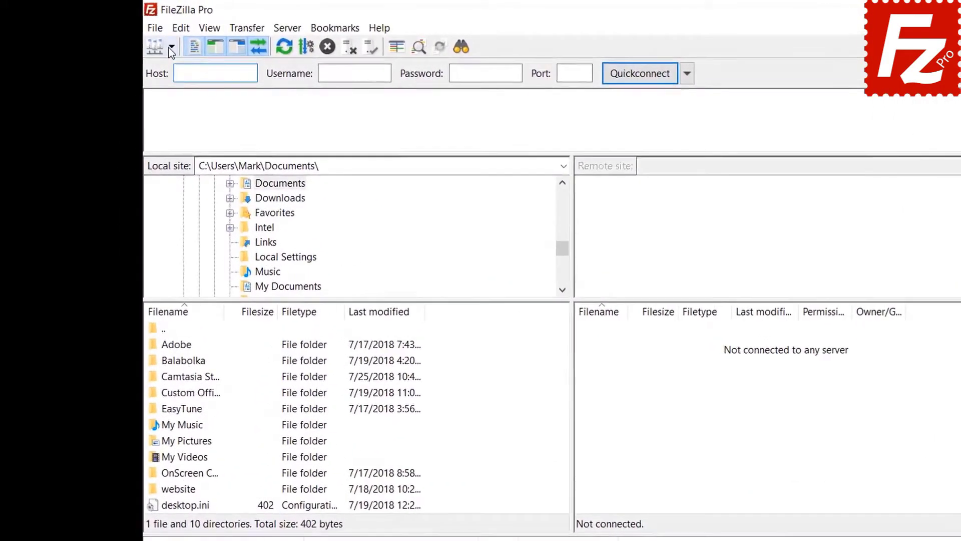
Connect to the saved FTP Tutorial site, unlocking its stored password with the master password
click(170, 48)
click(170, 68)
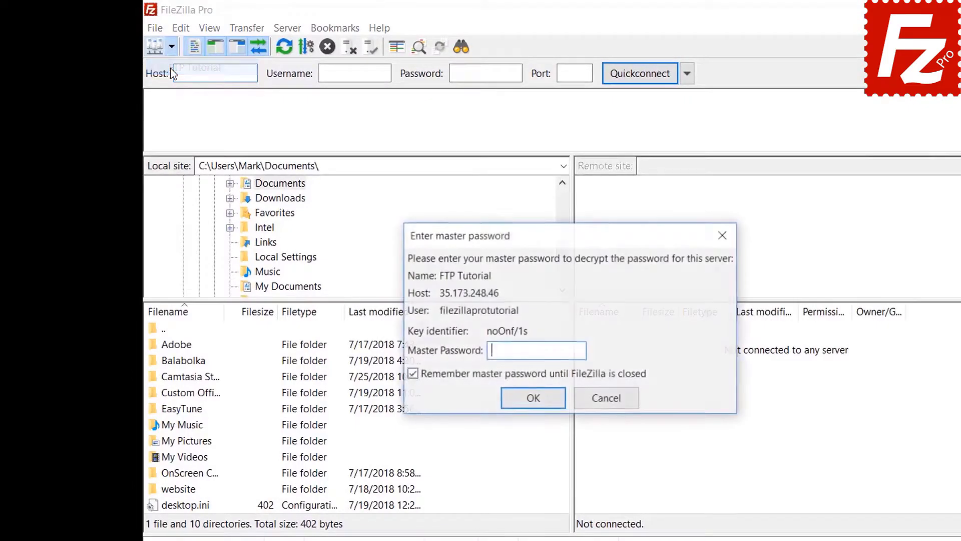
text(•••••••••)
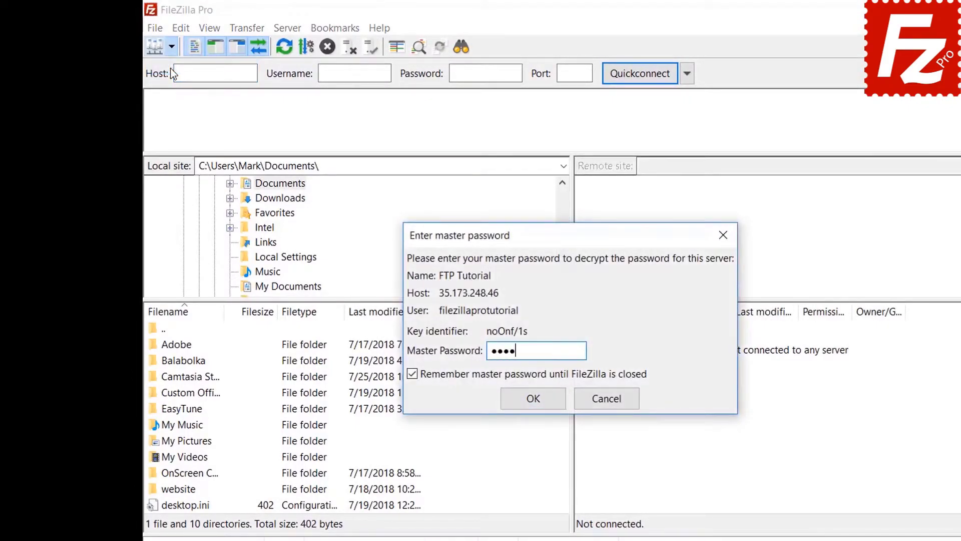
text(•)
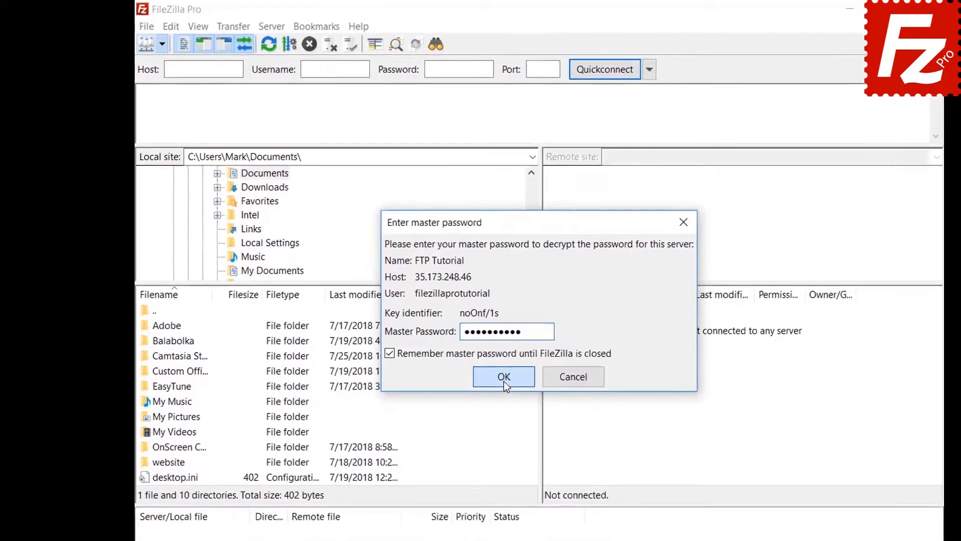
click(533, 399)
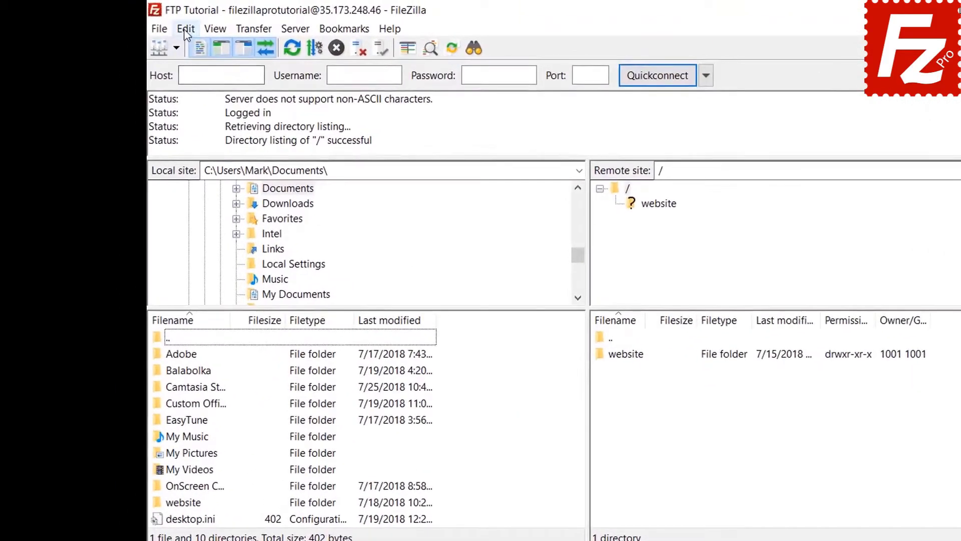
click(152, 23)
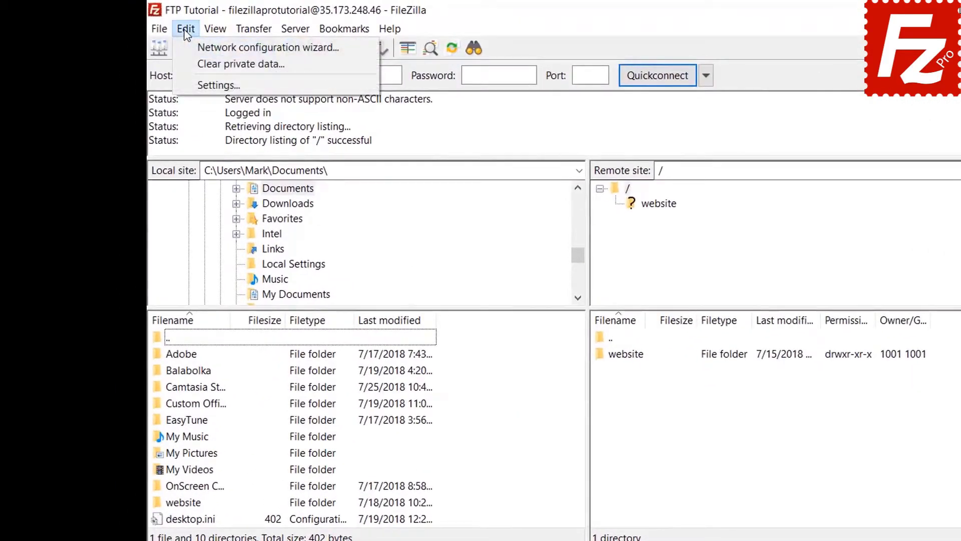
click(190, 85)
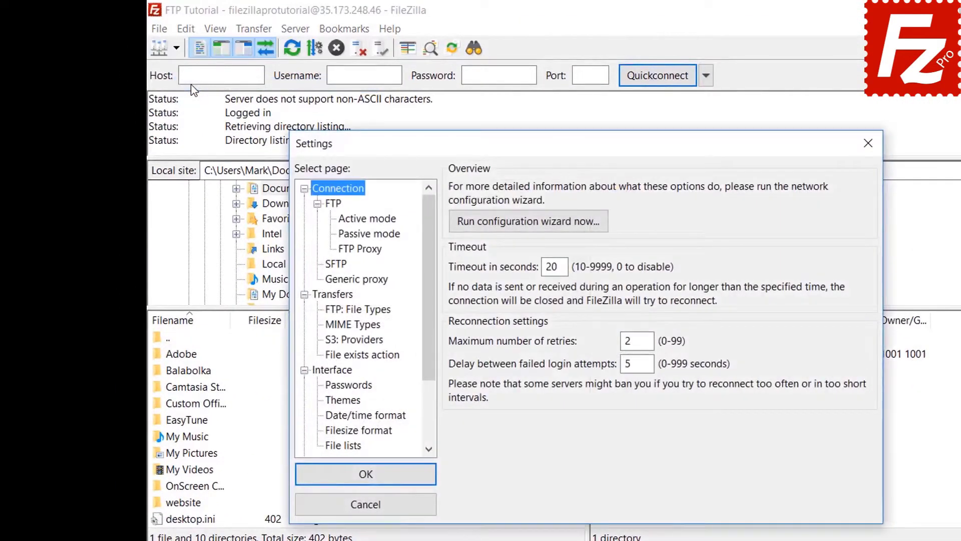
click(348, 384)
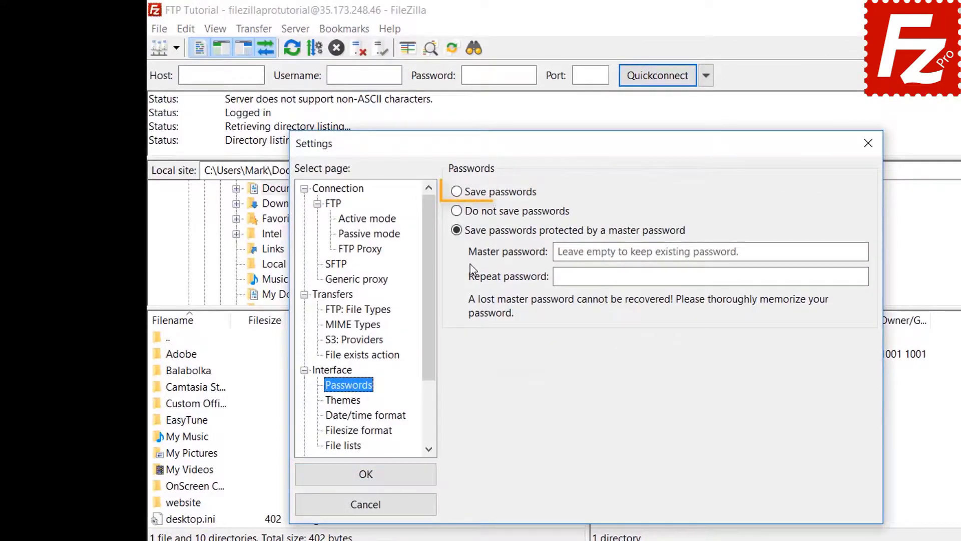
click(459, 193)
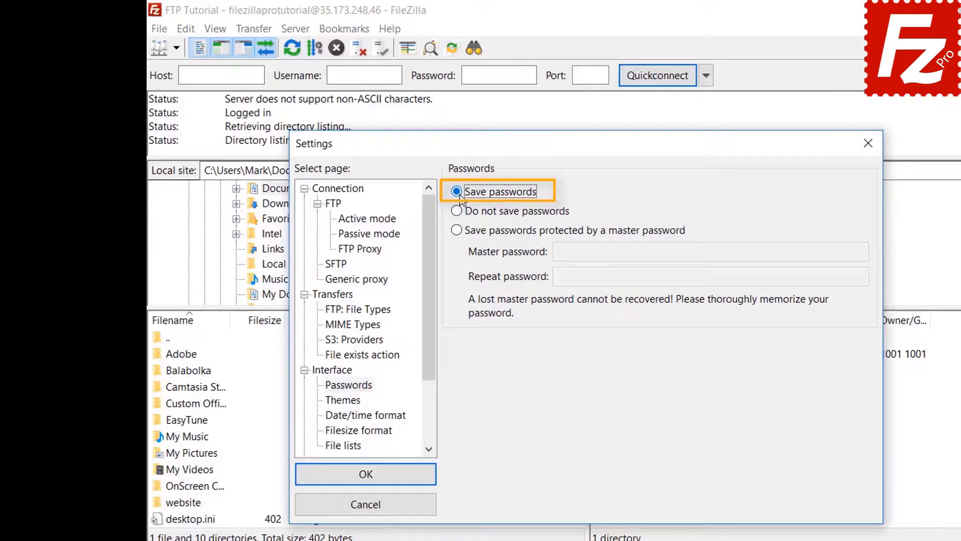
click(375, 481)
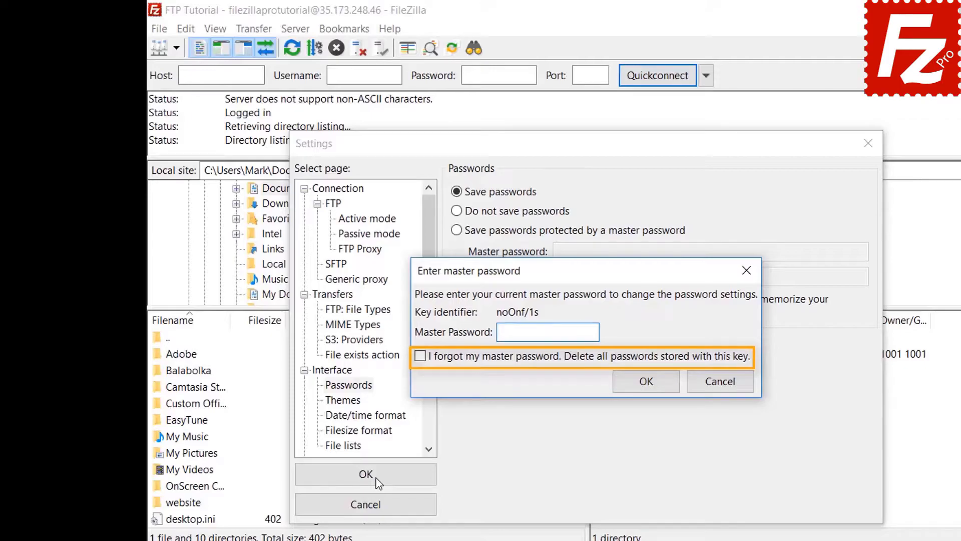
click(716, 381)
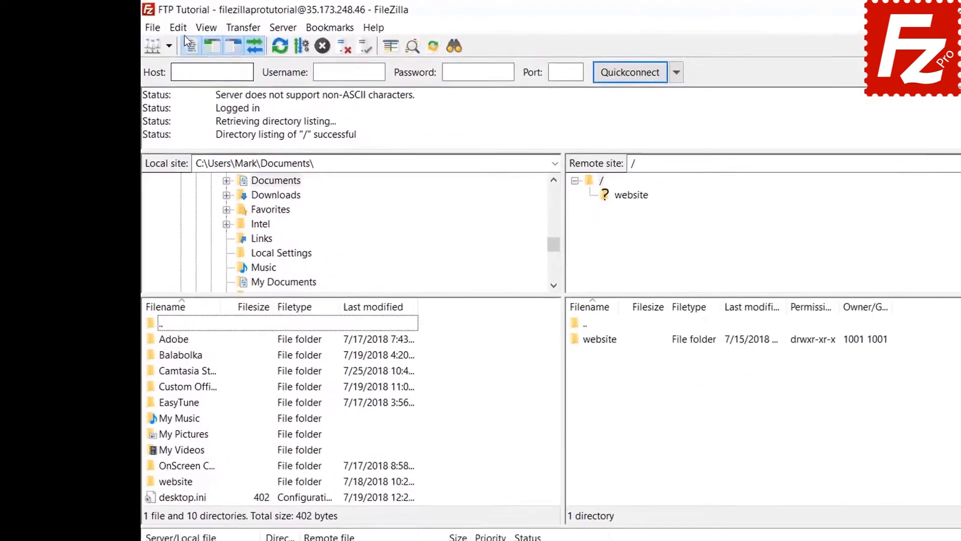
Clear the Quickconnect history and reconnect information through Edit > Clear private data
click(179, 29)
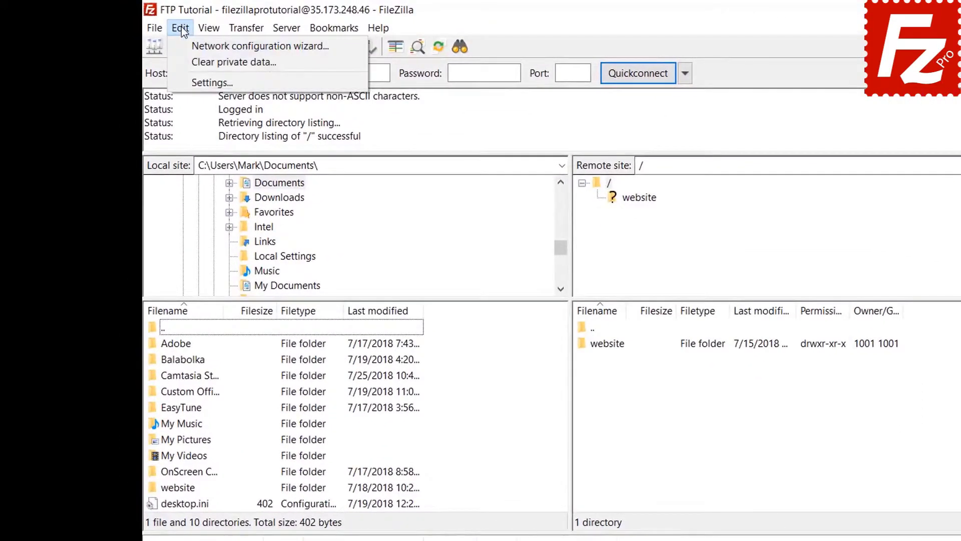
click(186, 62)
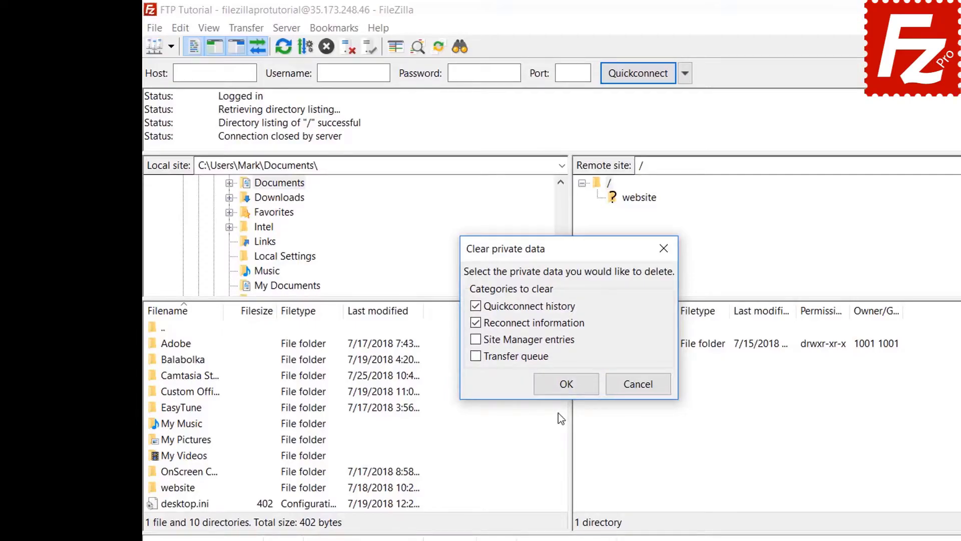
click(567, 385)
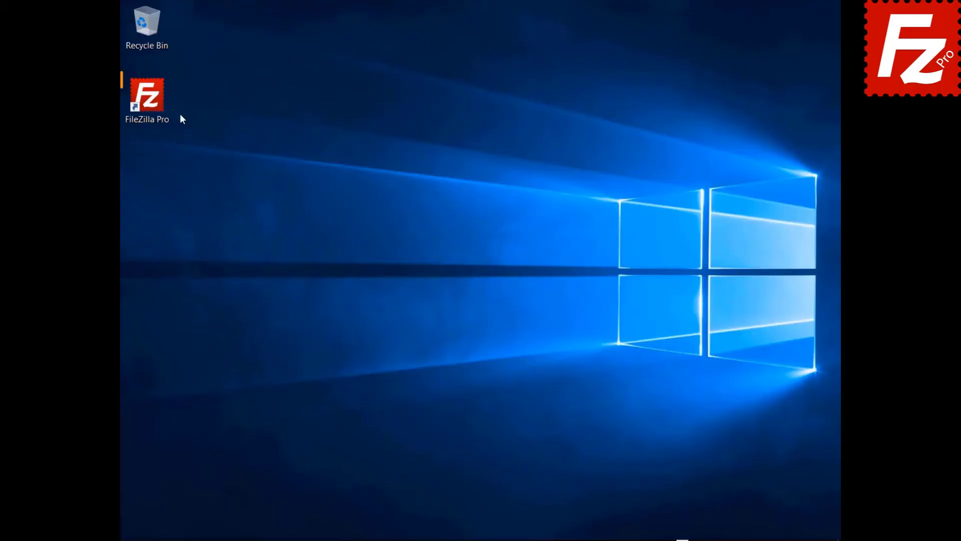
Relaunch FileZilla Pro, connect to the FTP Tutorial site, and start a remote file search
double_click(152, 106)
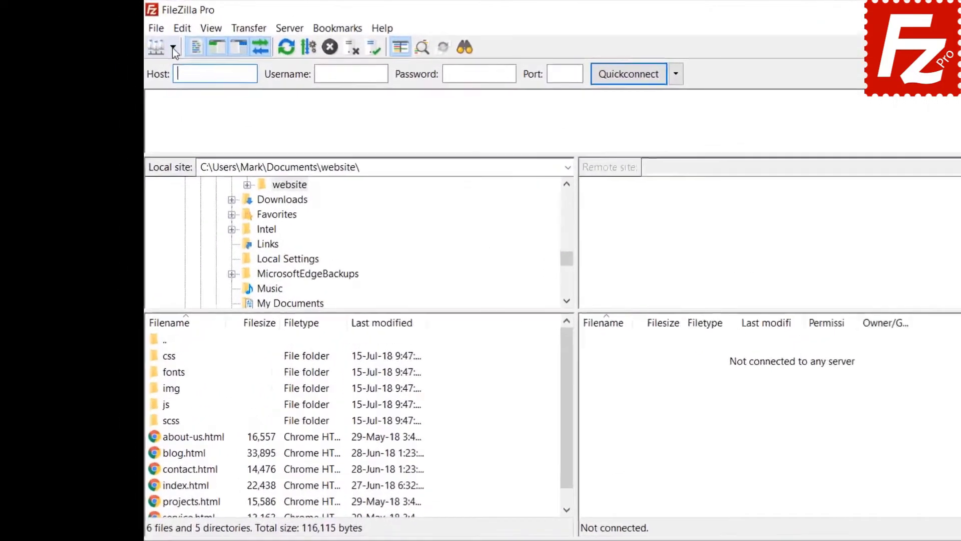
click(167, 41)
click(215, 83)
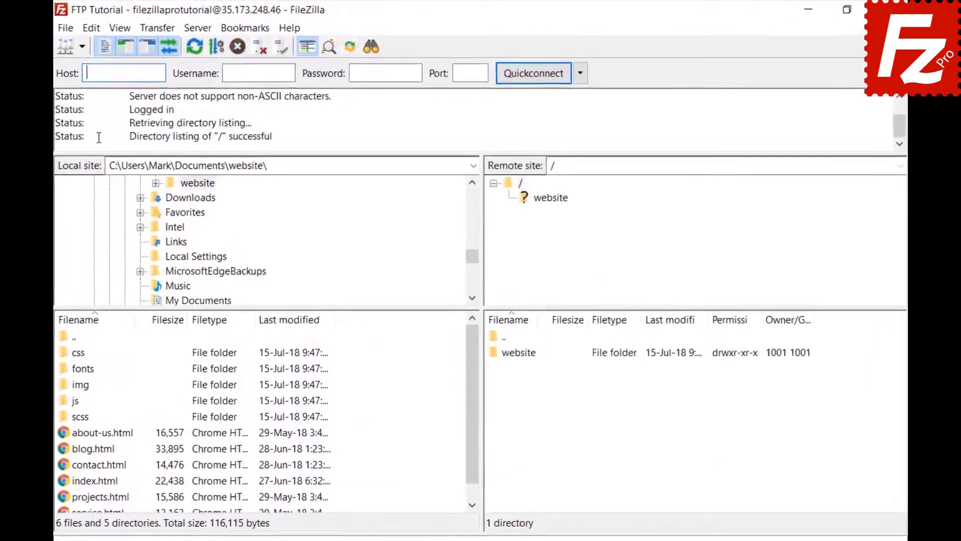
click(363, 50)
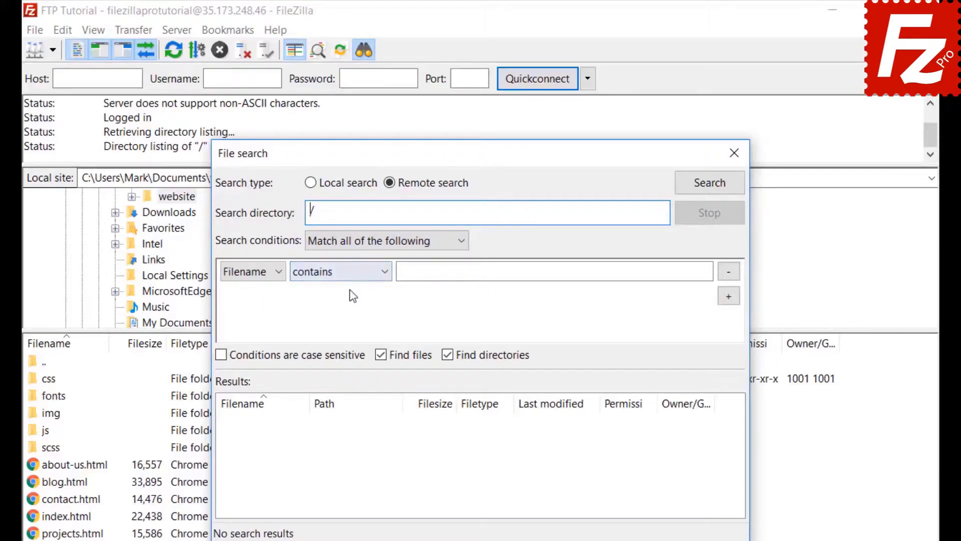
Keep match-all with a Filename contains condition, and enter .jpg as its value
click(353, 241)
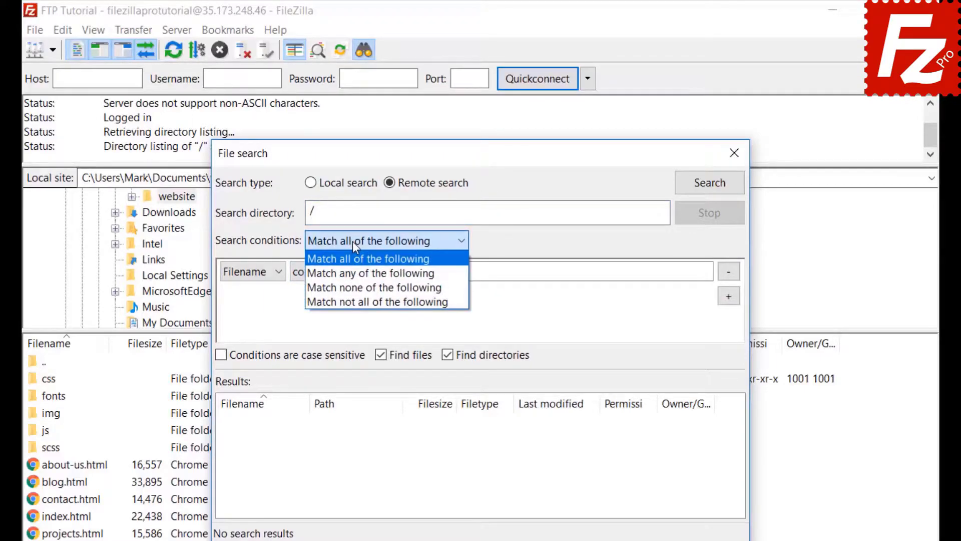
click(352, 242)
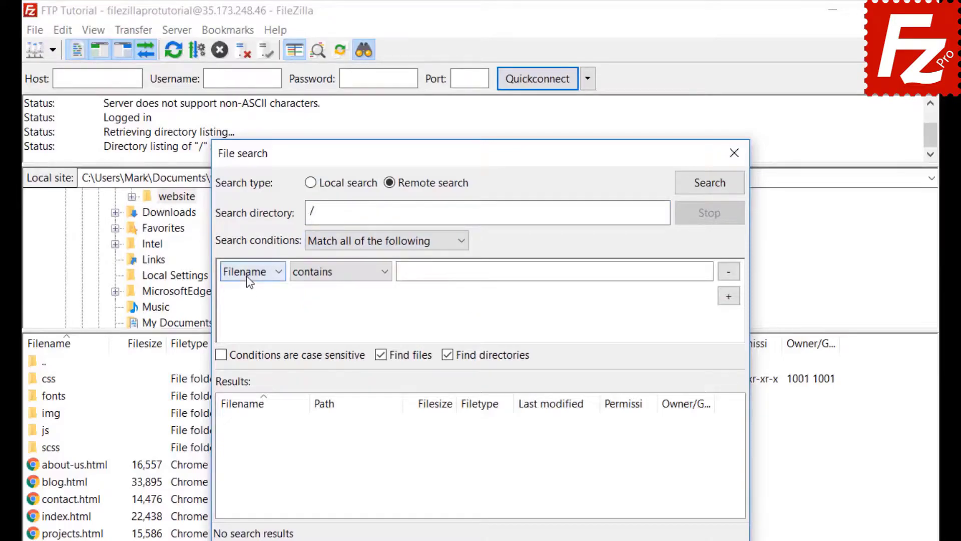
click(246, 275)
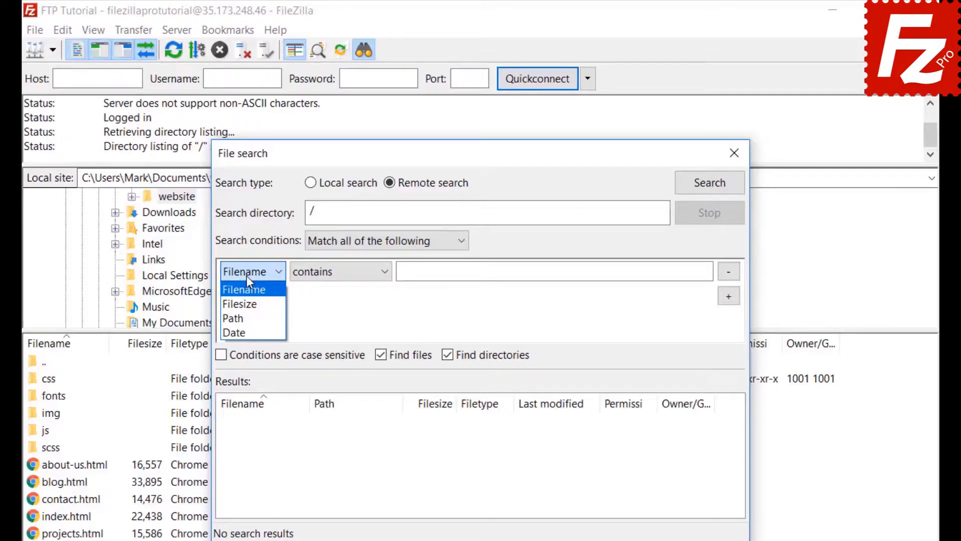
click(246, 276)
click(341, 277)
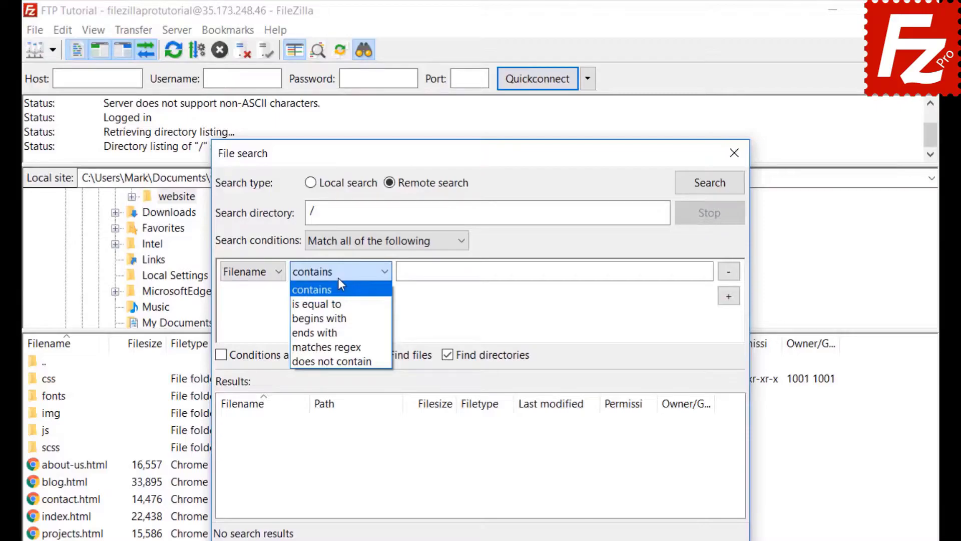
click(339, 279)
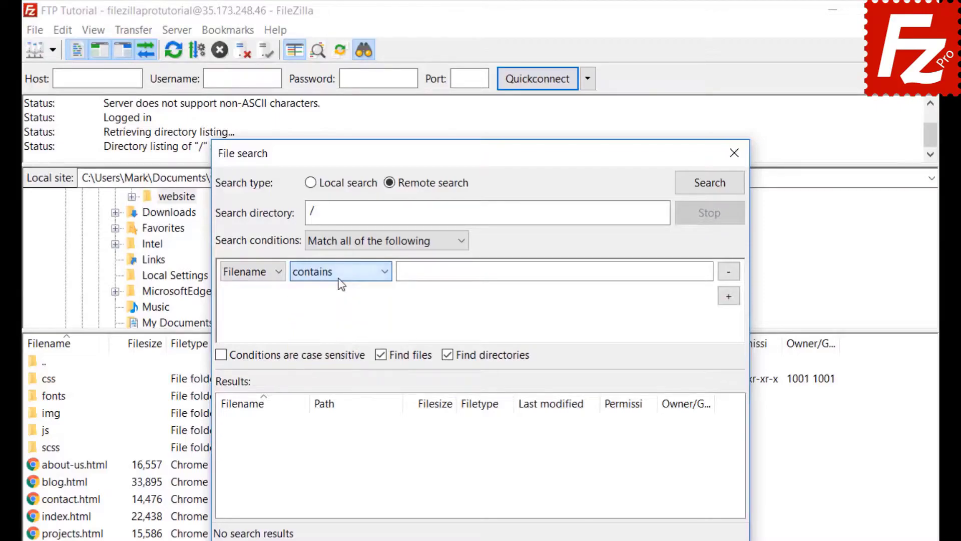
click(264, 271)
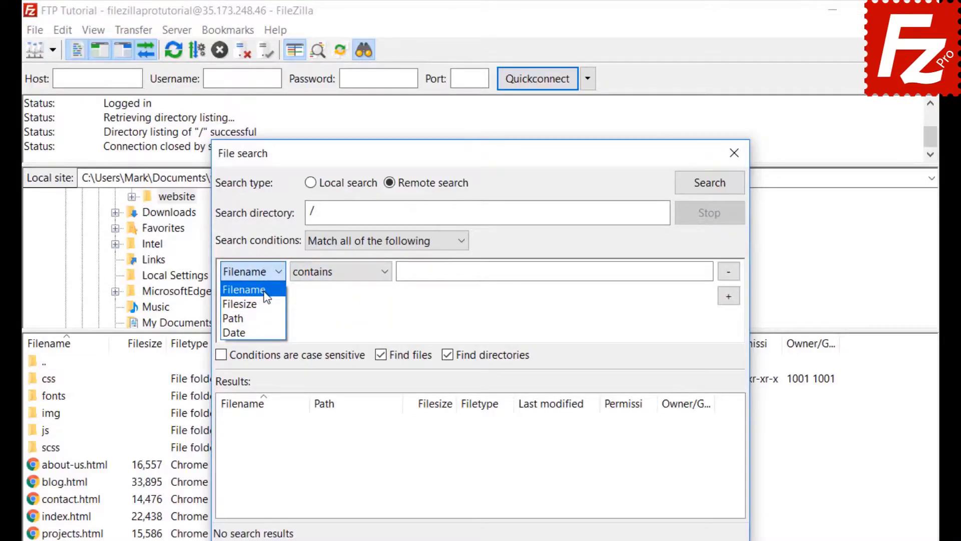
click(265, 293)
click(336, 271)
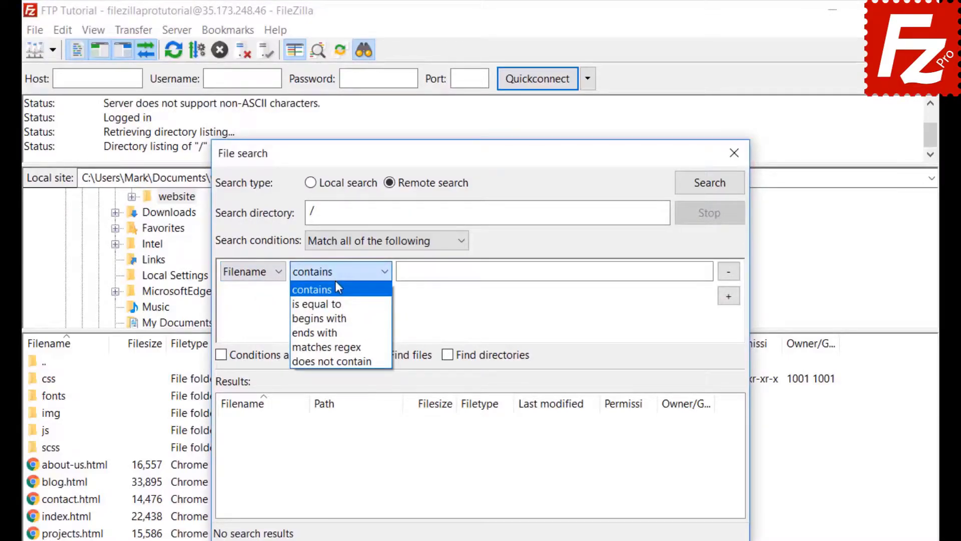
click(337, 289)
click(439, 271)
text(.jpg)
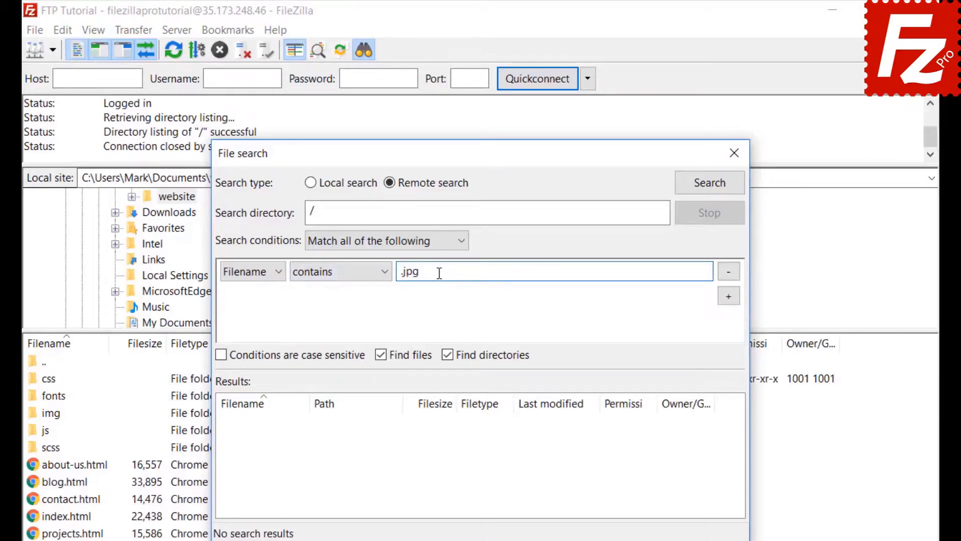
Add a Filesize greater than 500000 condition and turn off Find directories
click(731, 298)
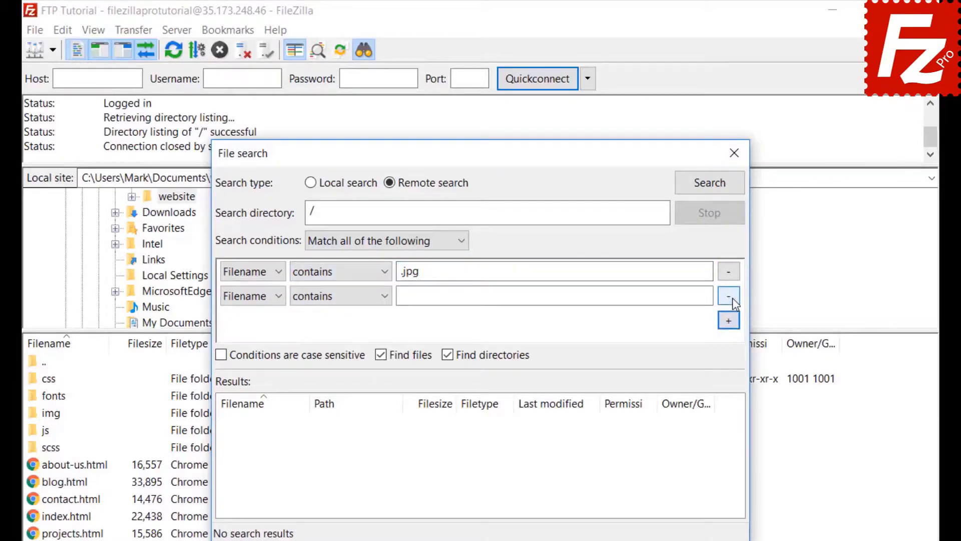
click(251, 292)
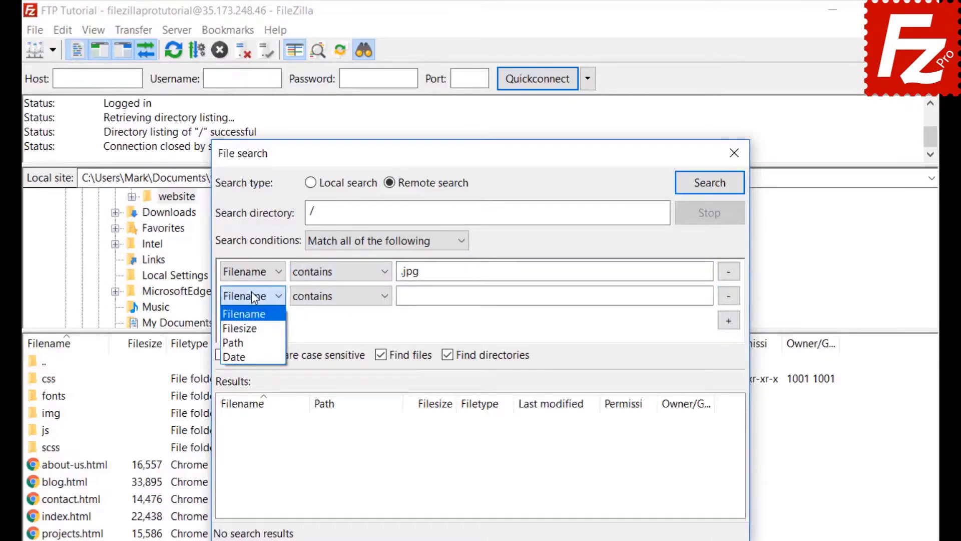
click(246, 329)
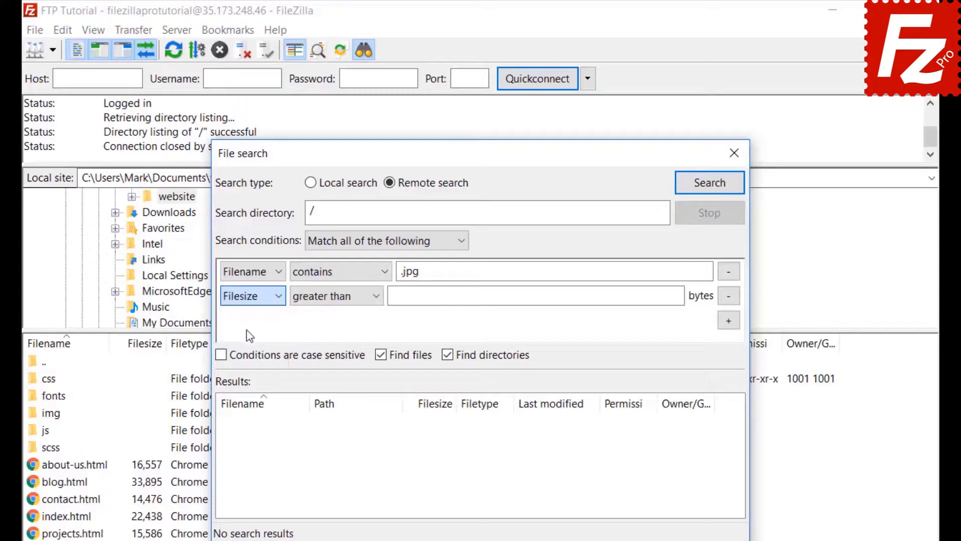
click(324, 297)
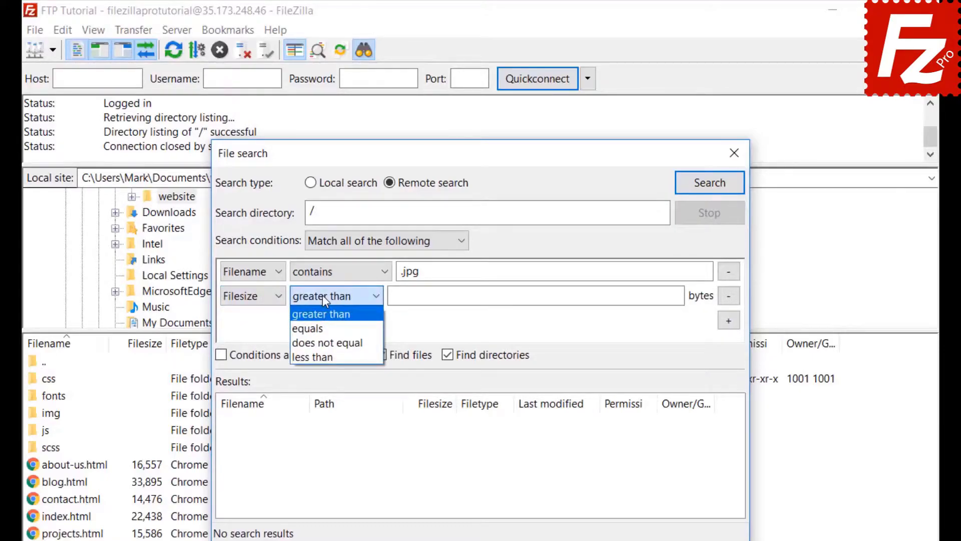
click(322, 296)
click(398, 296)
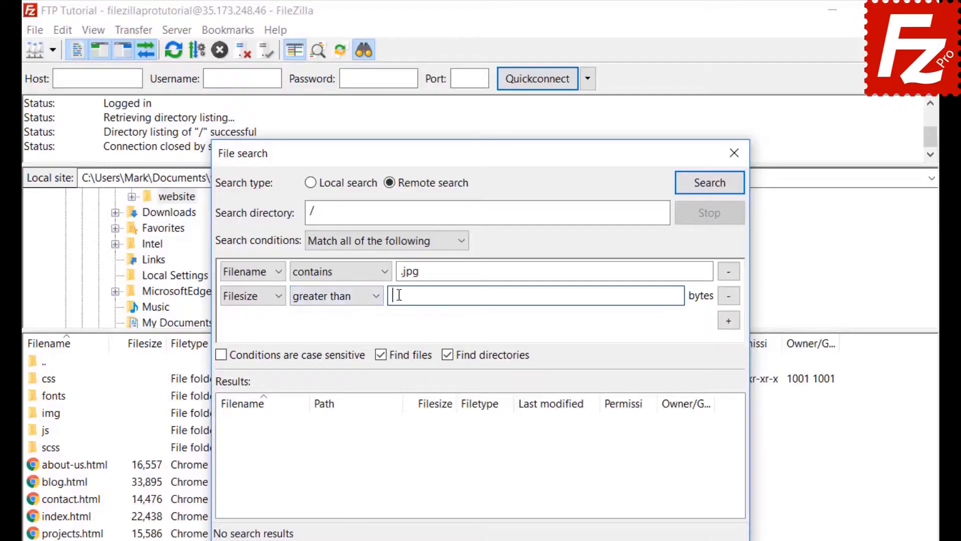
text(500000)
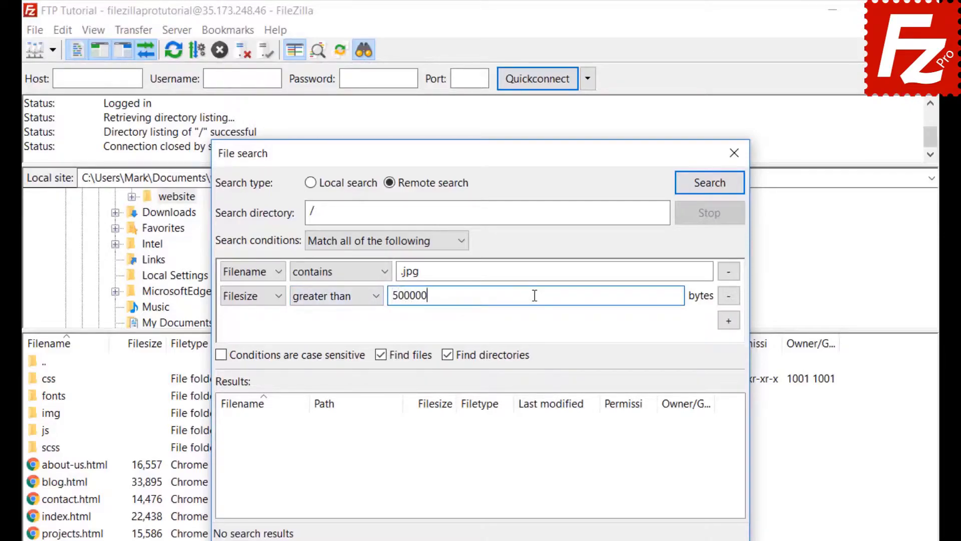
click(449, 356)
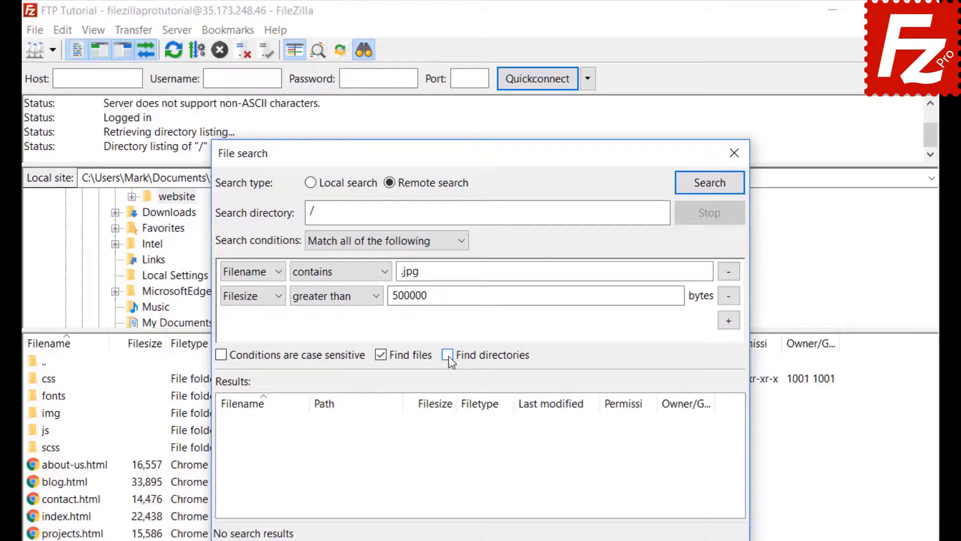
drag(484, 154, 633, 156)
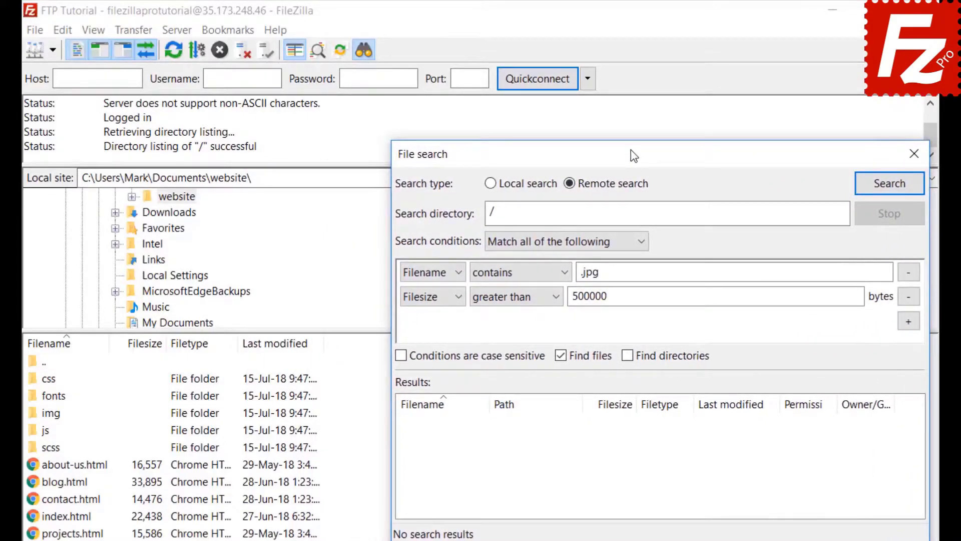
Run the search and add the found feature-bg.jpg to the download queue only, then close search
click(889, 184)
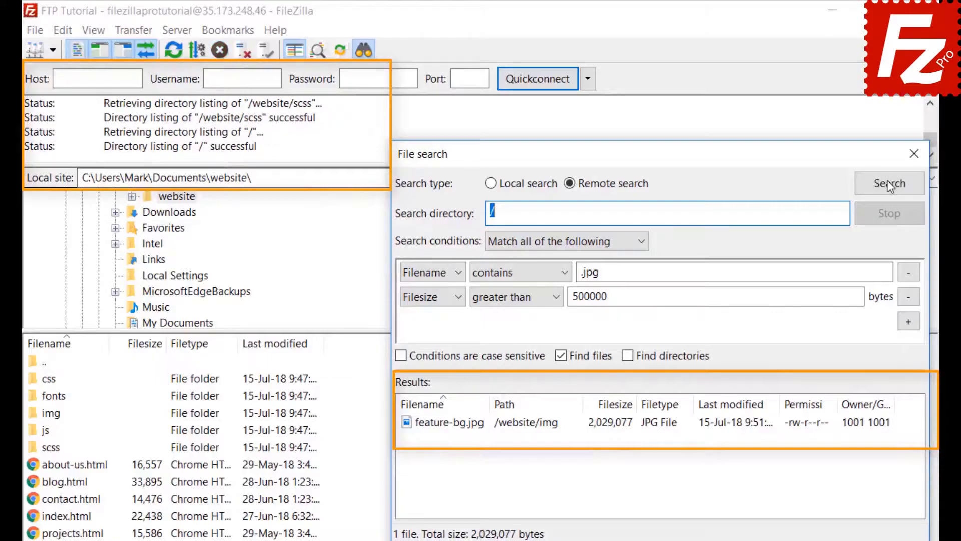
right_click(480, 429)
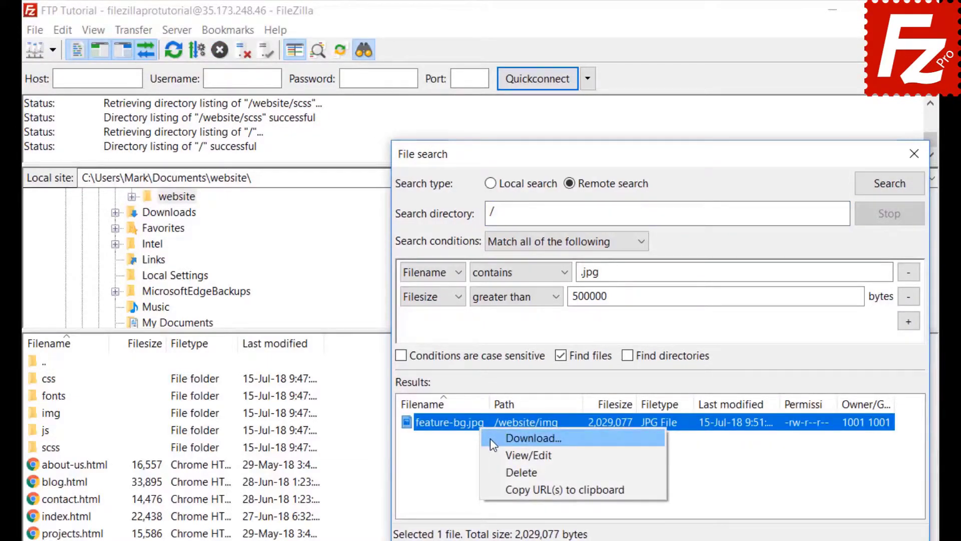
click(491, 438)
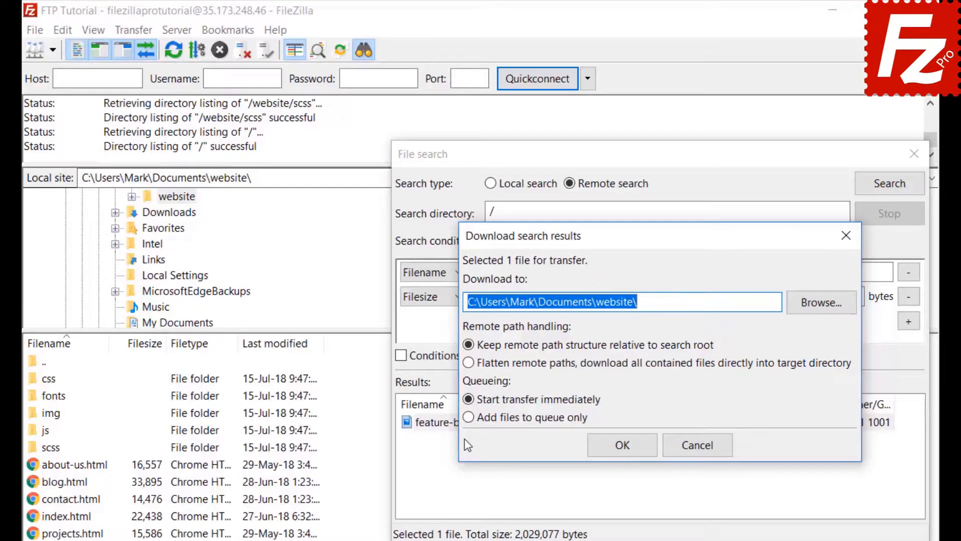
click(466, 417)
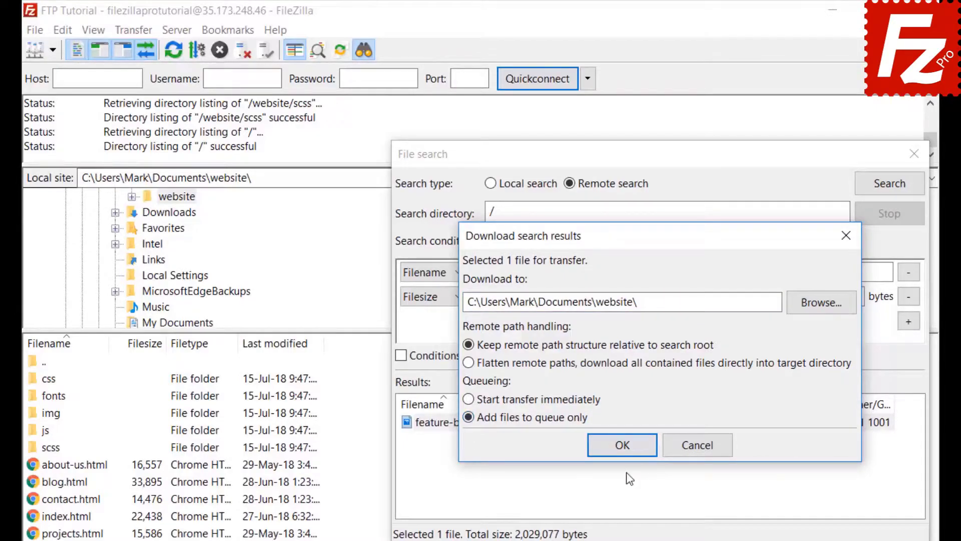
click(626, 449)
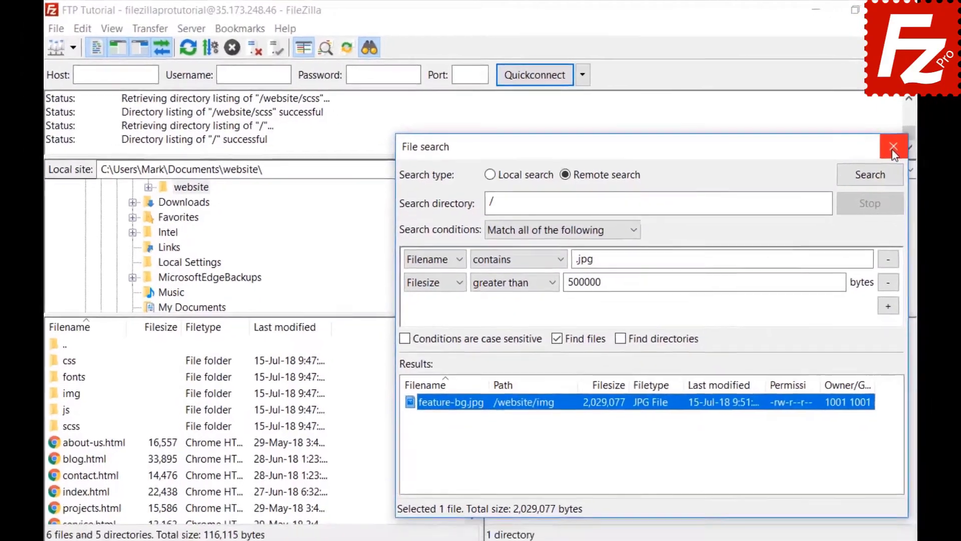
click(914, 154)
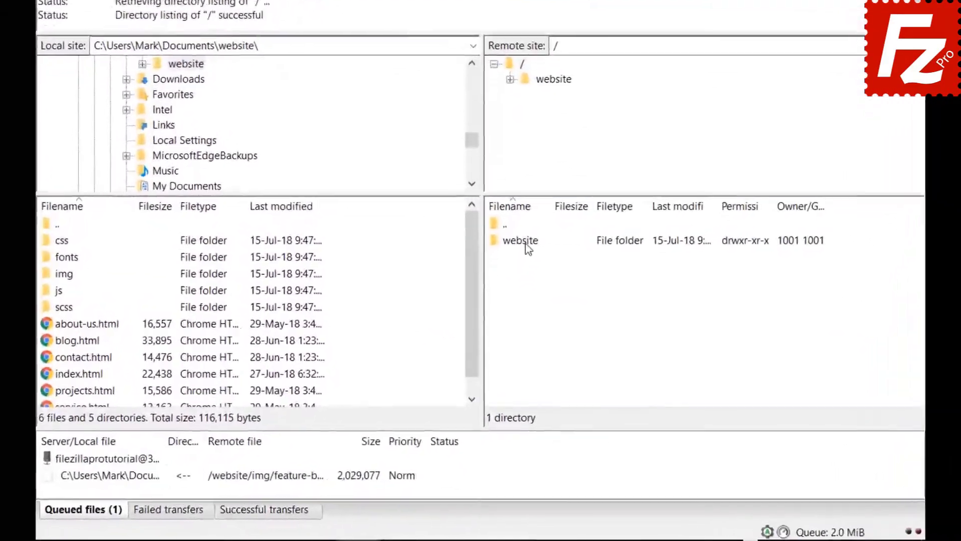
Open the remote /website/css folder, select a file, and bring up Quick Search with Ctrl+F
double_click(515, 294)
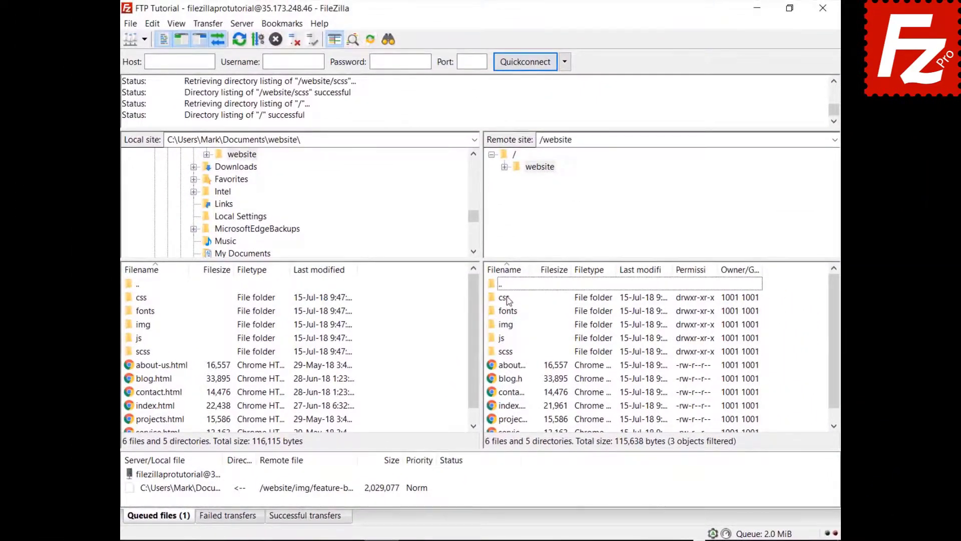
double_click(504, 297)
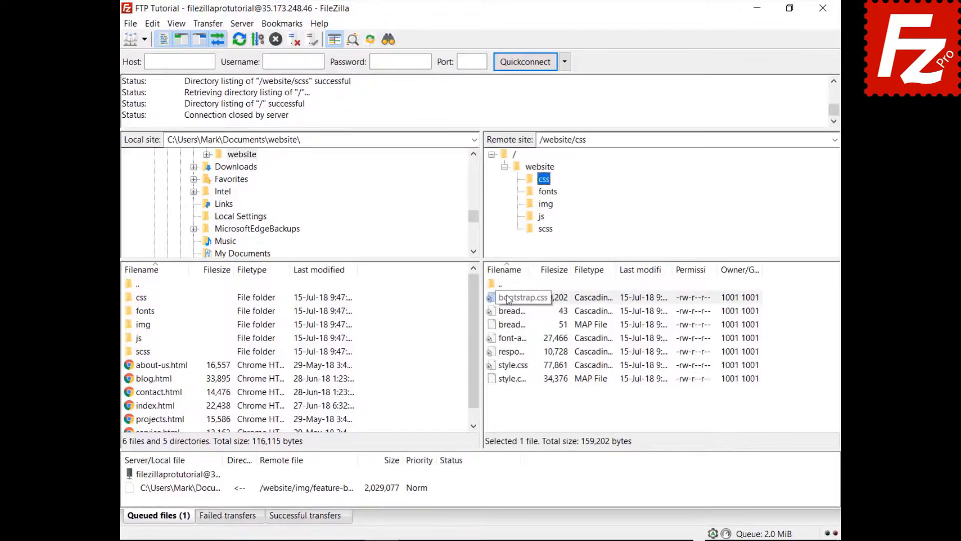
click(508, 299)
key(Down)
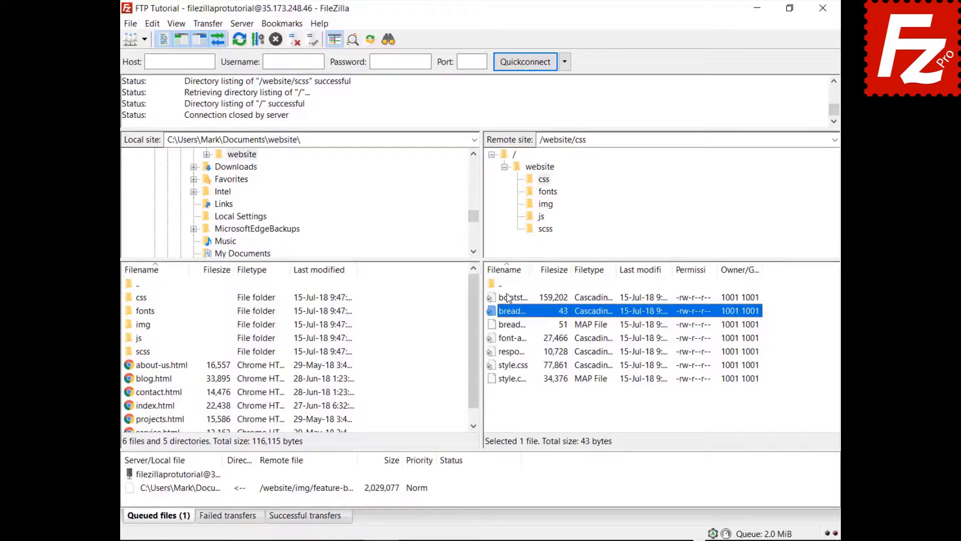
key(ctrl+f)
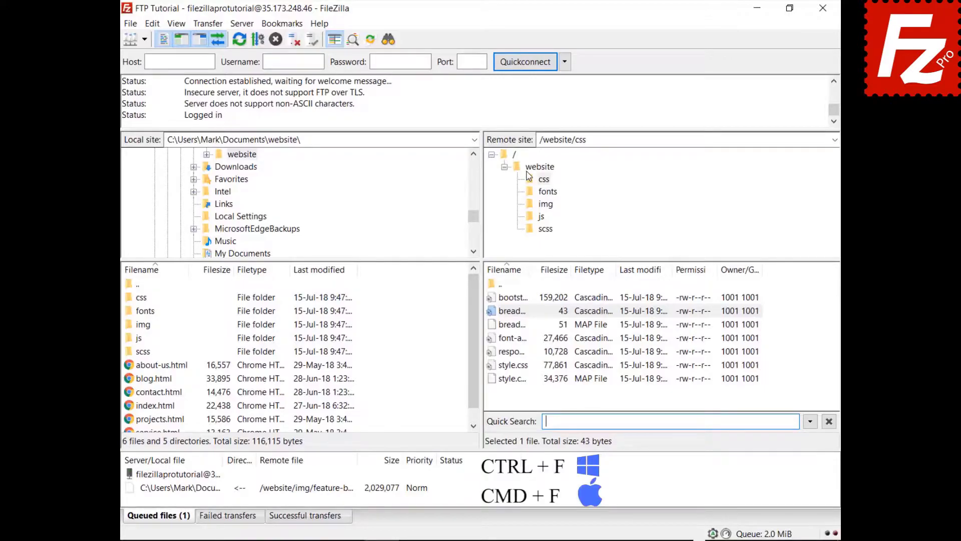
Enter 'style' in Quick Search and invert the filter to hide matching files
text(style)
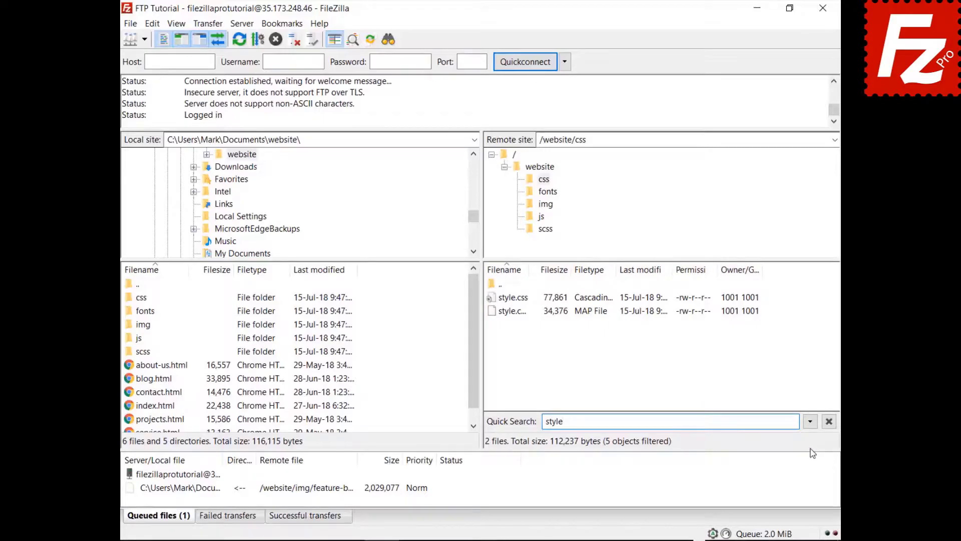
click(811, 422)
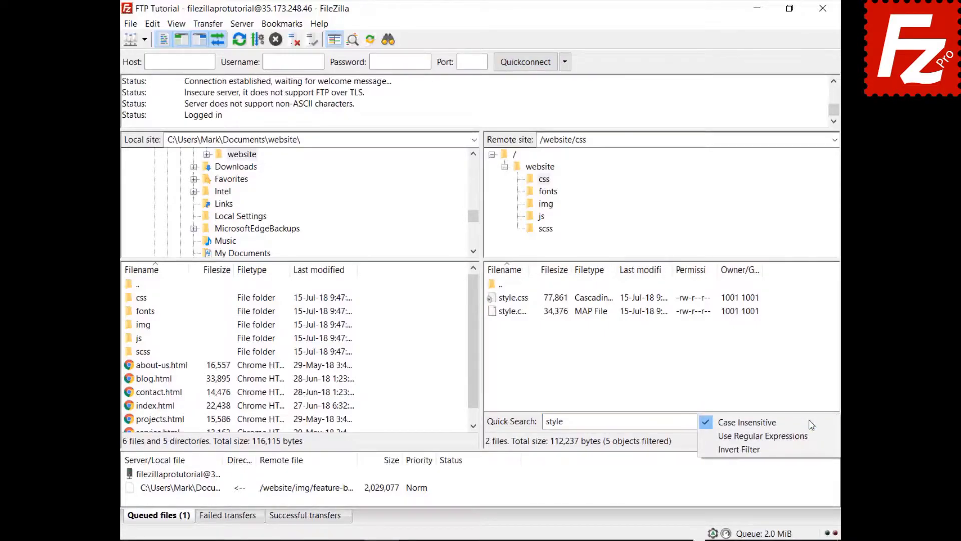
click(807, 449)
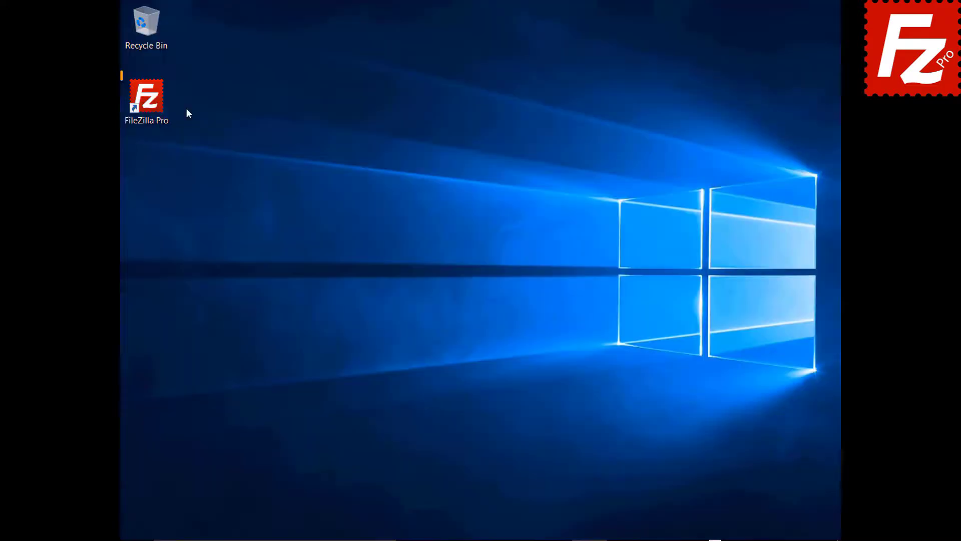
Relaunch FileZilla Pro, quick-connect to 40.121.111.78 with the account login, and open remote search
double_click(152, 103)
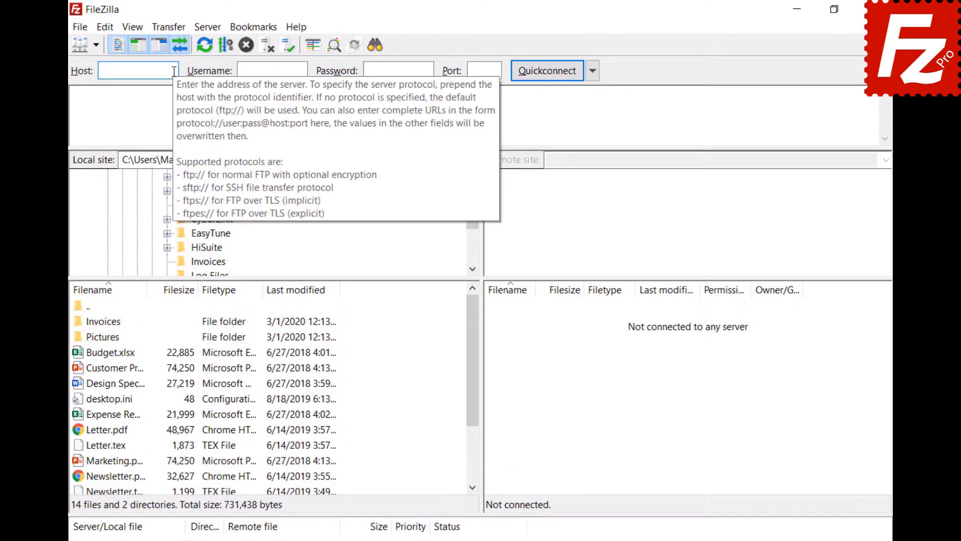
text(40.121.111.78)
click(304, 70)
text(zillaprotutorial)
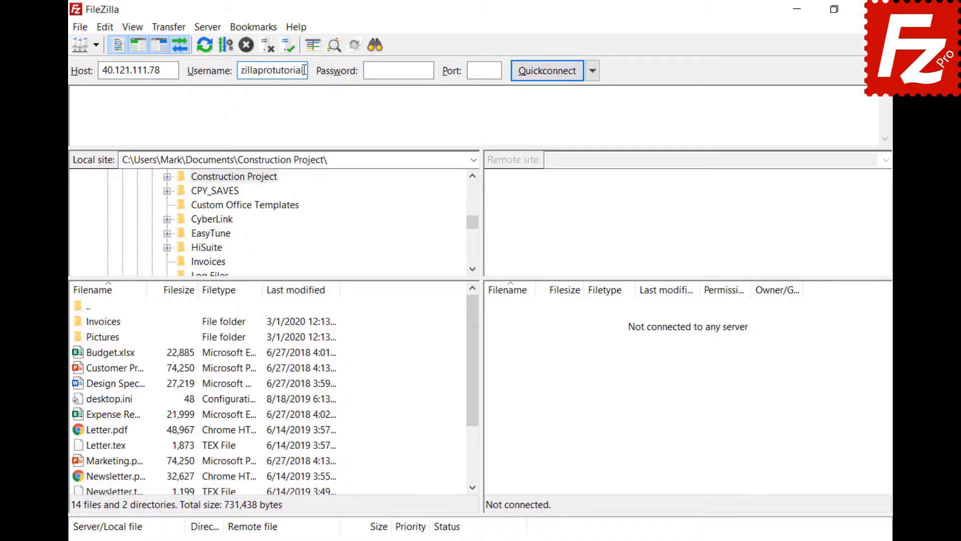
click(427, 69)
key(ctrl+v)
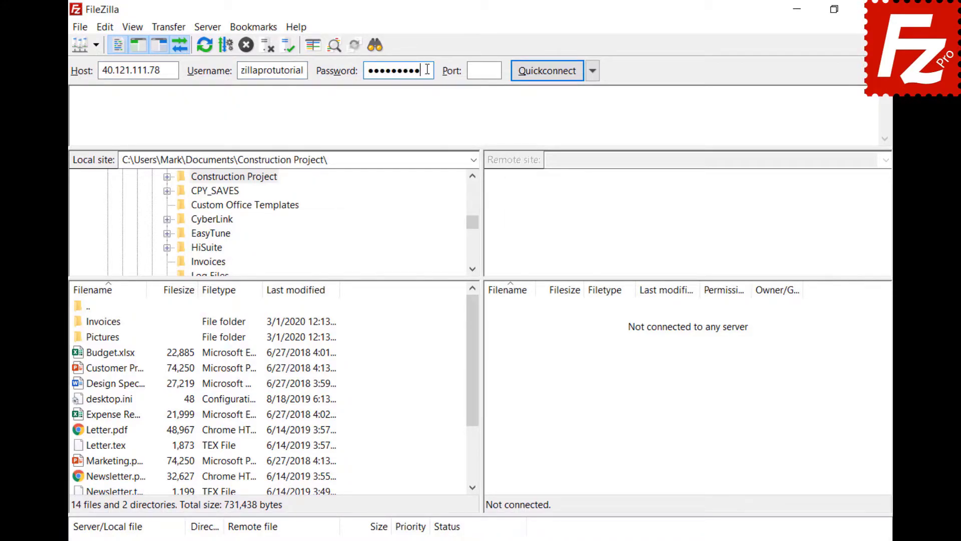
click(544, 70)
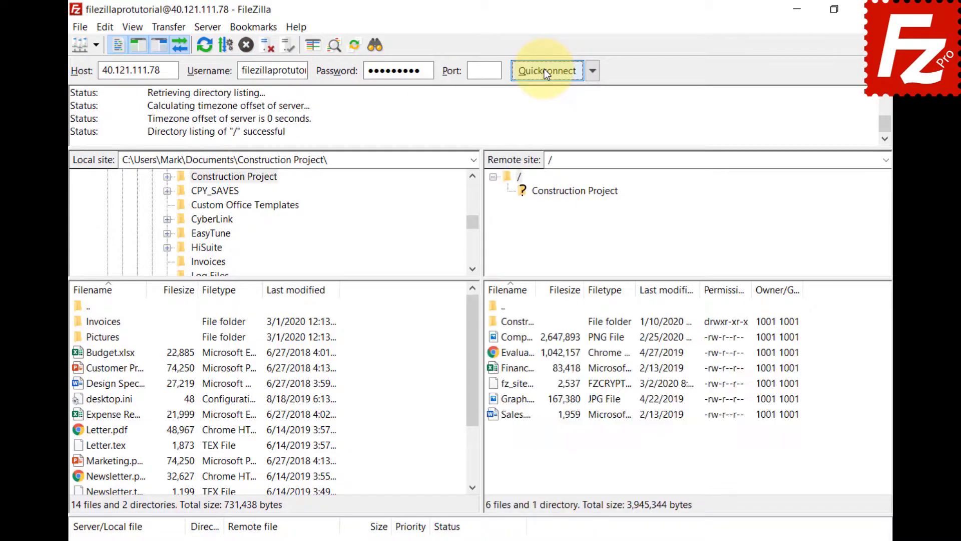
click(373, 47)
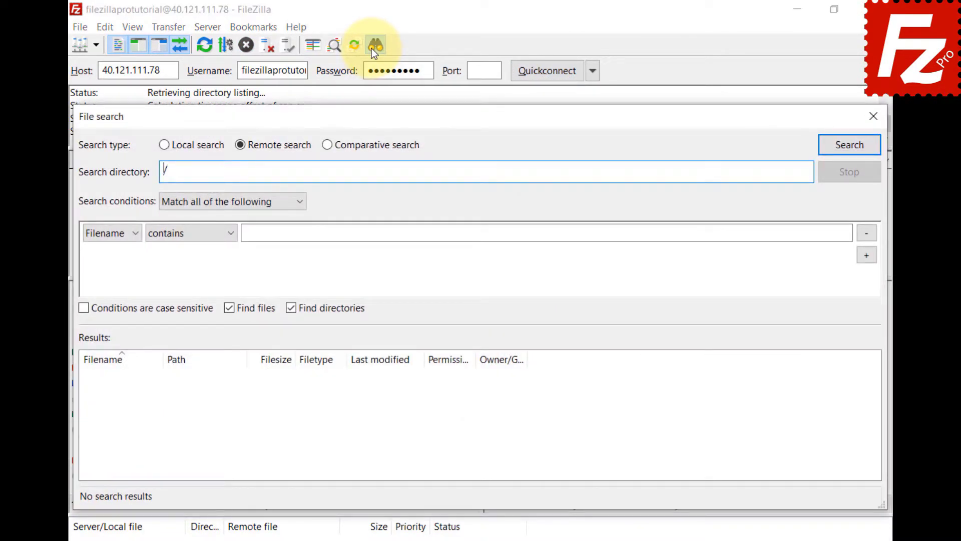
Switch to Comparative search with the local and remote Construction Project folders
click(327, 149)
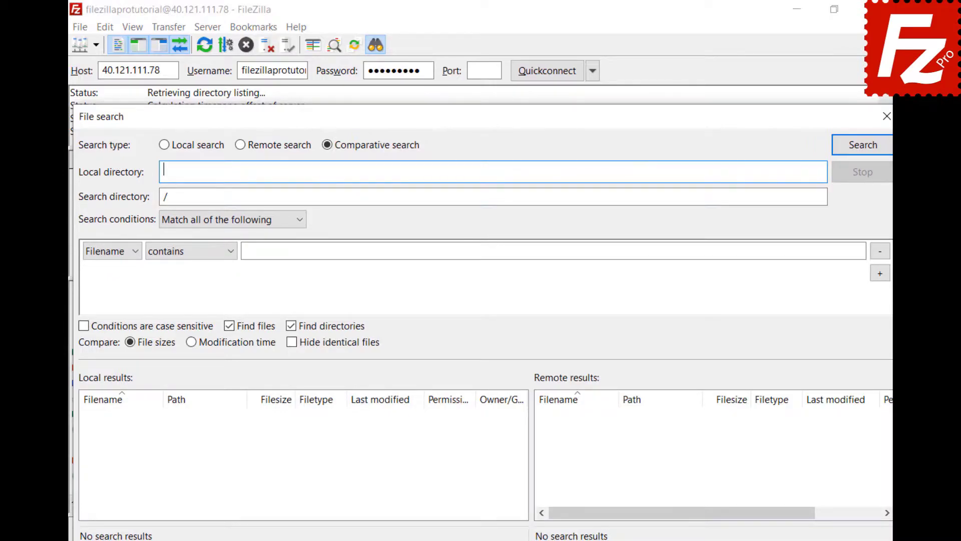
text(C:\Users\Mark\Documents\Construction Project\)
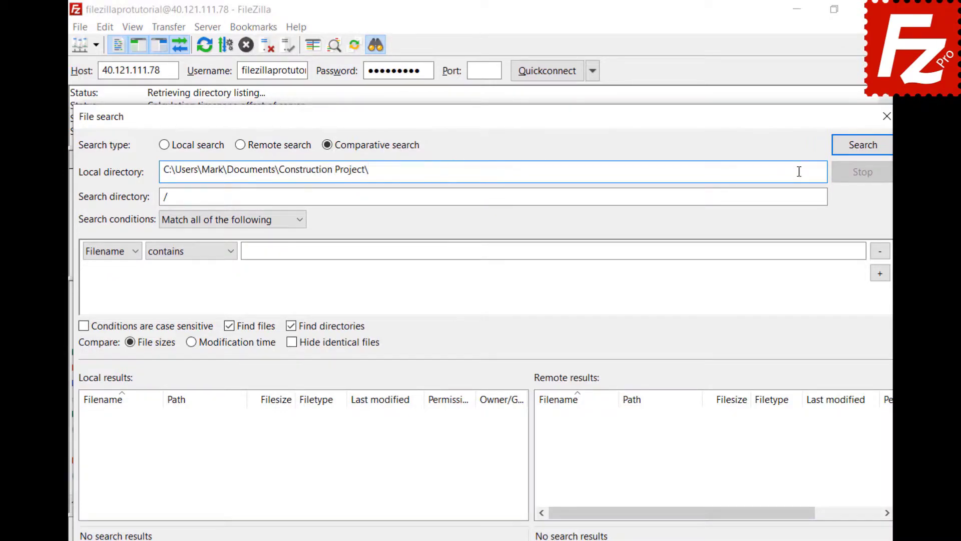
click(458, 198)
text(Construction Project)
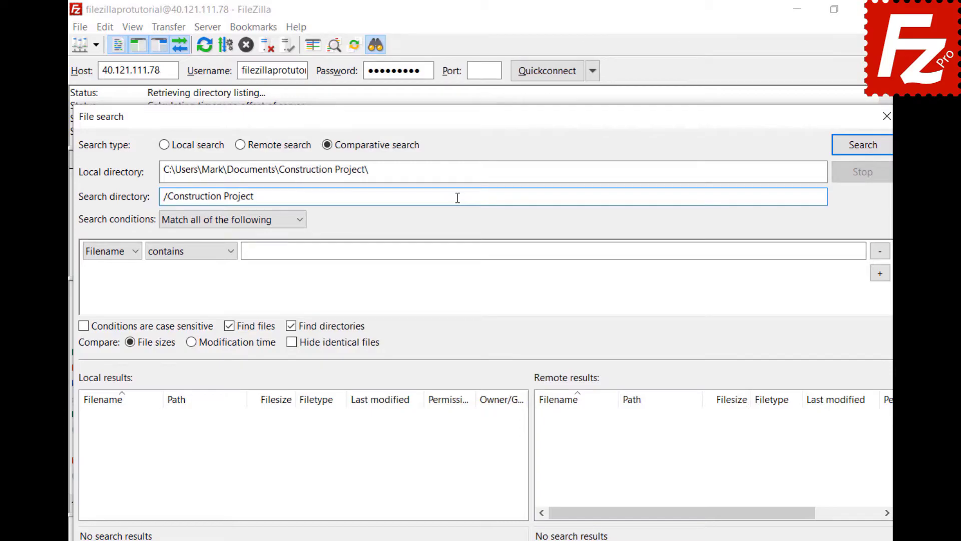
Set the condition Filename begins with DSC and run the comparative search
click(300, 227)
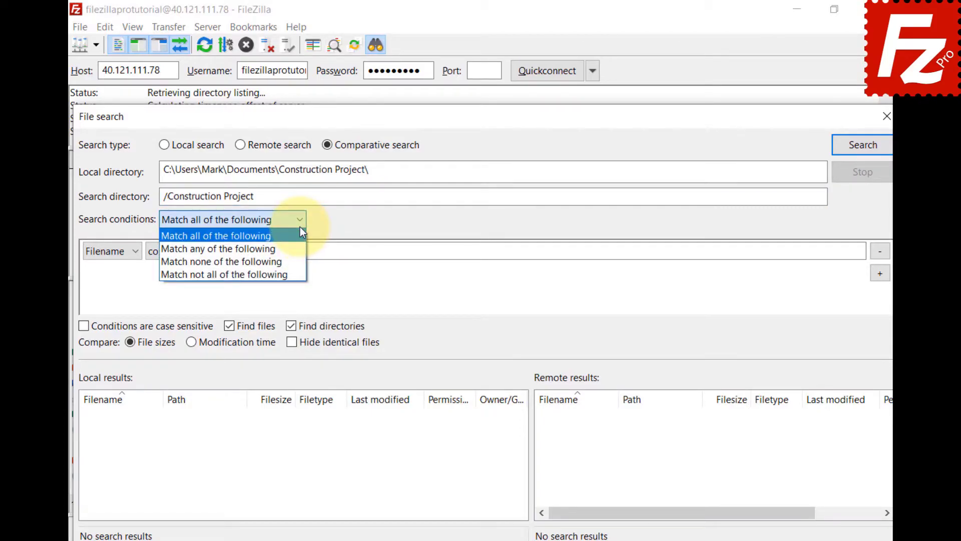
click(300, 228)
click(134, 253)
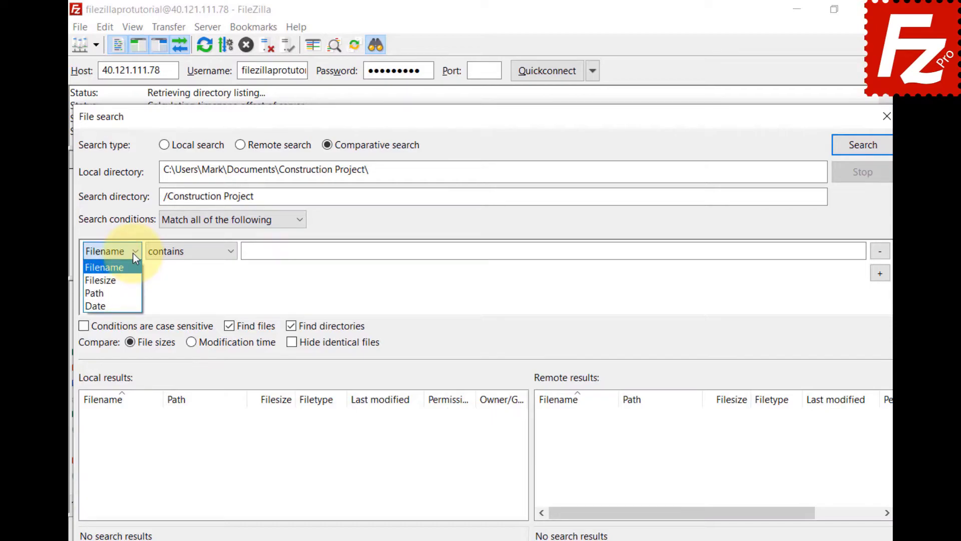
click(134, 253)
click(230, 254)
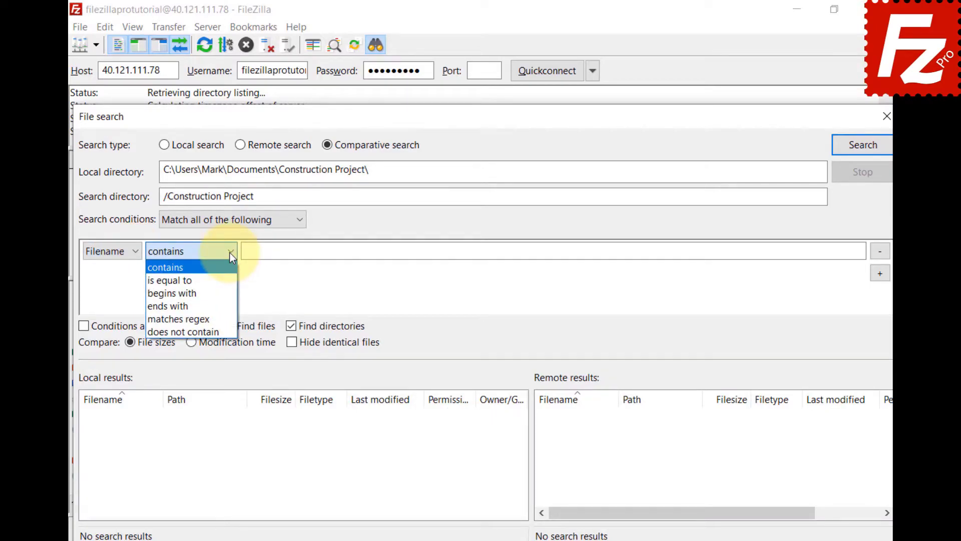
click(226, 292)
click(845, 250)
text(DSC)
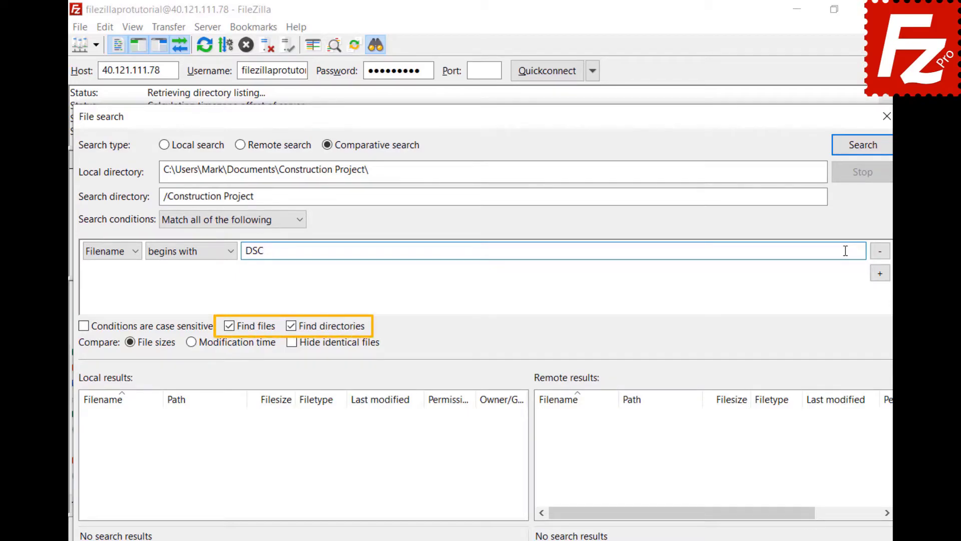
click(861, 150)
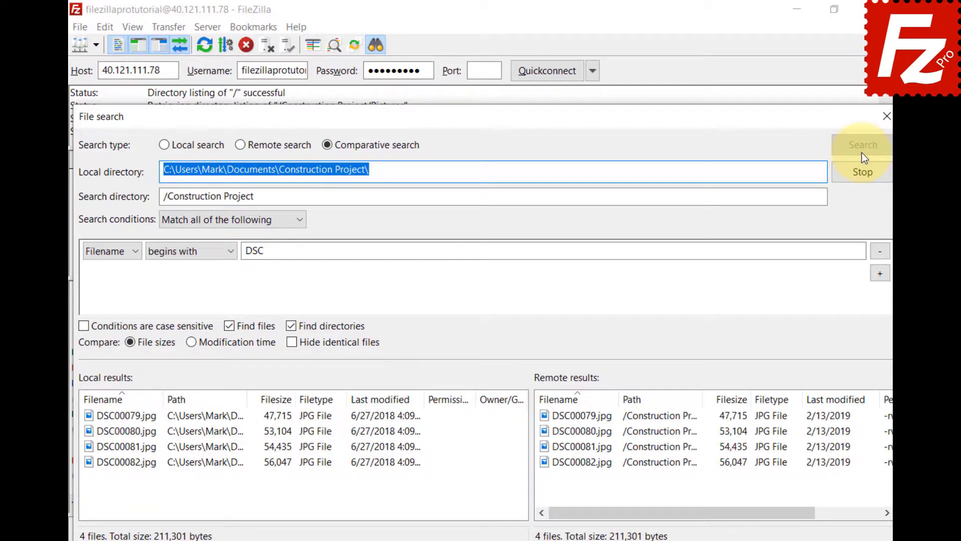
Drop the DSC condition, rerun the search, and try modification-time comparison and hiding identical files
click(876, 251)
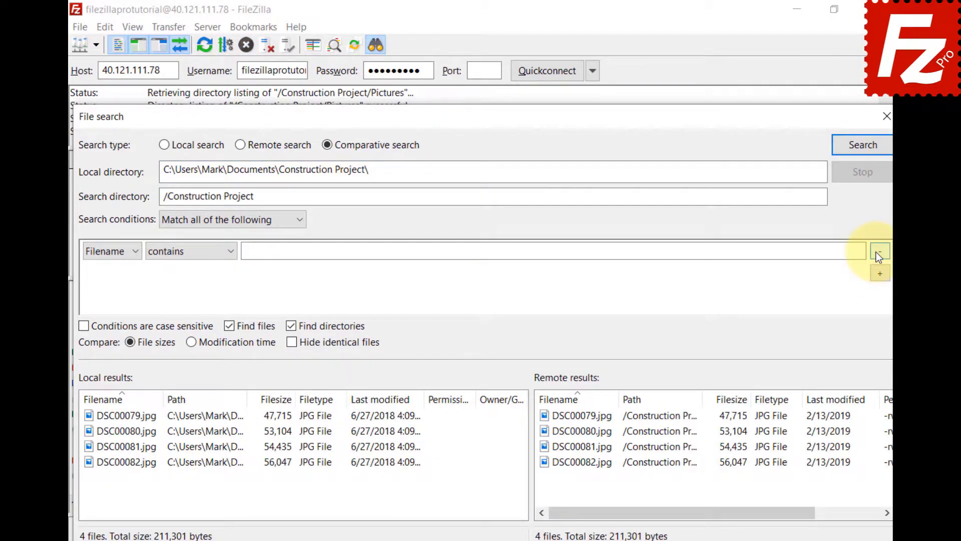
click(863, 146)
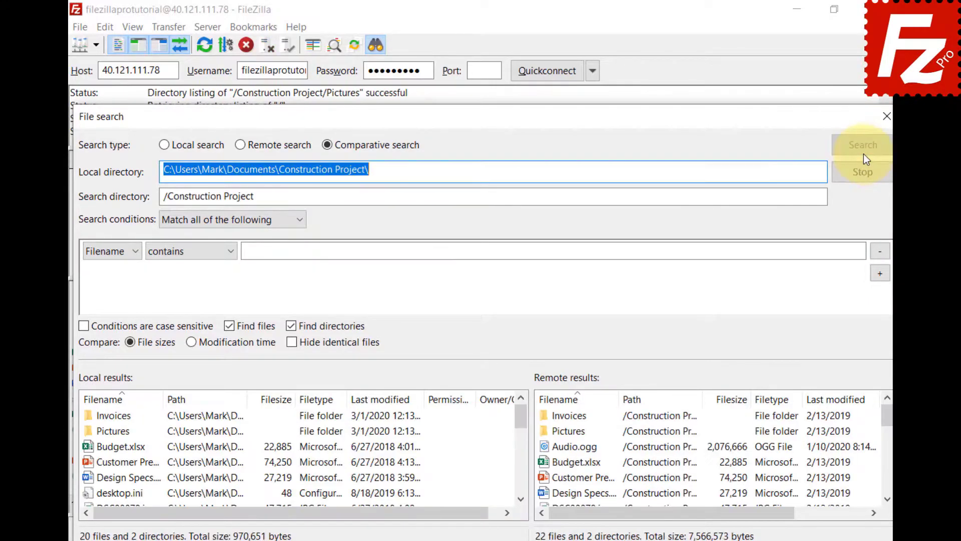
click(191, 348)
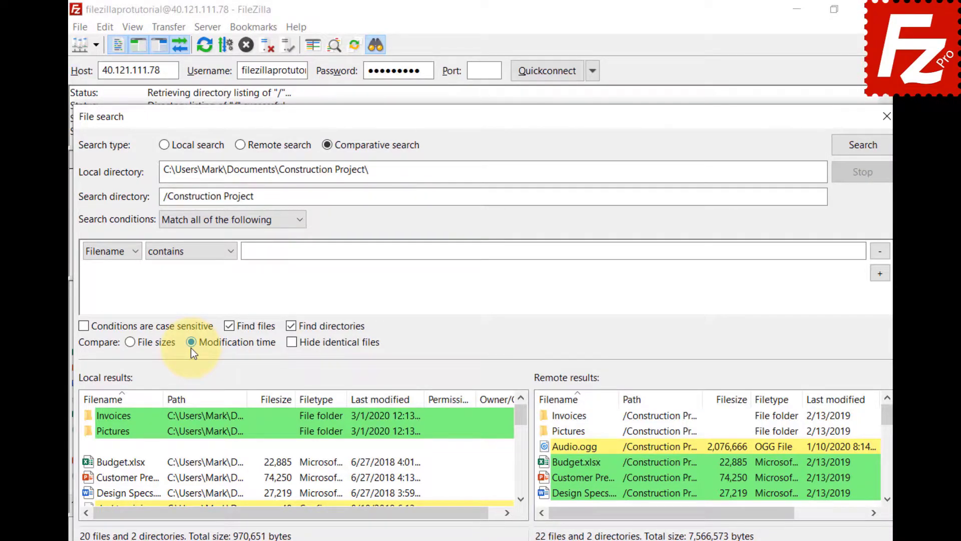
click(130, 343)
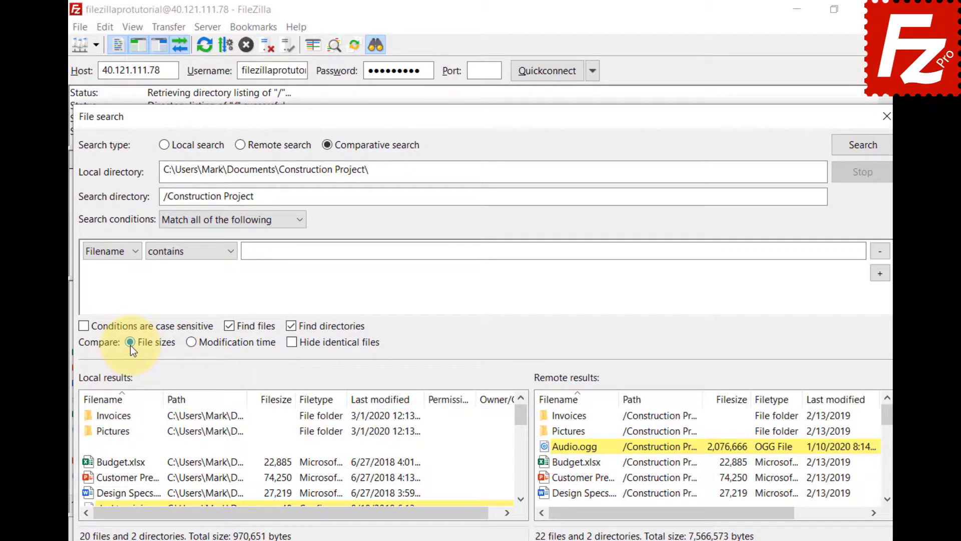
click(296, 346)
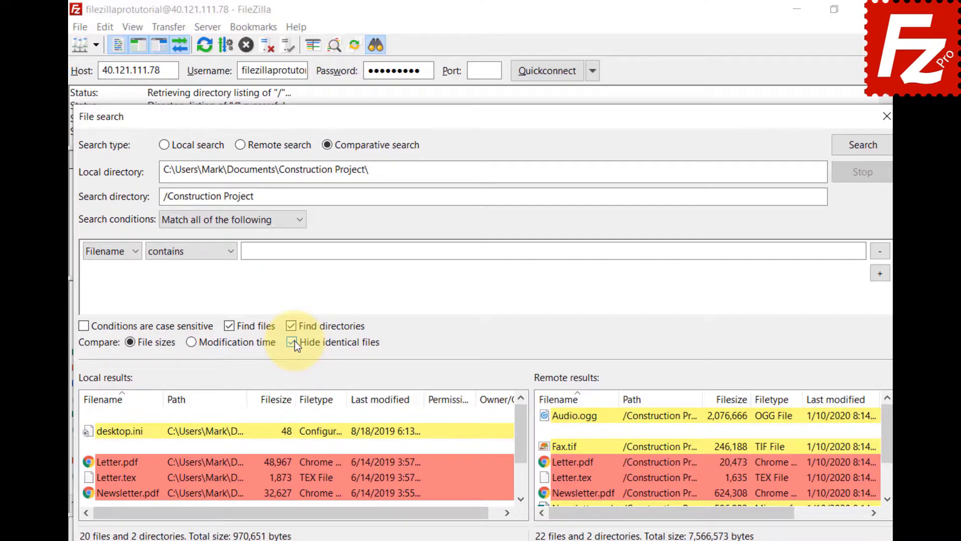
click(292, 342)
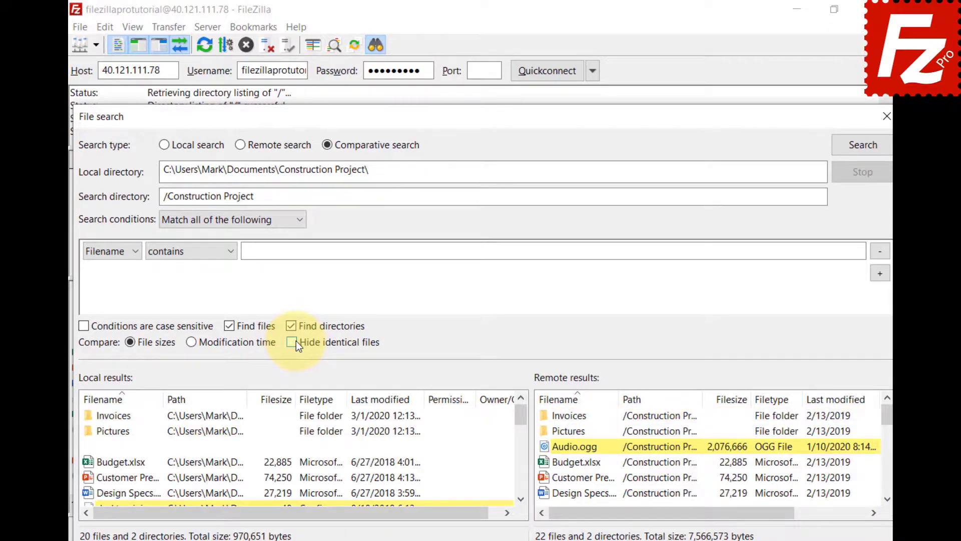
Inspect the context-menu actions for local Newsletter.tex and remote Video.mp4
click(521, 499)
click(521, 500)
click(521, 500)
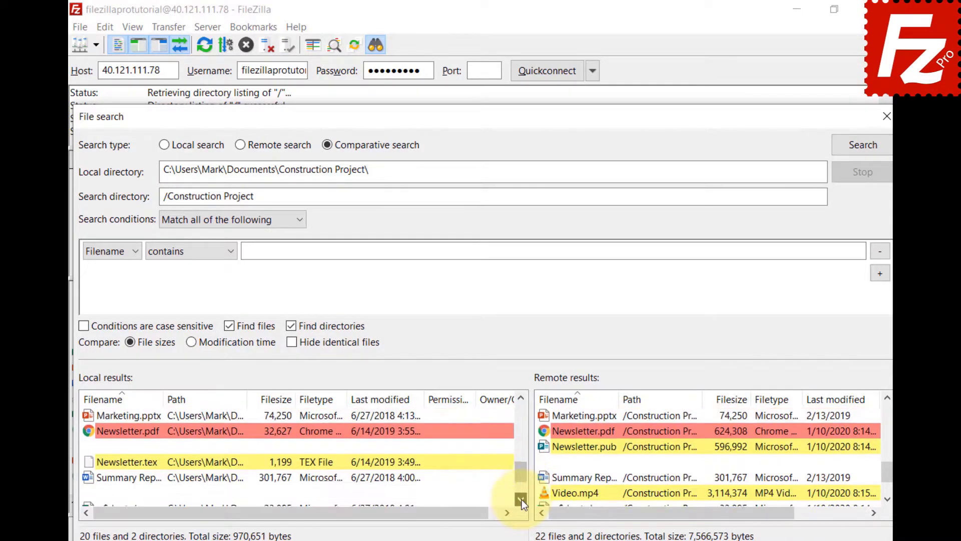
click(521, 500)
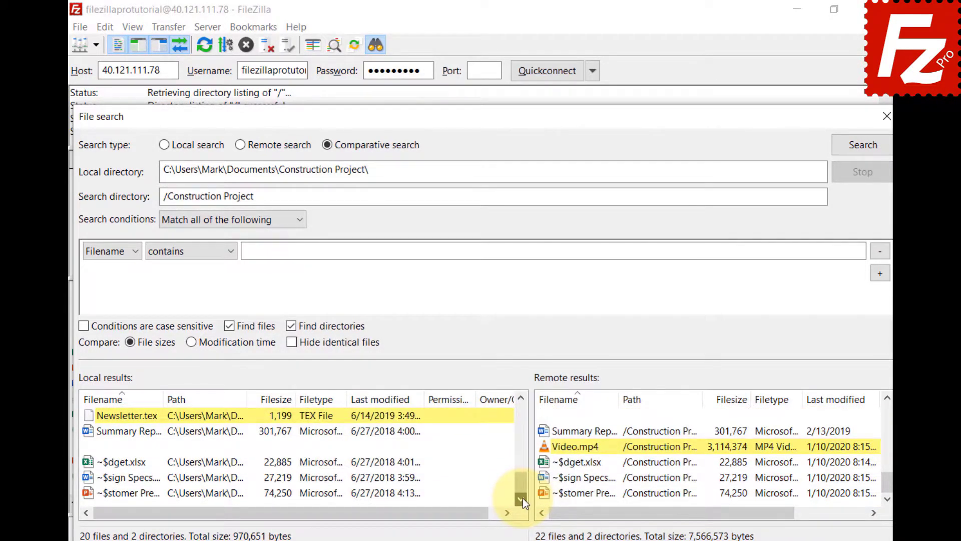
right_click(90, 416)
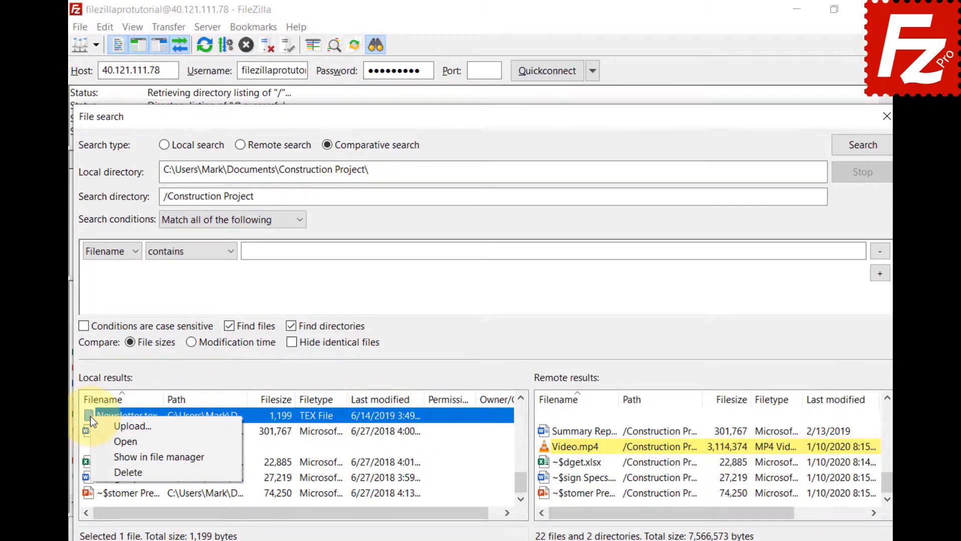
click(549, 446)
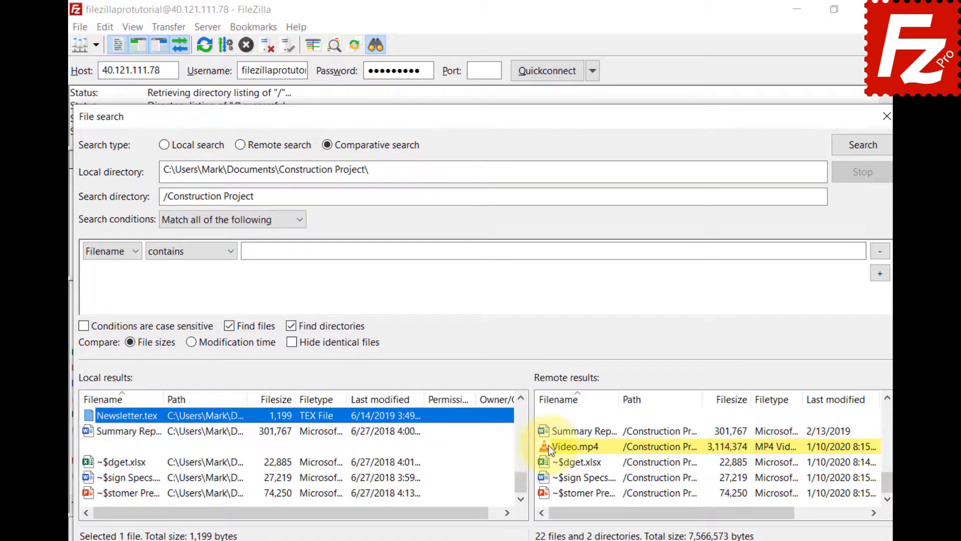
right_click(551, 443)
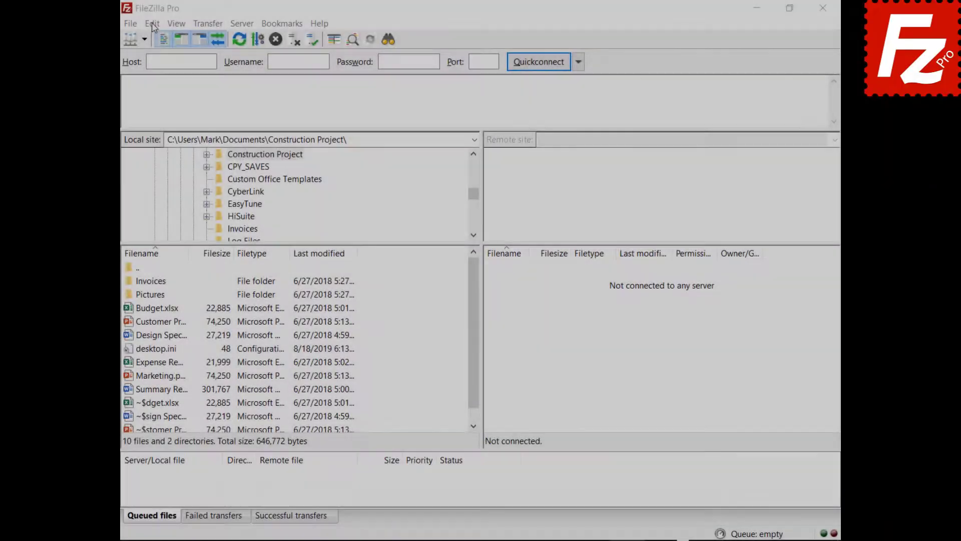
Set Maximum simultaneous transfers to 10 in Settings > Transfers
click(150, 24)
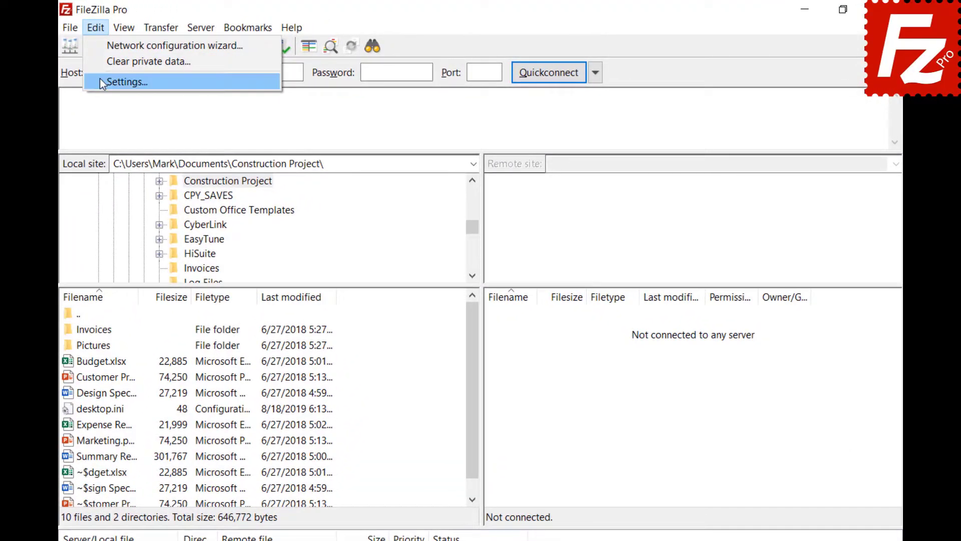
click(103, 80)
click(229, 287)
key(Tab)
text(10)
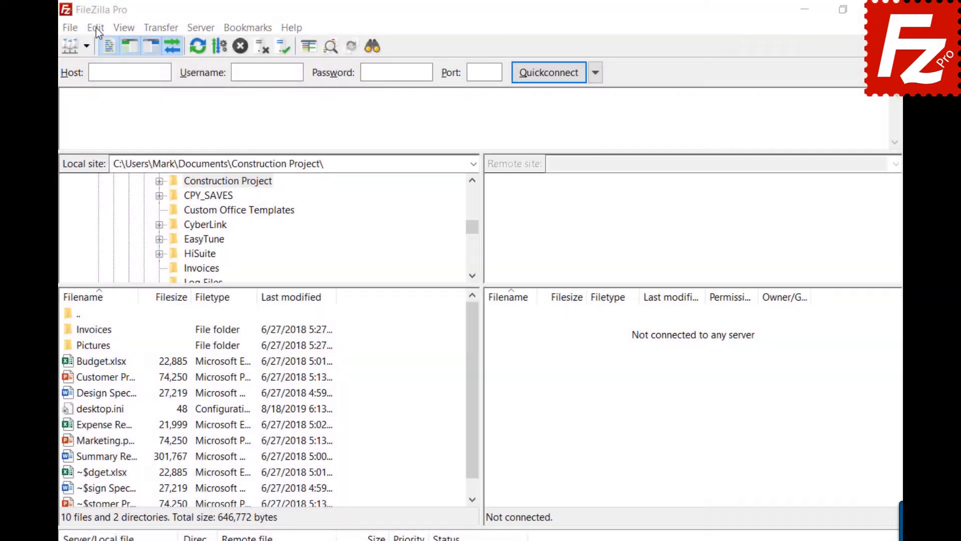
Change Maximum simultaneous transfers back from 10 to 2 and close Settings
click(95, 27)
click(106, 83)
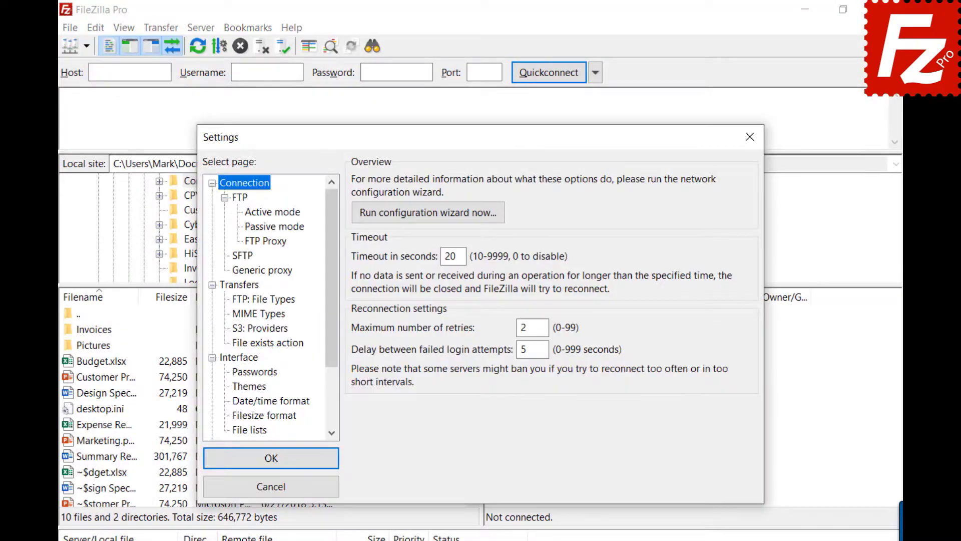
click(238, 285)
double_click(508, 181)
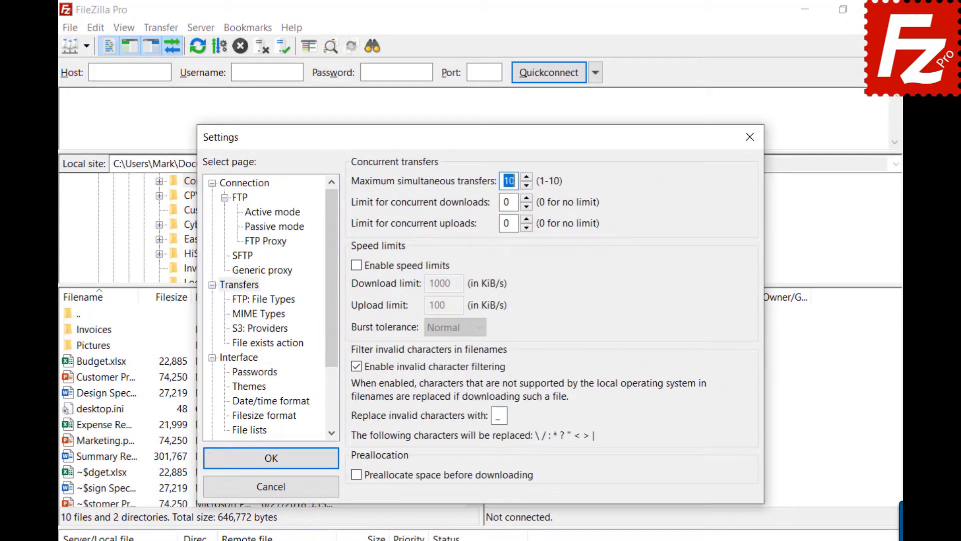
text(2)
click(751, 137)
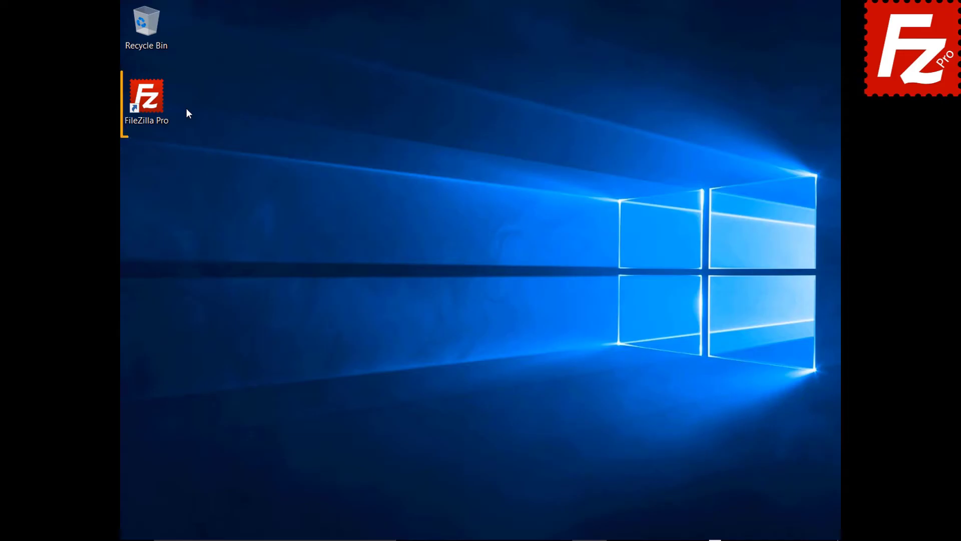
Launch FileZilla Pro and add a new Site Manager site named SFTP using the SFTP protocol
double_click(153, 104)
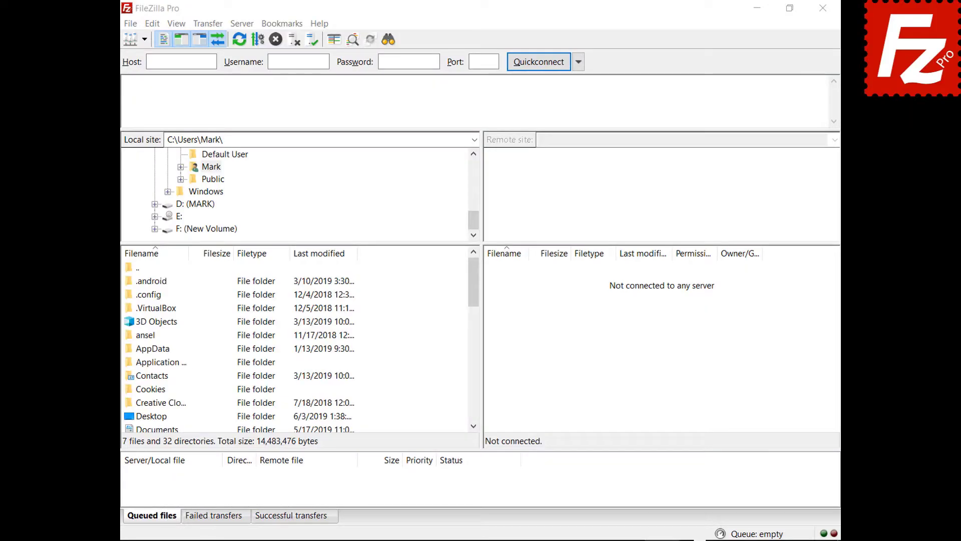
click(130, 24)
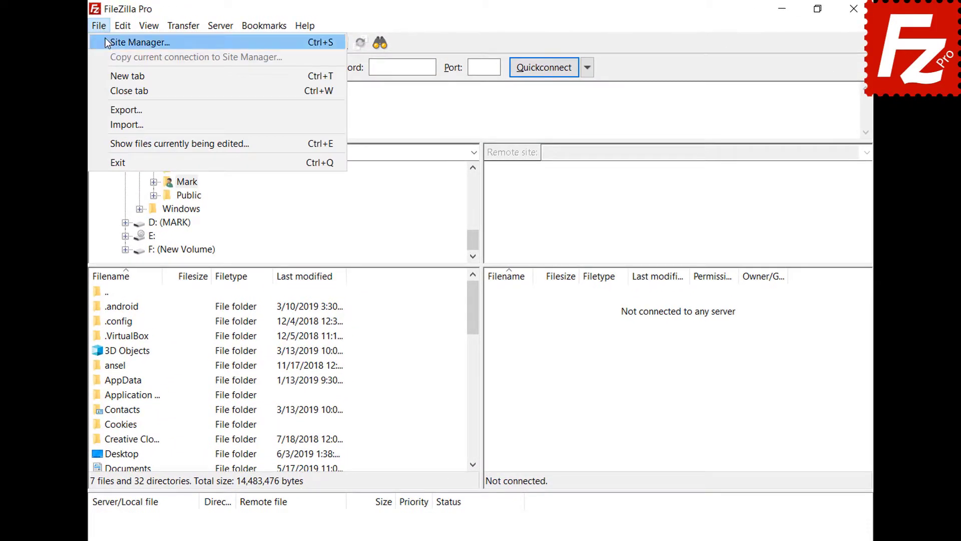
click(133, 42)
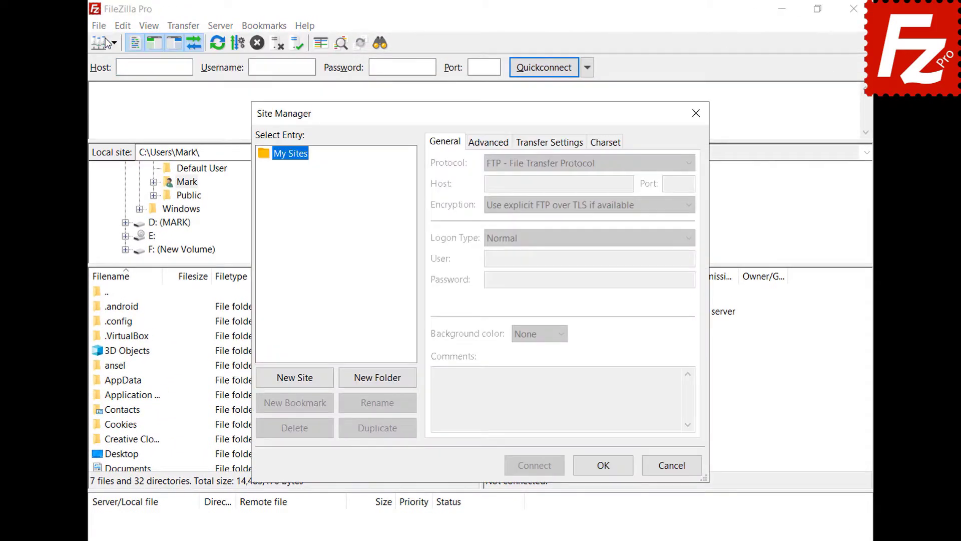
click(291, 378)
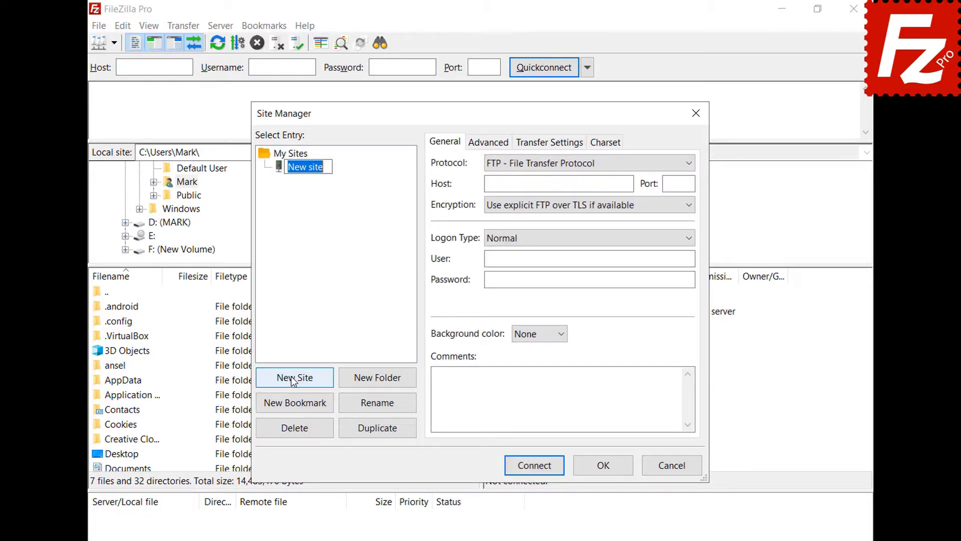
text(SFTP)
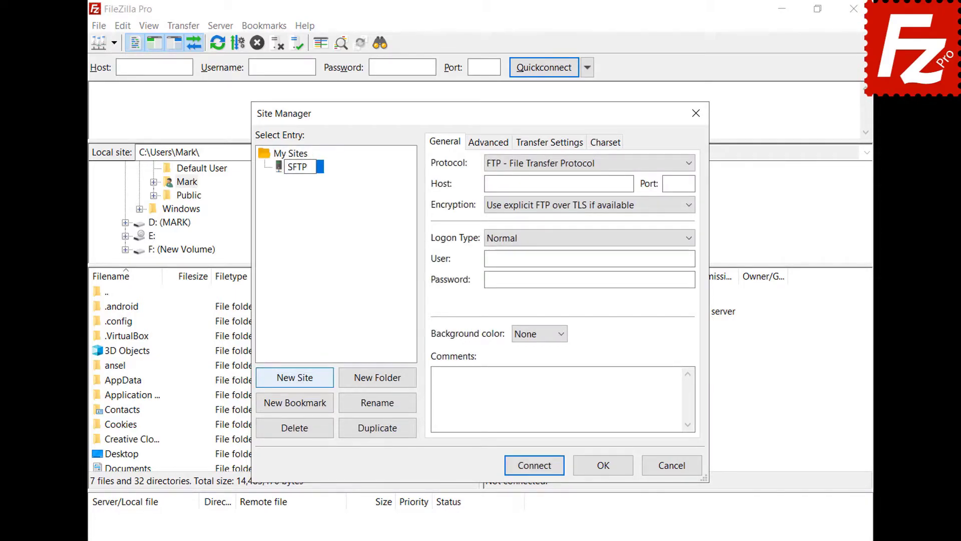
key(Return)
click(689, 163)
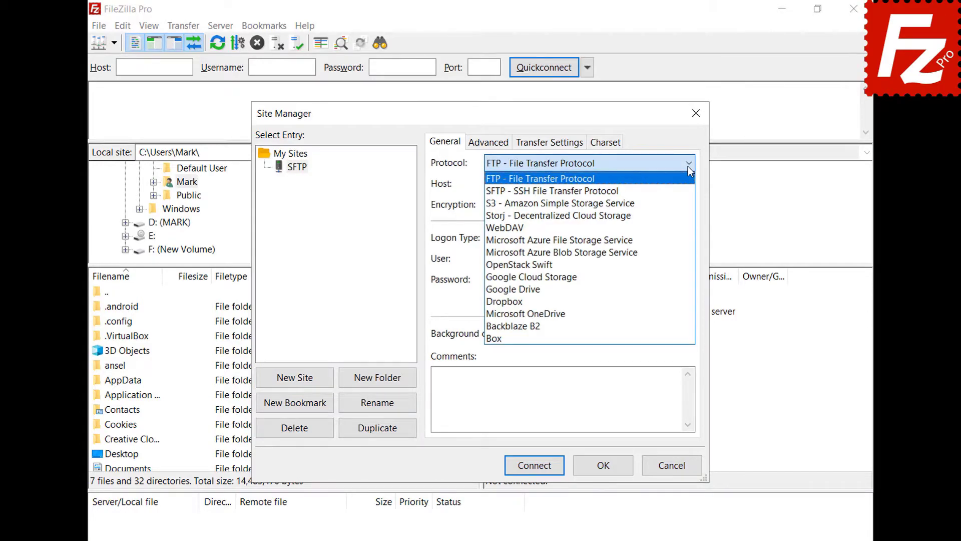
click(689, 191)
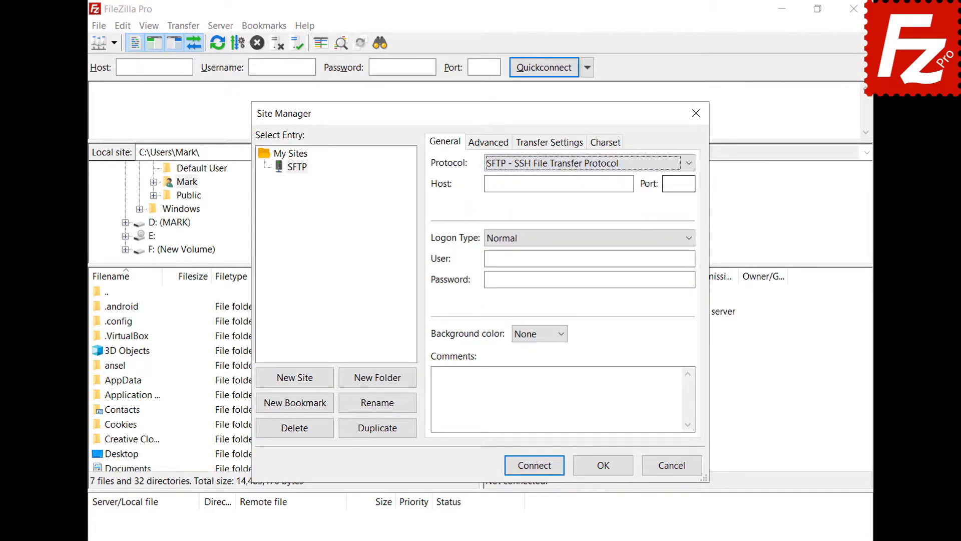
Set host 3.209.179.104, Key file logon as user ubuntu with key.ppk, and connect
click(631, 183)
text(3.209.179.104)
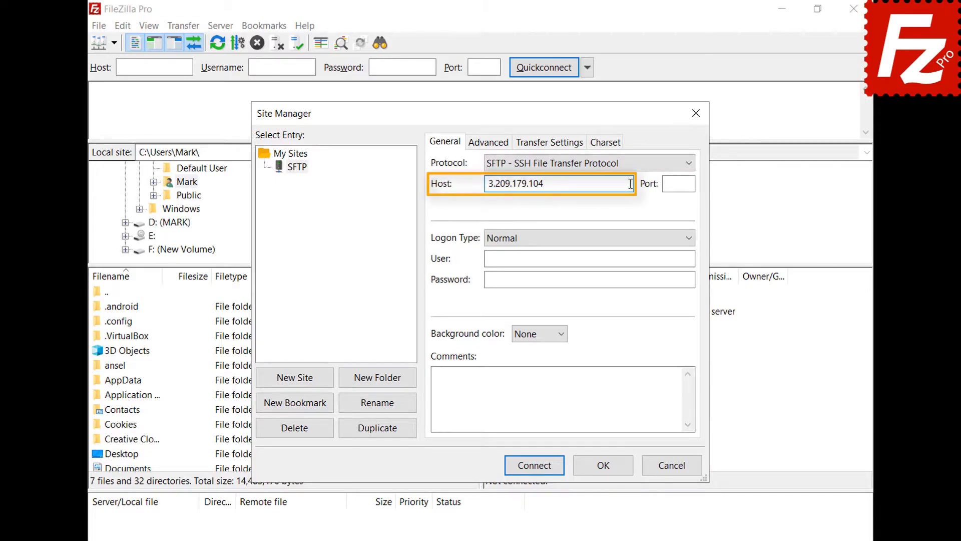
click(691, 239)
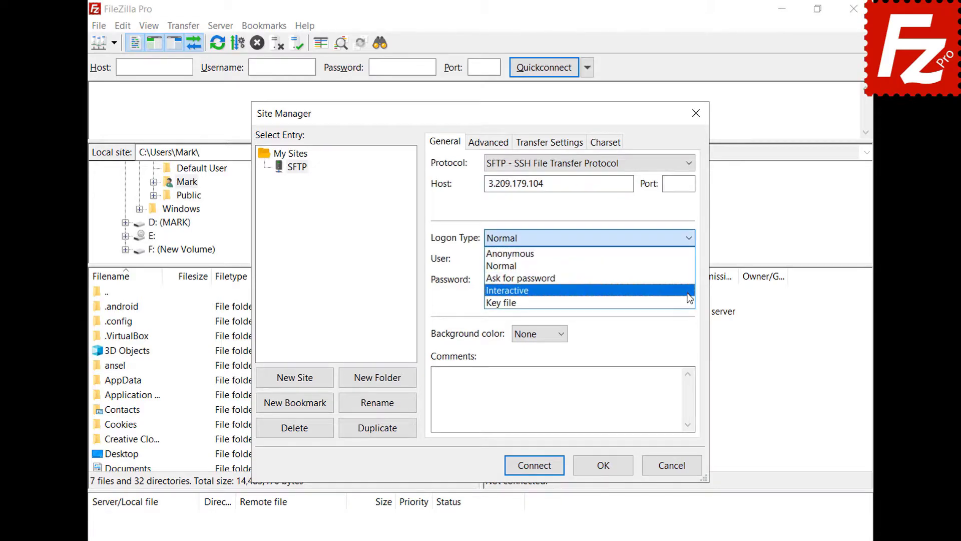
click(689, 302)
click(690, 259)
text(ubuntu)
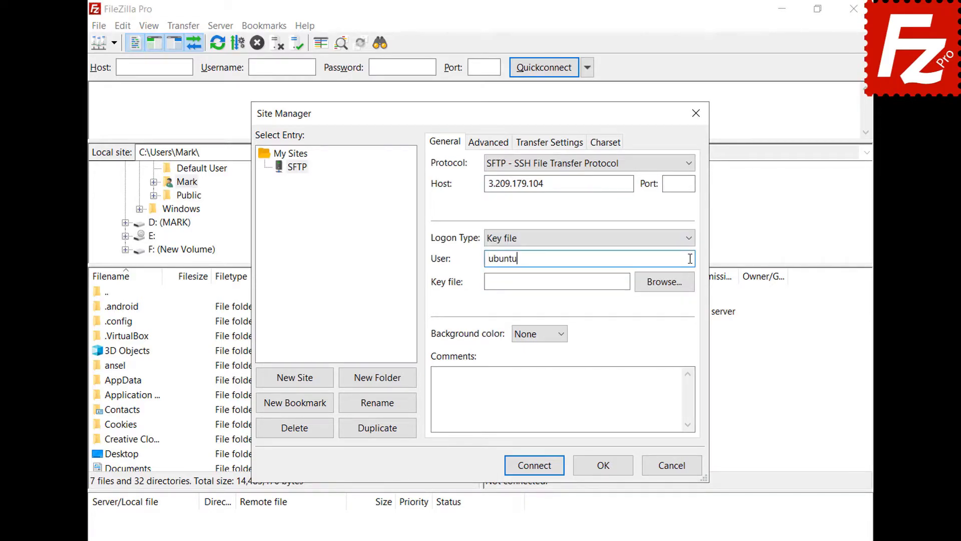
click(664, 283)
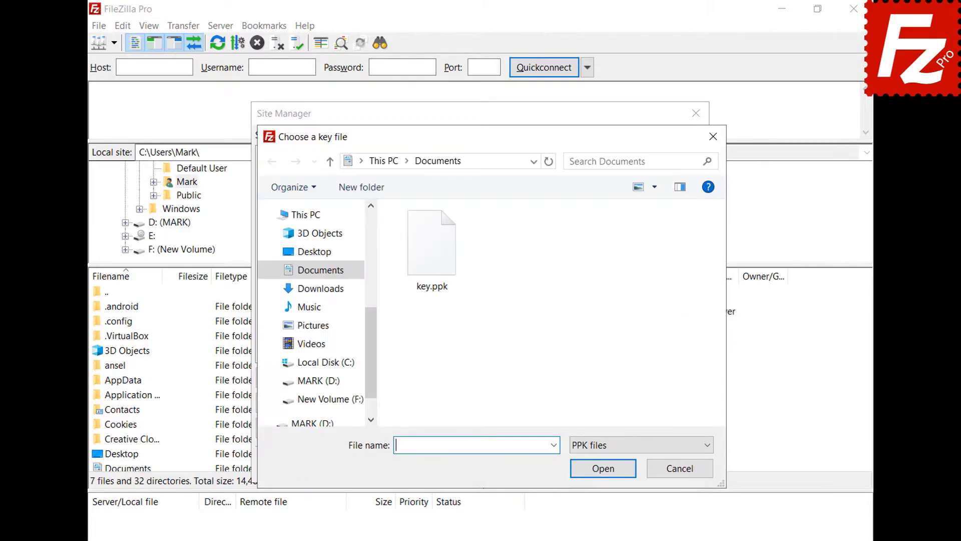
double_click(438, 263)
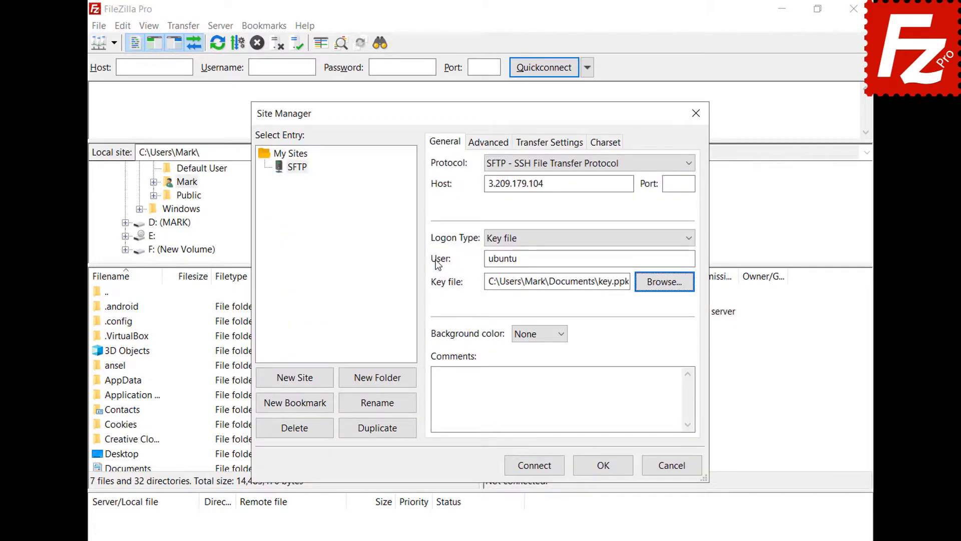
click(537, 470)
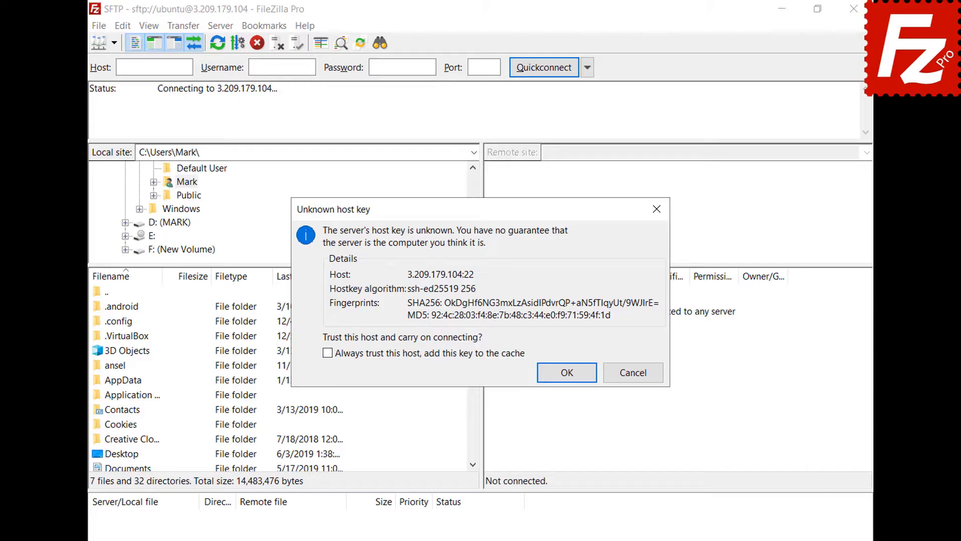
Always trust the server's host key, then enter and submit the key.ppk passphrase
click(327, 353)
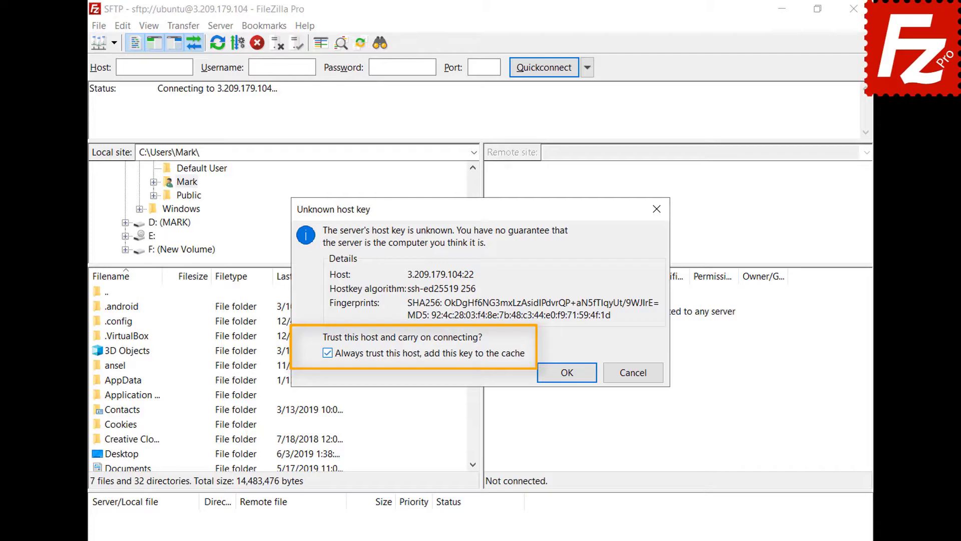
click(567, 374)
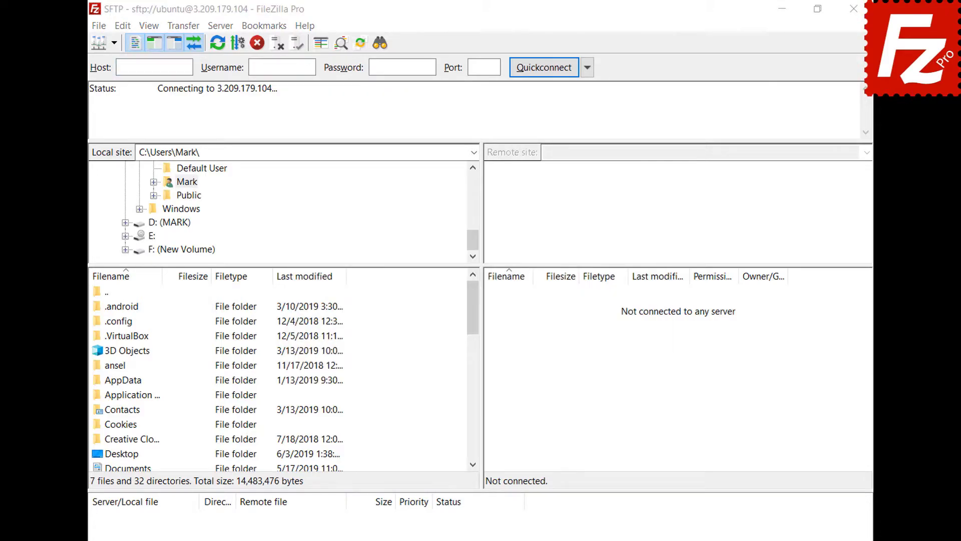
text(••••••)
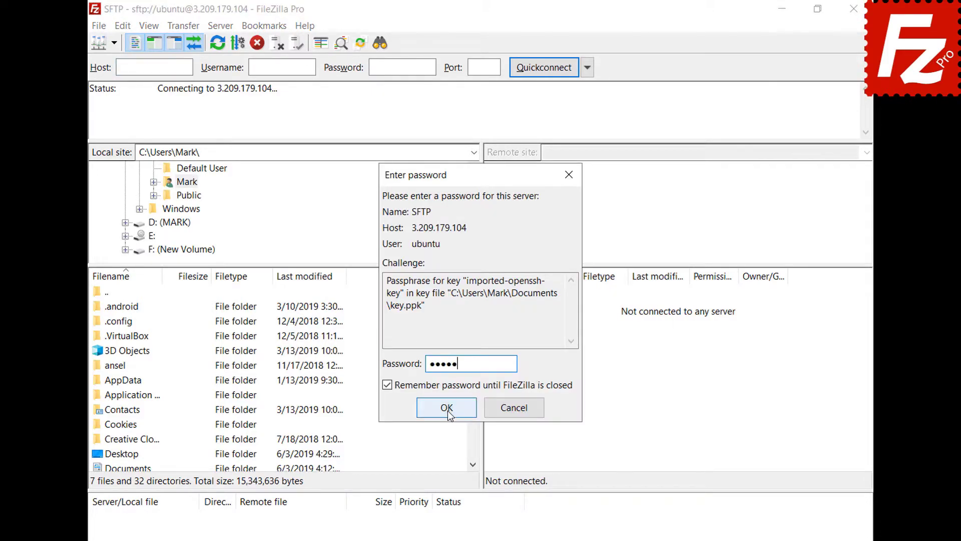
click(447, 408)
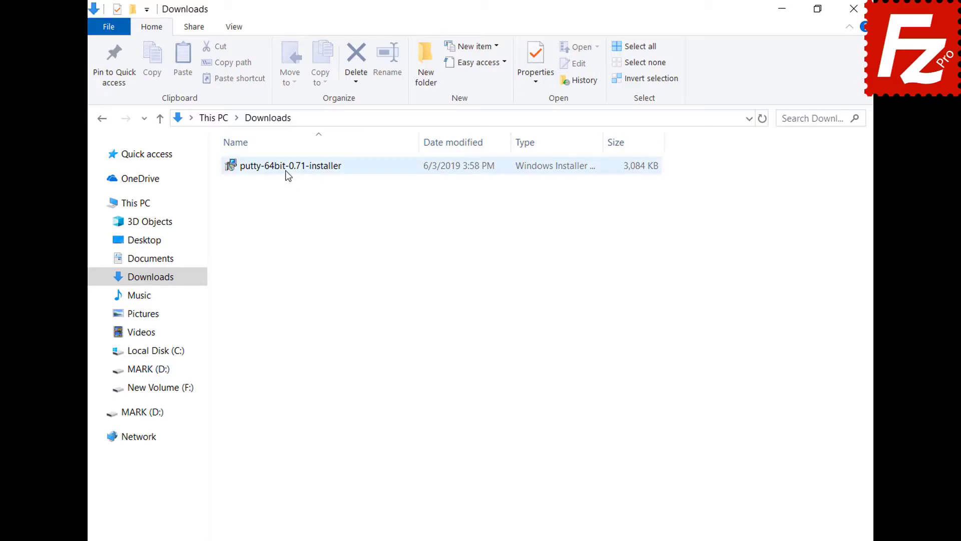
Install PuTTY 0.71 (64-bit) to C:\Program Files\PuTTY\ with the default features
double_click(286, 170)
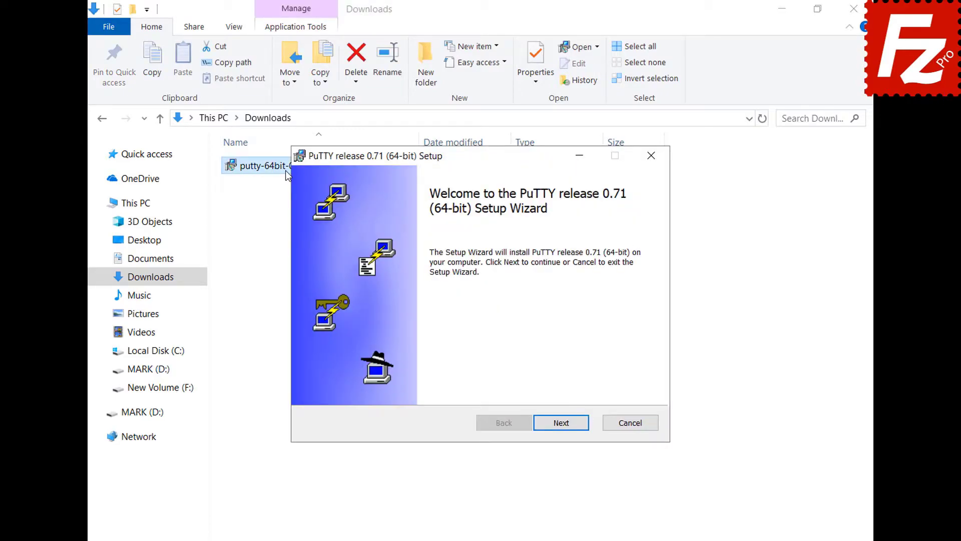
click(561, 424)
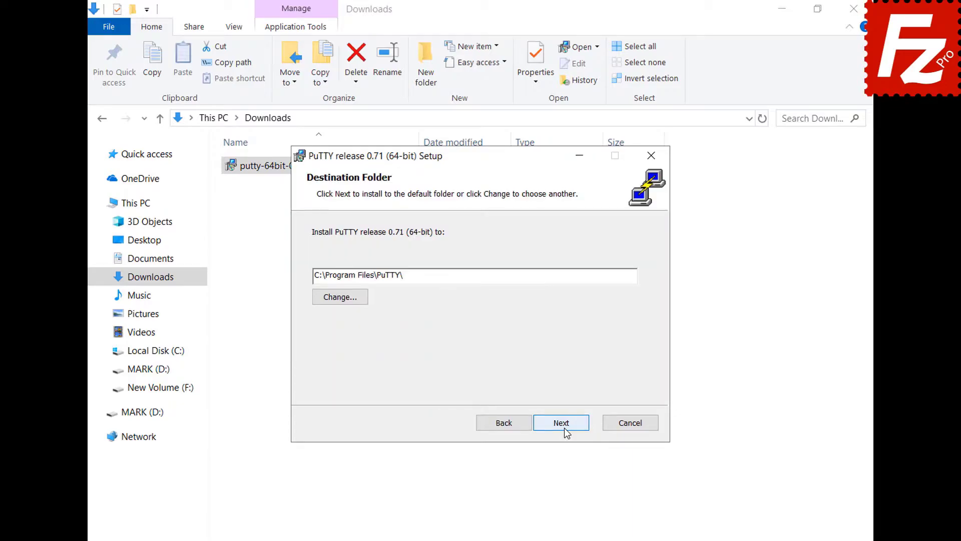
click(563, 428)
click(563, 428)
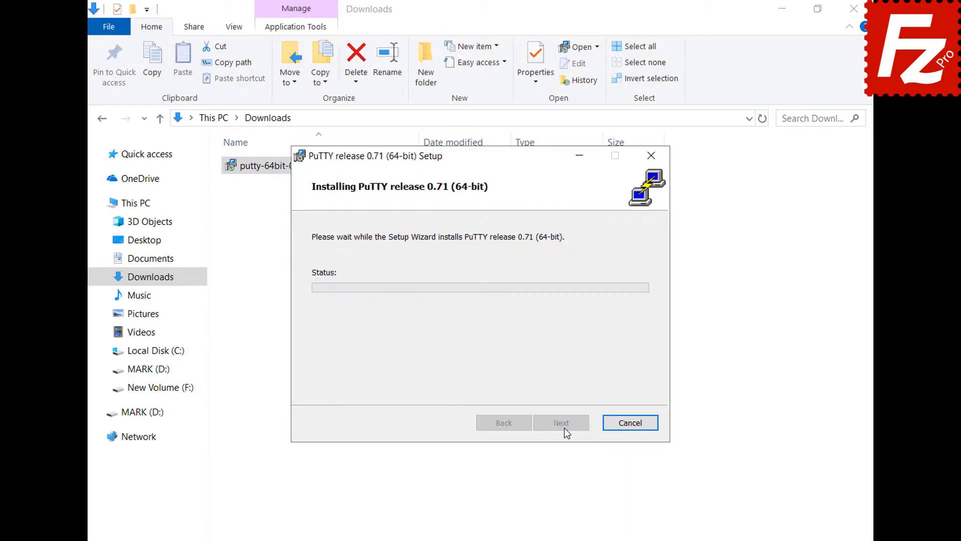
click(564, 427)
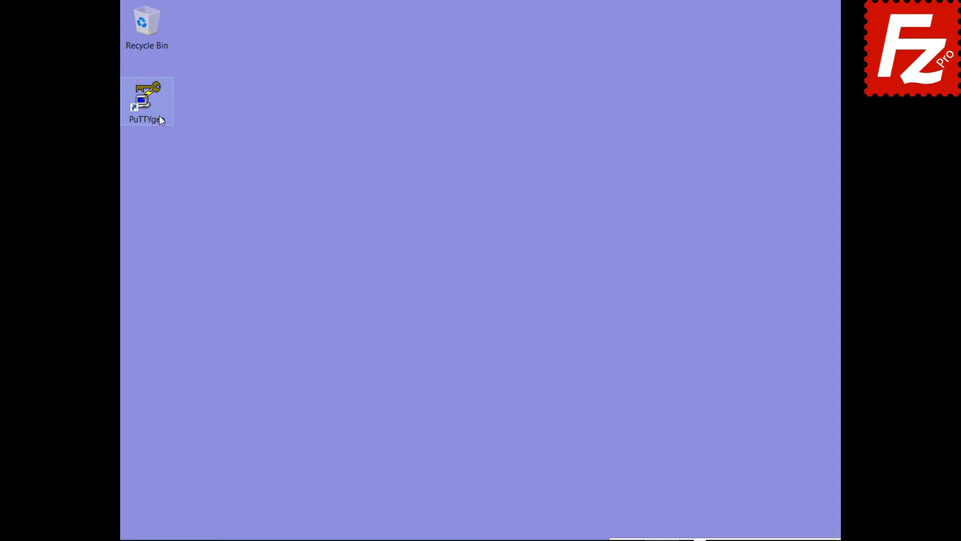
Launch PuTTYgen and import the existing OpenSSH key, entering its passphrase
double_click(161, 116)
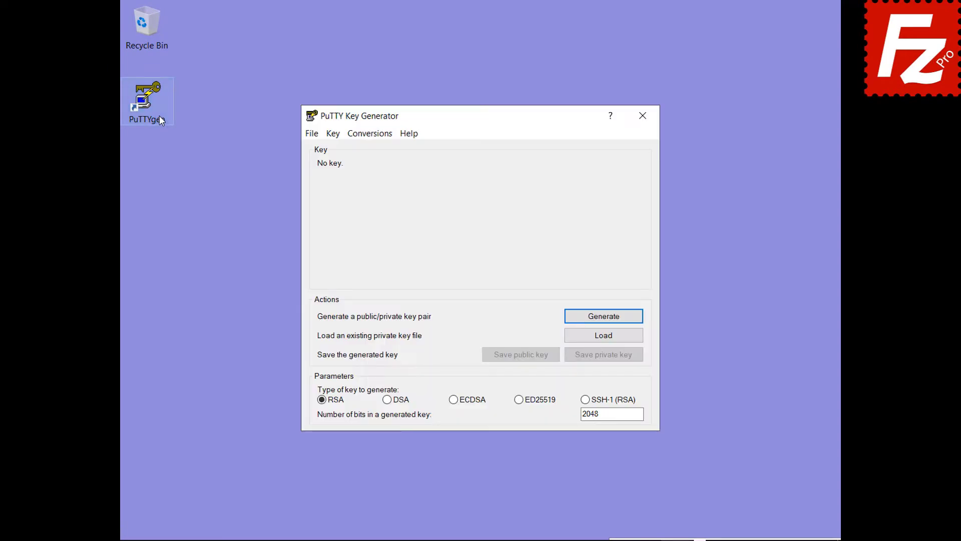
click(370, 133)
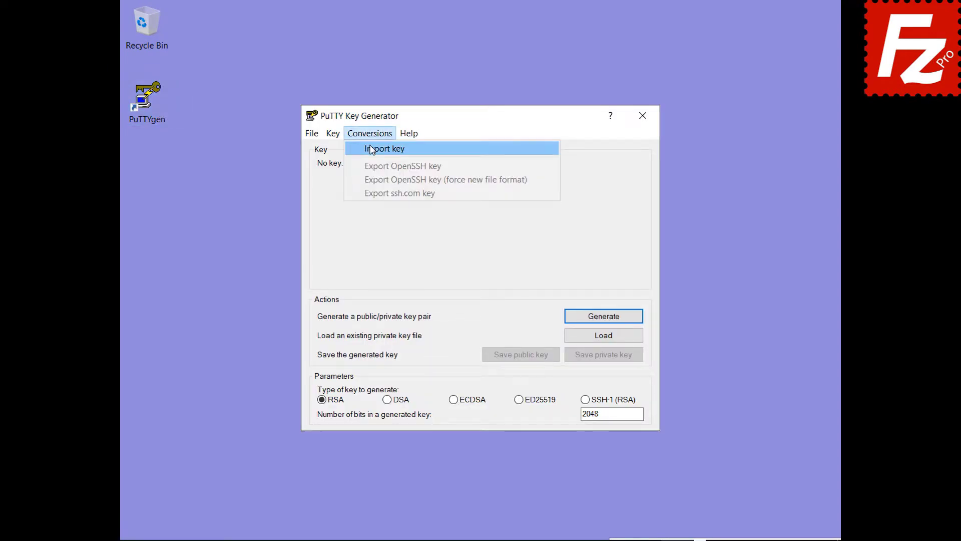
click(375, 149)
click(464, 267)
double_click(465, 267)
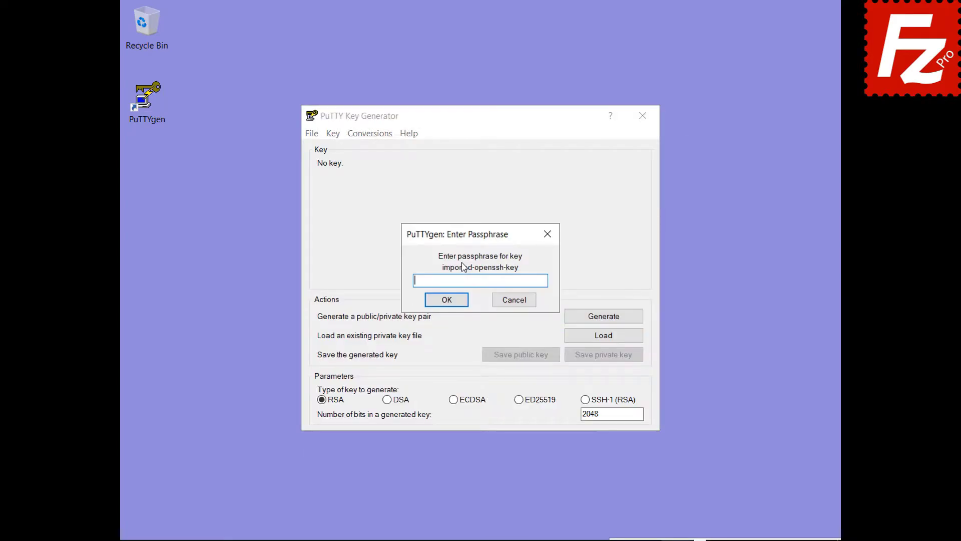
text(•••••)
click(446, 304)
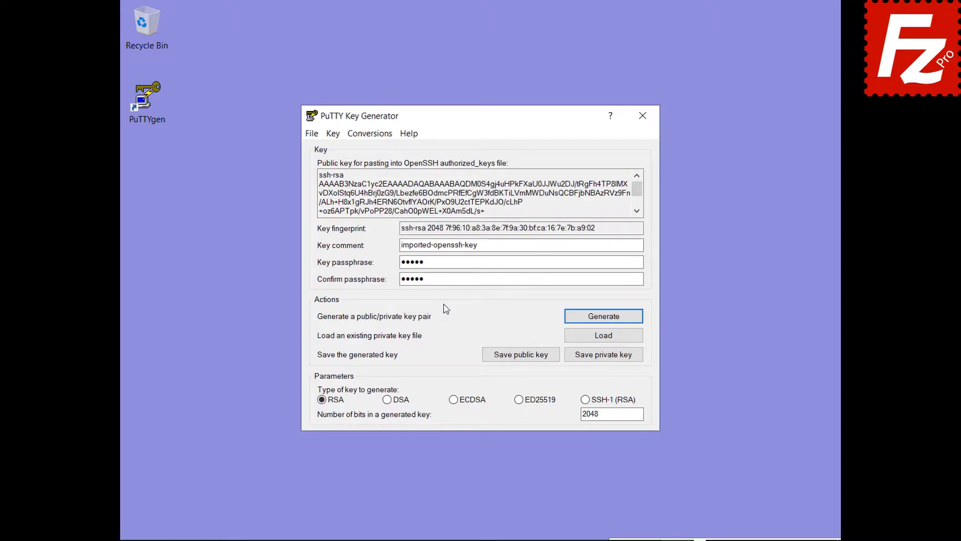
Save the loaded key as PuTTY private key key.ppk
click(603, 357)
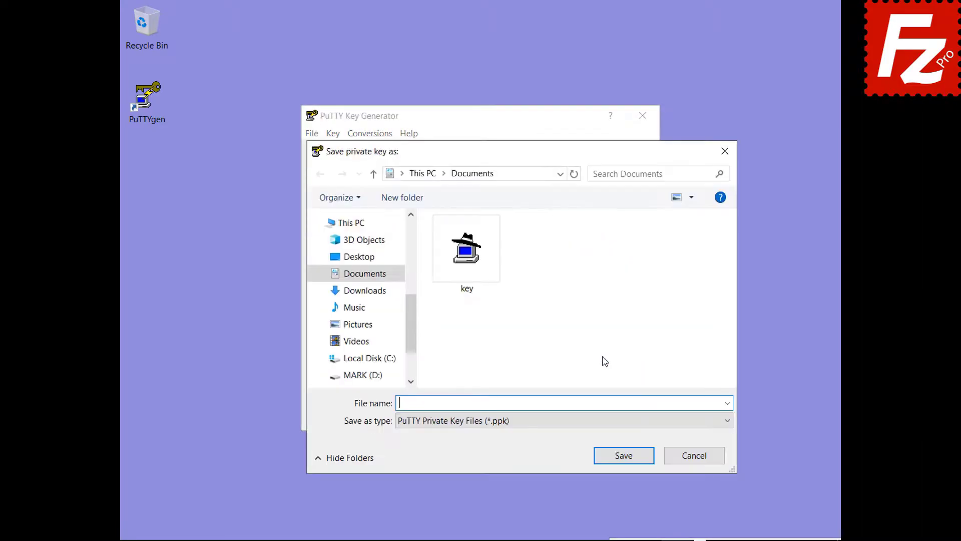
text(key.ppk)
click(627, 459)
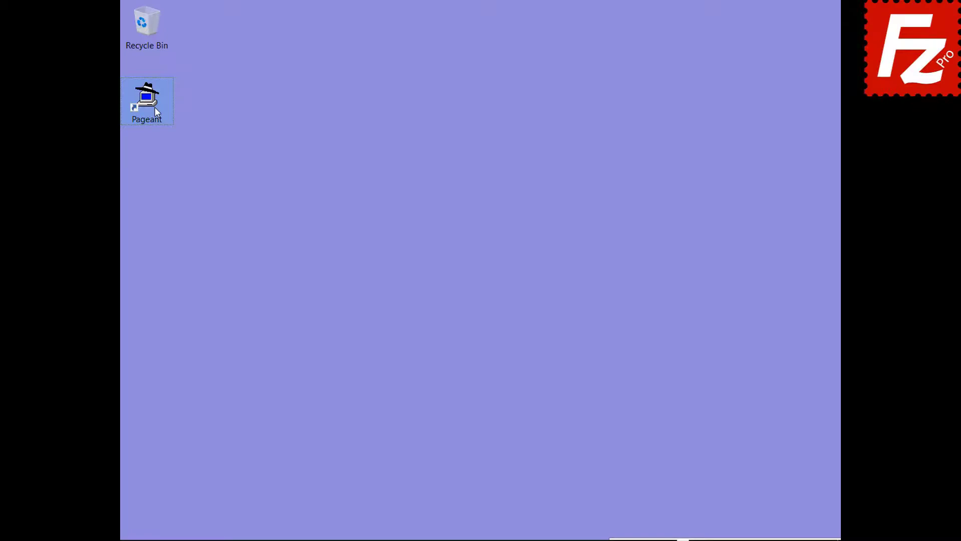
Start Pageant and add key.ppk from Documents, unlocking it with its passphrase
double_click(155, 106)
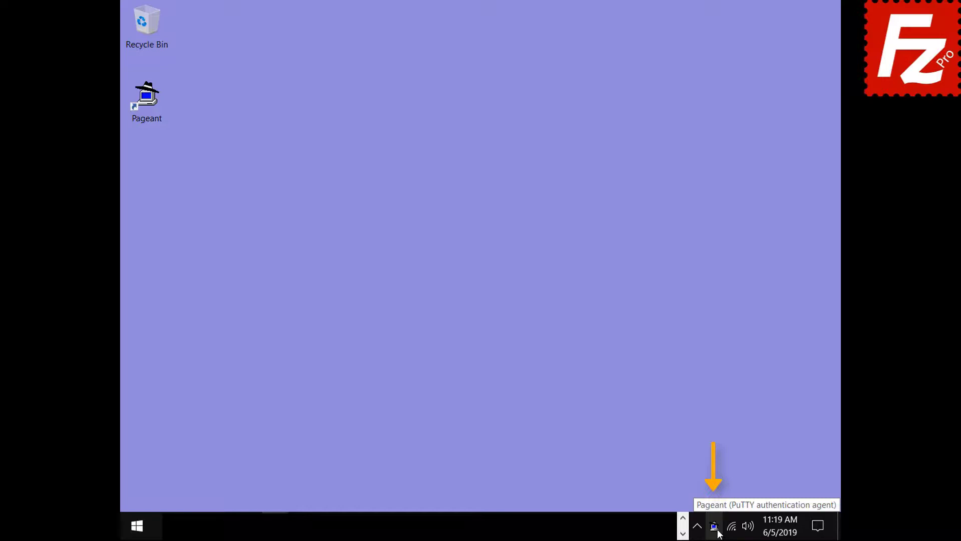
double_click(716, 529)
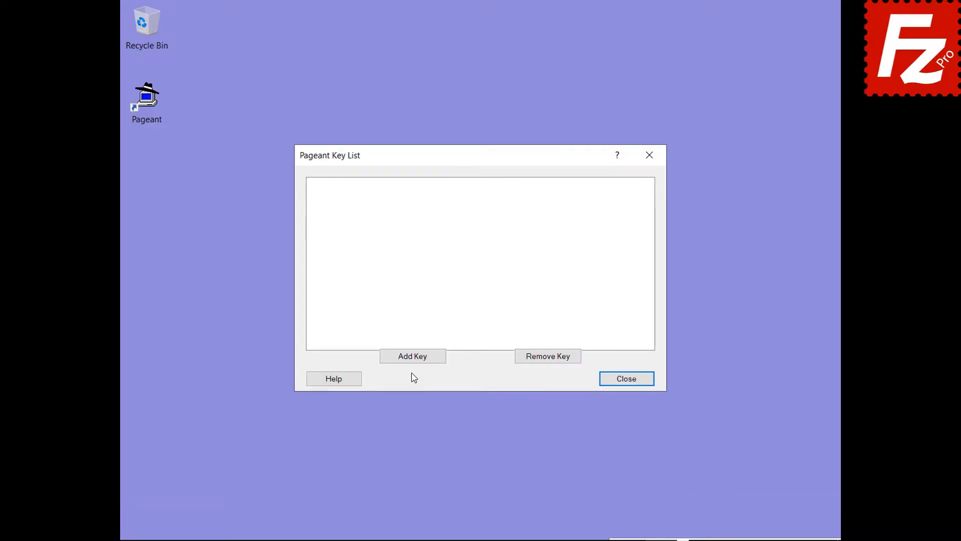
click(412, 357)
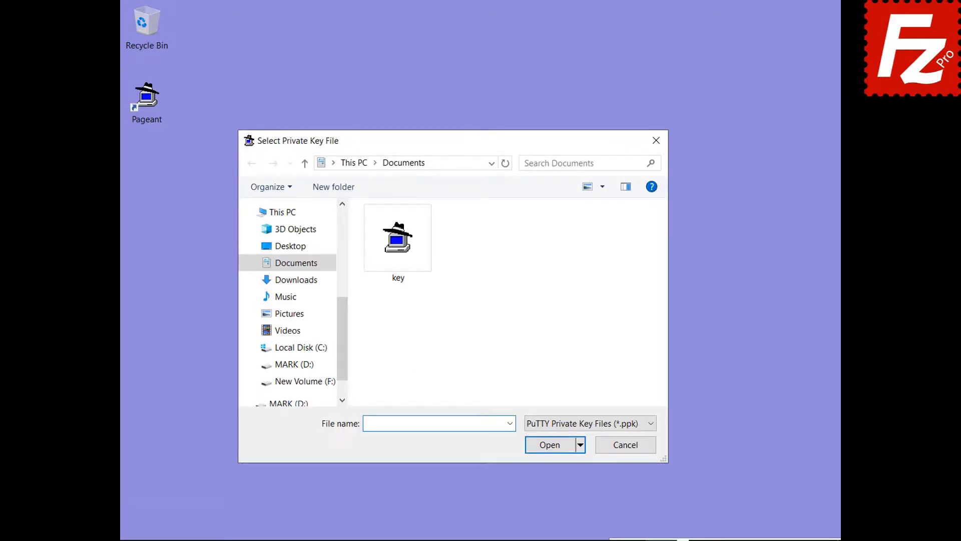
double_click(399, 279)
text(******)
click(446, 301)
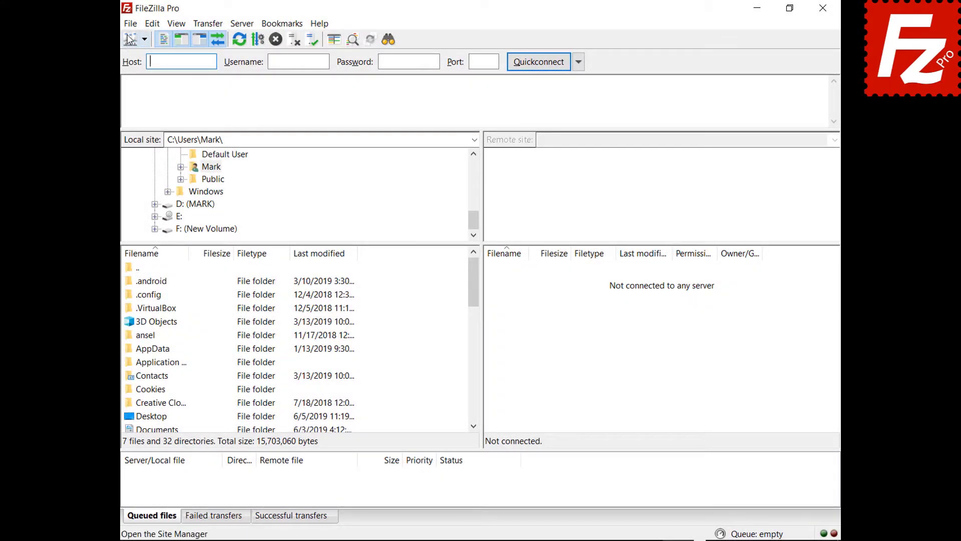
Change the SFTP site's logon type to Normal with no password and connect
click(128, 23)
click(110, 42)
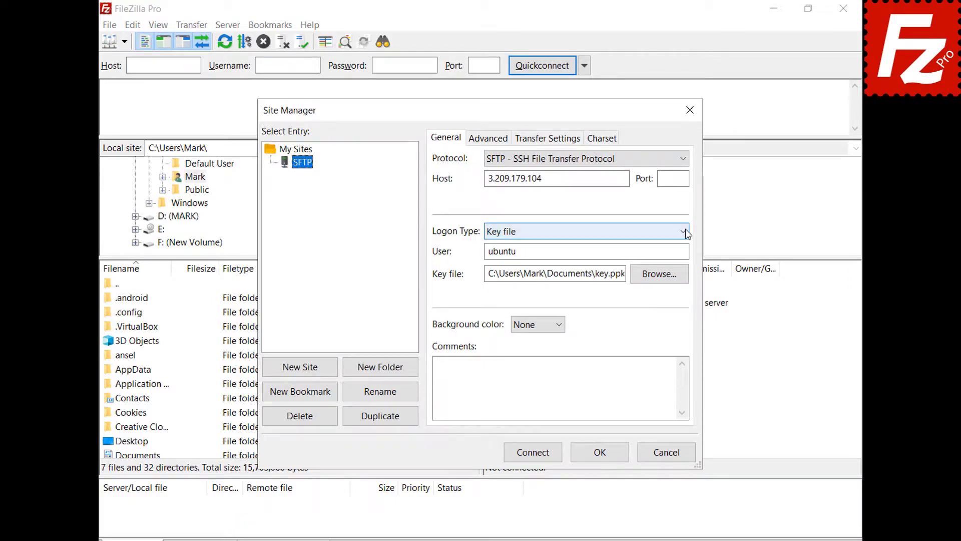
click(686, 231)
click(505, 258)
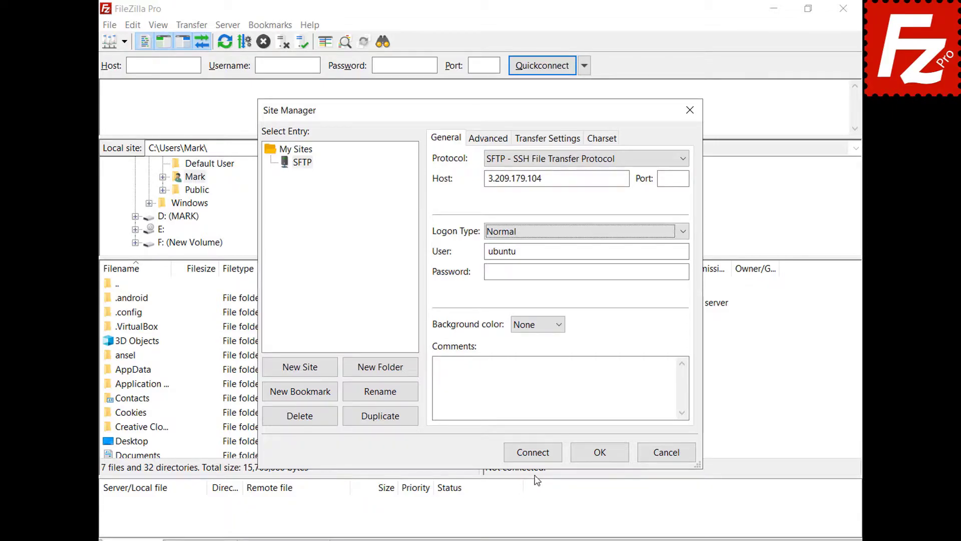
click(534, 453)
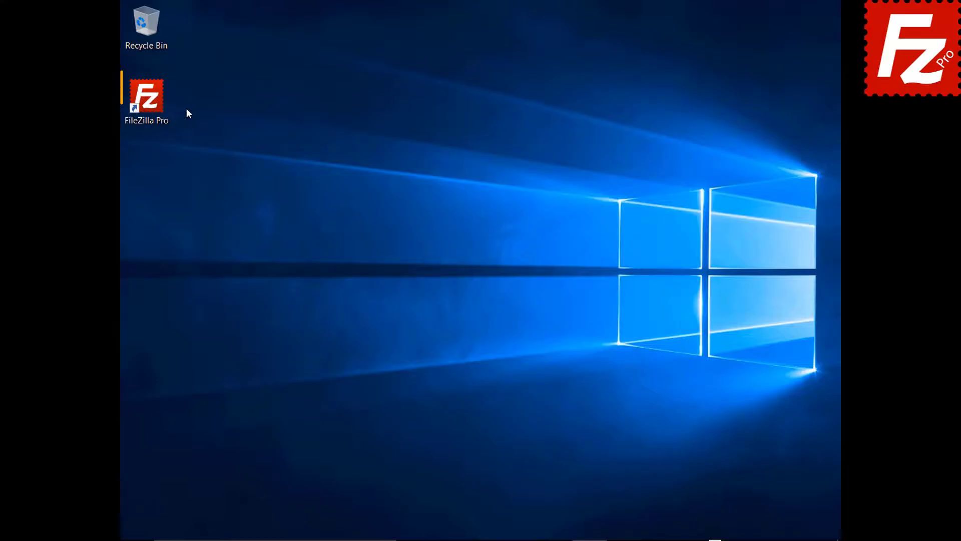
Launch FileZilla Pro and open Settings at the Transfers > FTP: File Types page
double_click(152, 104)
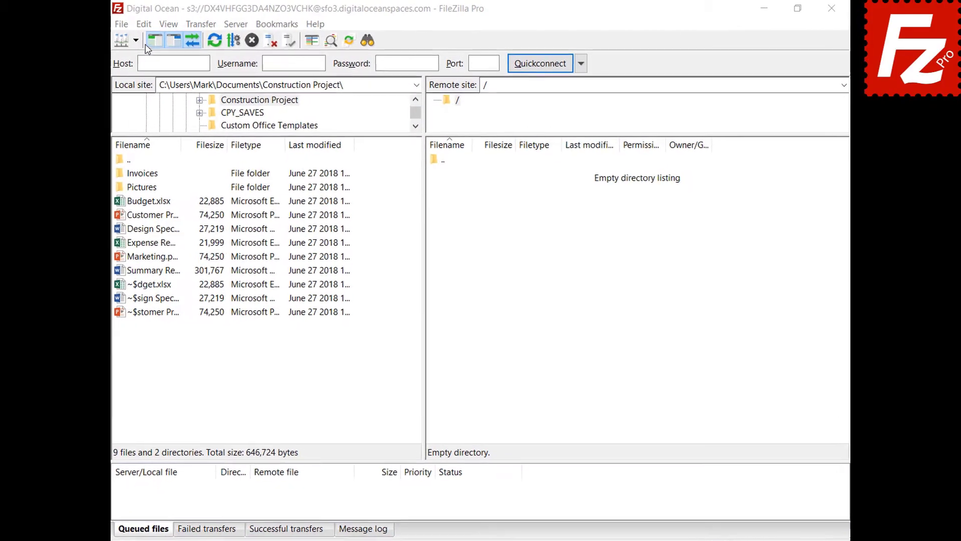
click(120, 26)
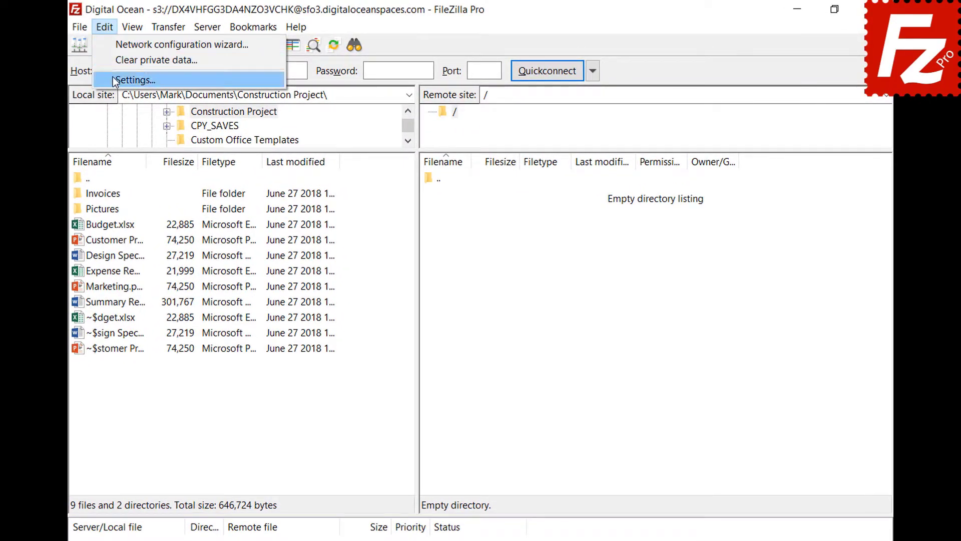
click(127, 76)
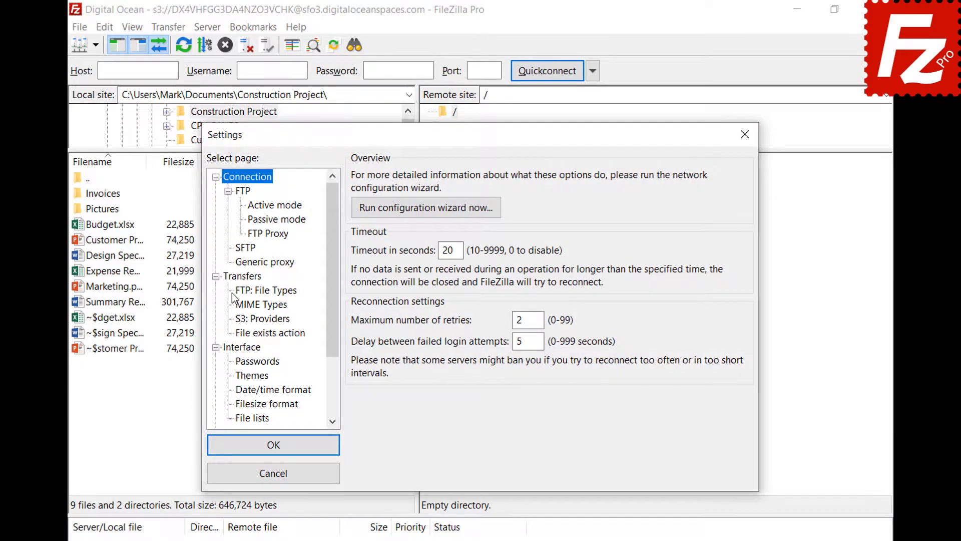
click(236, 292)
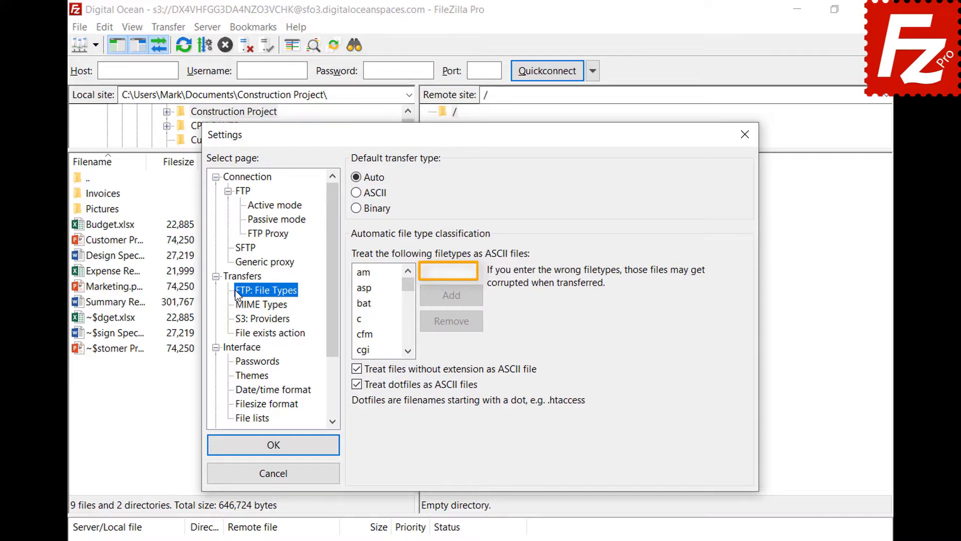
Add json to the ASCII file types list, confirm it is listed, and save with OK
click(472, 271)
text(json)
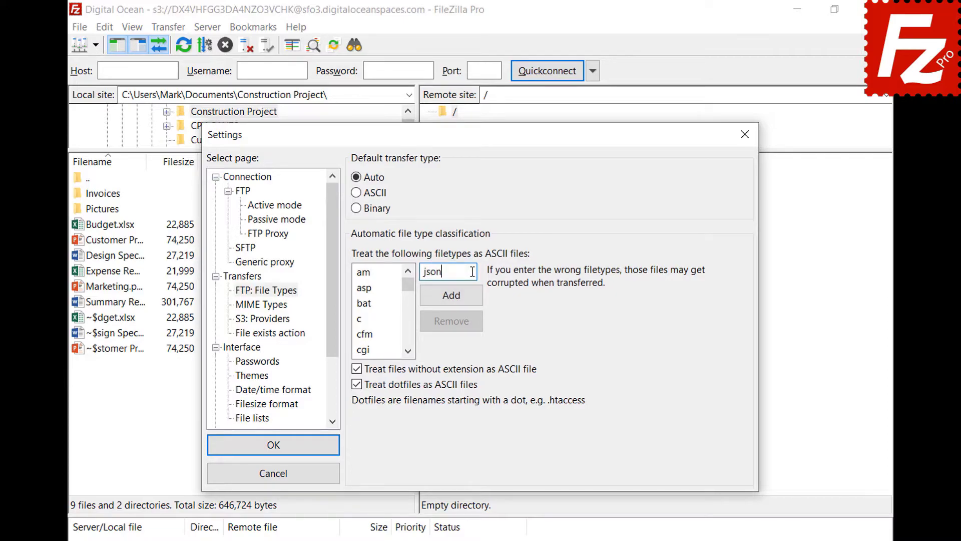
click(451, 302)
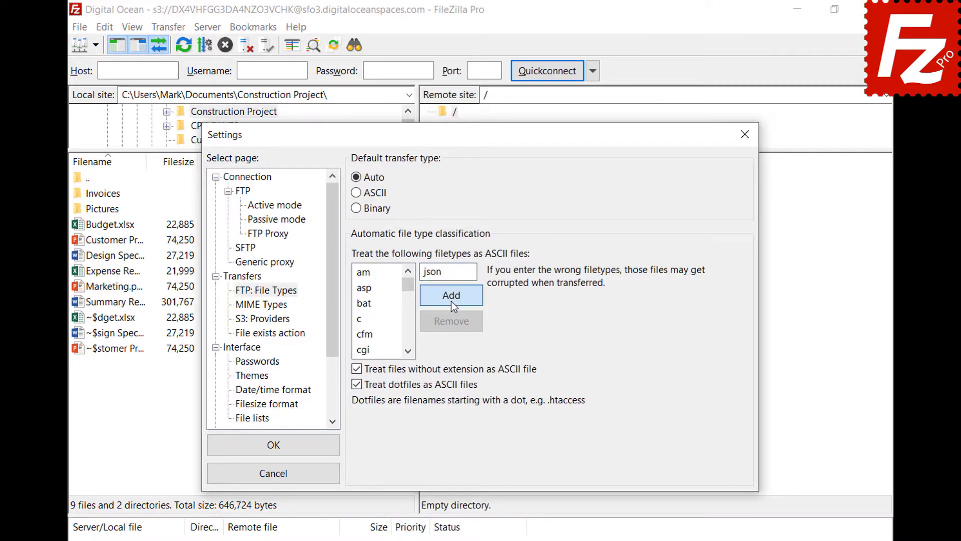
drag(408, 292, 410, 312)
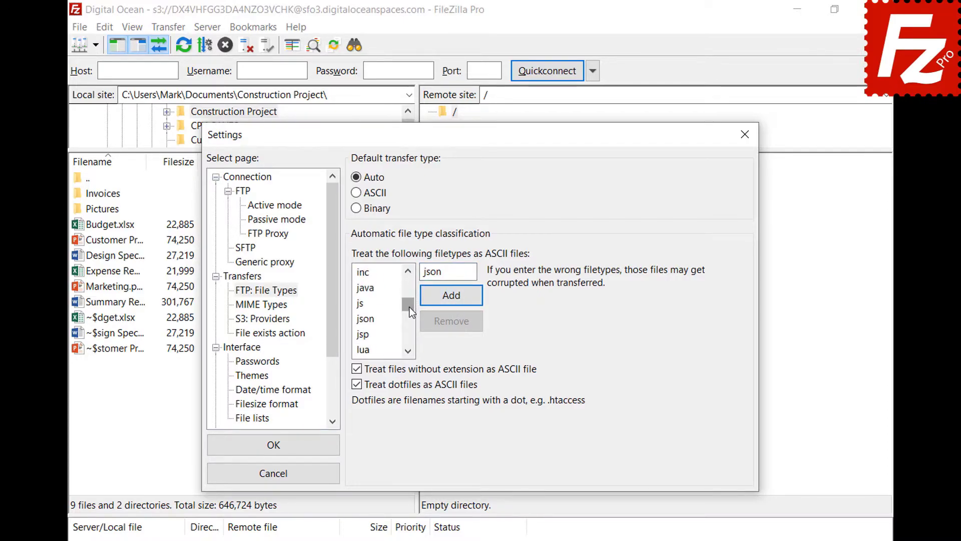
click(376, 321)
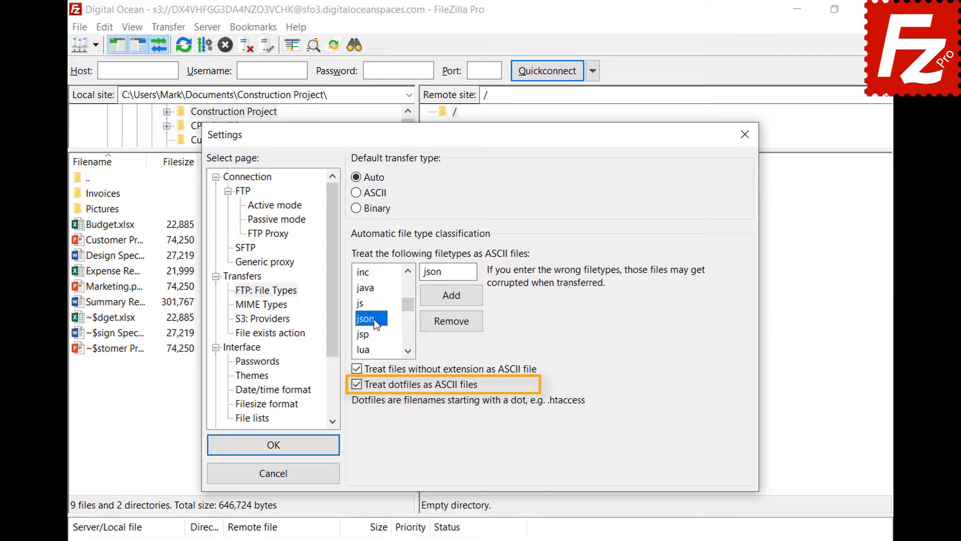
click(274, 455)
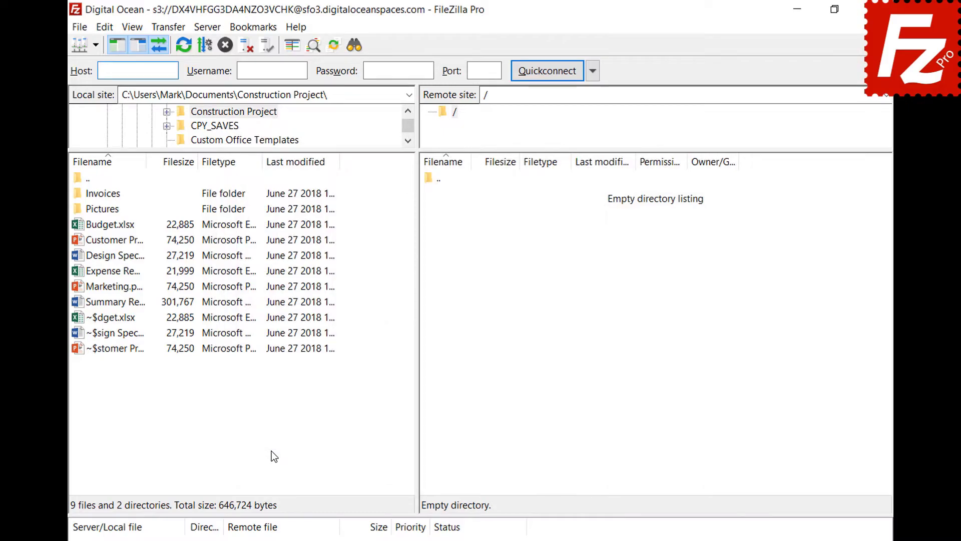
Connect to the saved FTP site in a new tab, review Transfer type, then close FileZilla
click(95, 46)
click(95, 62)
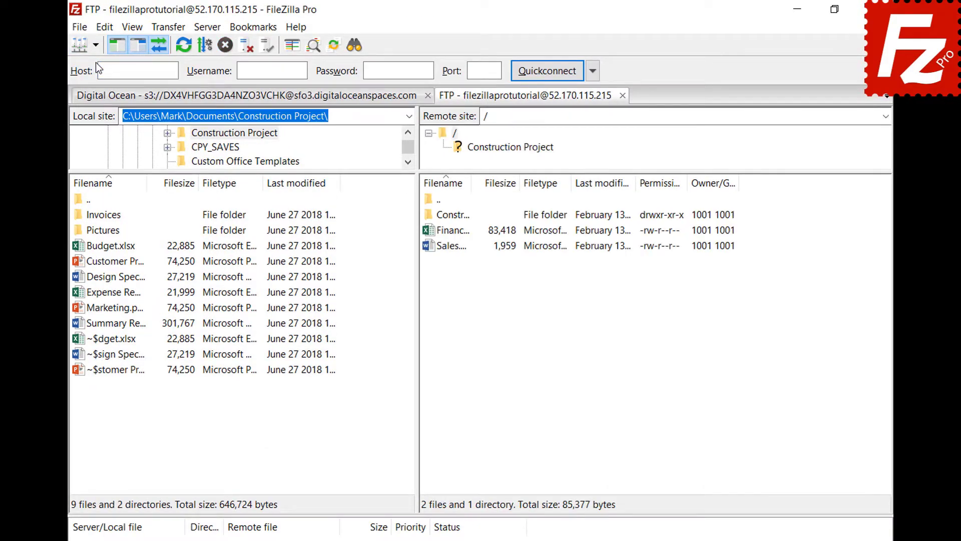
click(168, 27)
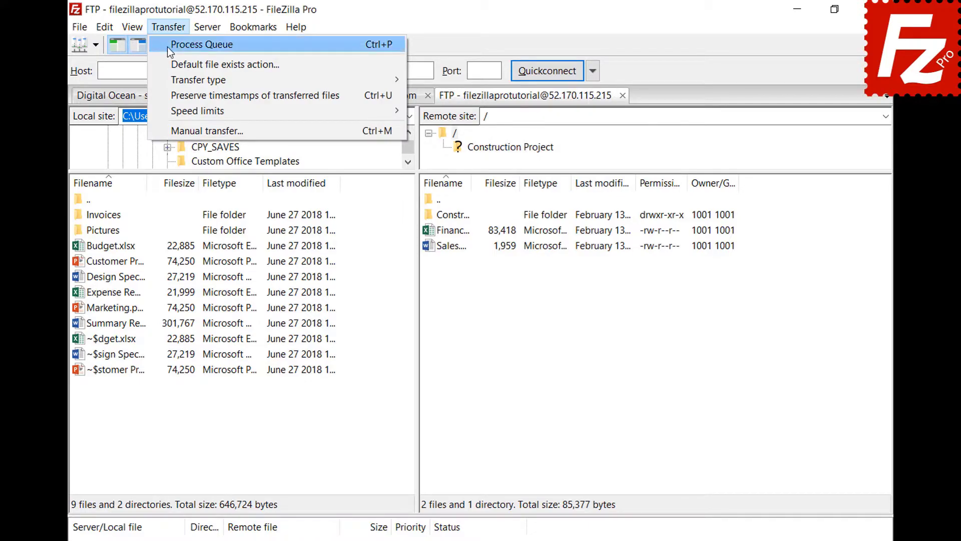
mouse_move(172, 80)
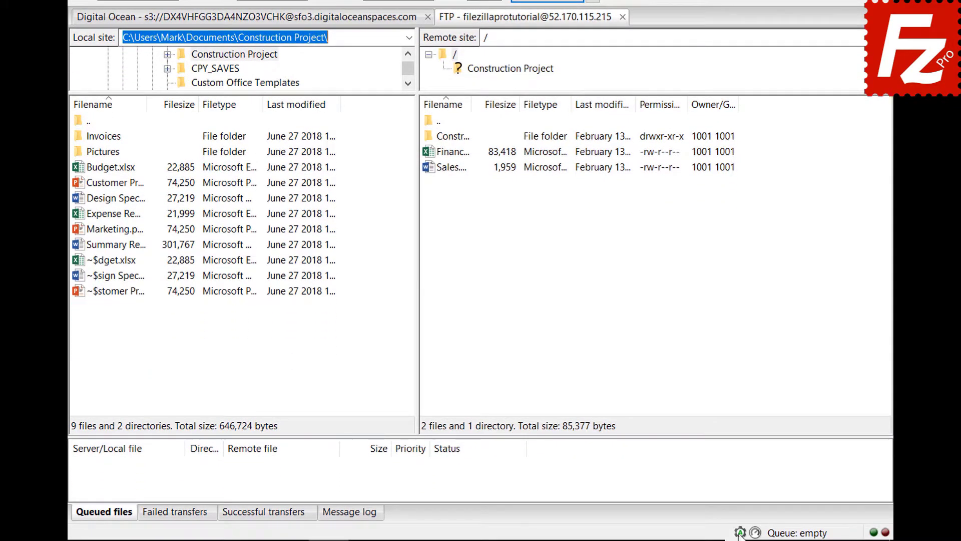
click(740, 534)
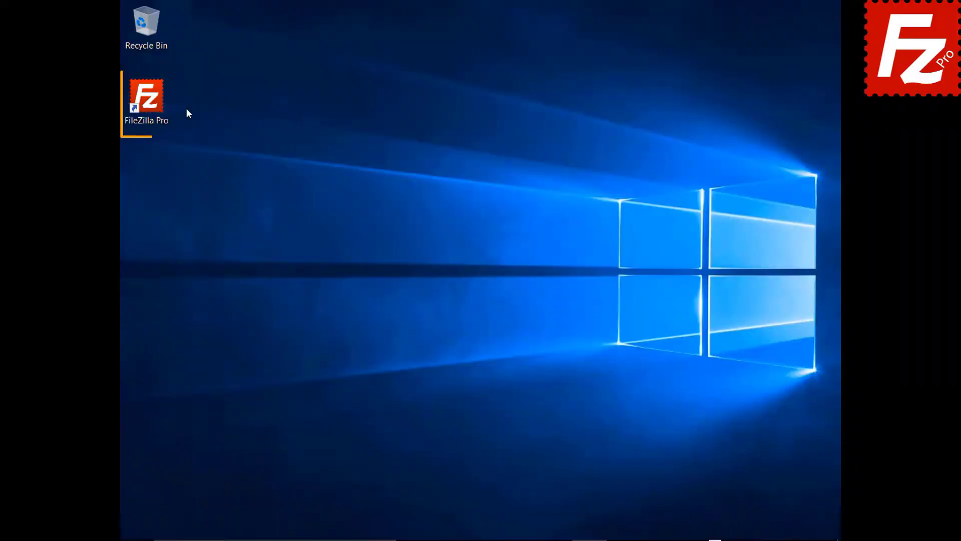
Launch FileZilla Pro, connect to FTP Tutorial, and upload Summary Report.docx to the server root
double_click(152, 104)
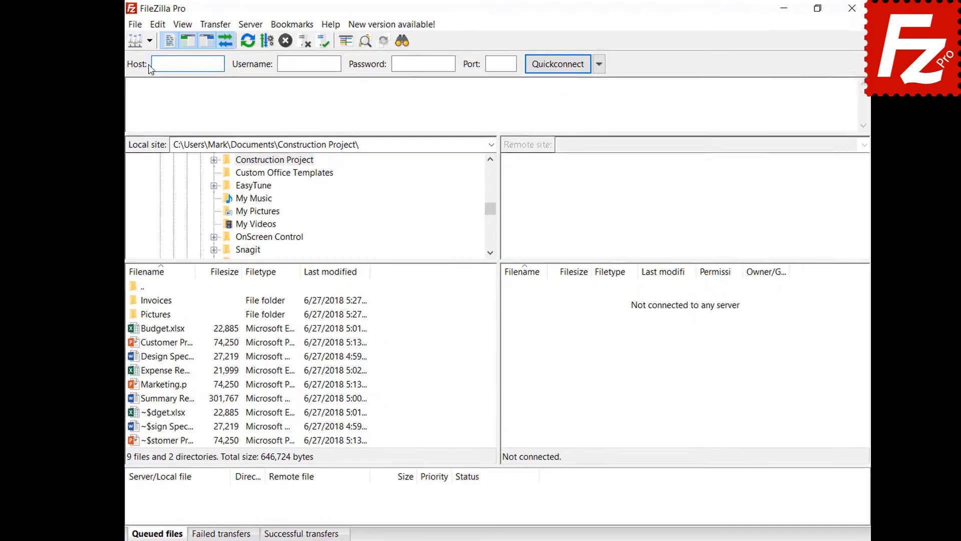
click(164, 46)
click(172, 65)
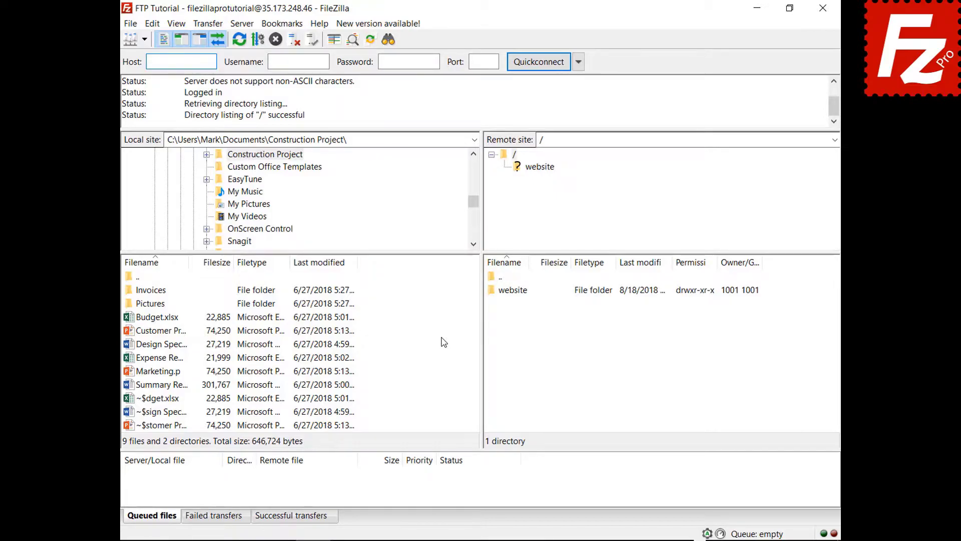
right_click(160, 385)
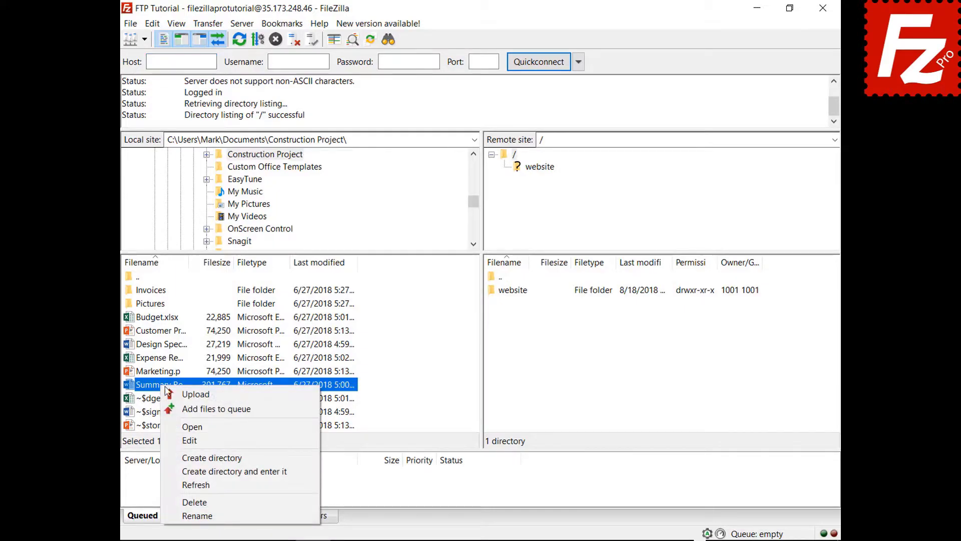
click(195, 394)
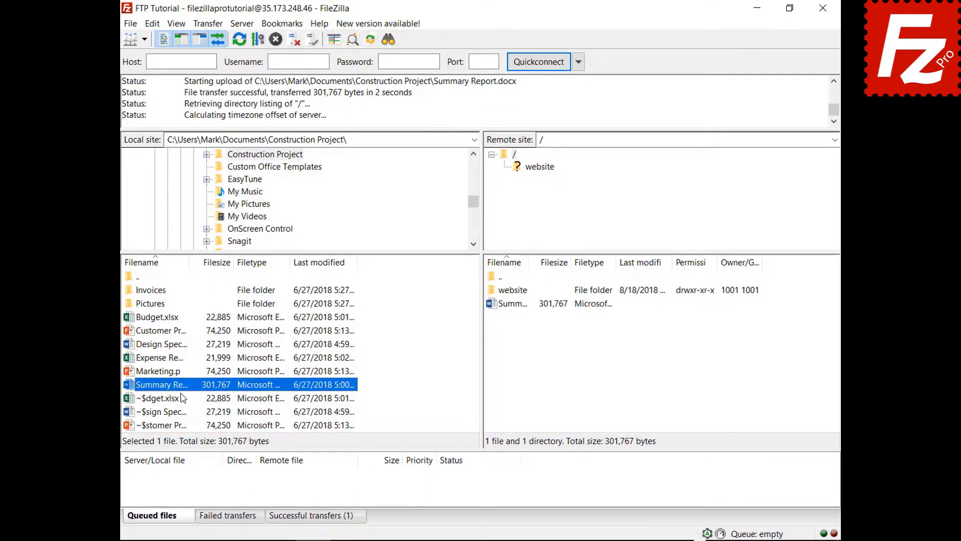
Add Budget.xlsx and the Invoices folder to the queue, then process the queue
right_click(162, 317)
click(179, 341)
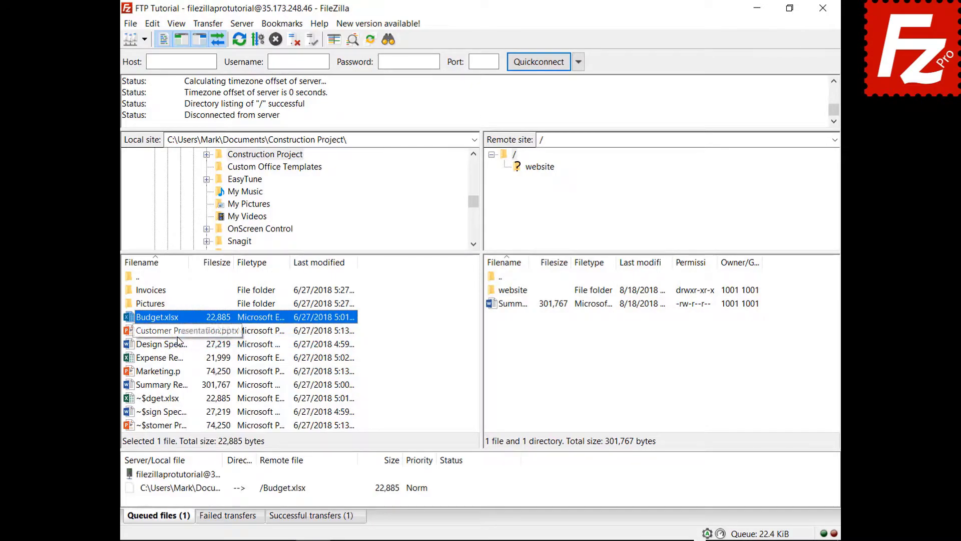
right_click(160, 290)
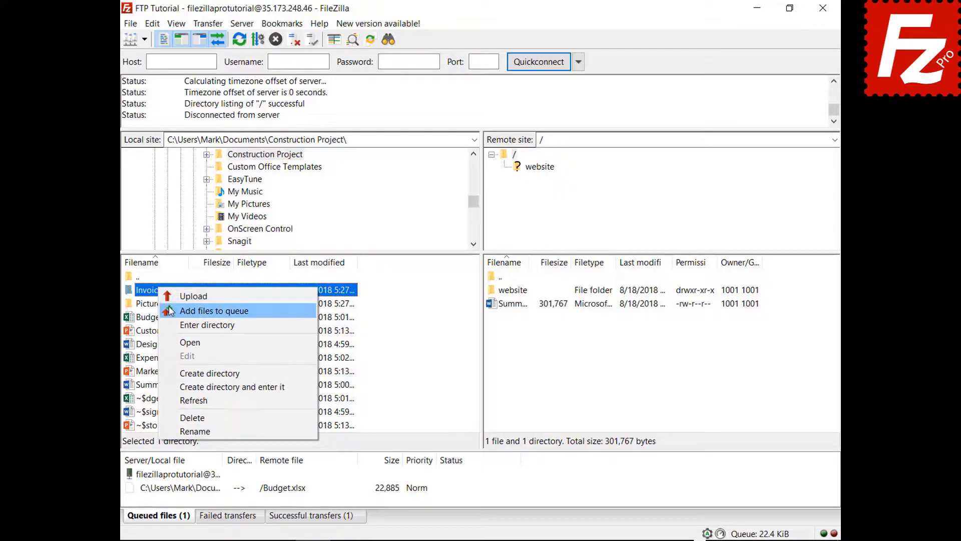
click(171, 311)
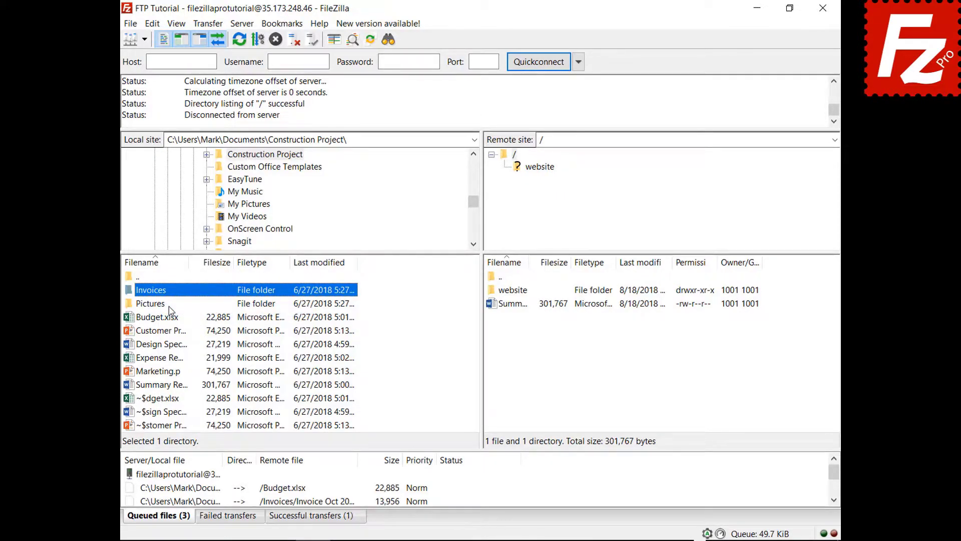
right_click(184, 474)
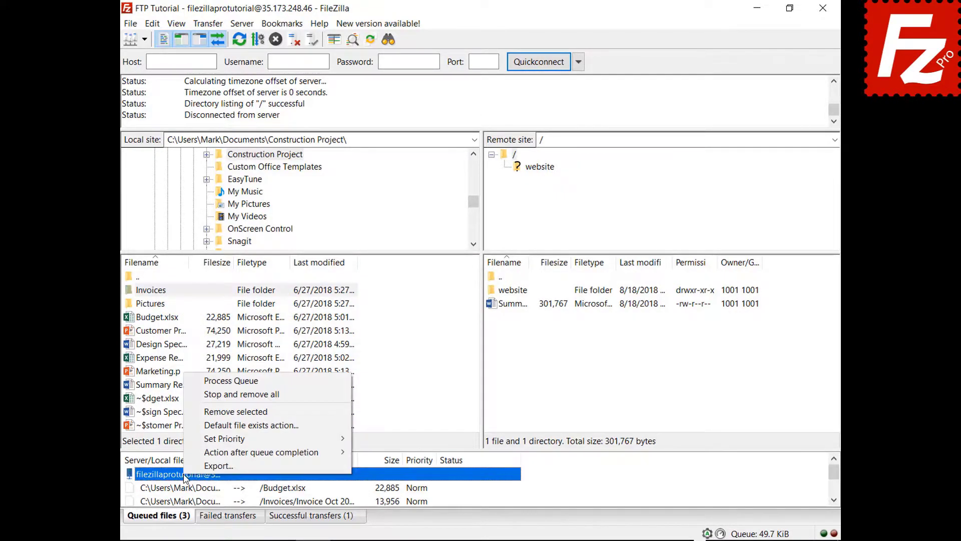
click(208, 383)
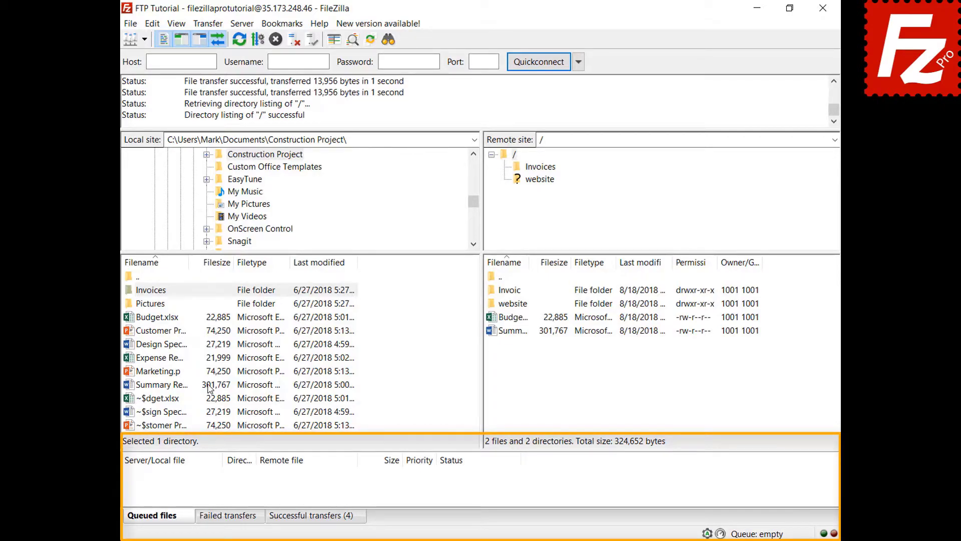
Add Design Specs.docx and Expense Report.xlsx to the transfer queue
right_click(167, 346)
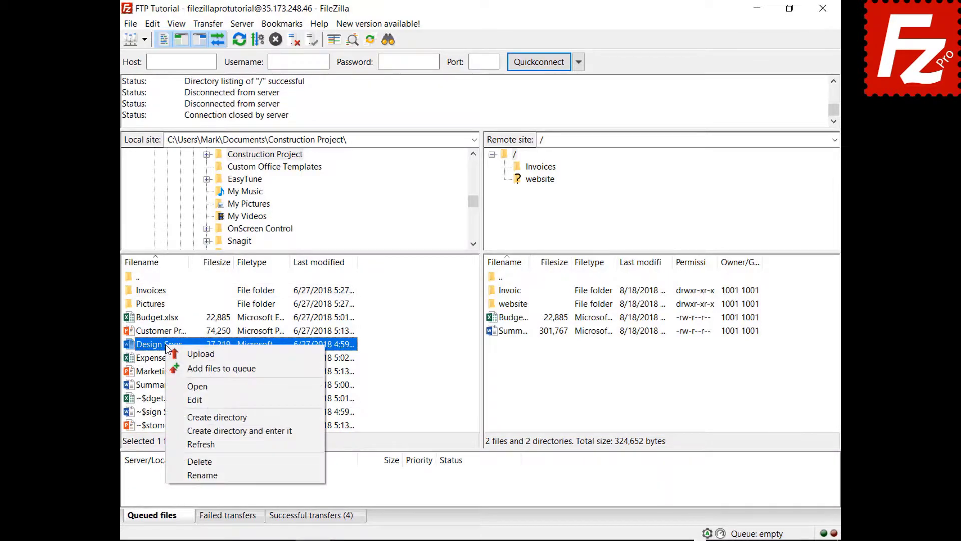
click(187, 368)
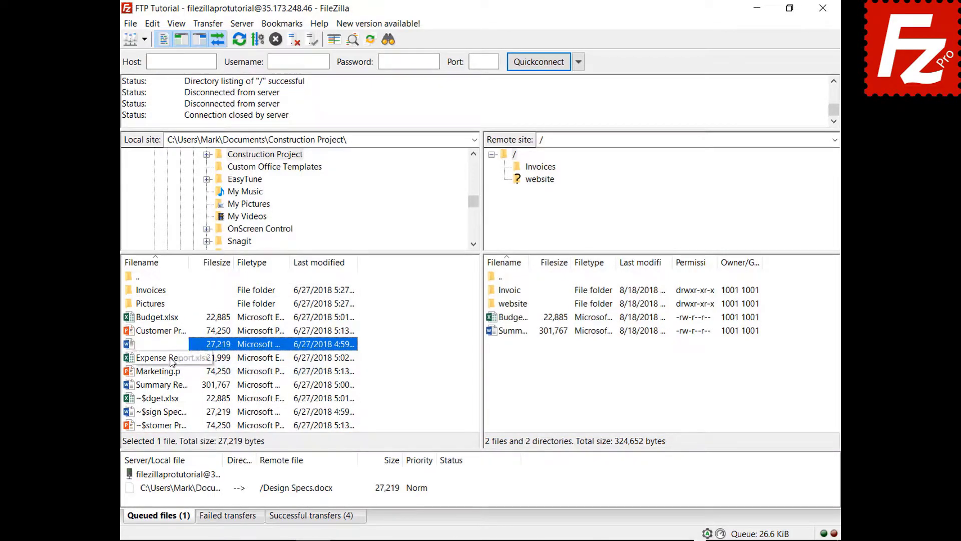
right_click(172, 359)
click(187, 380)
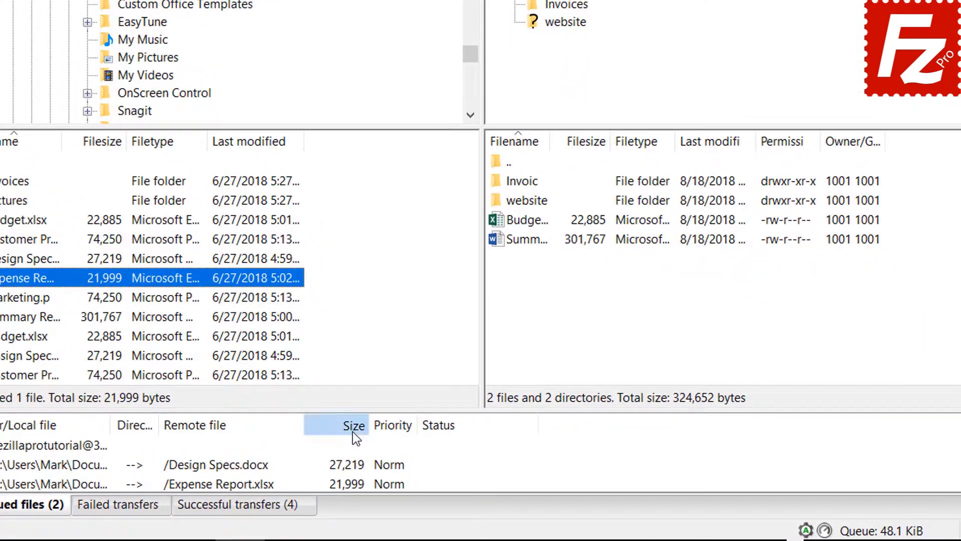
Sort the queue by size, give Expense Report Highest priority, and process the queue
click(352, 431)
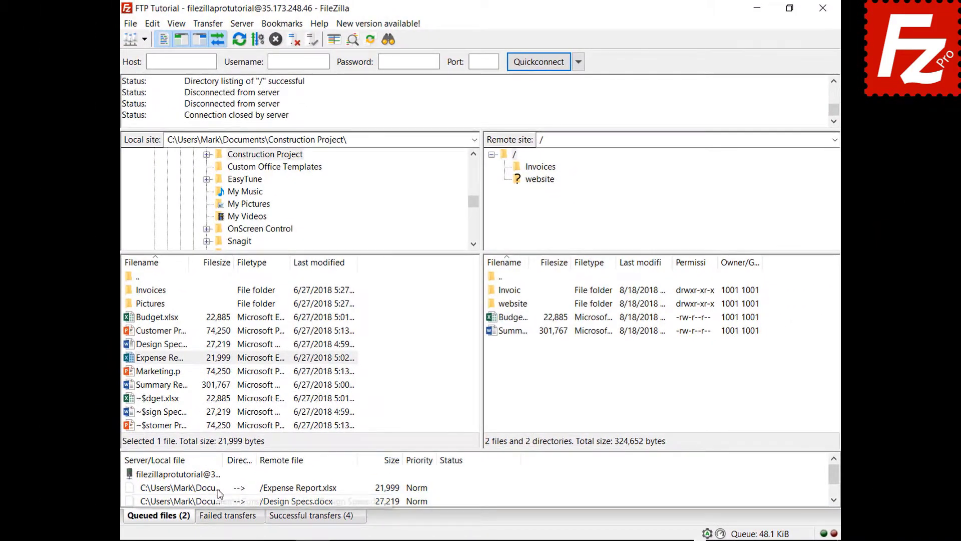
right_click(218, 488)
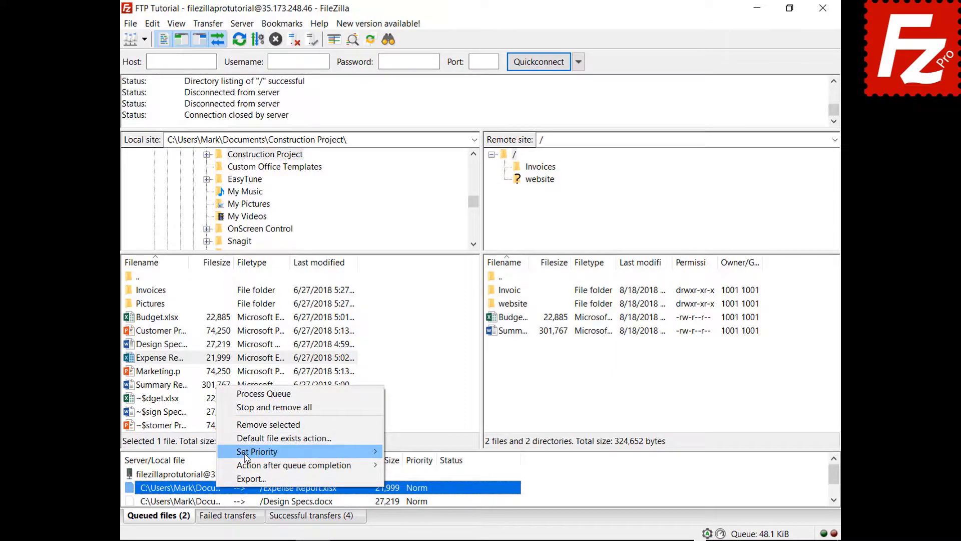
mouse_move(244, 456)
click(408, 452)
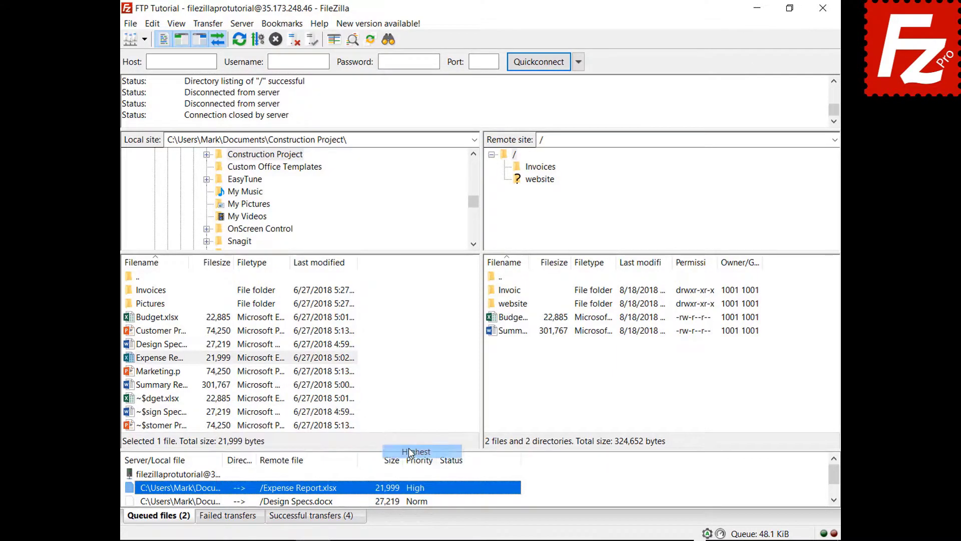
right_click(203, 475)
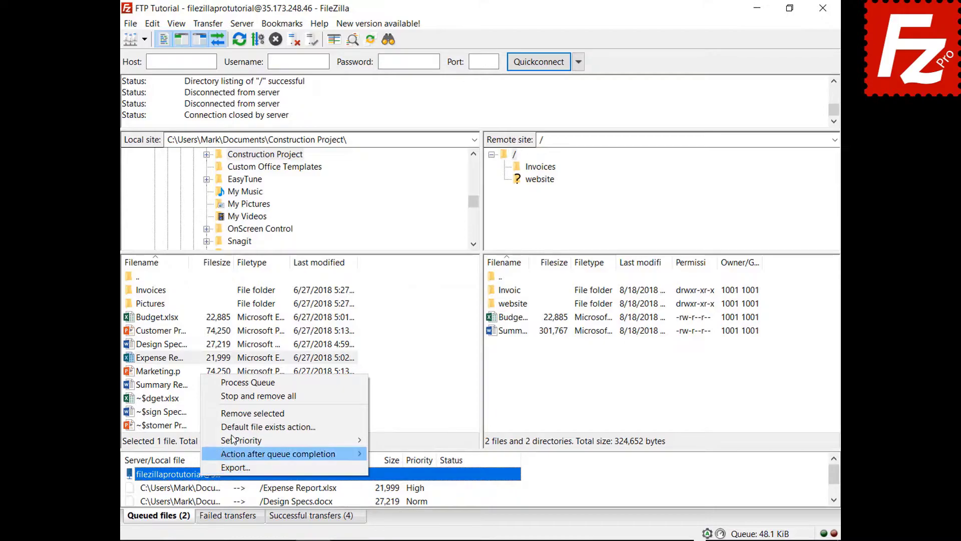
click(257, 383)
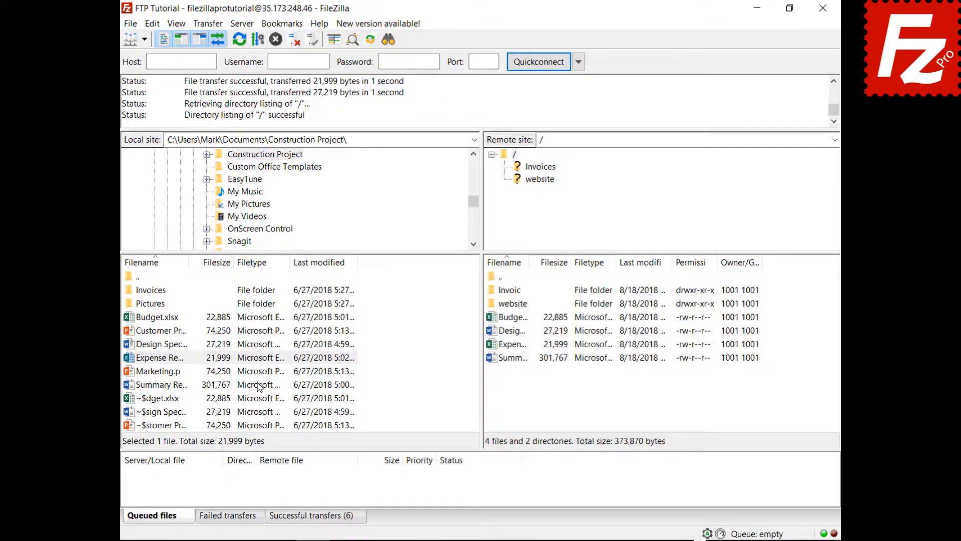
Queue Budget.xlsx and check the default file exists action in Settings without changing it
right_click(173, 317)
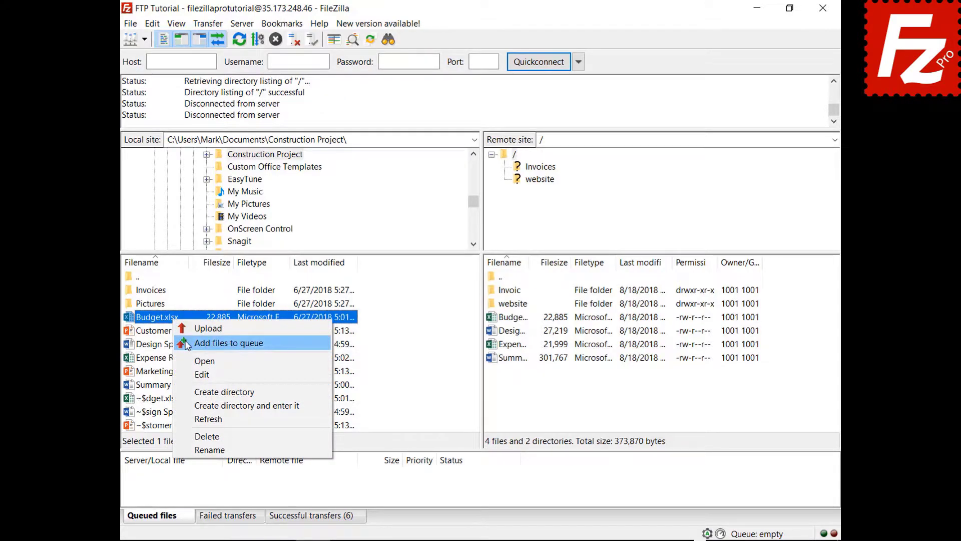
click(187, 345)
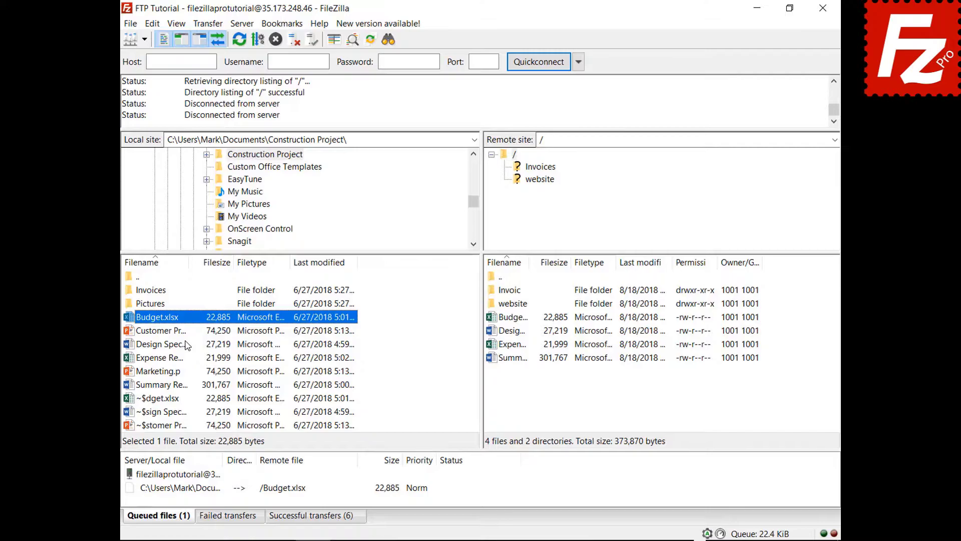
click(153, 23)
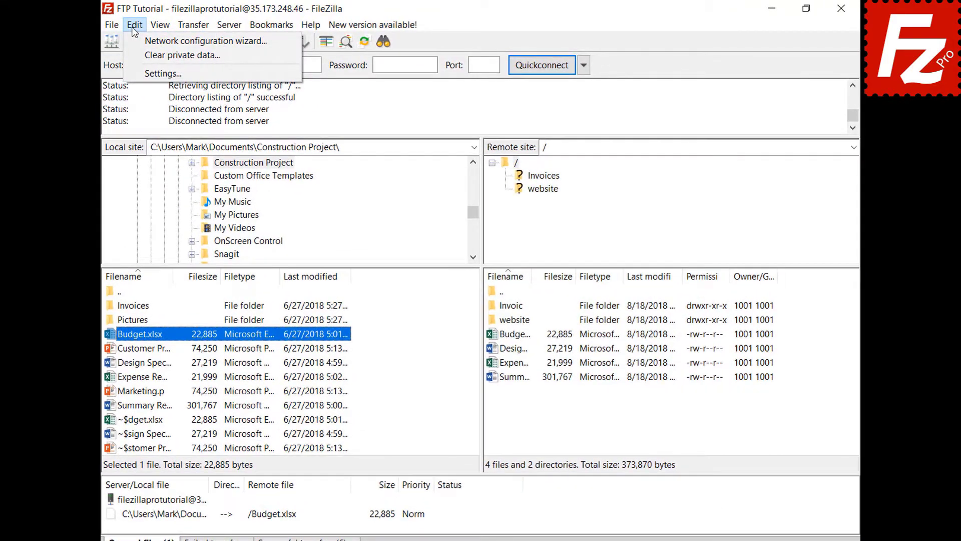
click(133, 70)
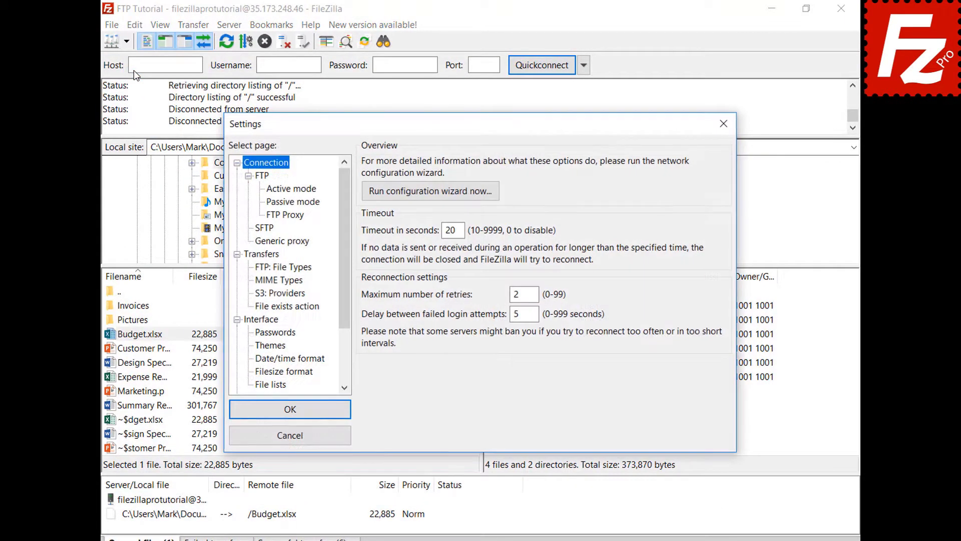
click(301, 308)
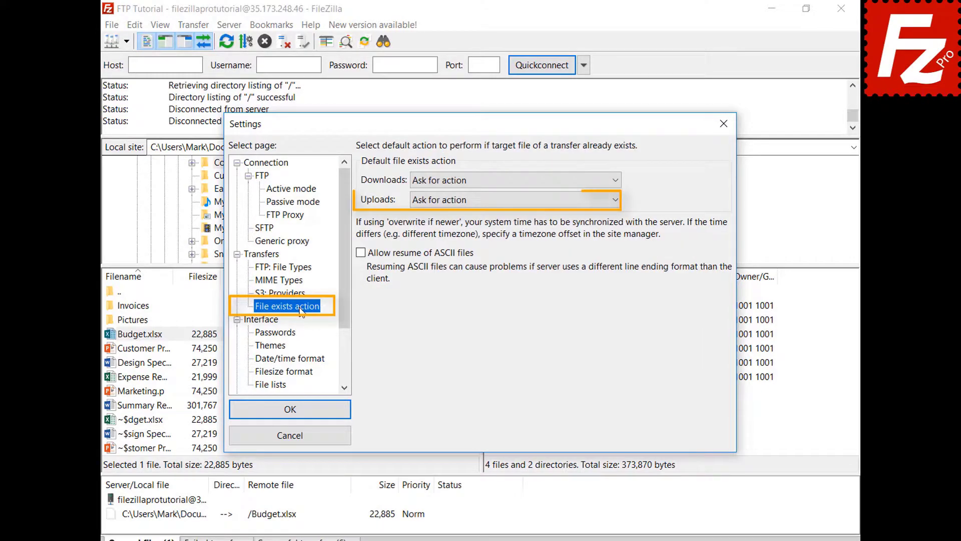
click(305, 437)
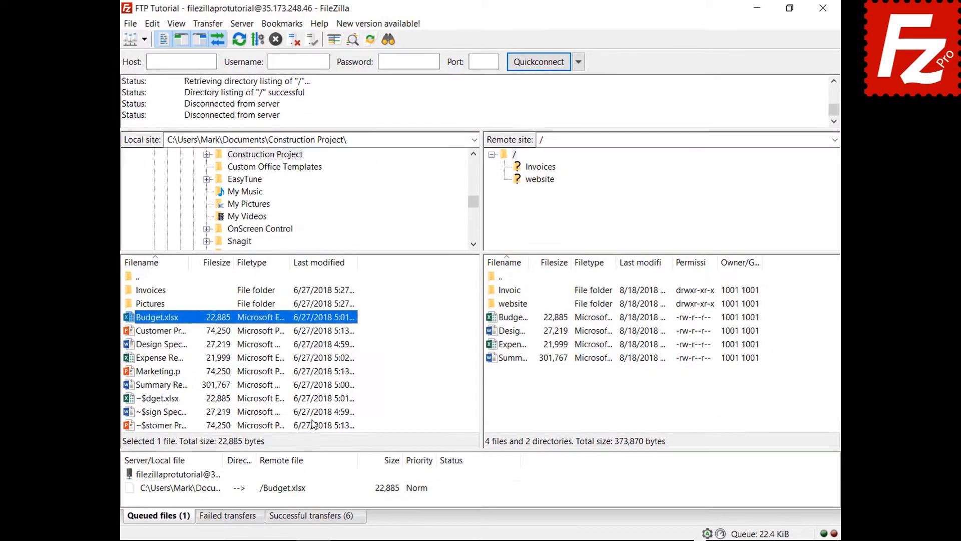
Set the queue's upload file-exists action to Overwrite file, then process the queue
right_click(219, 494)
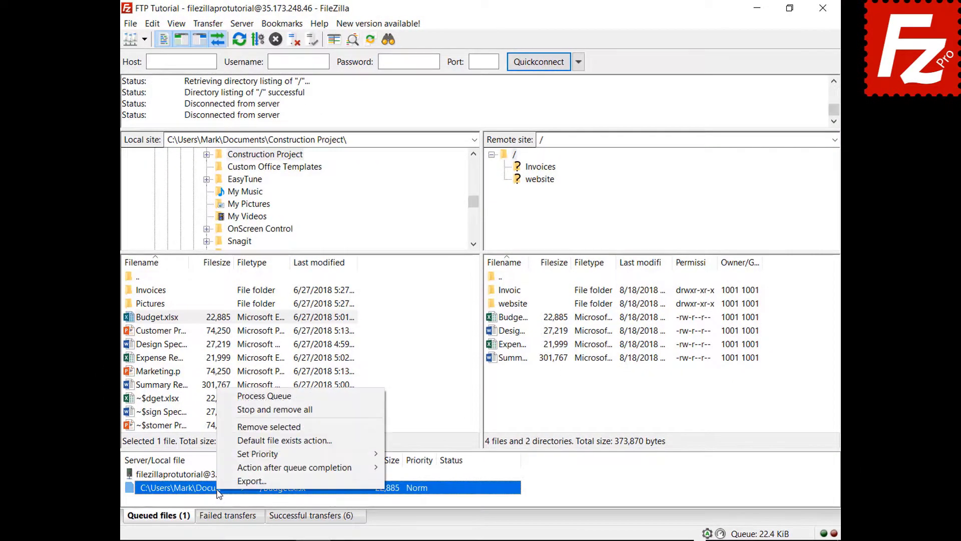
click(236, 441)
click(419, 463)
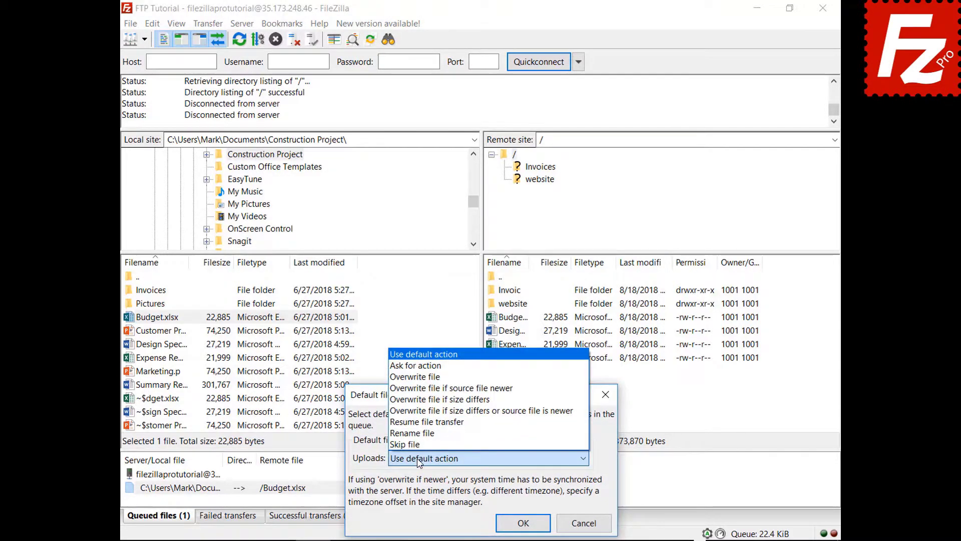
click(441, 377)
click(522, 525)
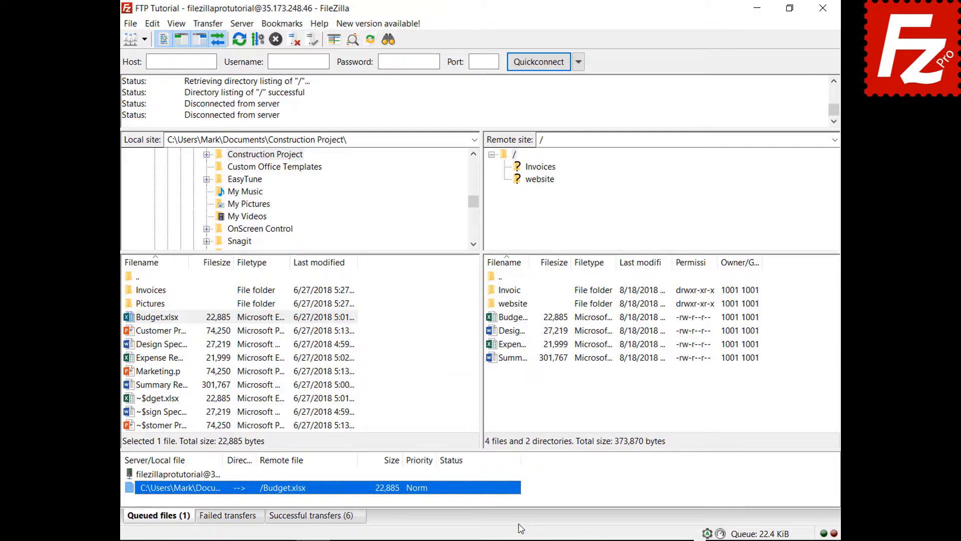
right_click(182, 476)
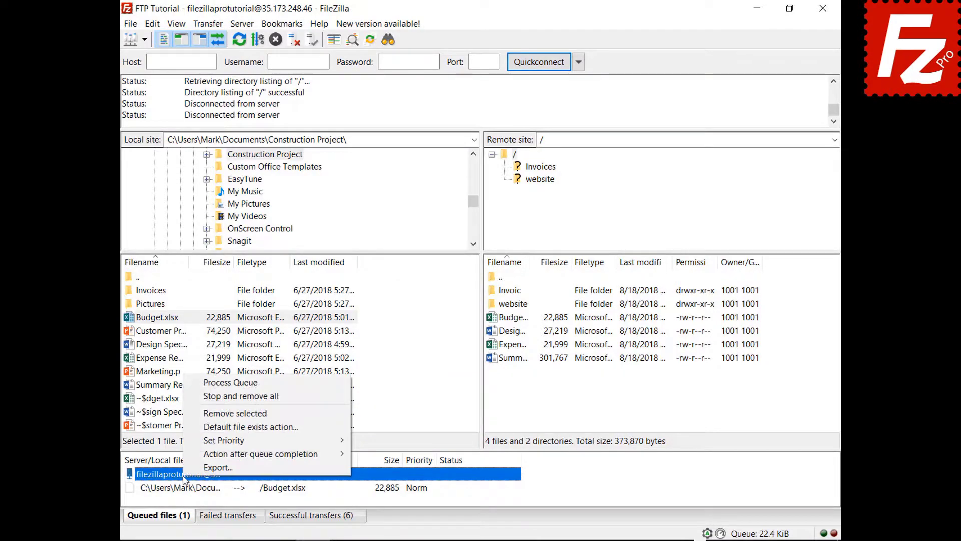
click(193, 383)
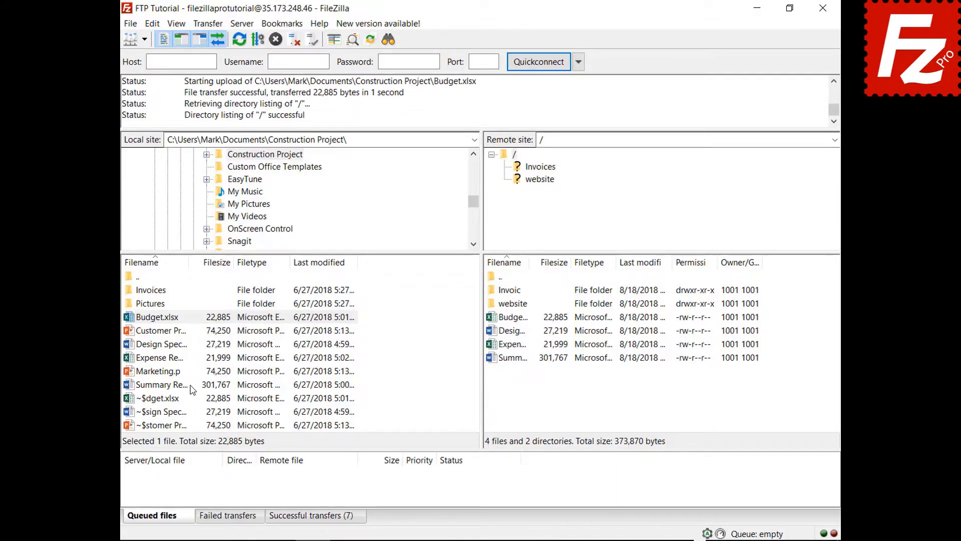
Queue Marketing.pptx and set the action after queue completion to Close FileZilla
right_click(162, 373)
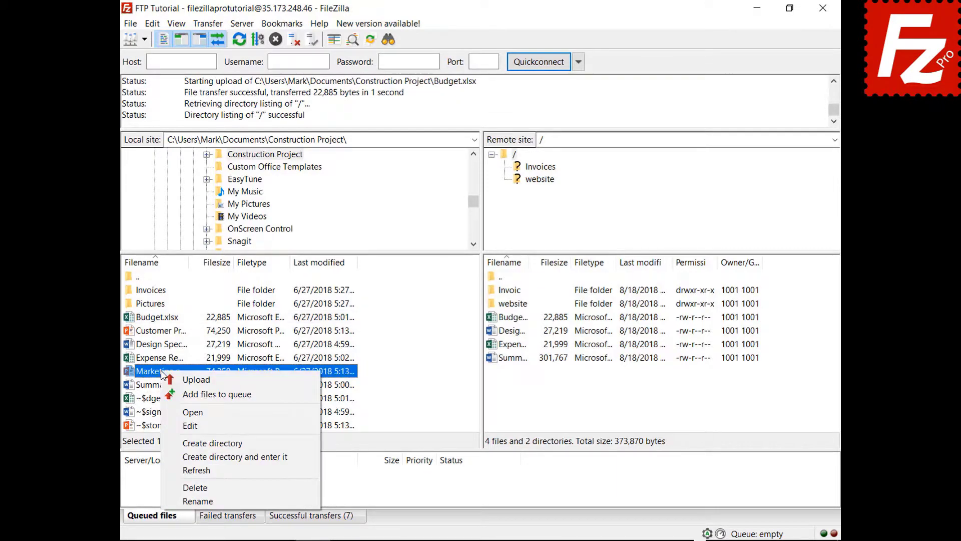
click(173, 395)
right_click(191, 491)
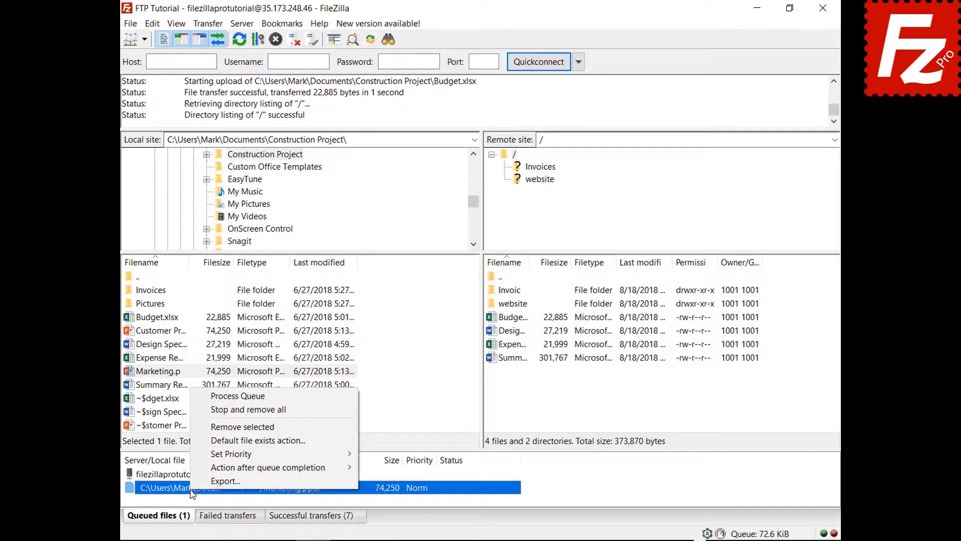
mouse_move(194, 467)
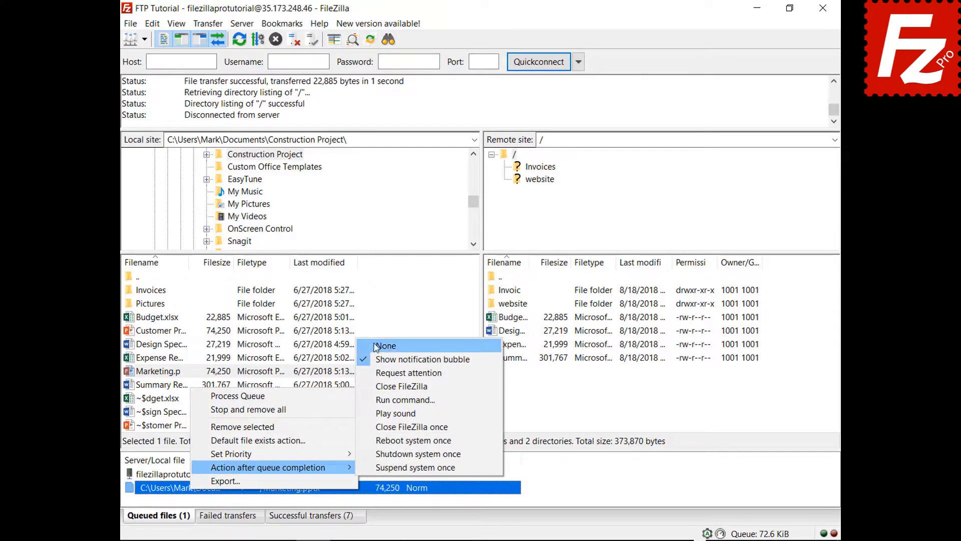
click(374, 387)
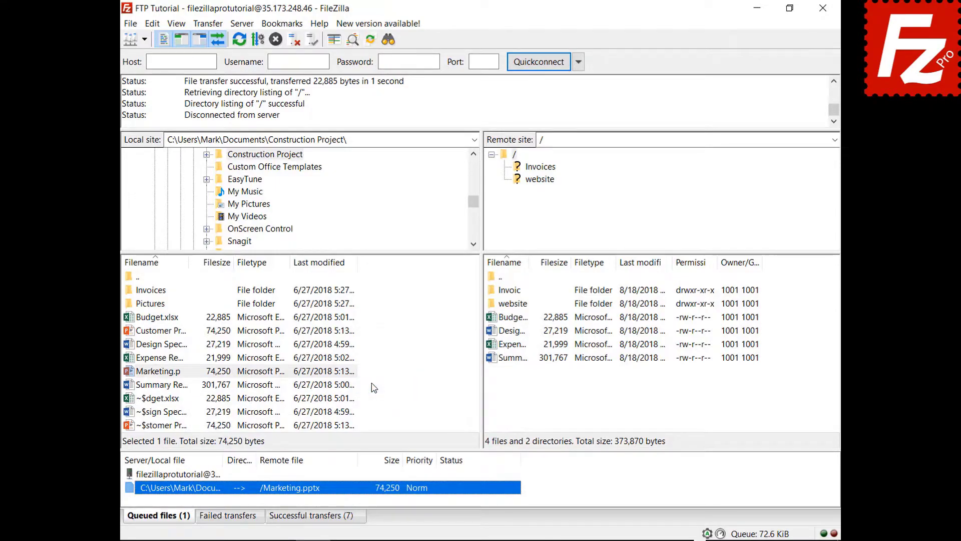
Process the queue so Marketing.pptx uploads, then reopen FileZilla Pro from the desktop
right_click(197, 475)
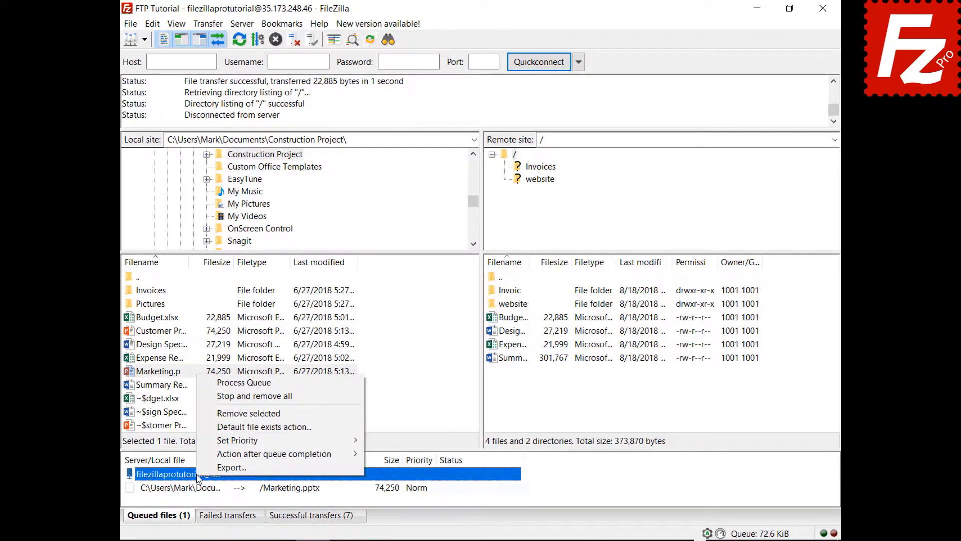
click(228, 386)
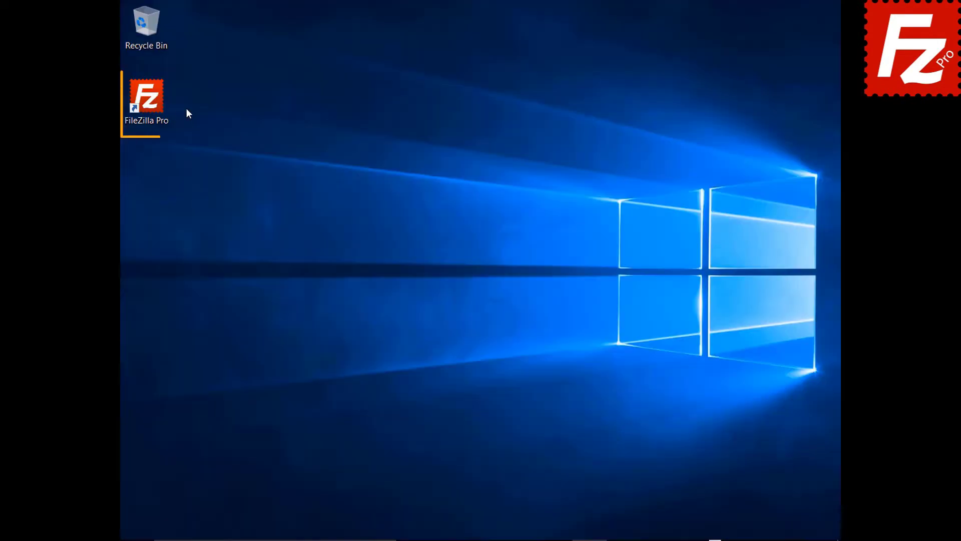
double_click(152, 104)
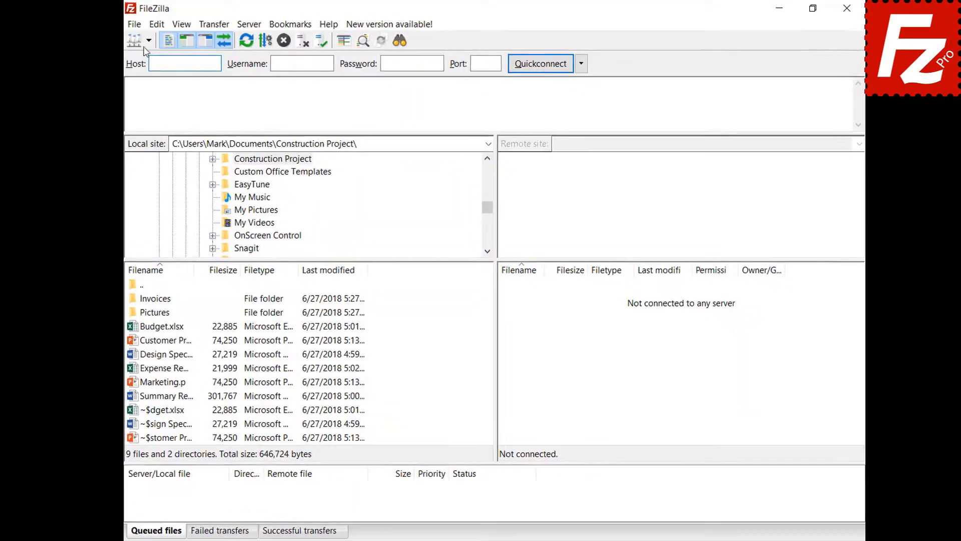
Connect to FTP Tutorial and add the local Pictures folder to the queue
click(149, 40)
click(163, 62)
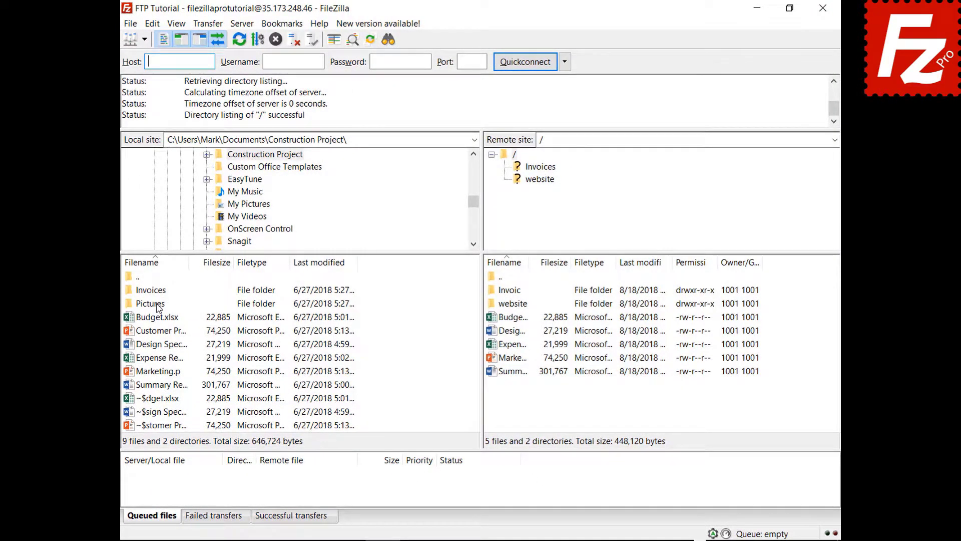
right_click(158, 307)
click(190, 324)
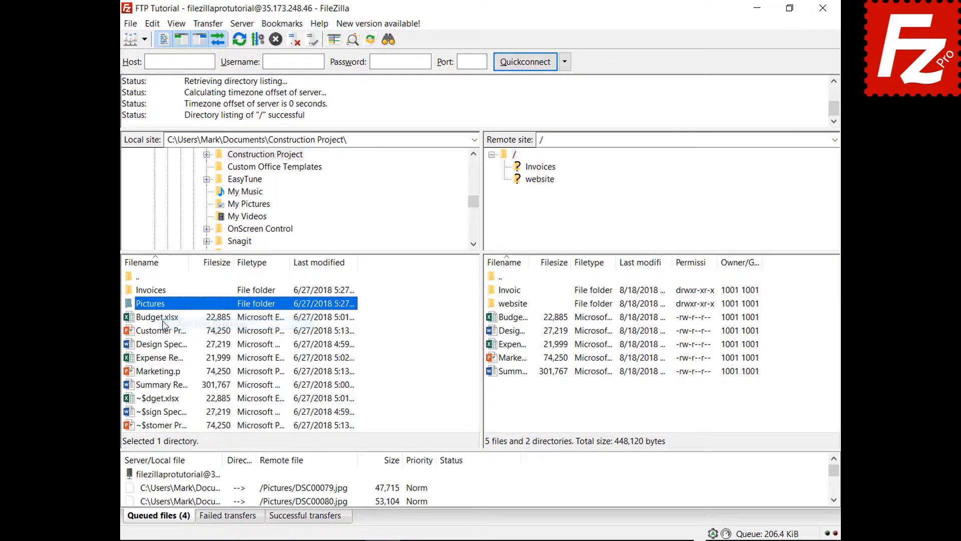
Close and reopen FileZilla, then process the saved queue to upload the pictures
click(823, 8)
double_click(159, 106)
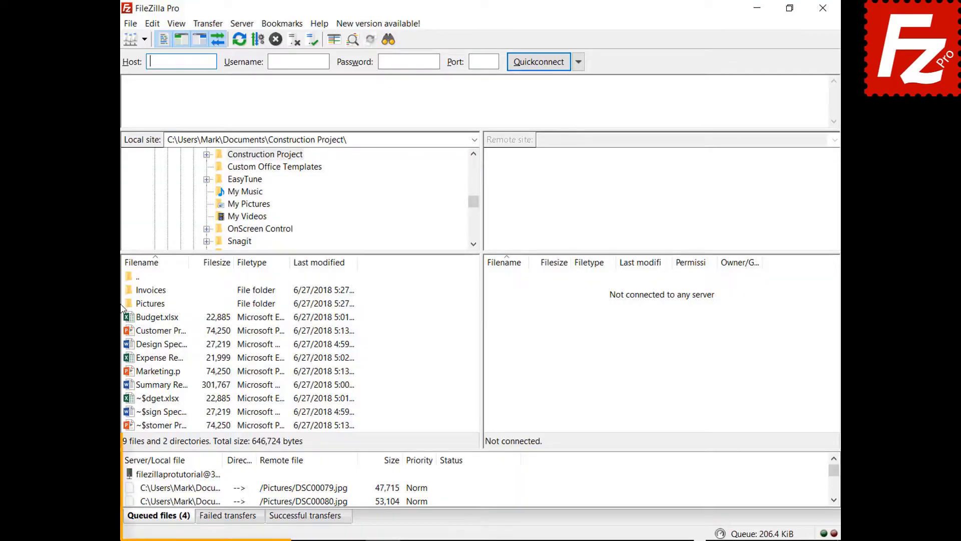
right_click(190, 476)
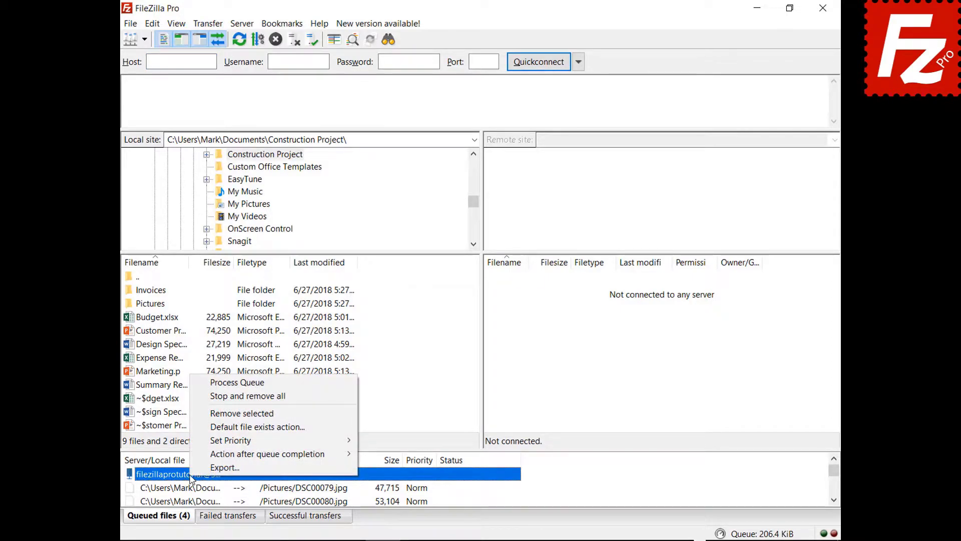
click(211, 384)
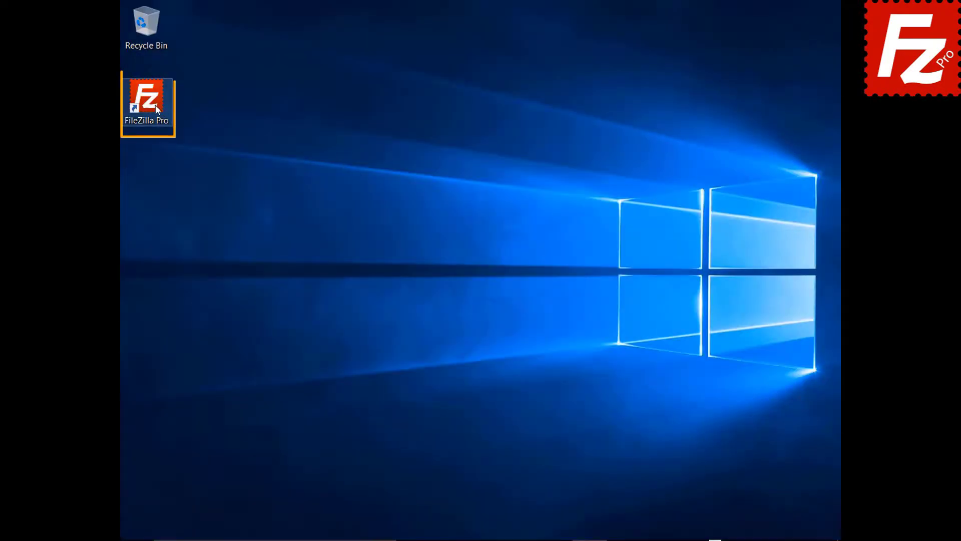
Relaunch FileZilla Pro and reconnect to the FTP Tutorial site
double_click(153, 107)
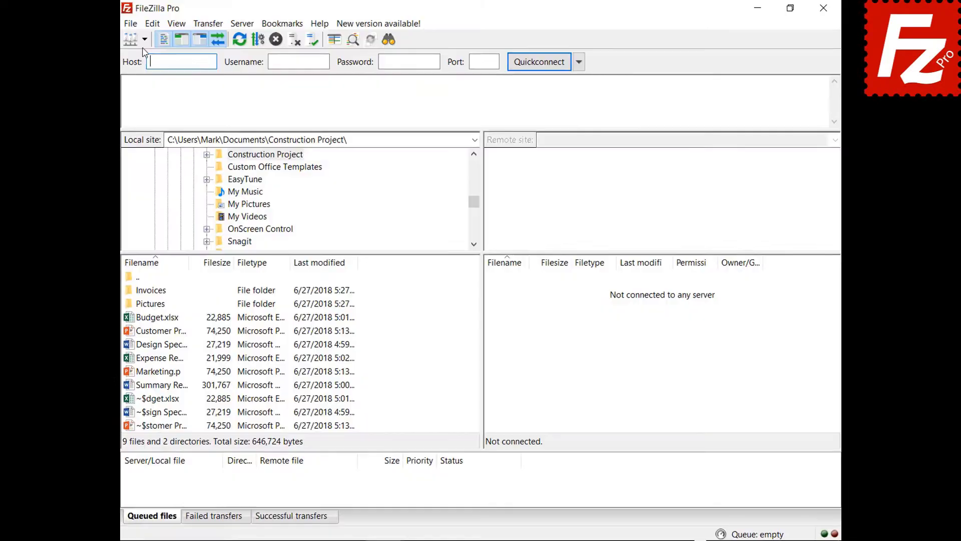
click(145, 40)
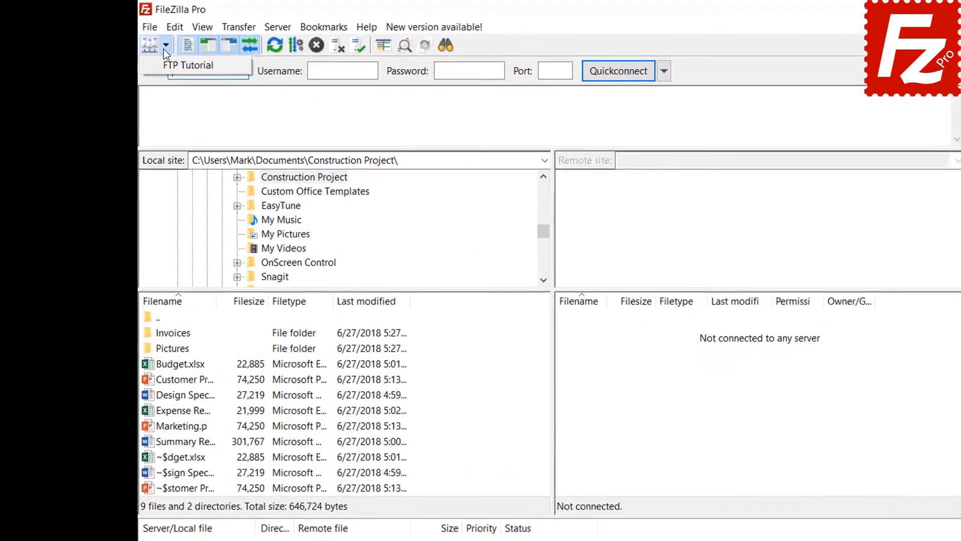
click(173, 68)
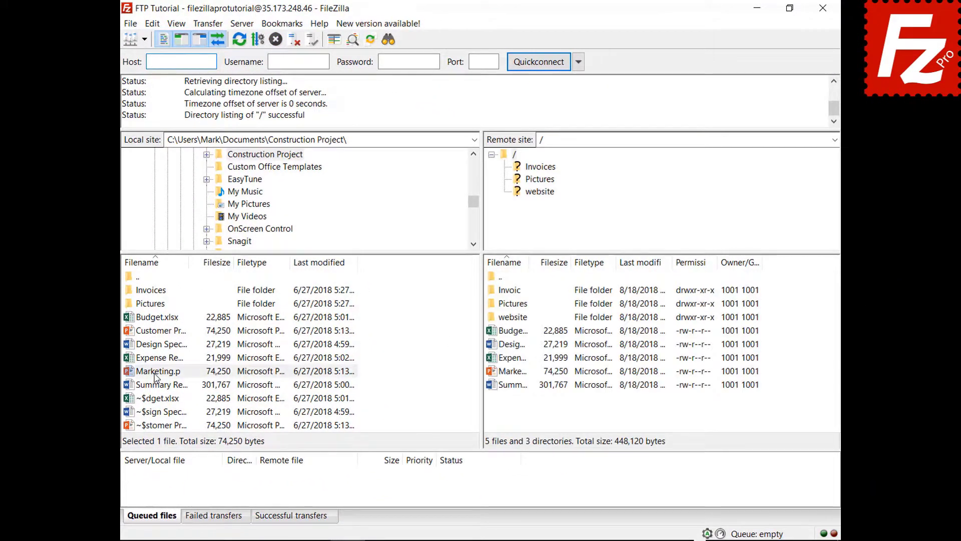
Queue Marketing.pptx, stop and remove all queued transfers, then relaunch FileZilla Pro
right_click(154, 375)
click(163, 397)
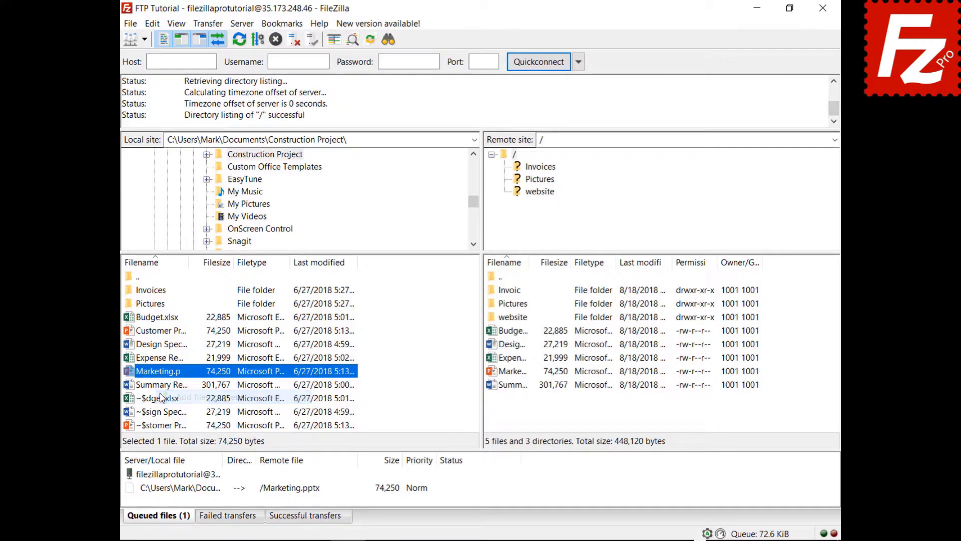
right_click(192, 496)
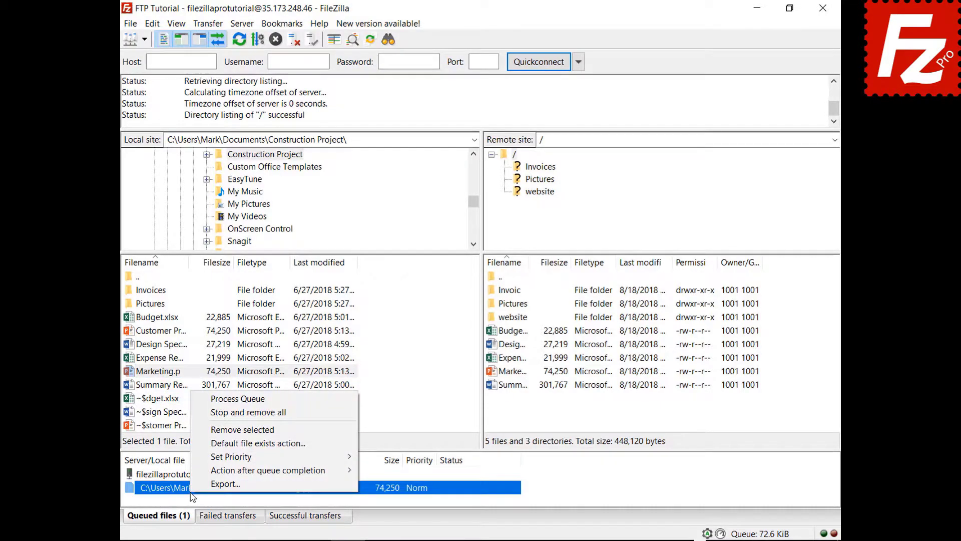
click(213, 412)
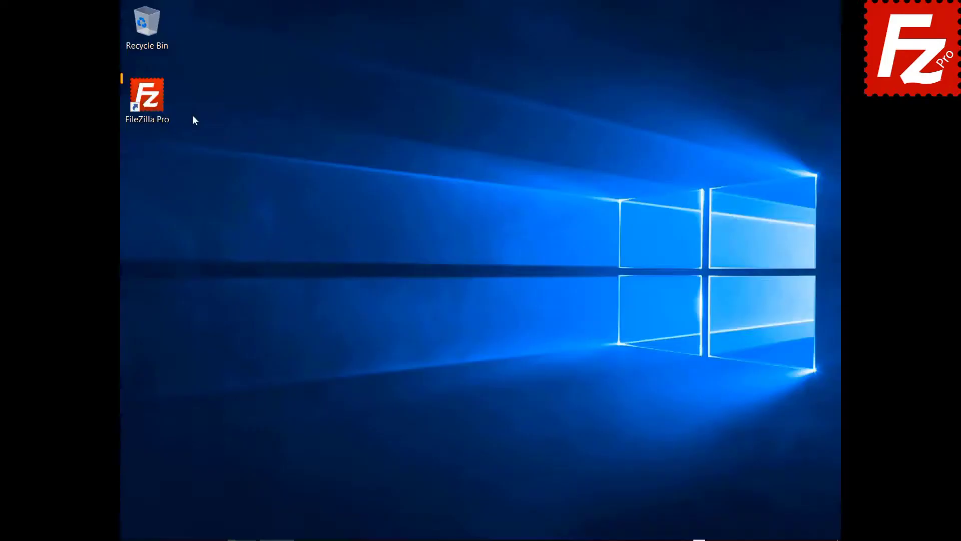
double_click(158, 95)
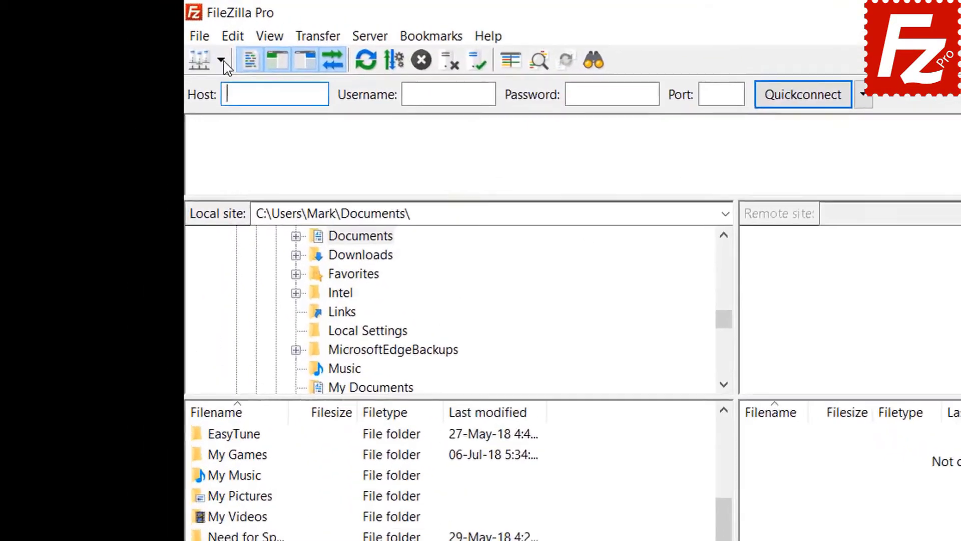
Connect to FTP Tutorial and open the website folder on both local and remote sides
click(144, 39)
click(261, 97)
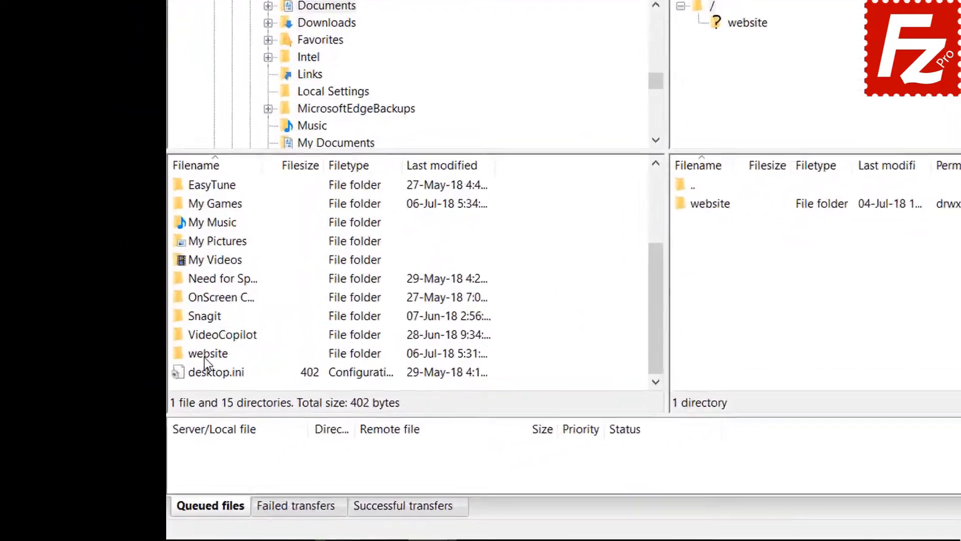
double_click(204, 354)
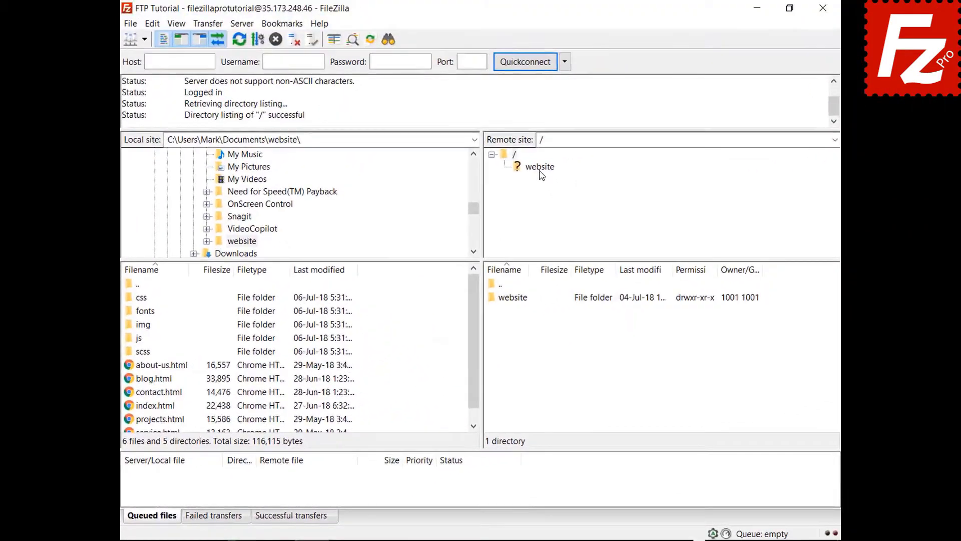
click(550, 169)
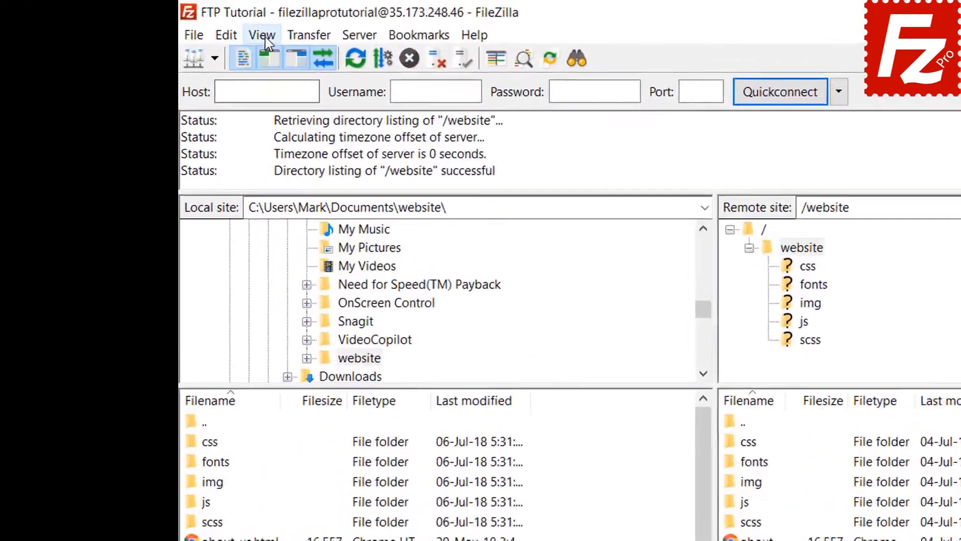
Enable directory comparison from the View menu
click(176, 24)
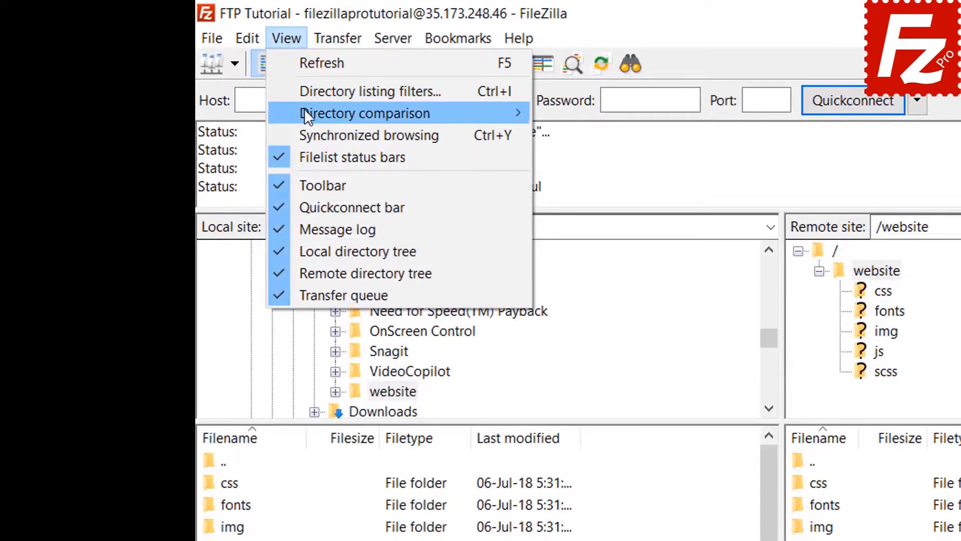
mouse_move(339, 116)
click(551, 112)
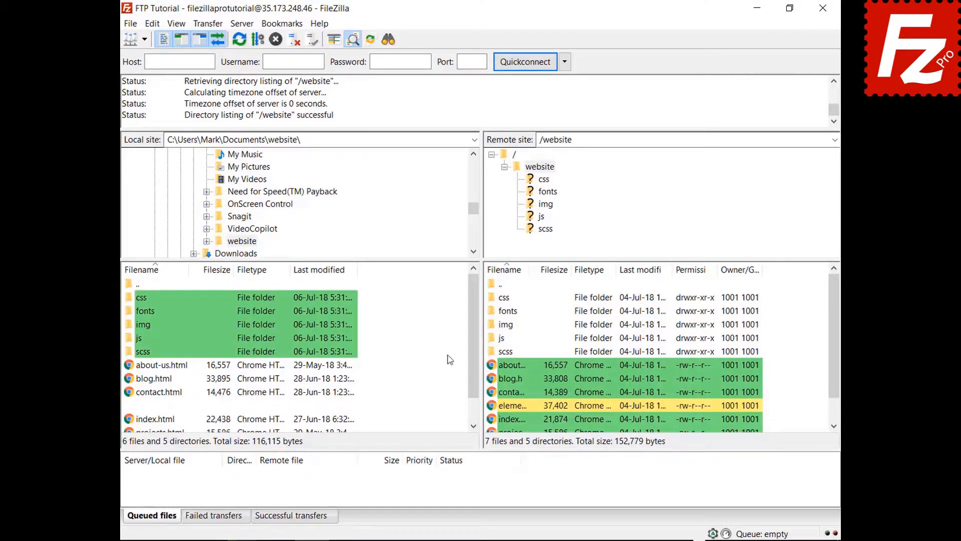
Switch directory comparison to Compare filesize
drag(478, 323, 474, 369)
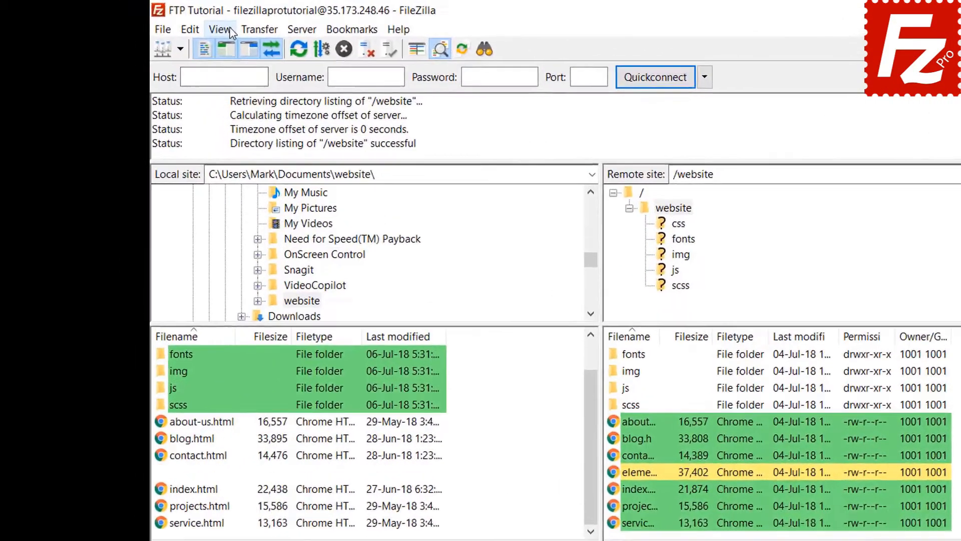
click(179, 24)
mouse_move(268, 94)
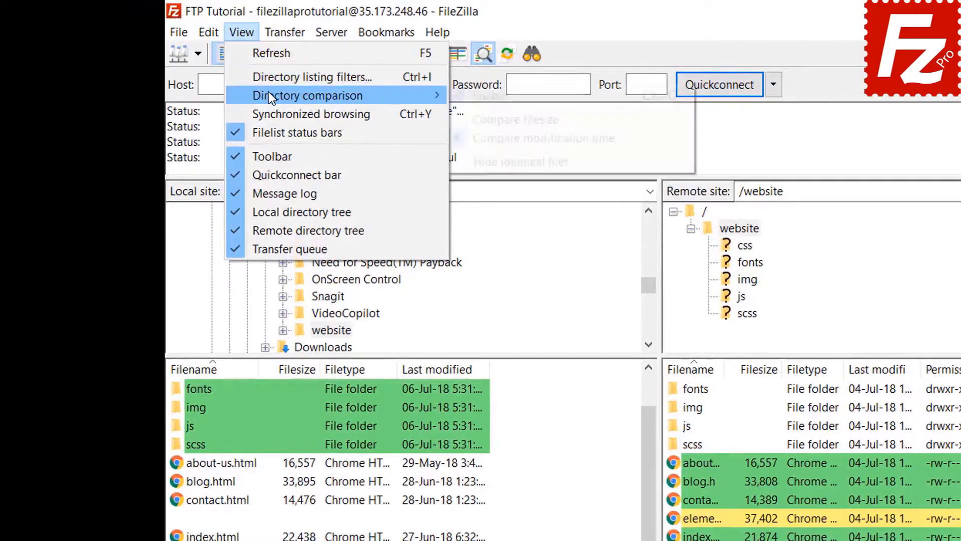
click(511, 119)
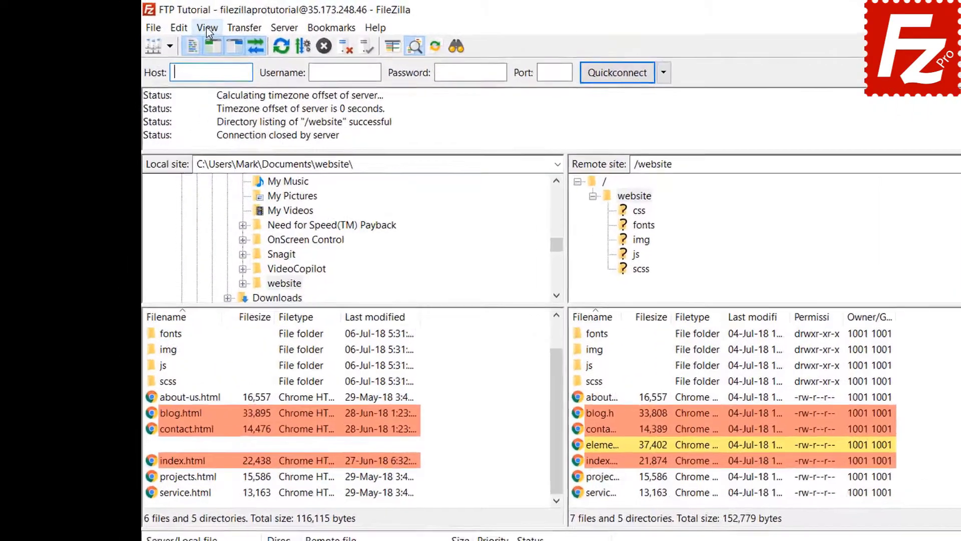
Turn on synchronized browsing and select the local css folder
click(176, 23)
click(276, 117)
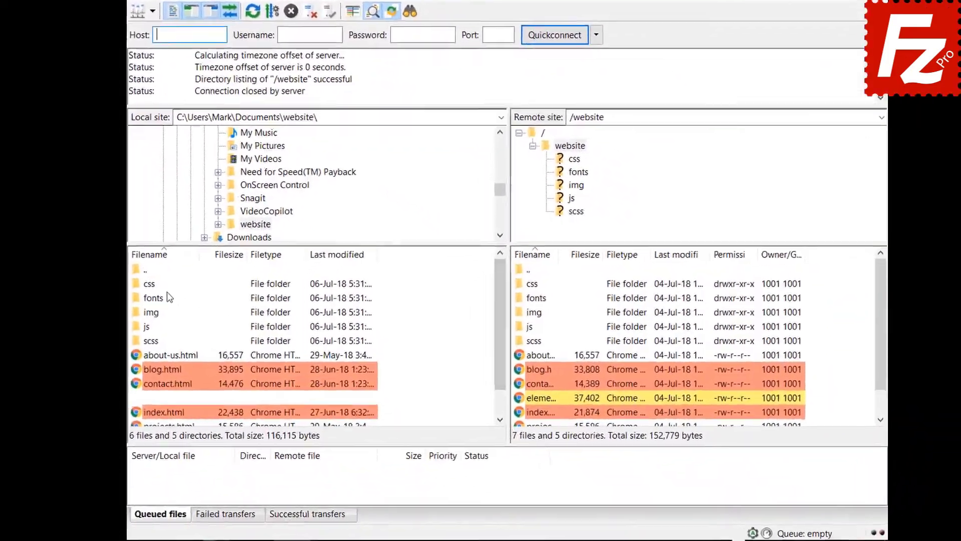
click(149, 311)
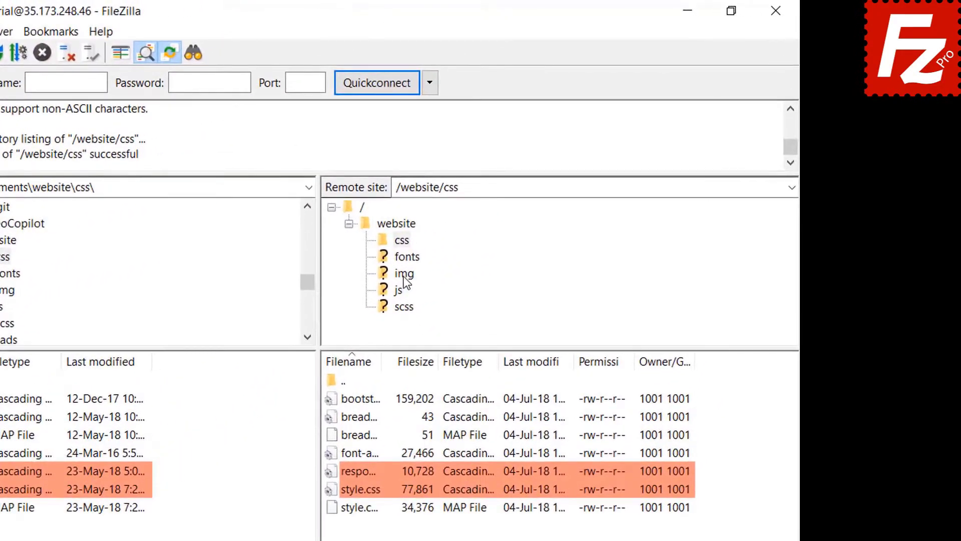
Enter the img folder, then relaunch FileZilla Pro from its desktop shortcut
click(483, 234)
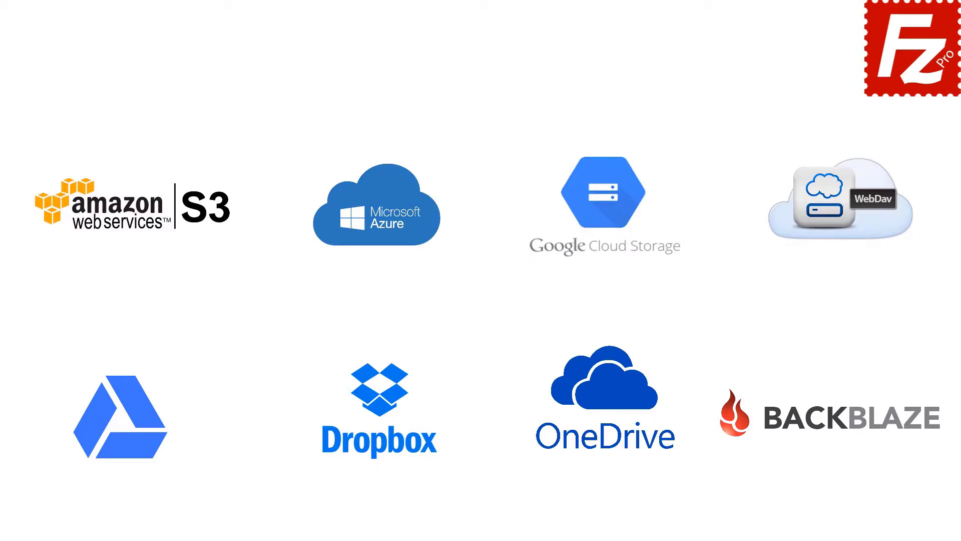
double_click(154, 101)
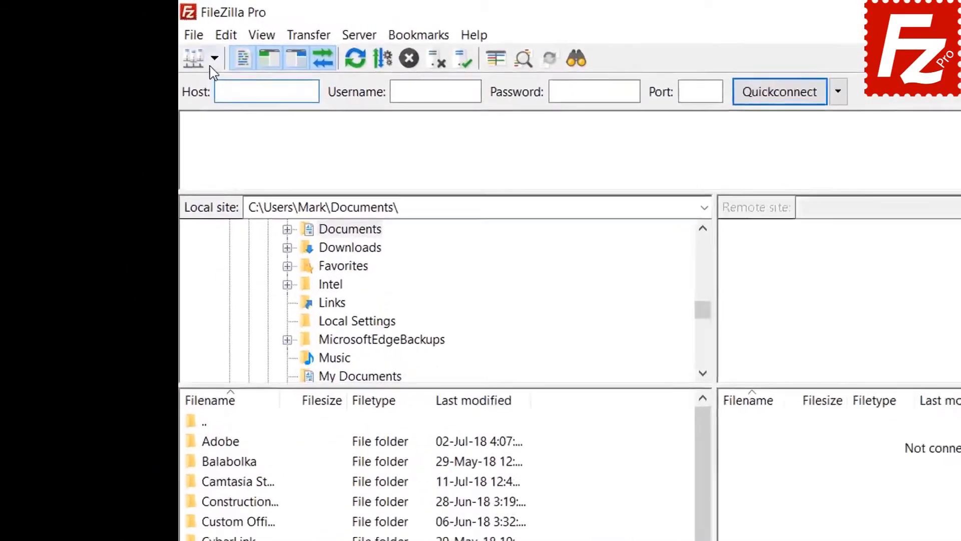
Connect to FTP Tutorial and open the local and remote Construction Project folders
click(146, 40)
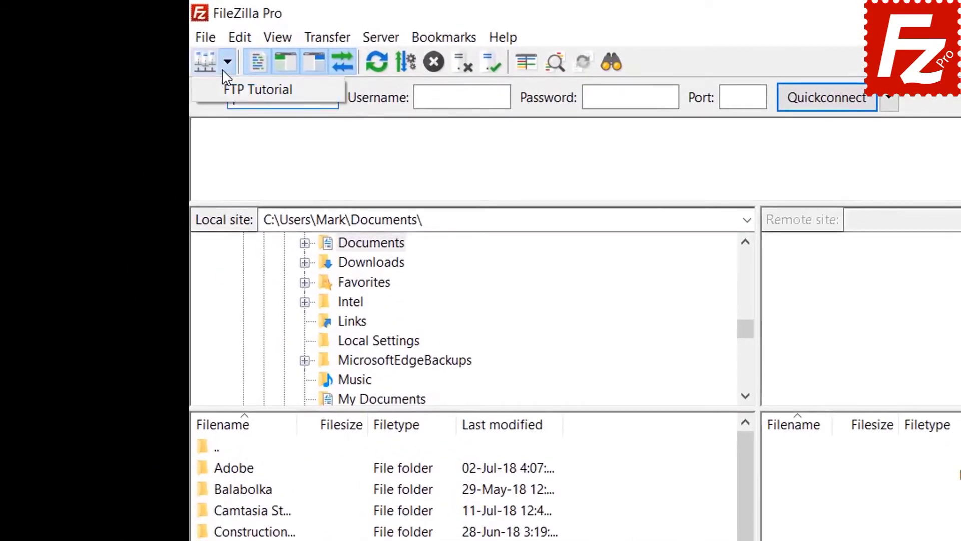
click(150, 54)
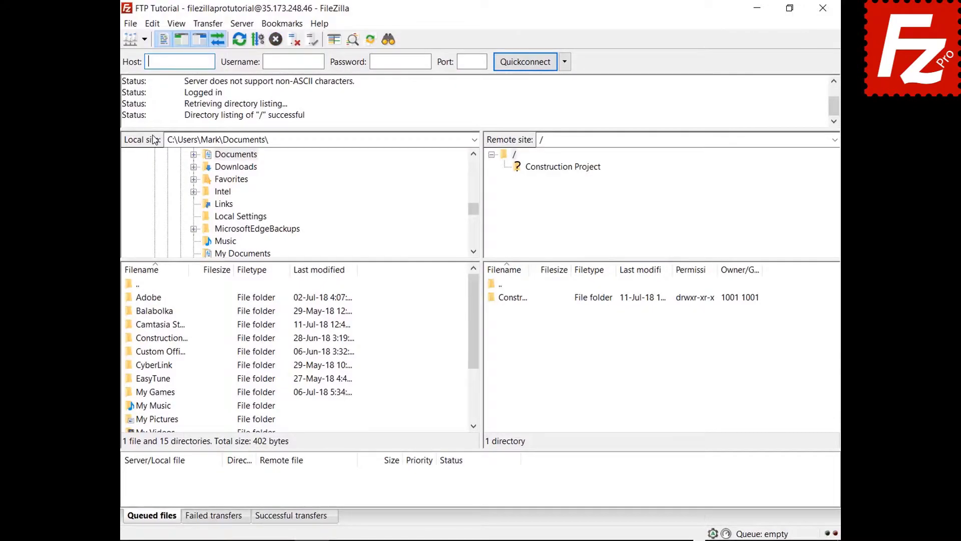
double_click(173, 339)
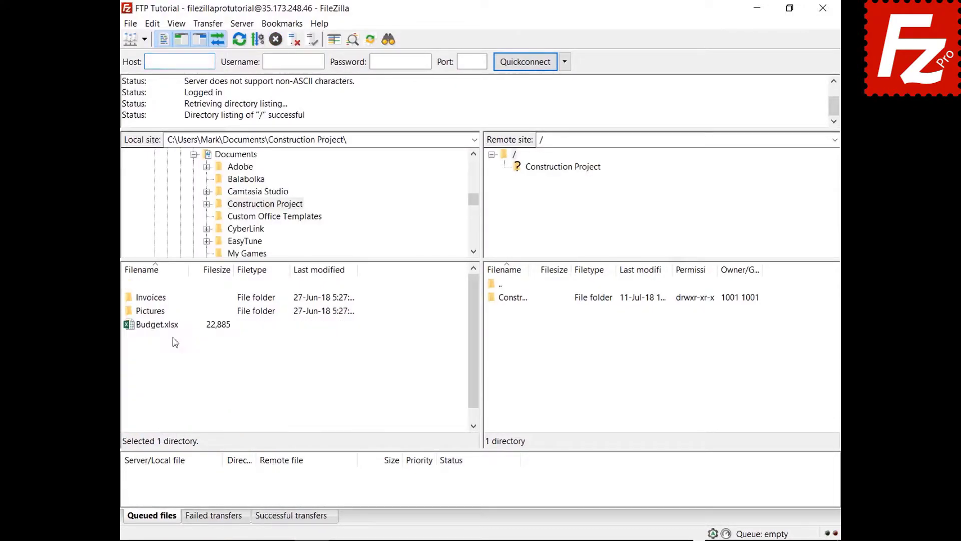
double_click(523, 300)
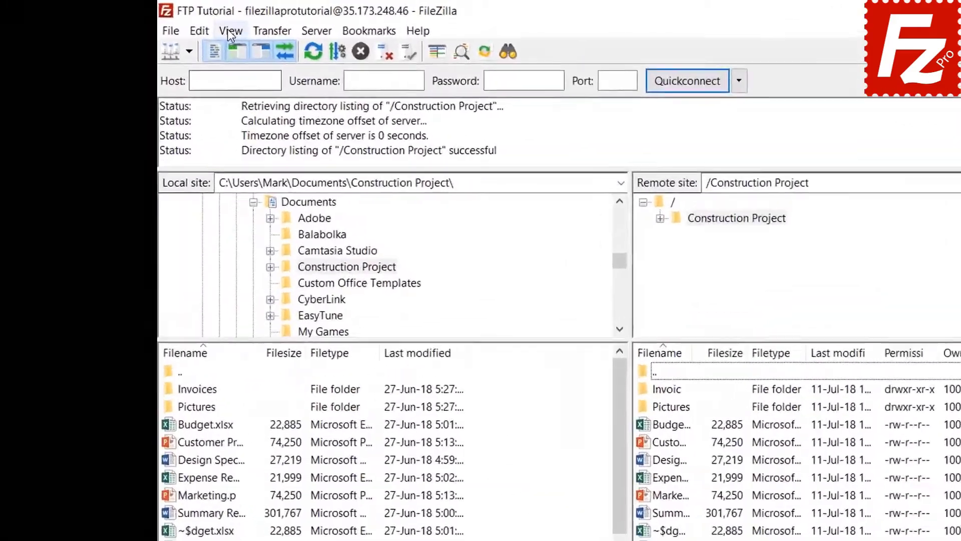
From View > Directory listing filters, add a new filter rule named 'Microsoft Office Temporaries'
click(176, 24)
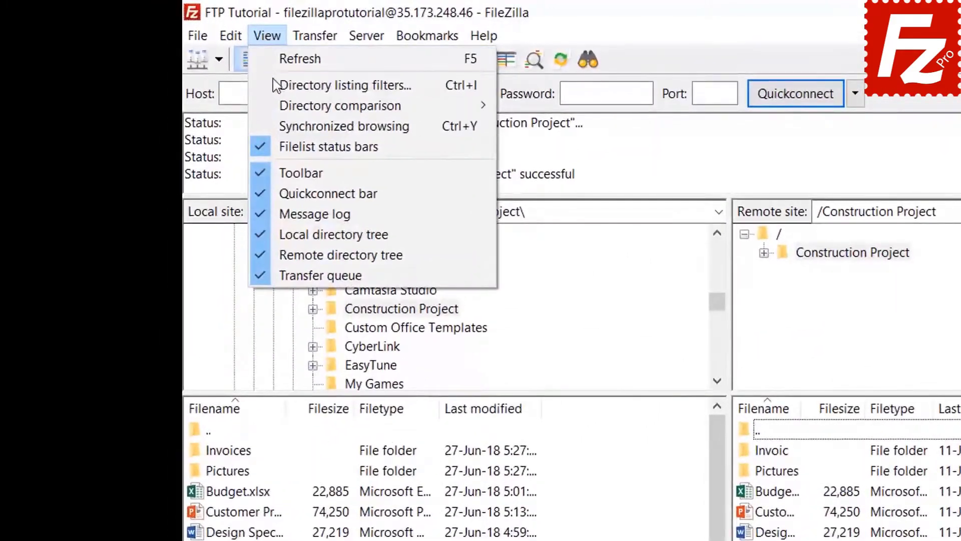
click(300, 85)
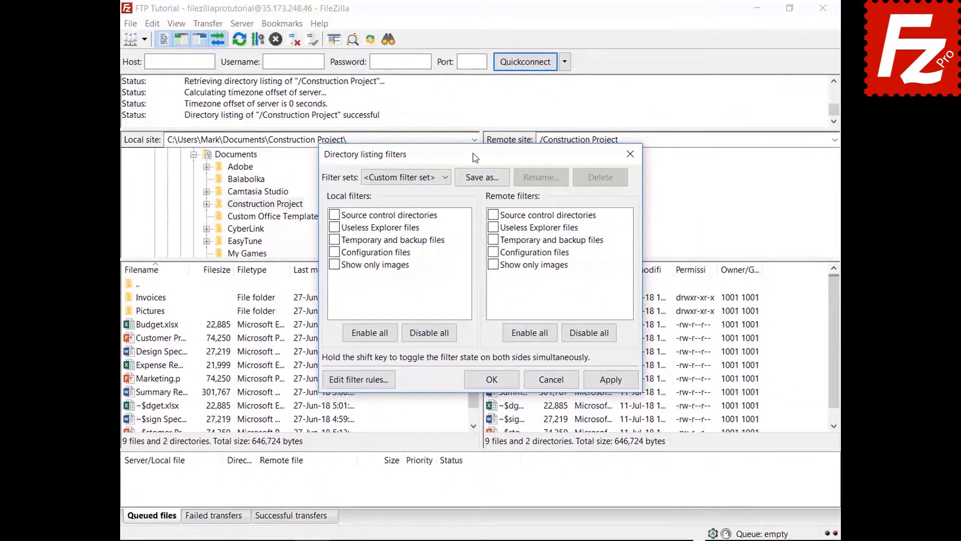
drag(475, 159, 473, 38)
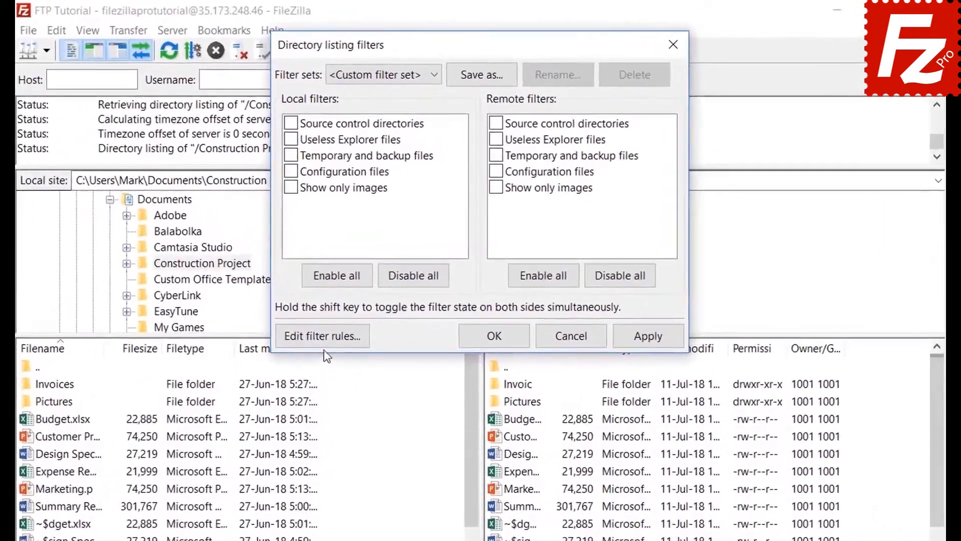
click(355, 261)
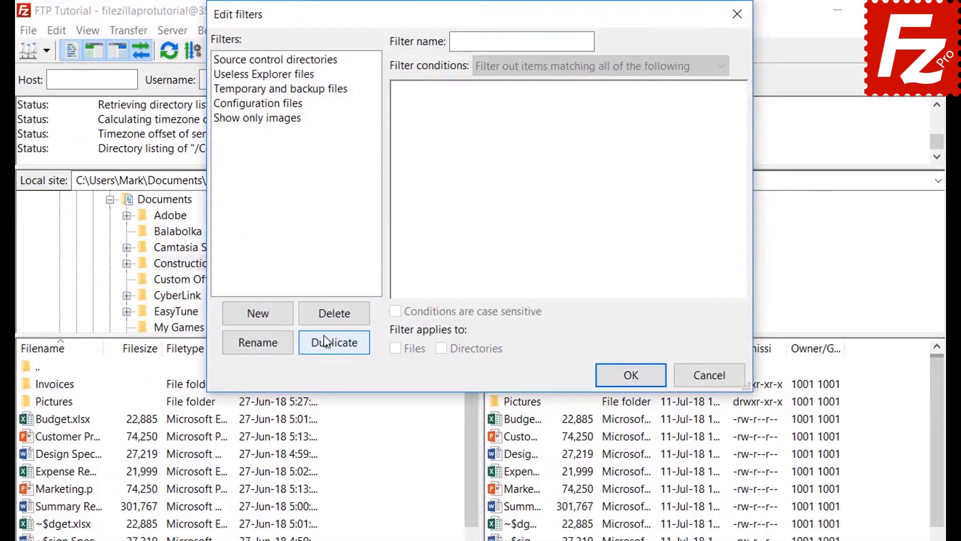
click(274, 317)
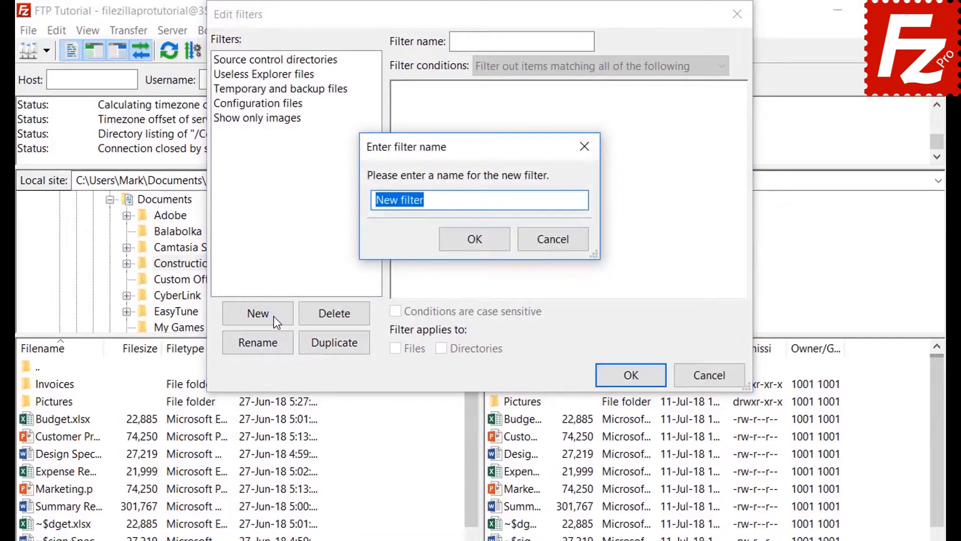
key(BackSpace)
text(Microsoft Office Temporaries)
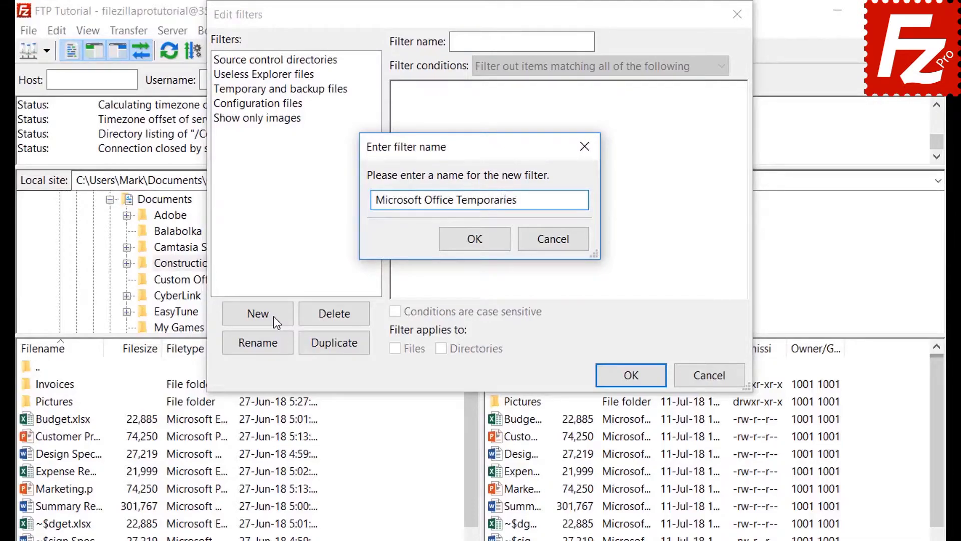
Confirm the filter name, keep all-conditions matching, and try the file size and attribute condition types
click(479, 241)
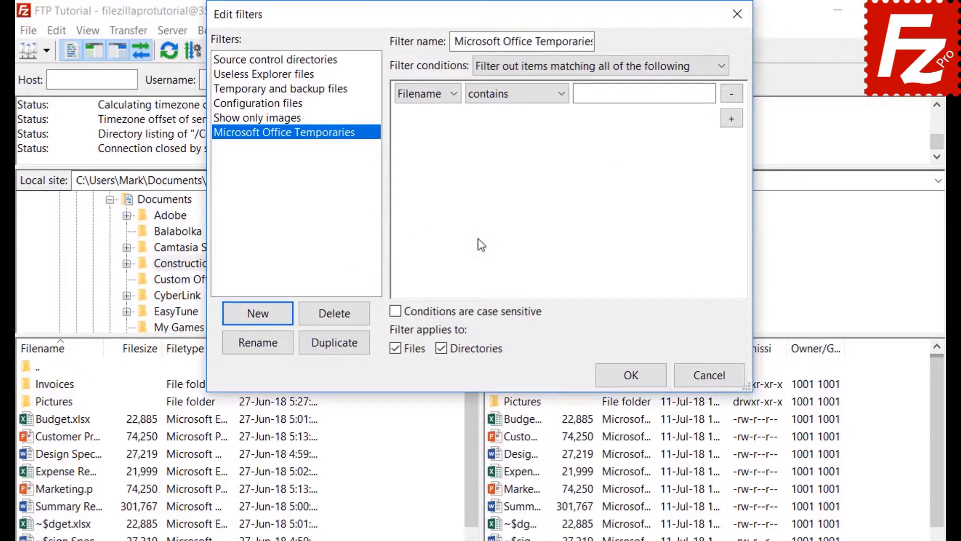
click(527, 66)
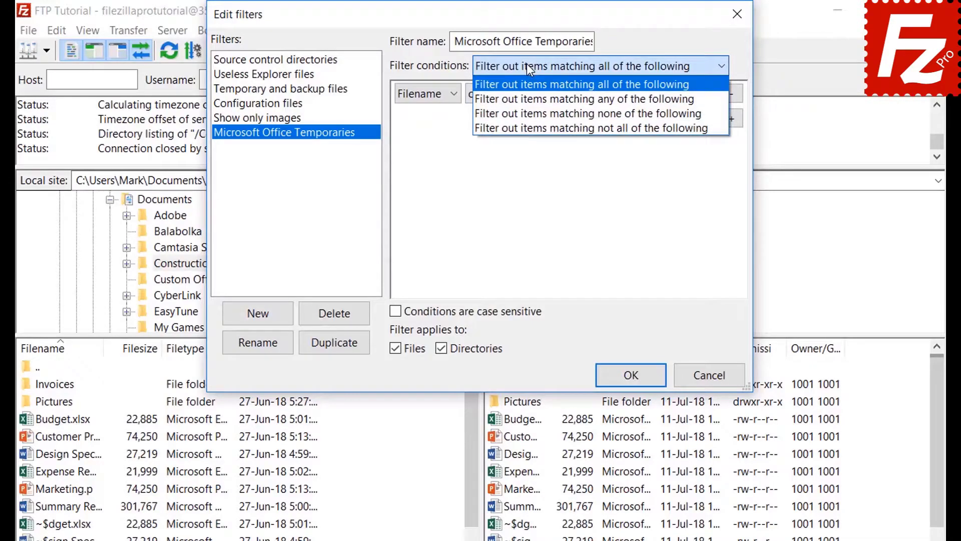
click(526, 64)
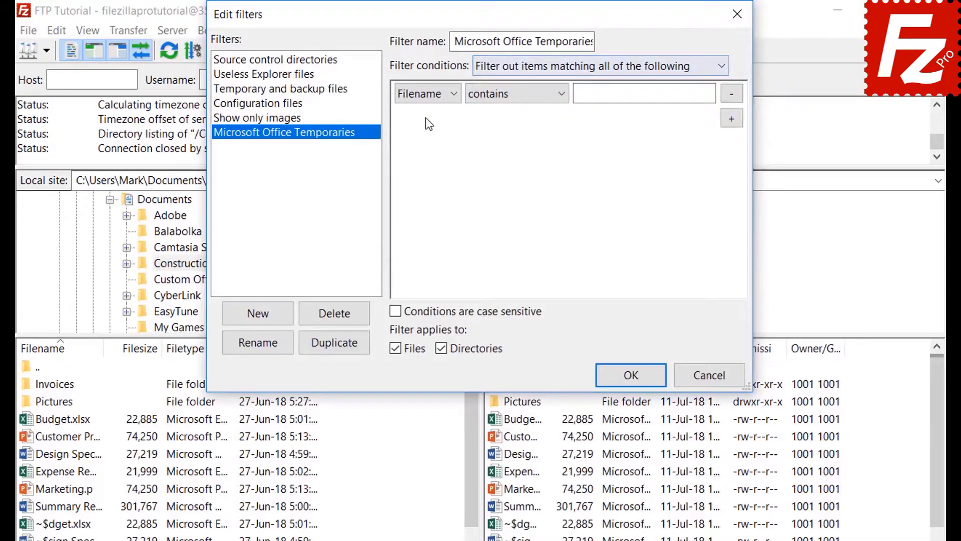
click(427, 93)
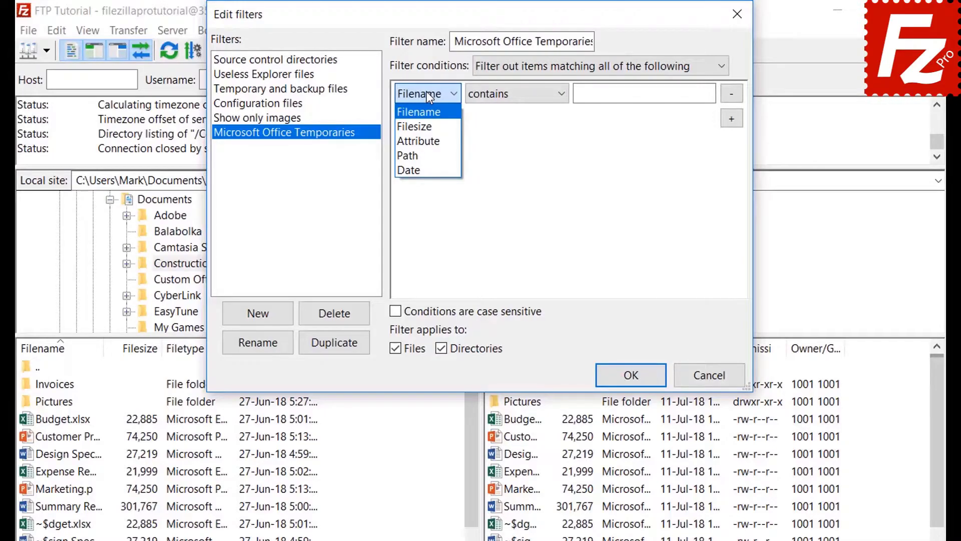
click(428, 123)
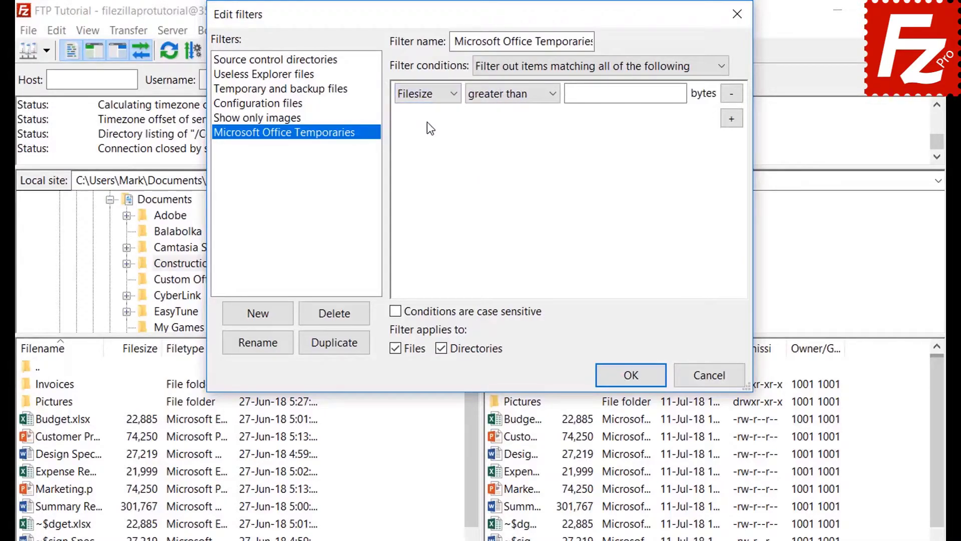
click(504, 96)
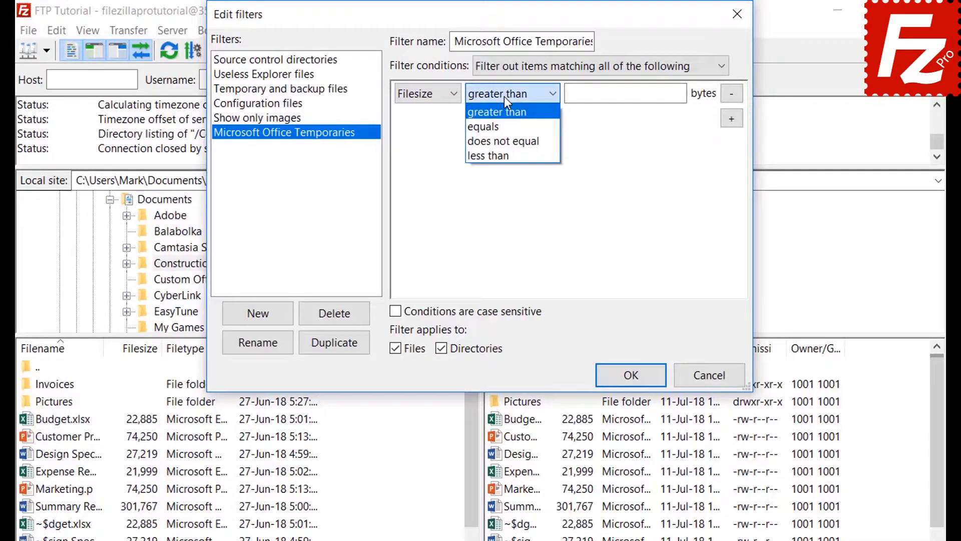
click(504, 96)
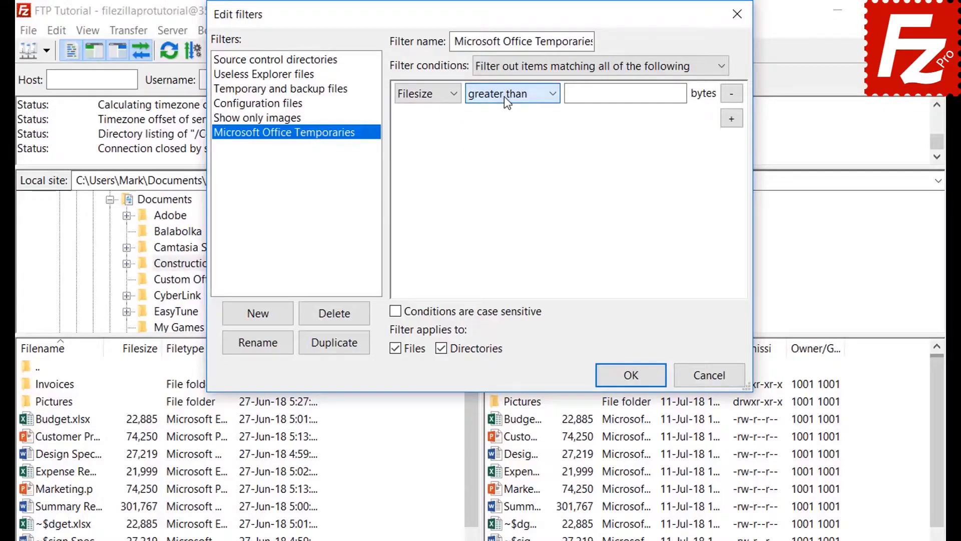
click(428, 95)
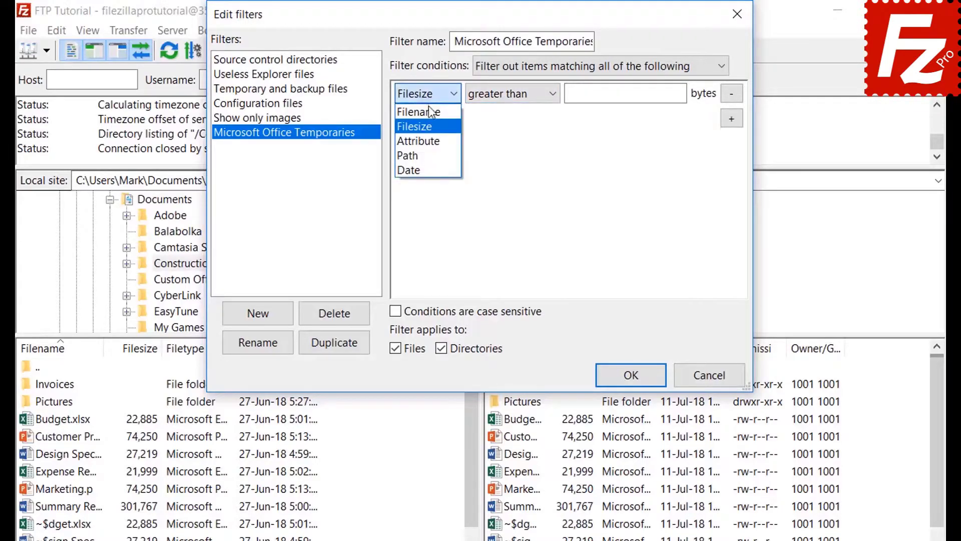
click(428, 140)
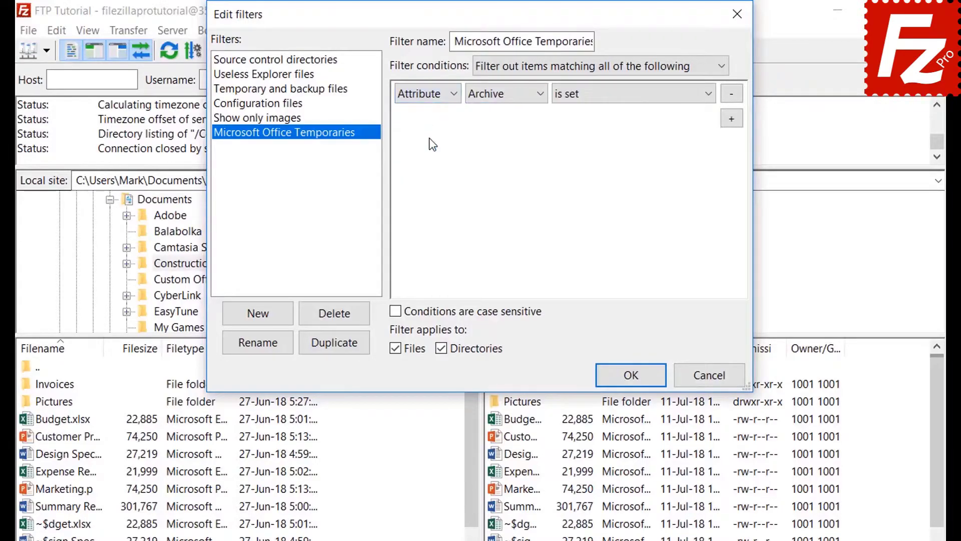
click(494, 97)
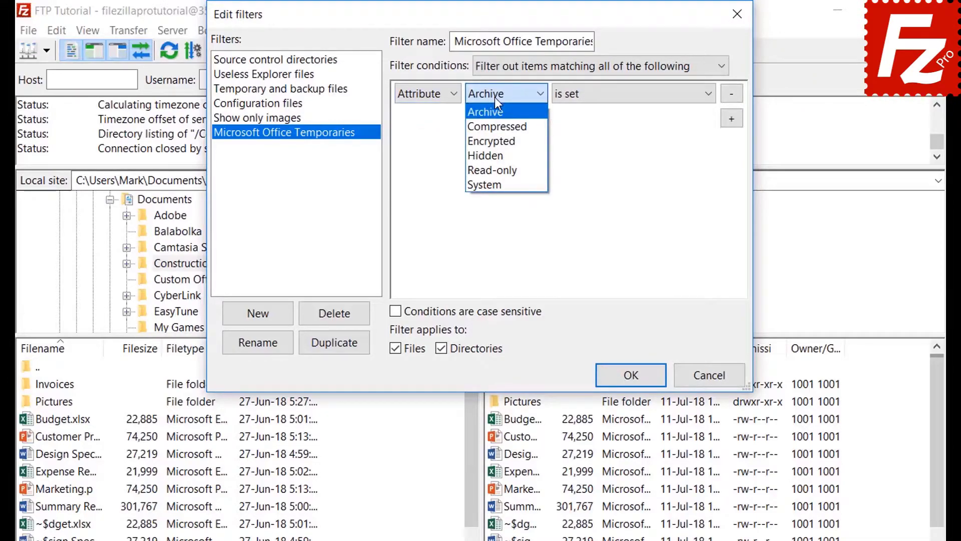
click(494, 97)
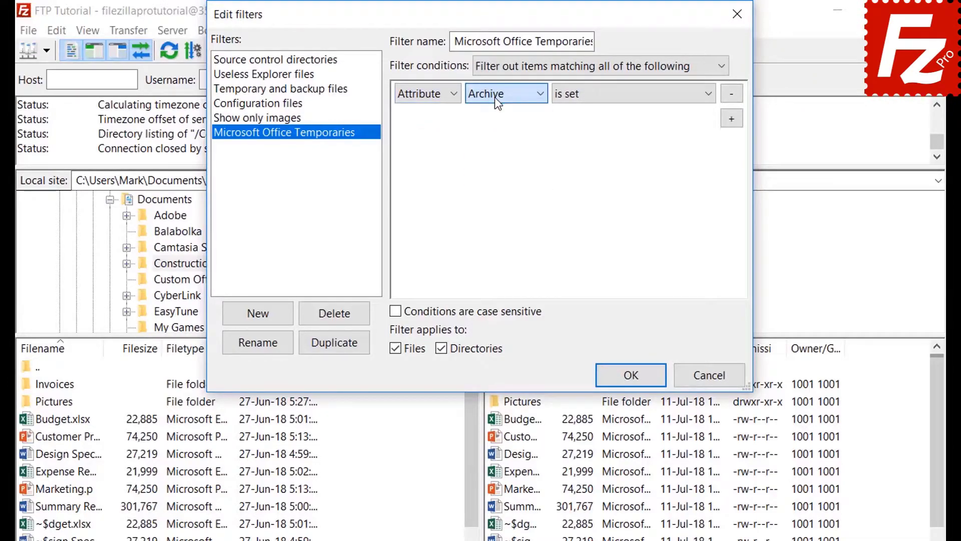
click(601, 102)
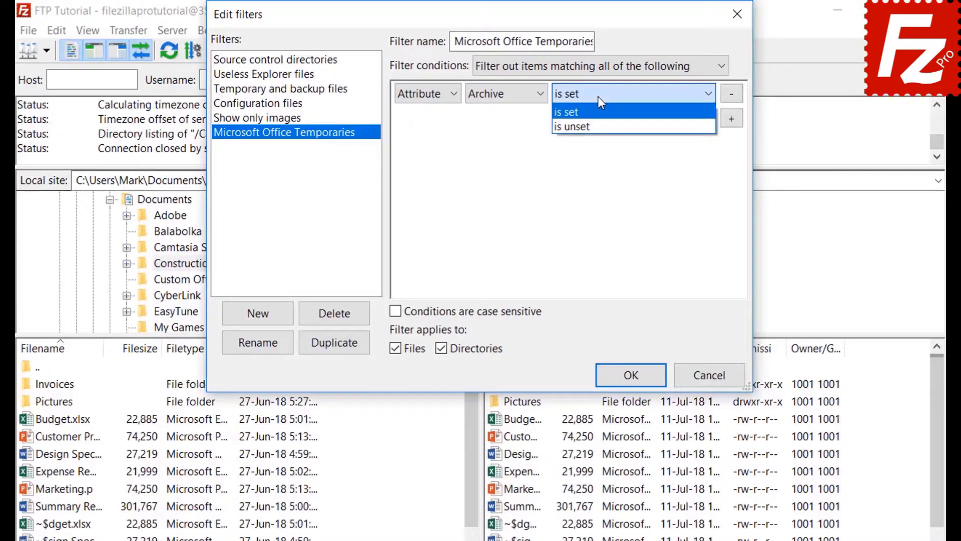
click(598, 96)
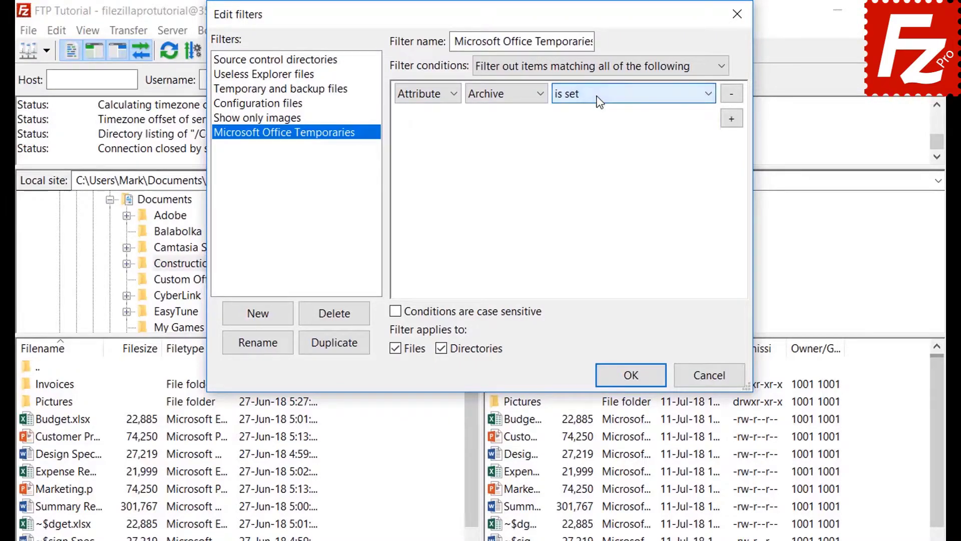
Try the path and date condition types, then switch the condition to Filename
click(423, 99)
click(427, 155)
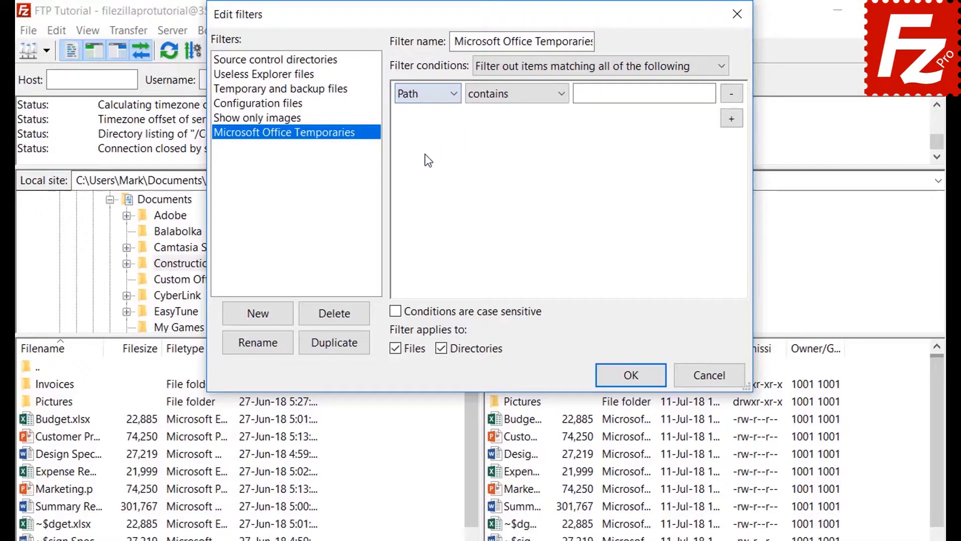
click(507, 96)
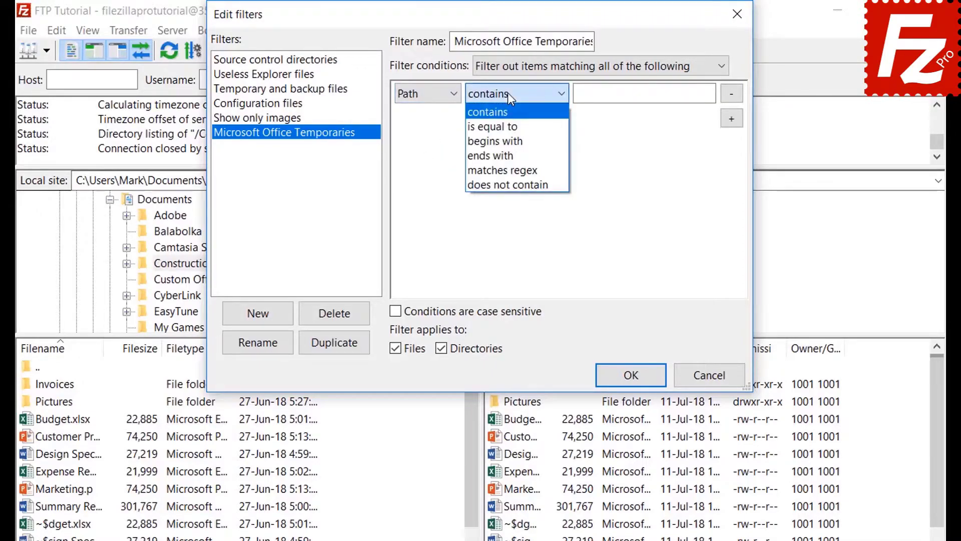
click(508, 92)
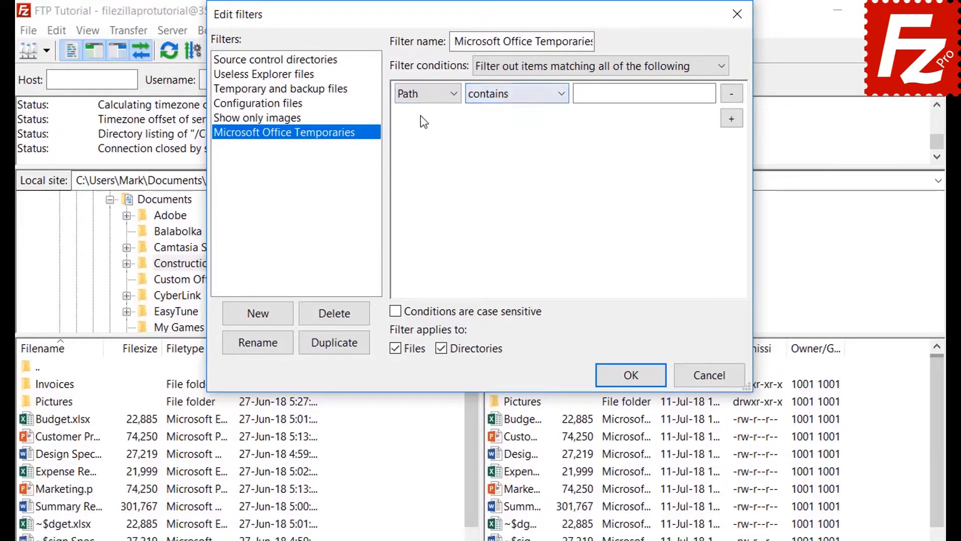
click(423, 94)
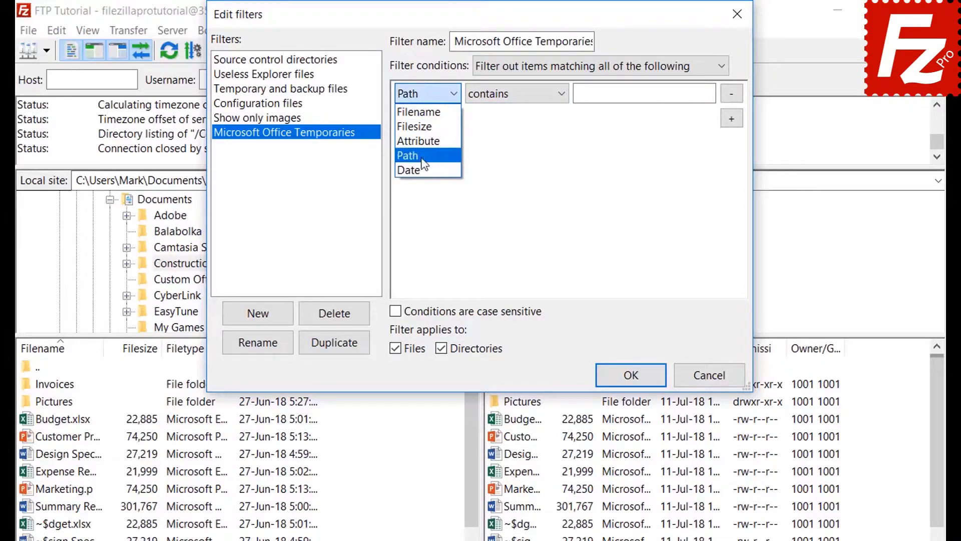
click(423, 169)
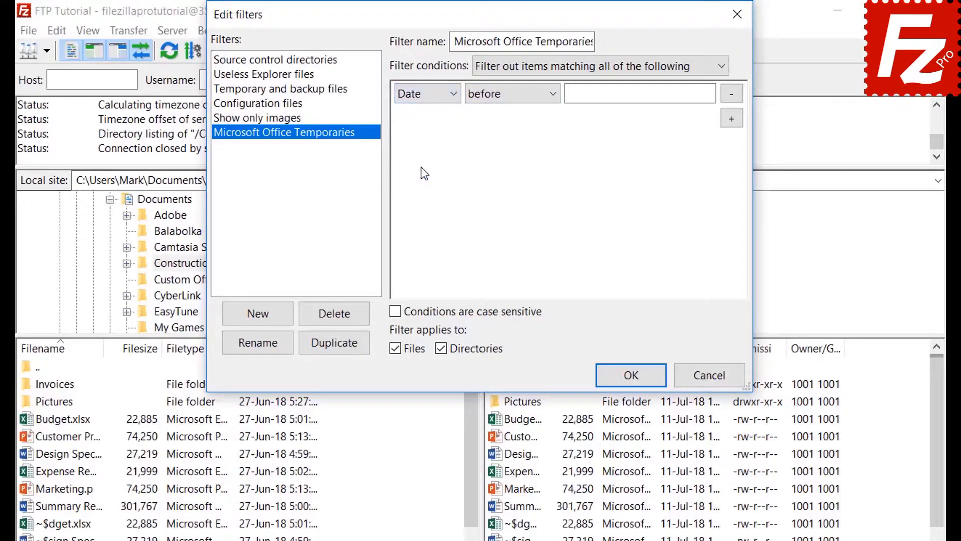
click(509, 95)
click(510, 95)
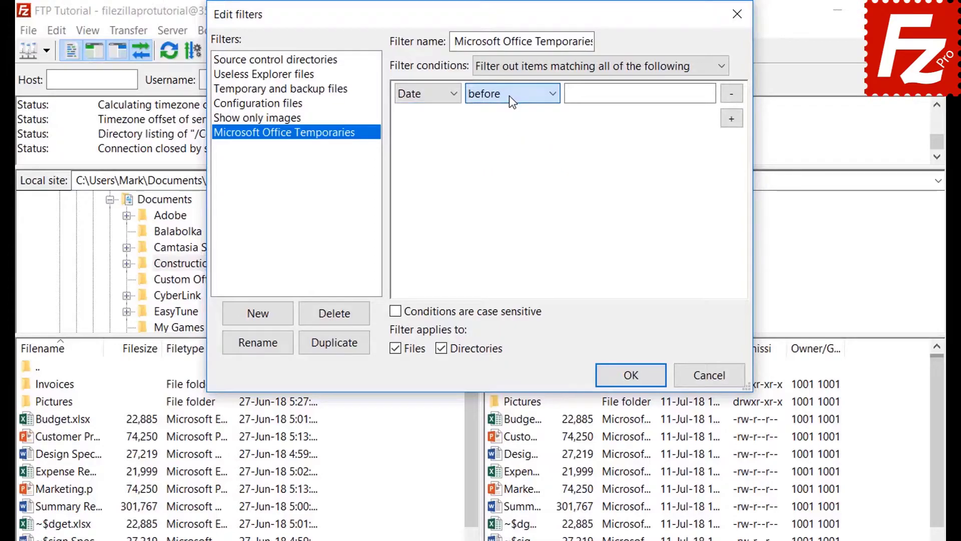
click(419, 95)
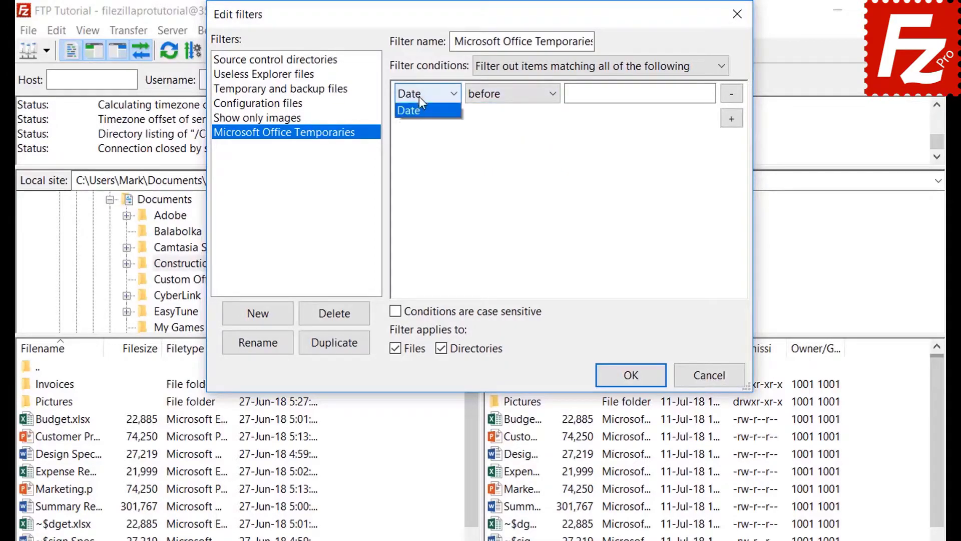
click(419, 112)
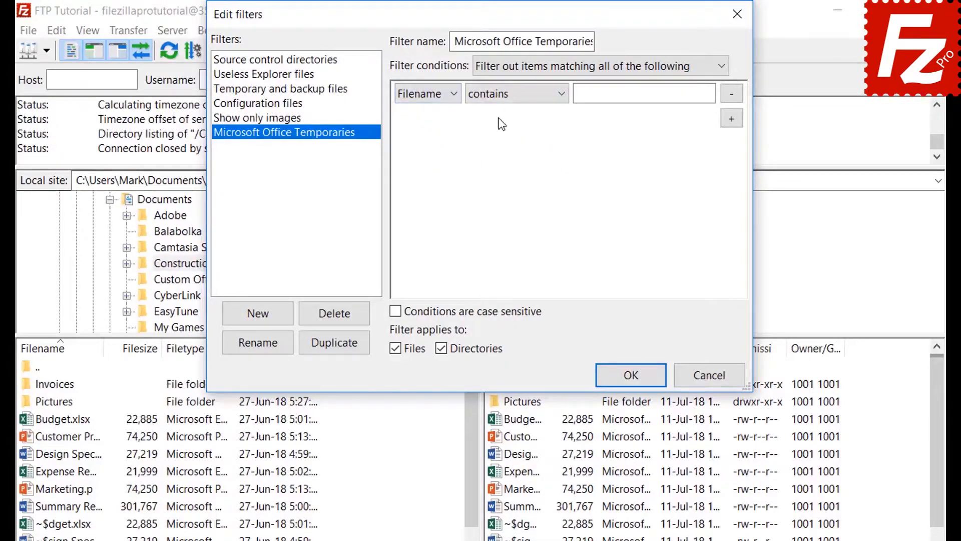
Set the condition to filename begins with '~$', apply to files only, and save the filter
click(501, 95)
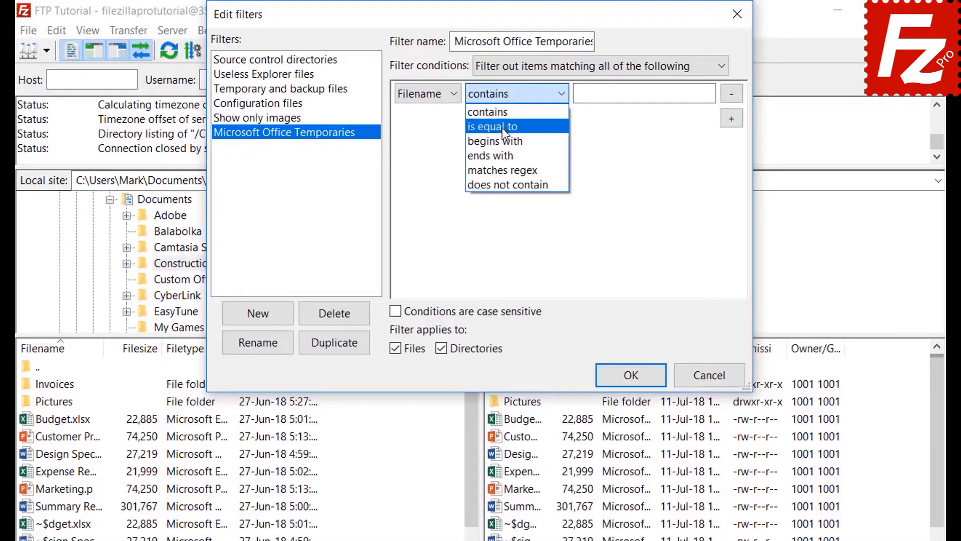
click(503, 141)
click(597, 98)
text(~$)
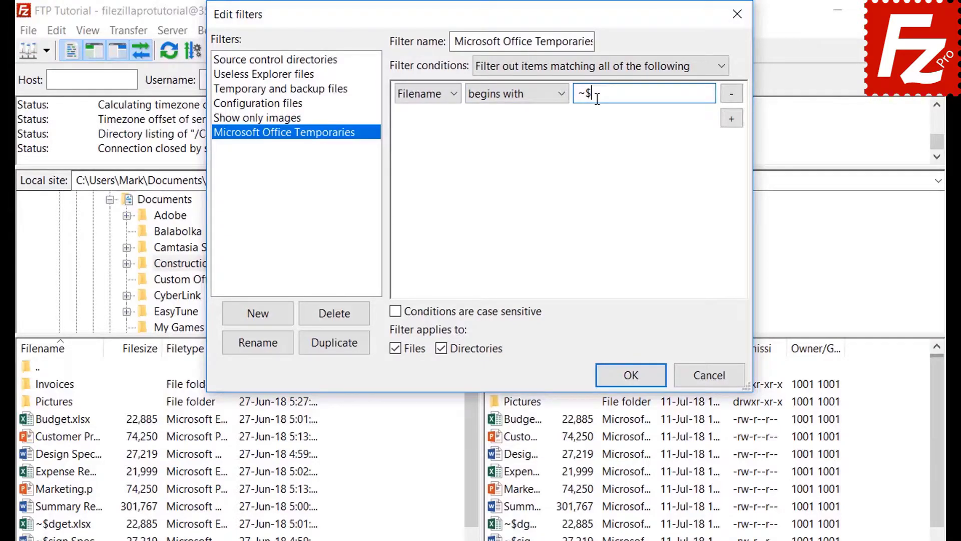
click(443, 348)
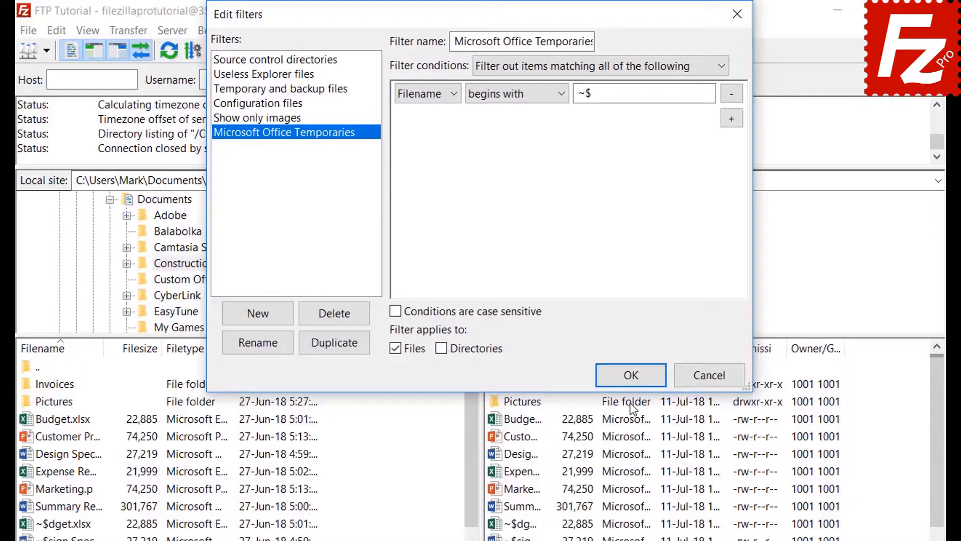
click(632, 376)
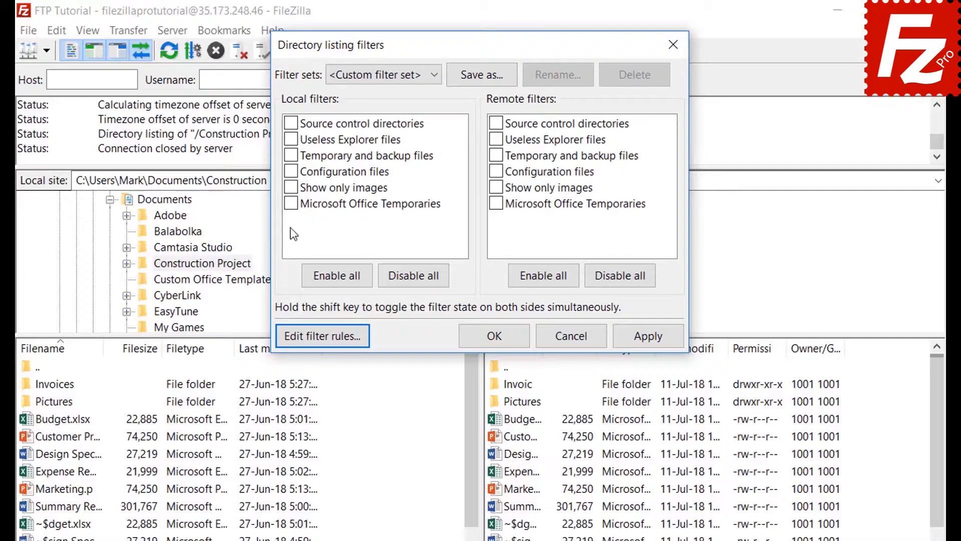
Try hiding Office temporaries in the local listing, then show them again
click(291, 204)
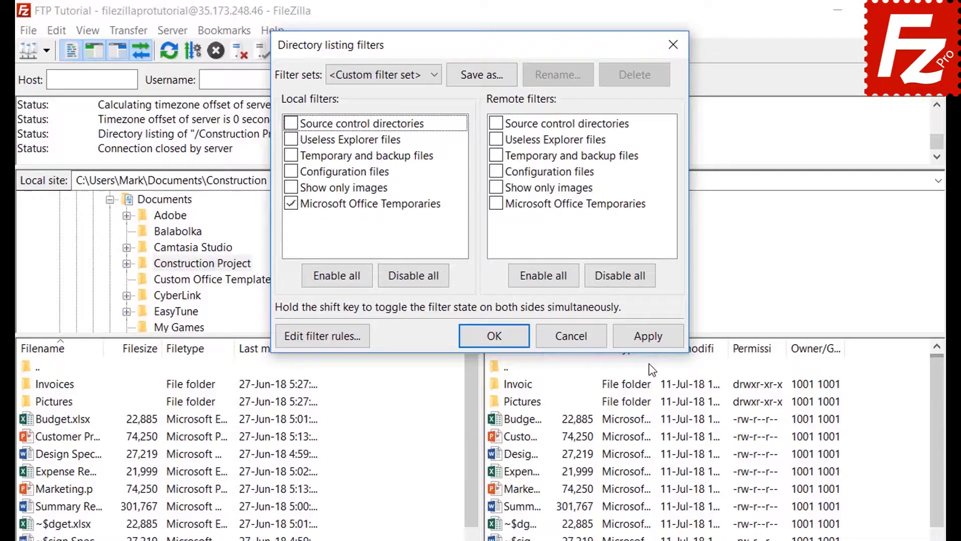
click(649, 336)
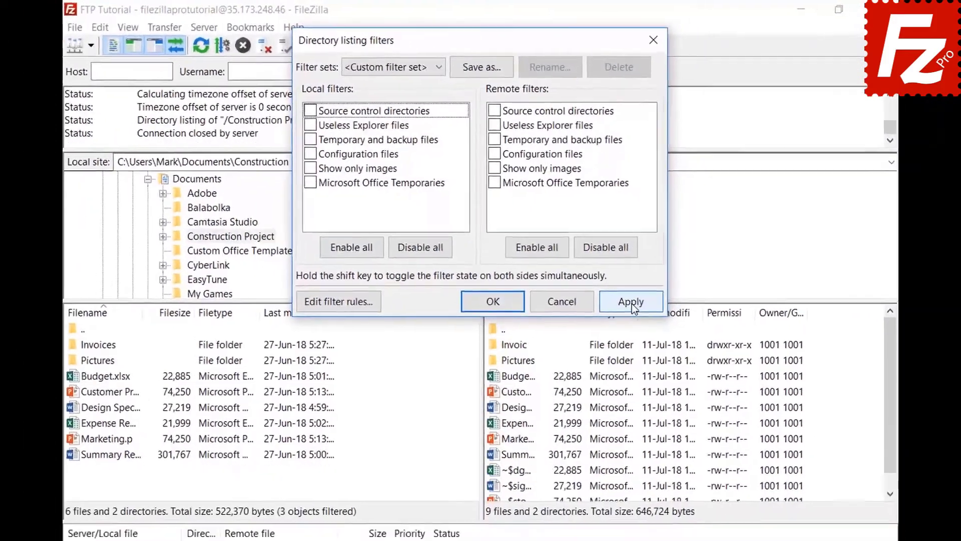
click(645, 335)
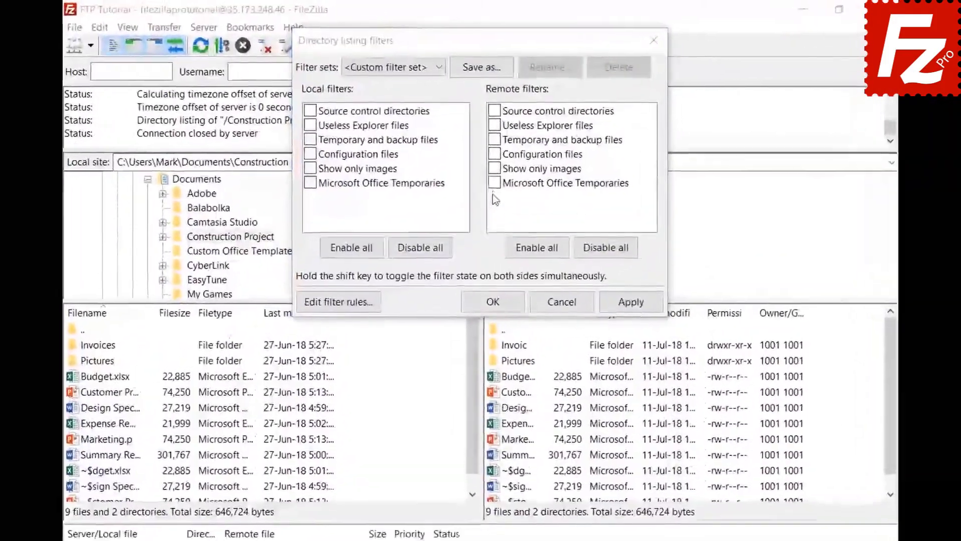
Hide Office temporaries in the remote listing and save the filters as the set 'Project'
click(492, 162)
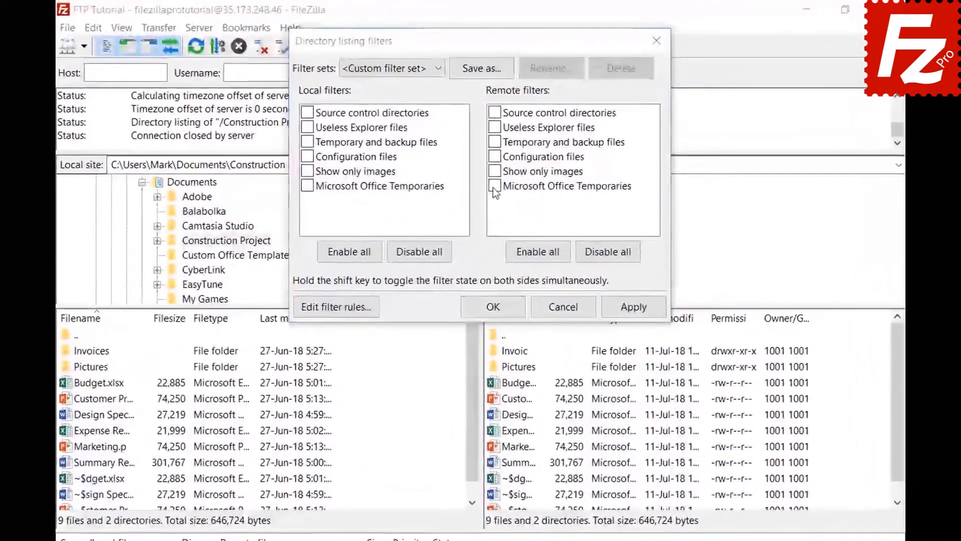
click(631, 308)
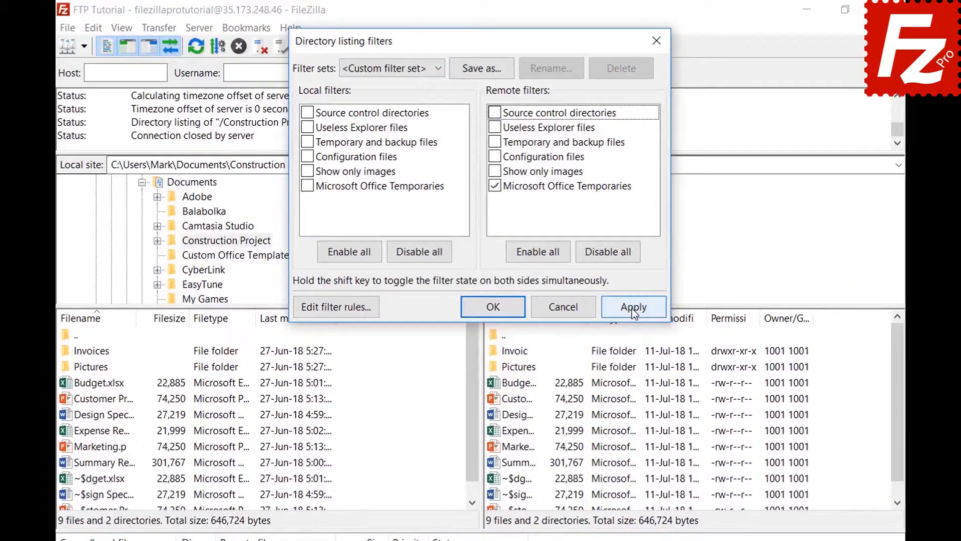
click(483, 69)
text(Project)
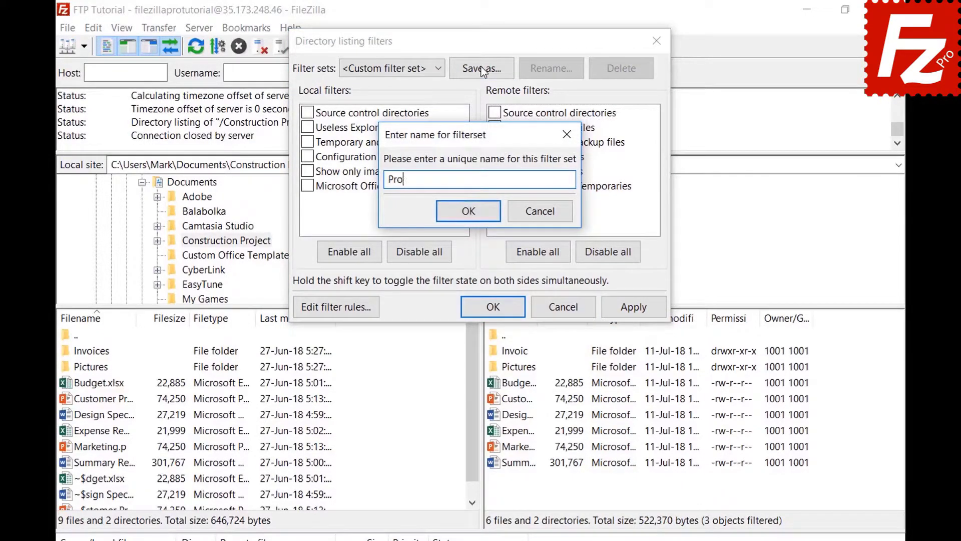
click(468, 211)
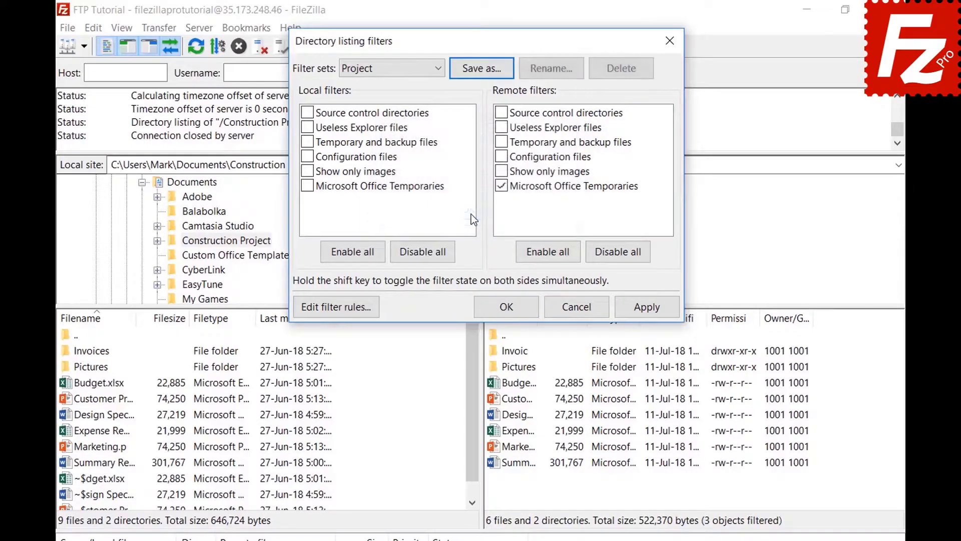
click(510, 306)
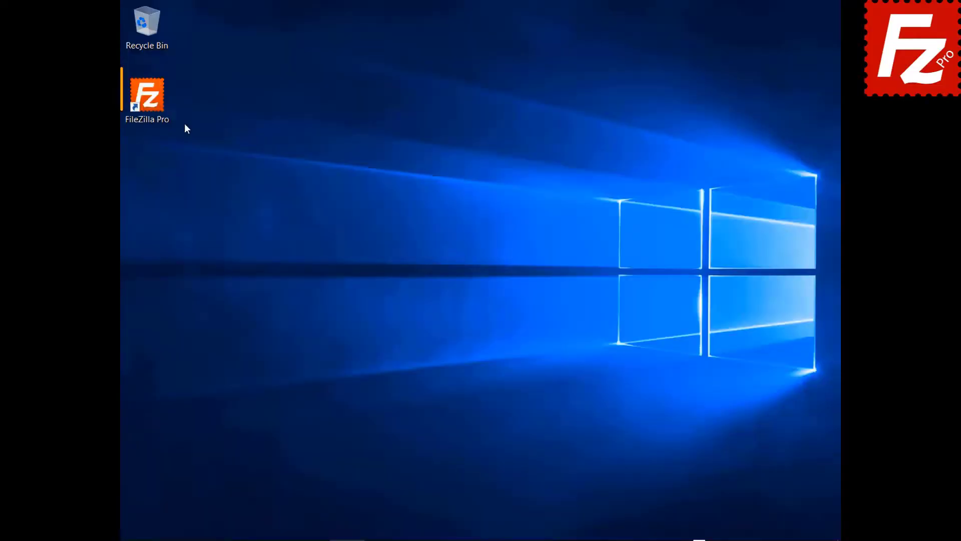
Relaunch FileZilla Pro and connect to the saved 'FTP connection' site
double_click(145, 103)
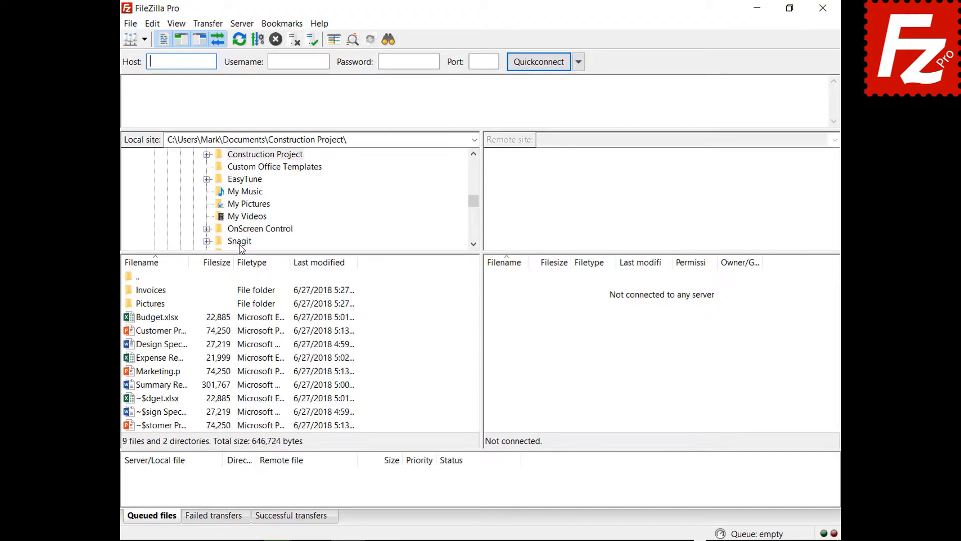
click(144, 39)
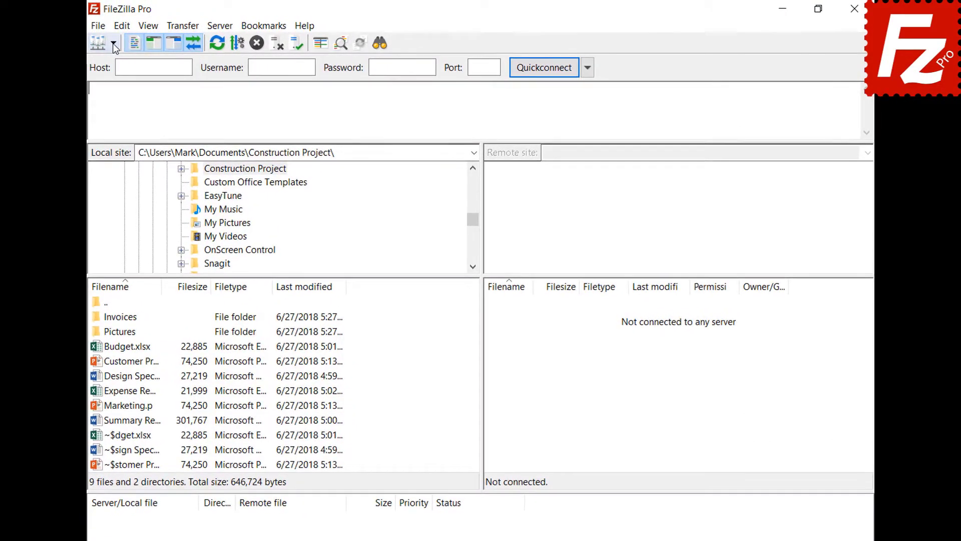
click(121, 77)
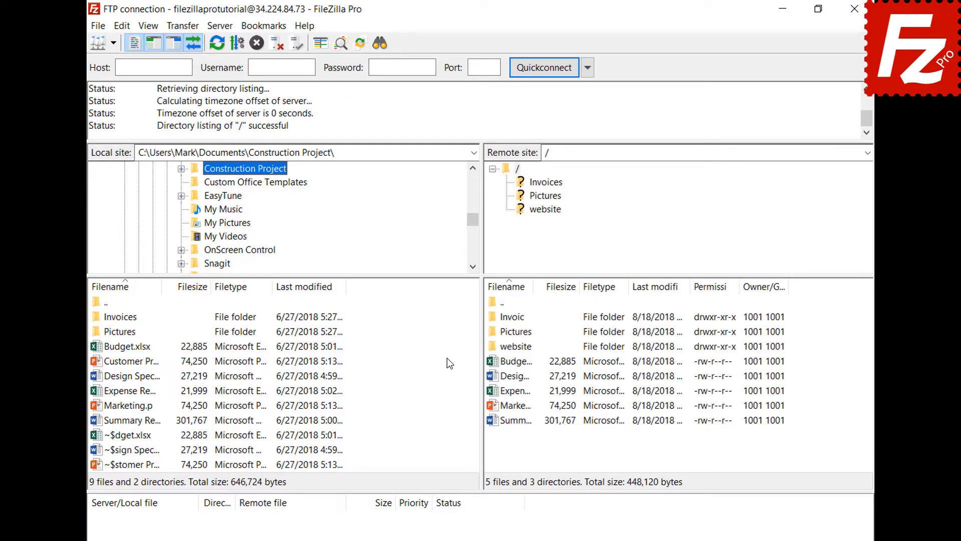
Open a new tab beside the FTP connection and connect it to the Amazon S3 site
click(99, 28)
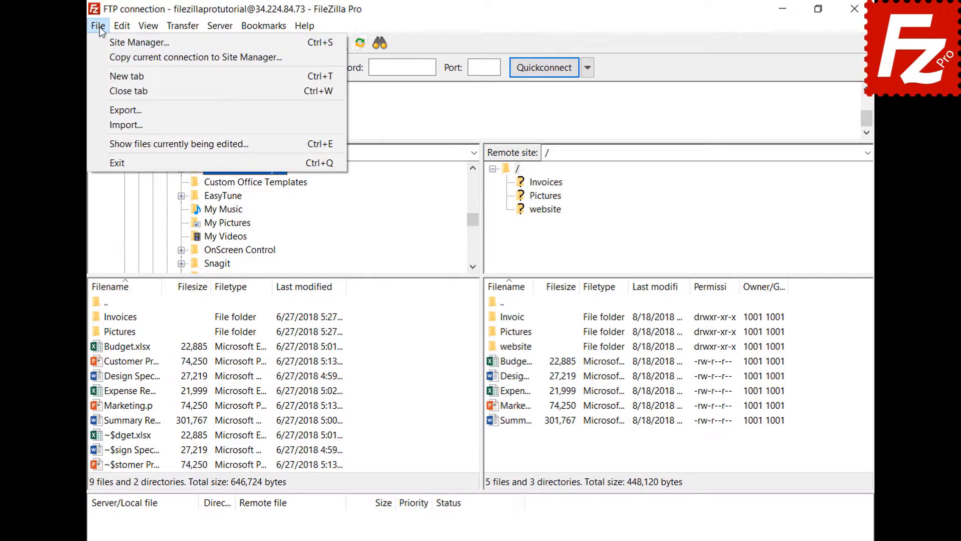
click(107, 74)
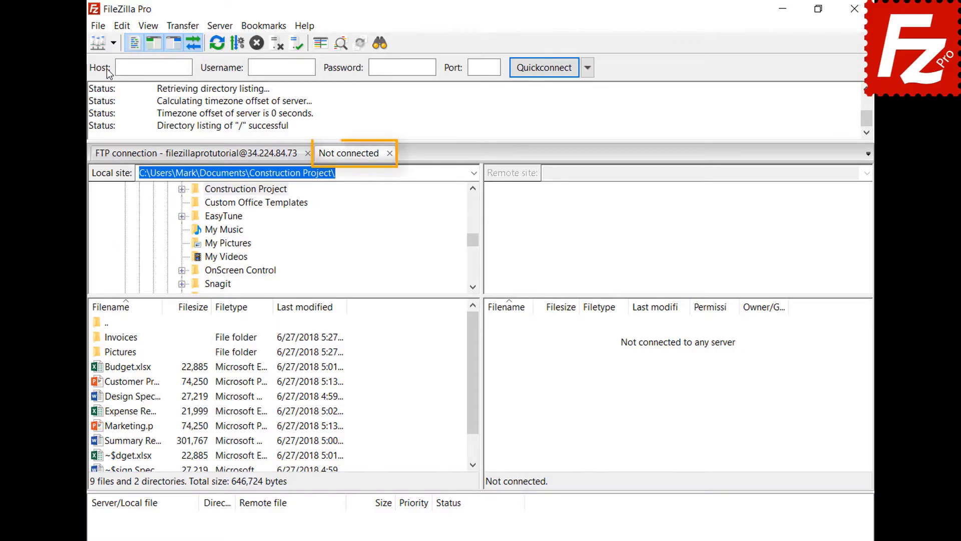
click(231, 158)
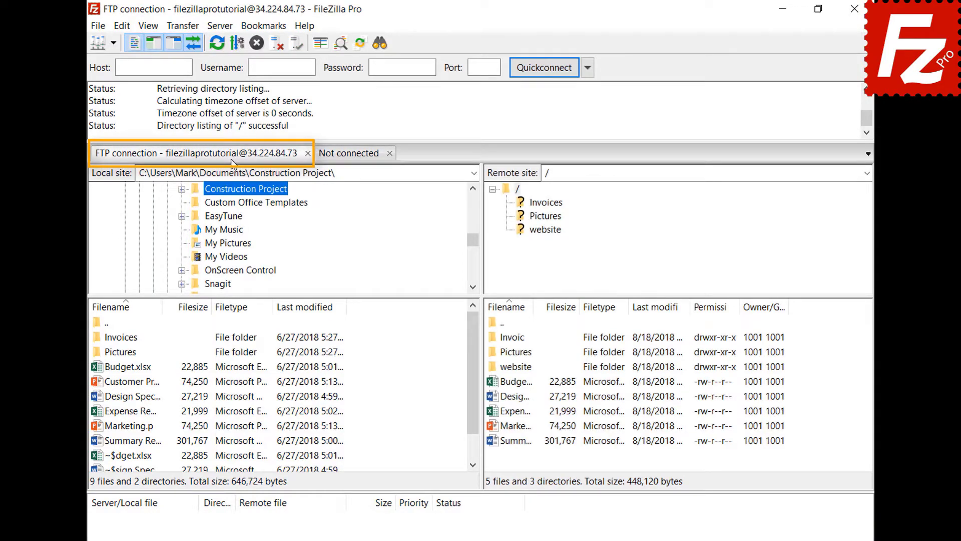
click(350, 154)
click(113, 43)
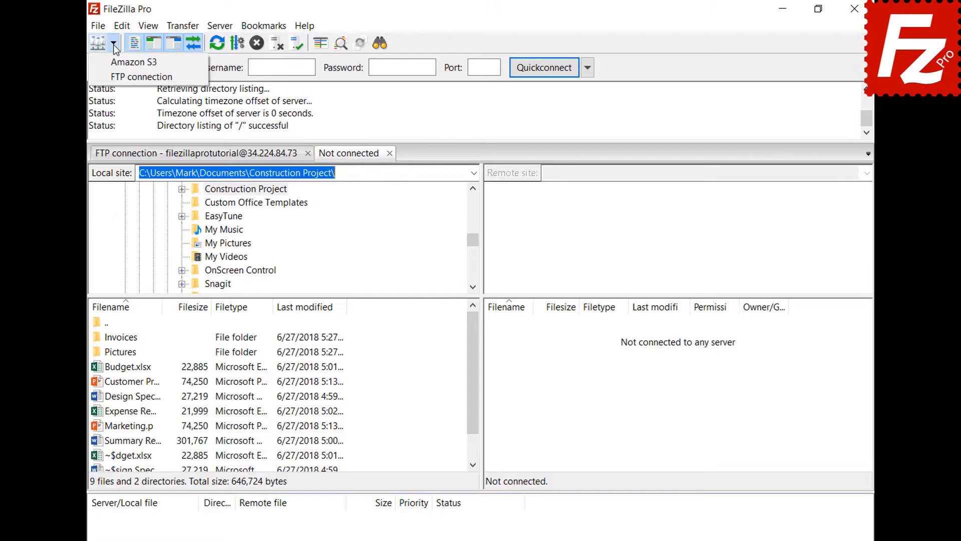
click(118, 62)
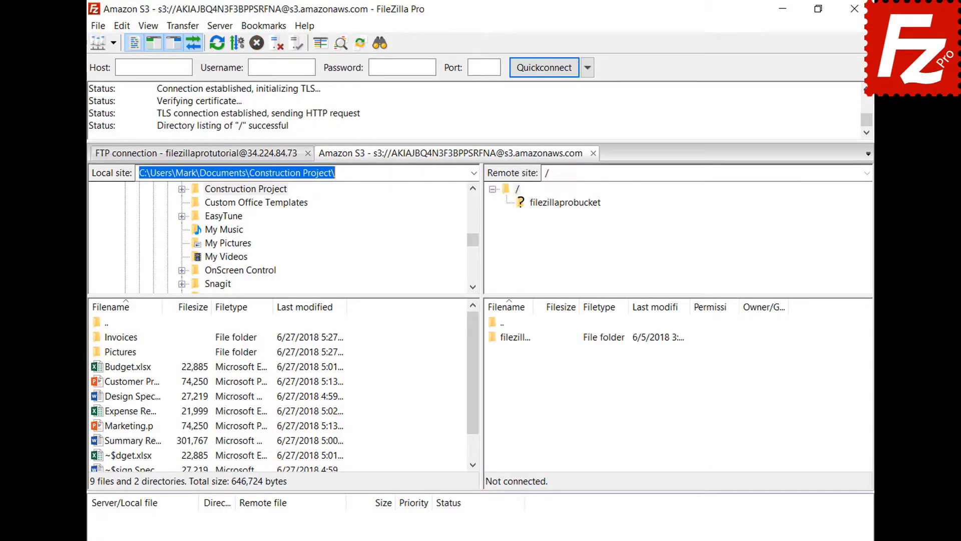
Switch between the FTP and Amazon S3 tabs, then open Edit > Settings
click(243, 157)
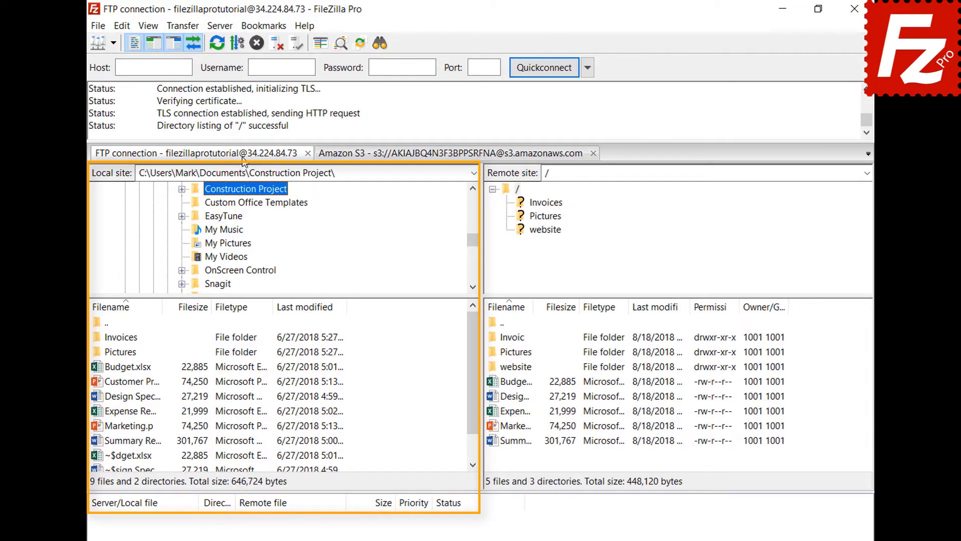
click(418, 155)
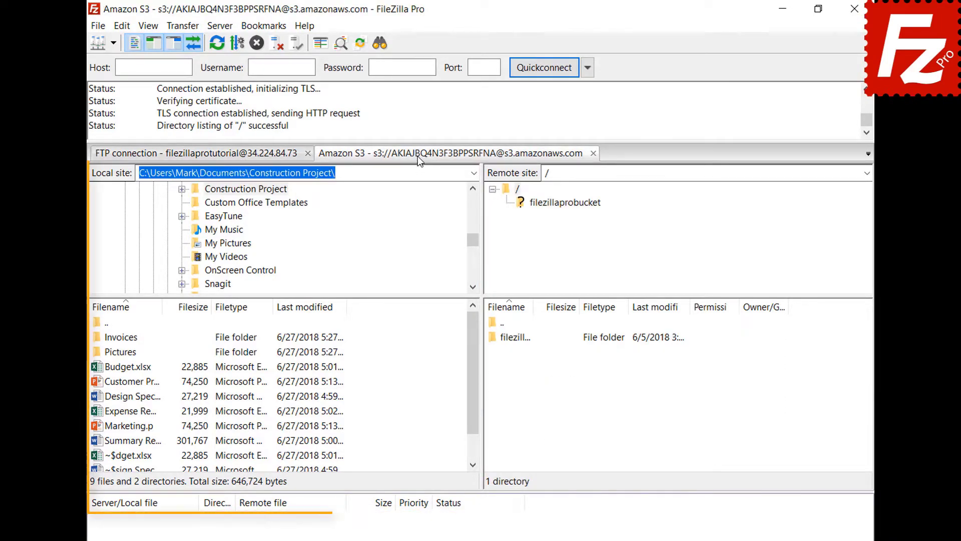
click(126, 26)
click(135, 75)
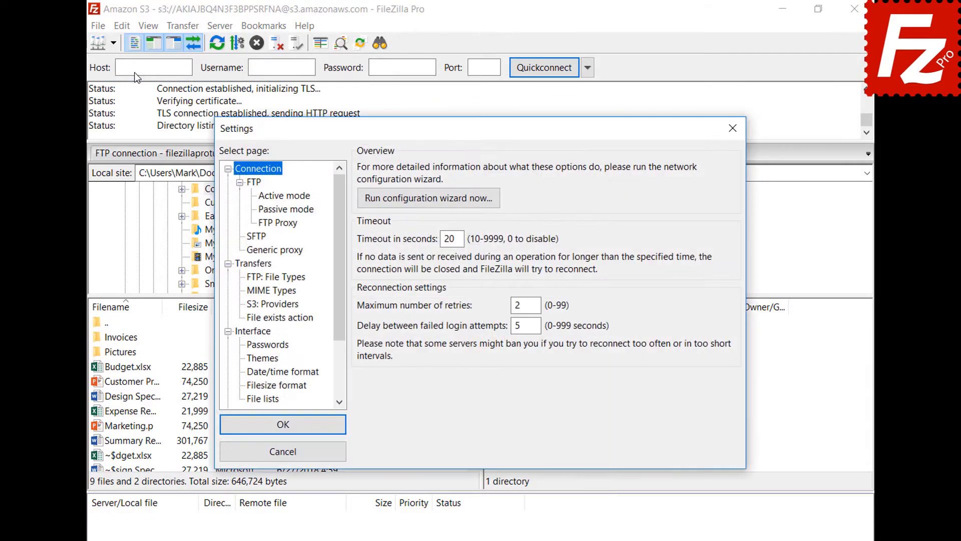
Enable restoring tabs and reconnecting on startup, then relaunch FileZilla Pro
click(267, 334)
click(364, 349)
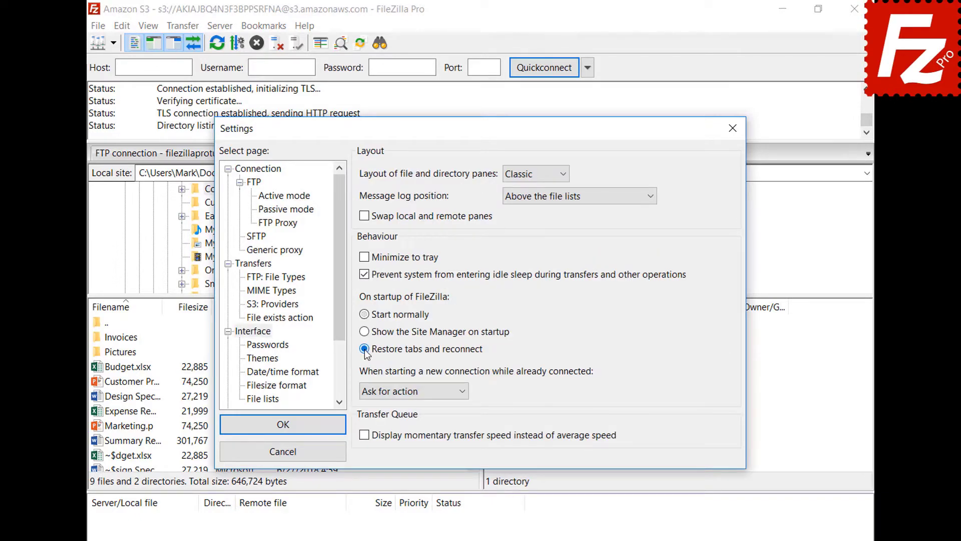
click(289, 426)
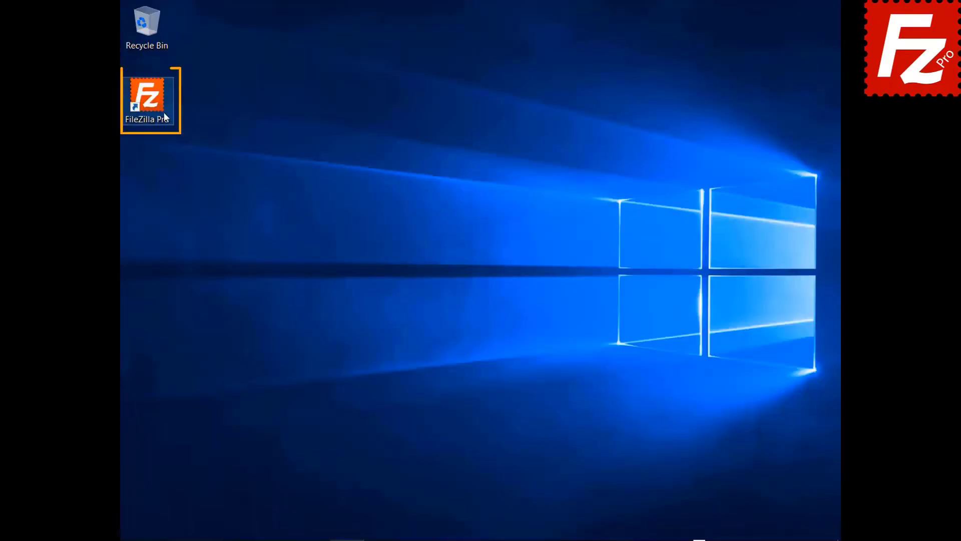
double_click(165, 117)
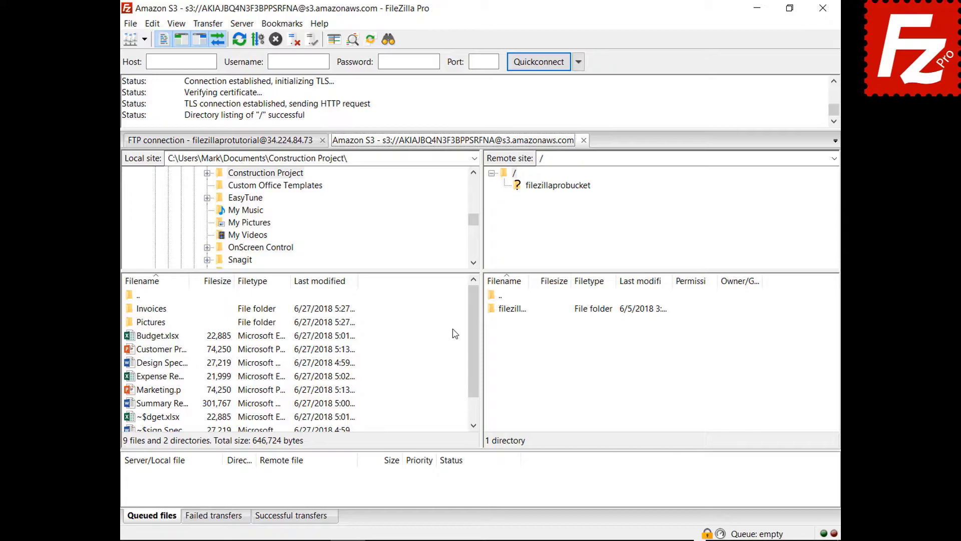
Close the S3 tab, make new connections open in a new tab, and reconnect Amazon S3
click(584, 140)
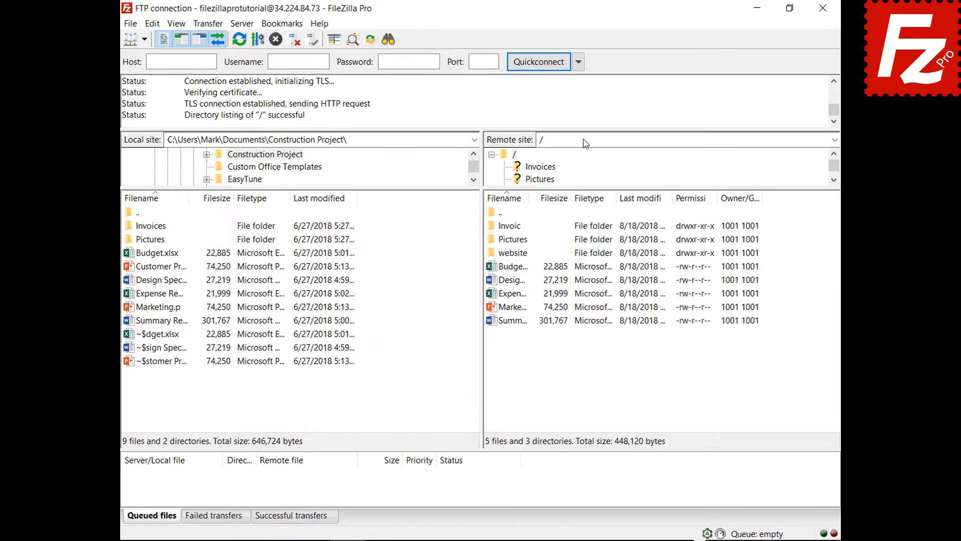
click(153, 23)
click(166, 70)
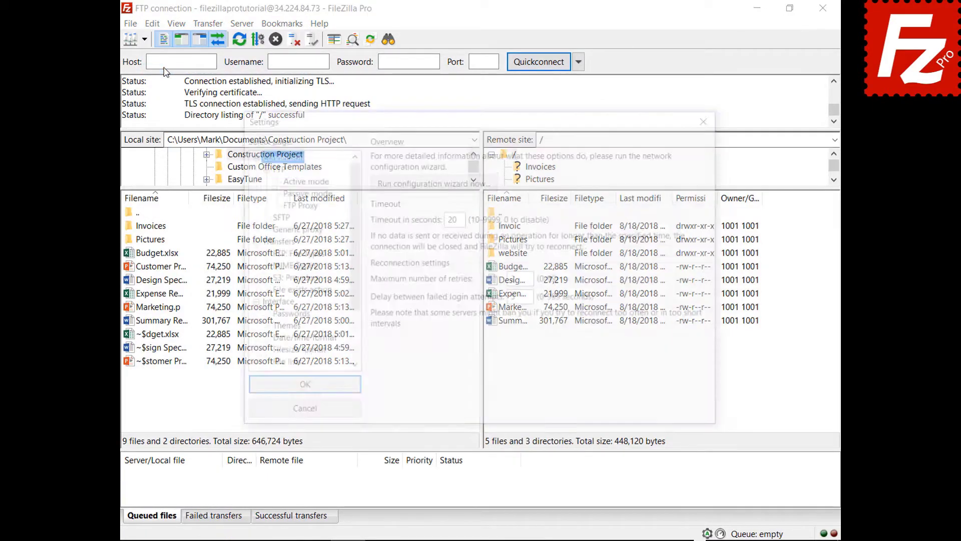
click(272, 304)
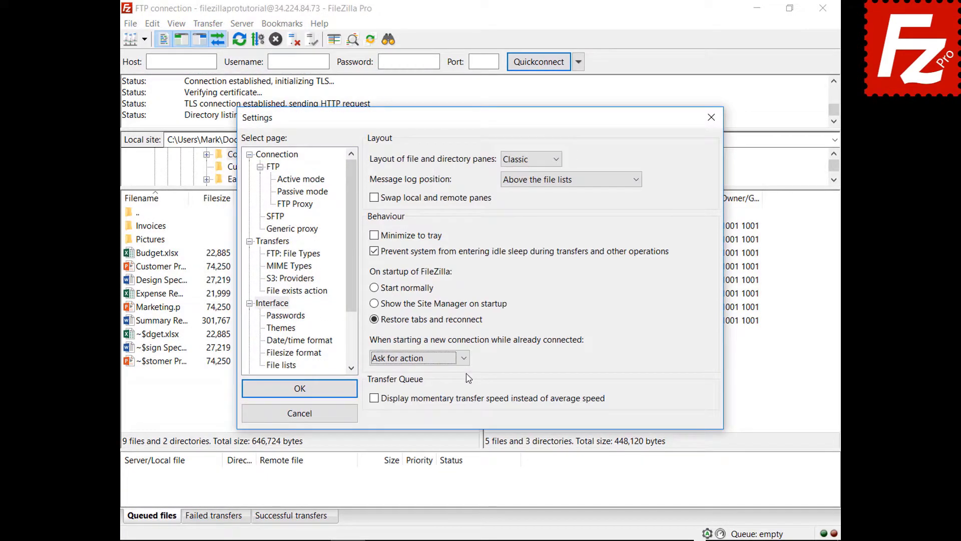
click(464, 358)
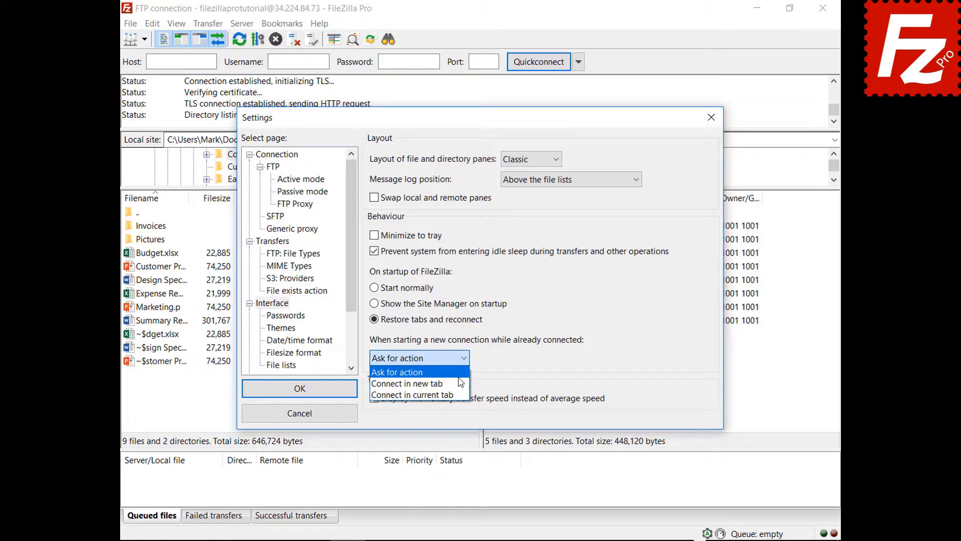
click(408, 383)
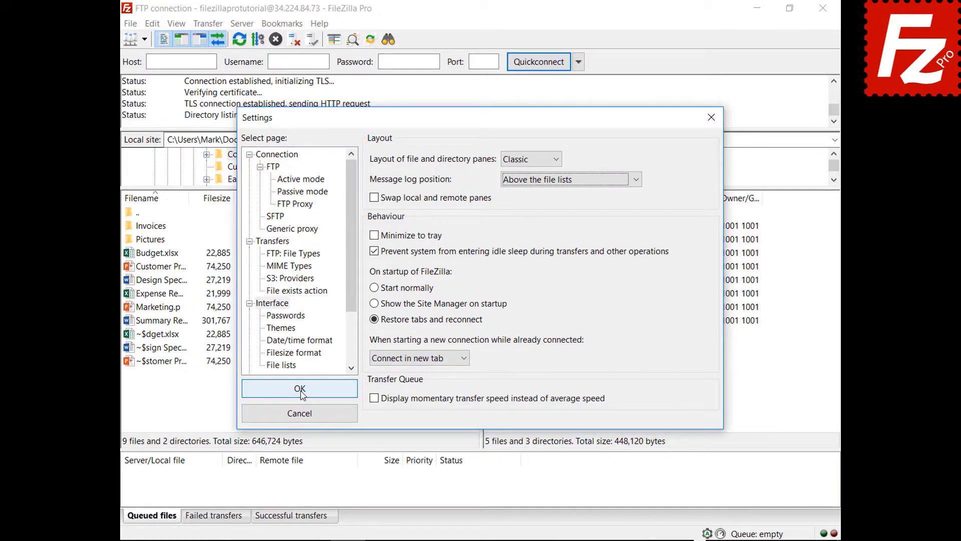
click(300, 389)
click(145, 40)
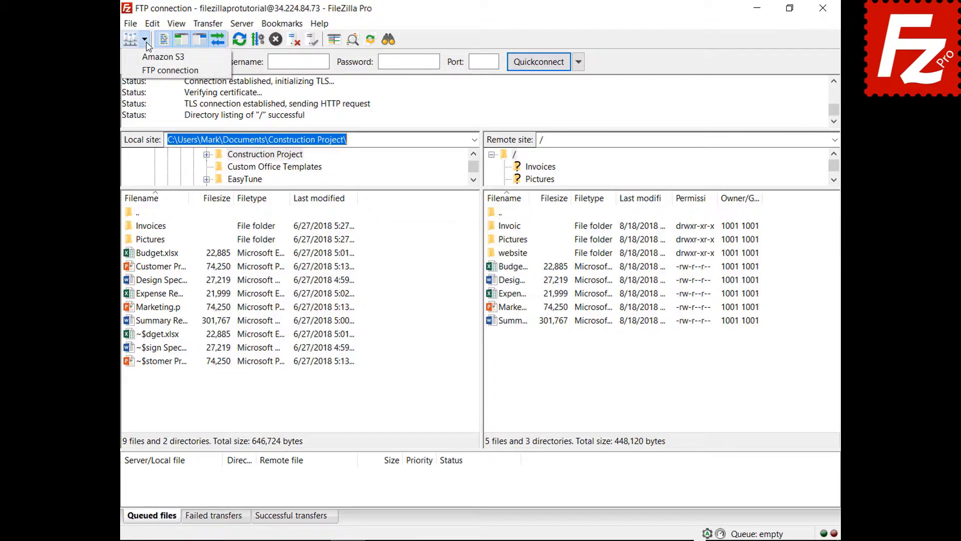
click(150, 56)
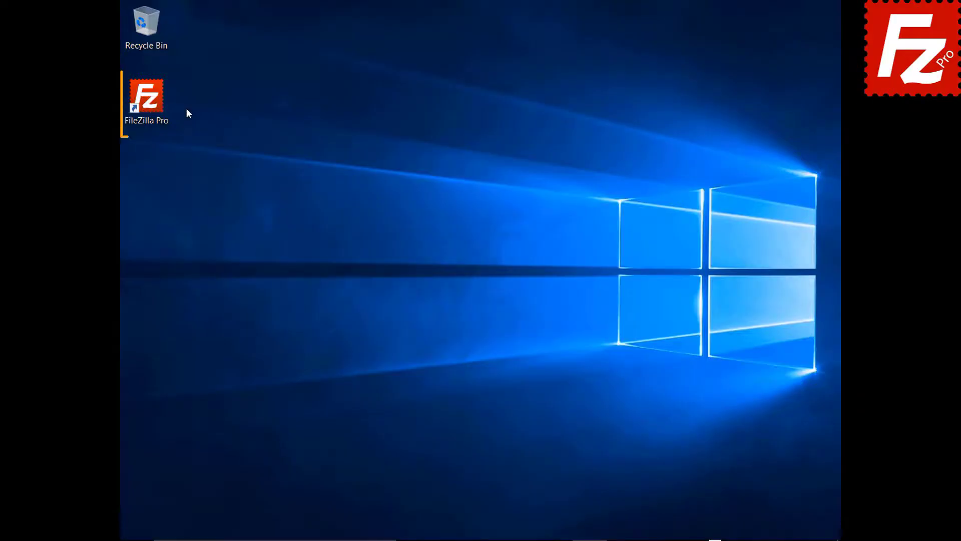
Relaunch FileZilla Pro from the desktop icon to restore both Amazon S3 tabs
double_click(151, 103)
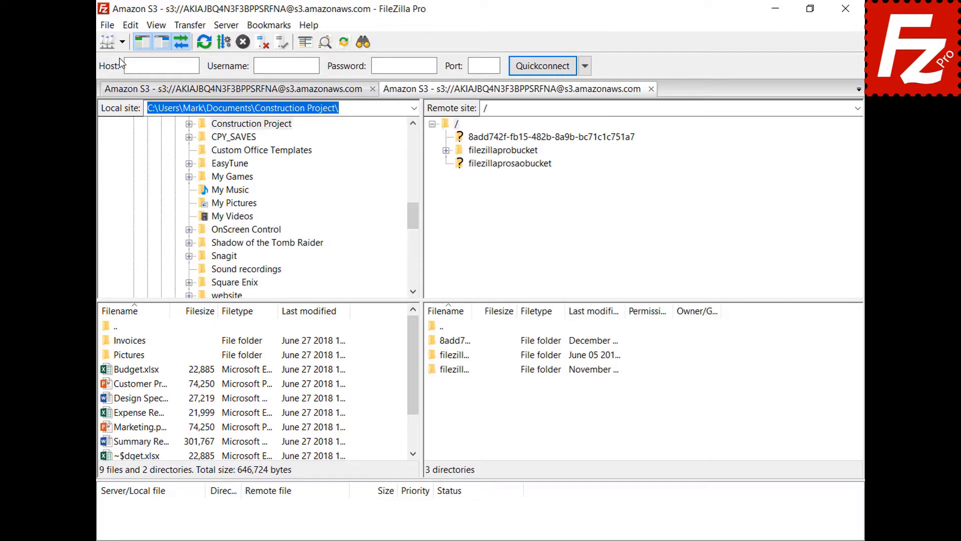
Open README in filezillaprobucket for editing, add the line 'New line', and save it
click(509, 151)
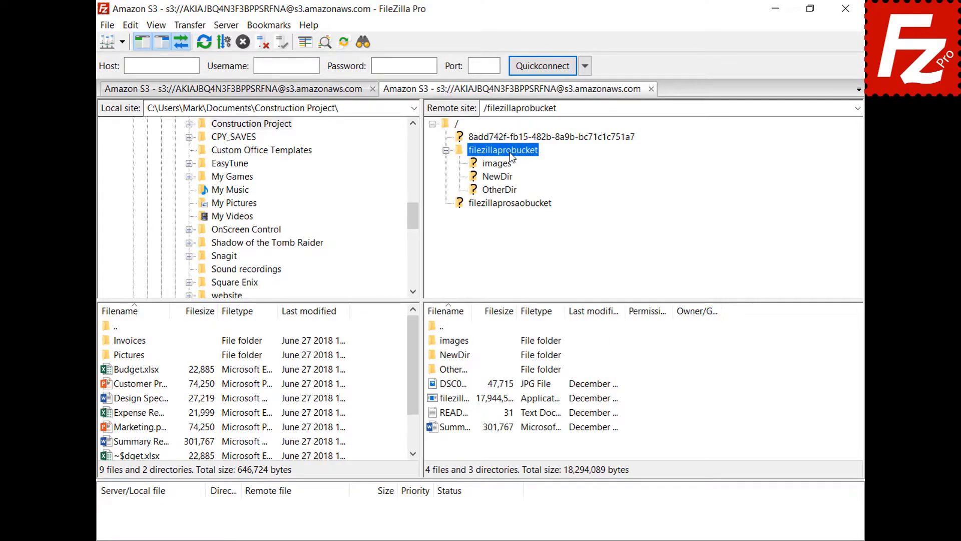
right_click(451, 414)
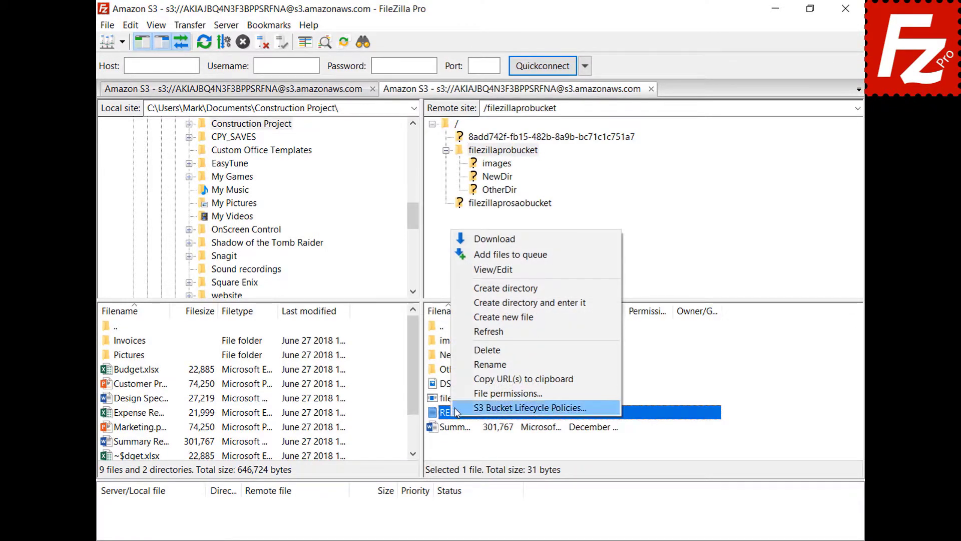
click(495, 273)
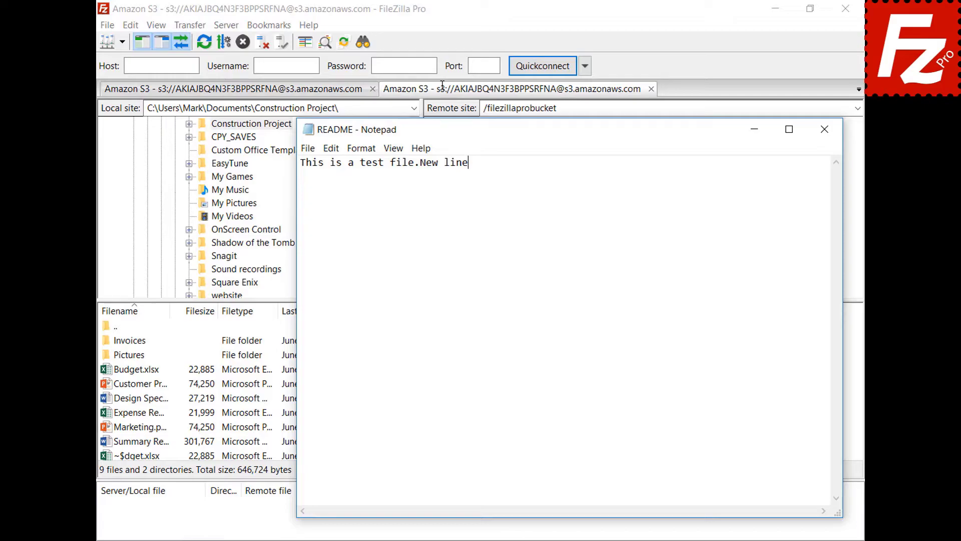
key(Return)
text(New line)
click(824, 133)
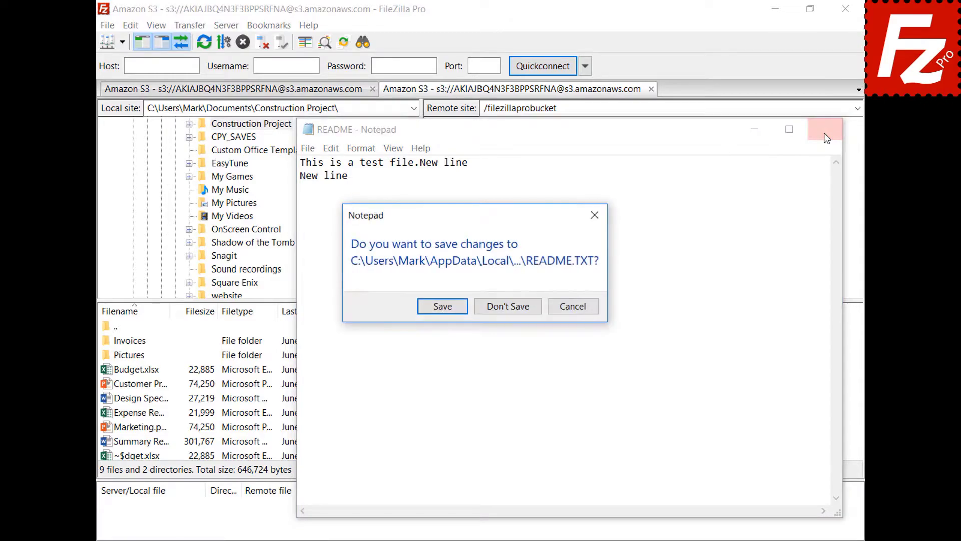
click(442, 306)
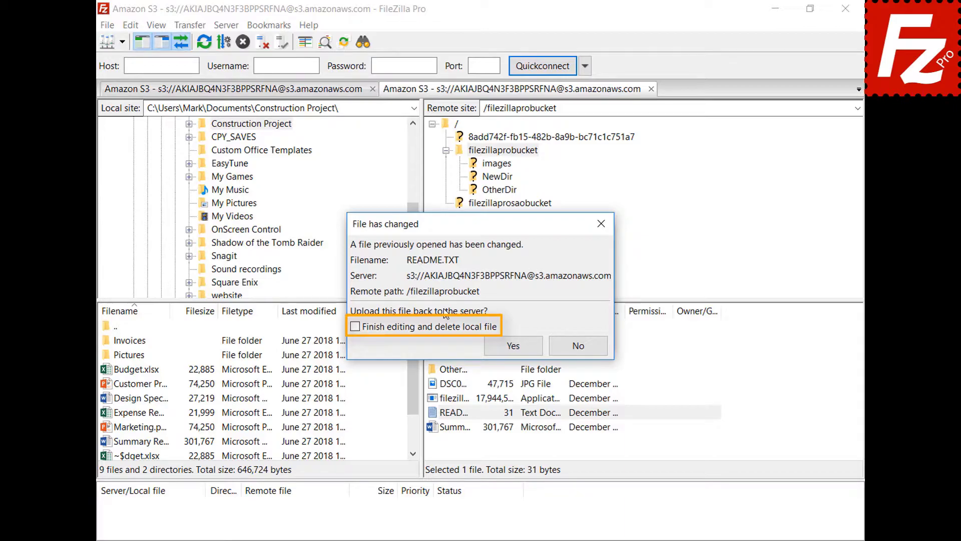
Upload the edited 43-byte README.TXT to the bucket, then check it in the list of files being edited
click(521, 348)
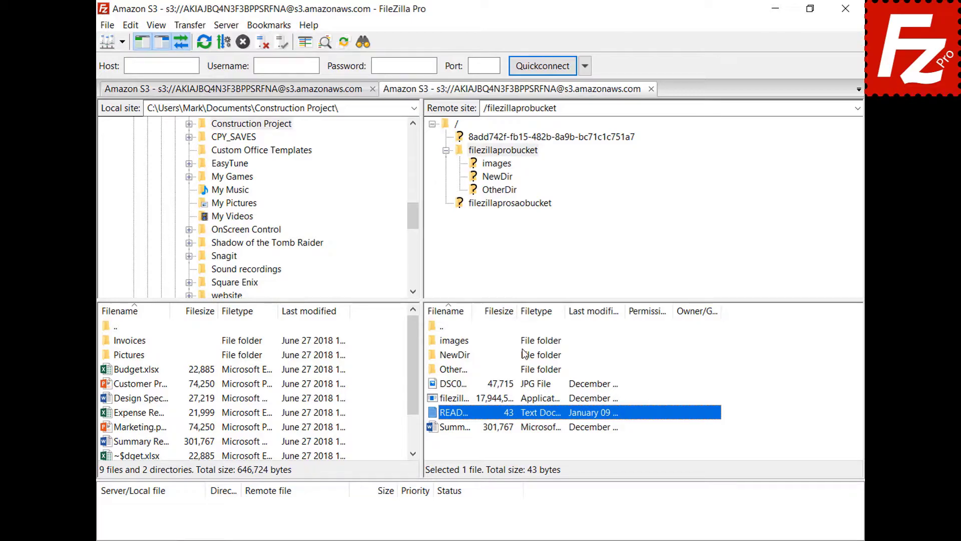
click(107, 25)
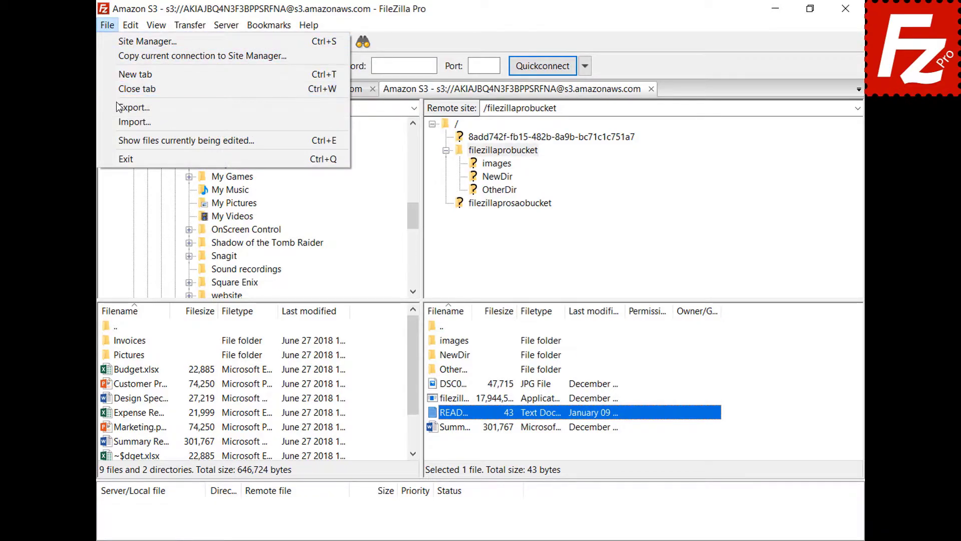
click(126, 140)
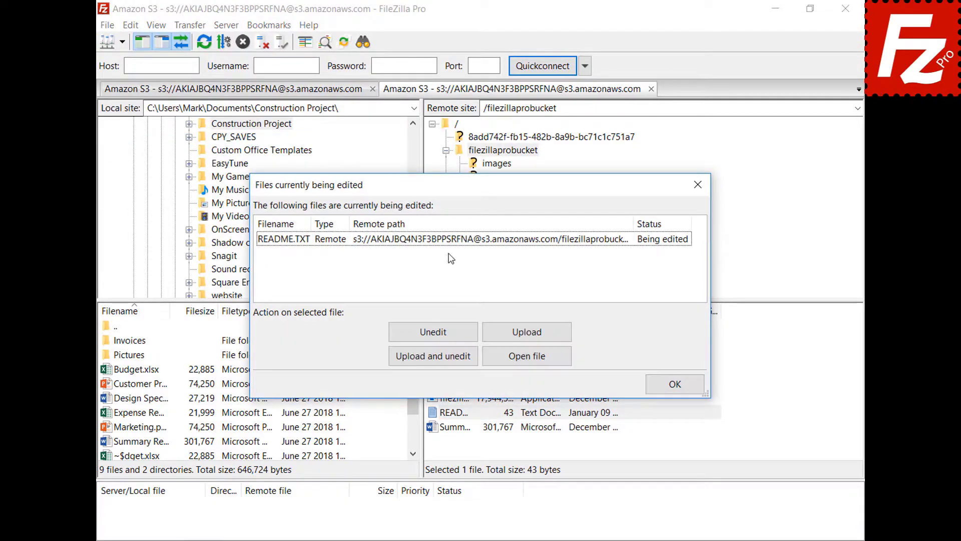
click(449, 243)
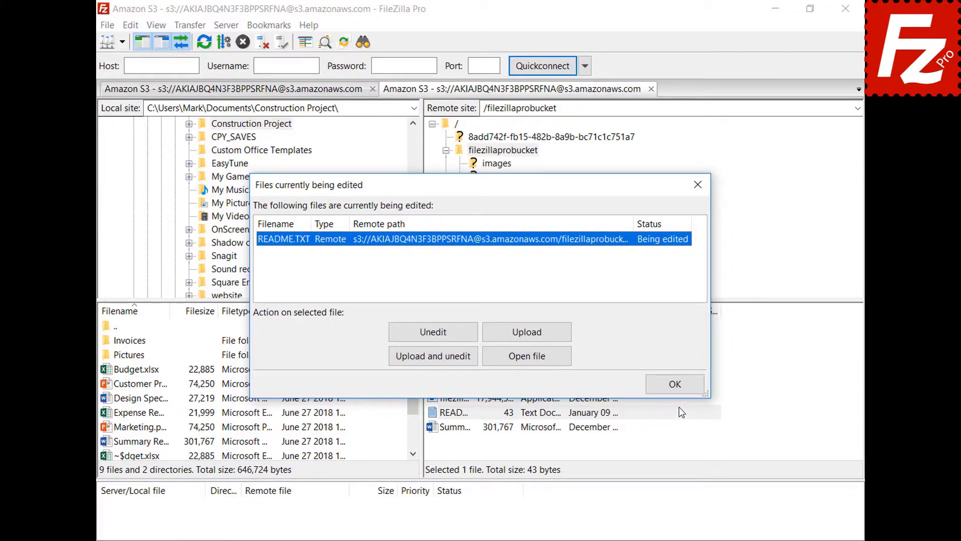
click(676, 383)
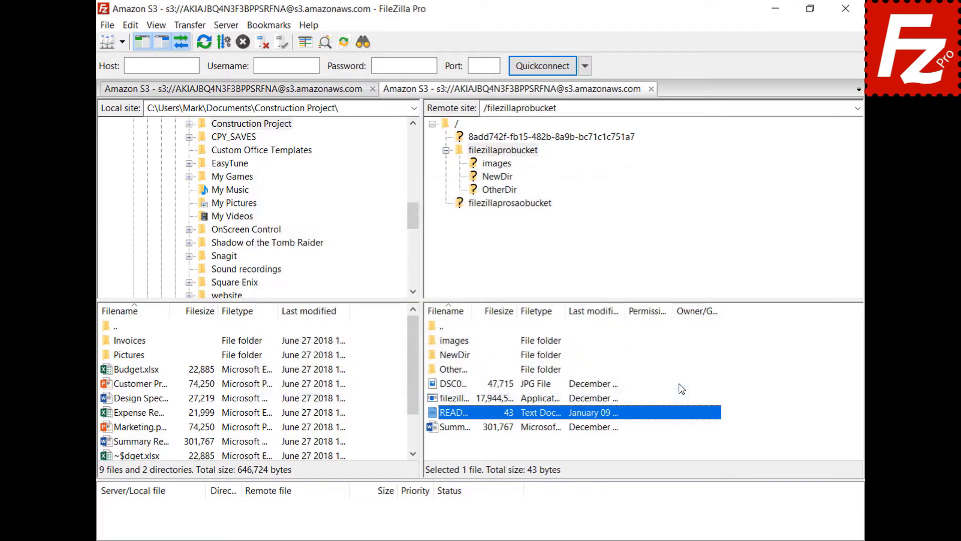
Add a jpg filetype association pointing to C:\Windows\system32\mspaint.exe in the File editing settings
click(133, 30)
click(136, 75)
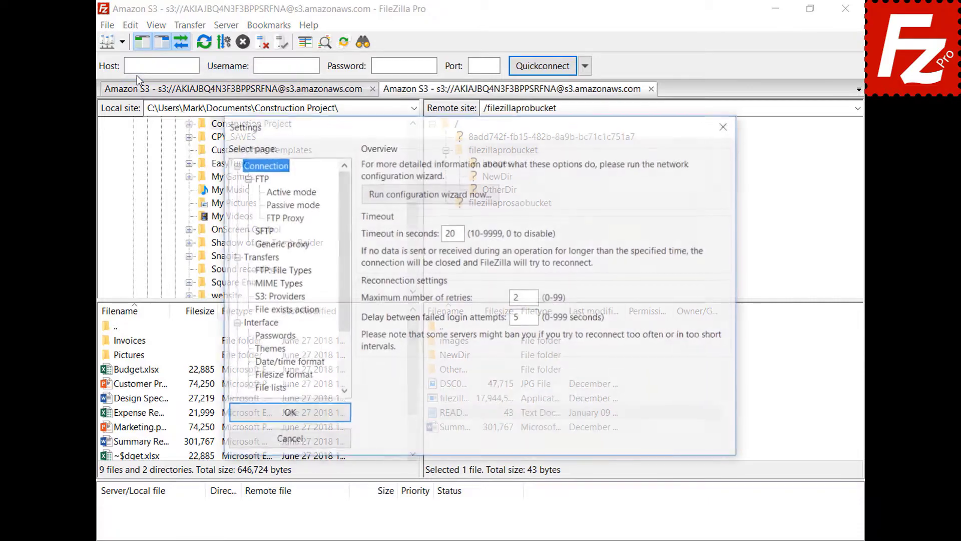
scroll(344, 230, down, 2)
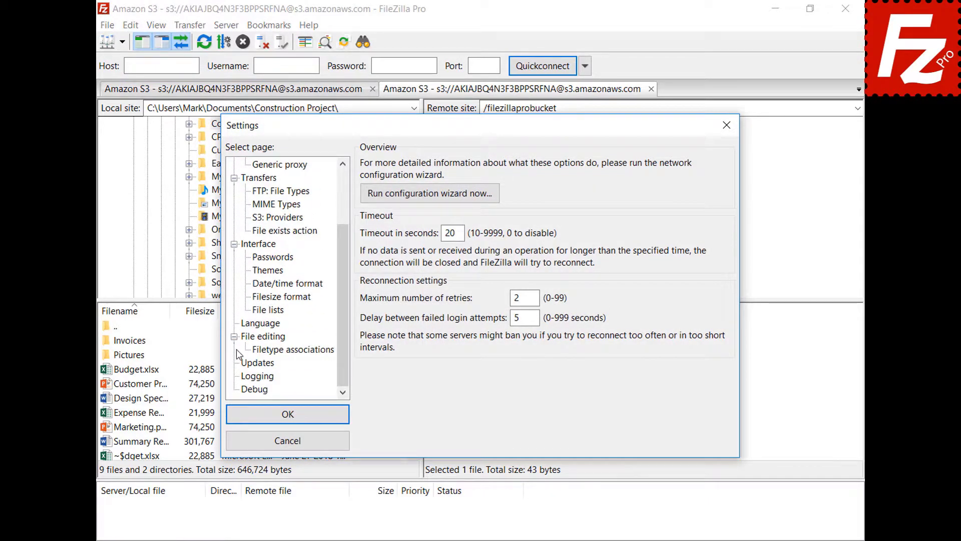
click(248, 338)
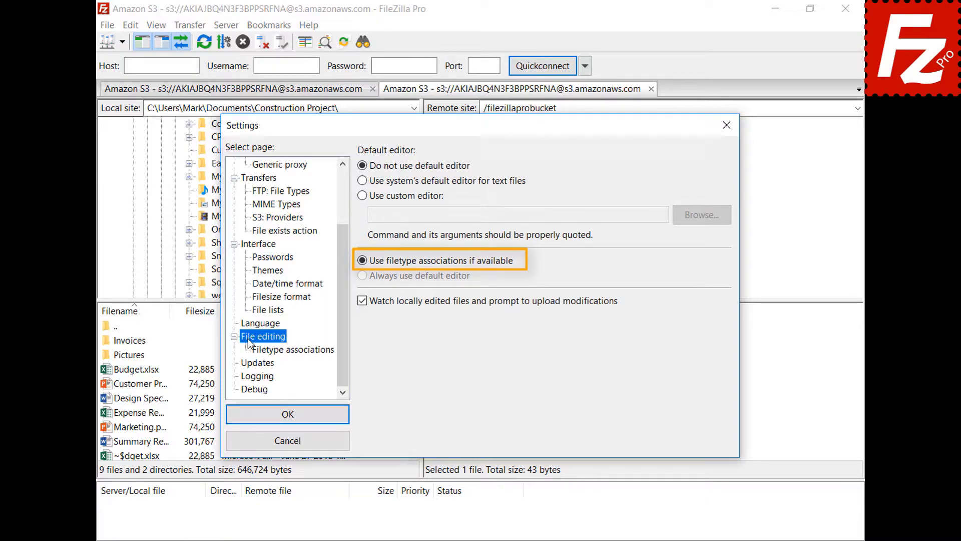
click(302, 352)
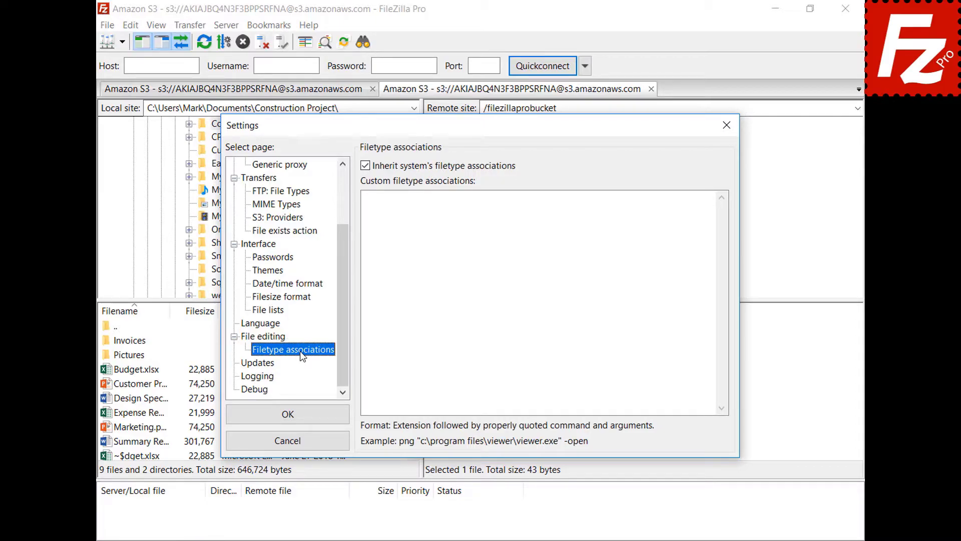
click(693, 209)
text(jpg "C:\Windows\system32\mspaint.exe")
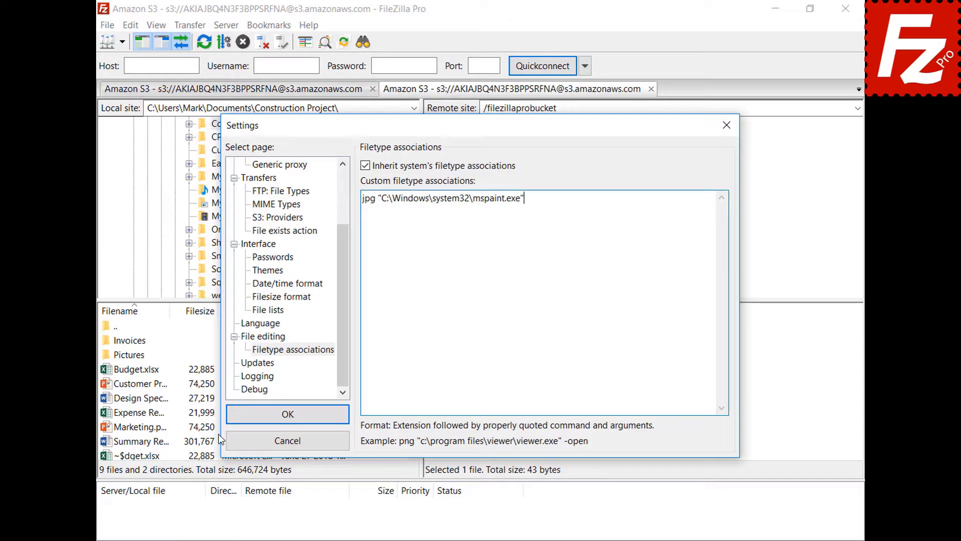
click(235, 420)
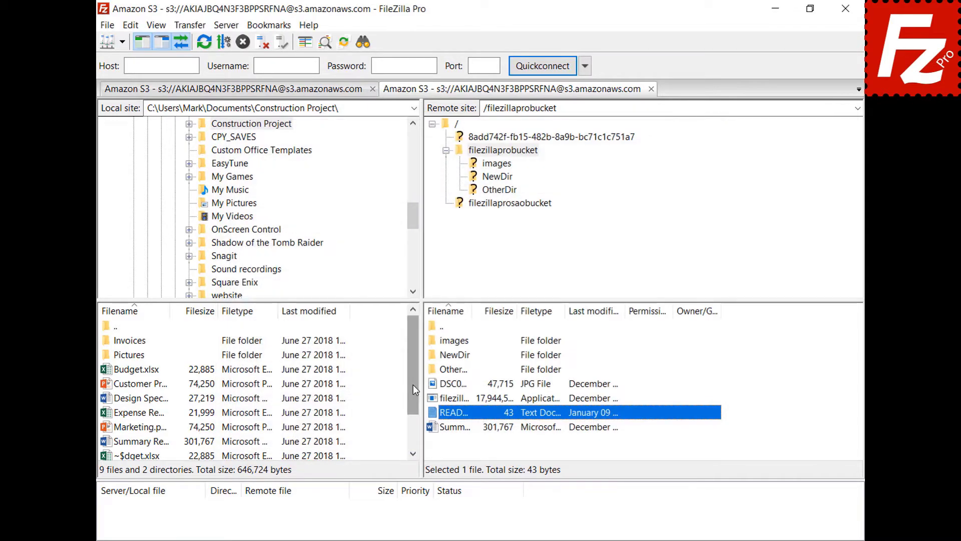
Open the remote photo DSC00079 in Paint with View/Edit, then close Paint
click(434, 384)
right_click(433, 385)
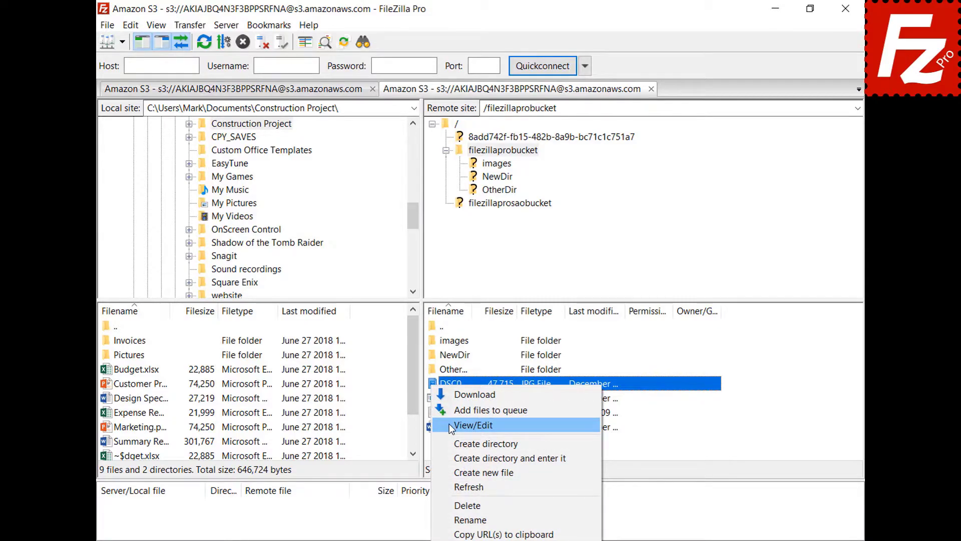
click(449, 425)
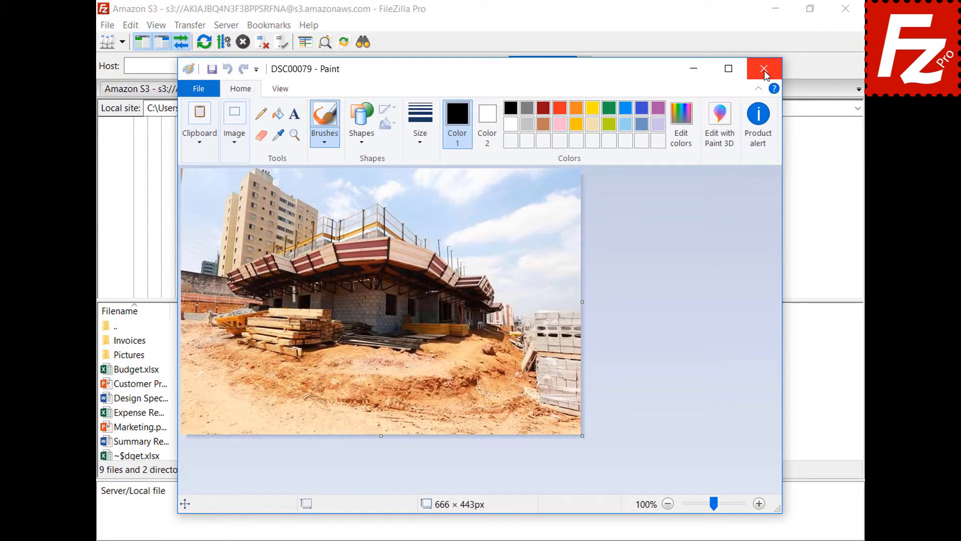
click(762, 68)
click(131, 26)
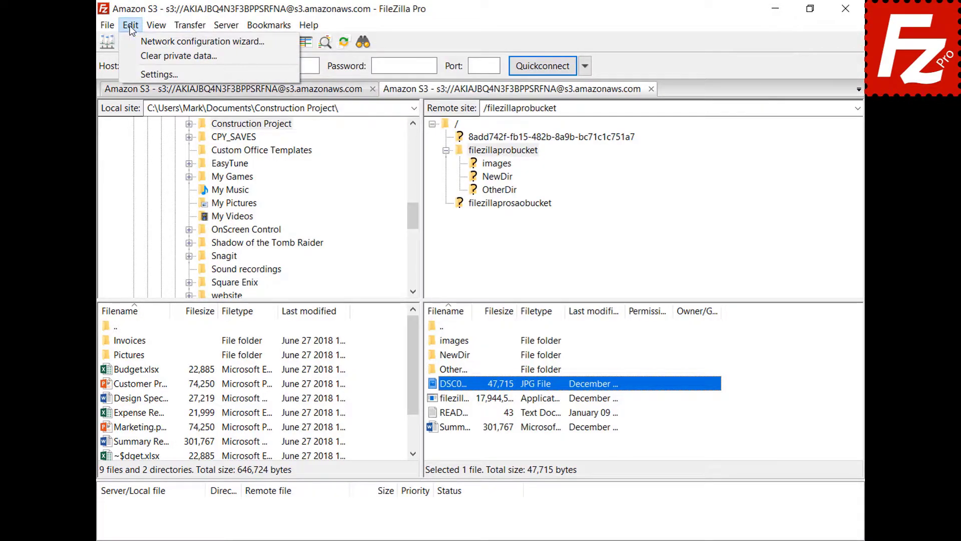
Open Settings and display the File editing page to review the default editor options
click(139, 73)
scroll(343, 201, down, 2)
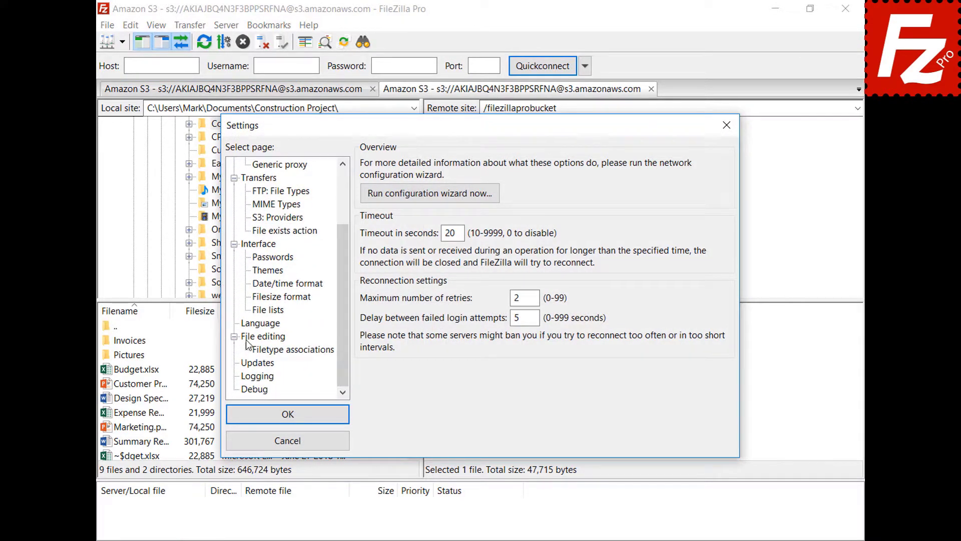
click(249, 339)
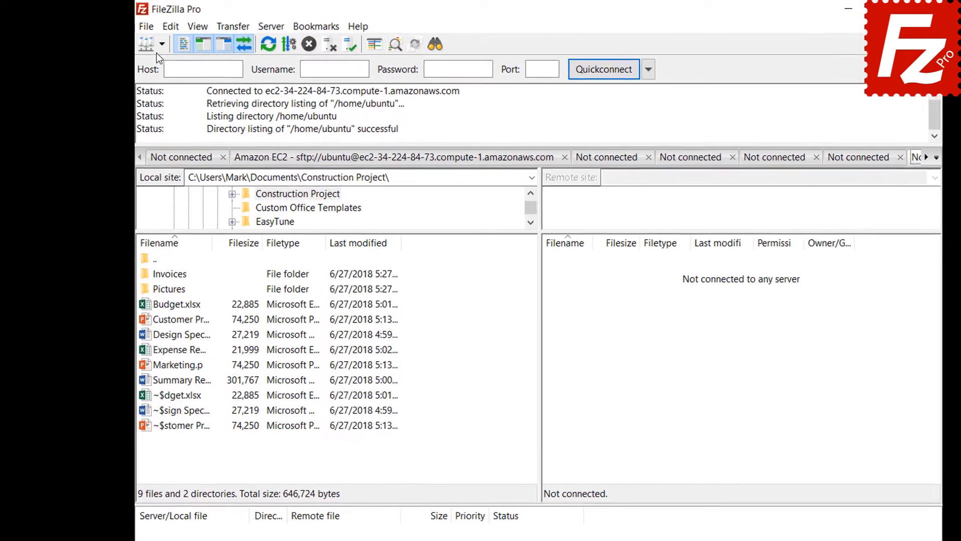
Connect to the saved FTP site and start a site-specific bookmark named FTP-Pictures
click(144, 44)
click(170, 65)
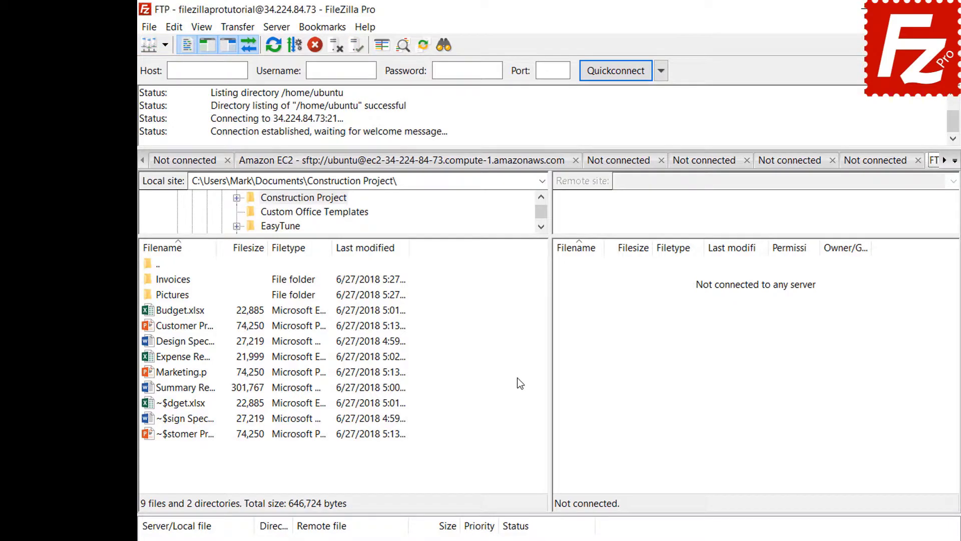
click(325, 31)
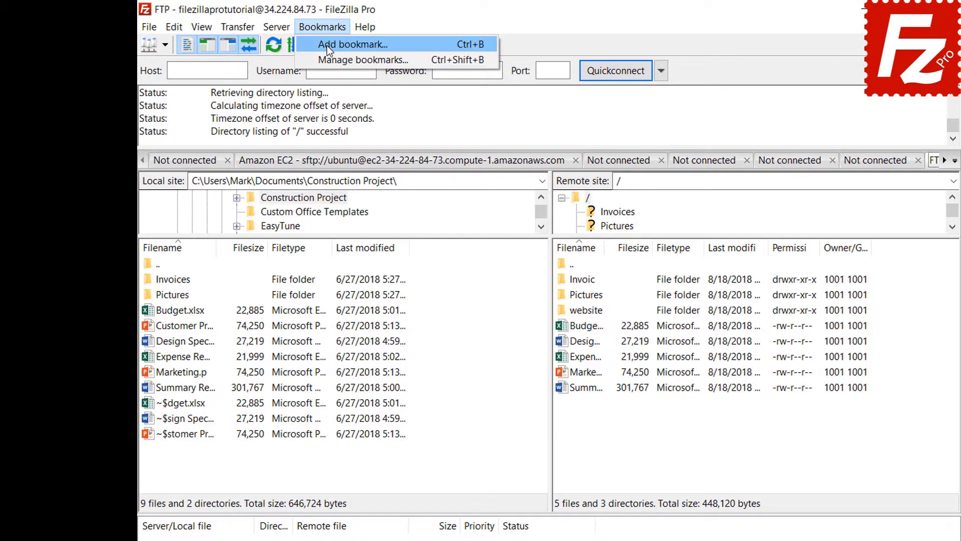
click(326, 46)
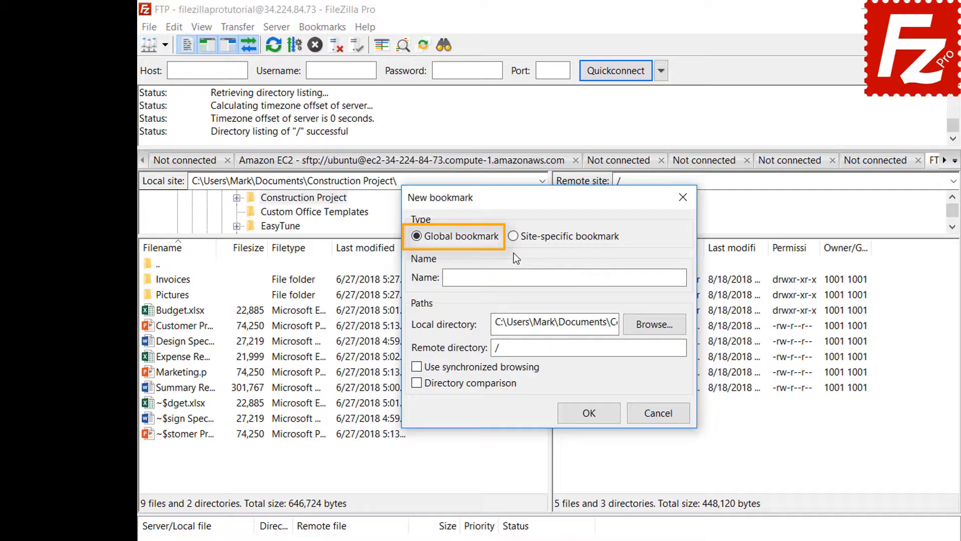
click(513, 237)
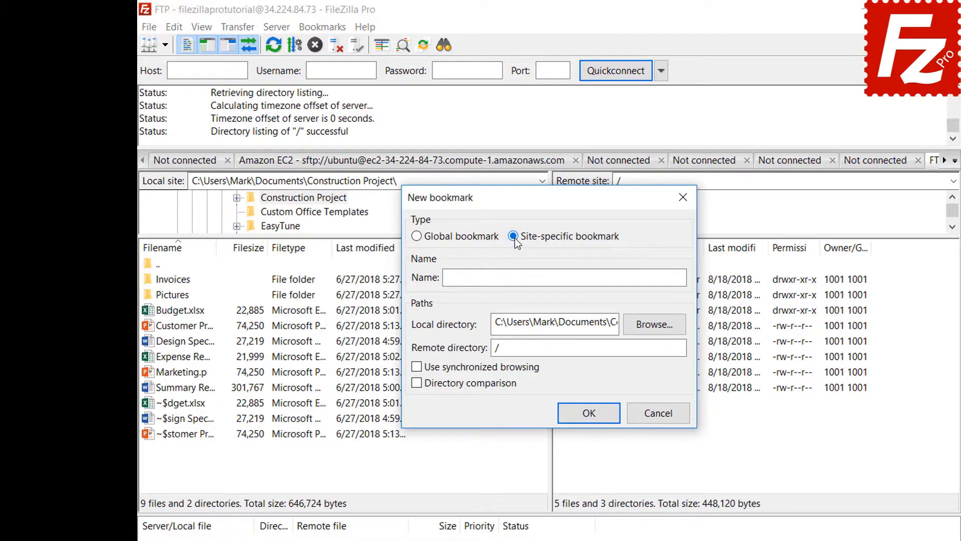
click(636, 275)
text(FTP-Pictures)
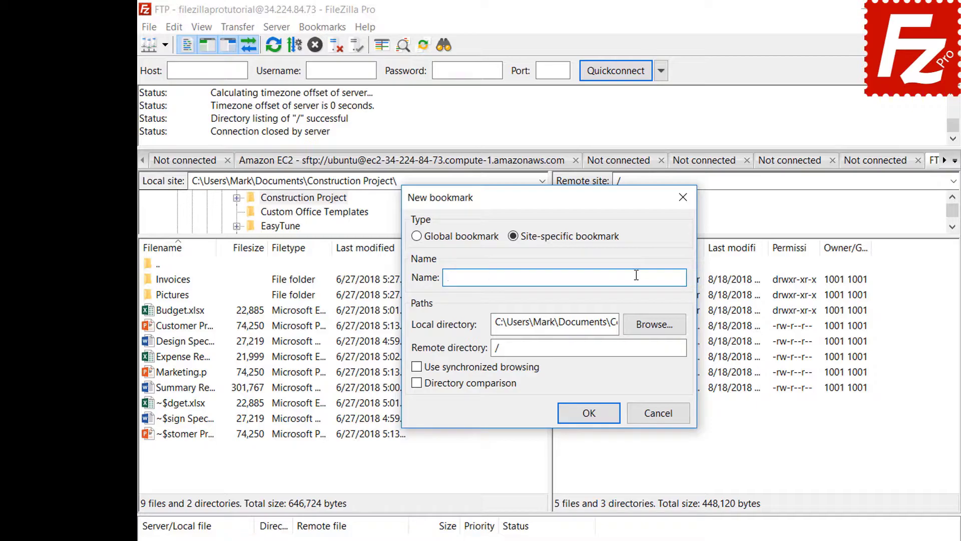
Set the bookmark's local directory to Pictures and remote directory to /Pictures, then save it
click(651, 324)
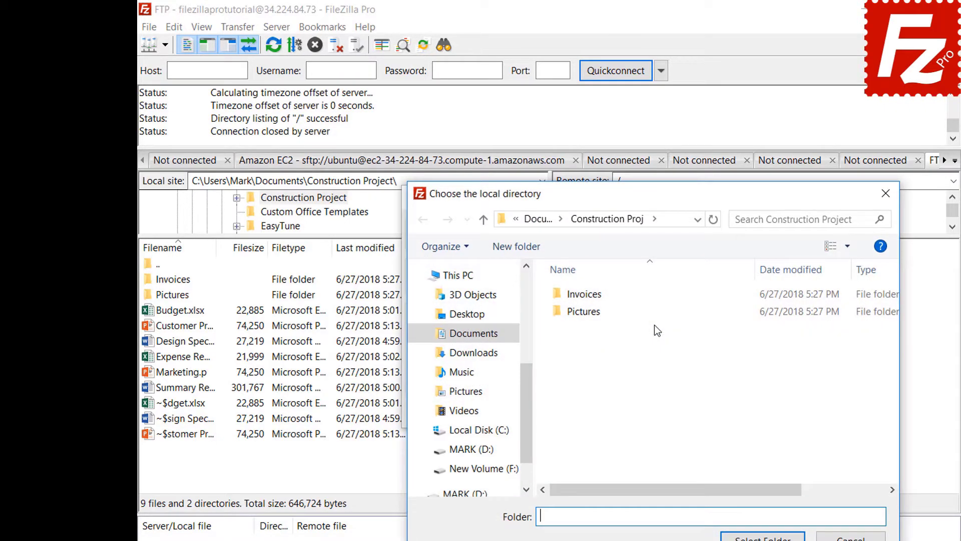
double_click(587, 312)
click(762, 537)
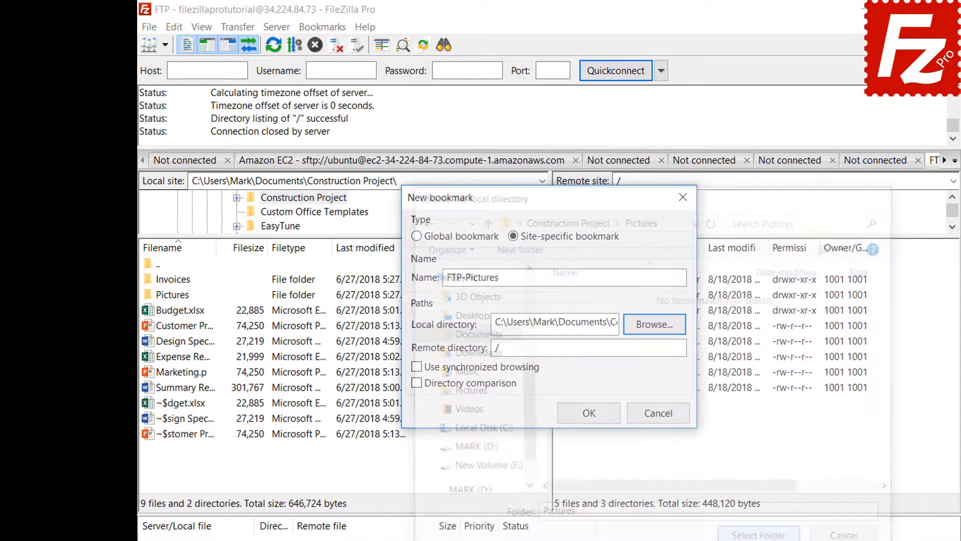
click(656, 351)
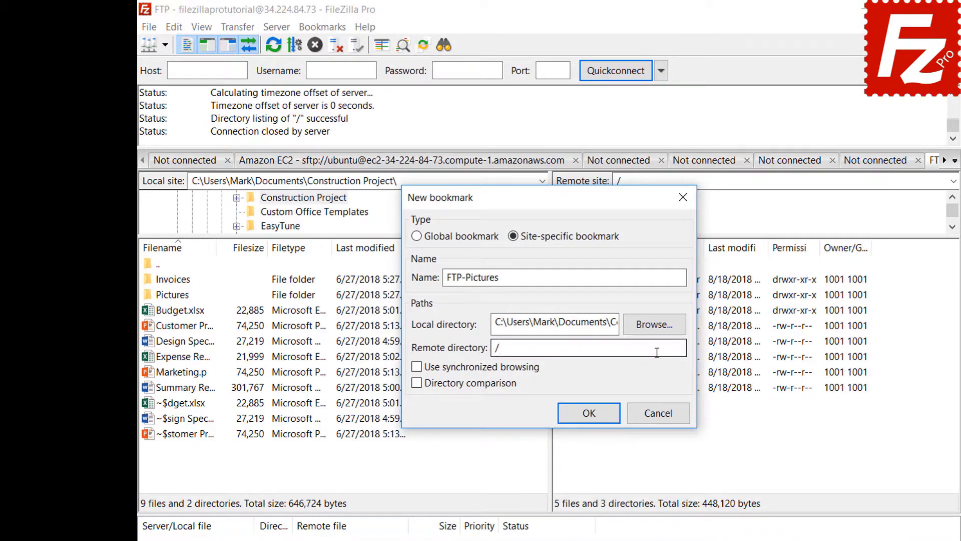
text(Pictures)
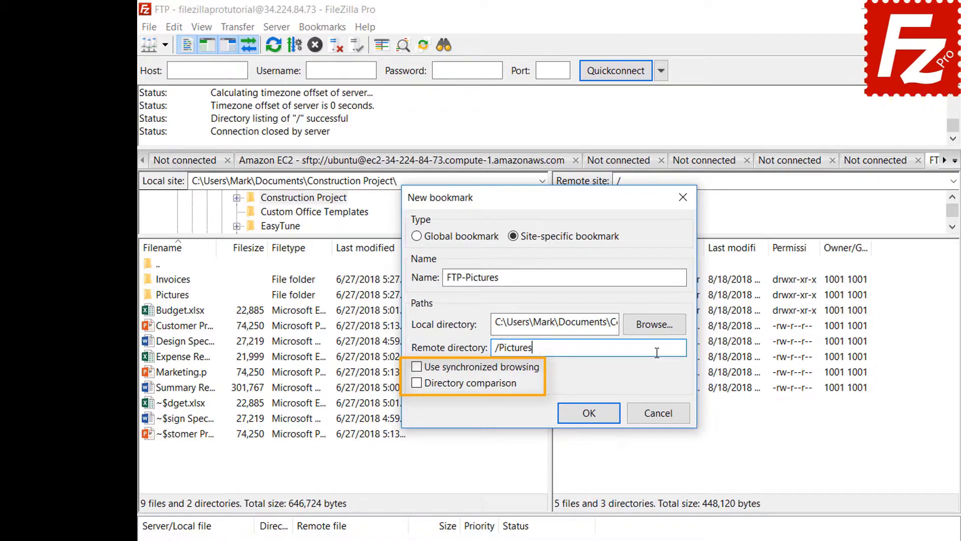
click(597, 419)
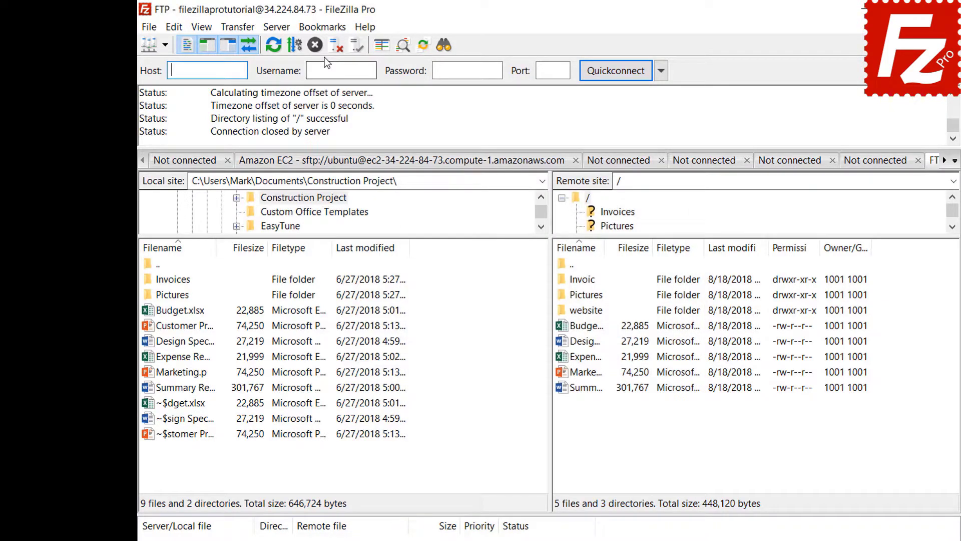
Jump to the Pictures folders with the FTP-Pictures bookmark, then disconnect from the FTP server
click(324, 29)
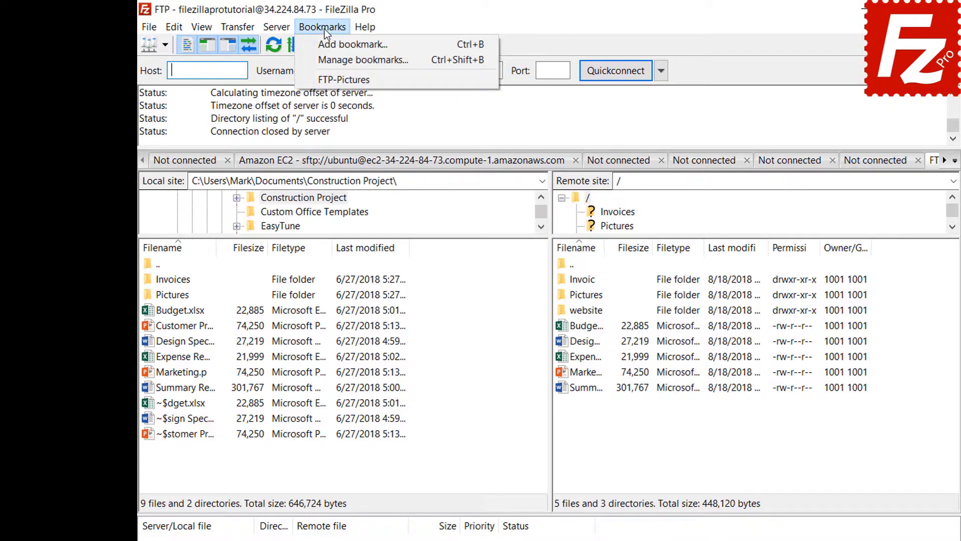
click(324, 80)
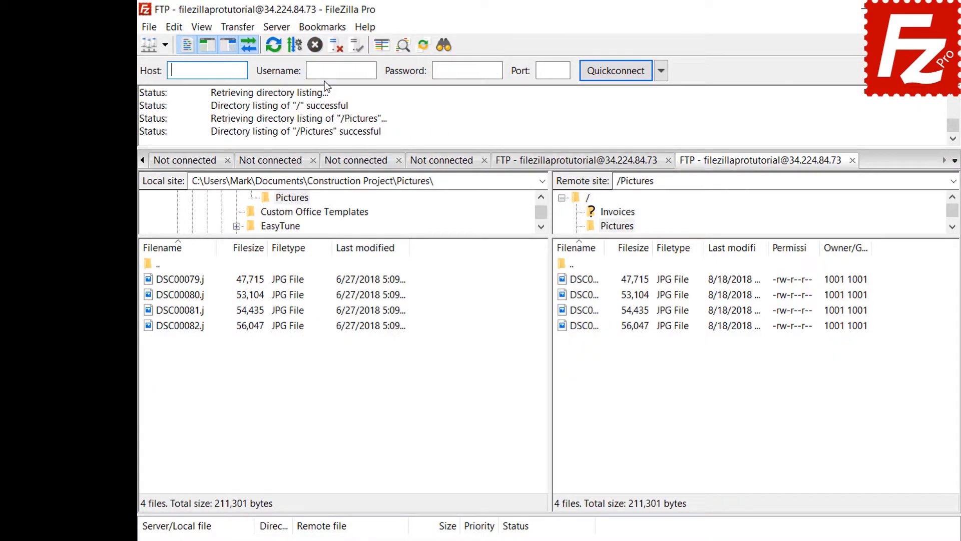
click(335, 49)
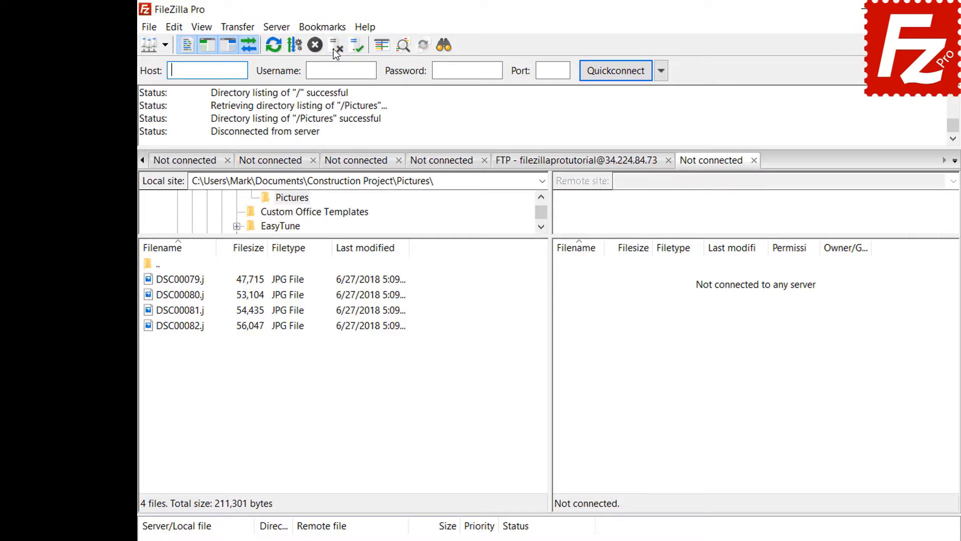
Reconnect through the Site Manager using the FTP-Pictures bookmark under the FTP site
click(149, 28)
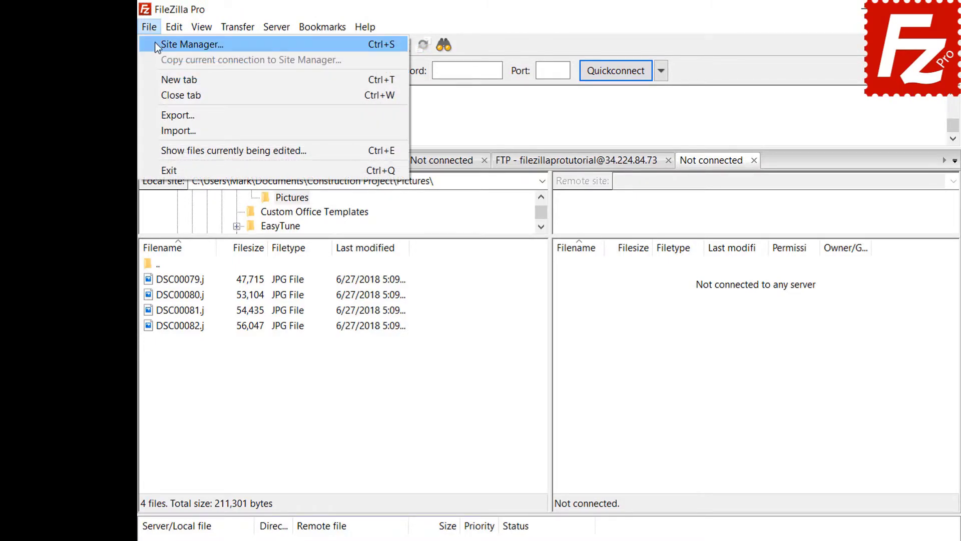
click(158, 46)
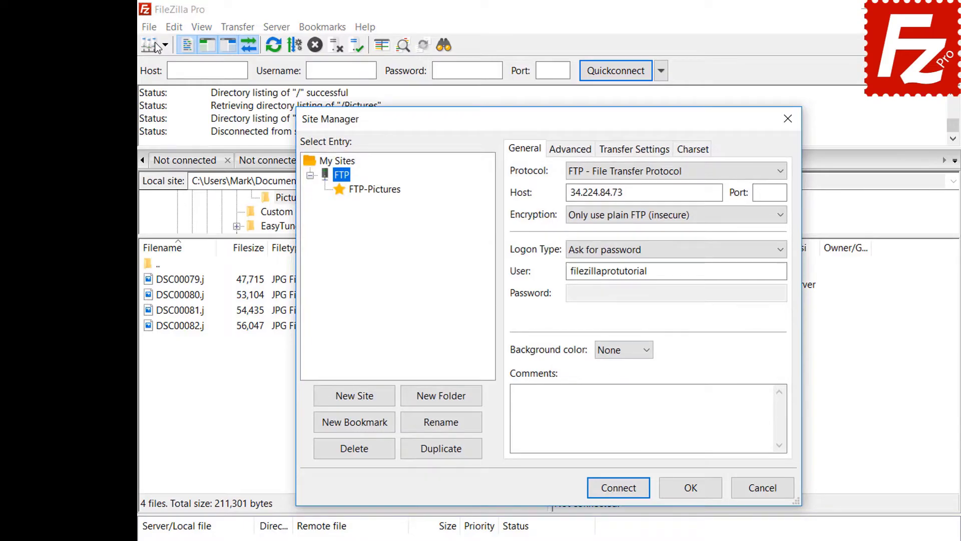
click(379, 193)
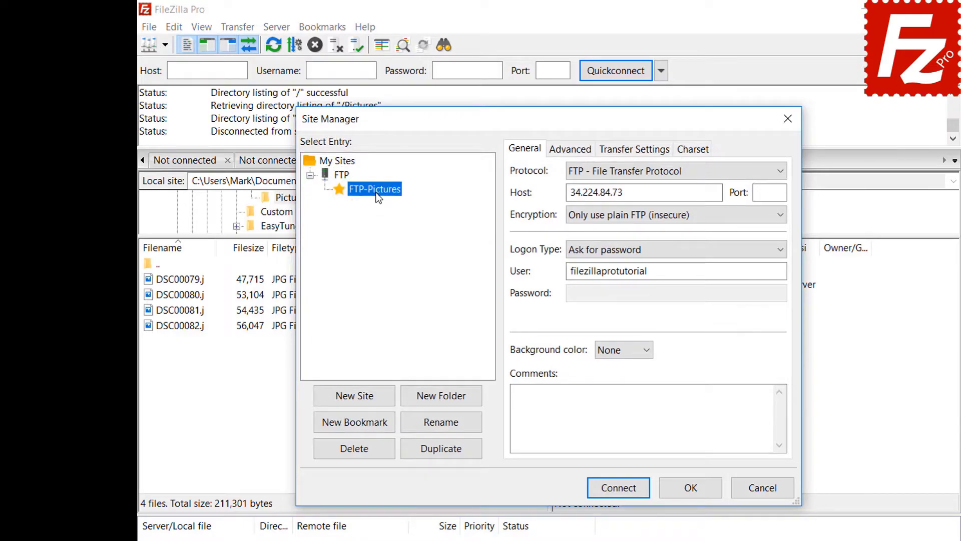
click(626, 490)
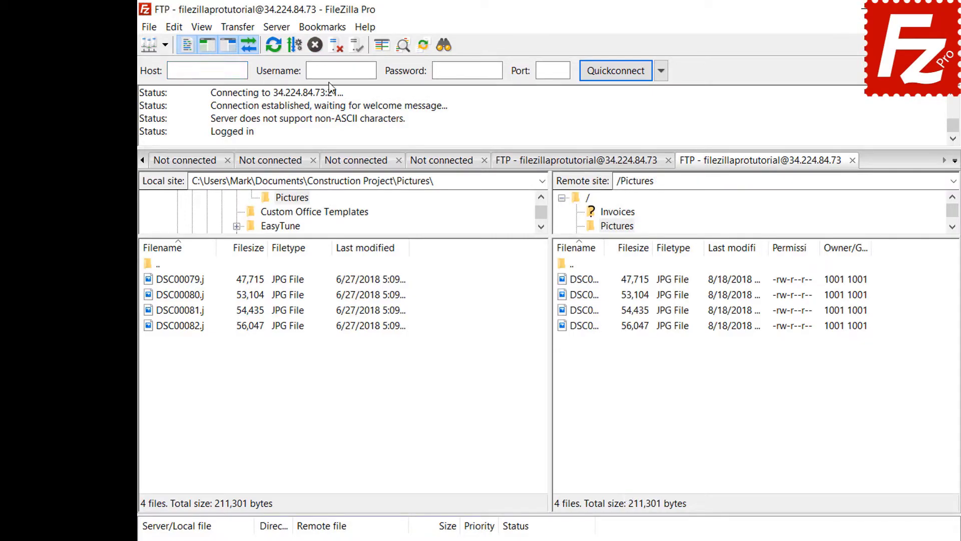
click(329, 29)
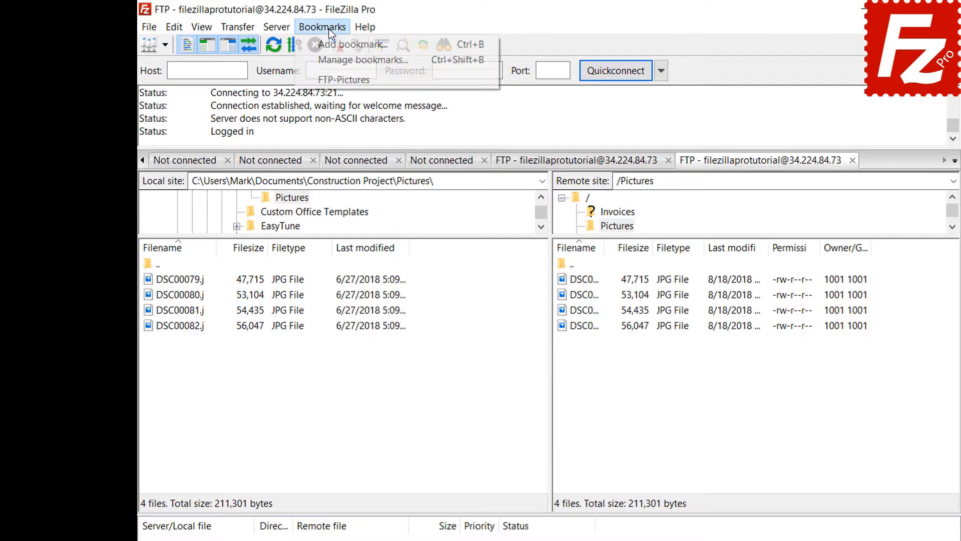
Open Manage bookmarks and select FTP-Pictures under Site-specific bookmarks to see its directories
click(331, 55)
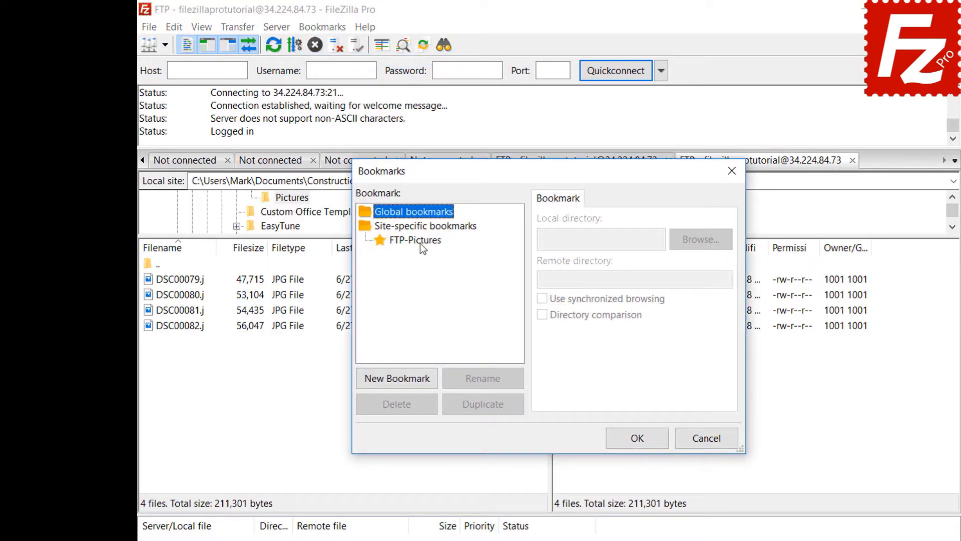
click(420, 241)
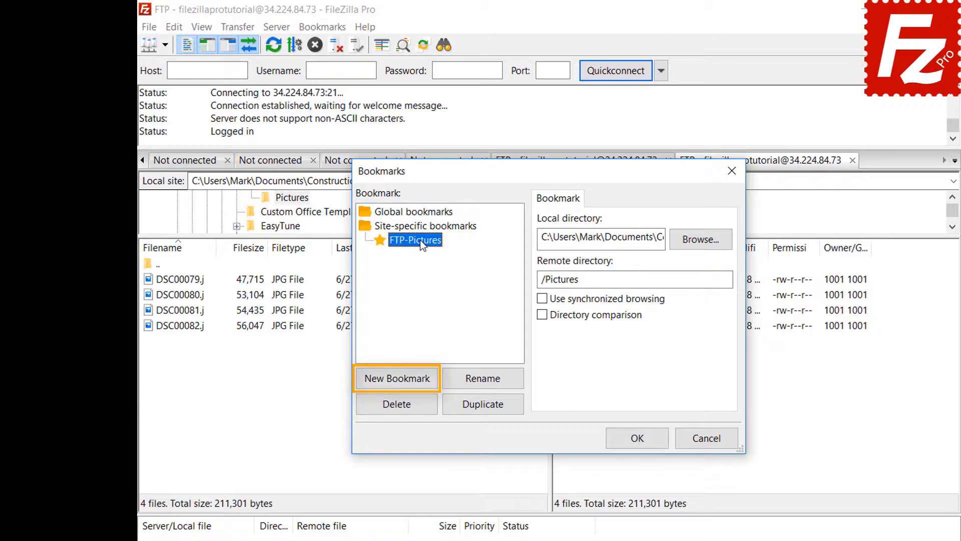
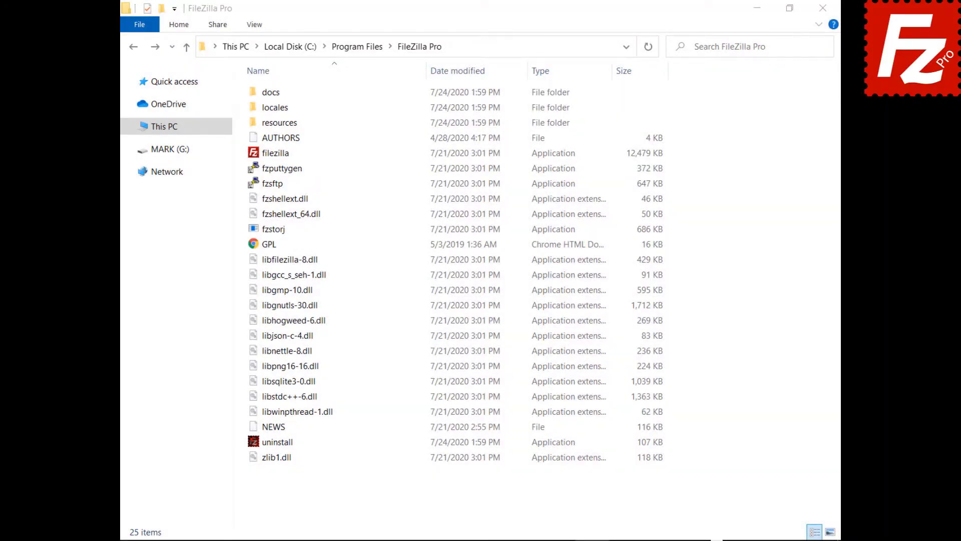
Open fzdefaults.xml from the FileZilla Pro install's docs folder in Notepad
double_click(255, 92)
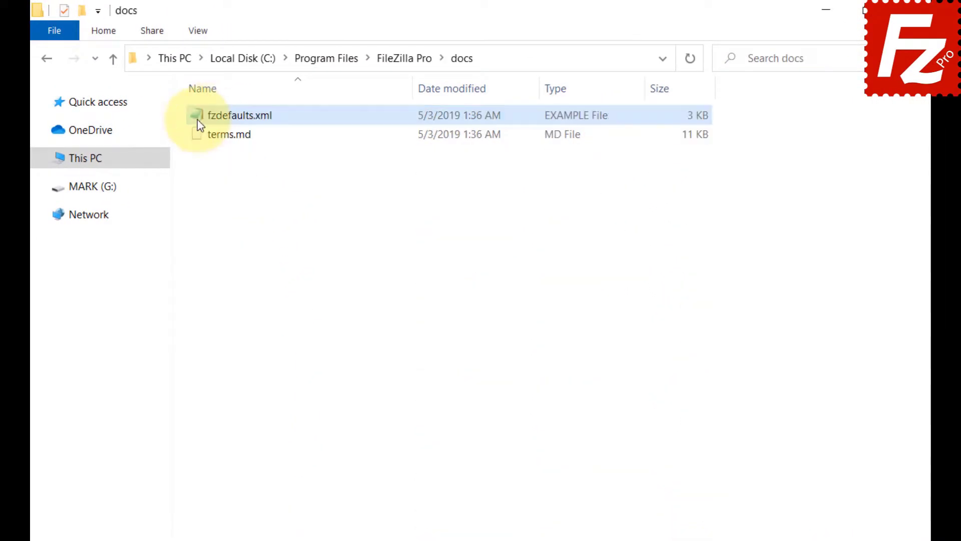
double_click(197, 119)
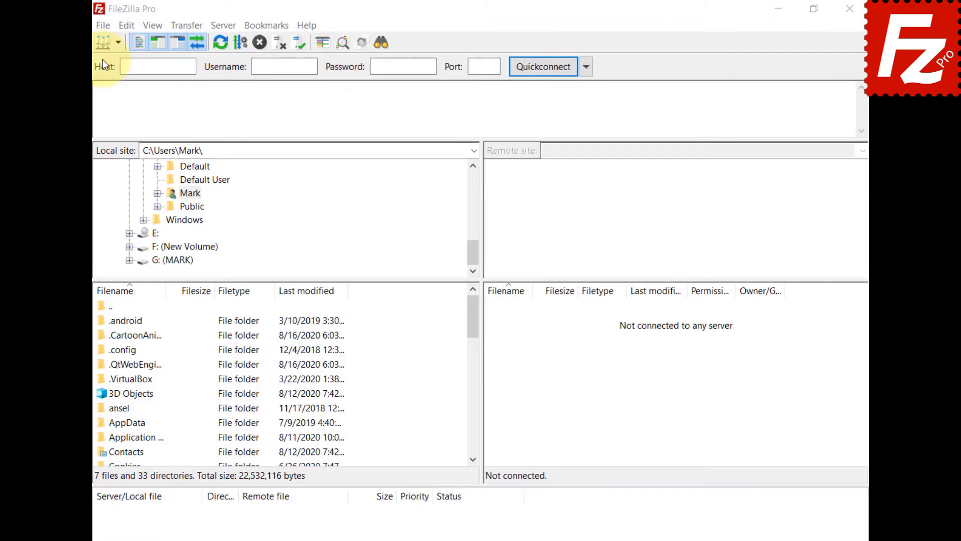
Export Site Manager entries and settings to fzdefaults.xml in Documents
click(104, 25)
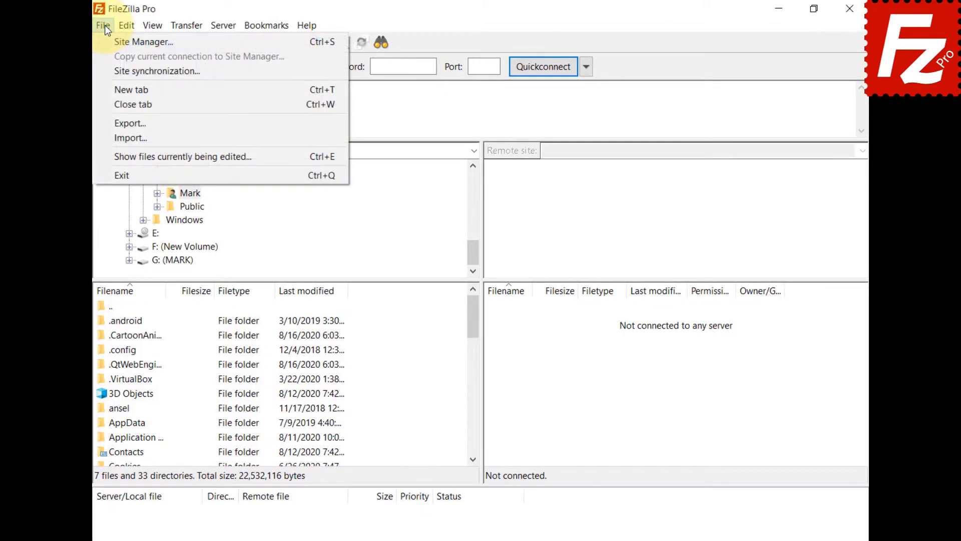
click(113, 120)
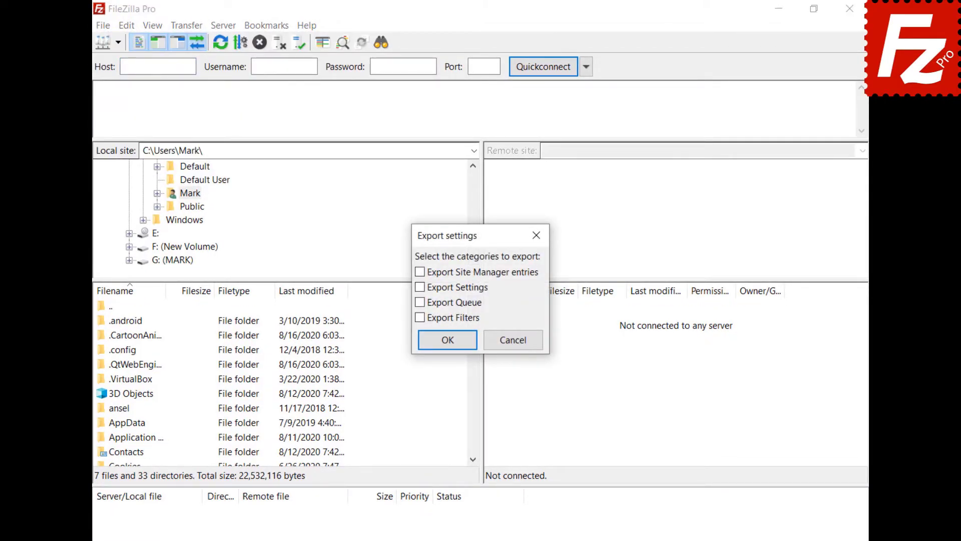
click(421, 287)
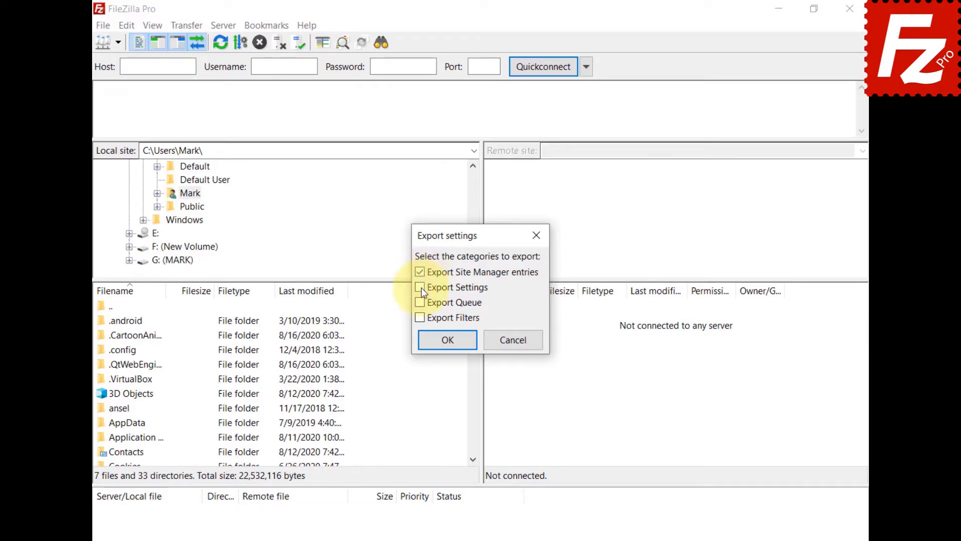
click(451, 345)
text(f)
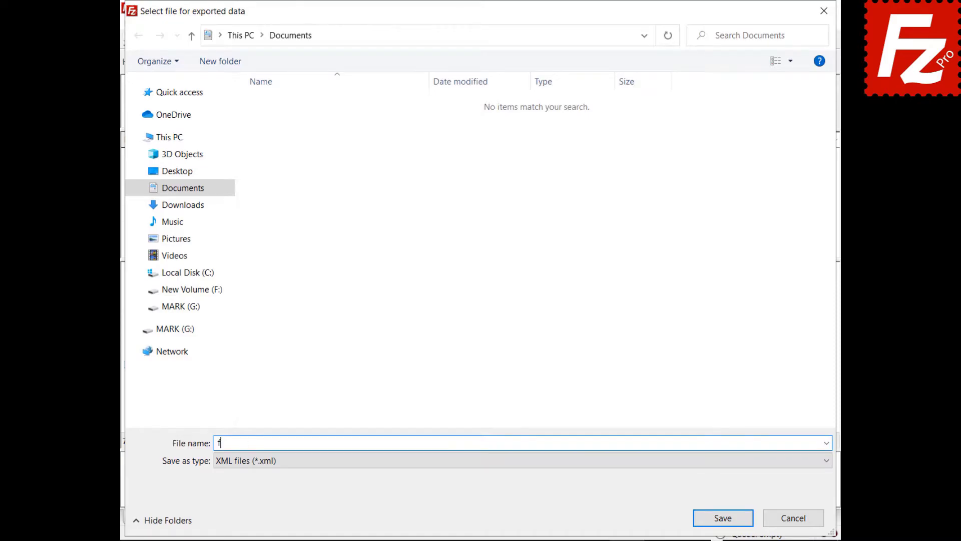
text(zdefaults.xml)
click(722, 520)
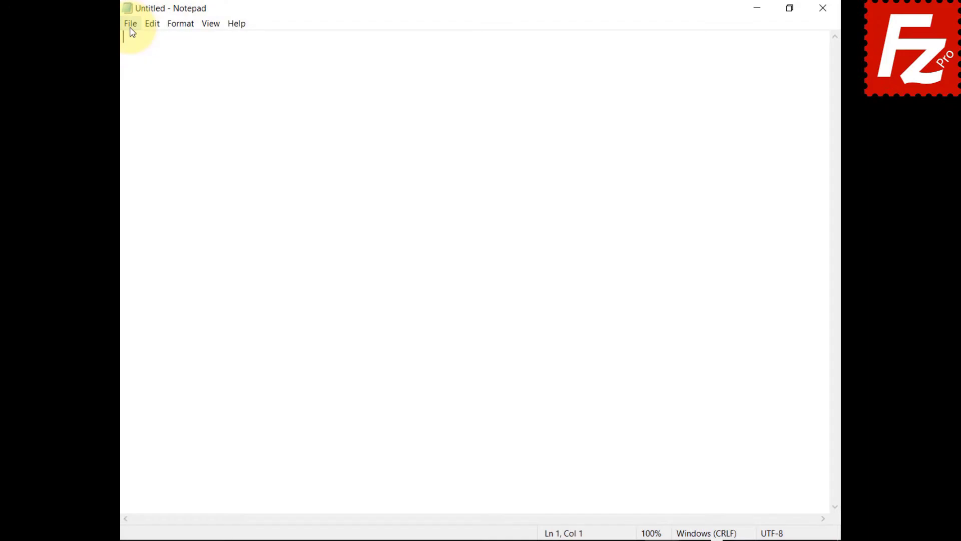
Open the exported fzdefaults file in Notepad
click(131, 26)
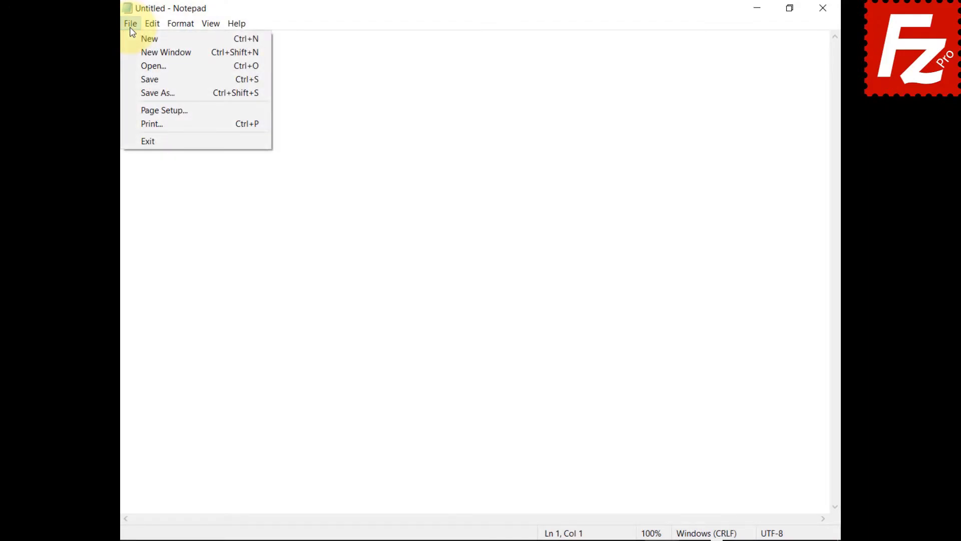
click(128, 66)
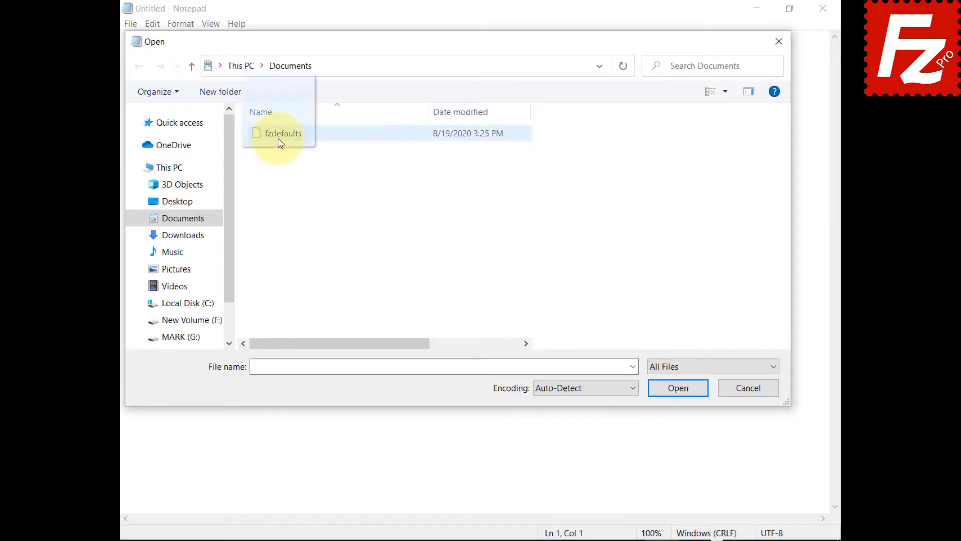
click(279, 136)
click(678, 388)
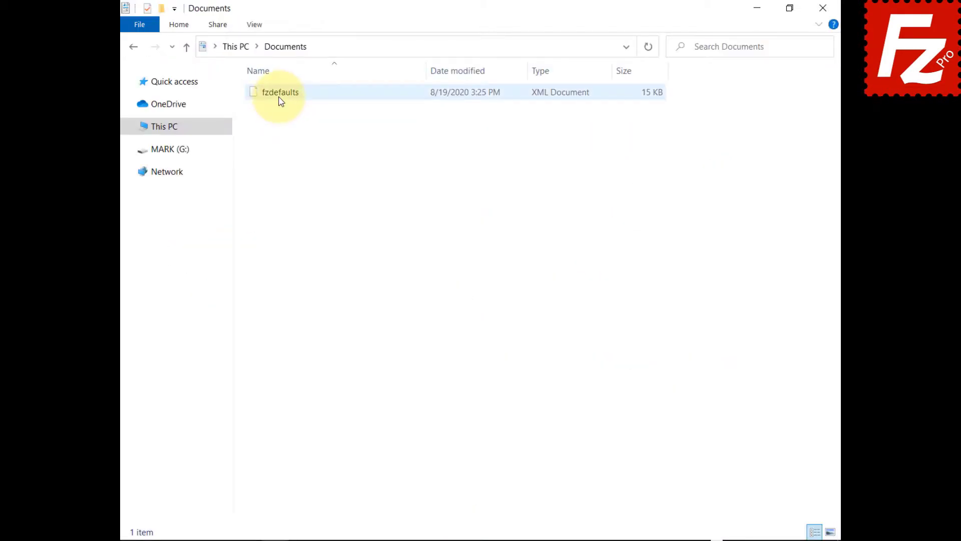
Copy fzdefaults from Documents into %ProgramFiles%\Filezilla Pro, granting administrator access
right_click(281, 102)
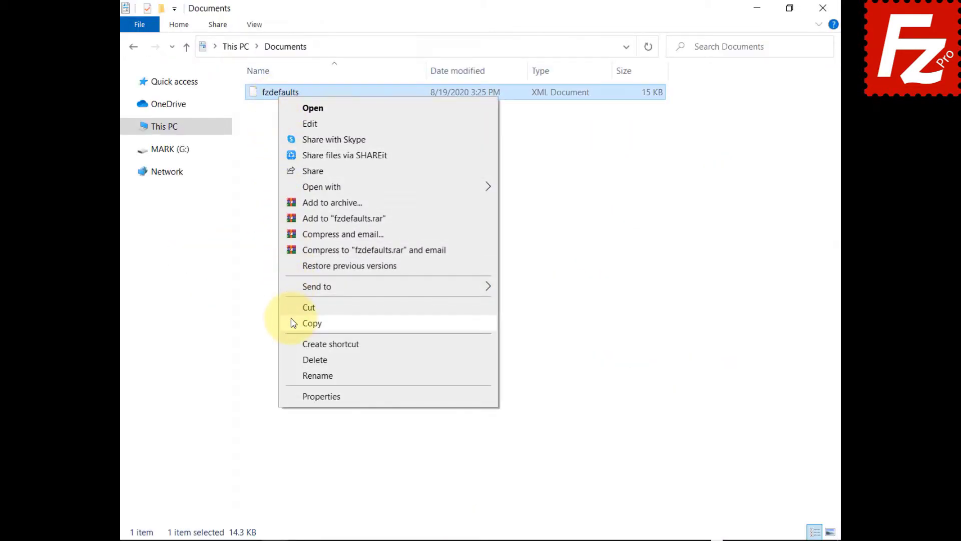
click(294, 323)
click(590, 47)
text(%ProgramFiles%\Filezilla Pro)
key(Return)
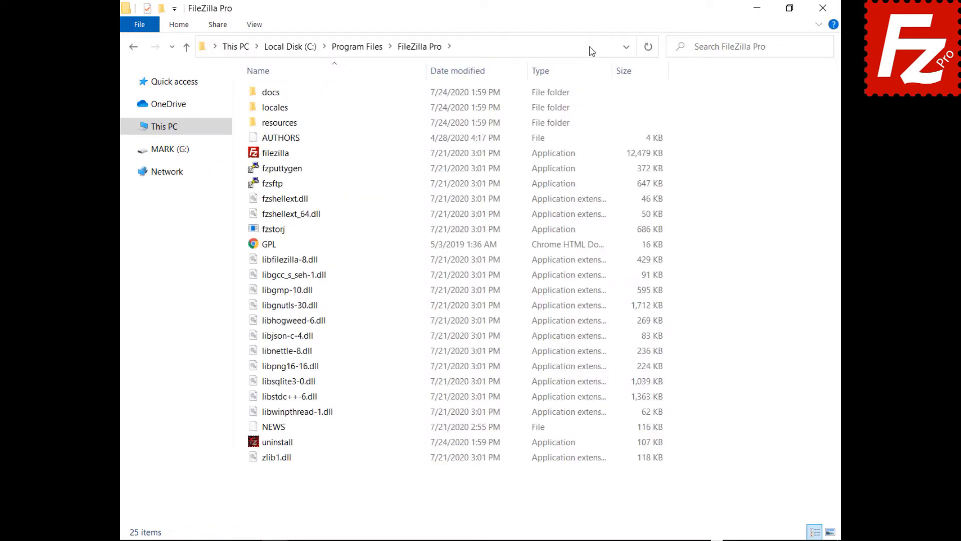
right_click(368, 486)
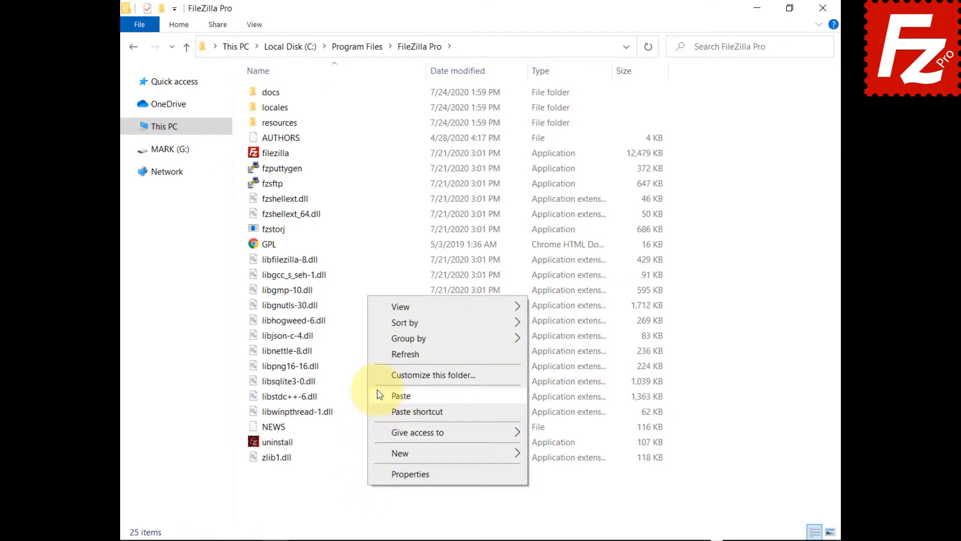
click(396, 396)
click(444, 215)
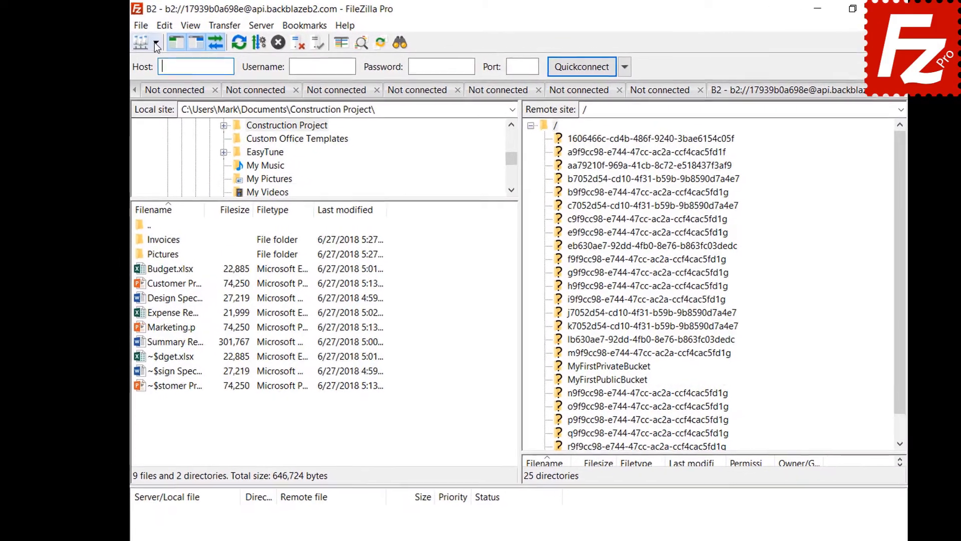
Connect to the Amazon S3 site, then show the Interface settings' pane layout choices
click(157, 42)
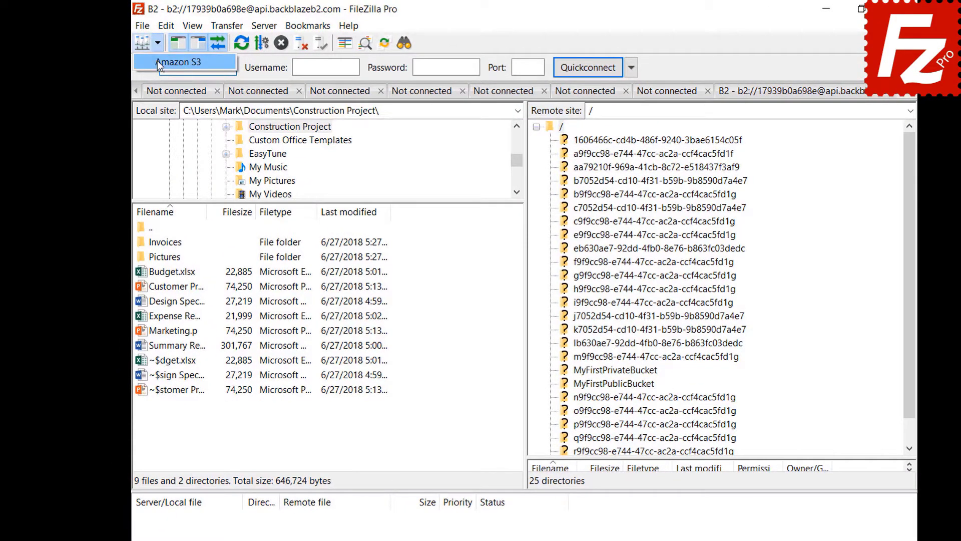
click(158, 61)
click(166, 27)
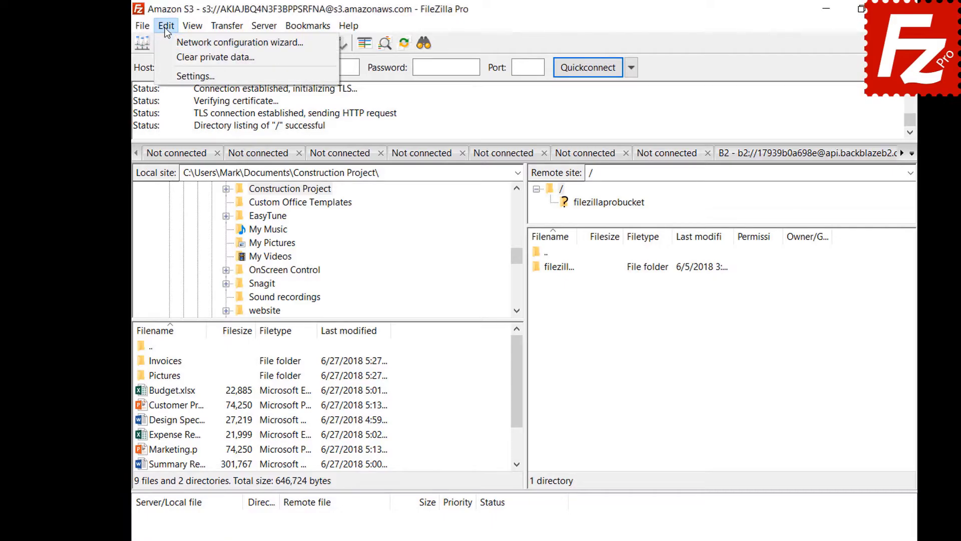
click(168, 76)
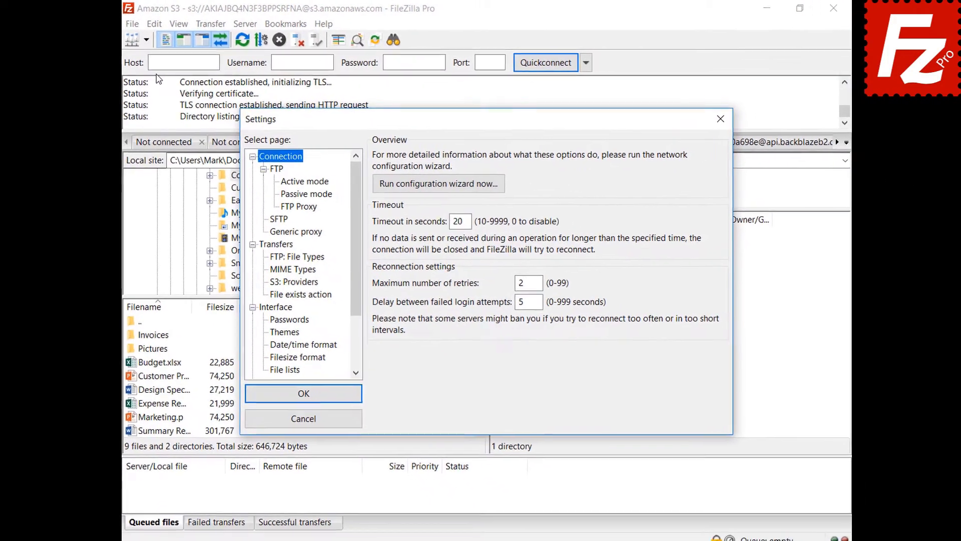
click(266, 308)
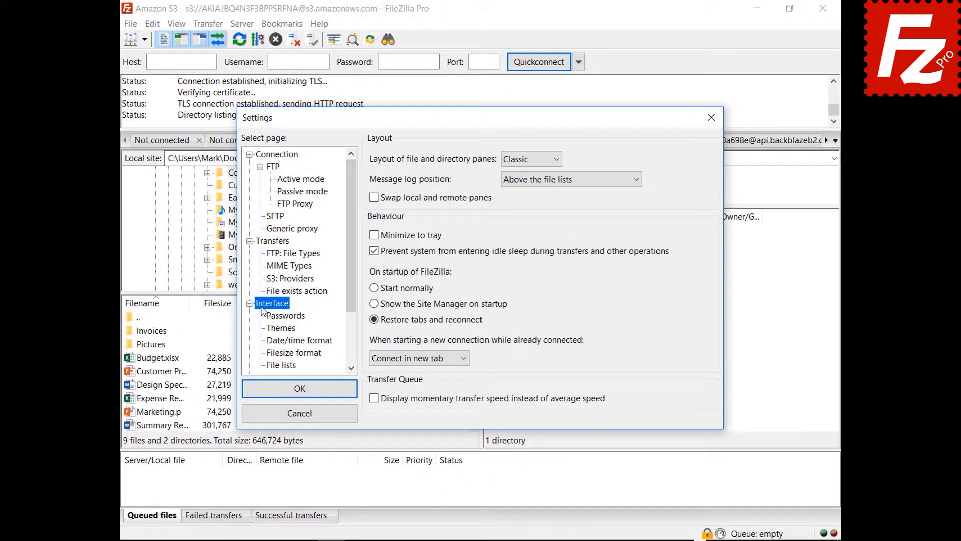
click(529, 161)
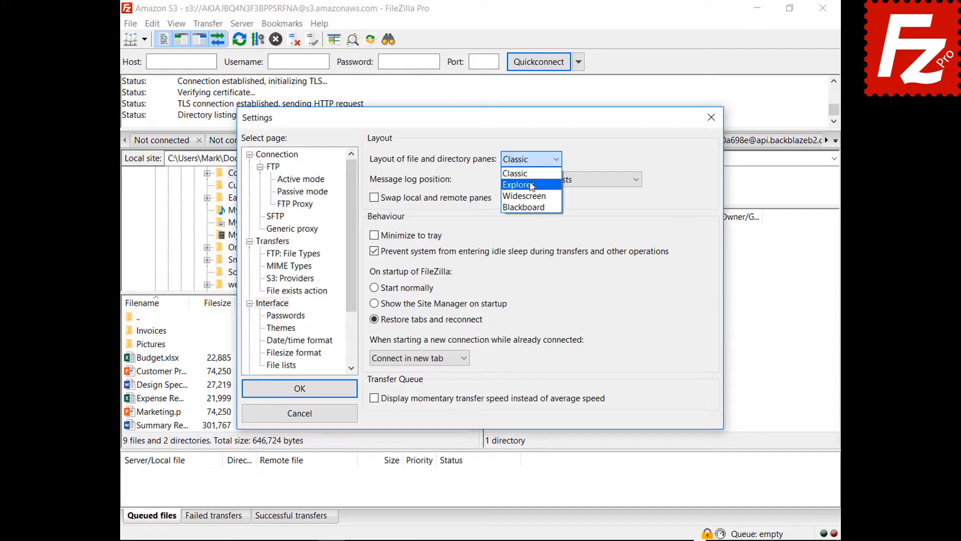
Preview the Explorer and then the Widescreen pane layouts
click(520, 185)
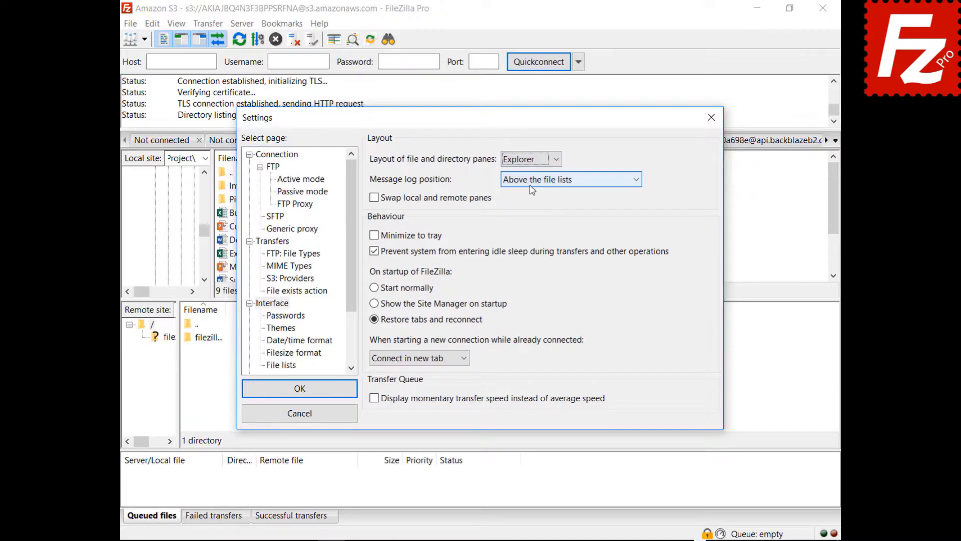
drag(488, 122, 503, 540)
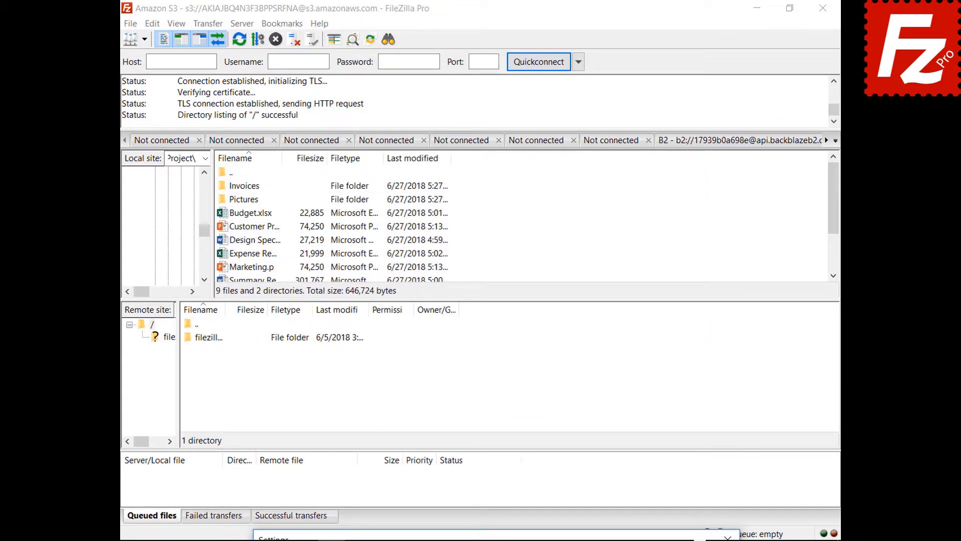
drag(503, 540, 479, 123)
click(522, 161)
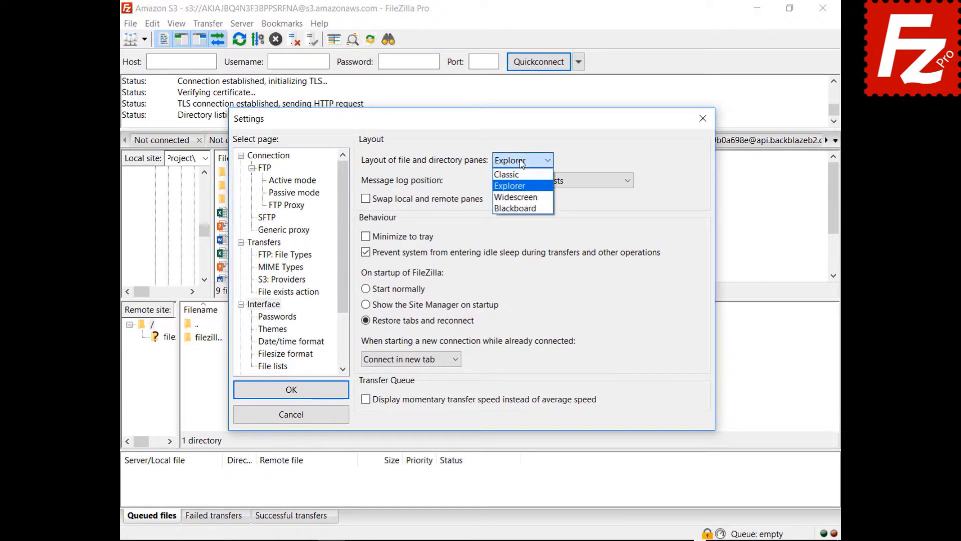
click(516, 196)
mouse_move(486, 129)
mouse_down()
mouse_move(511, 540)
mouse_move(466, 182)
mouse_move(482, 128)
mouse_up()
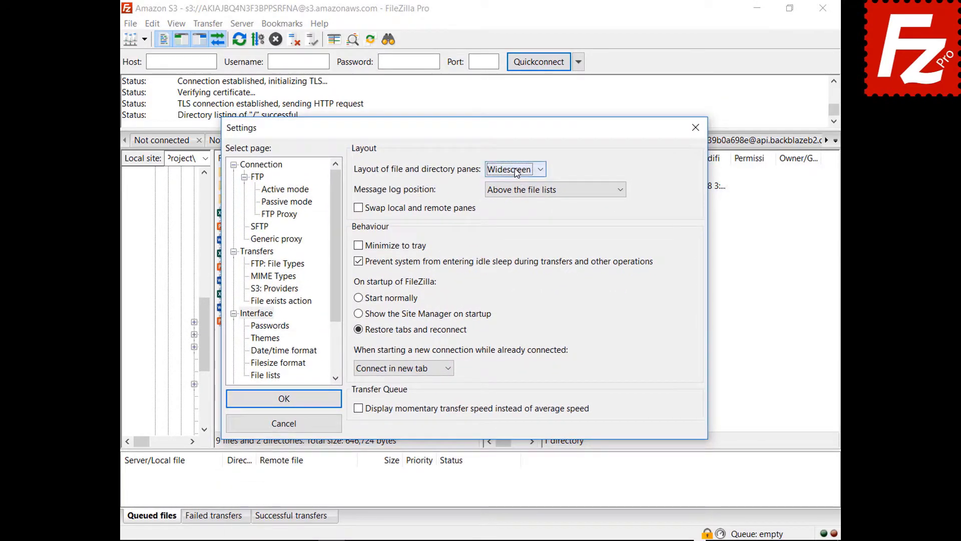
Preview the Blackboard layout, then switch the panes back to Classic
click(516, 169)
click(511, 220)
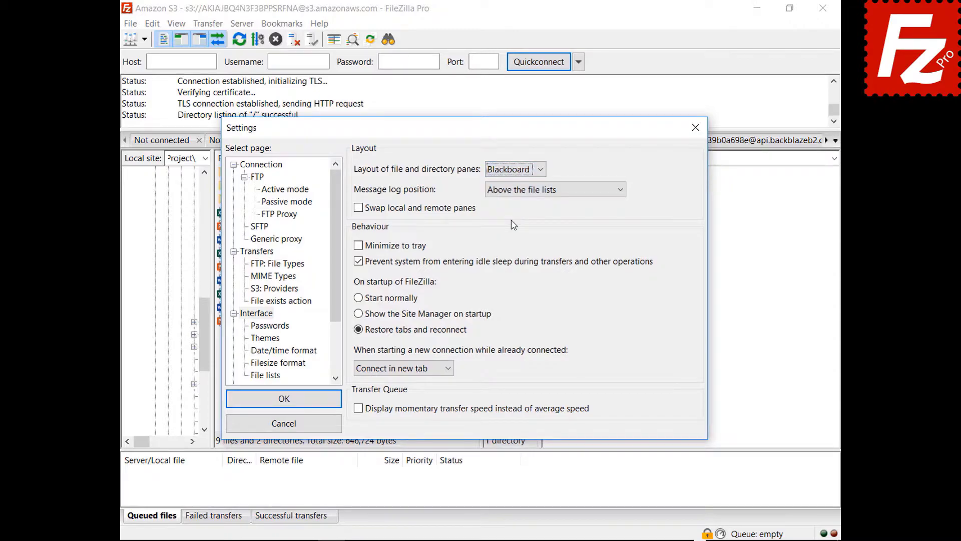
drag(467, 133, 470, 540)
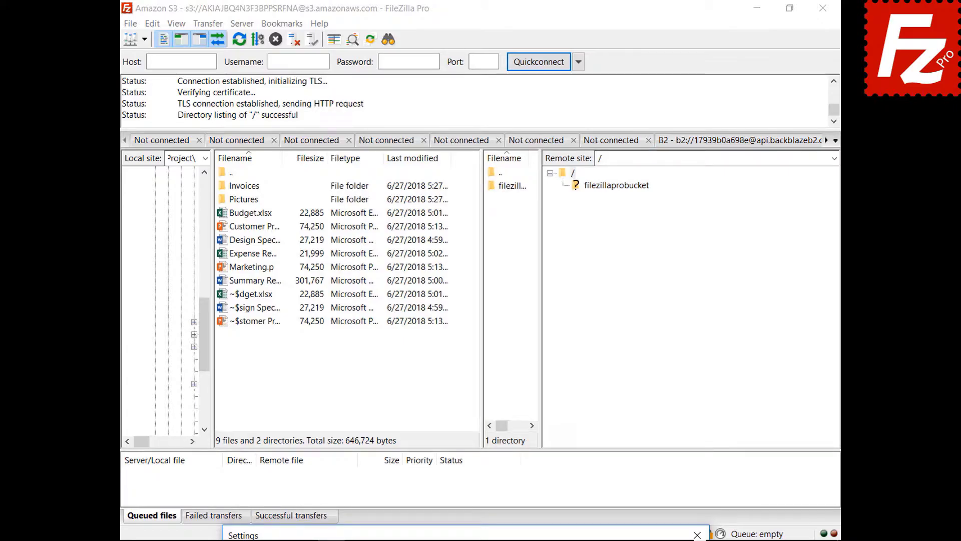
drag(471, 535, 447, 137)
click(492, 179)
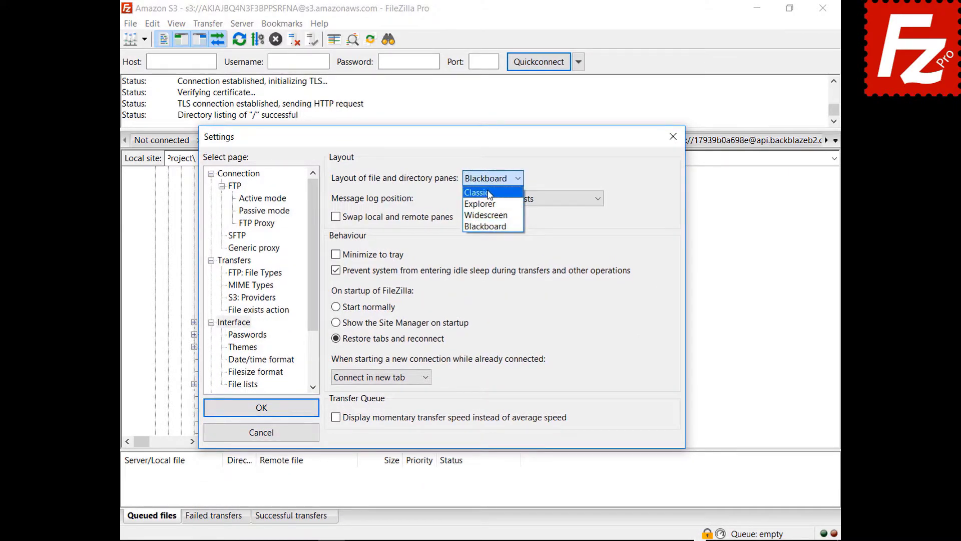
click(488, 190)
click(517, 200)
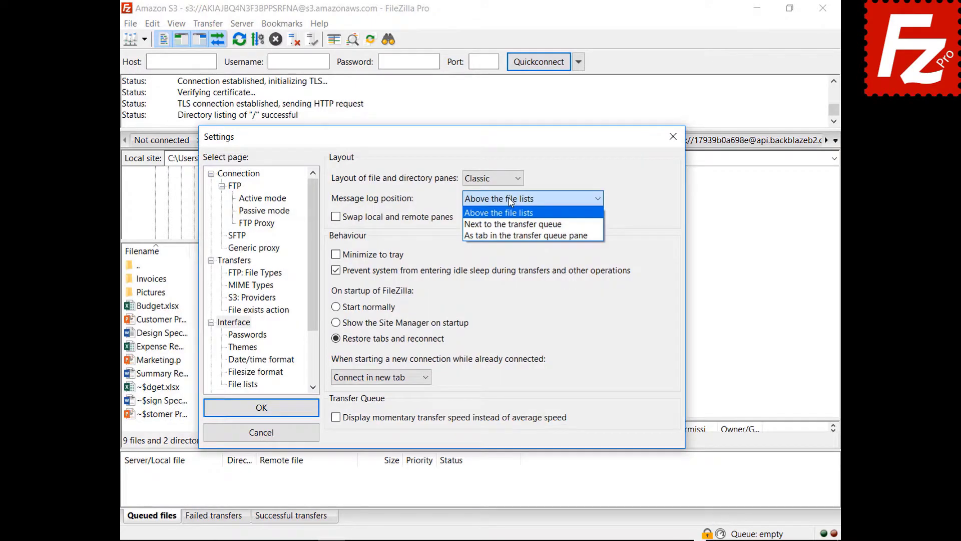
Place the message log next to the transfer queue, then as a tab in the queue pane
click(515, 219)
drag(446, 150, 466, 104)
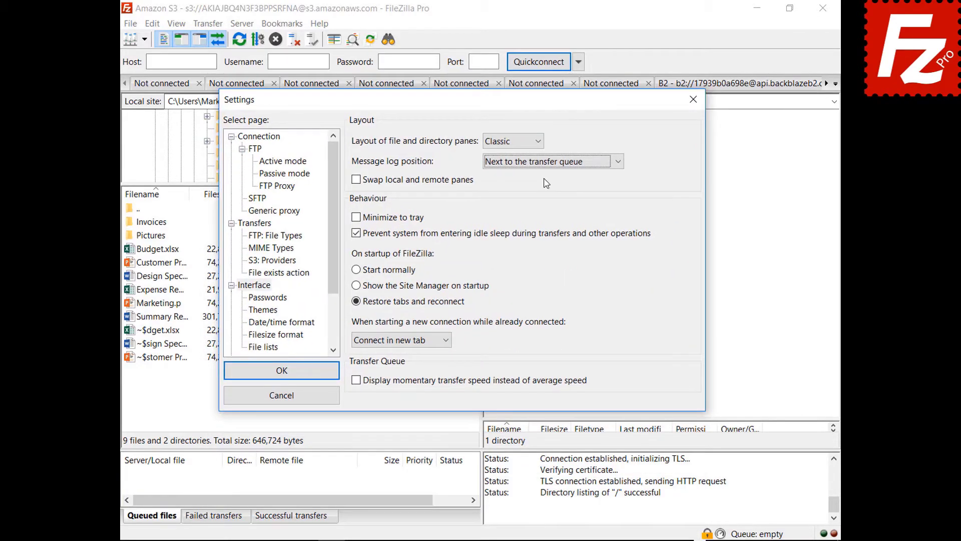
click(550, 161)
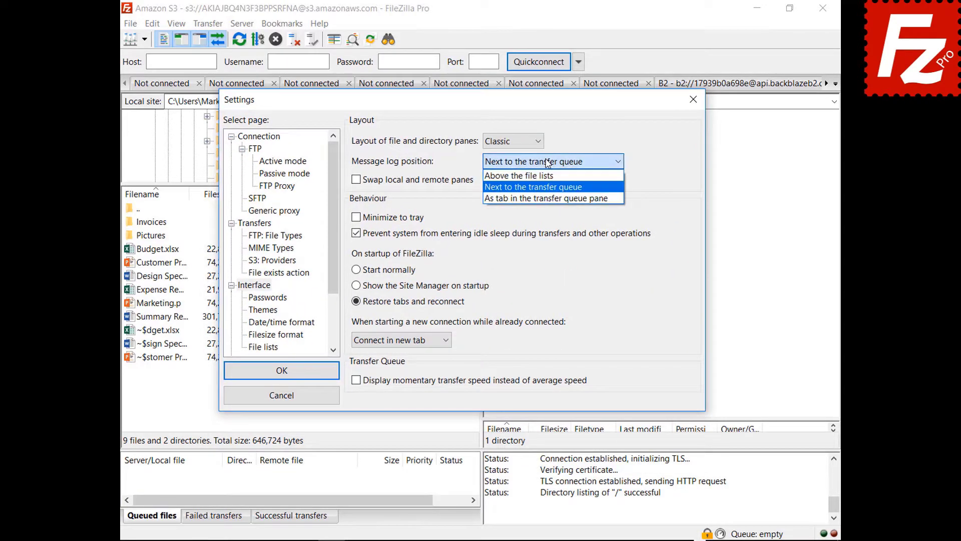
click(542, 199)
drag(466, 100, 465, 475)
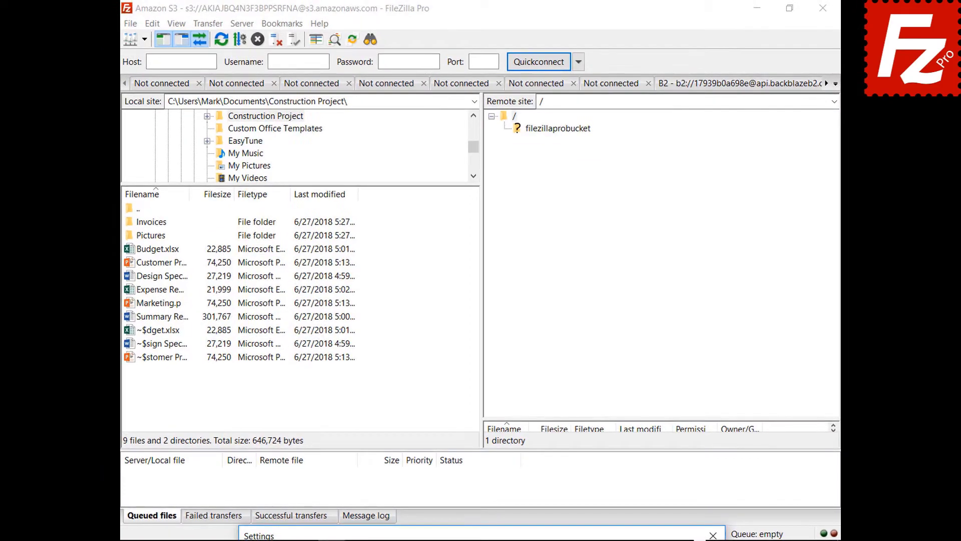
drag(505, 535, 504, 115)
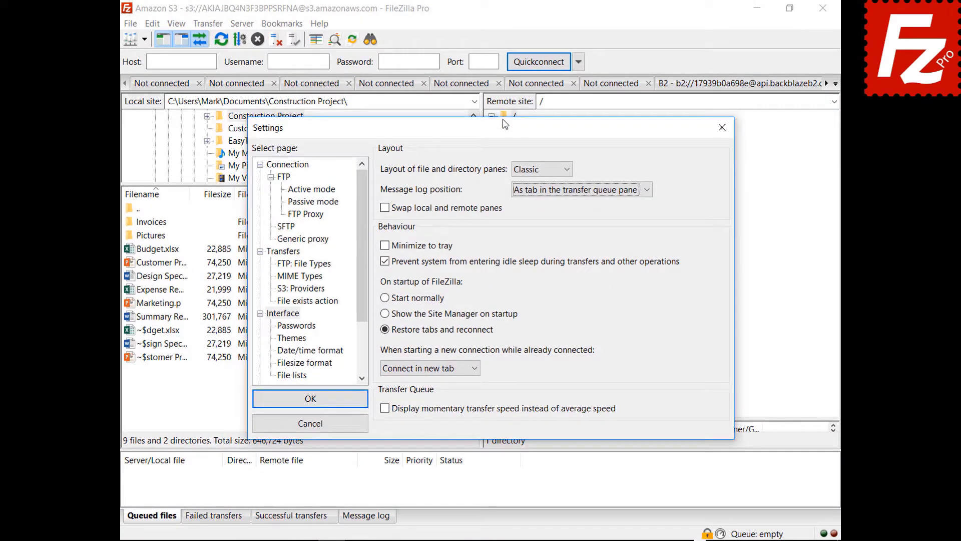
Enable 'Minimize to tray' and save the settings
click(385, 246)
click(385, 245)
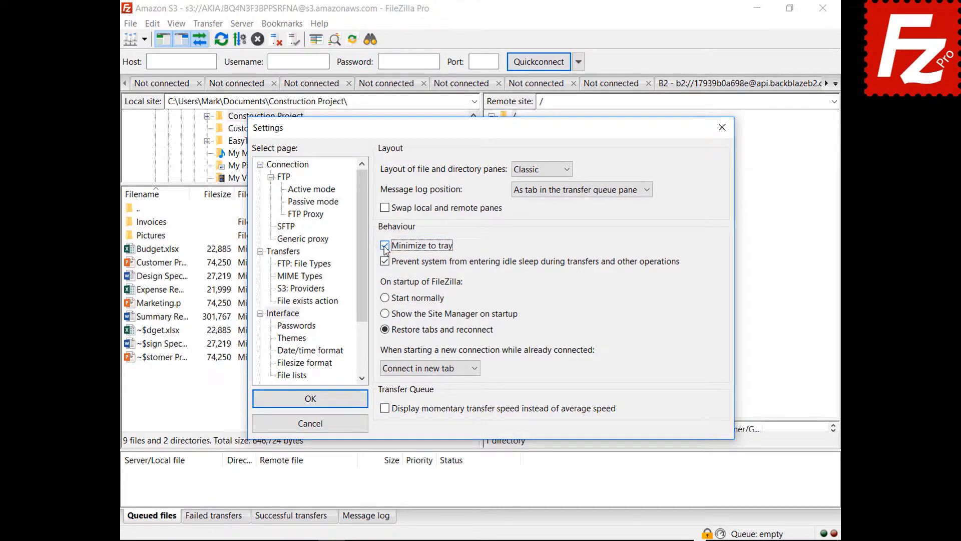
click(310, 399)
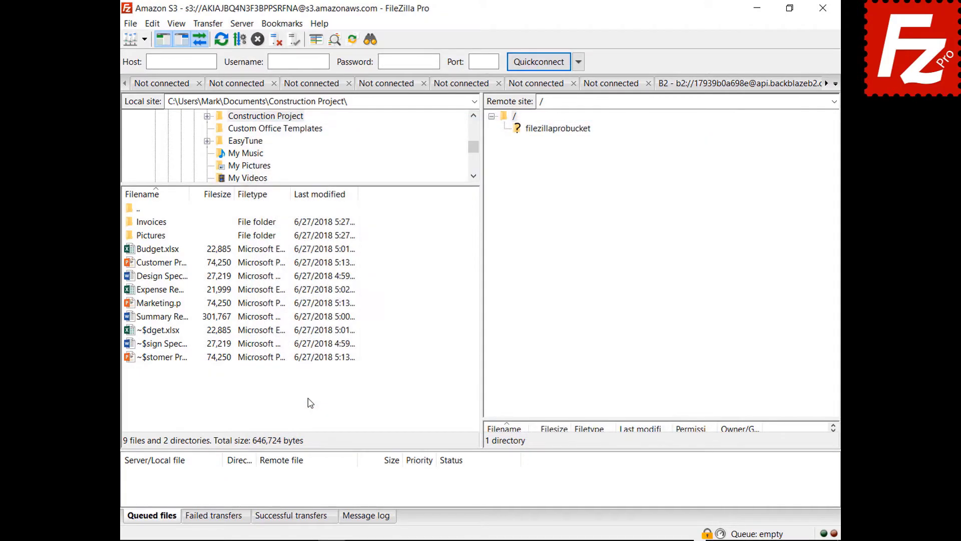
Minimize FileZilla, restore it from the system tray, and reopen Settings
click(758, 8)
click(715, 532)
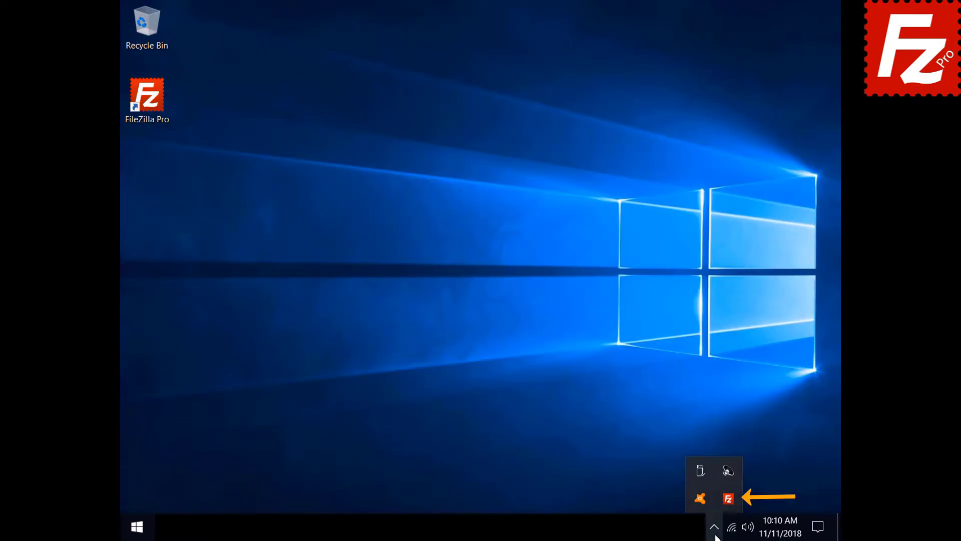
click(724, 500)
click(152, 25)
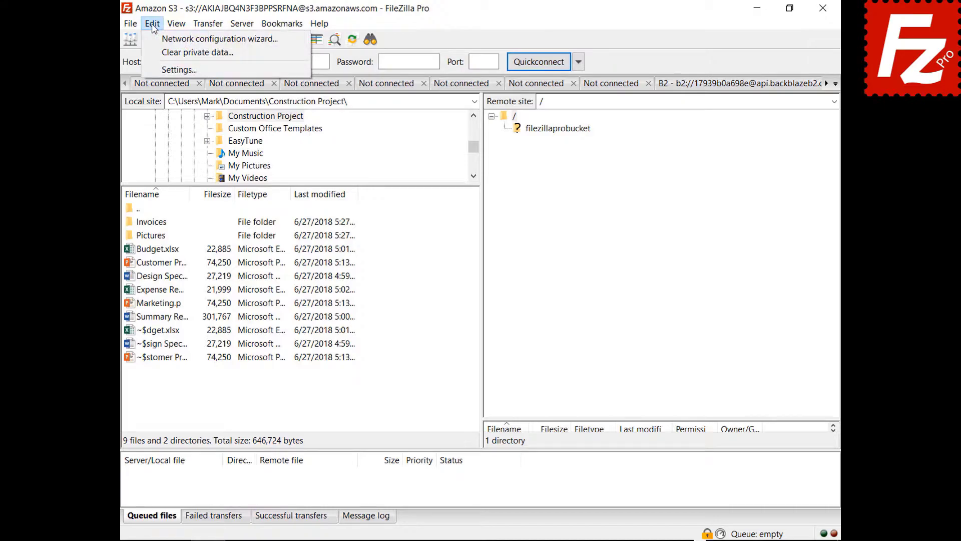
click(177, 70)
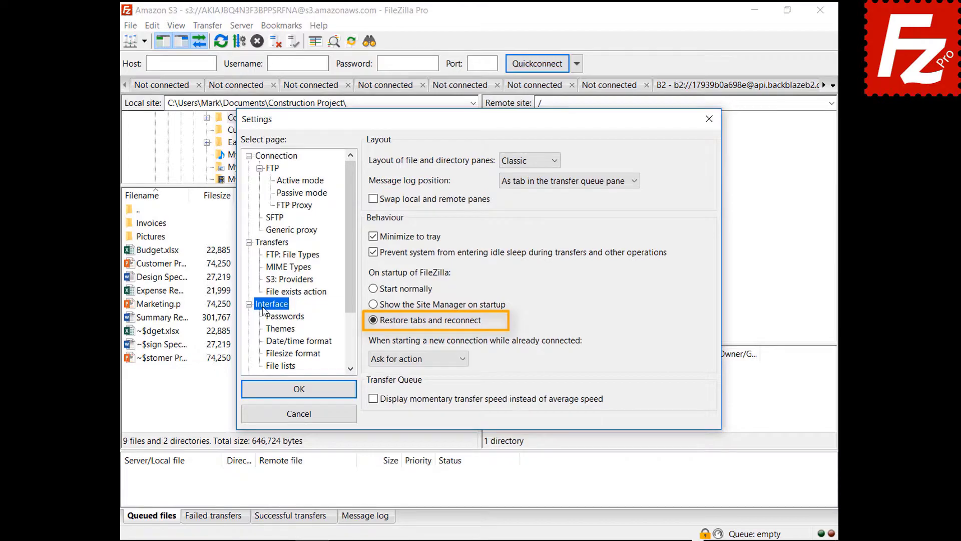
Try 'Connect in new tab', then settle on 'Connect in current tab' and confirm
click(414, 361)
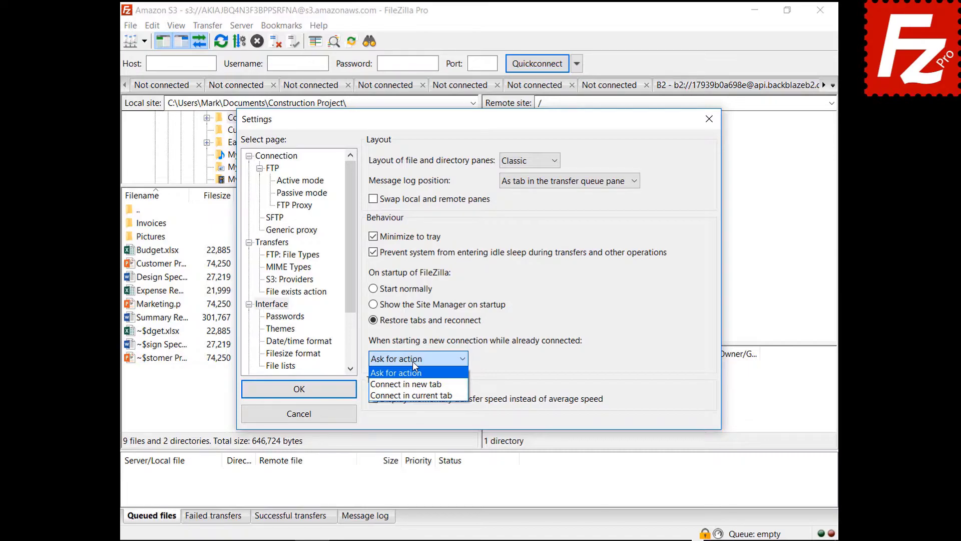
click(411, 384)
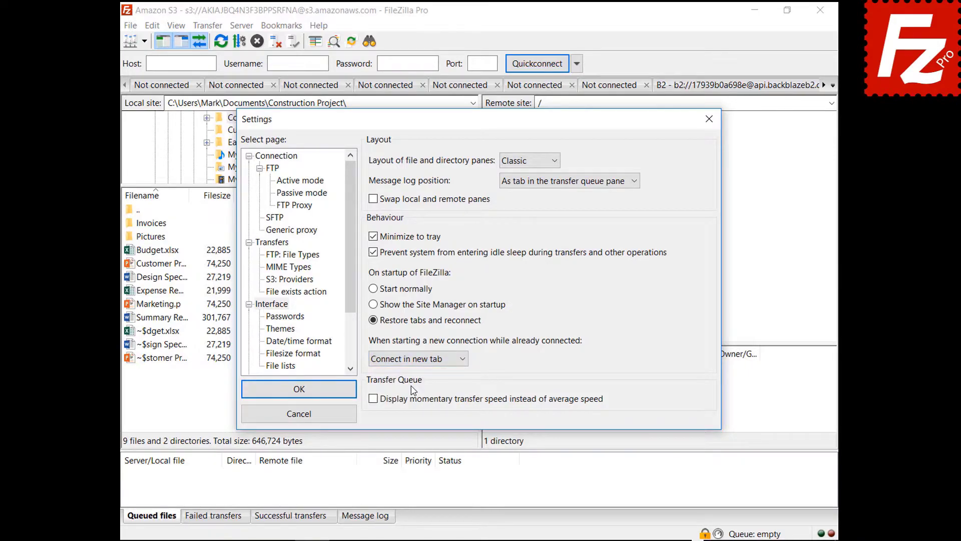
click(417, 360)
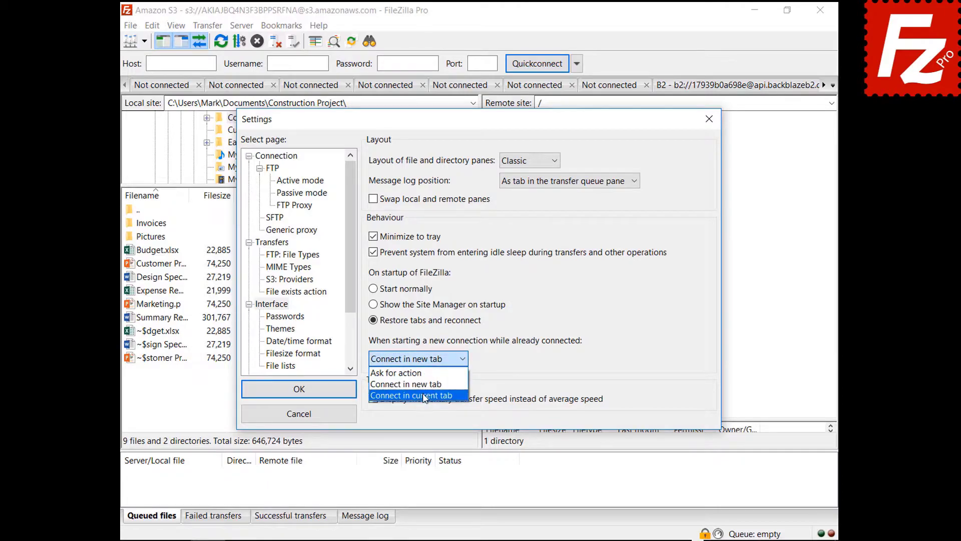
click(424, 396)
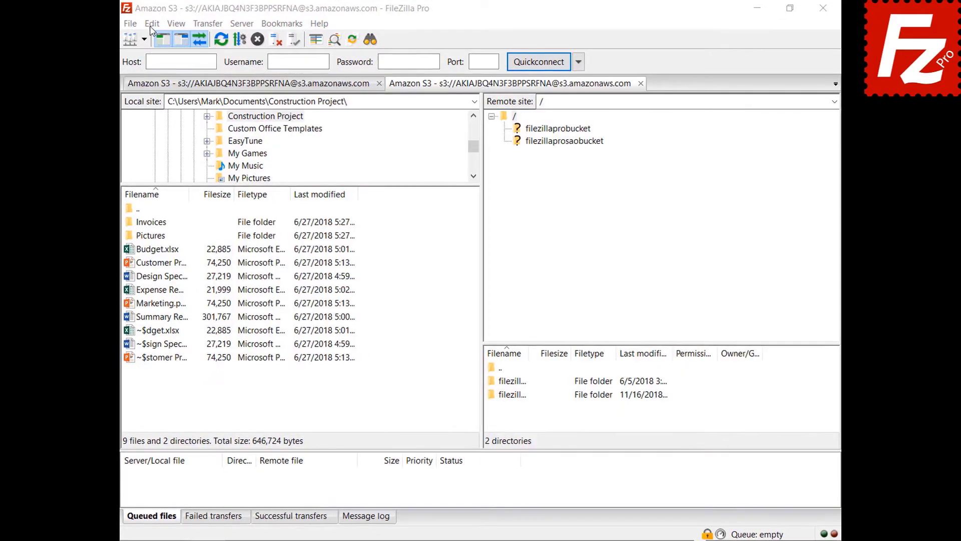
click(152, 26)
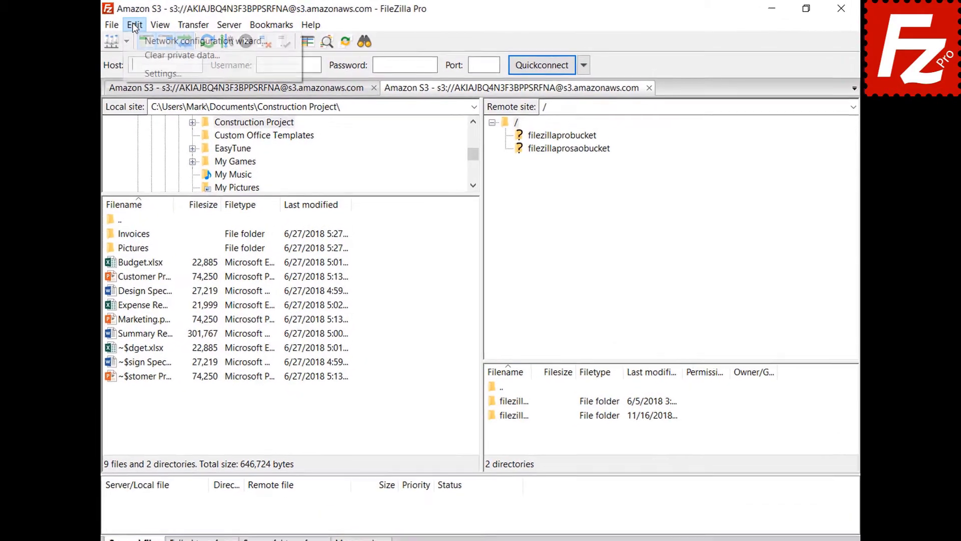
Set custom date format %B %d %Y and time format %H:%M:%S, then save
click(129, 78)
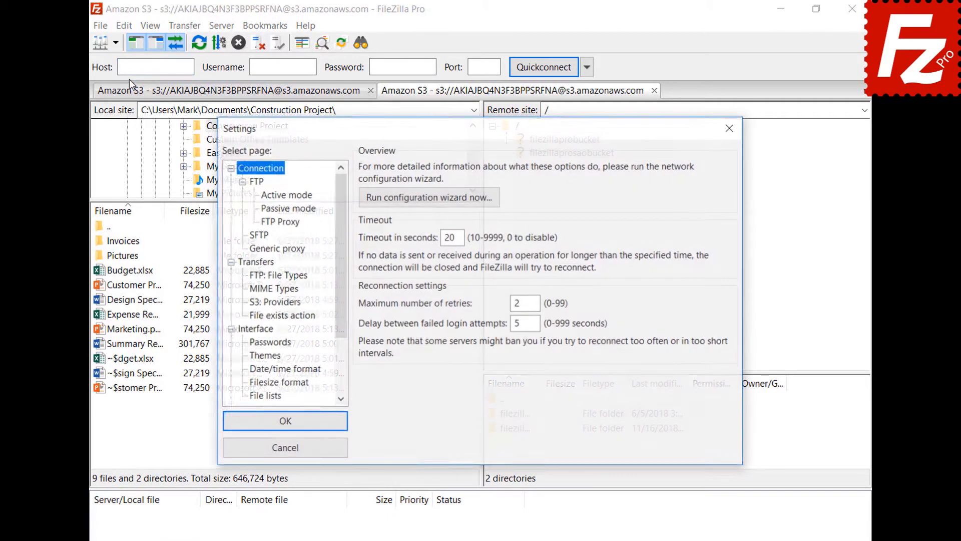
click(252, 371)
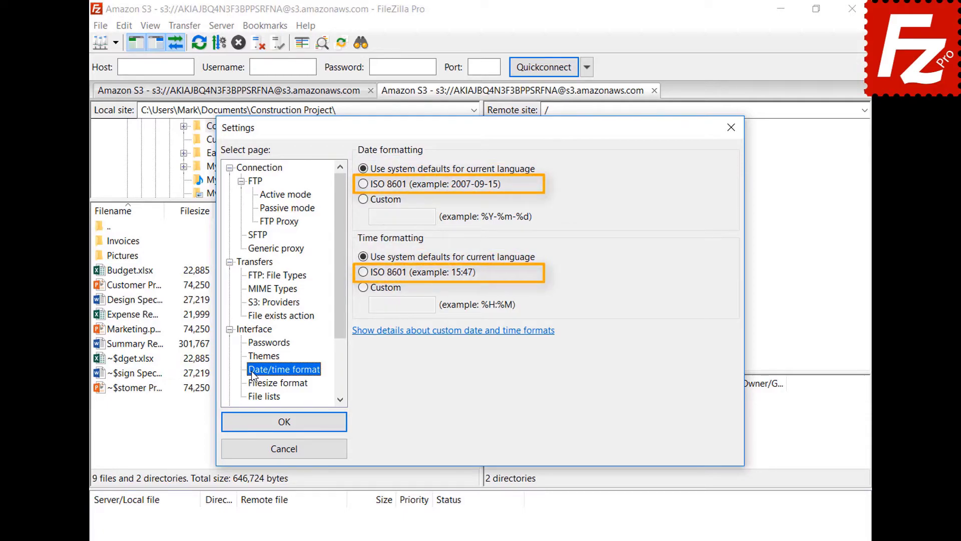
click(364, 199)
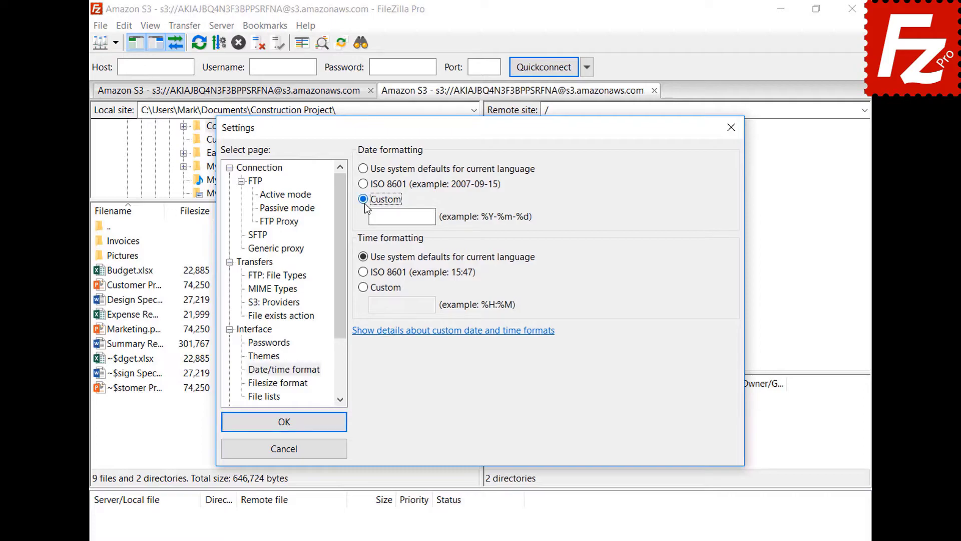
text(%B %d %Y)
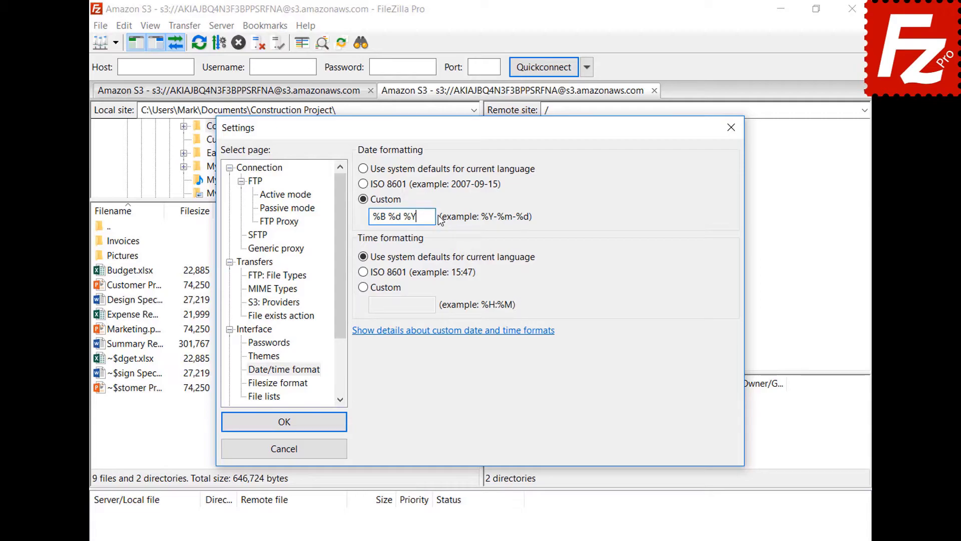
click(364, 288)
text(%H:%M:%S)
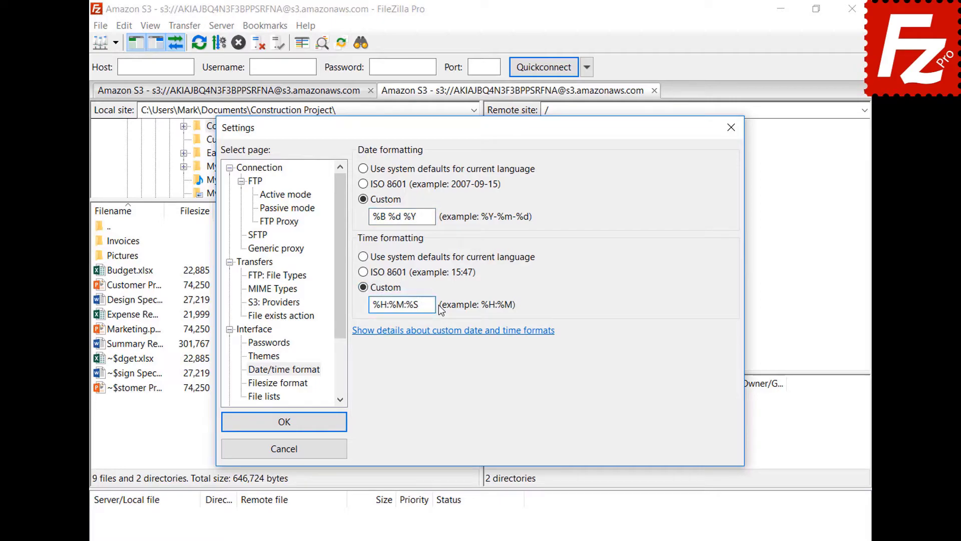
click(284, 422)
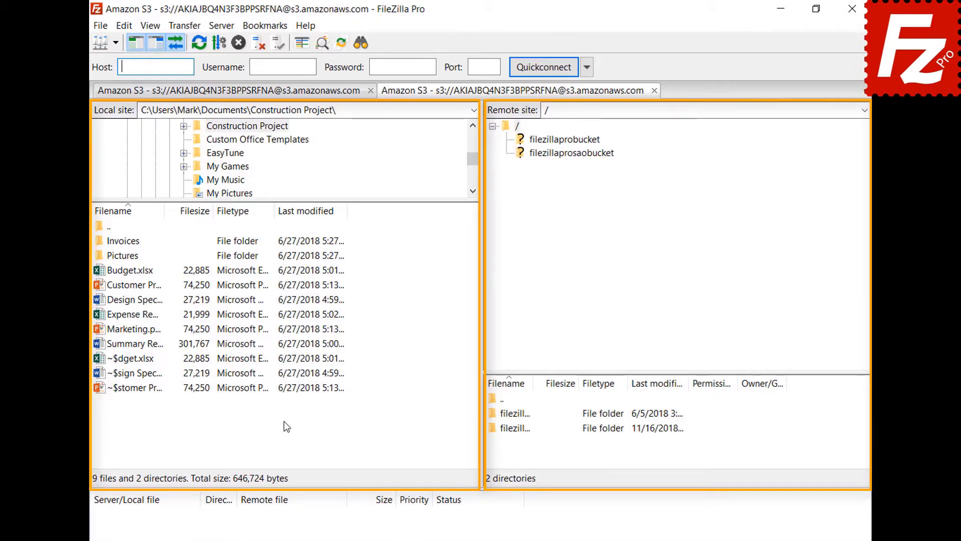
In the Filesize format settings, turn the thousands separator off and back on
click(123, 25)
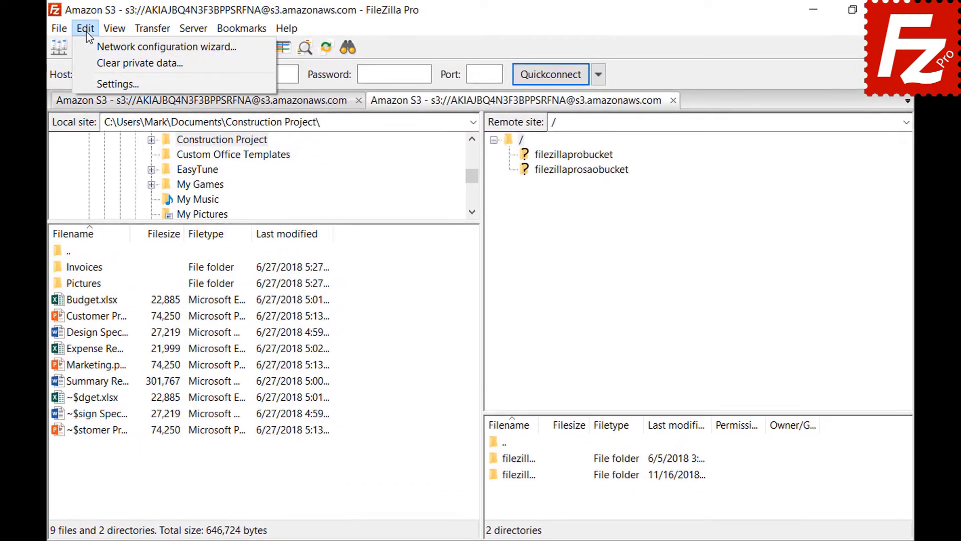
click(91, 80)
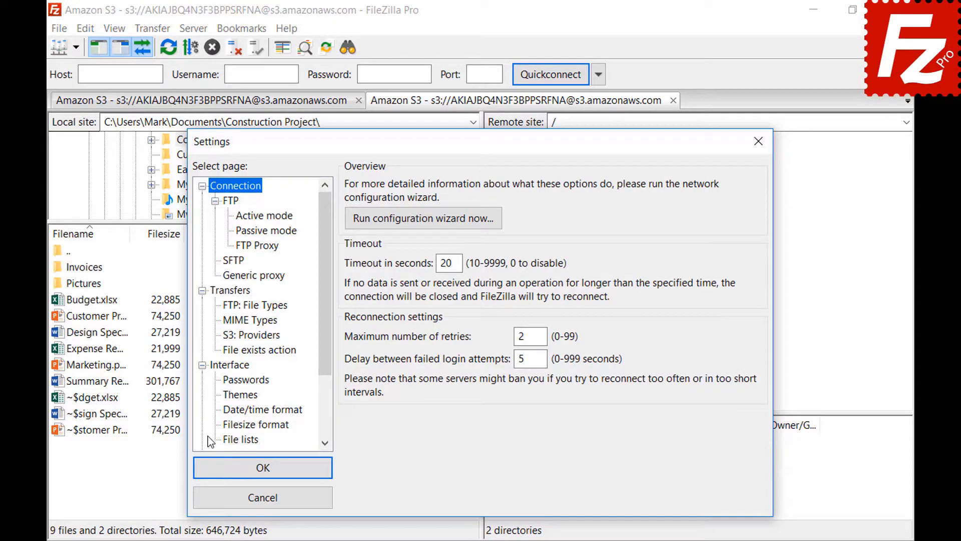
click(228, 425)
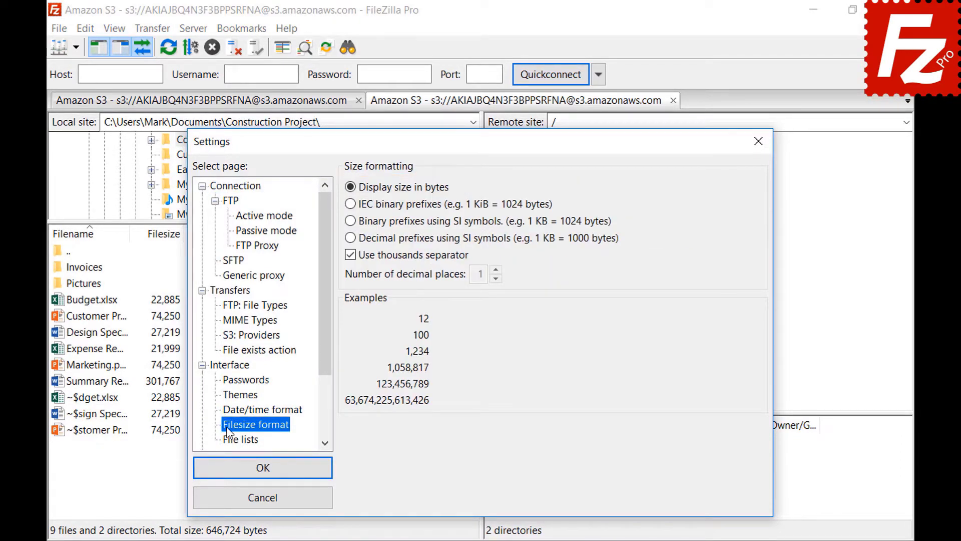
click(350, 257)
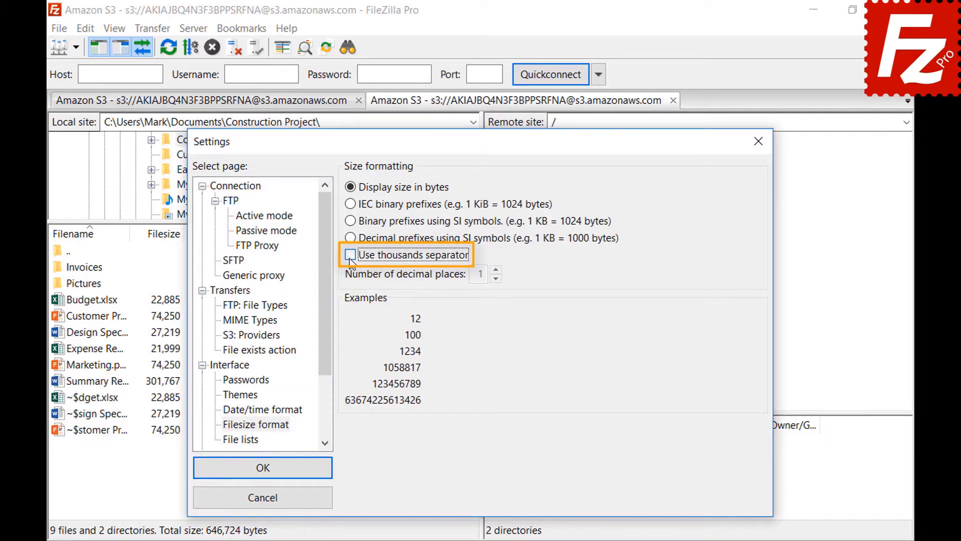
click(351, 256)
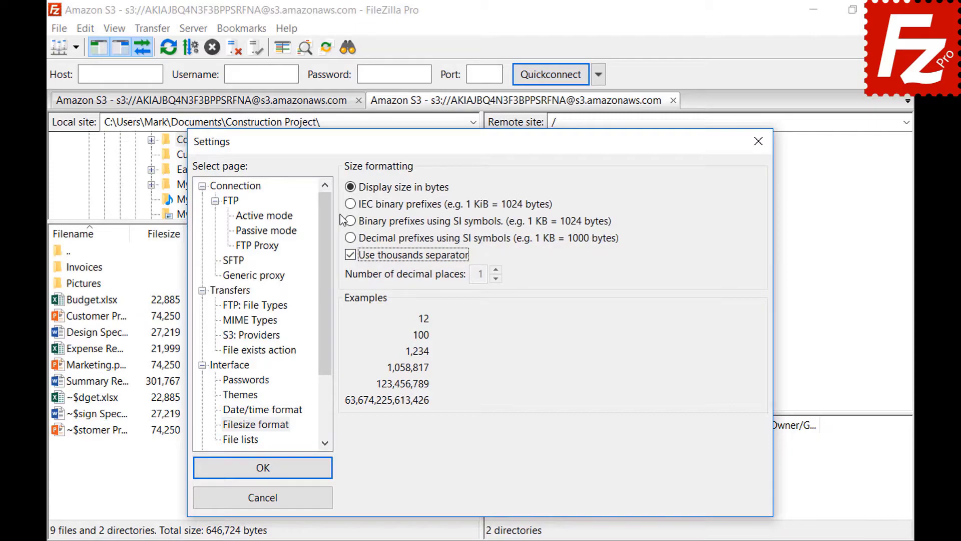
Try the IEC and binary SI-symbol prefixes, then choose decimal SI with 2 decimal places
click(350, 204)
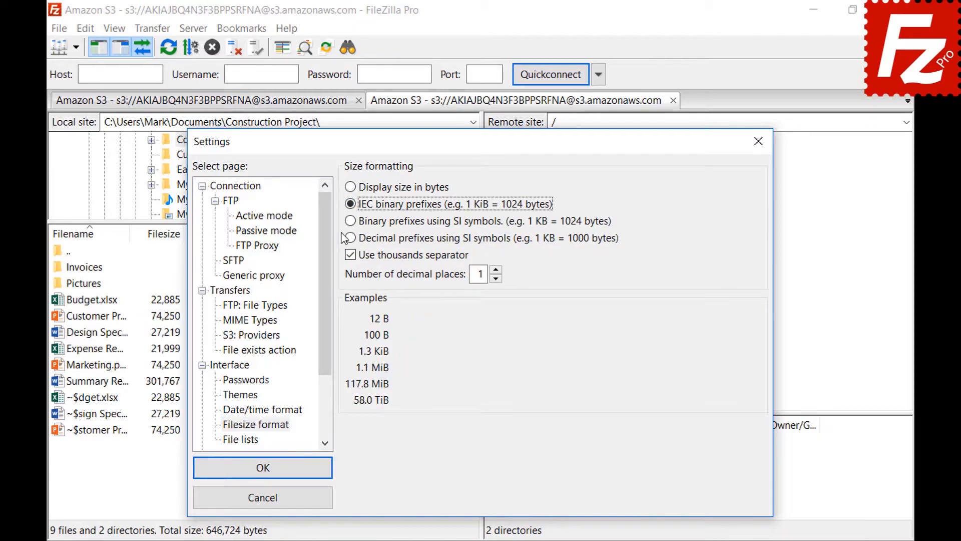
click(351, 221)
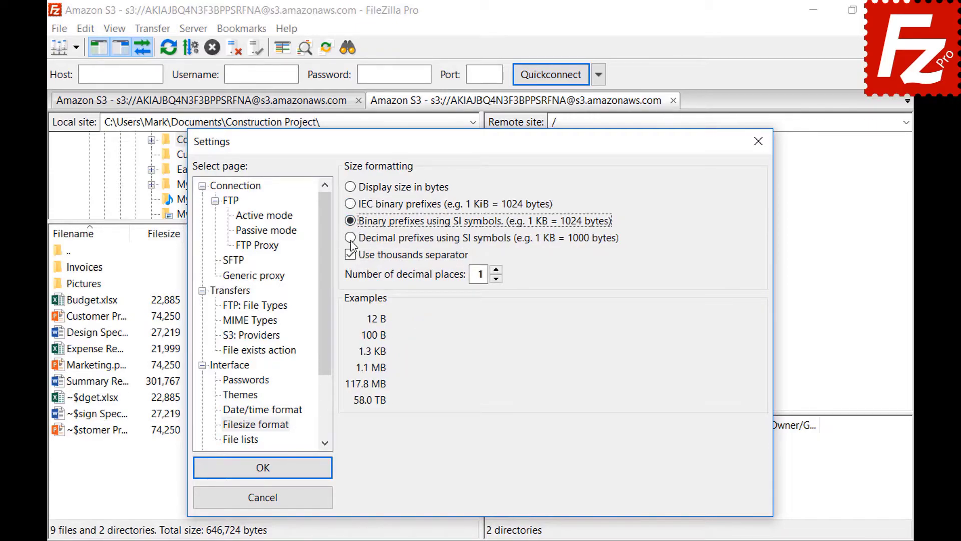
click(352, 238)
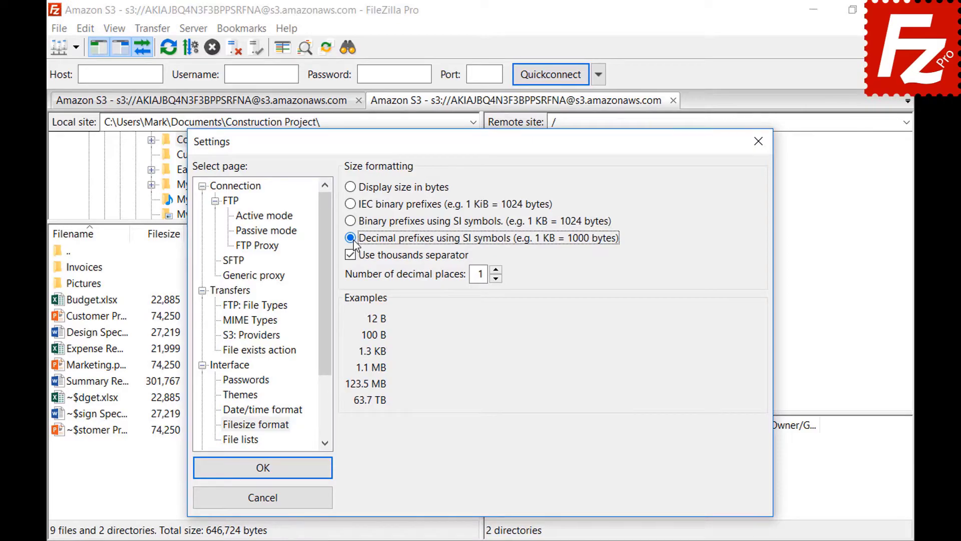
click(496, 270)
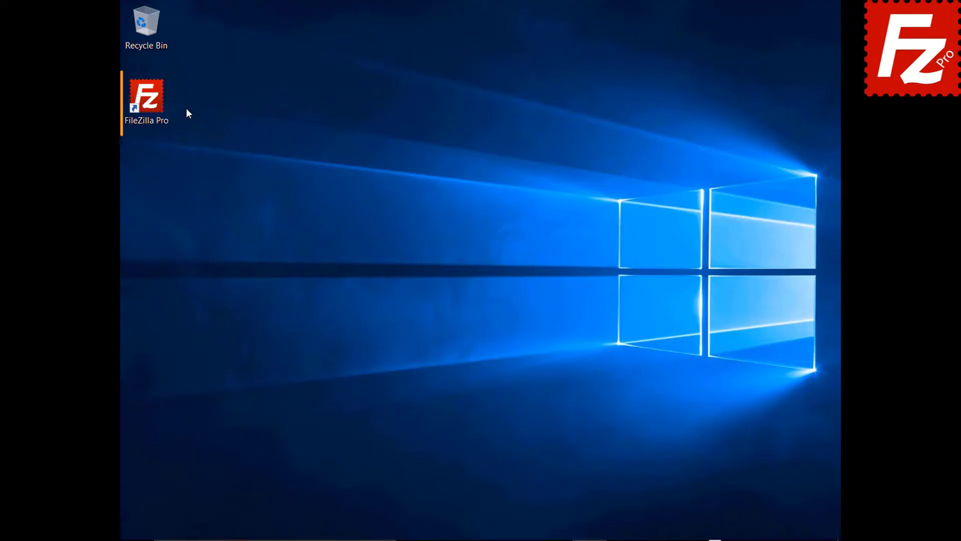
Launch FileZilla Pro and enable Site Manager data synchronization with FTP as the protocol
double_click(154, 105)
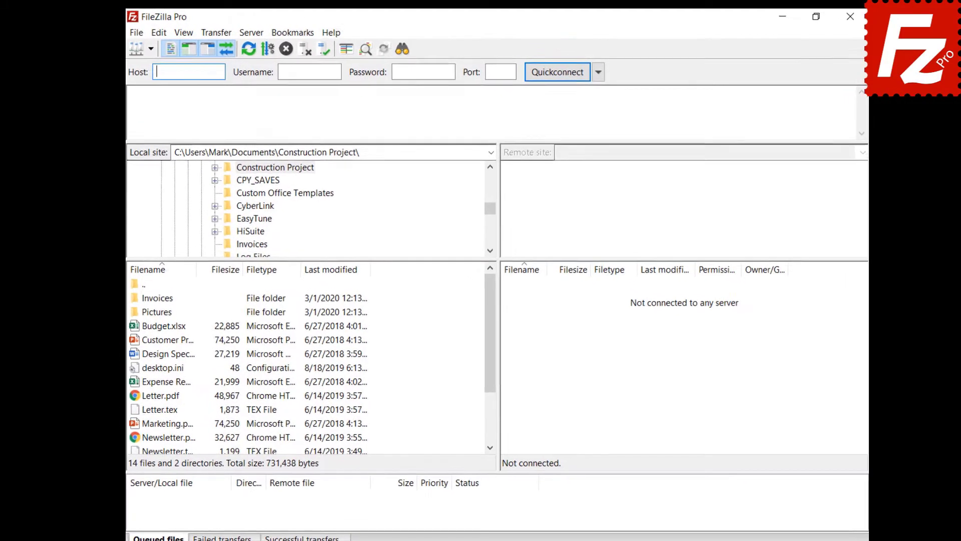
click(143, 35)
click(148, 77)
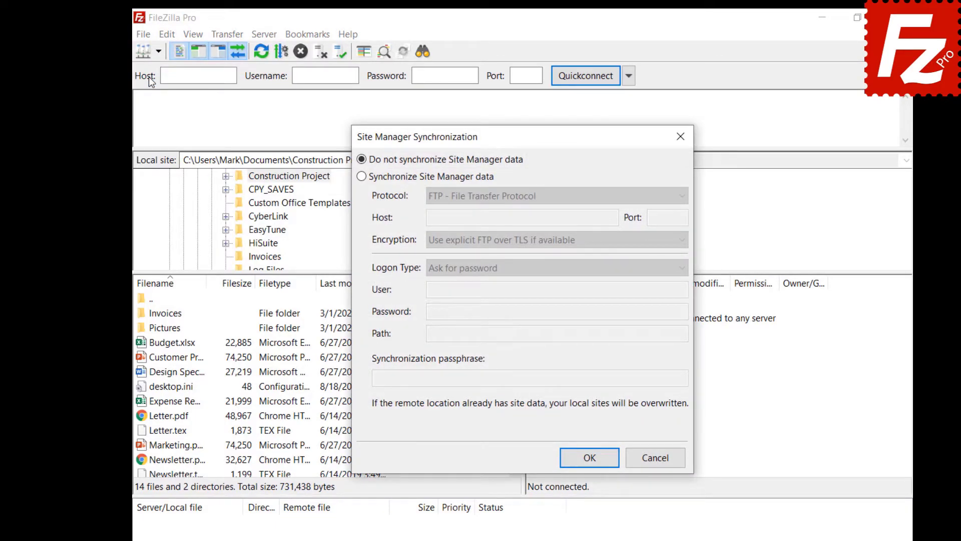
click(362, 177)
click(543, 202)
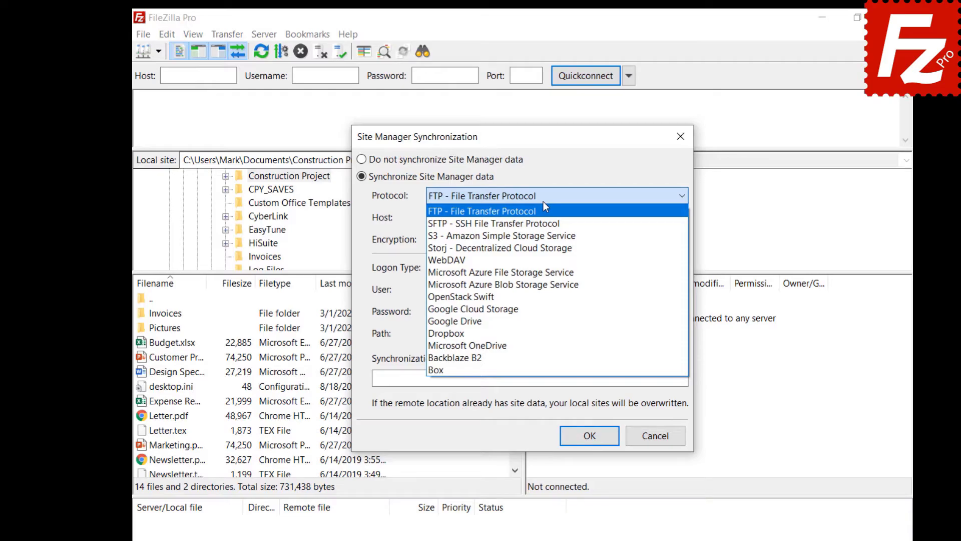
click(543, 201)
Enter host 40.121.111.78, user name, password and path /, confirm, and relaunch FileZilla Pro
click(613, 218)
text(40.121.111.78)
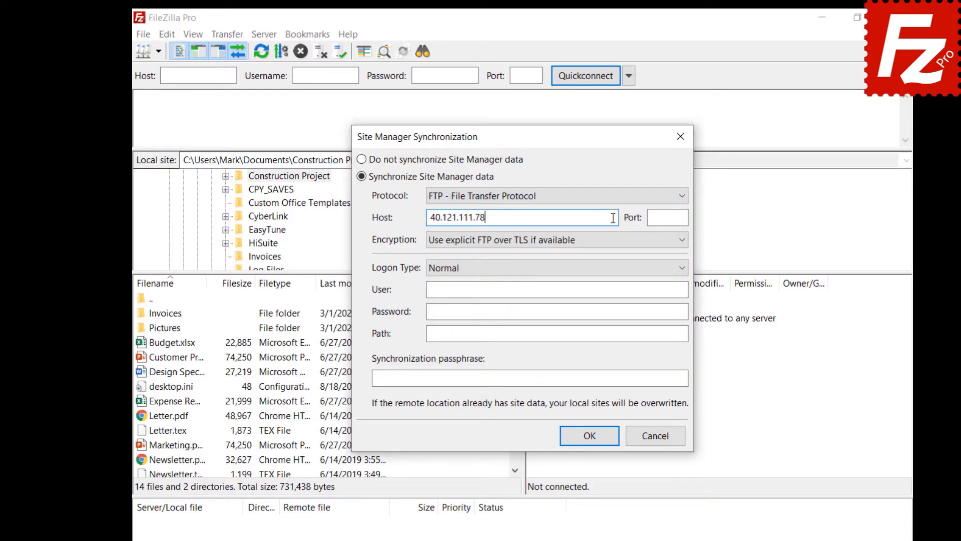
click(654, 290)
text(filezillaprotutorial)
click(664, 310)
key(ctrl+v)
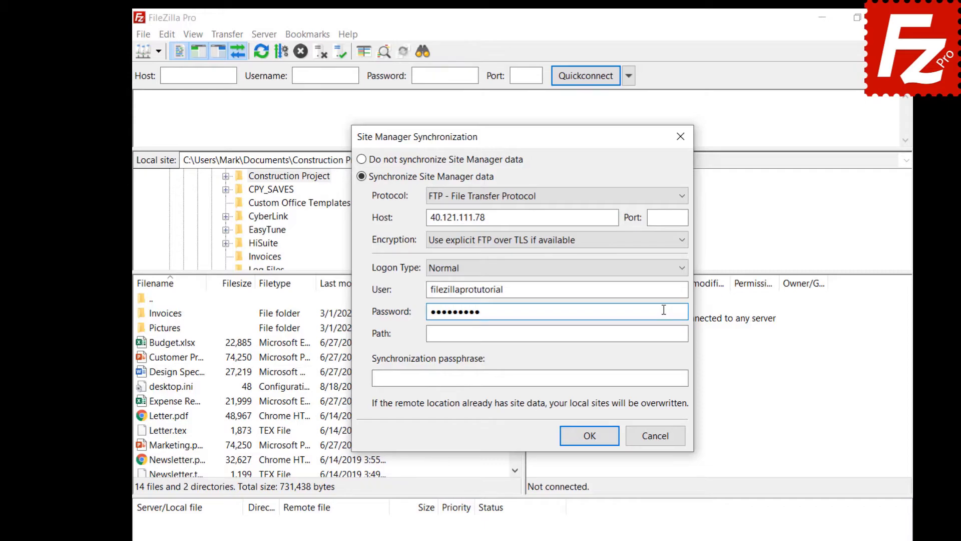
click(664, 334)
text(/)
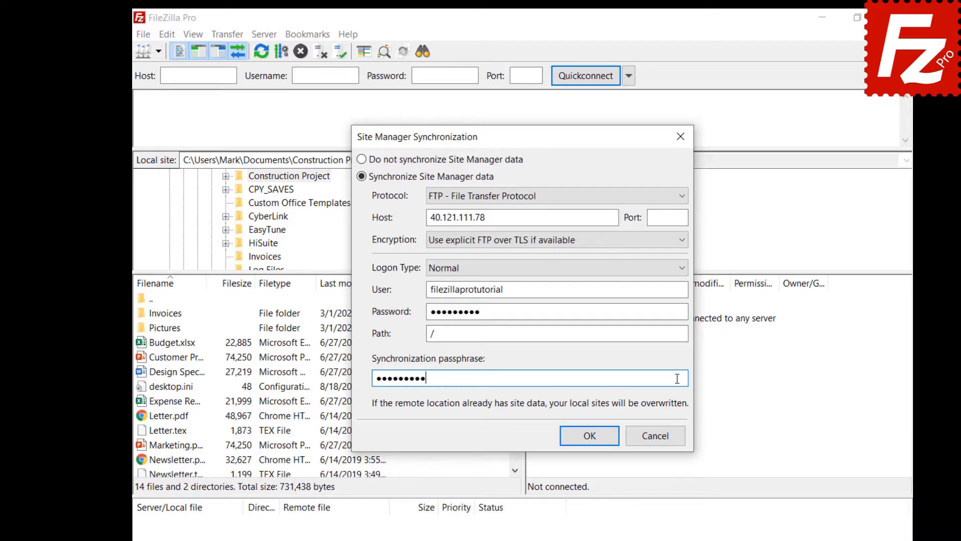
click(591, 437)
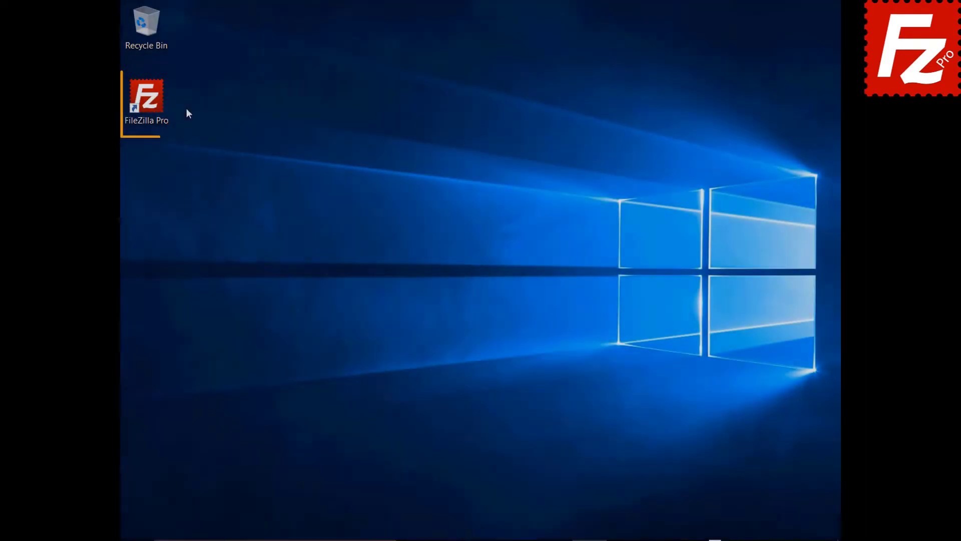
double_click(153, 105)
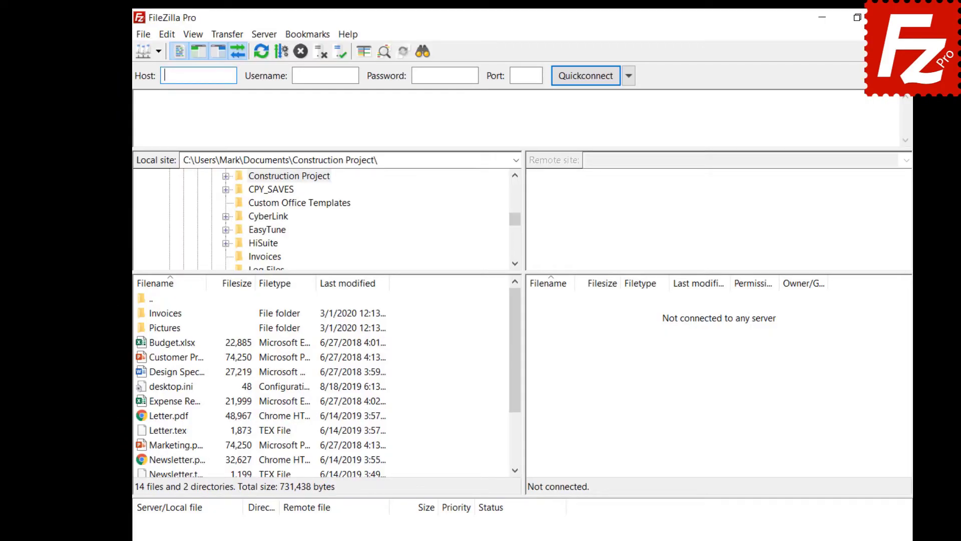
Enable Site Manager synchronization over FTP with host 40.121.111.78
click(144, 36)
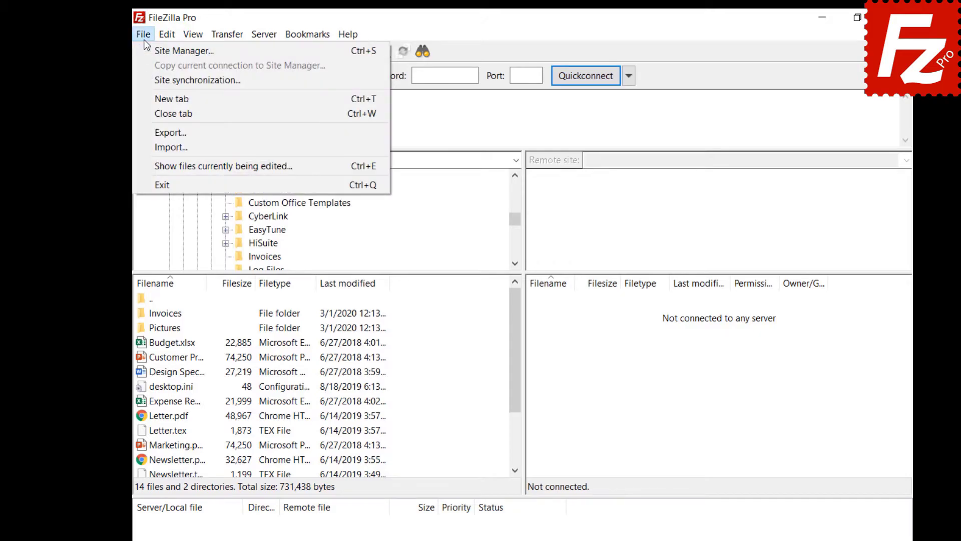
click(149, 79)
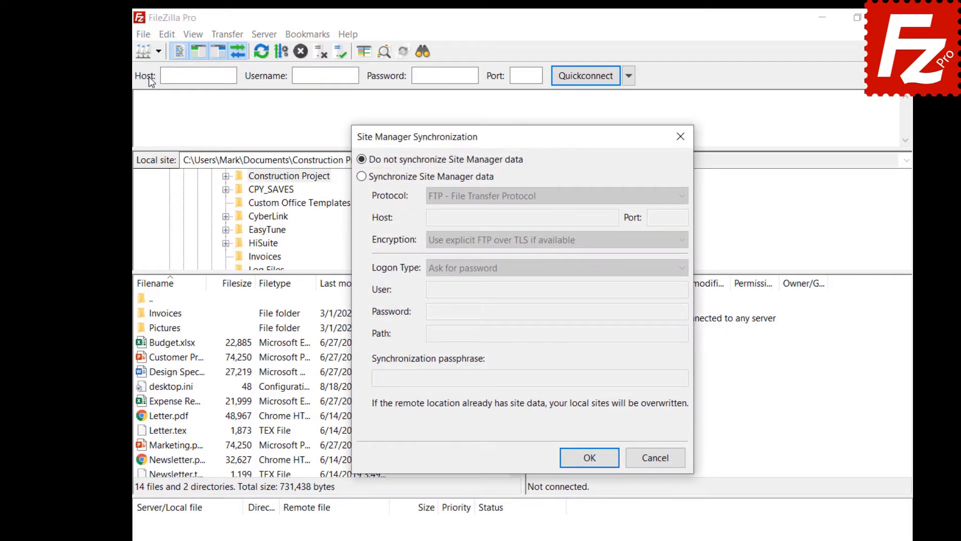
click(362, 177)
click(543, 200)
click(614, 217)
text(40.121.111.78)
Enter the account user name and password, remote path /, and a synchronization passphrase
click(663, 289)
text(filezillaprotutorial)
click(664, 310)
text(•••••••••)
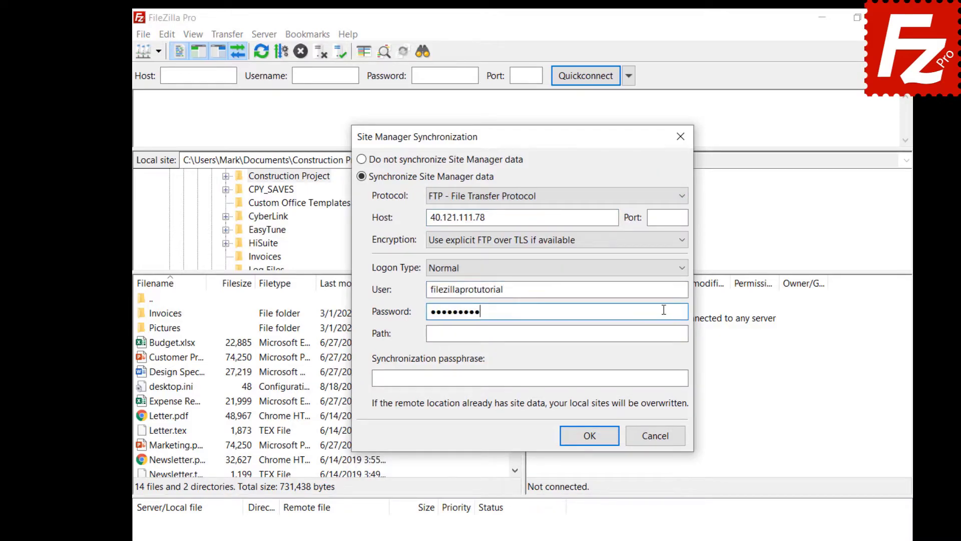
click(663, 334)
text(/)
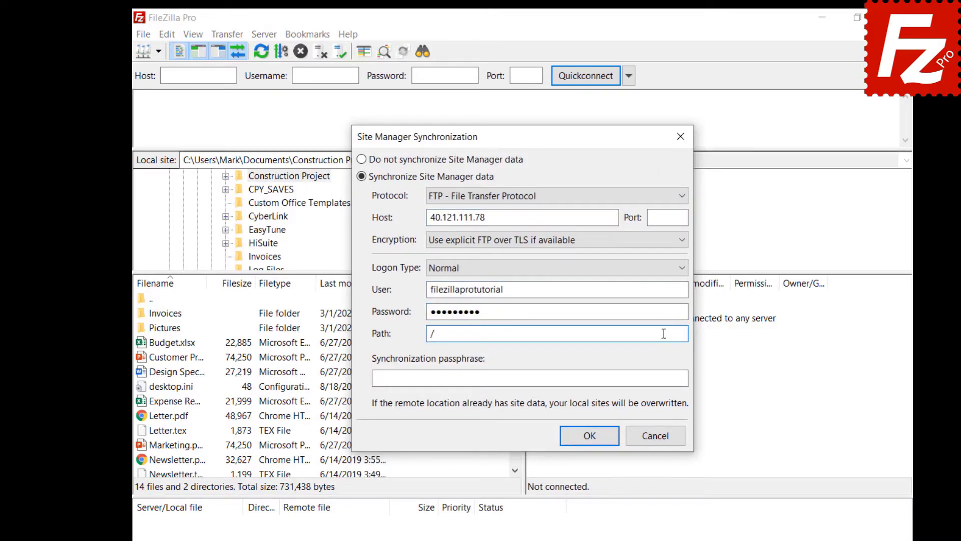
click(677, 379)
text(••••••••••)
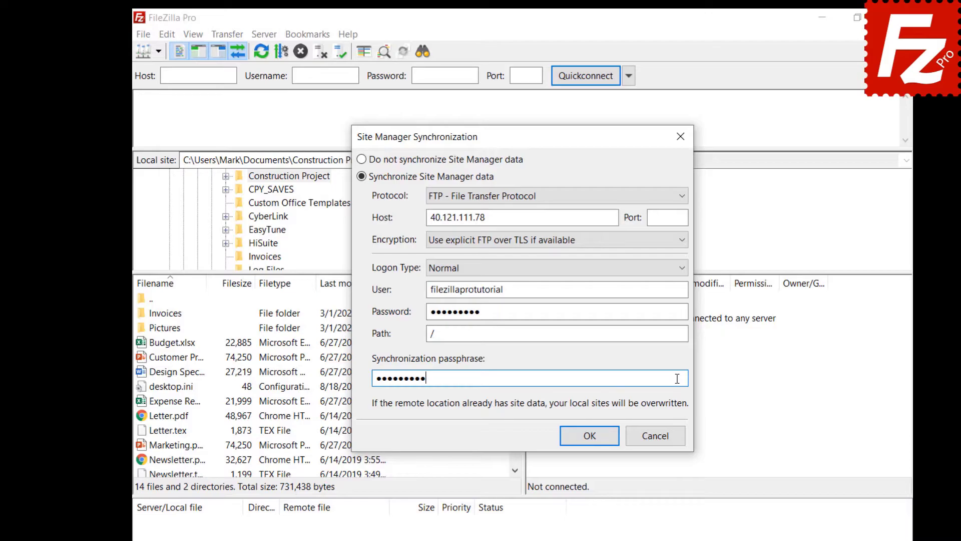
Confirm the synchronization settings and dismiss the success message
click(589, 437)
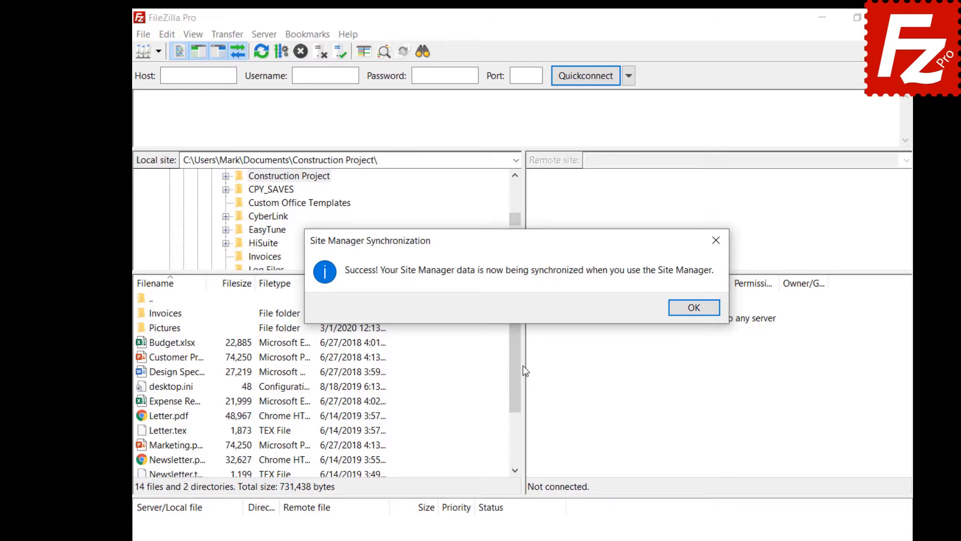
key(Return)
click(144, 34)
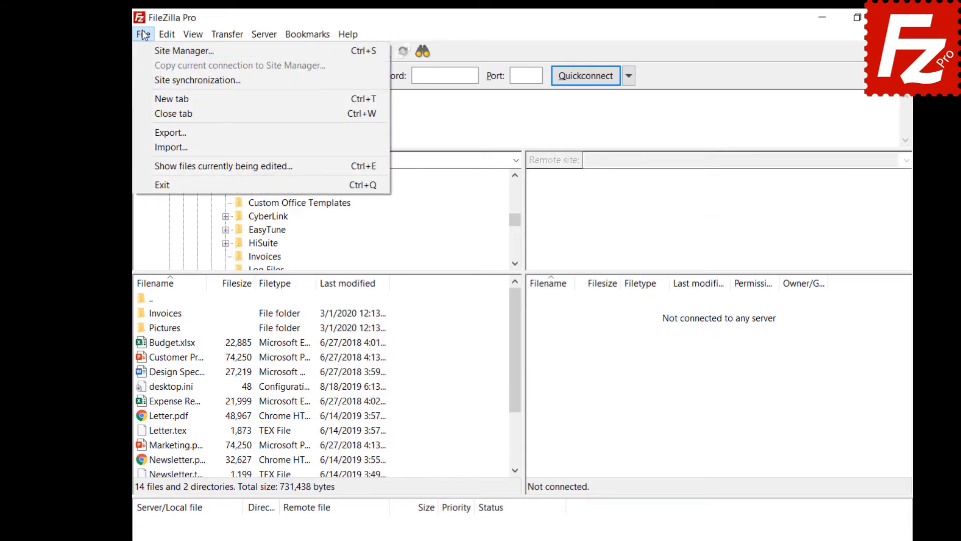
Create a new site named OneDrive with the Microsoft OneDrive protocol and save it
click(149, 51)
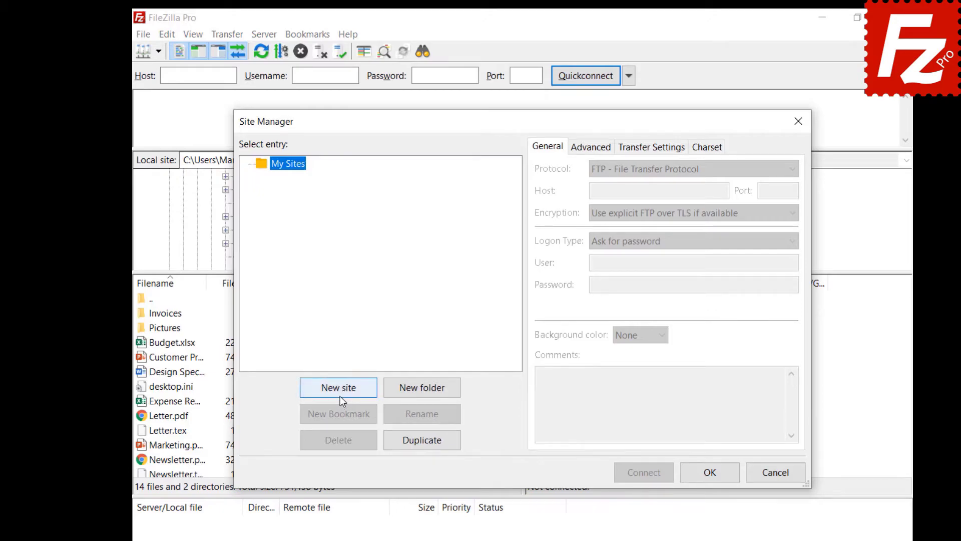
click(339, 388)
text(OneDrive)
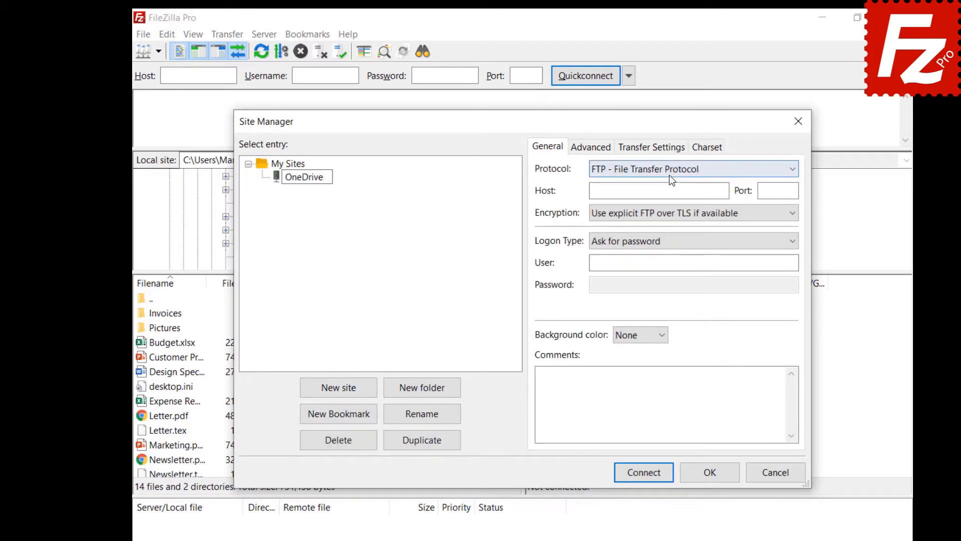
click(670, 176)
click(659, 317)
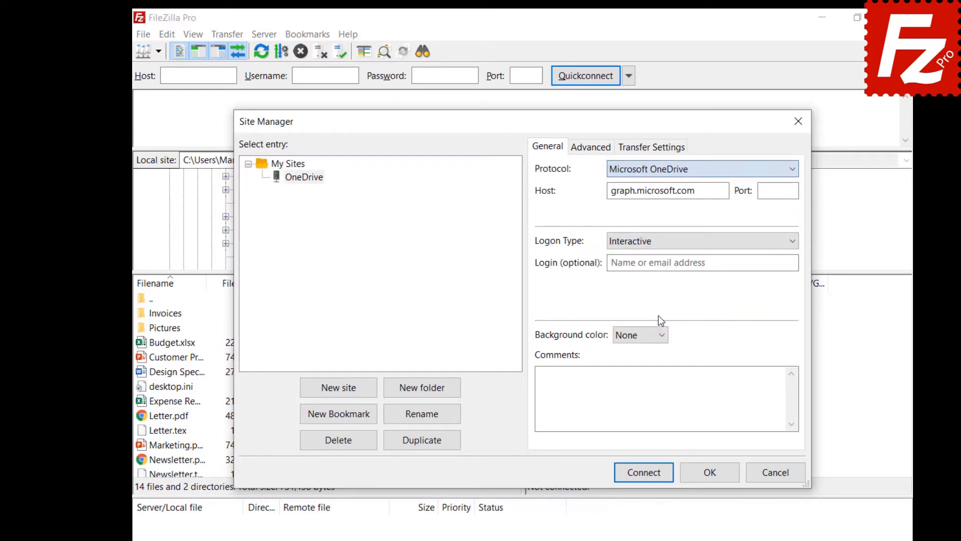
click(712, 479)
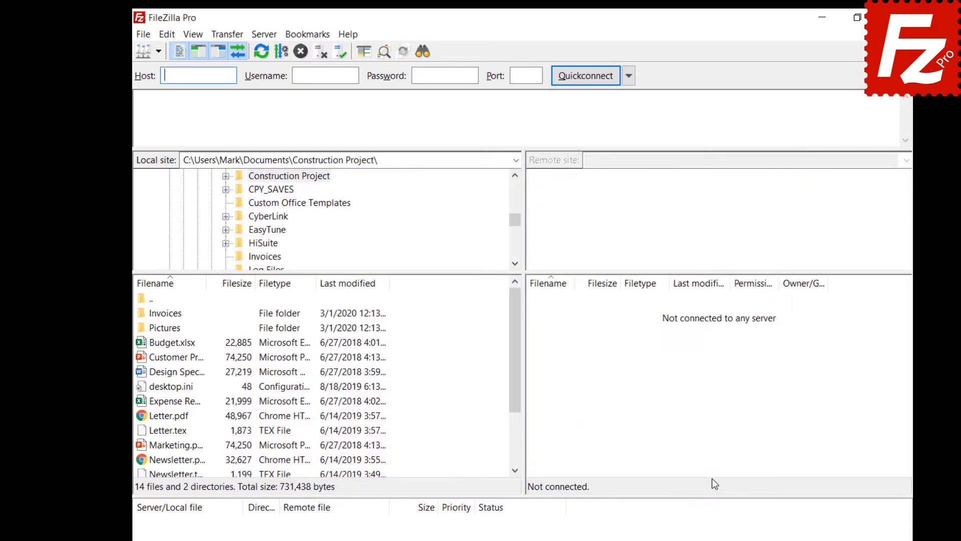
Reopen the Site Manager to verify the OneDrive entry, then close it
click(138, 33)
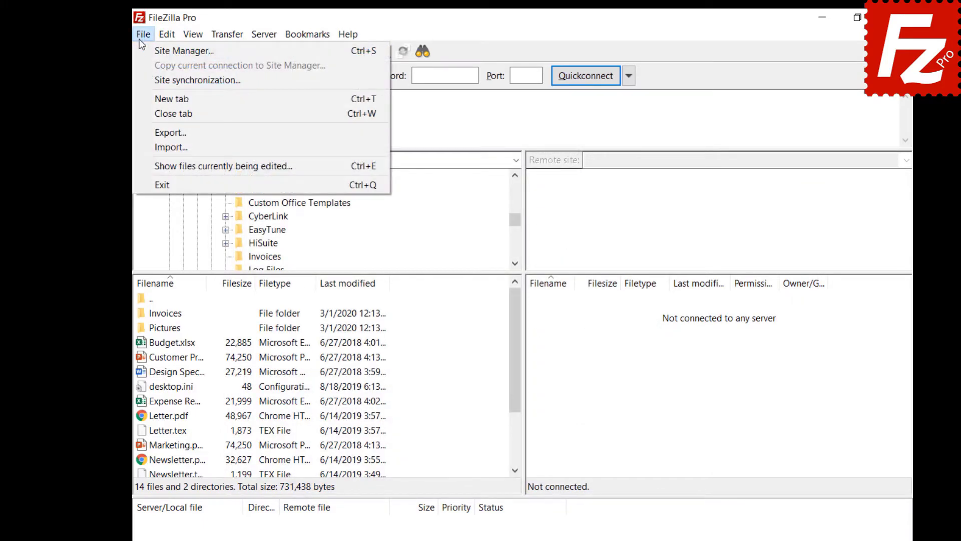
click(143, 46)
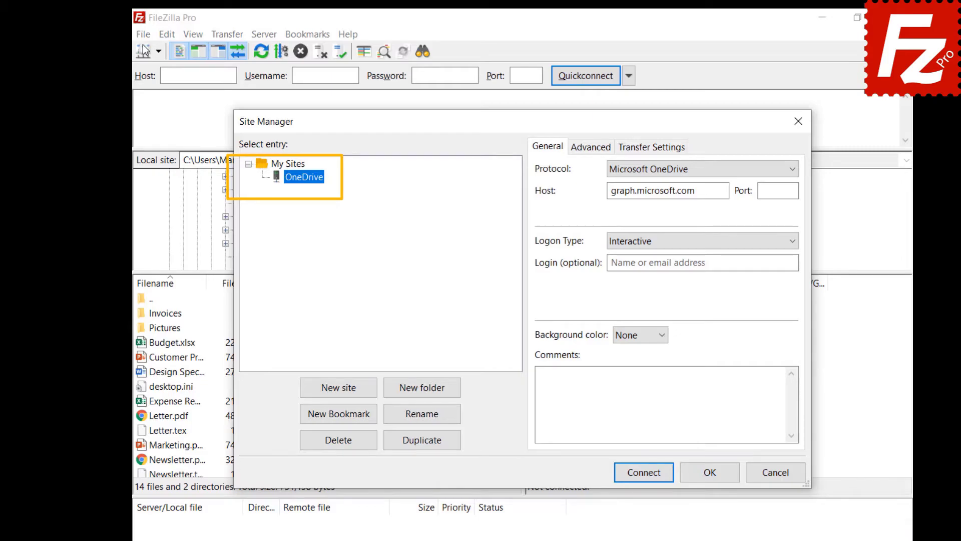
key(Escape)
click(143, 34)
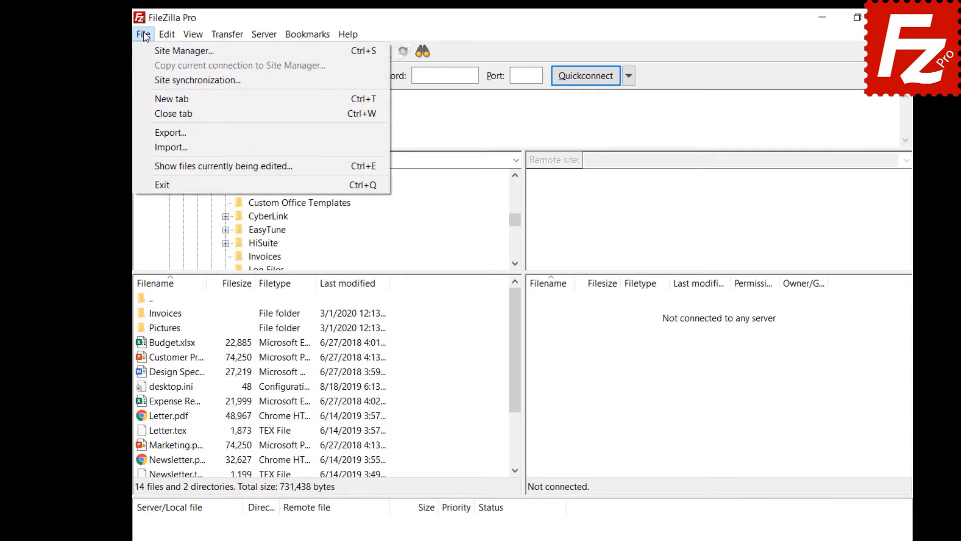
Set Site synchronization to 'Do not synchronize Site Manager data' and confirm
click(161, 80)
click(407, 150)
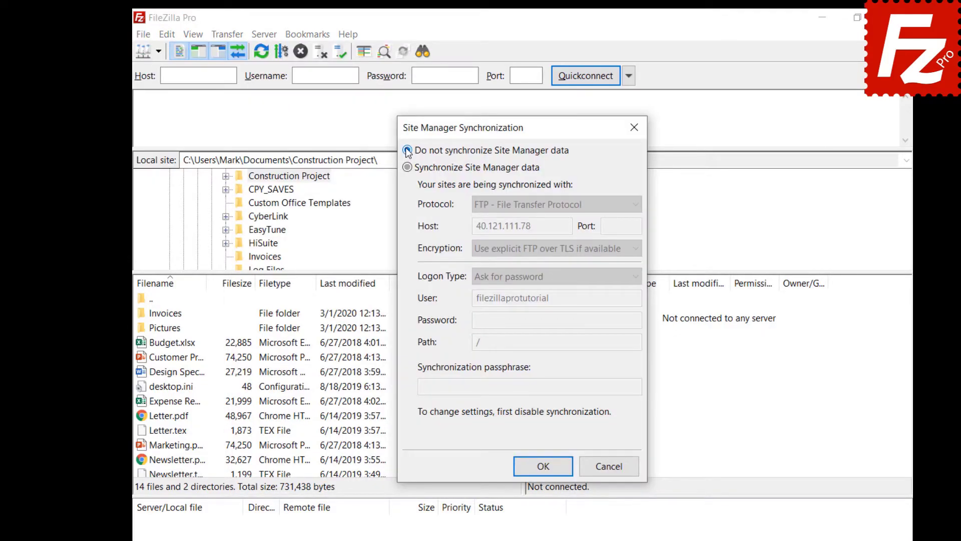
click(546, 471)
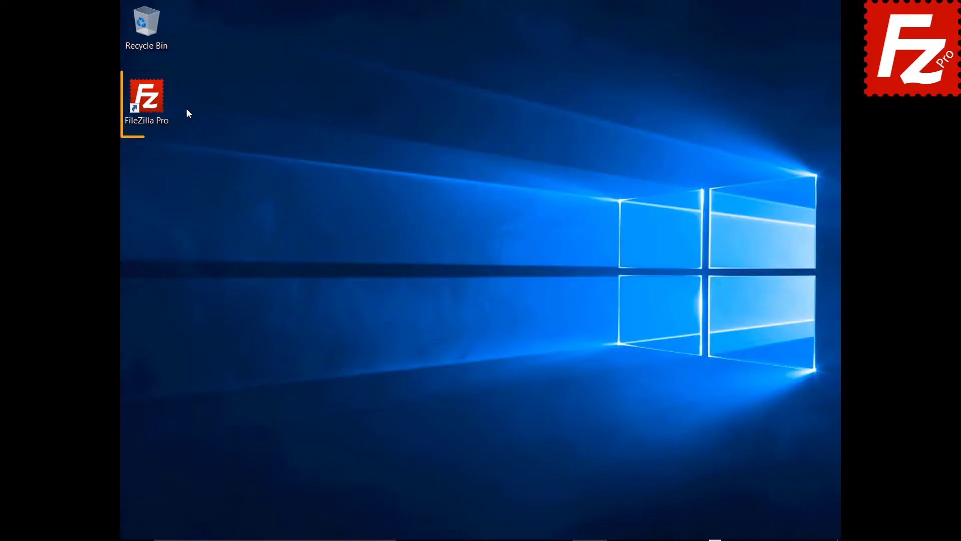
Launch FileZilla Pro and export sites, settings, queue and filters to FileZilla.xml
double_click(153, 107)
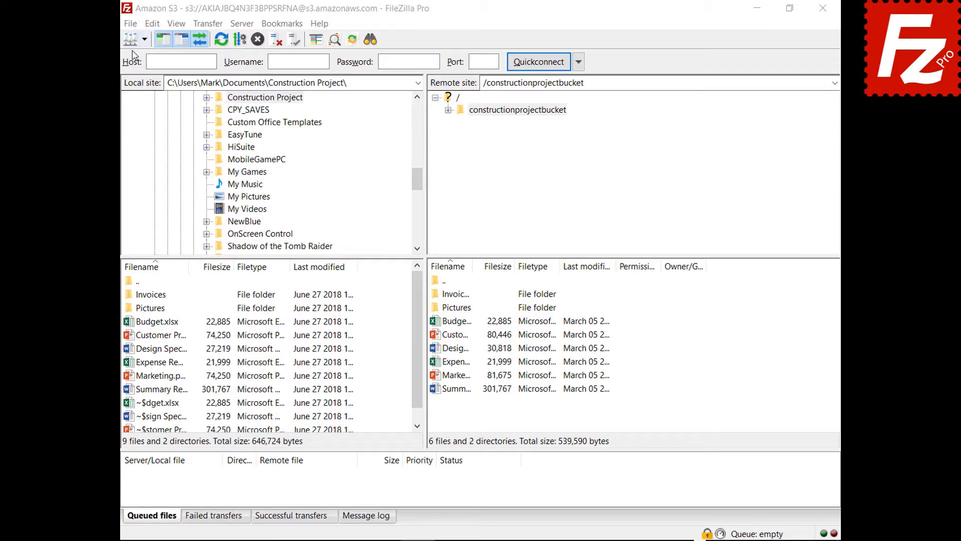
click(132, 25)
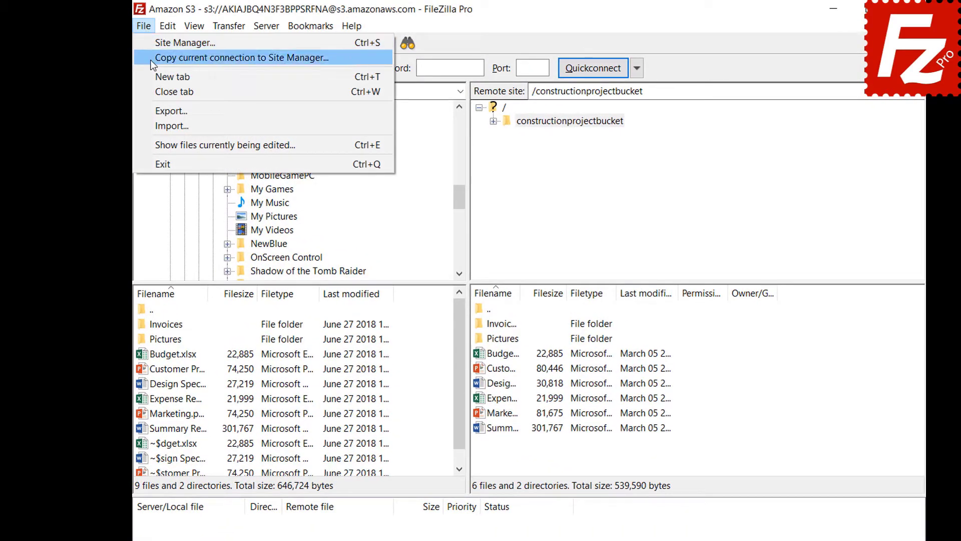
click(172, 111)
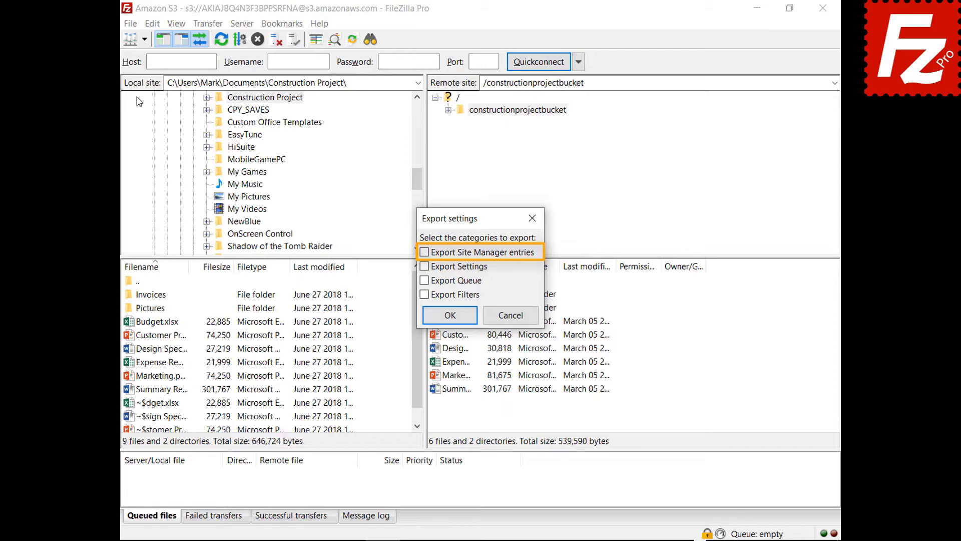
click(424, 253)
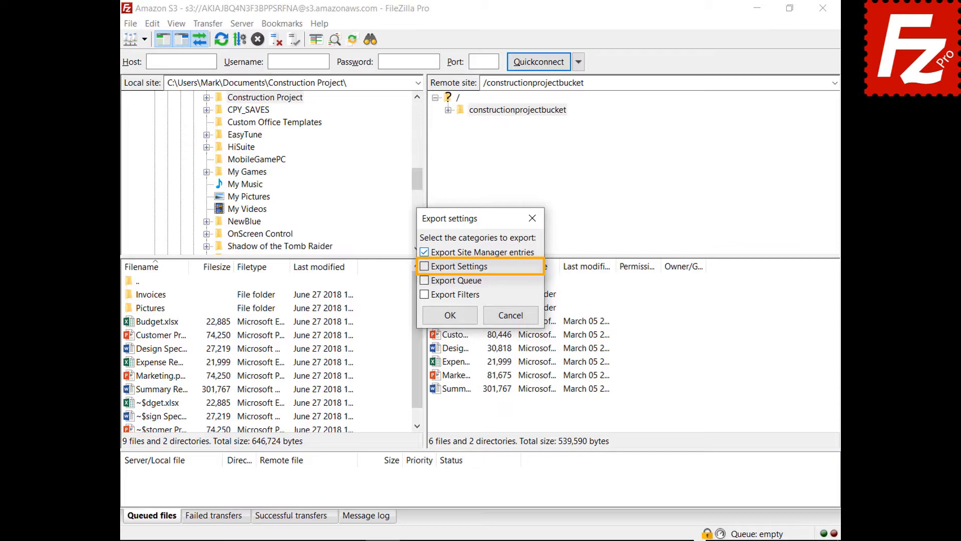
click(424, 267)
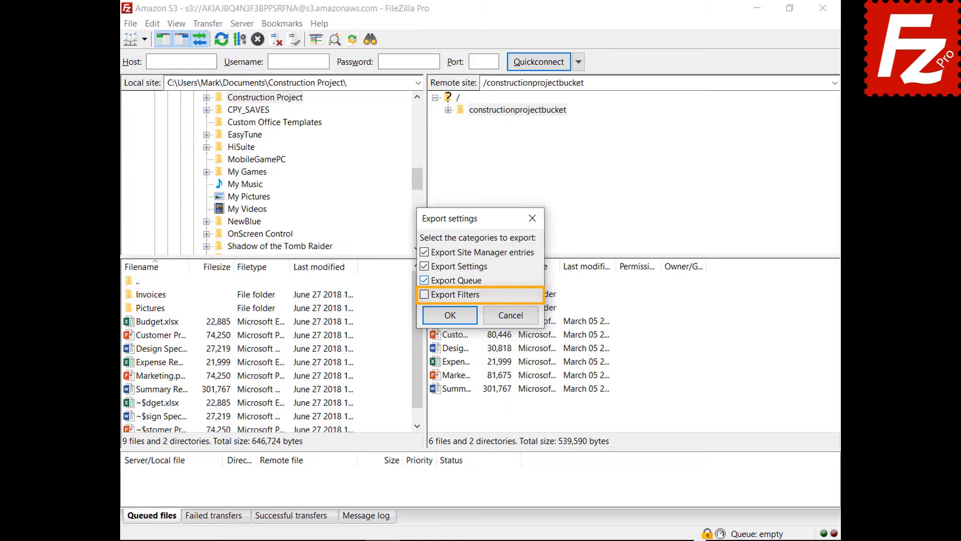
click(425, 294)
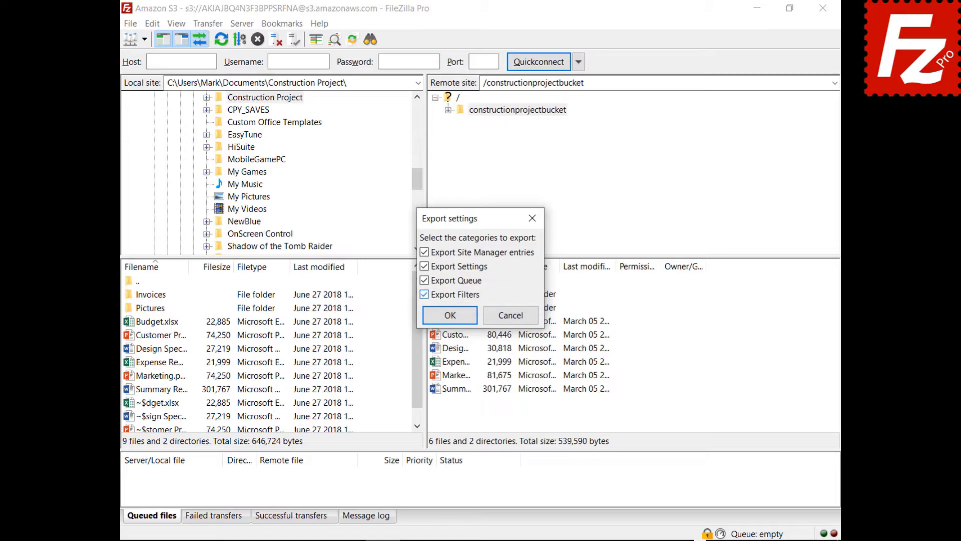
click(451, 317)
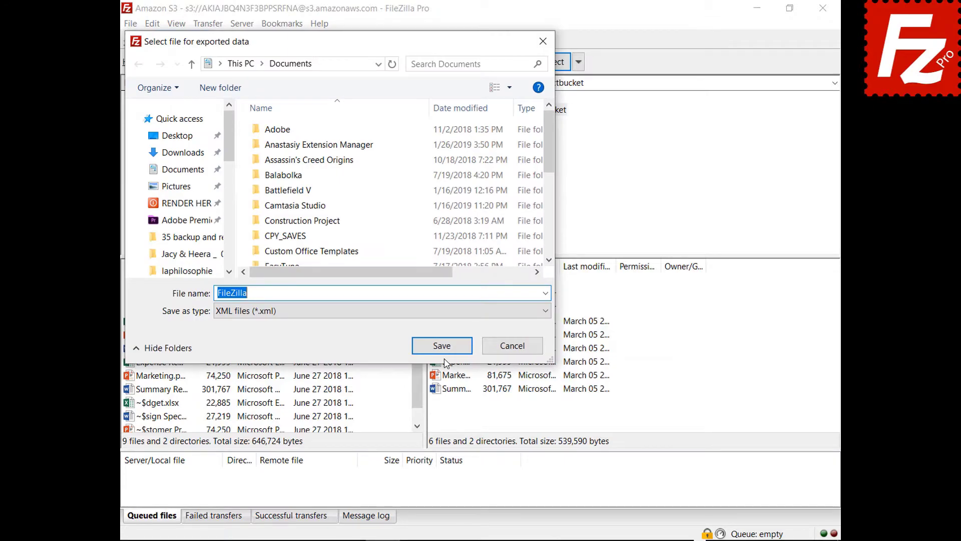
click(443, 349)
click(132, 25)
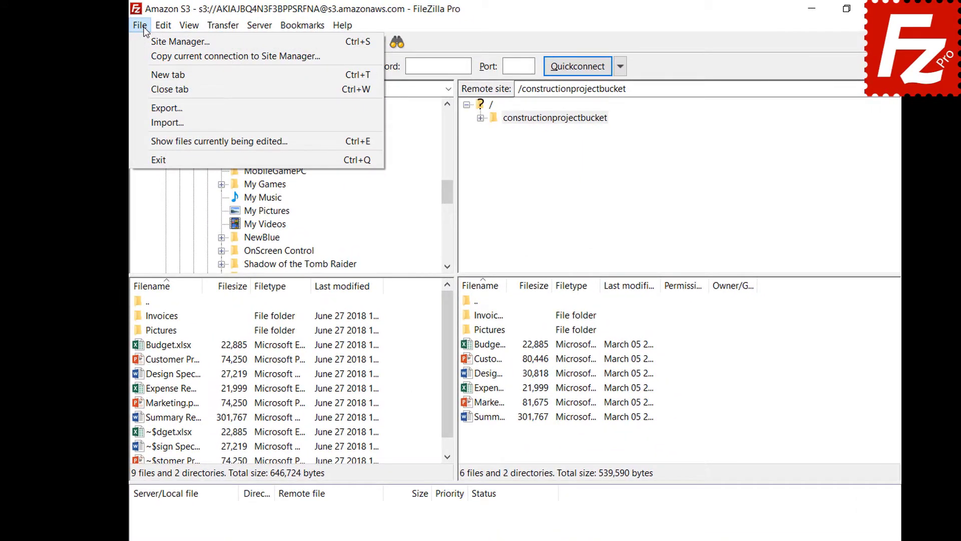
Open the Import dialog to choose a saved FileZilla settings file
click(150, 122)
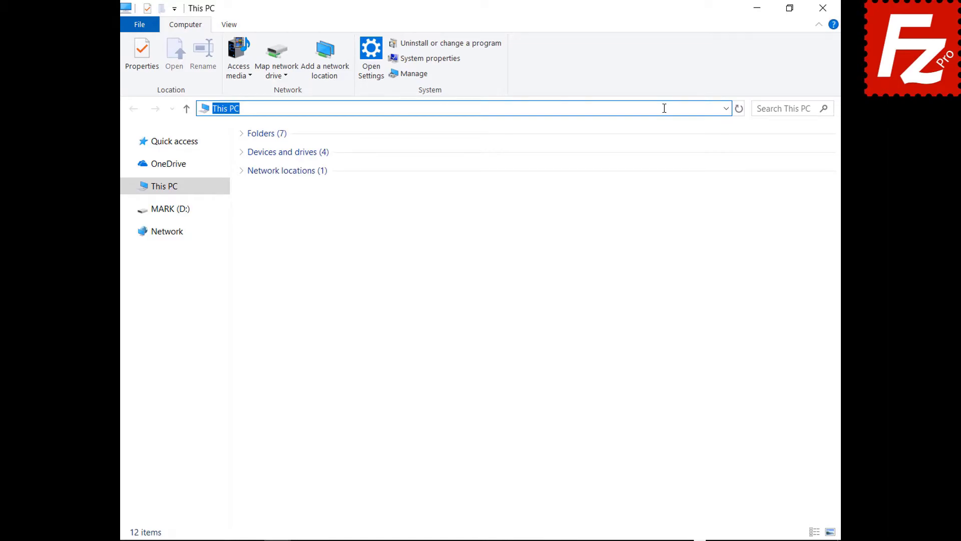
Go to %APPDATA%\FileZilla and select all seven settings files there
text(%APPDATA%\FileZilla)
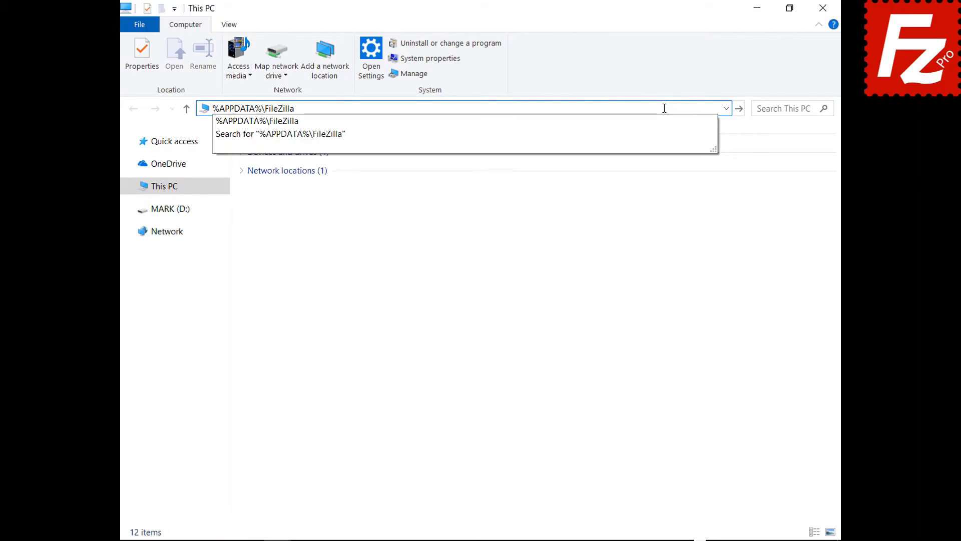
key(Return)
drag(284, 250, 282, 139)
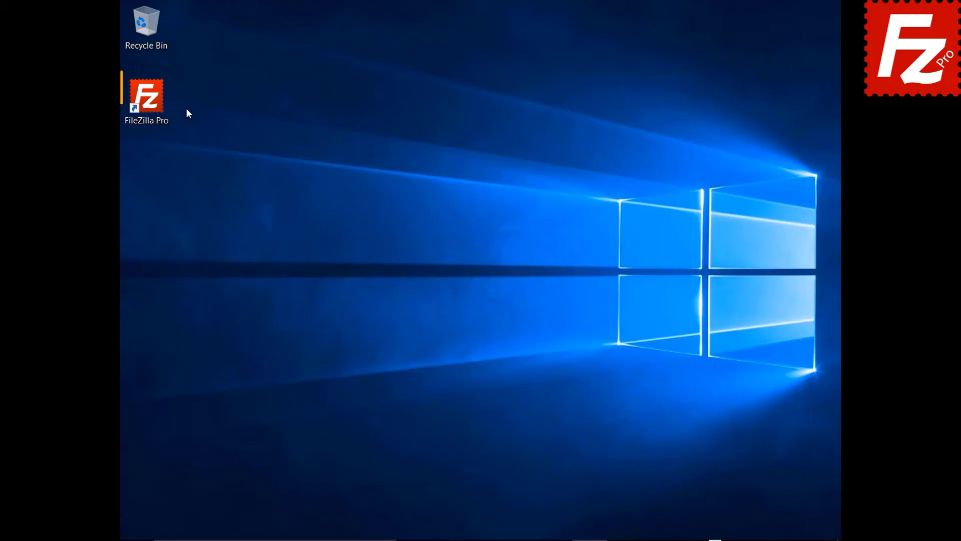
Launch FileZilla Pro and connect to the saved Amazon S3 site in a new tab
click(164, 107)
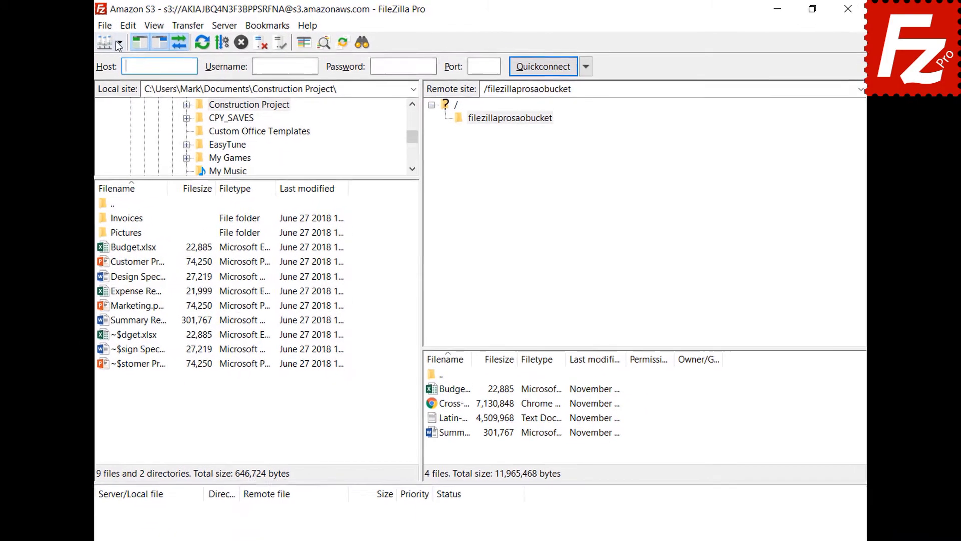
click(114, 43)
click(111, 63)
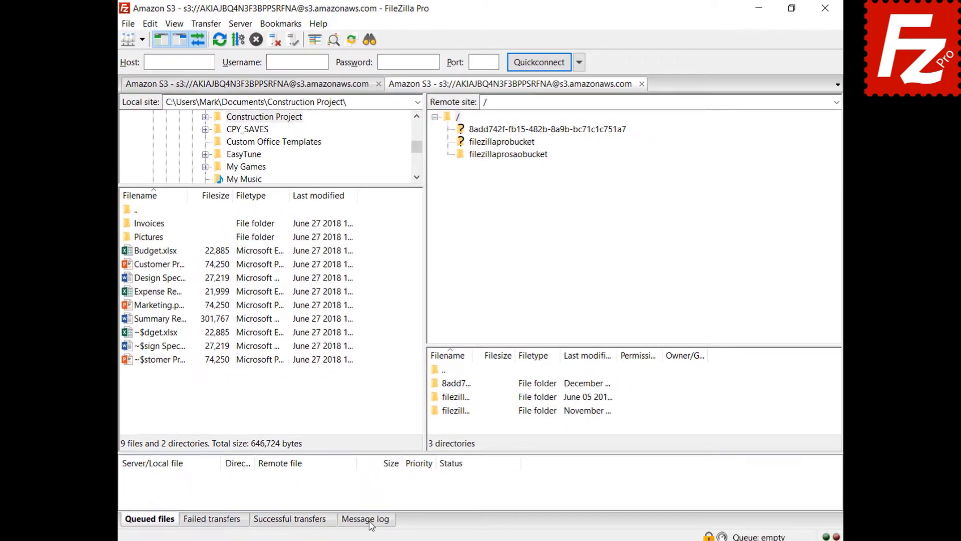
click(370, 519)
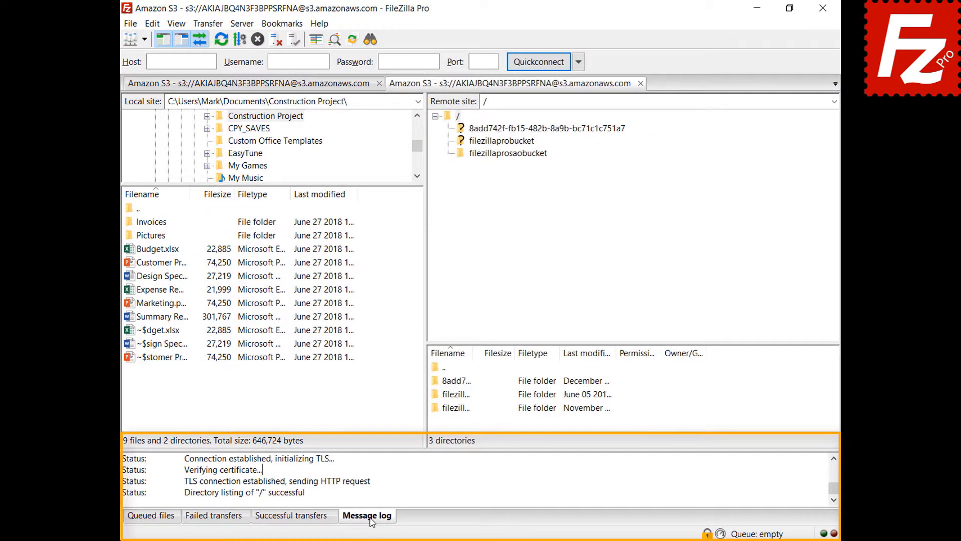
Turn on the detailed message log, list filezillaprosaobucket, and copy the log to the clipboard
right_click(412, 478)
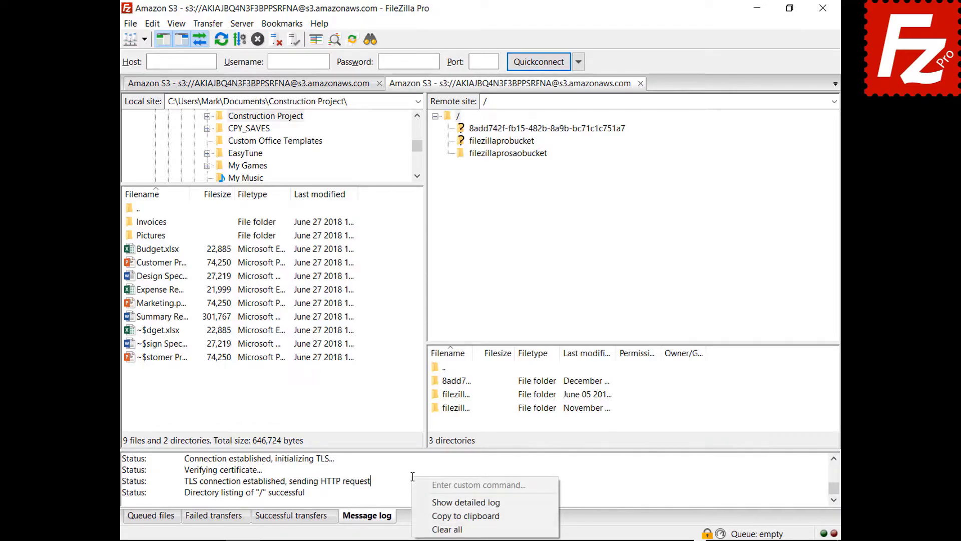
click(425, 502)
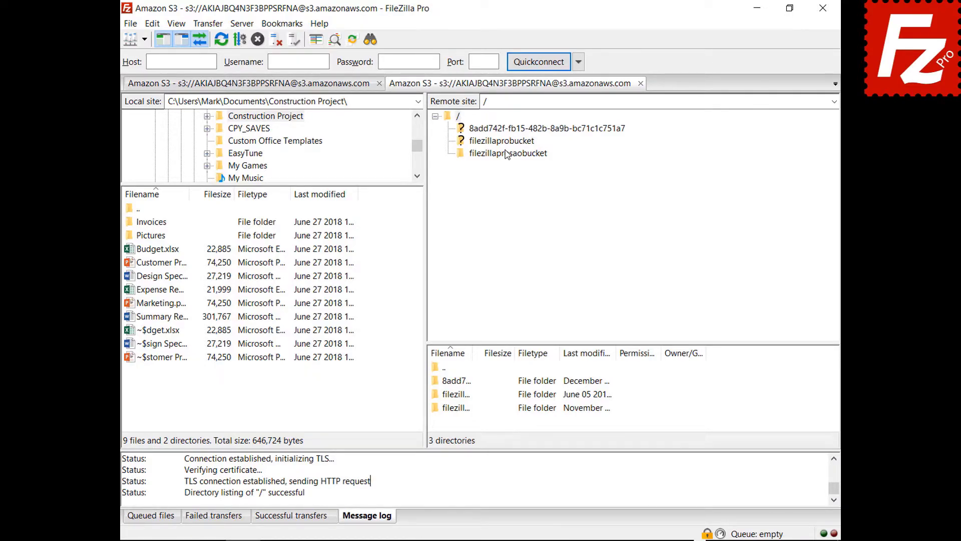
click(508, 153)
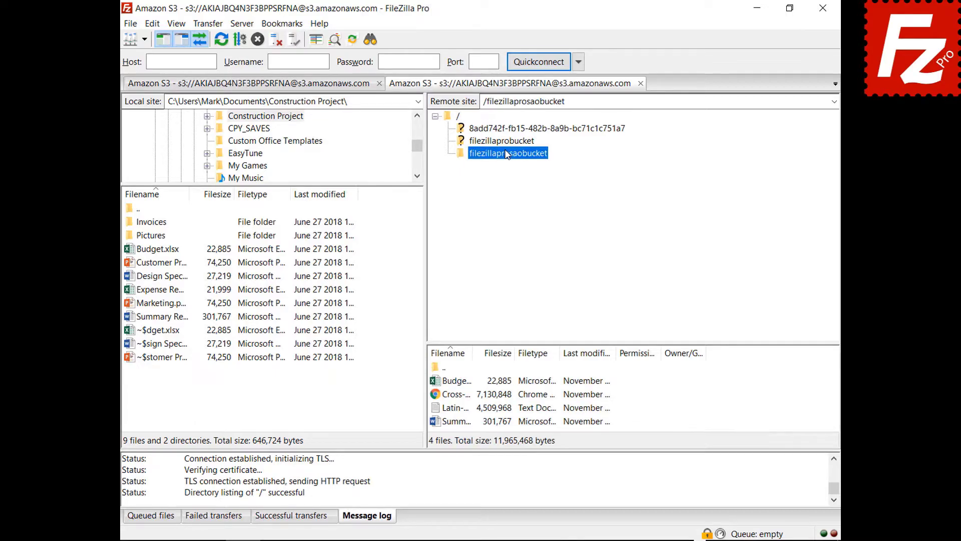
right_click(466, 482)
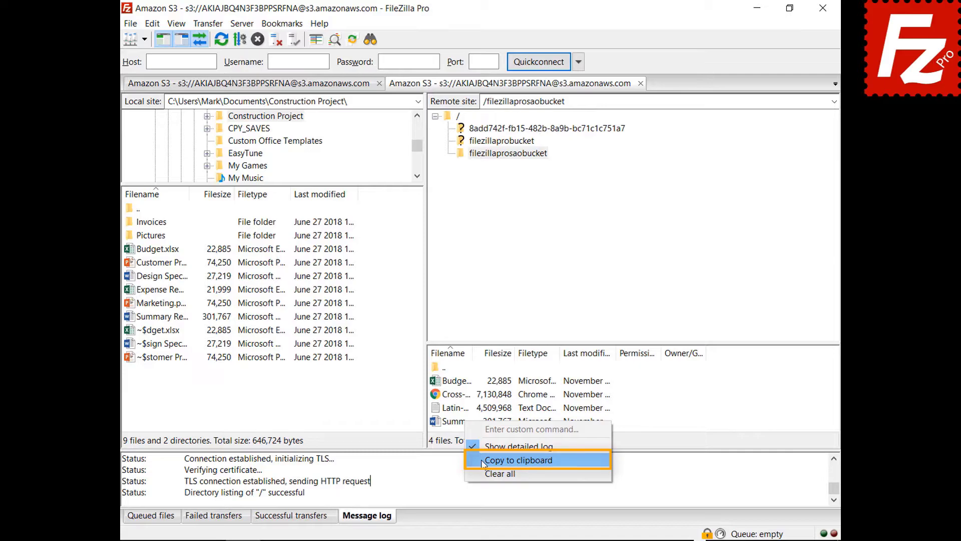
click(519, 460)
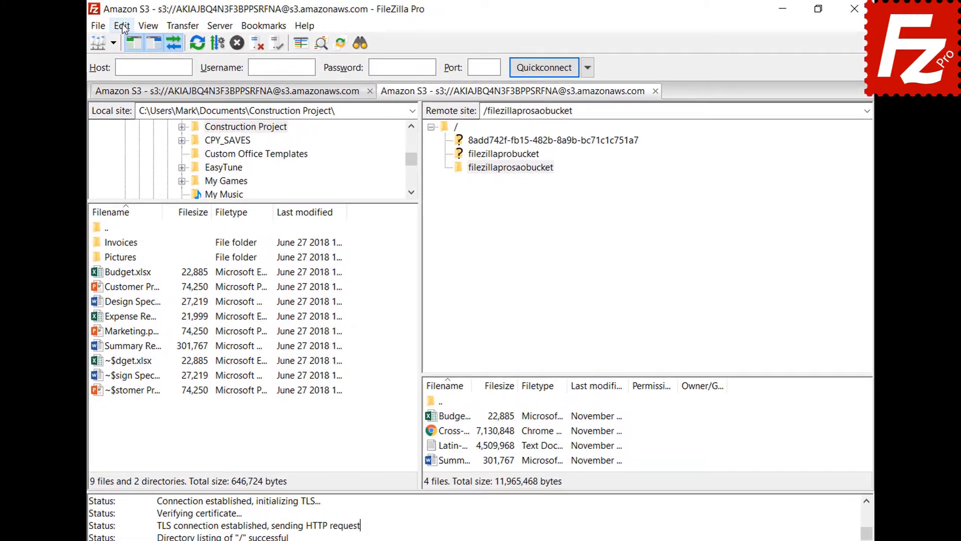
Open Edit > Settings at the Logging page
click(152, 23)
click(151, 76)
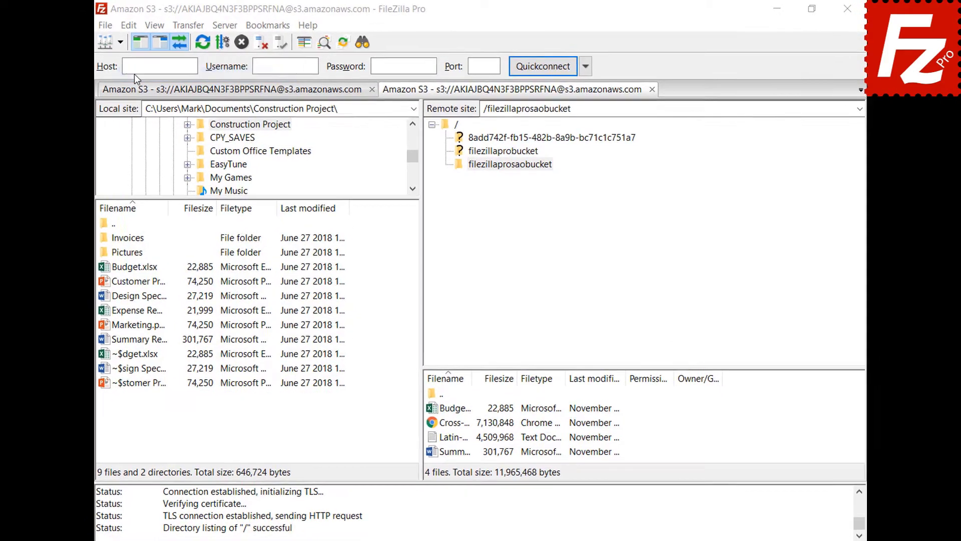
drag(339, 199, 348, 251)
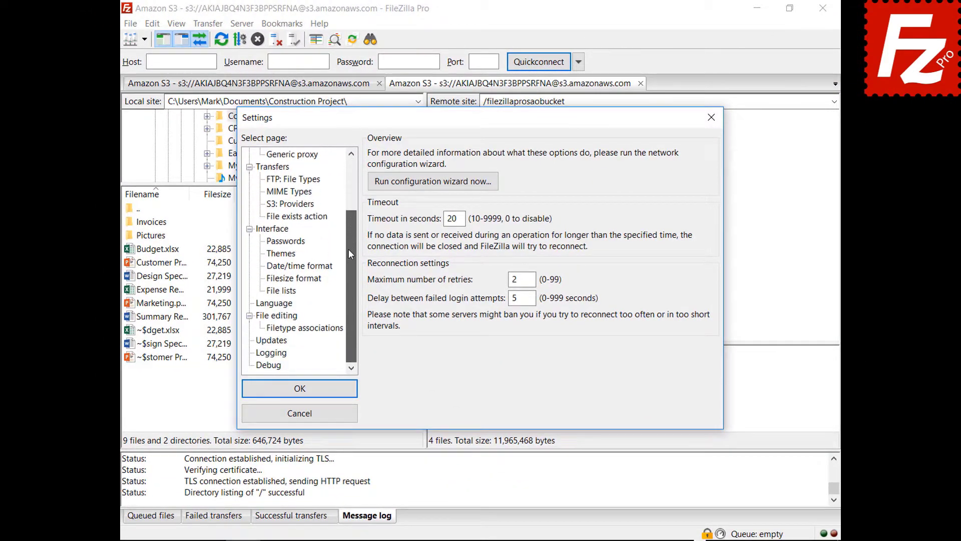
click(274, 354)
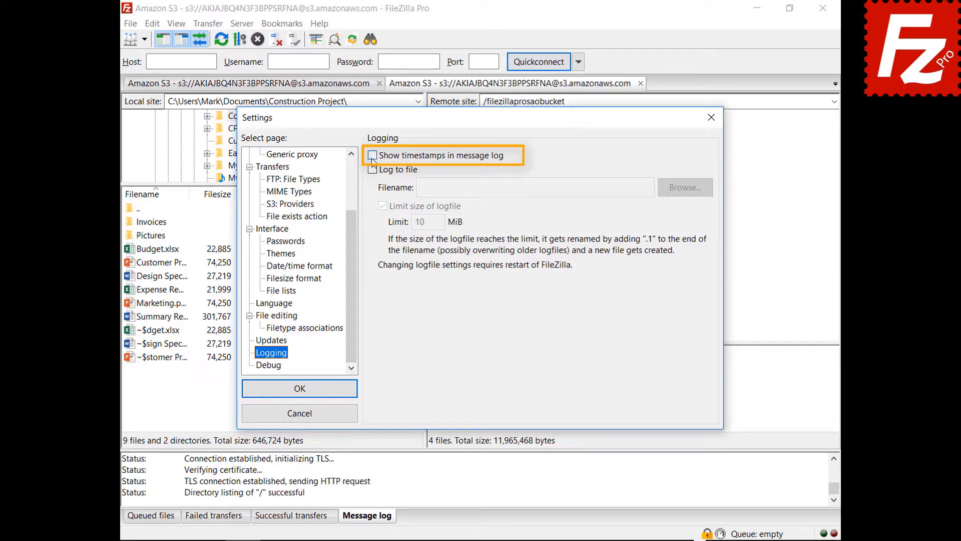
Enable log timestamps and logging to filezilla.log in Documents, then view the Debug page
click(372, 156)
click(372, 170)
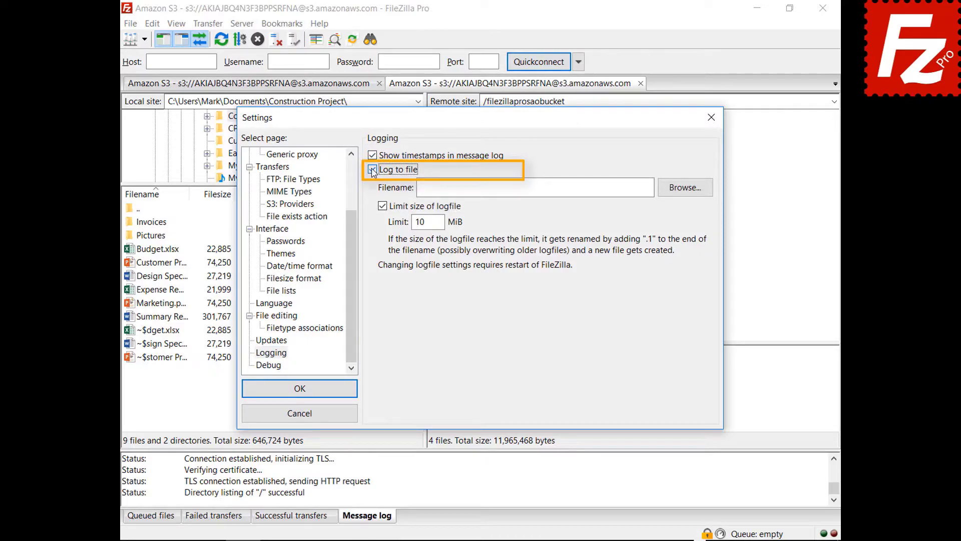
click(682, 190)
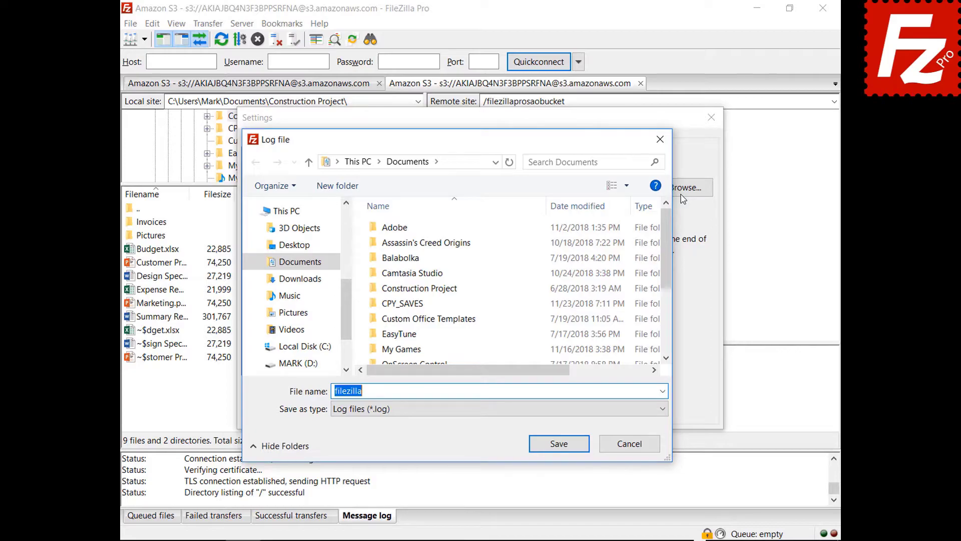
click(560, 444)
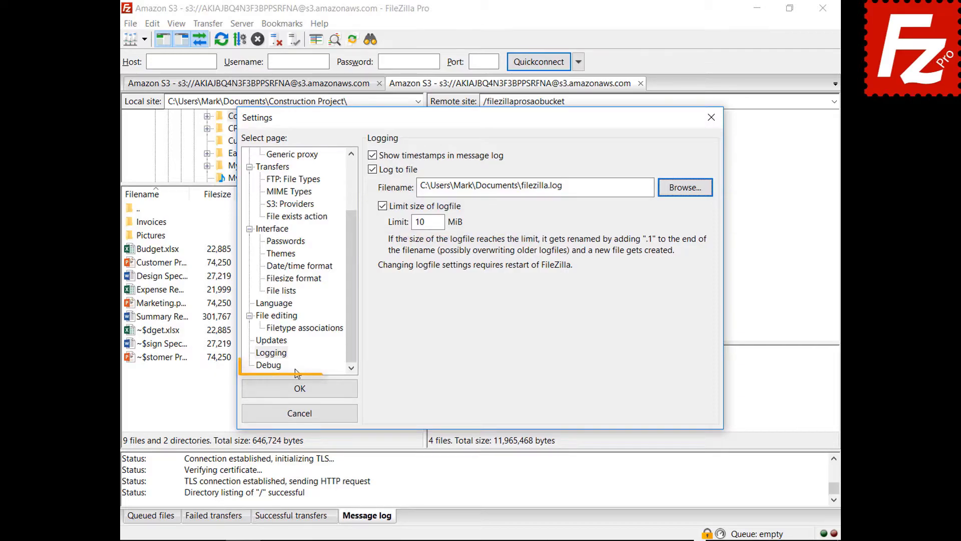
click(275, 366)
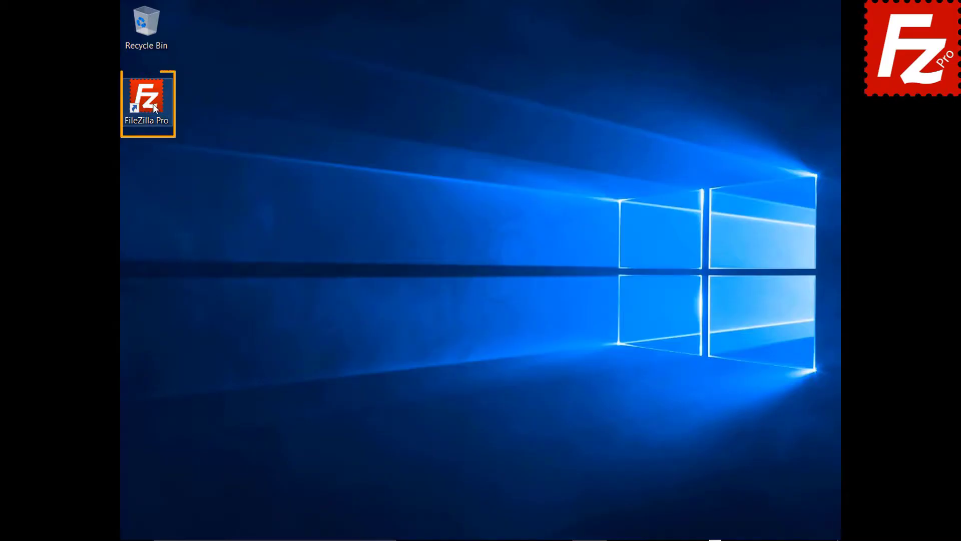
Launch FileZilla Pro and add a new Site Manager entry named 'Amazon EC2'
double_click(153, 104)
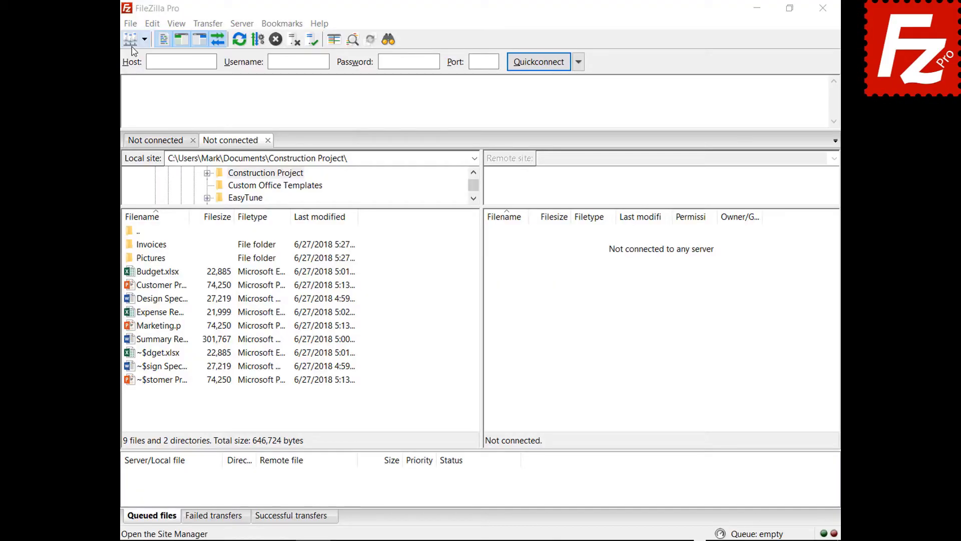
click(132, 25)
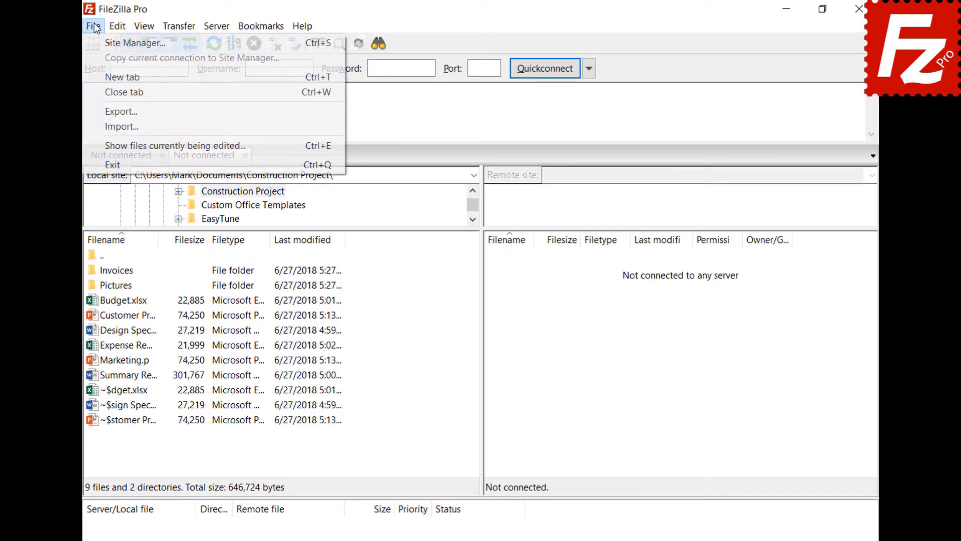
click(101, 42)
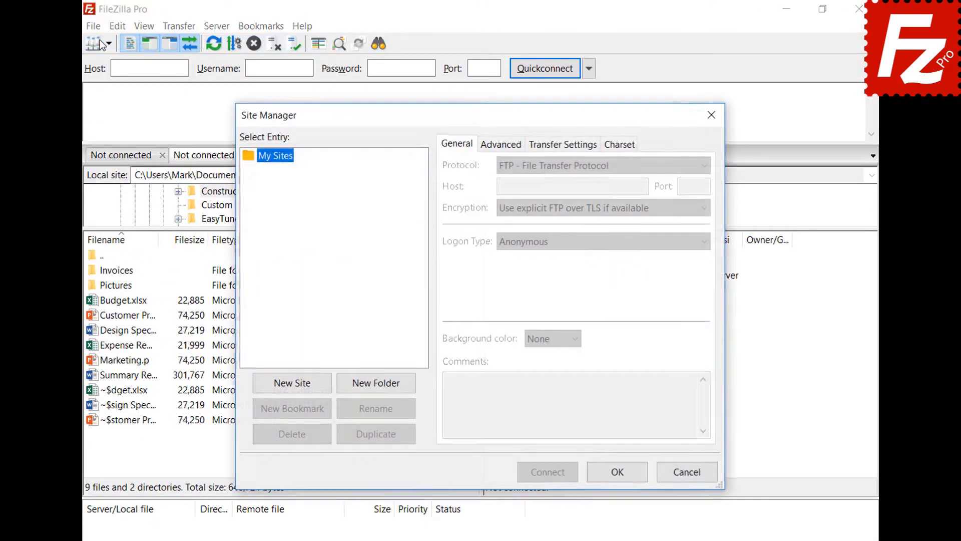
click(296, 385)
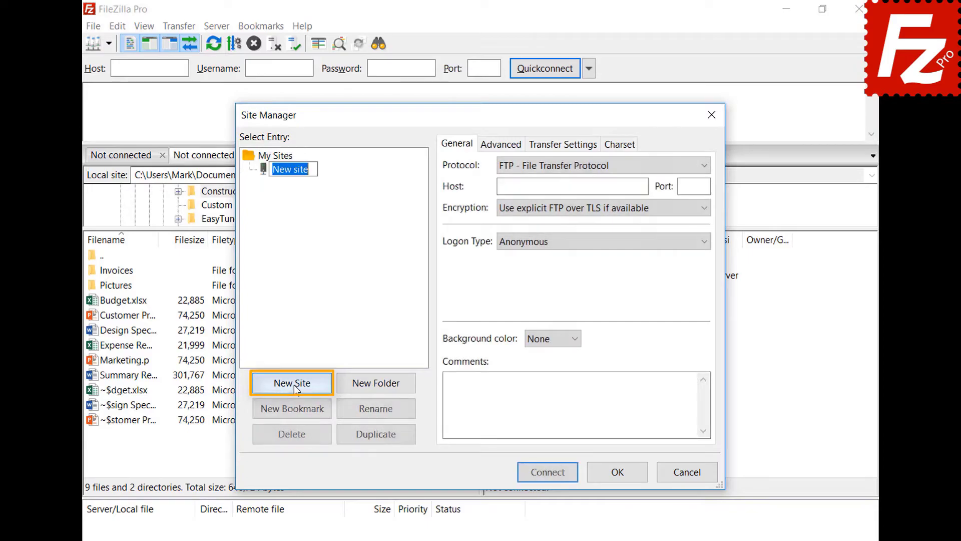
text(Amazon EC2)
key(Return)
Set the site to SFTP with the EC2 host name and Key file logon type
click(705, 166)
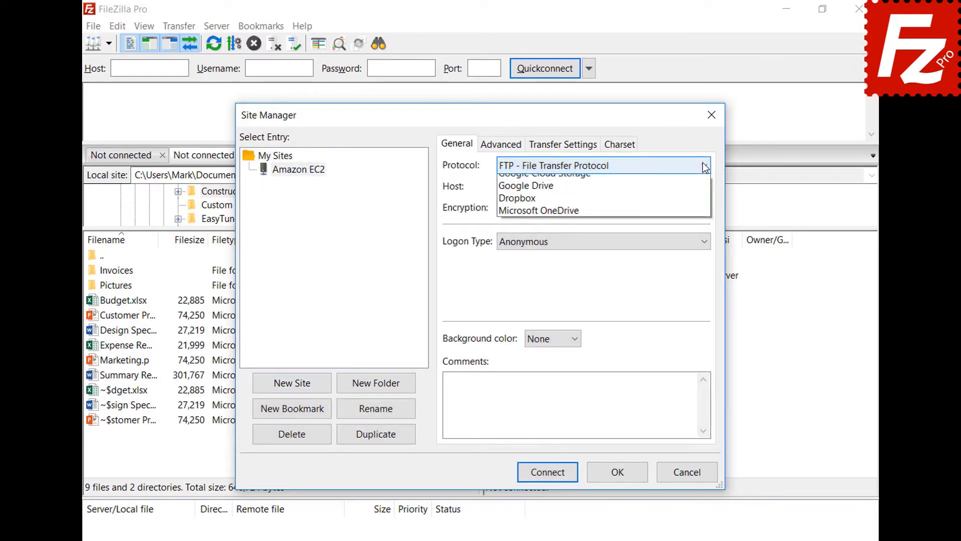
click(706, 194)
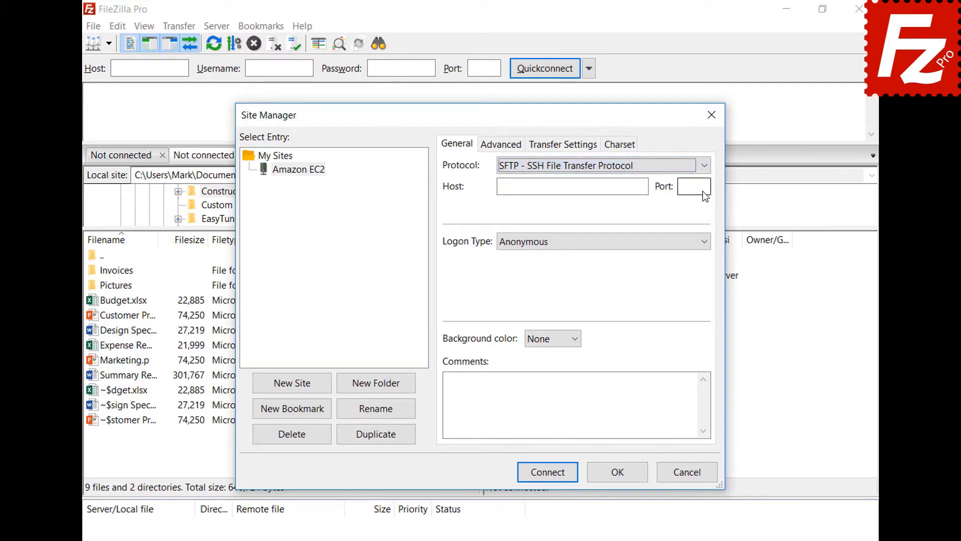
click(604, 185)
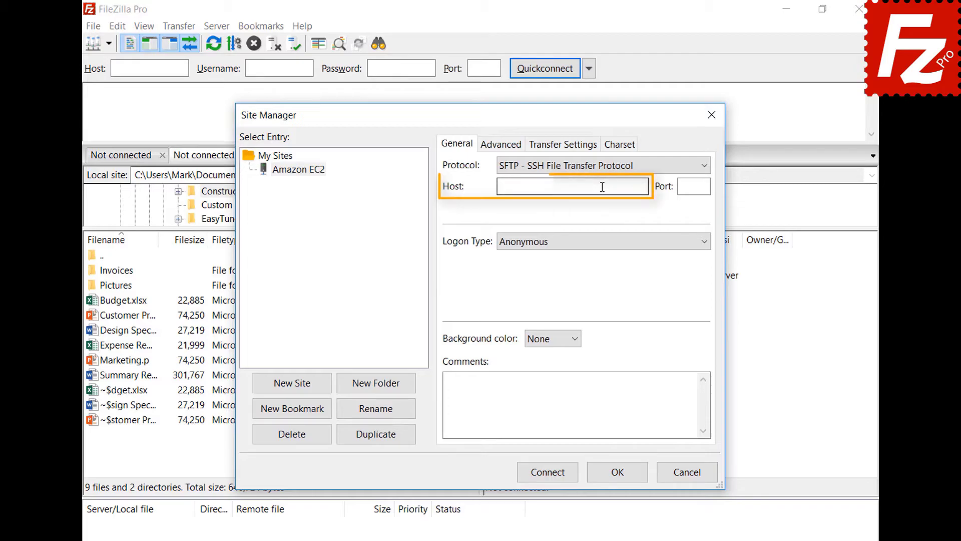
key(ctrl+v)
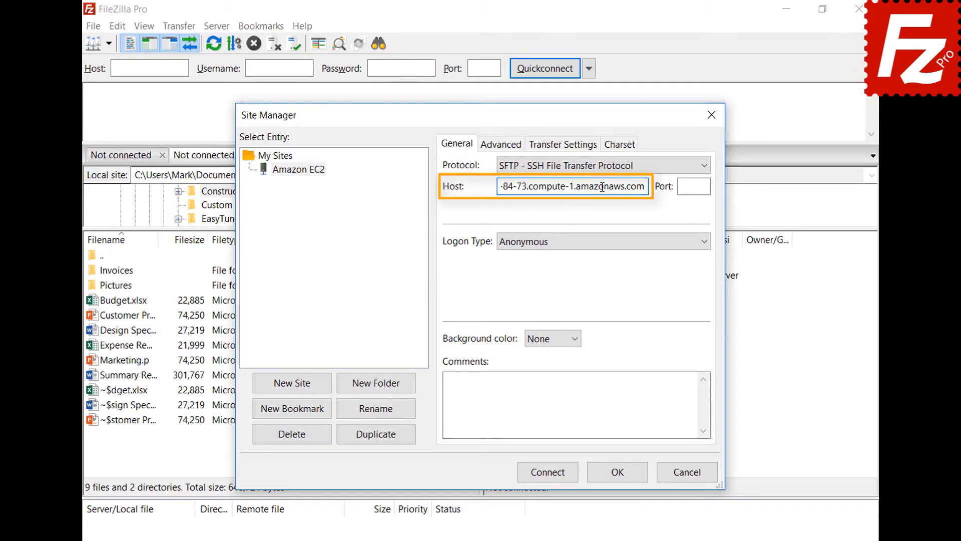
click(614, 245)
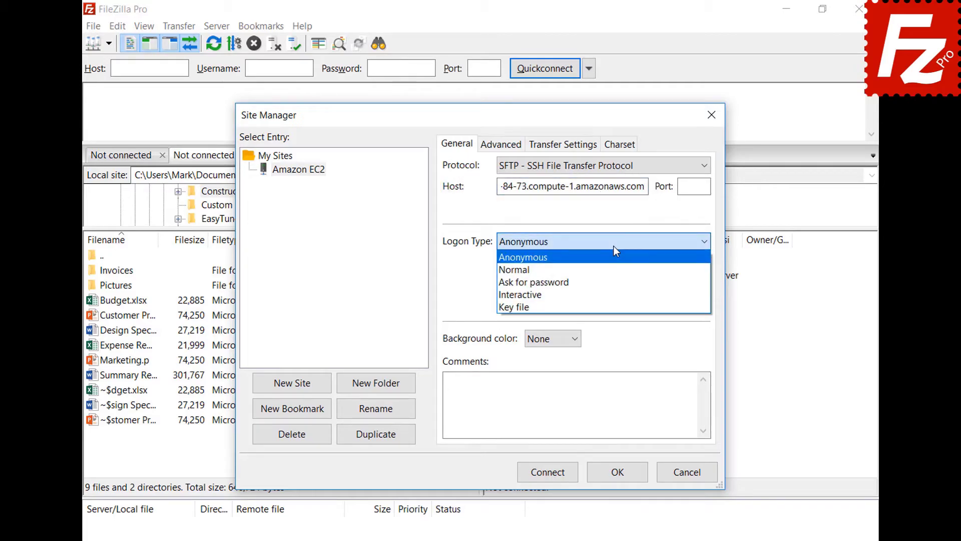
click(612, 305)
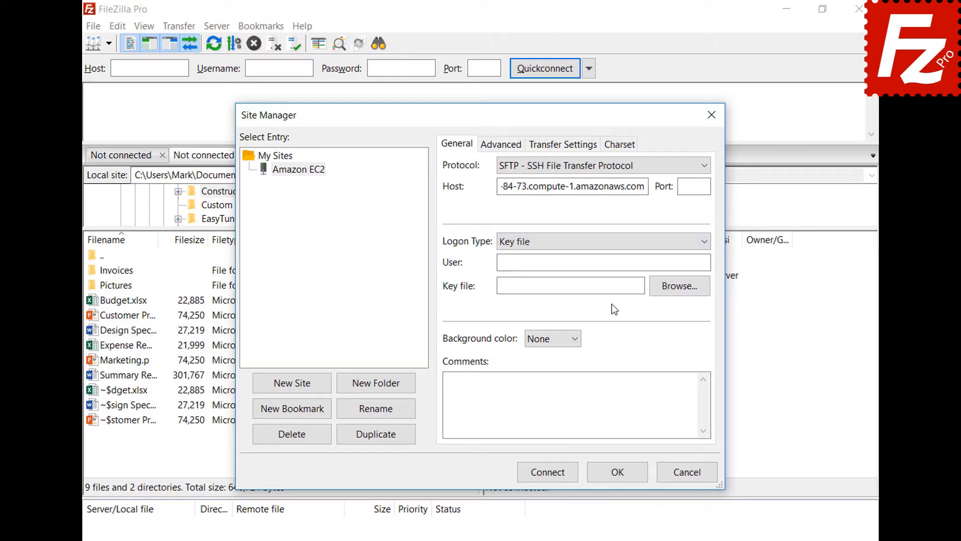
Enter user ubuntu, select key file AWSKeyPair.pem, and connect
click(618, 263)
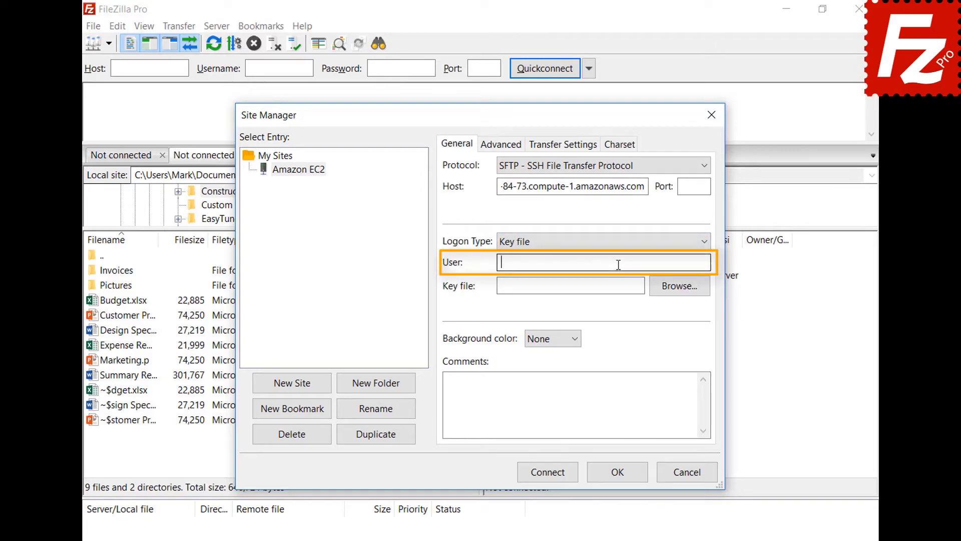
text(ubuntu)
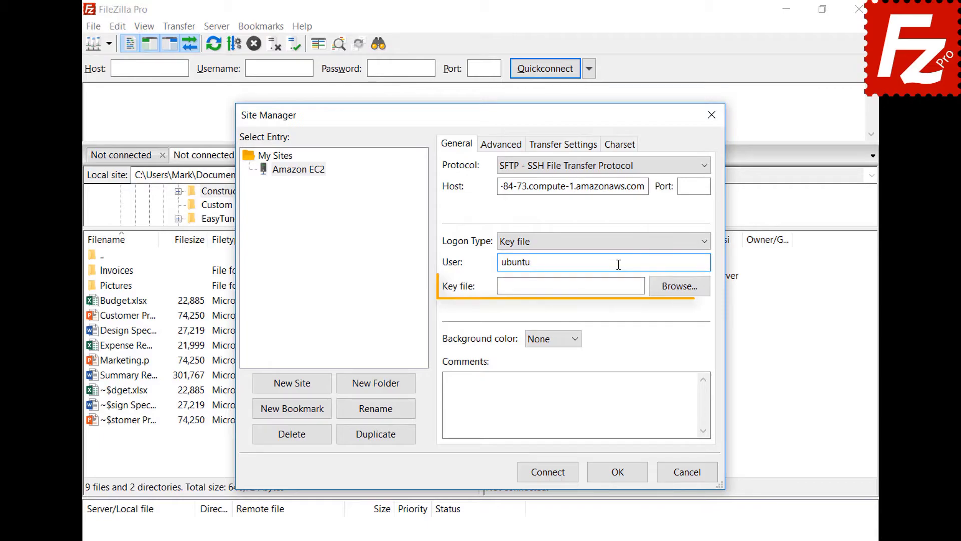
click(680, 287)
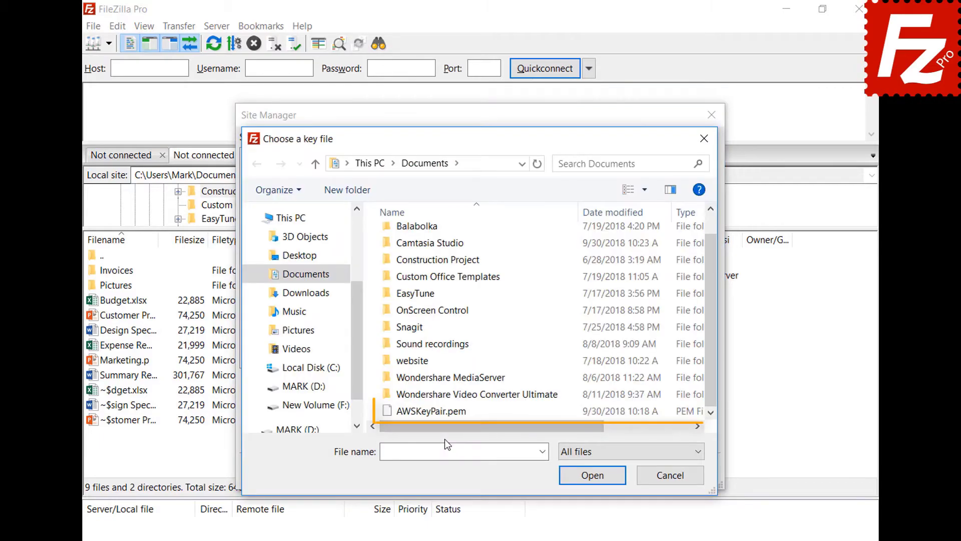
double_click(446, 417)
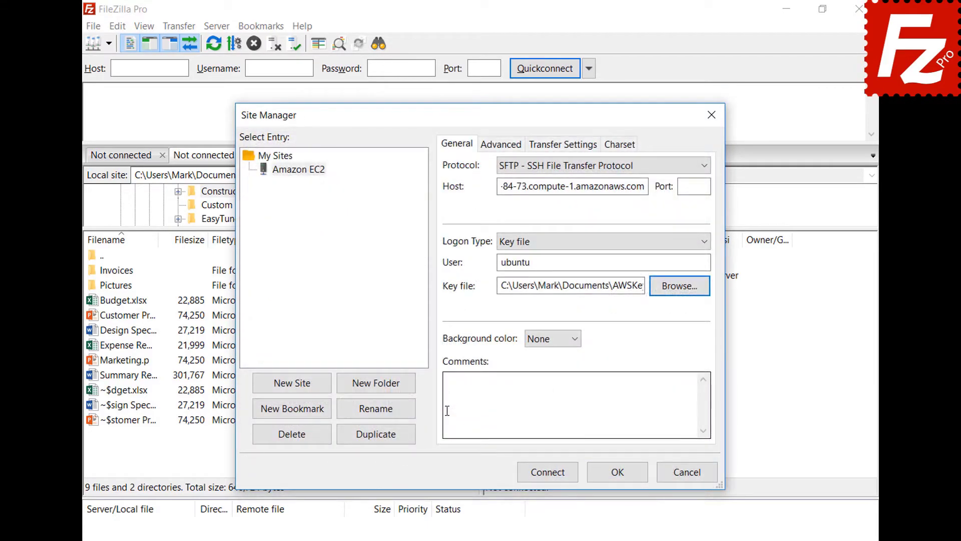
click(548, 473)
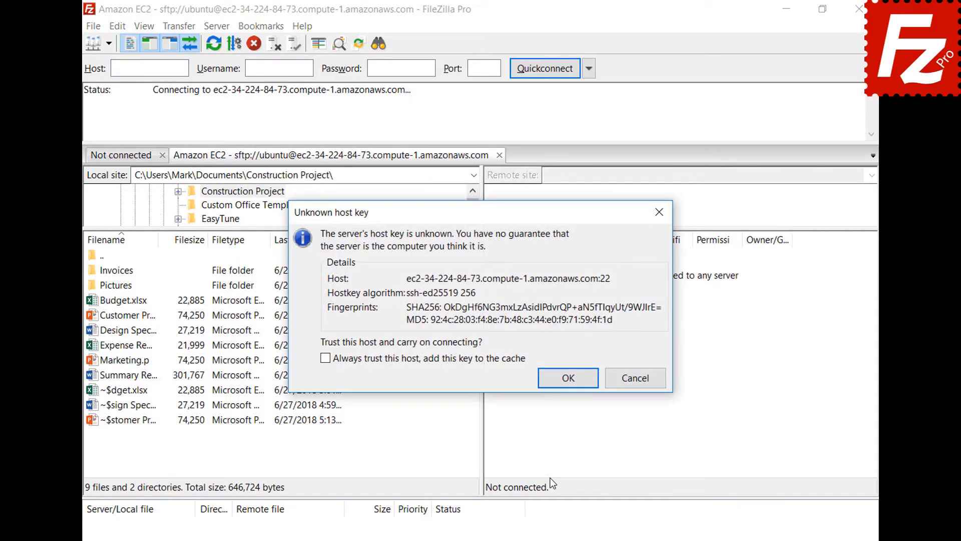
Always trust the EC2 server's host key, caching it, and continue connecting
click(326, 359)
click(568, 376)
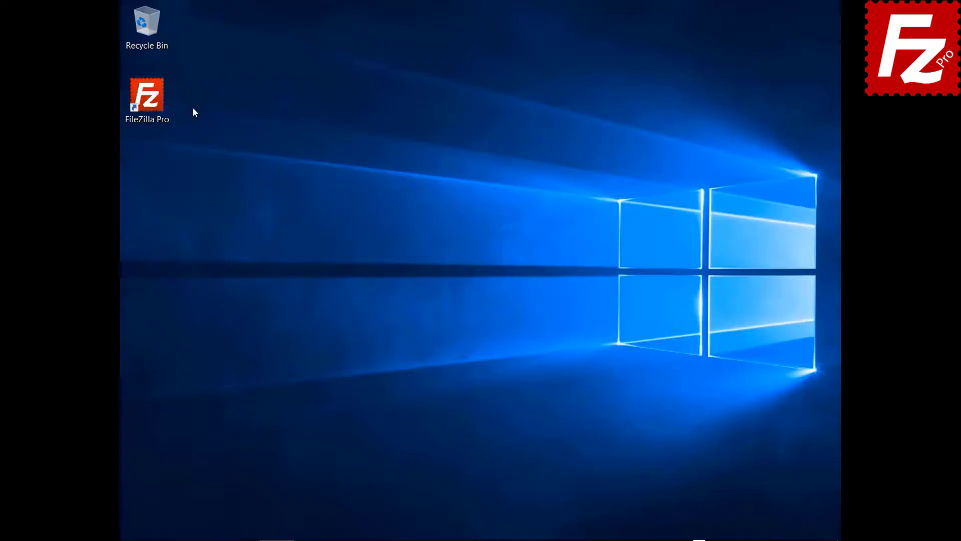
Relaunch FileZilla Pro and create a new Site Manager entry named 'S3 Connection'
double_click(156, 107)
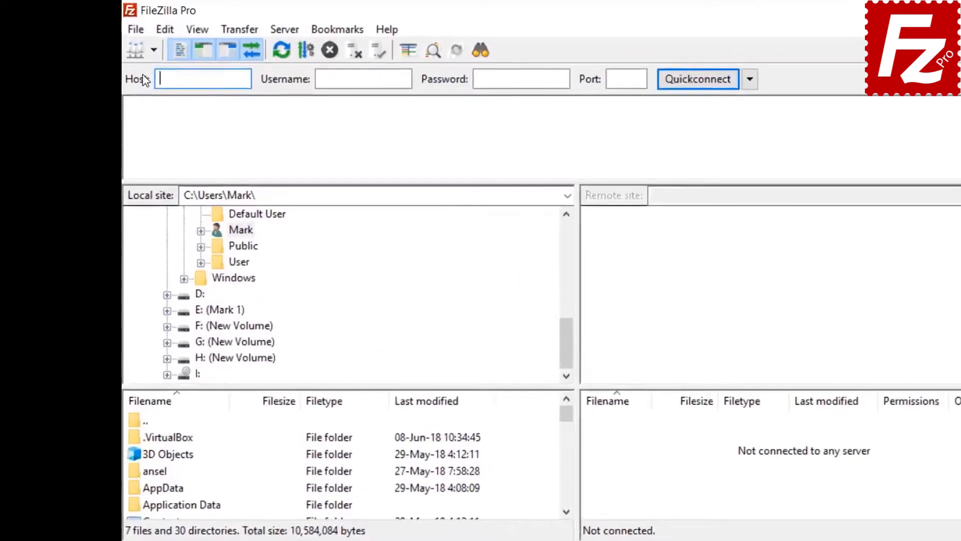
click(133, 25)
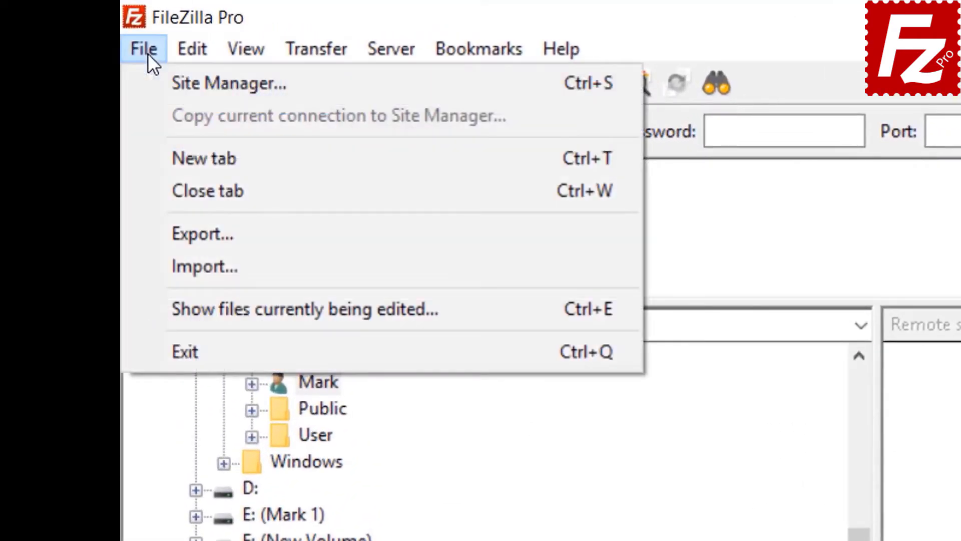
click(176, 83)
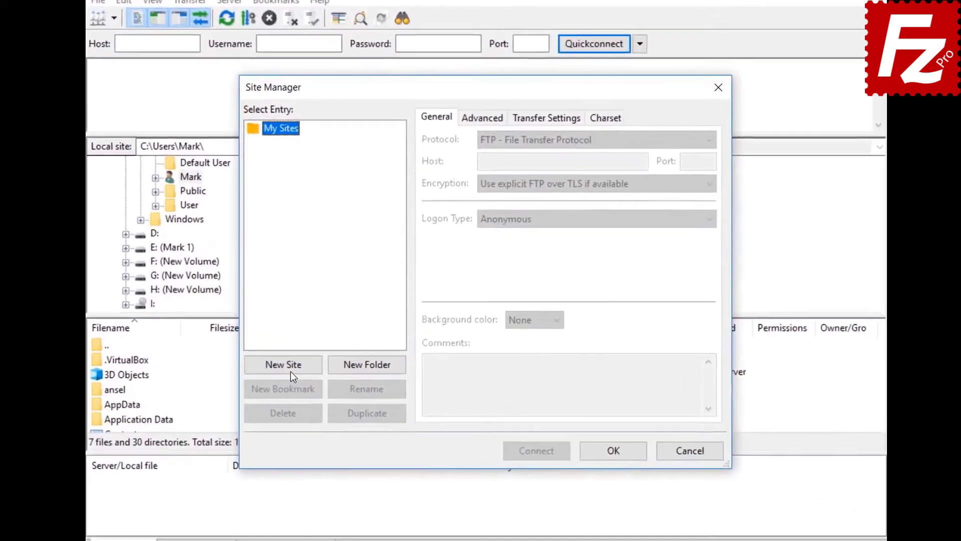
click(311, 352)
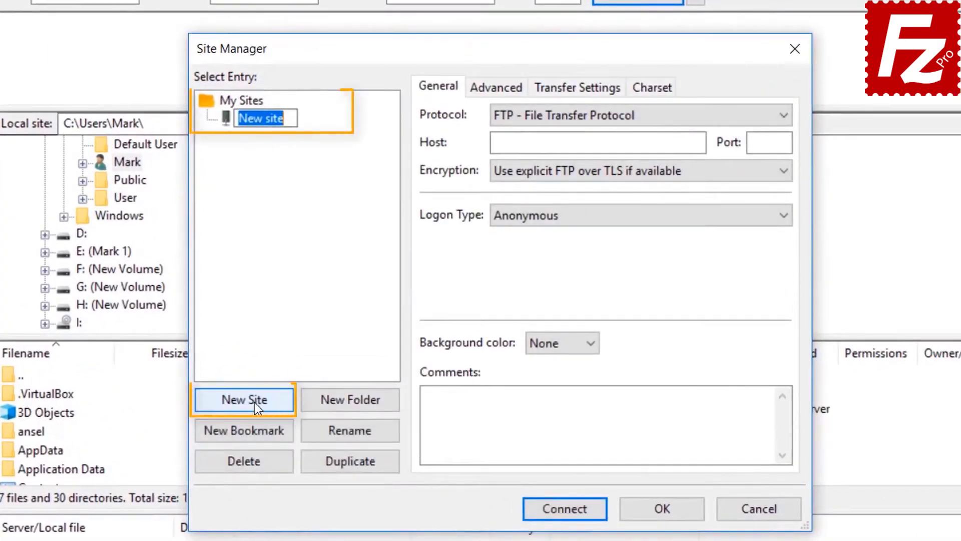
text(S3 Connection)
Set protocol Amazon S3, logon type Normal, paste both access keys, connect and save passwords
click(621, 116)
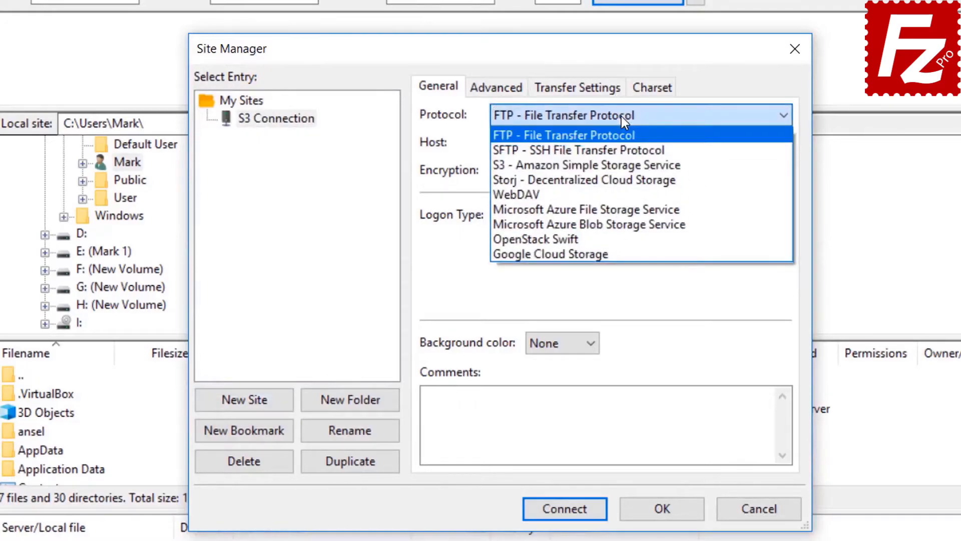
click(622, 166)
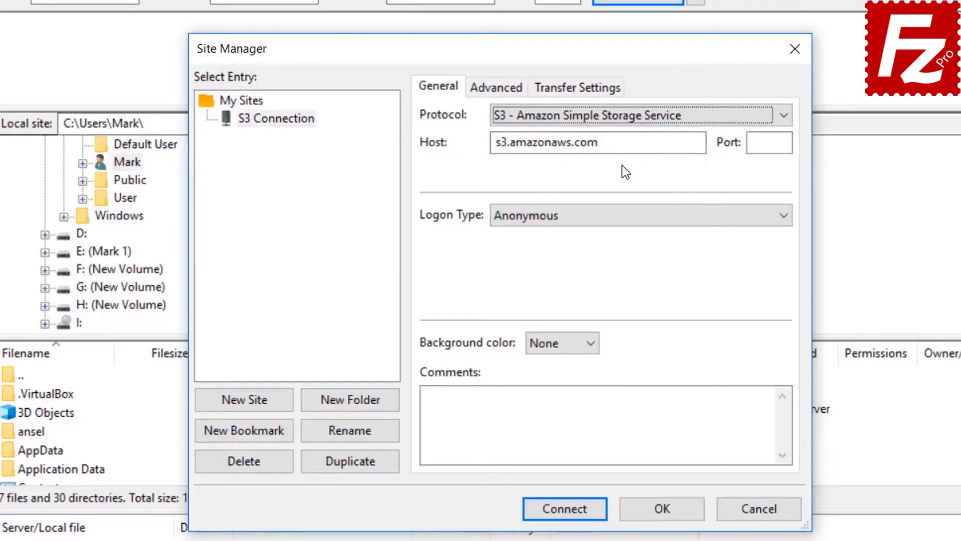
click(616, 217)
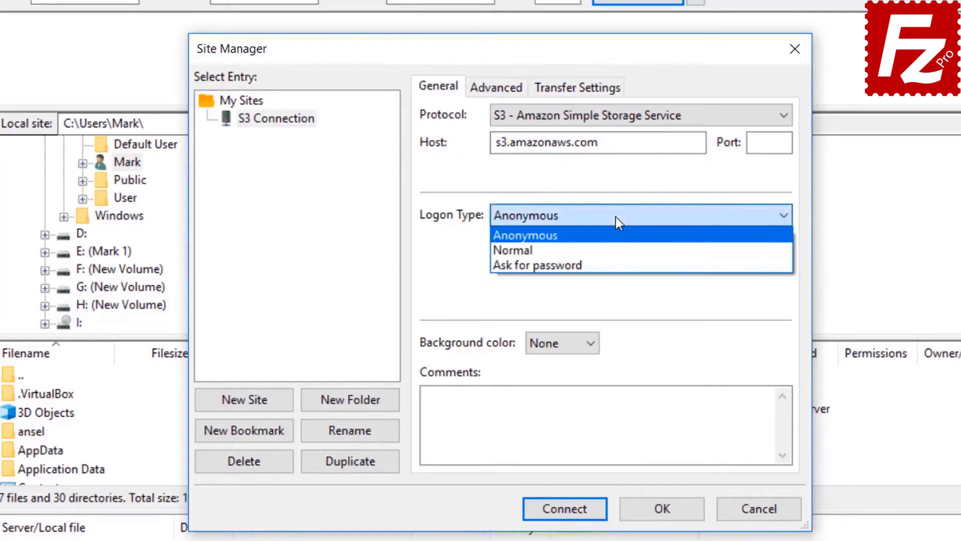
click(616, 247)
click(616, 248)
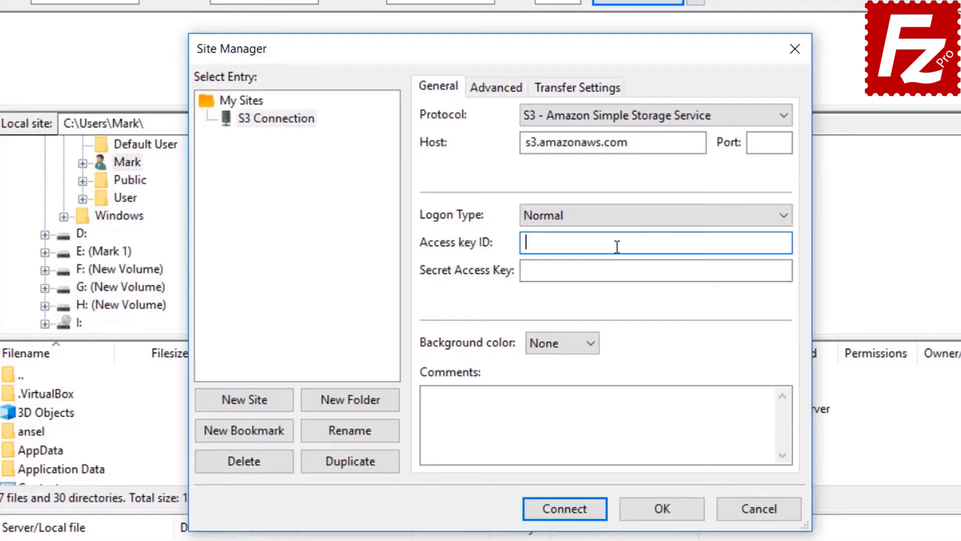
key(ctrl+v)
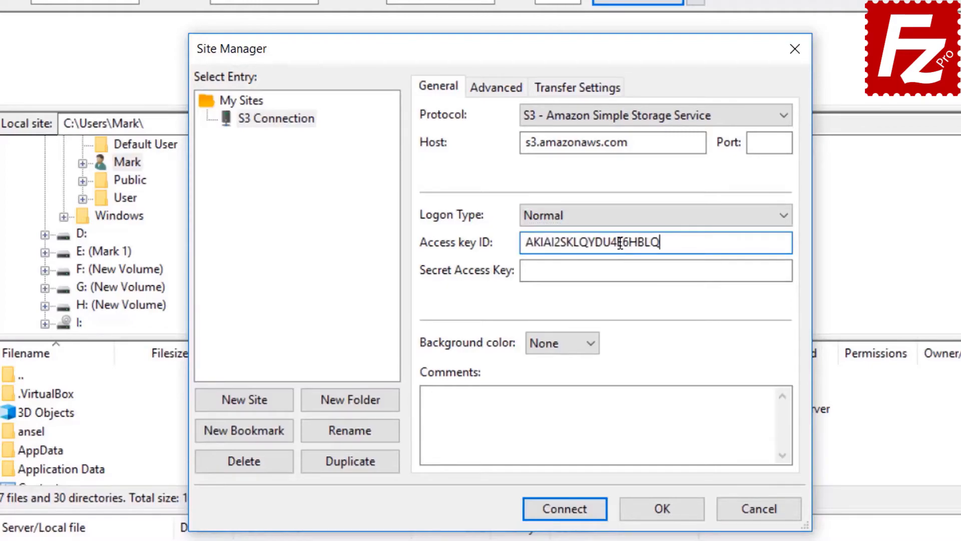
click(622, 270)
key(ctrl+v)
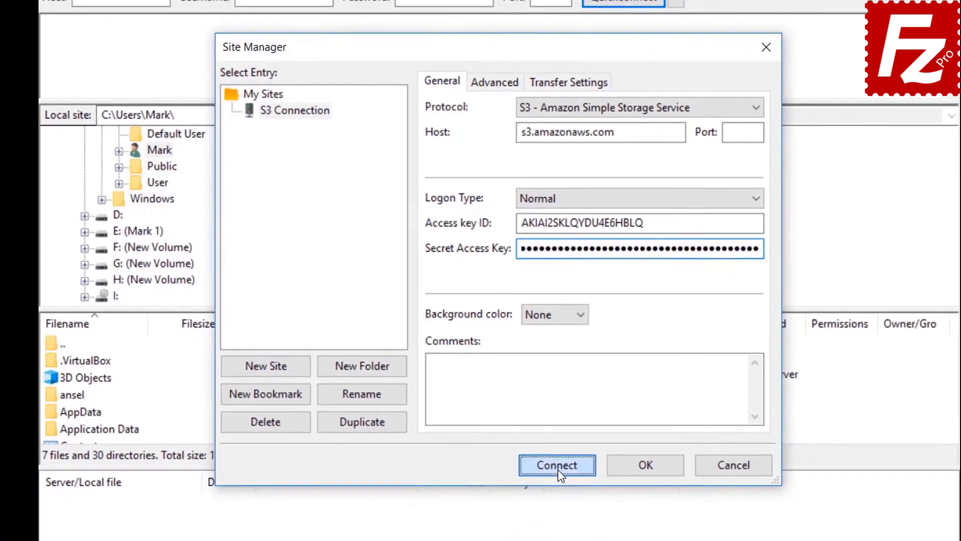
click(561, 483)
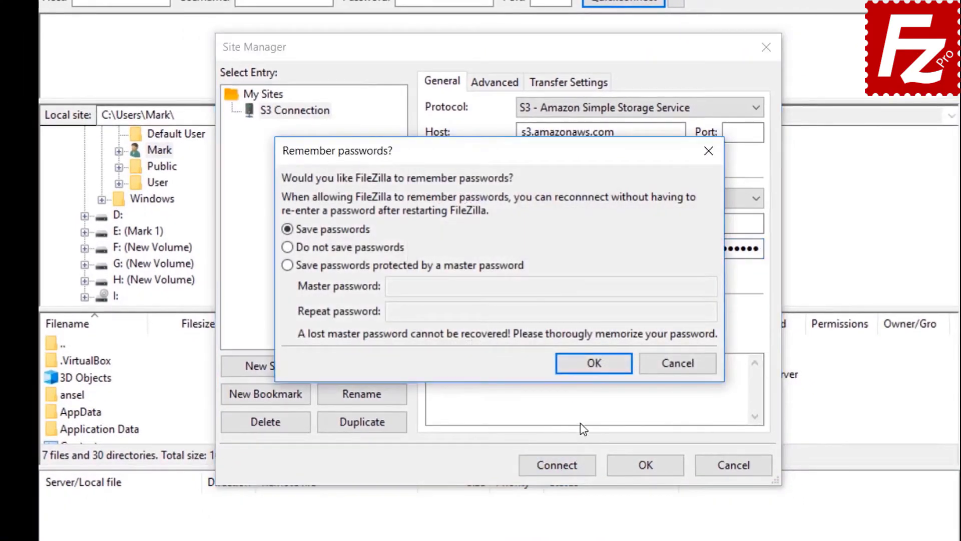
click(594, 363)
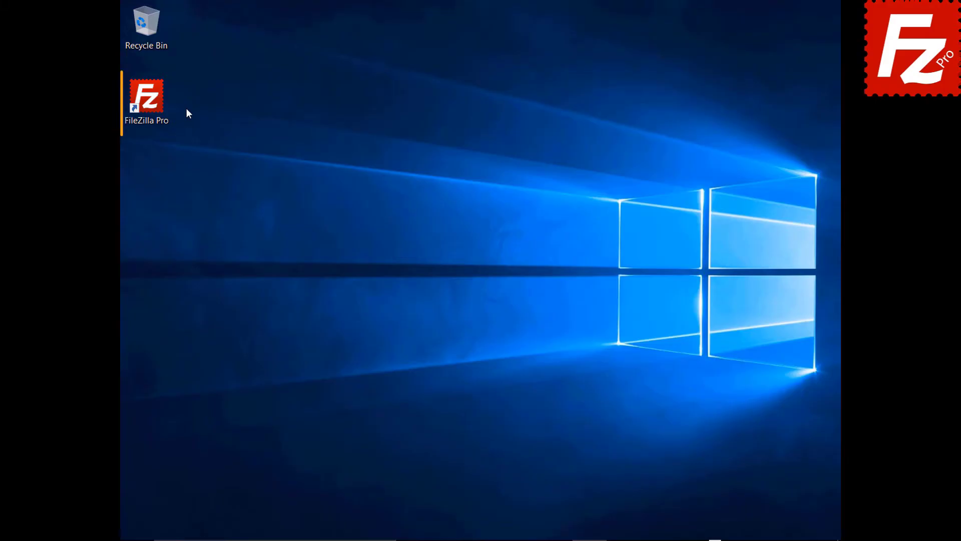
Launch FileZilla Pro and add a 'DigitalOcean' provider on the S3: Providers settings page
double_click(153, 104)
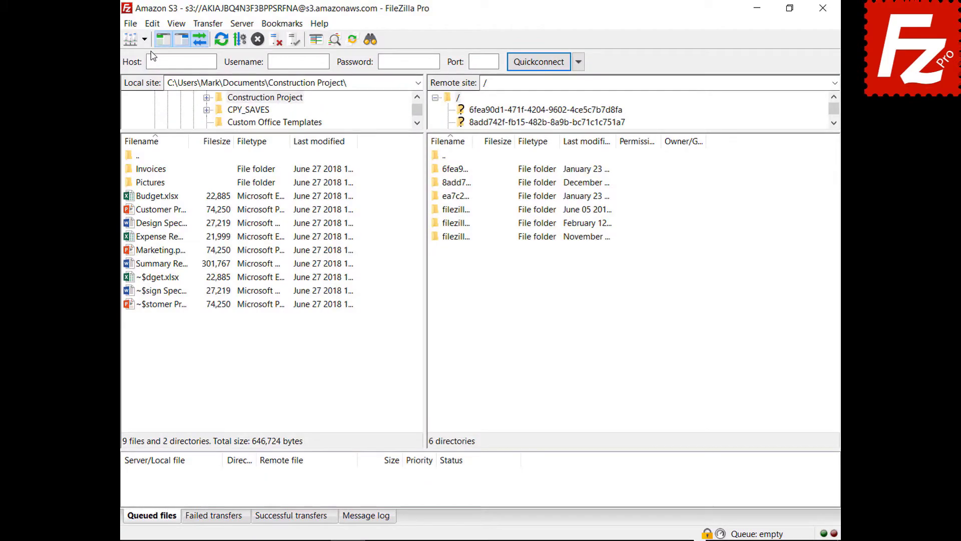
click(153, 24)
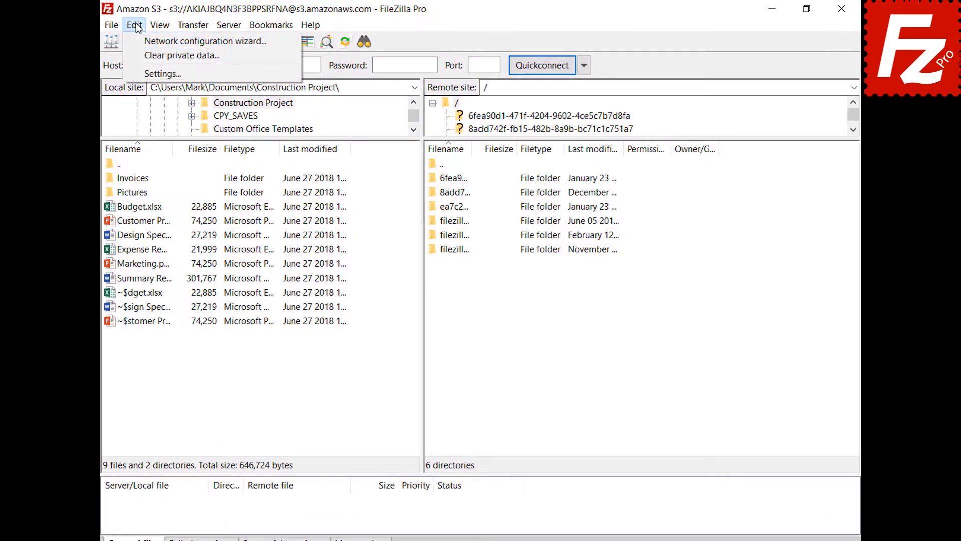
click(150, 74)
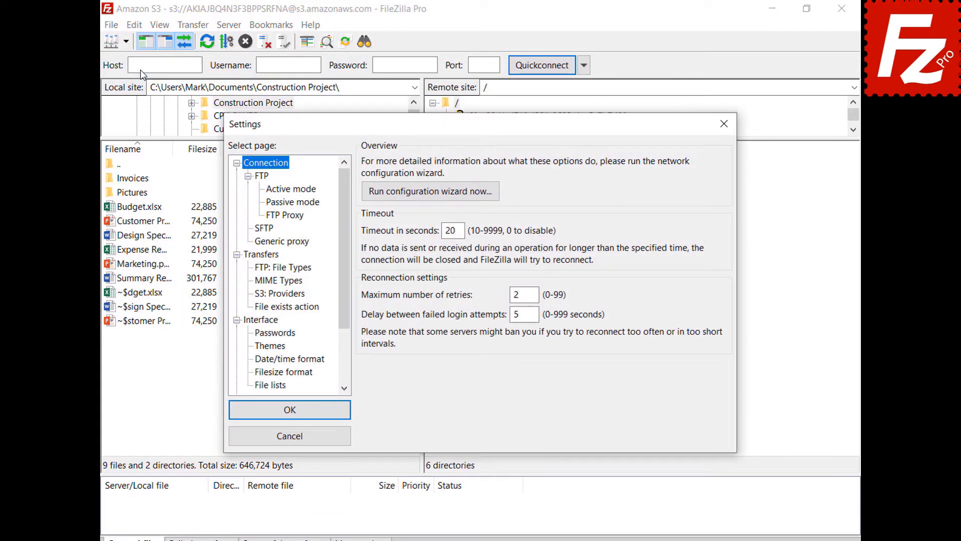
click(261, 294)
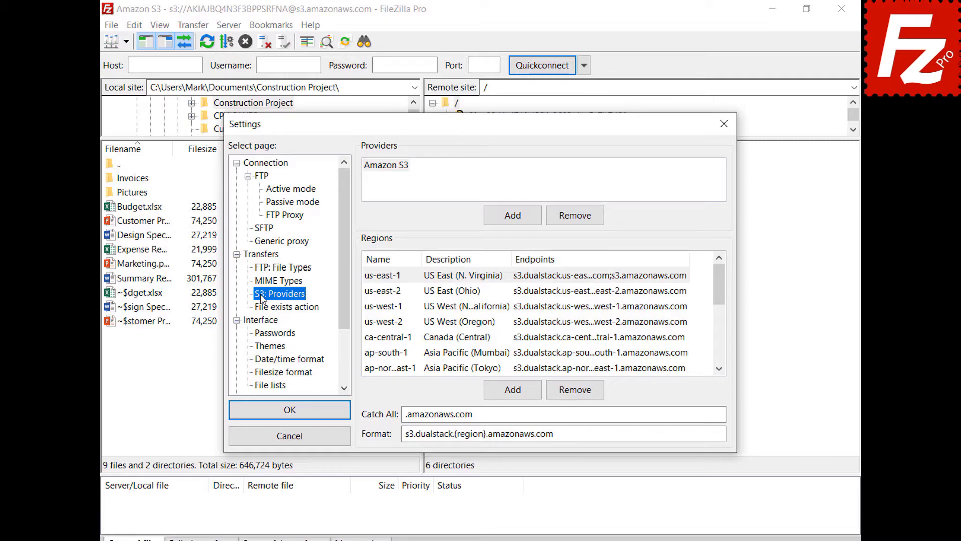
click(513, 224)
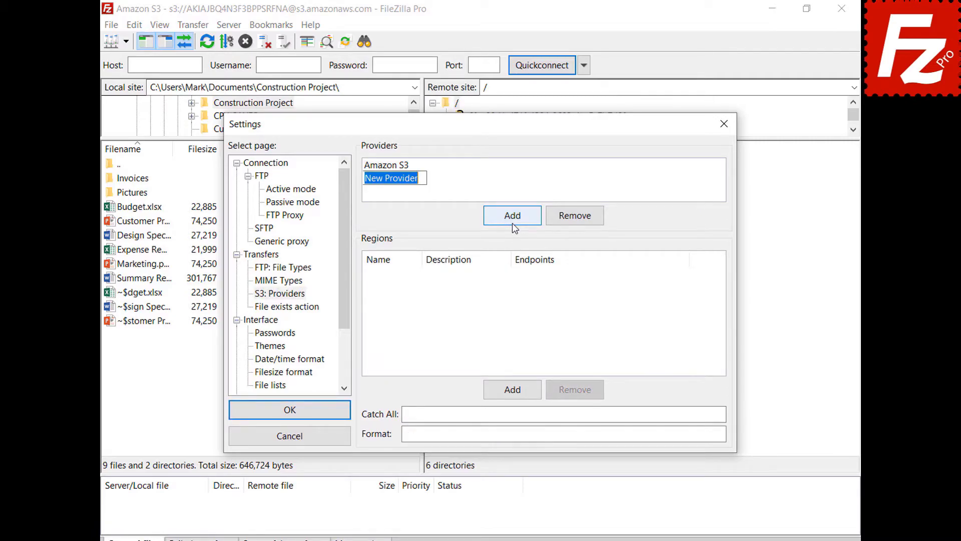
text(DigitalOcean)
key(Return)
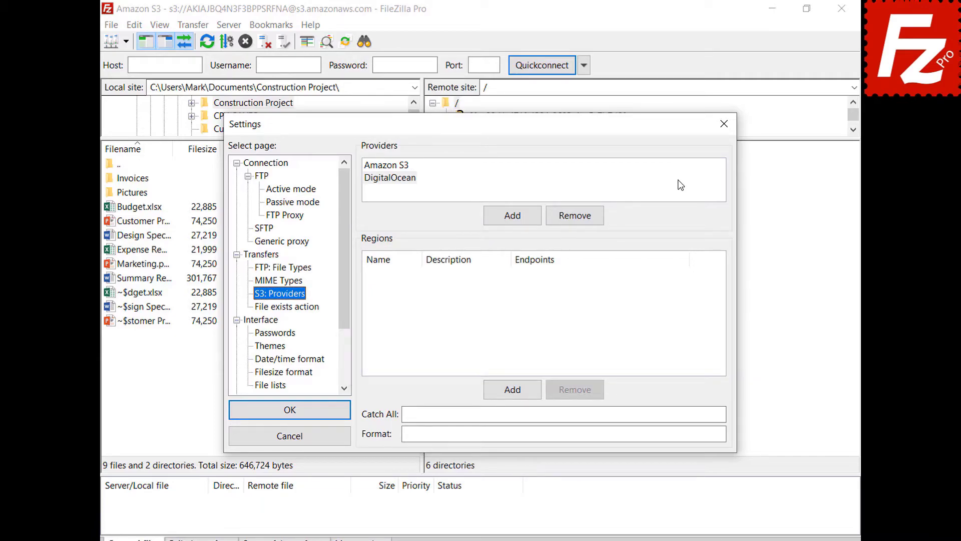
click(681, 185)
Add regions nyc3 'New York 3' and sgp1 'Singapore 1' with their pasted endpoints
click(519, 395)
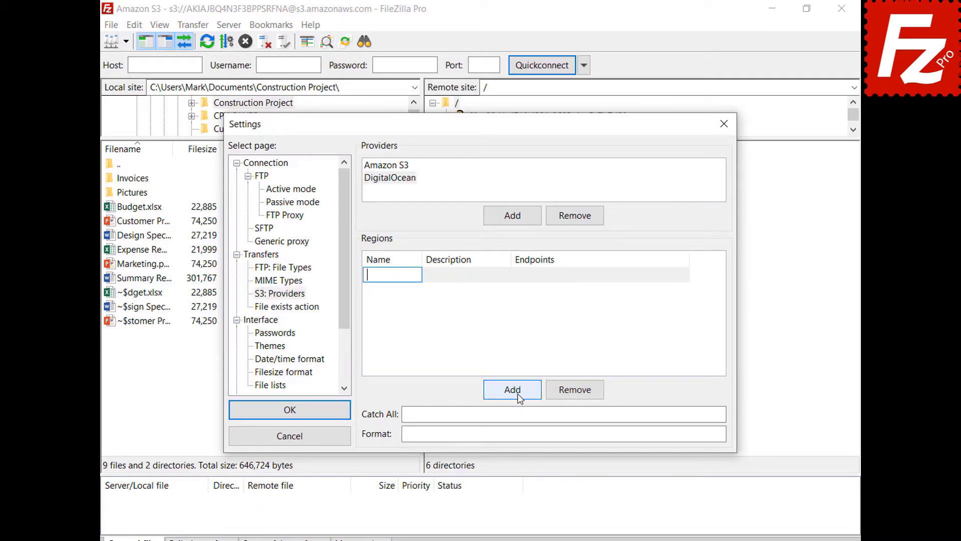
text(nyc3)
click(507, 275)
text(New York 3)
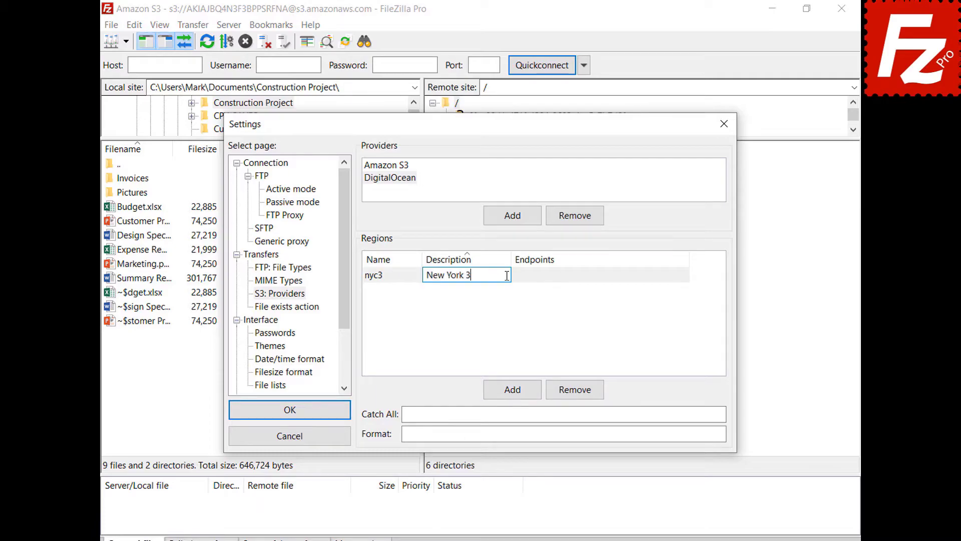
click(686, 275)
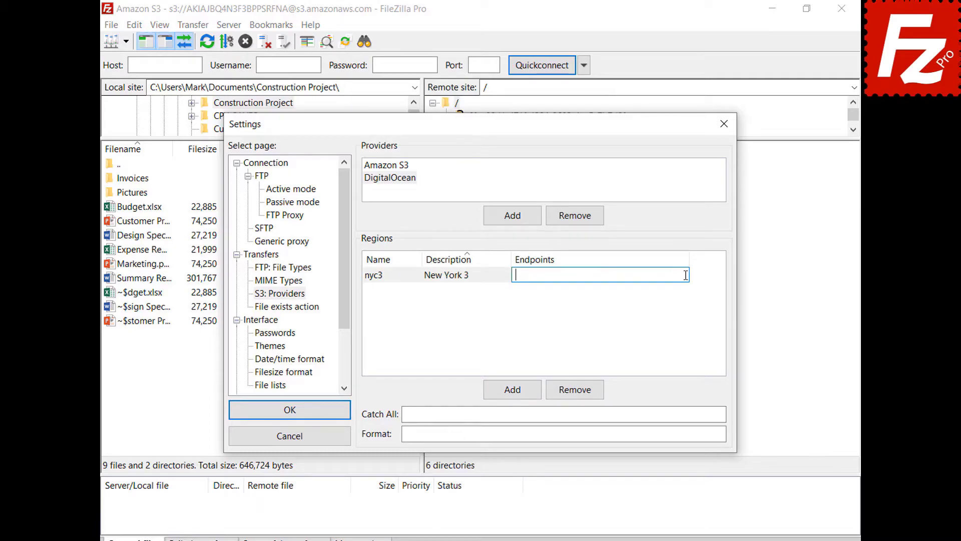
text(nyc3.digitaloceanspaces.com)
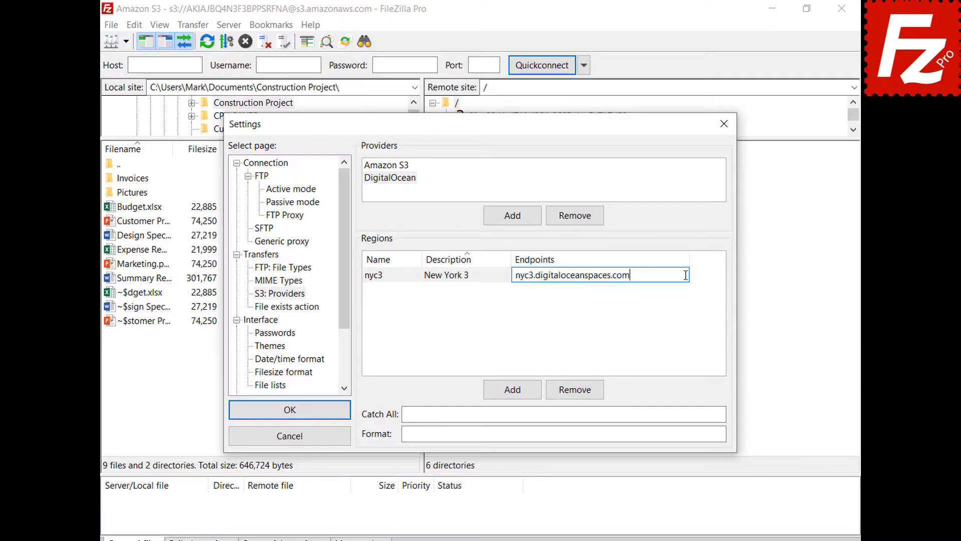
key(Return)
click(512, 389)
text(sgp1)
click(506, 274)
text(Singapore 1)
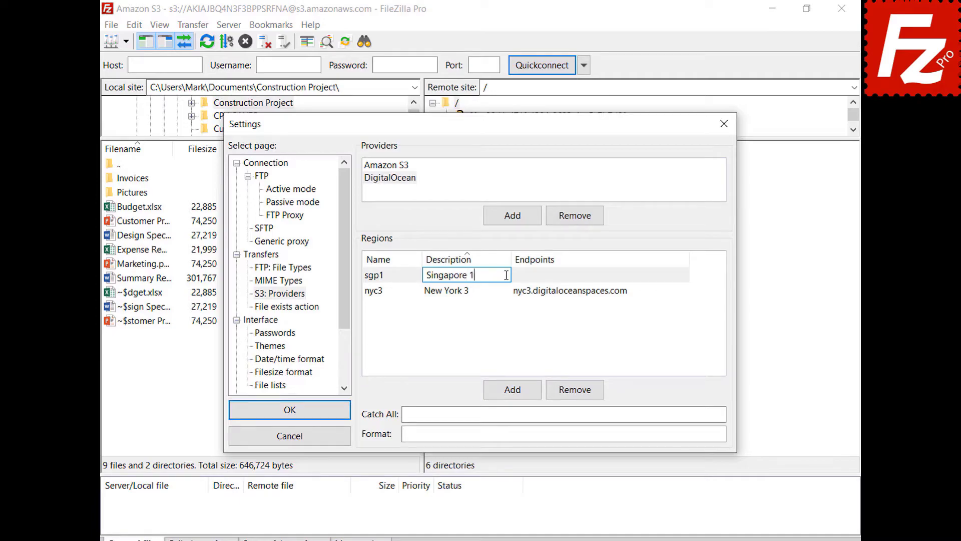
key(Tab)
text(sgp1.digitaloceanspaces.com)
key(Return)
Add regions ams3 'Amsterdam 3' and sfo2 'San Francisco 2' with their pasted endpoints
click(517, 394)
text(ams3)
key(Tab)
text(Amsterdam 3)
key(Tab)
text(ams3.digitaloceanspaces.com)
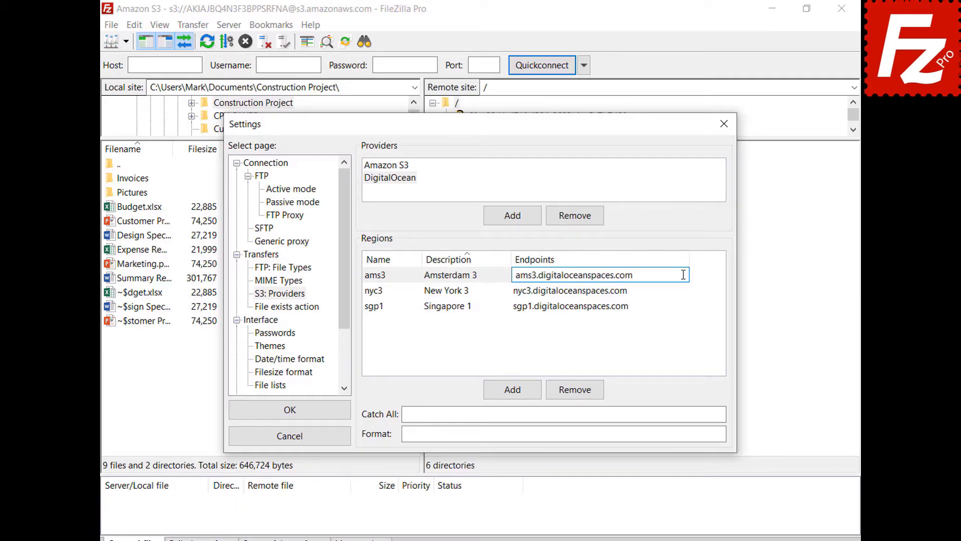
key(Return)
click(511, 397)
text(sfo2)
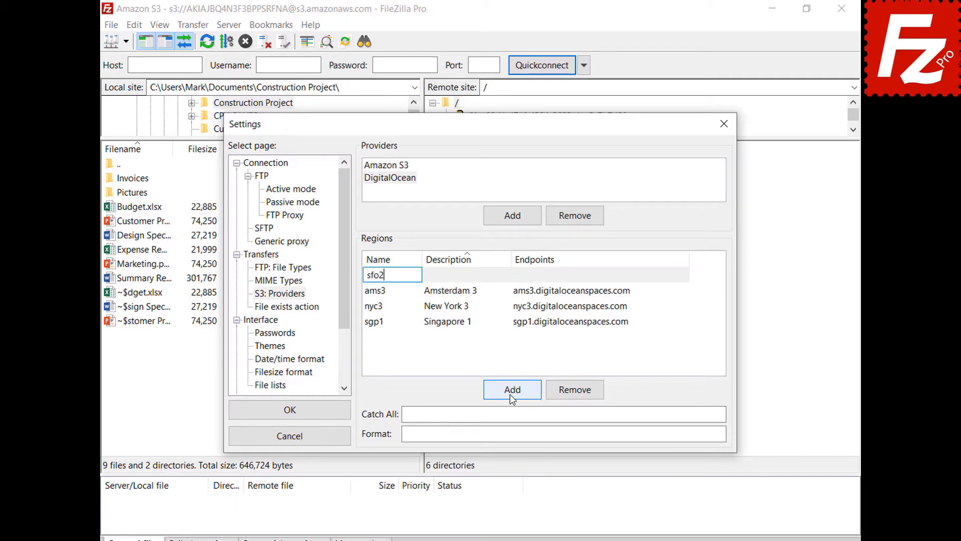
key(Tab)
text(San Francisco 2)
key(Tab)
text(sfo2.digitaloceanspaces.com)
key(Return)
Set catch-all '.digitaloceanspaces.com' and format '{BUCKET}.{REGION}', then save the settings
click(698, 414)
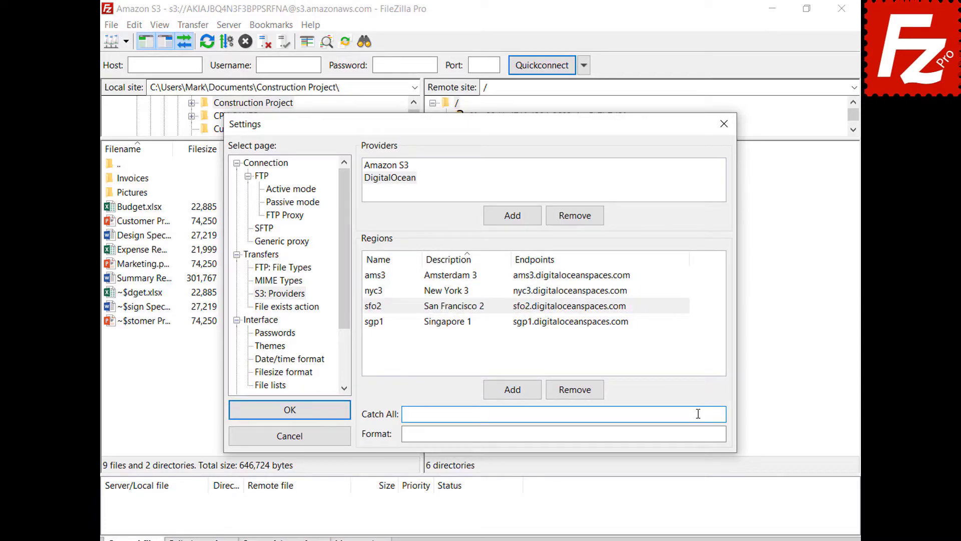
text(.digitaloceanspaces.com)
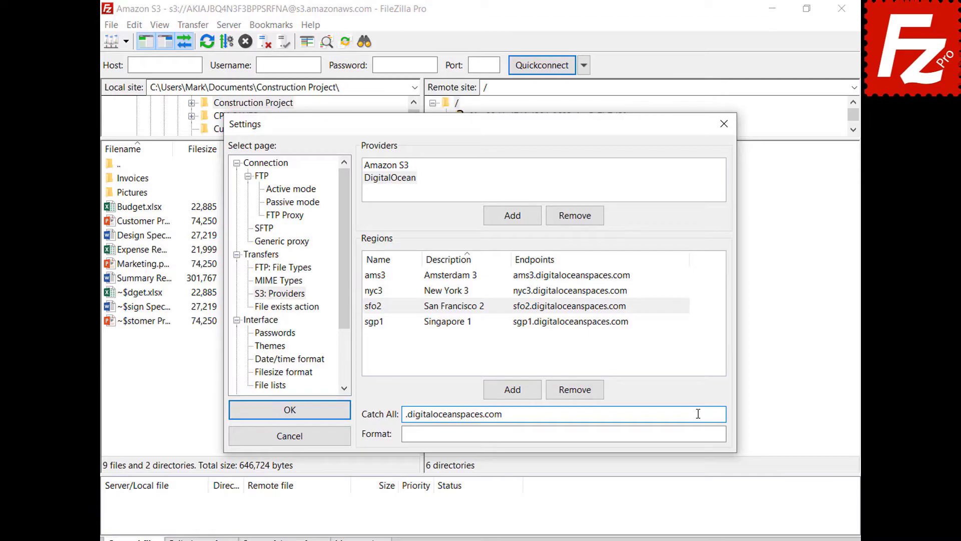
click(701, 434)
text({BUCKET}.{REGION}.digitaloceanspaces.com)
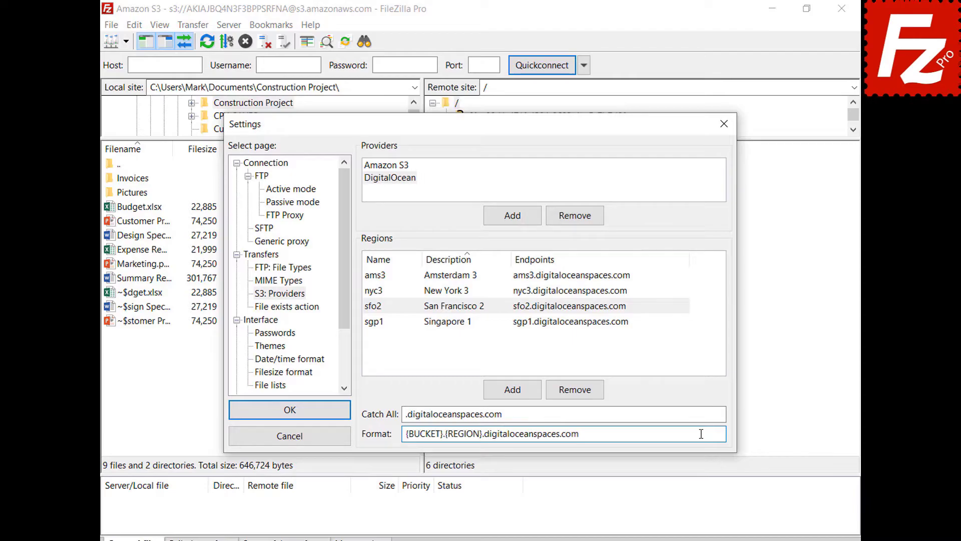
click(256, 410)
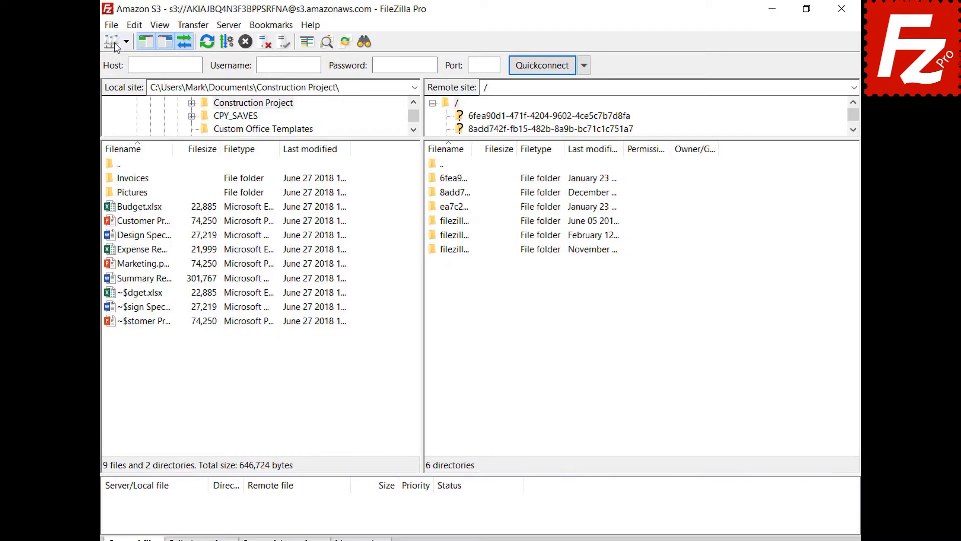
Create a new Site Manager entry named 'Digital Ocean'
click(114, 28)
click(115, 44)
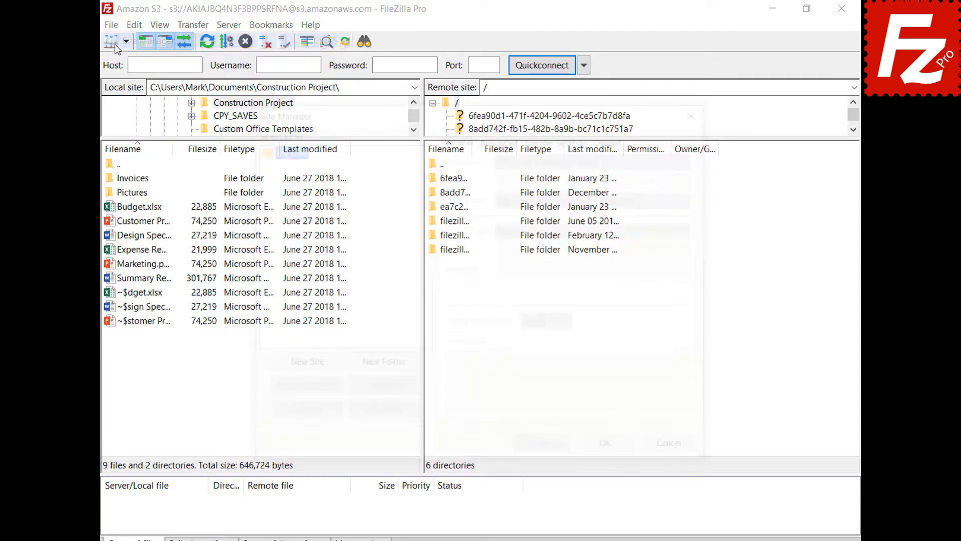
click(304, 371)
text(Digital Ocean)
key(Return)
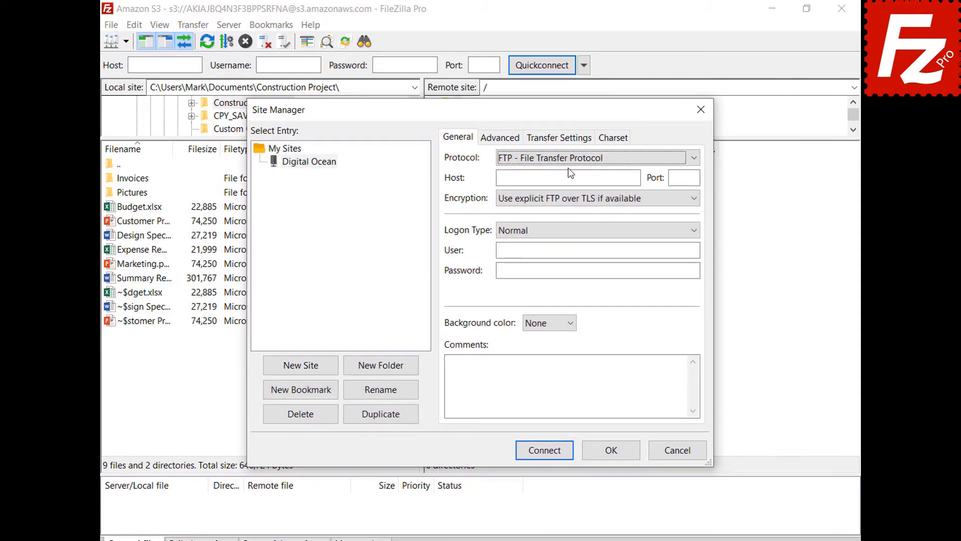
Set protocol S3, host sfo3.digitaloceanspaces.com, paste both access keys, and connect
click(568, 160)
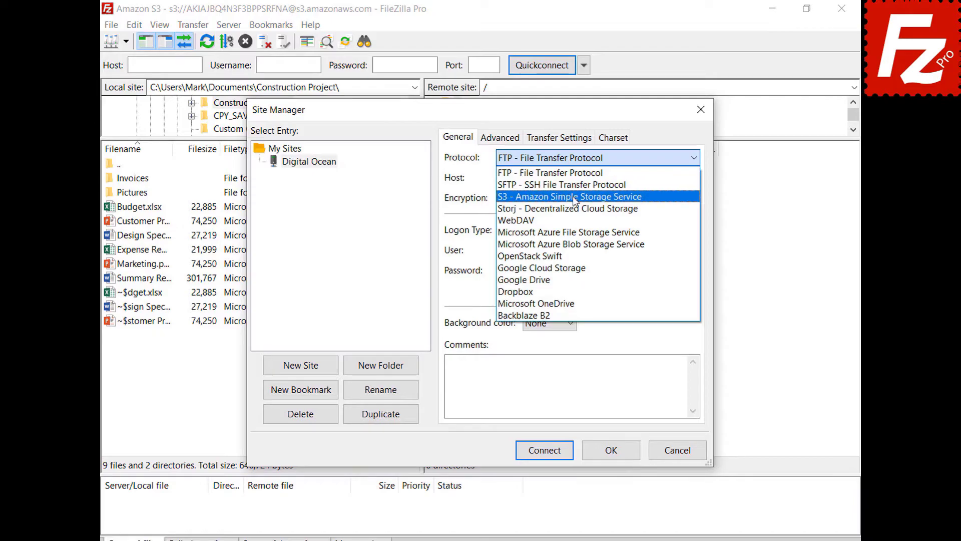
click(576, 200)
key(Tab)
key(BackSpace)
text(sfo3.digitaloceanspaces.com)
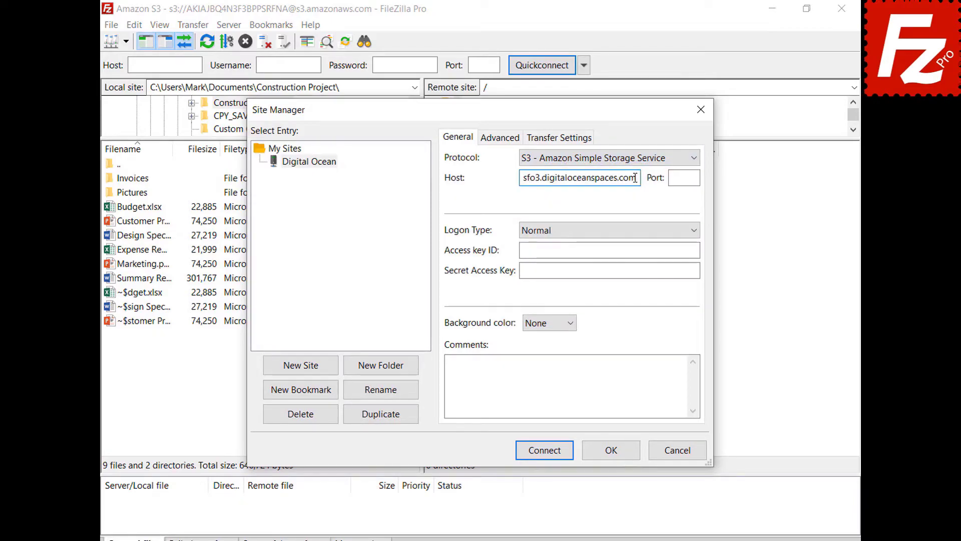
click(697, 249)
key(ctrl+v)
click(695, 270)
key(ctrl+v)
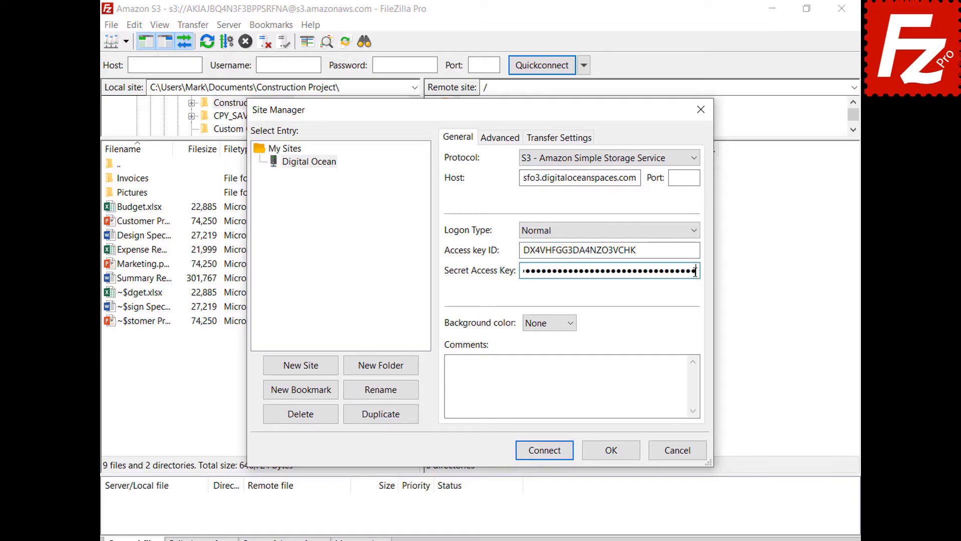
click(548, 455)
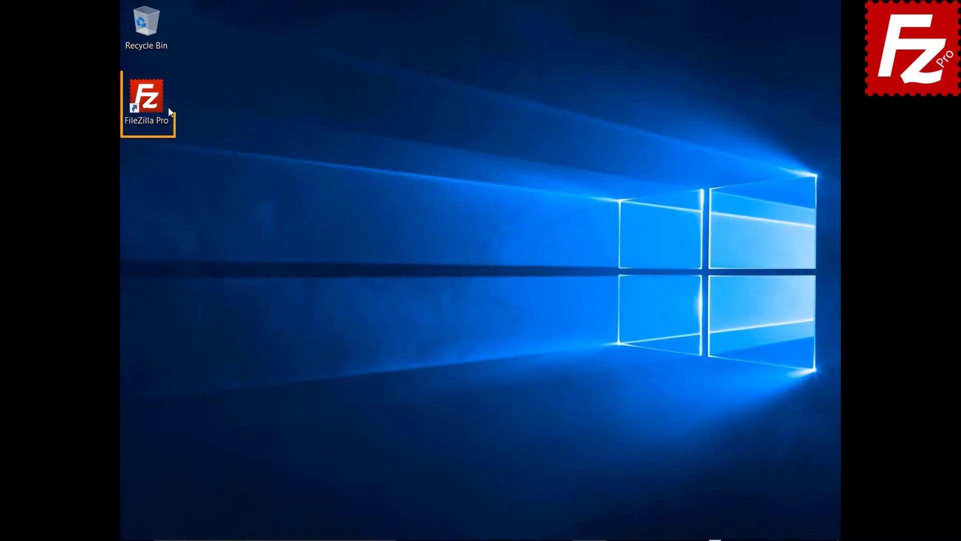
Launch FileZilla Pro, connect to the saved S3 site, and open File synchronization
double_click(150, 101)
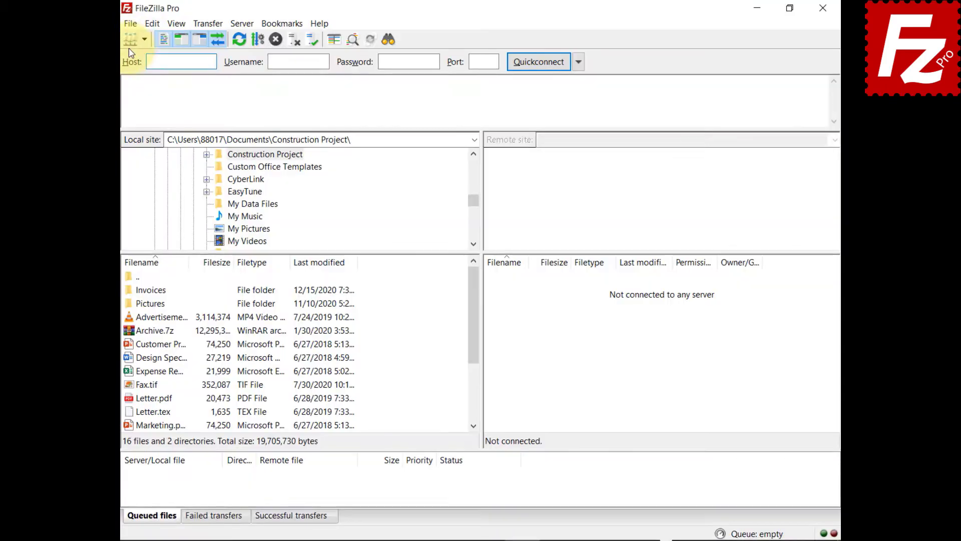
click(130, 24)
click(115, 45)
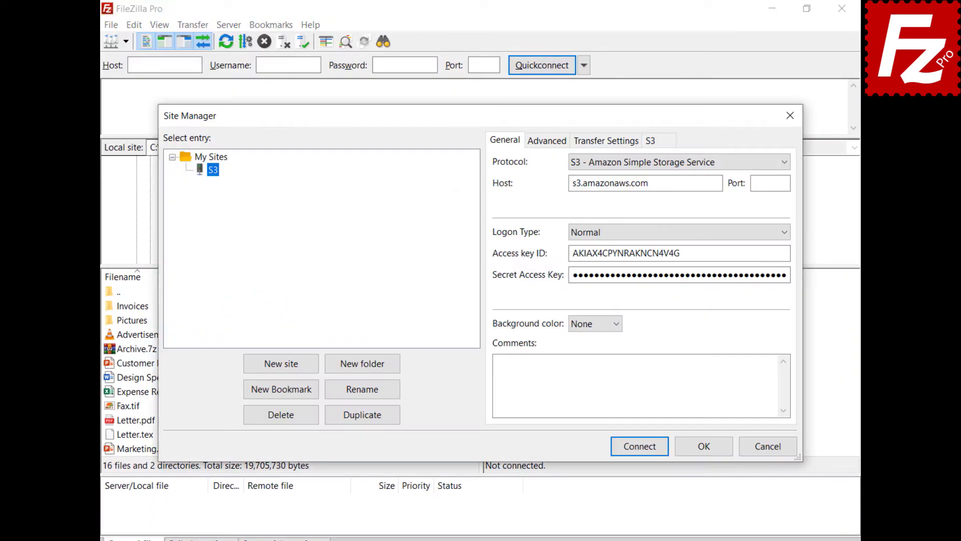
click(639, 453)
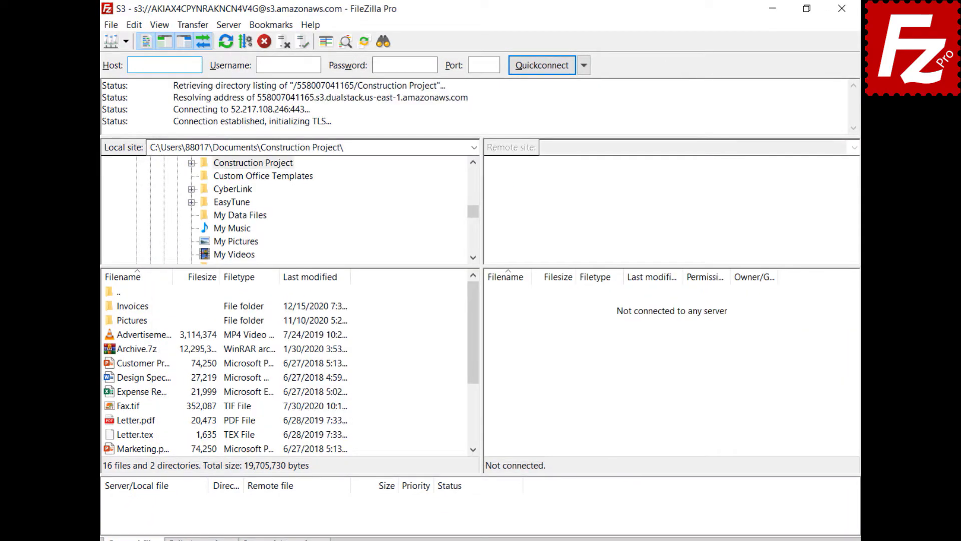
click(190, 25)
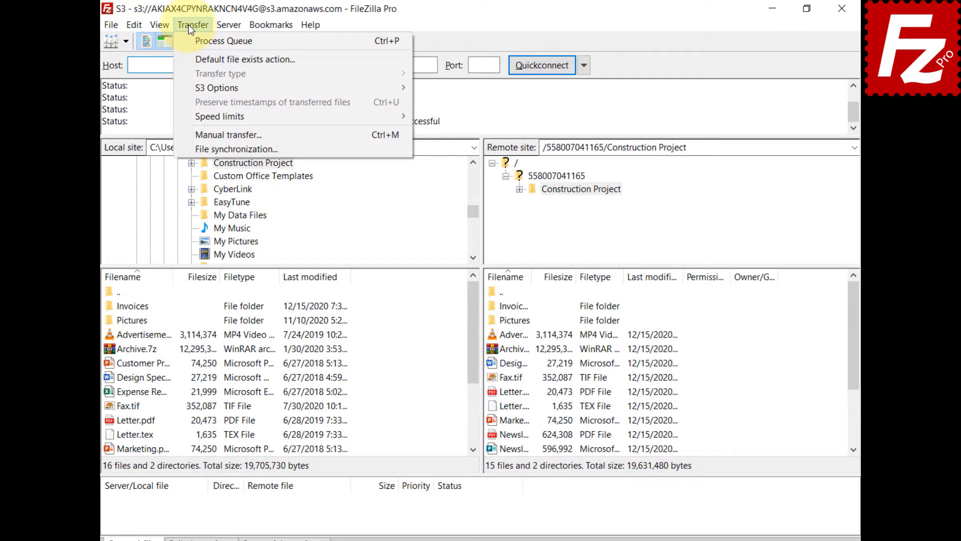
click(183, 149)
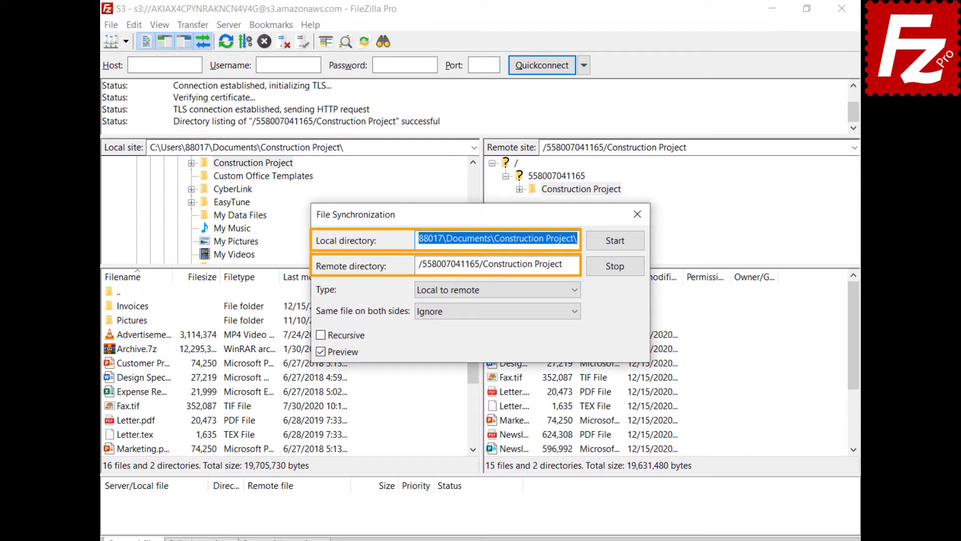
Run a Local to remote sync ignoring same files, with Recursive and Preview enabled
click(575, 290)
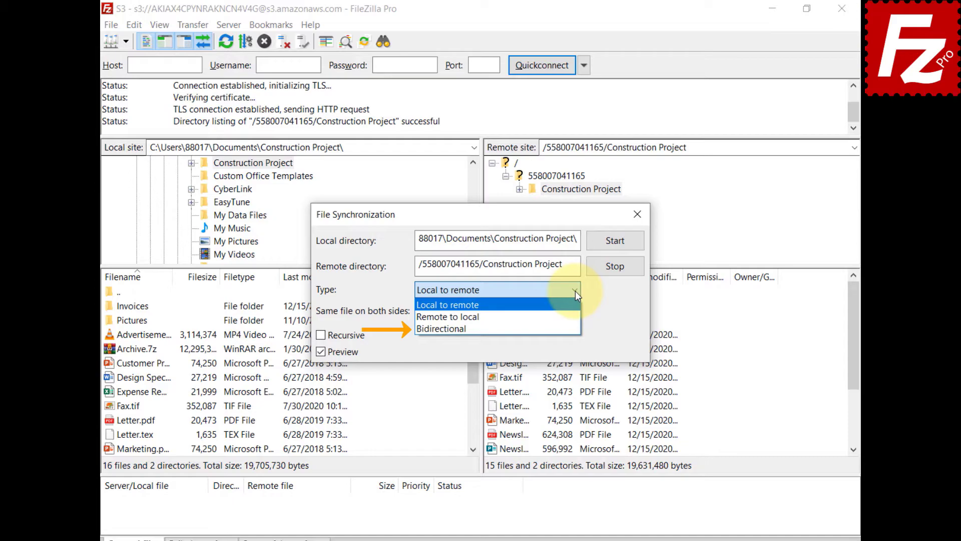
click(576, 290)
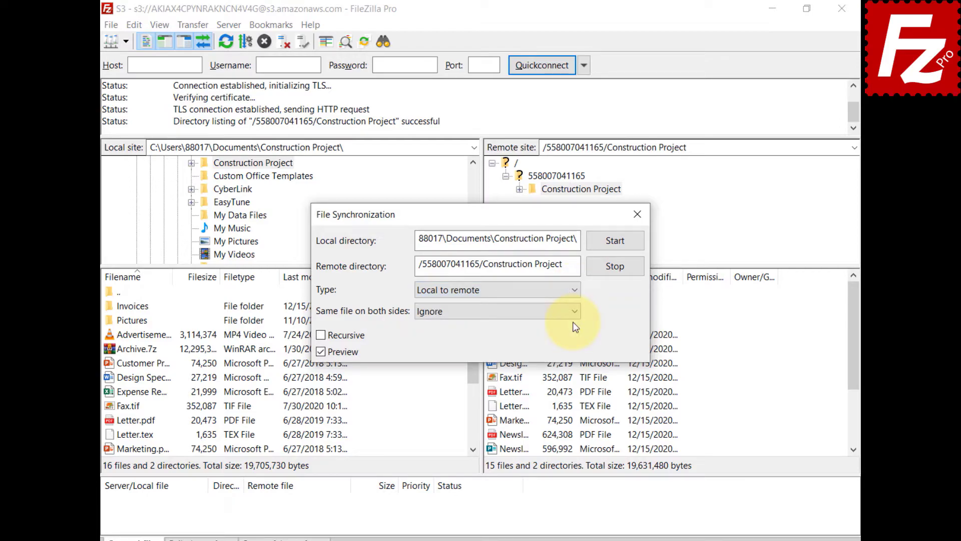
click(573, 315)
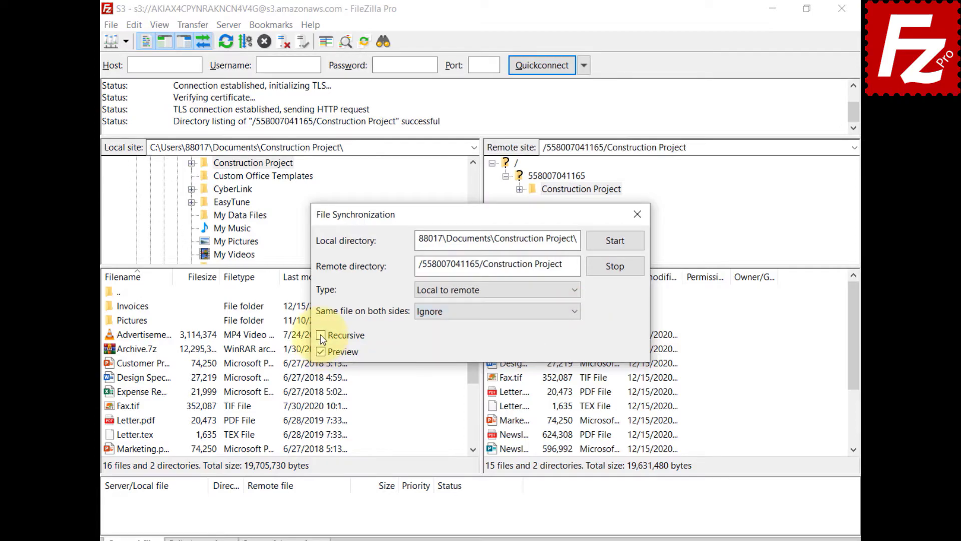
click(321, 336)
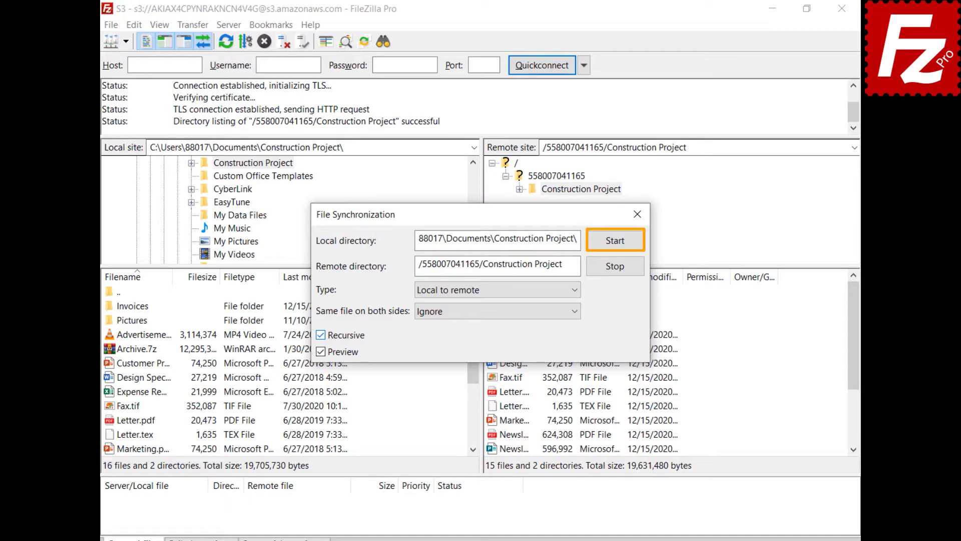
click(617, 243)
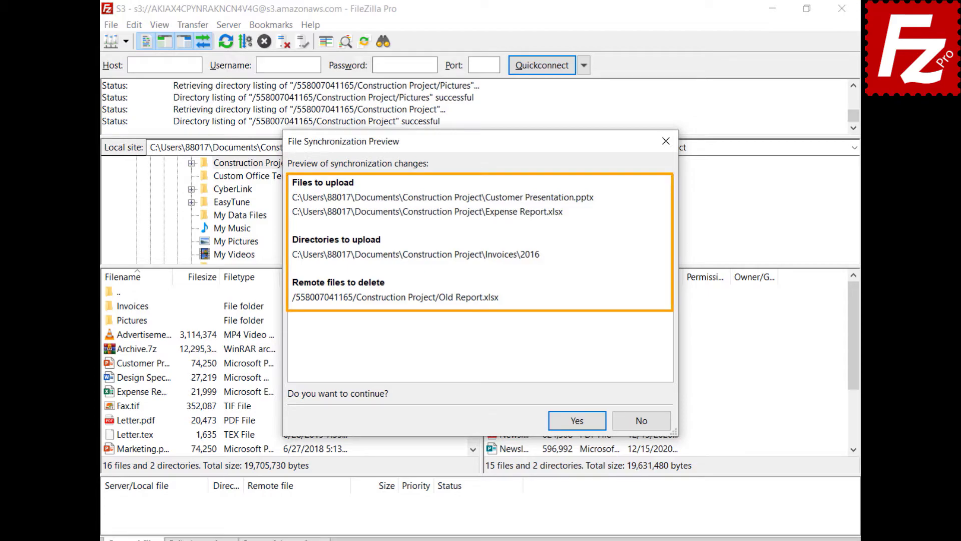
Approve the previewed uploads and the remote deletion of Old Report.xlsx
click(577, 420)
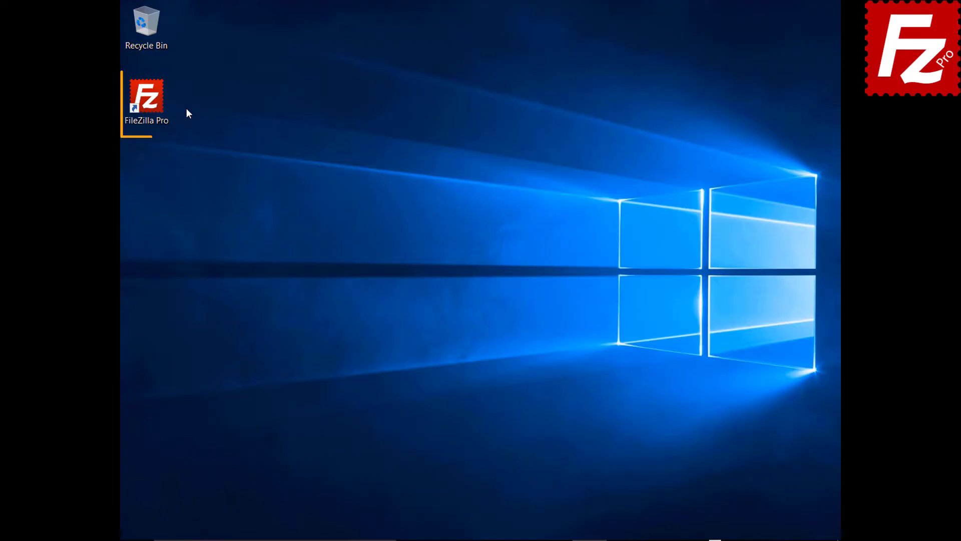
Launch FileZilla Pro from its desktop icon
double_click(152, 104)
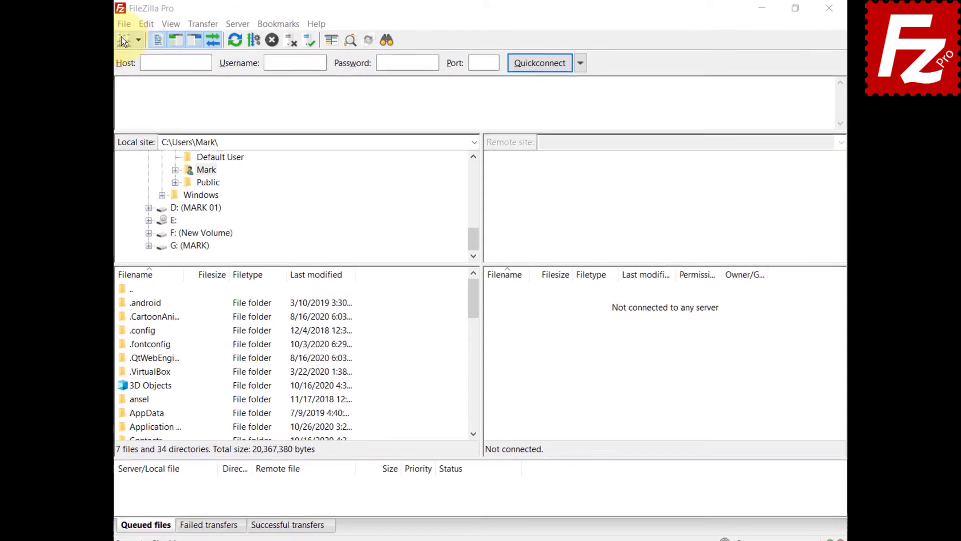
Connect to the saved S3 site from the Site Manager
click(110, 25)
click(114, 39)
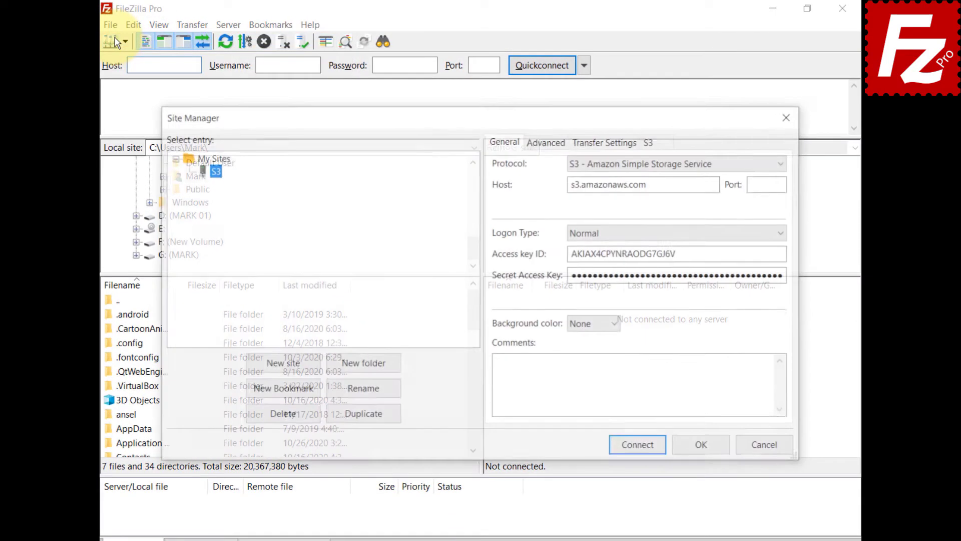
click(644, 450)
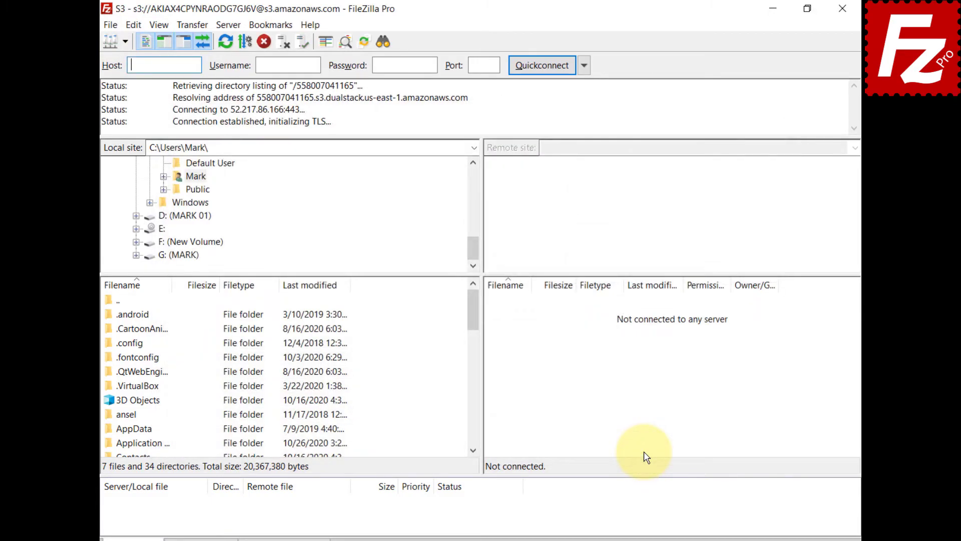
Review the canned ACL choices under Transfer > S3 Options and the status-bar ACL icon
click(190, 24)
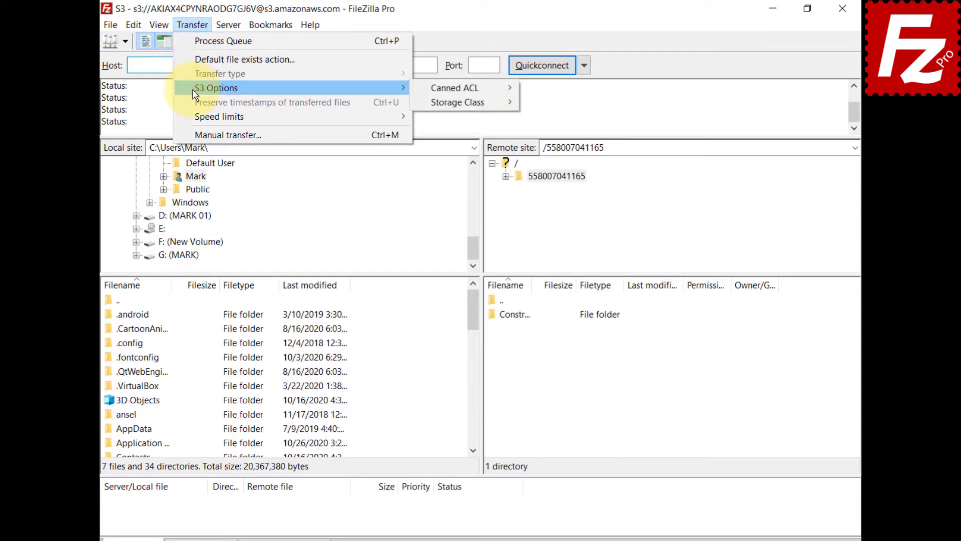
mouse_move(381, 88)
mouse_move(449, 95)
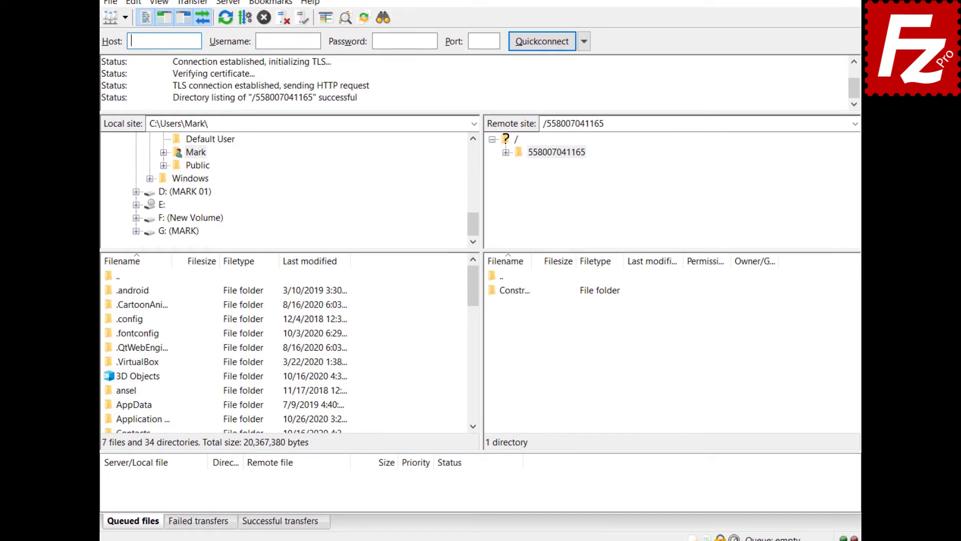
click(707, 533)
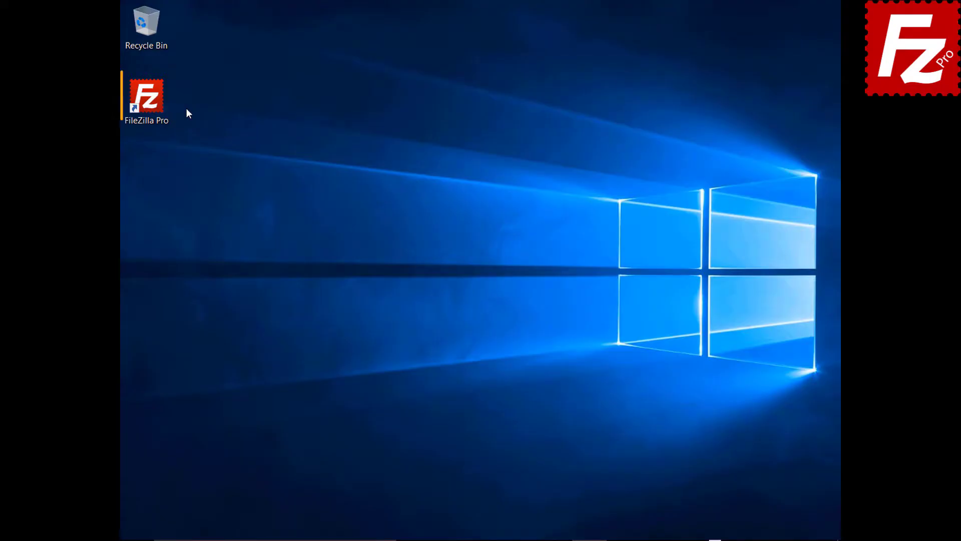
Launch FileZilla Pro and connect to the saved S3 site from the Site Manager
double_click(155, 105)
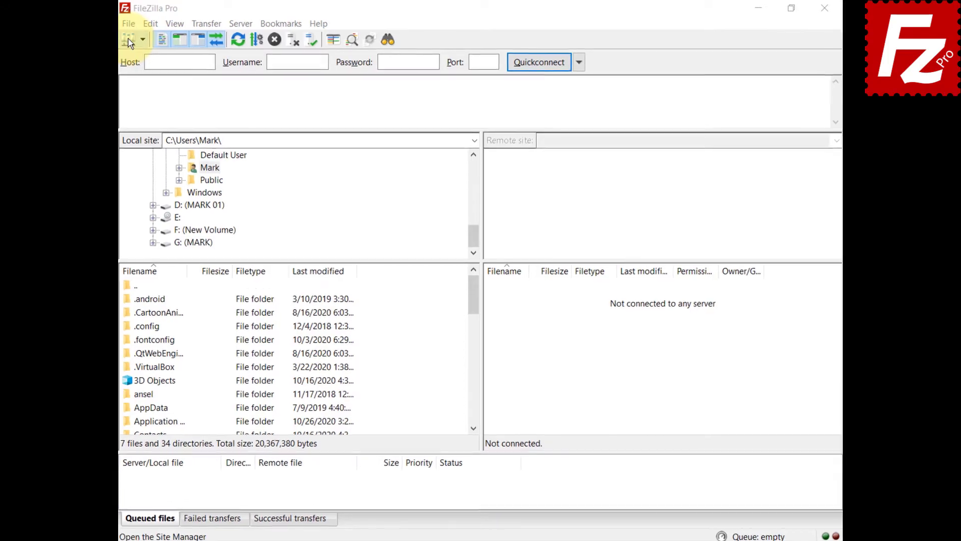
click(110, 25)
click(145, 41)
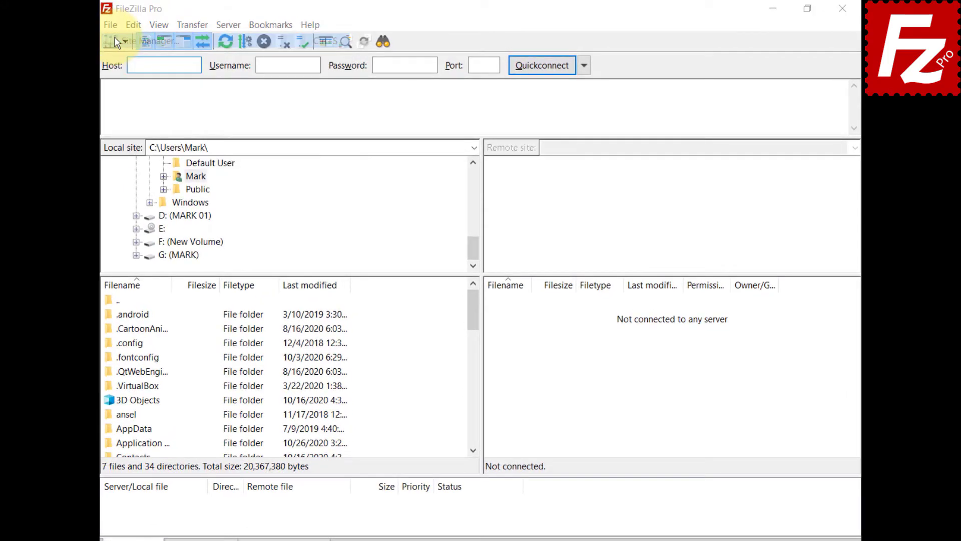
click(645, 453)
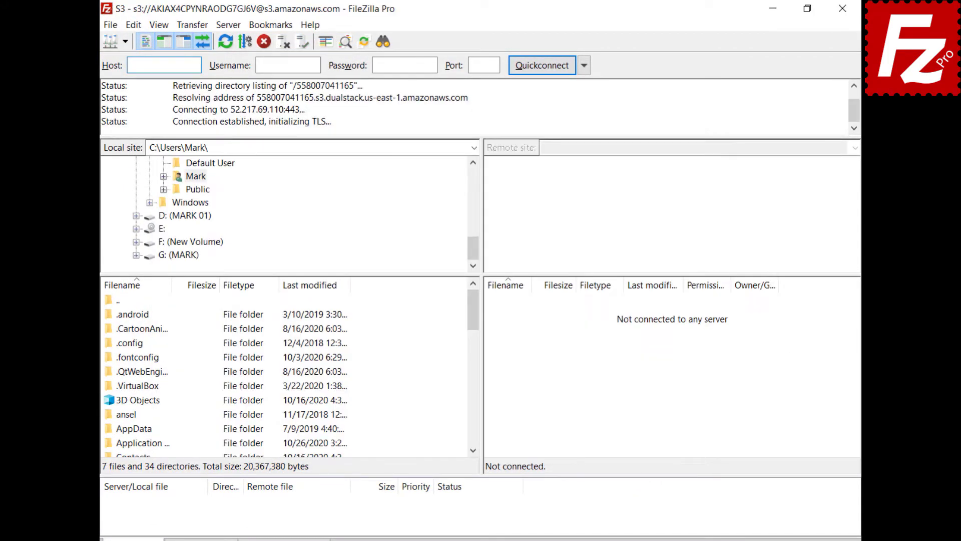
Review the upload storage classes under Transfer > S3 Options and in the status bar
click(188, 29)
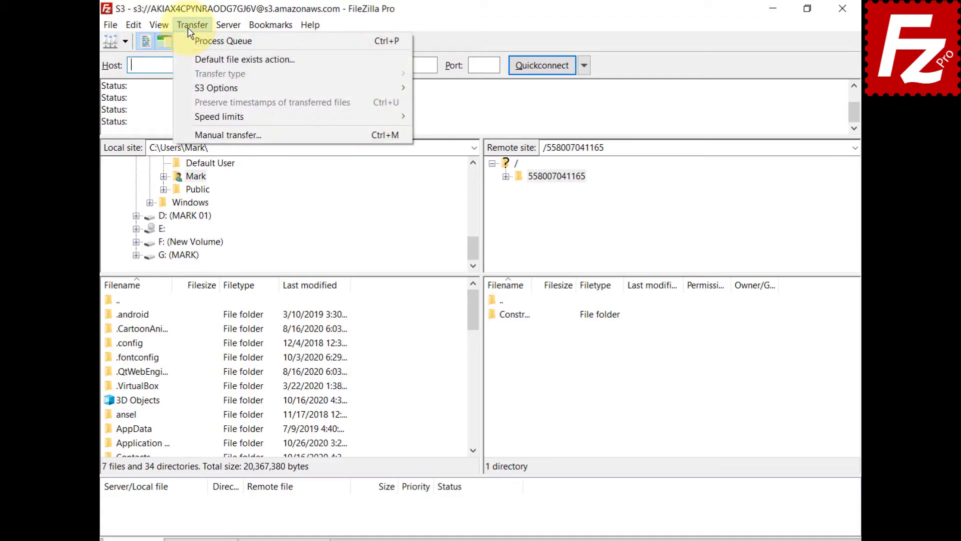
mouse_move(198, 91)
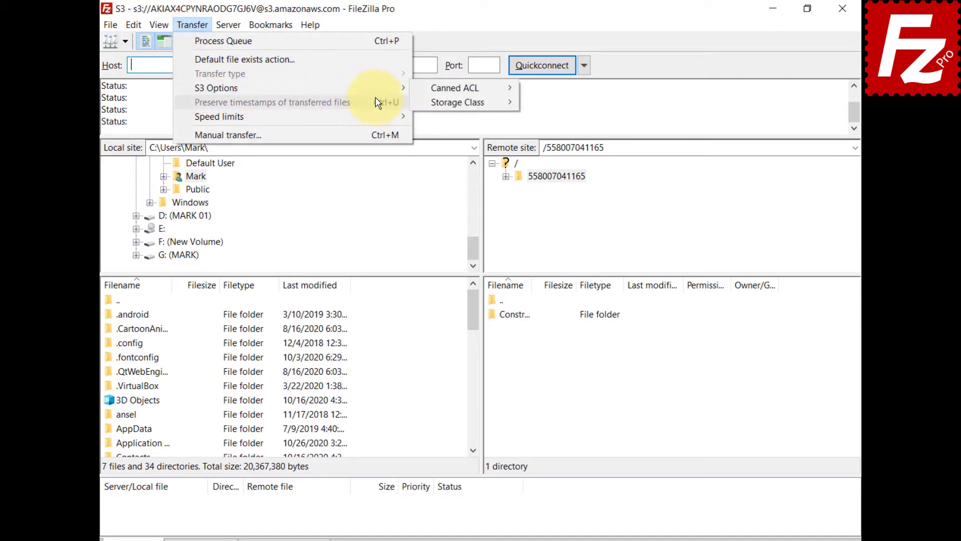
mouse_move(427, 110)
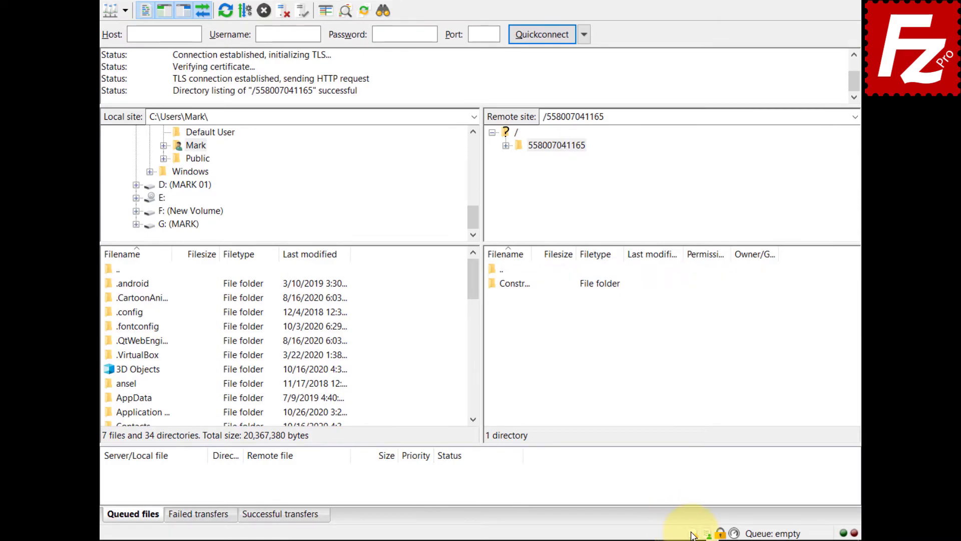
click(694, 533)
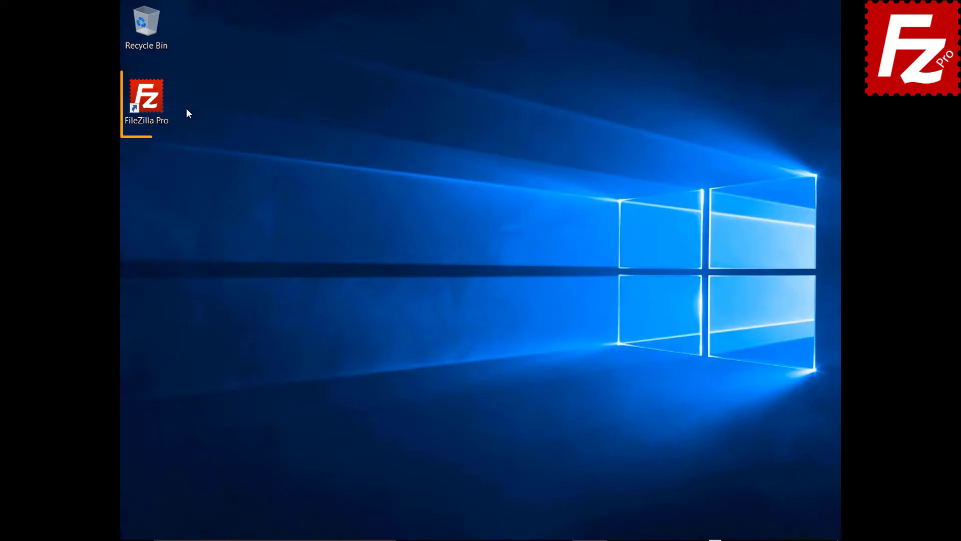
Start FileZilla Pro again and reconnect to the saved S3 site
double_click(148, 100)
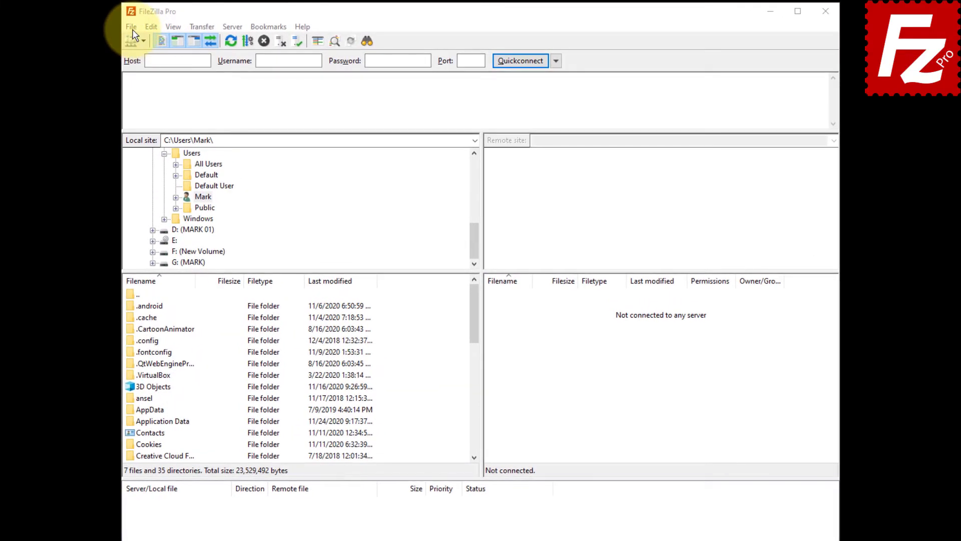
click(131, 26)
click(165, 40)
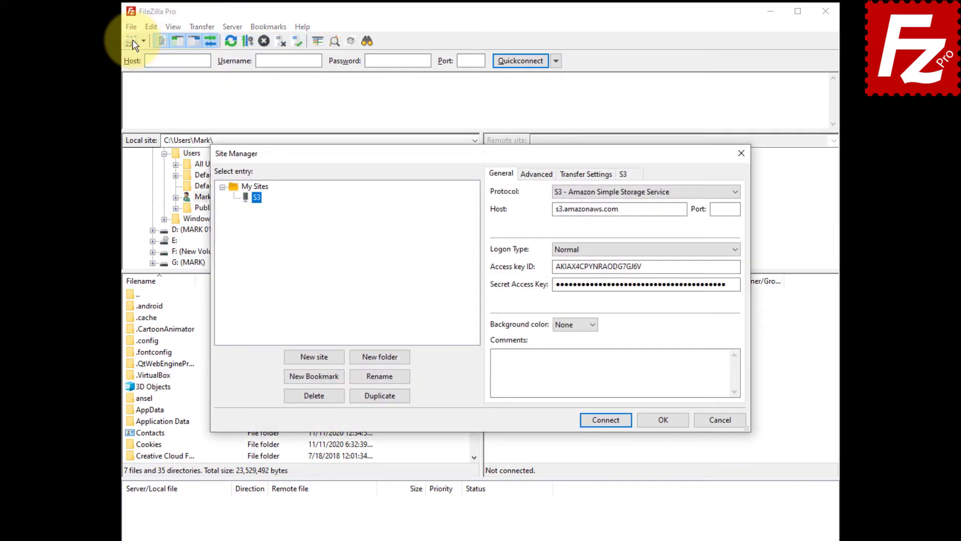
click(603, 417)
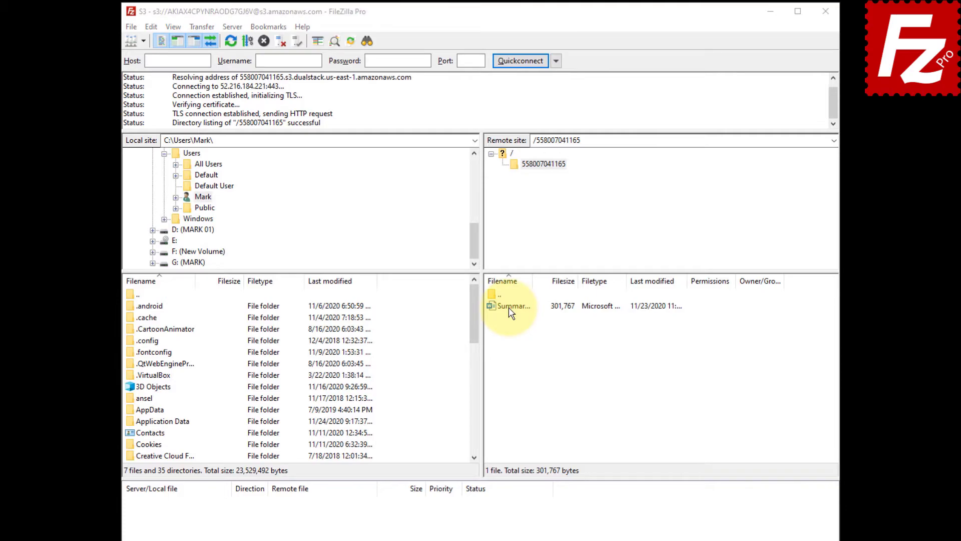
Open the S3 Properties of Summary Report.docx from the remote file list
click(509, 307)
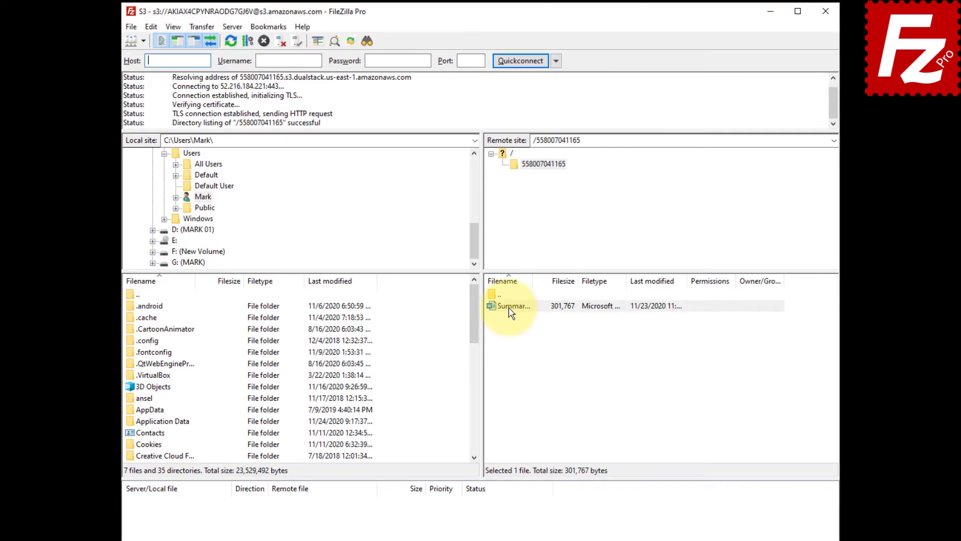
right_click(508, 308)
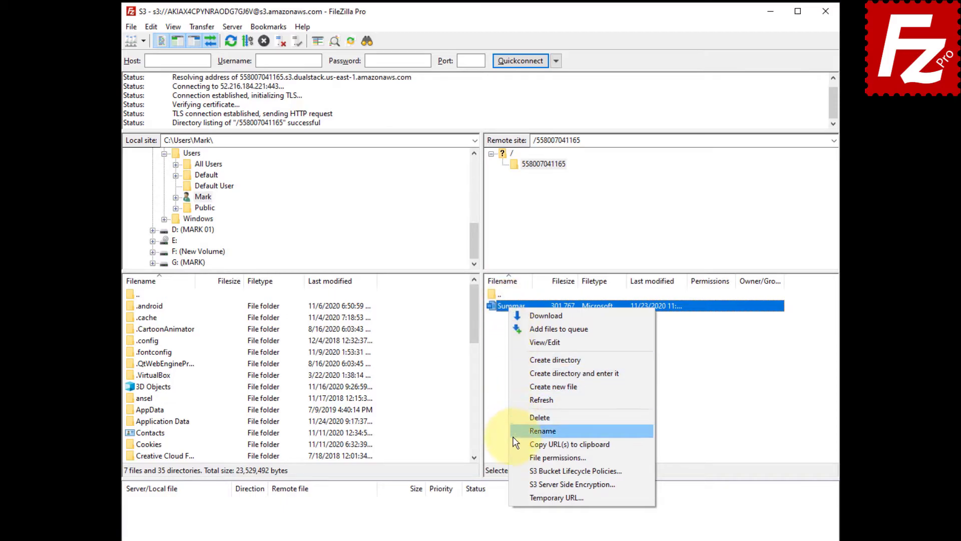
click(515, 457)
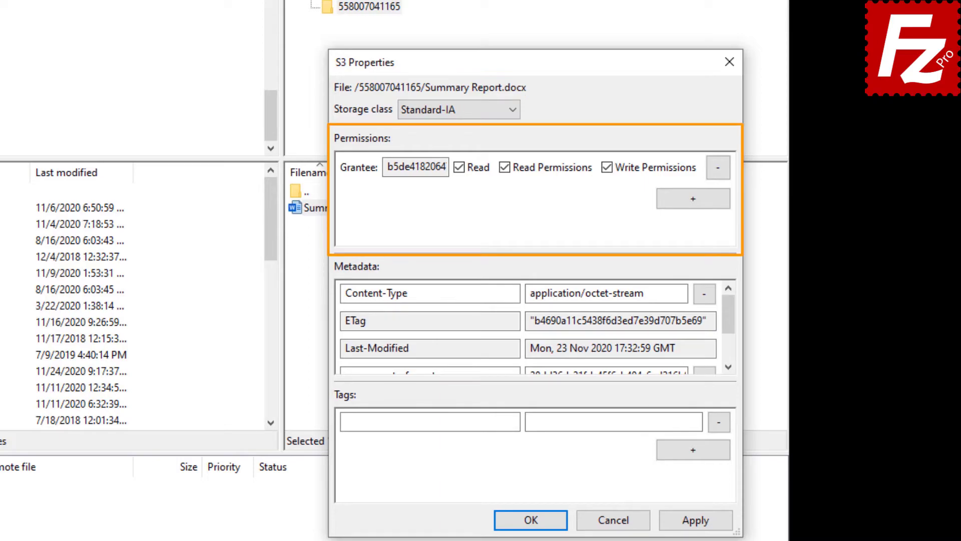
Add an Everyone grantee with Read permission to Summary Report.docx and apply with OK
click(696, 202)
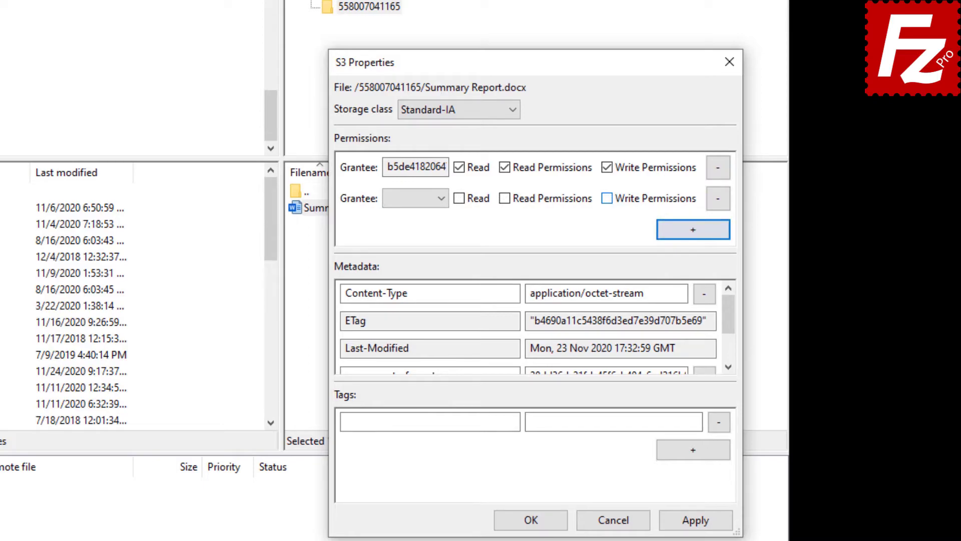
click(443, 197)
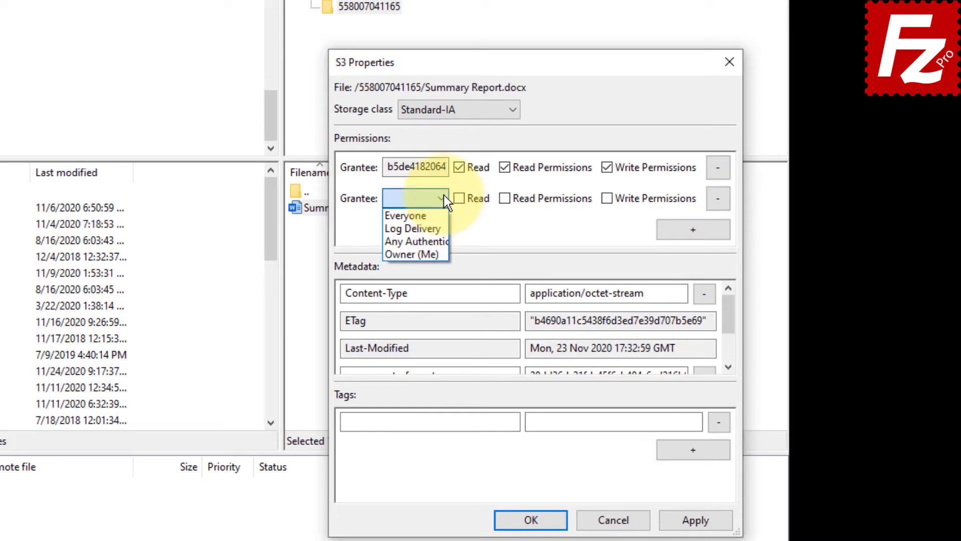
click(443, 214)
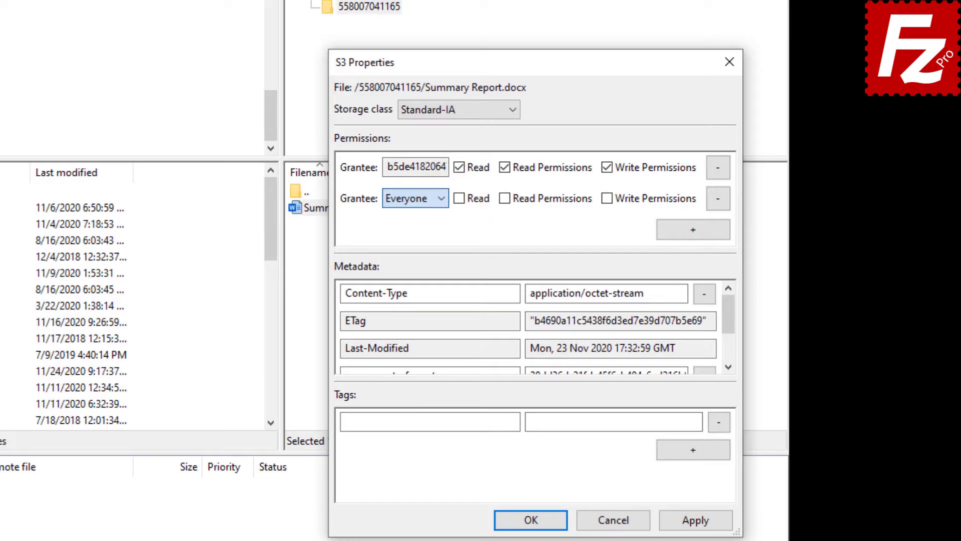
click(460, 200)
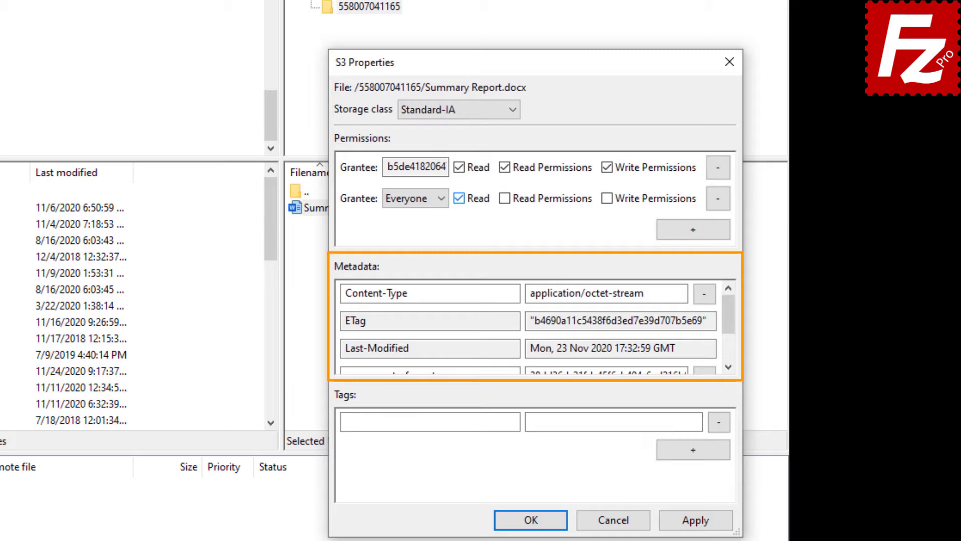
drag(731, 313, 734, 348)
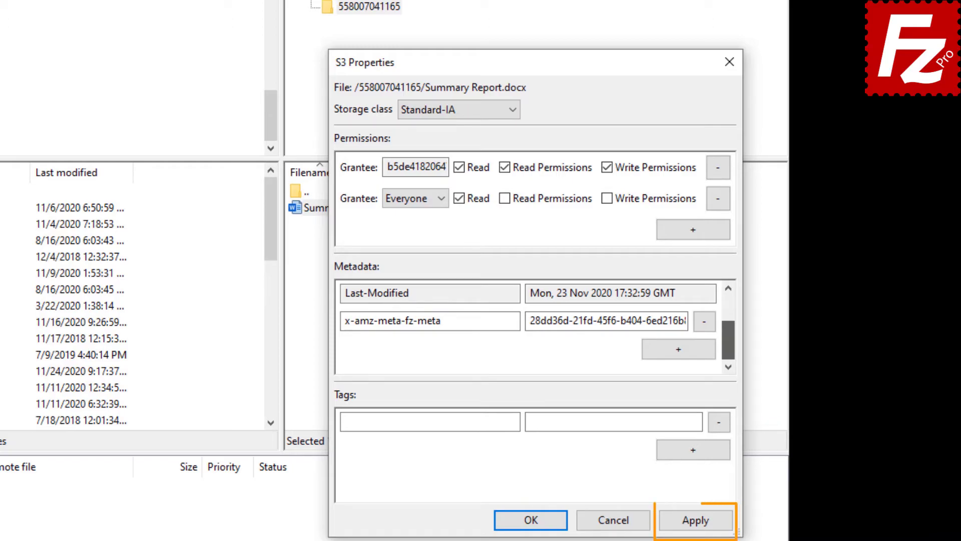
click(532, 520)
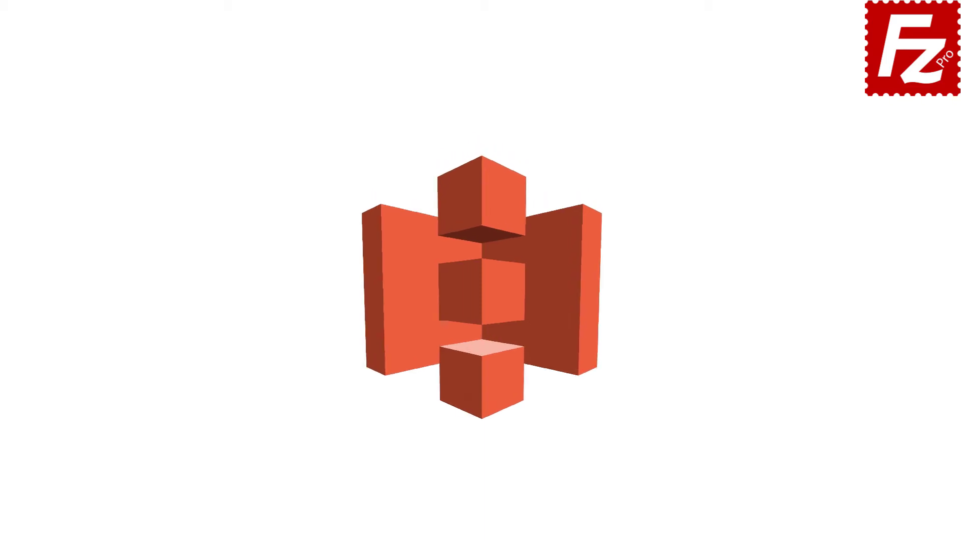
Launch FileZilla Pro and open the Amazon S3 site in a new tab beside Digital Ocean
double_click(153, 105)
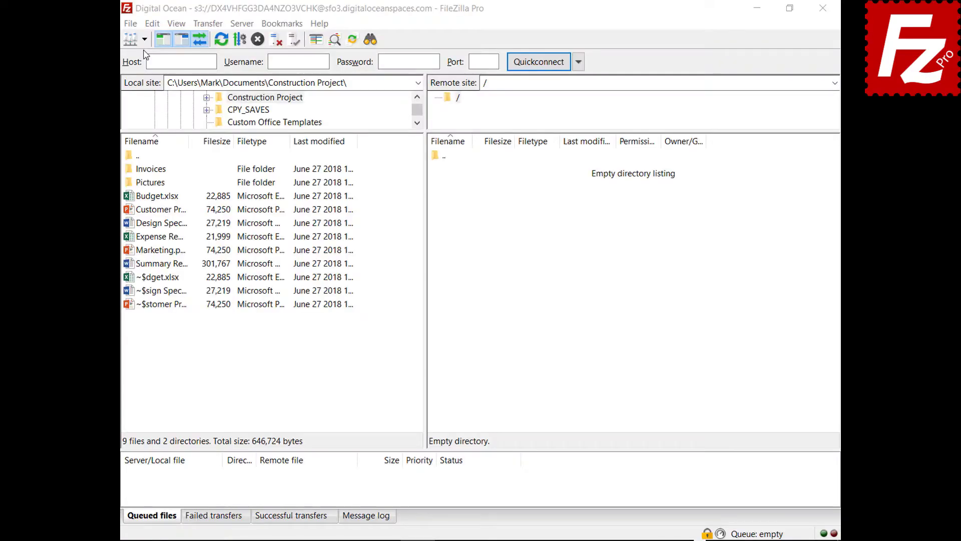
click(144, 39)
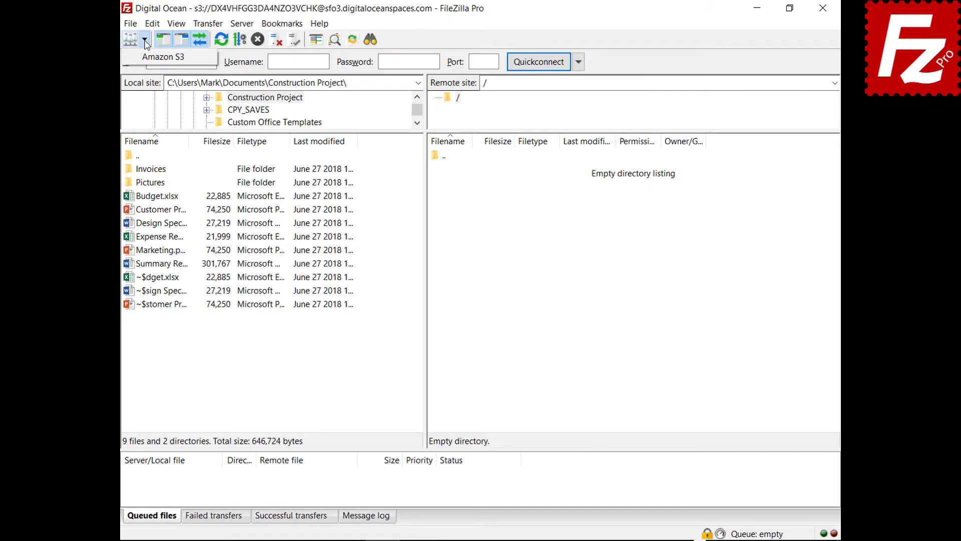
click(147, 56)
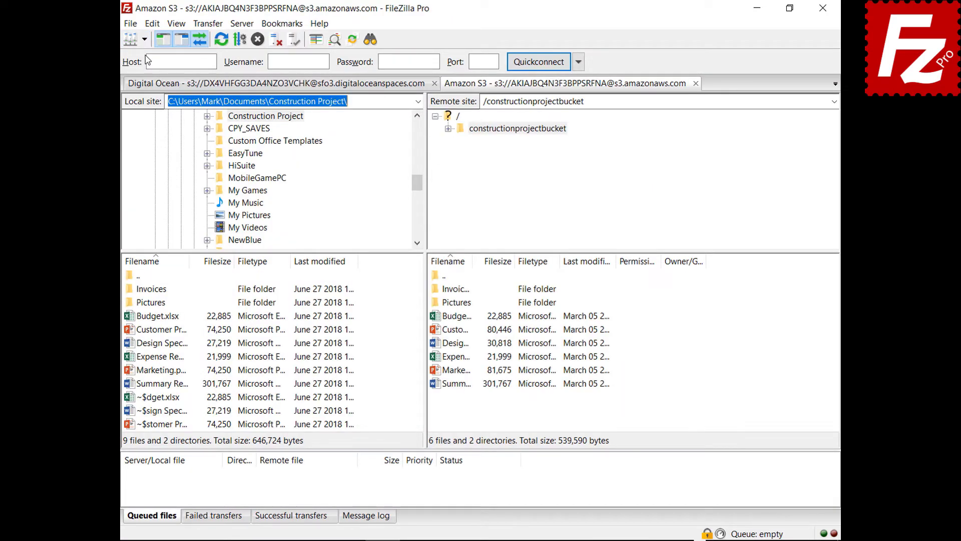
Select AWS KMS encryption for Budget.xlsx in its S3 Server Side Encryption dialog
right_click(435, 320)
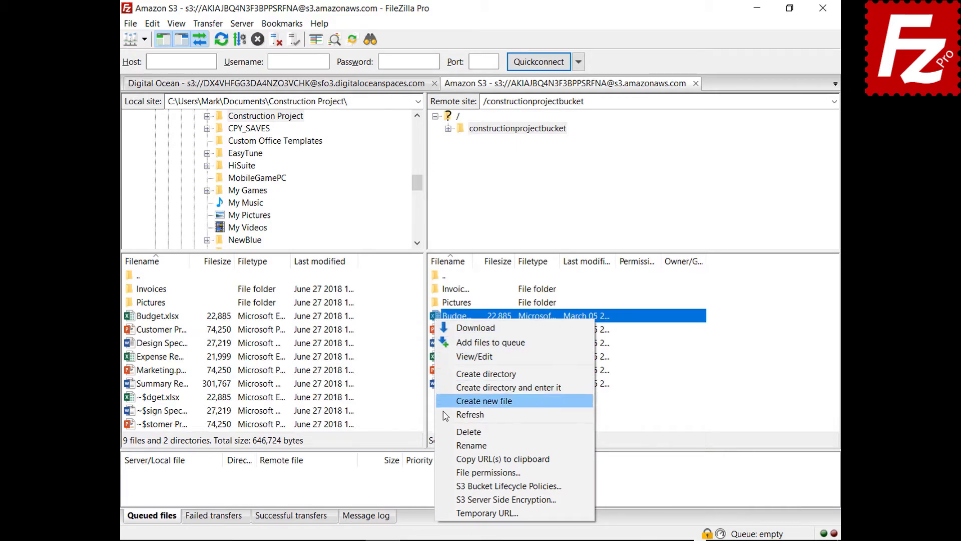
click(452, 501)
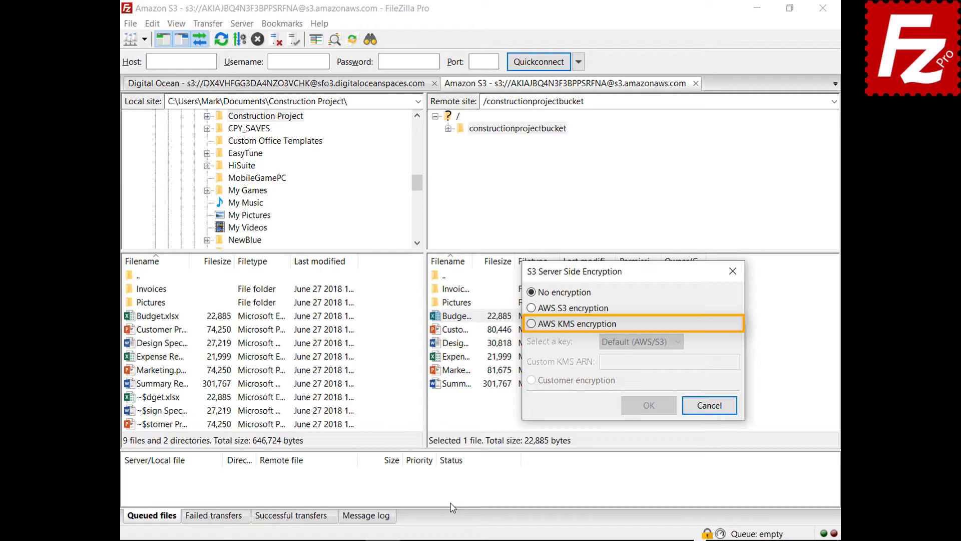
click(531, 324)
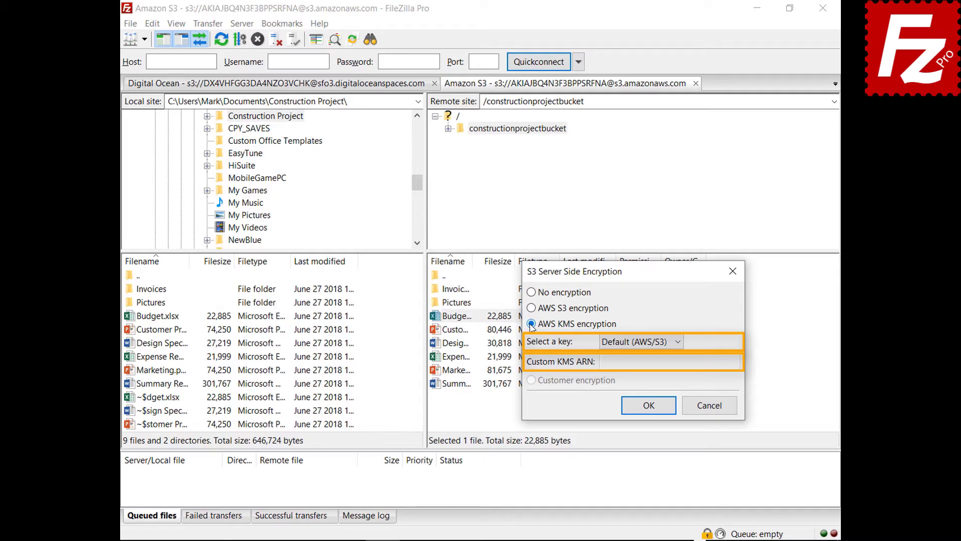
Cancel the Budget.xlsx encryption change and open the Amazon S3 site's S3 tab in Site Manager
click(713, 408)
click(130, 24)
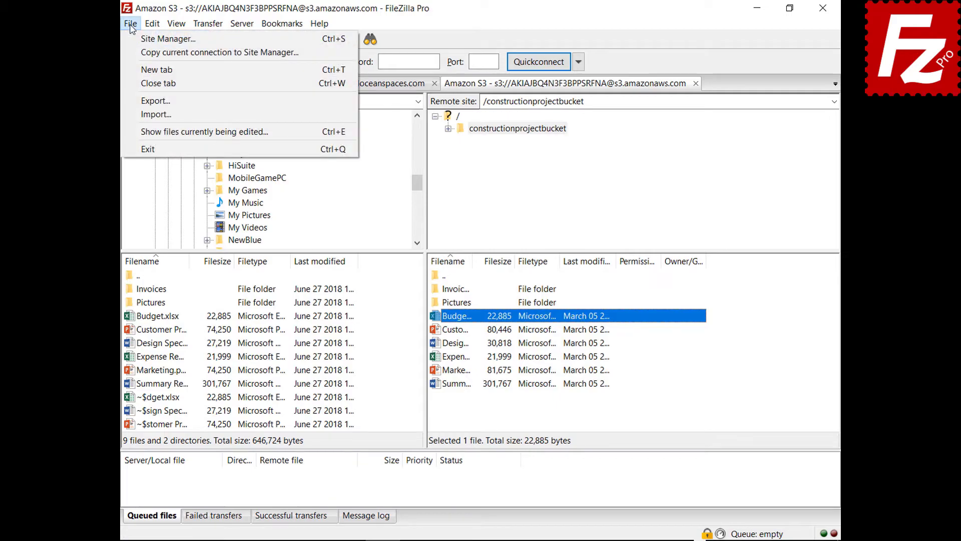
click(133, 39)
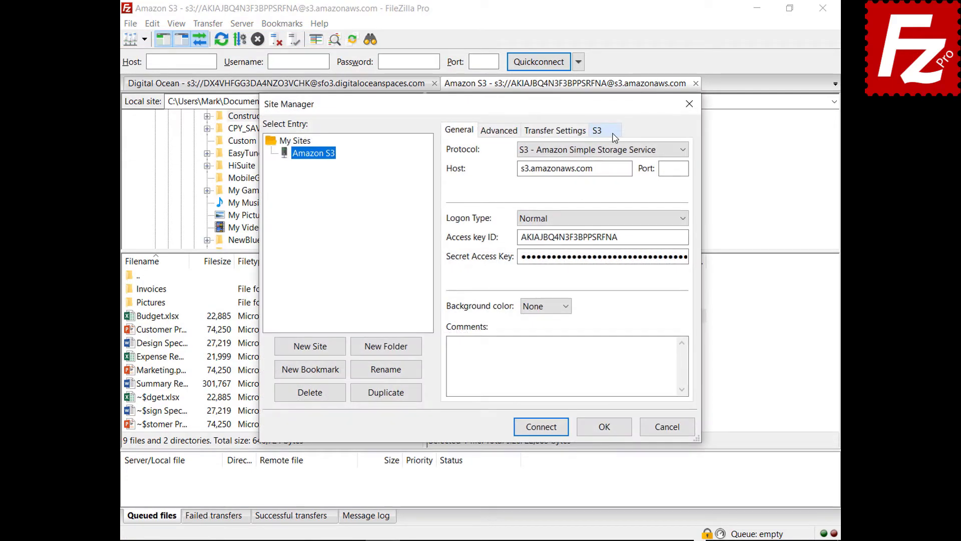
click(615, 132)
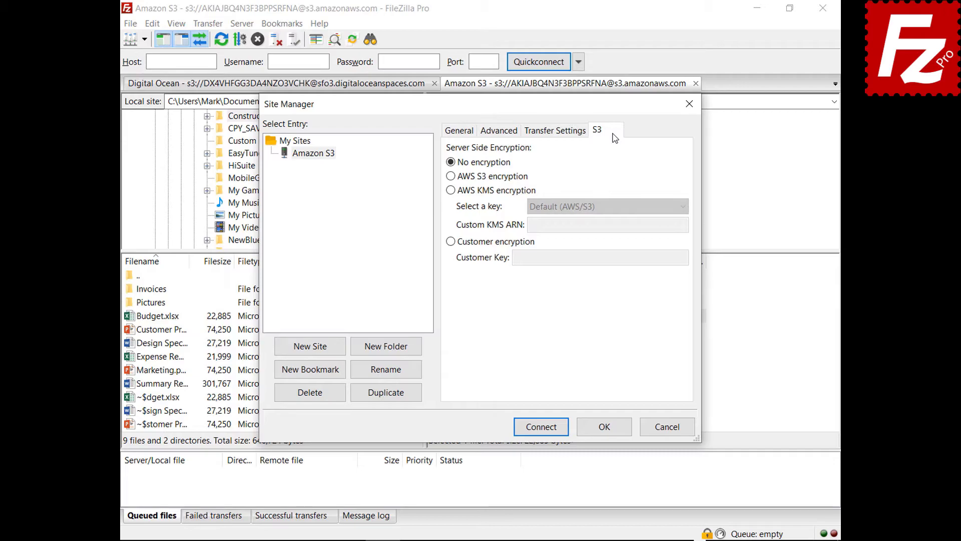
Try AWS S3 and AWS KMS as the site encryption, then select Customer encryption
click(451, 176)
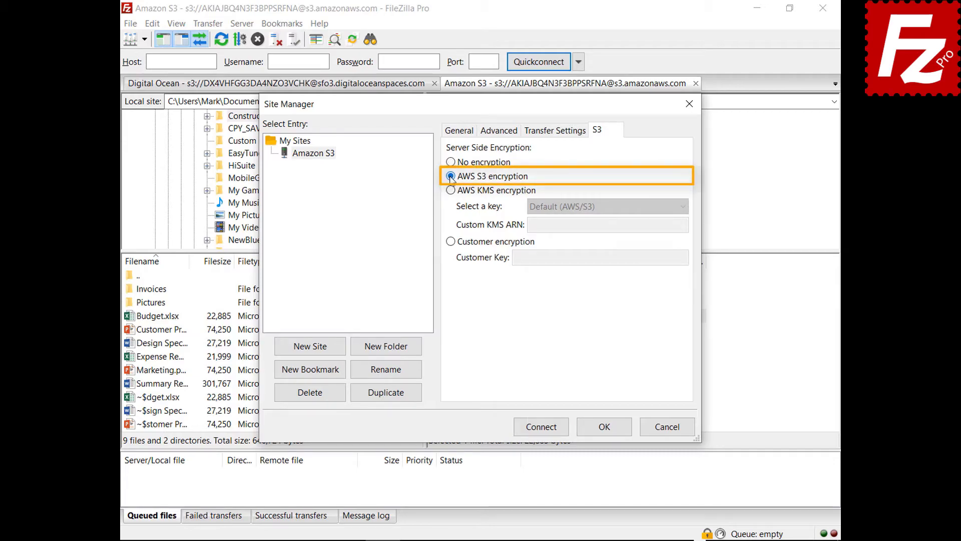
click(450, 191)
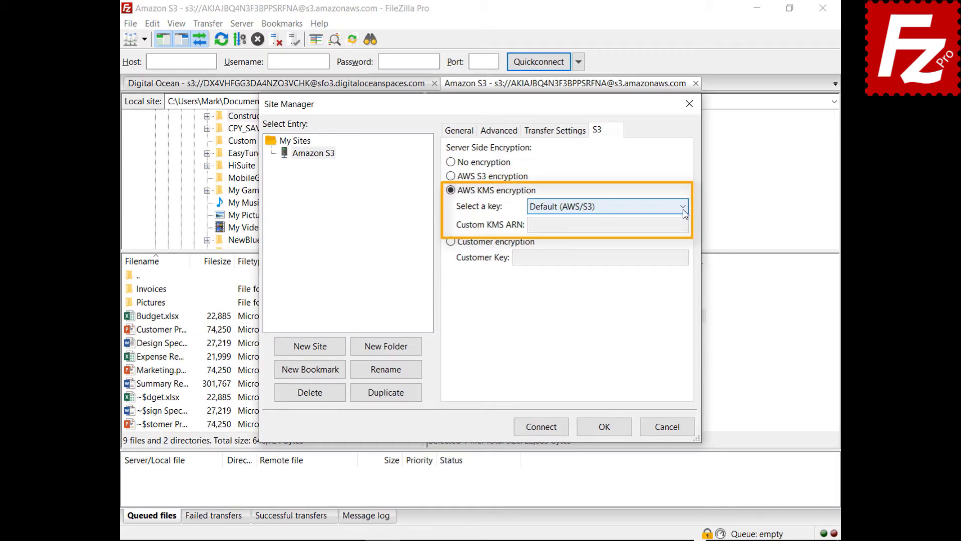
click(683, 207)
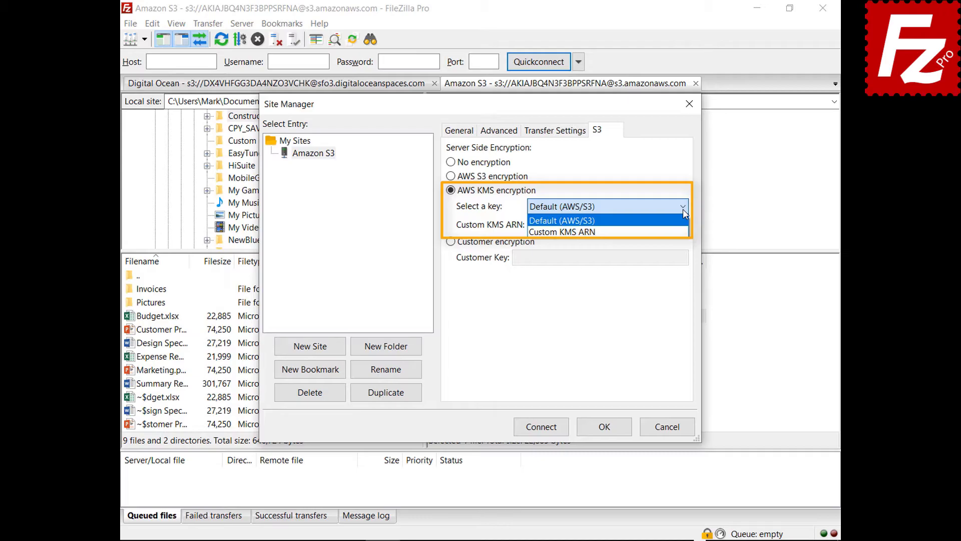
click(683, 209)
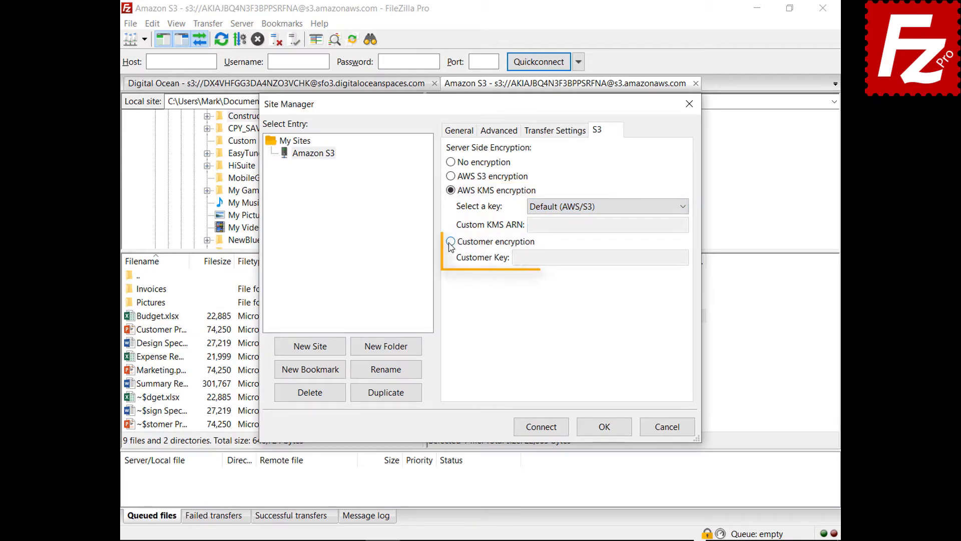
click(450, 242)
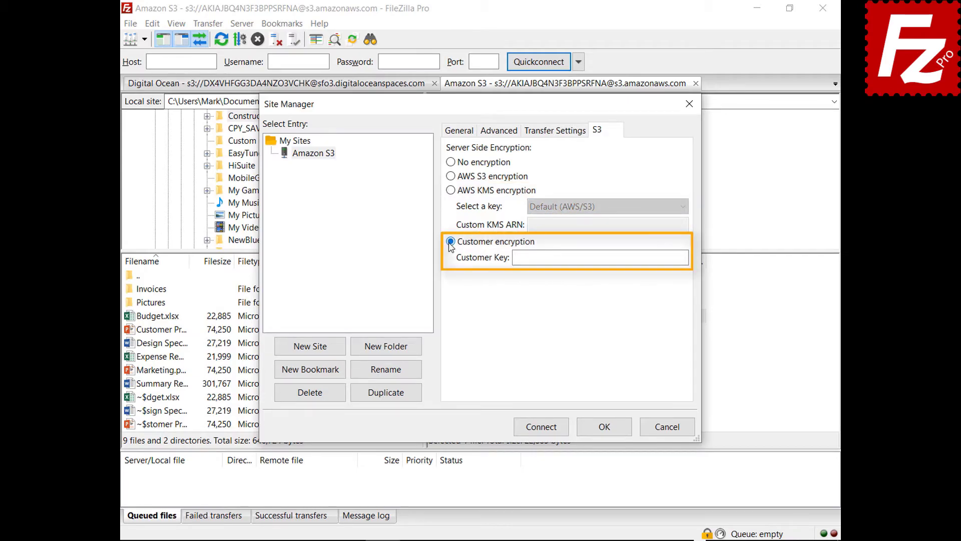
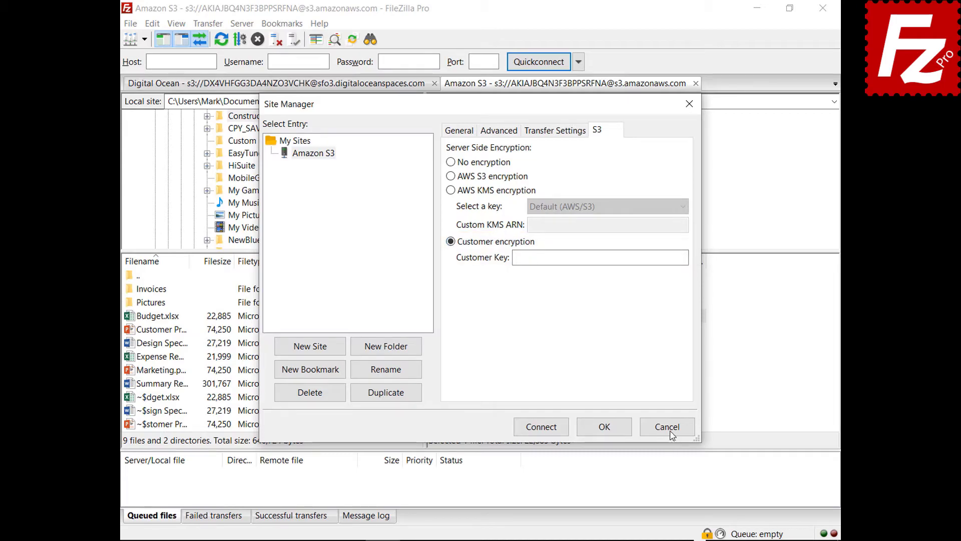
Discard the Amazon S3 site's encryption changes by cancelling Site Manager
click(669, 428)
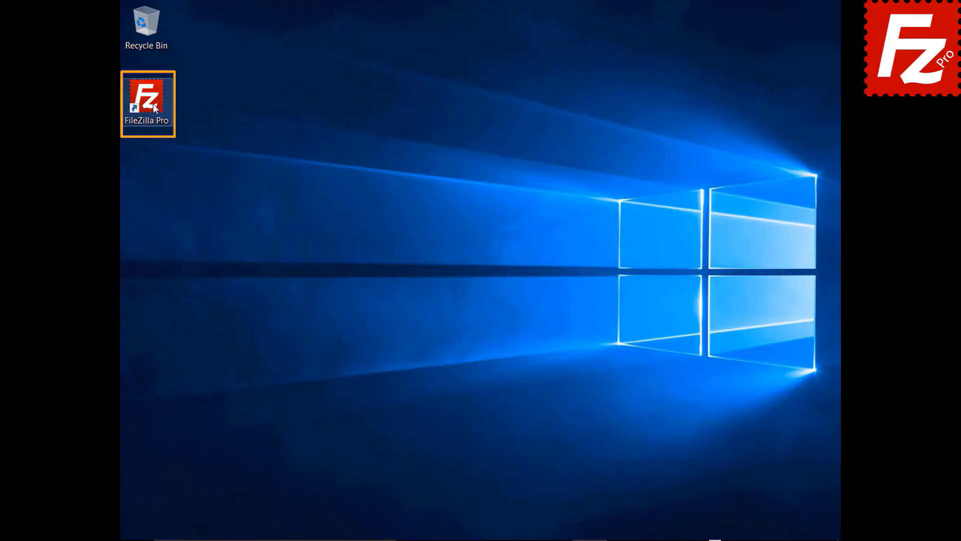
Launch FileZilla Pro and add a new S3 provider named 'Alibaba Object Storage'
double_click(153, 103)
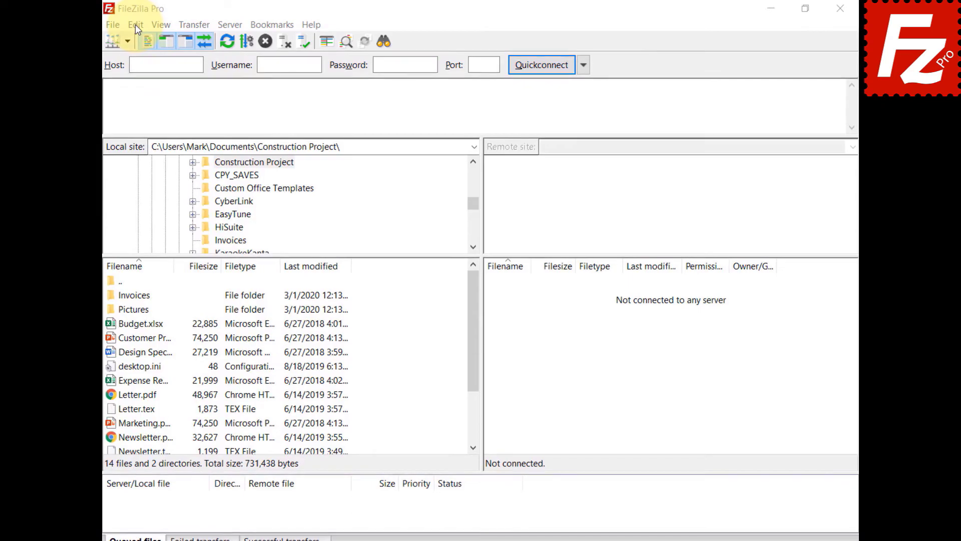
click(135, 25)
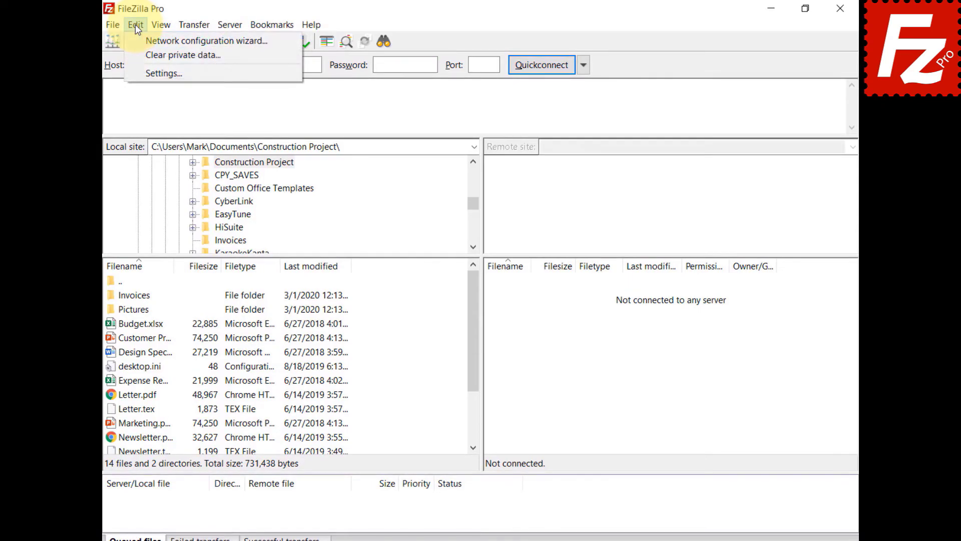
click(135, 73)
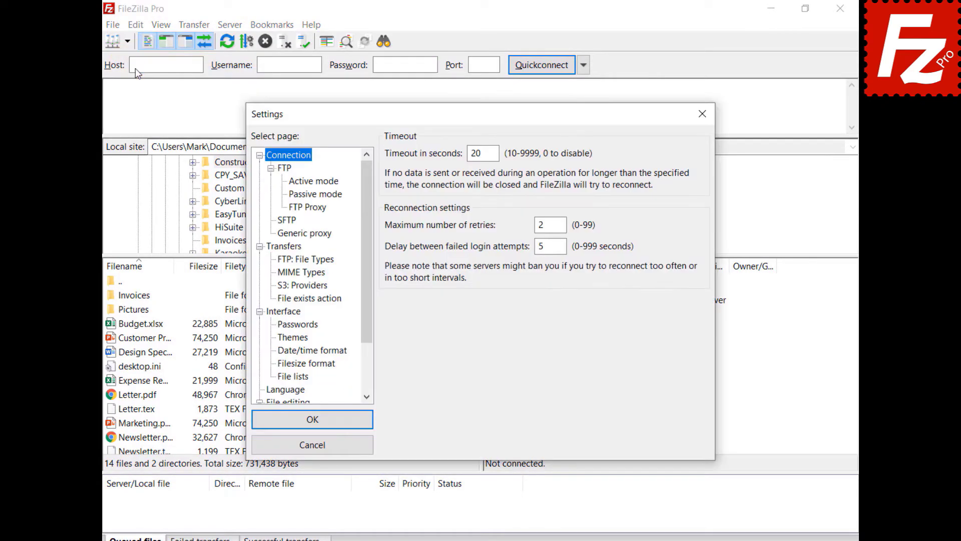
click(286, 286)
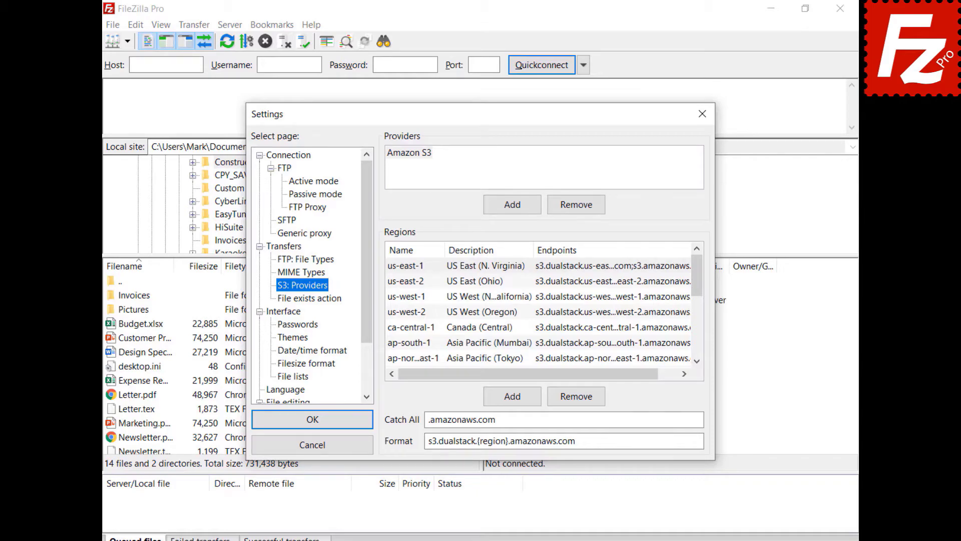
click(511, 205)
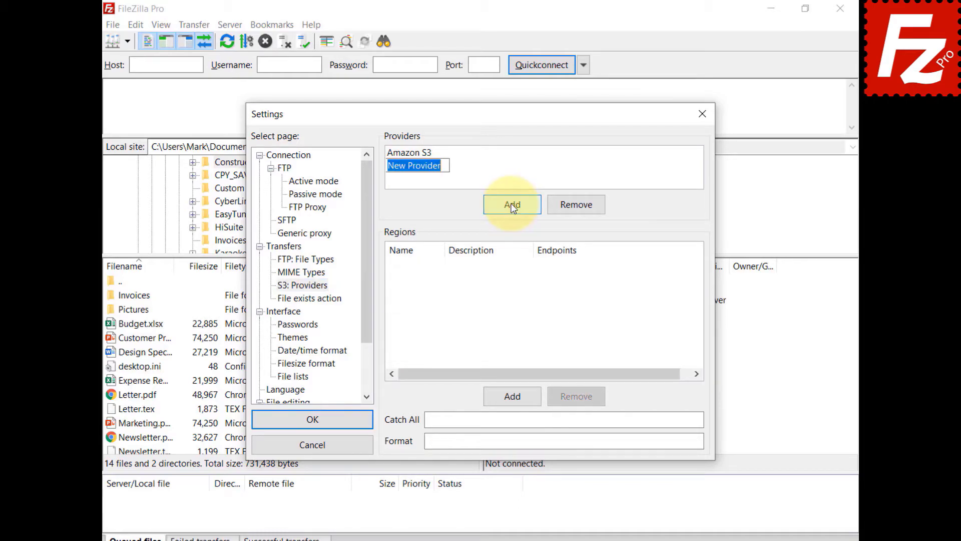
text(Alibaba Object)
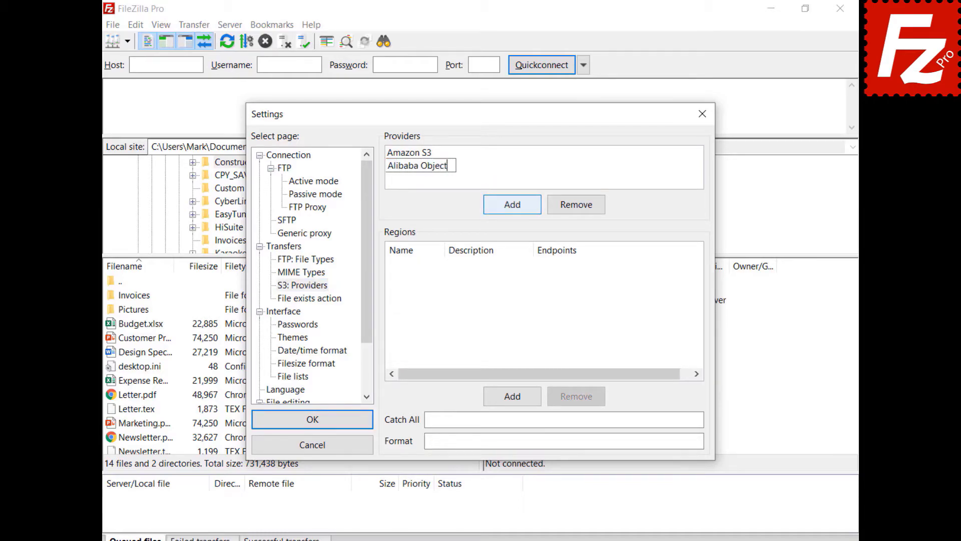
text( Storage)
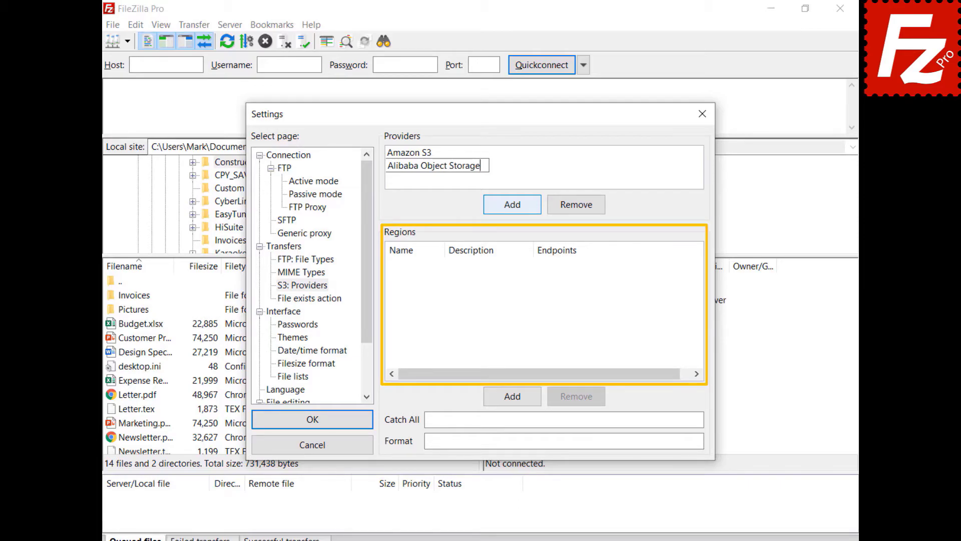
Add the Hangzhou region with description China (Hangzhou) and its pasted endpoint addresses
click(517, 399)
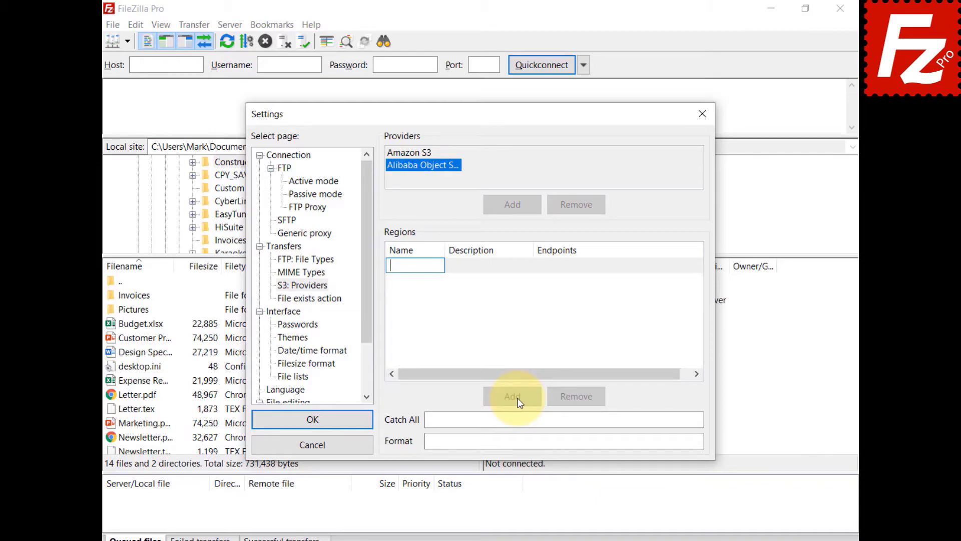
text(oss-cn-hangzhou)
click(484, 269)
click(483, 269)
text(China (Hangzhou))
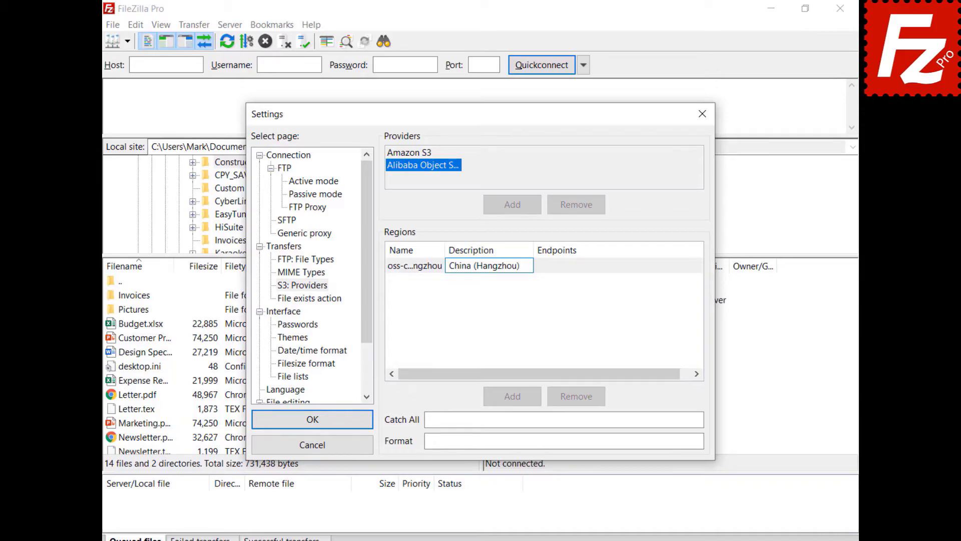
click(580, 263)
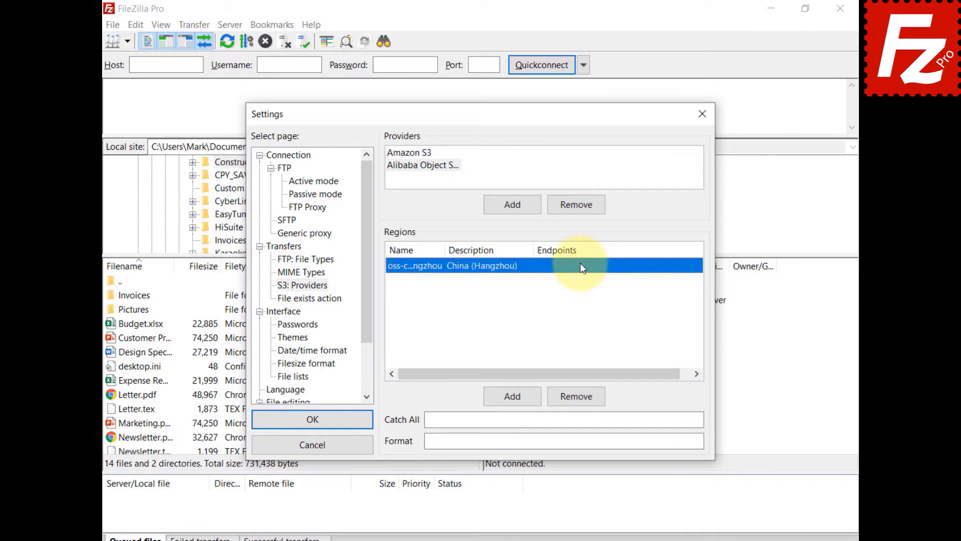
click(581, 263)
key(ctrl+v)
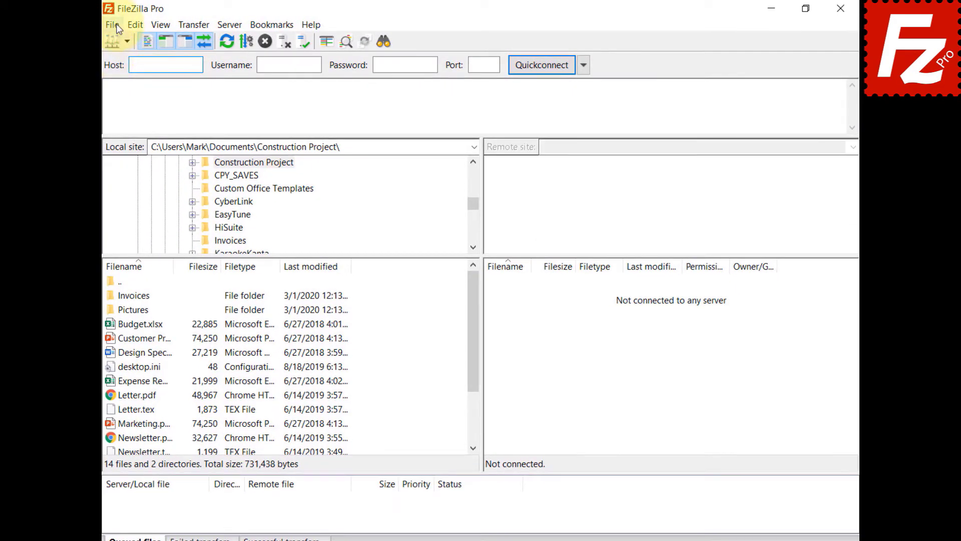
Create a new site named 'Alibaba' in Site Manager using the S3 protocol
click(113, 25)
click(121, 39)
click(306, 375)
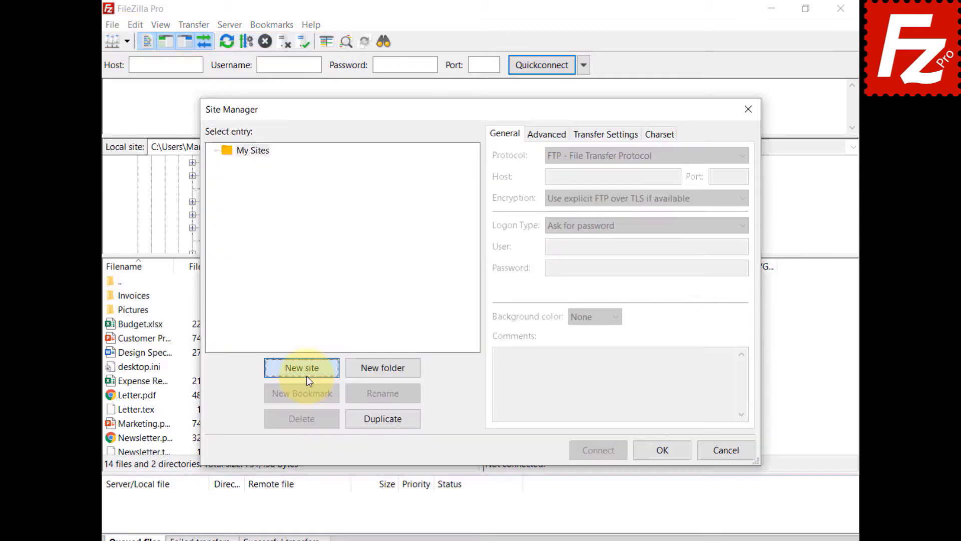
text(Alibaba)
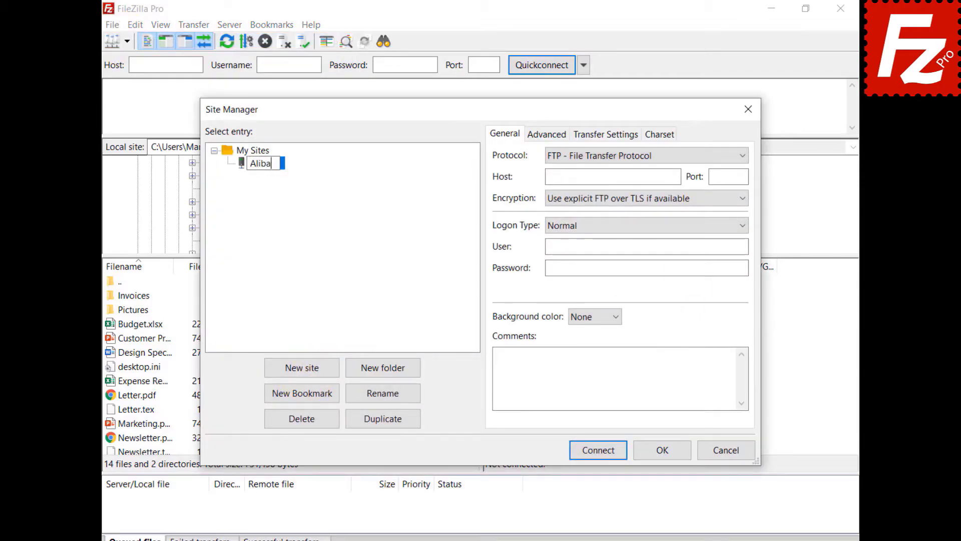
click(699, 158)
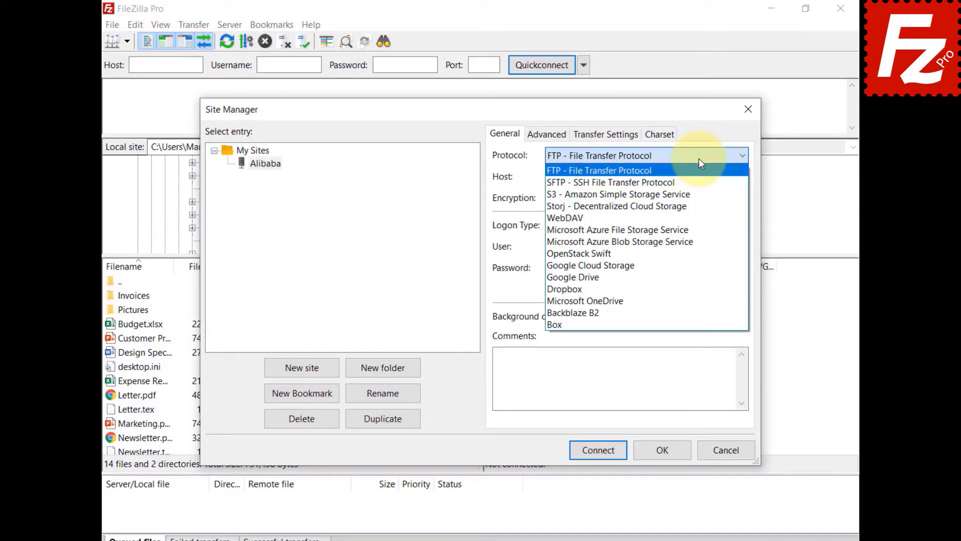
click(697, 194)
Set the host to oss.aliyuncs.com and paste the access key ID and secret access key
key(Tab)
text(oss.aliyuncs.com)
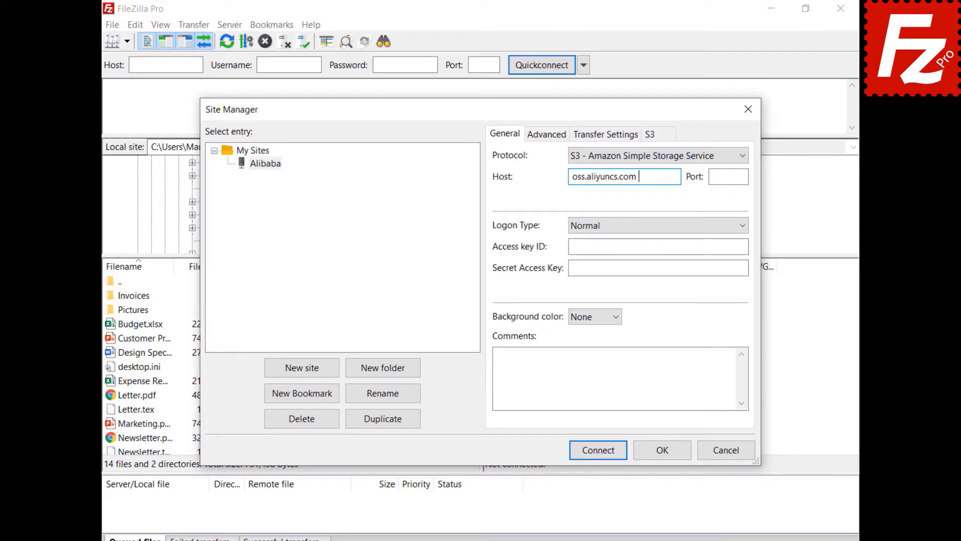
key(Tab)
key(Tab)
key(Tab)
key(ctrl+v)
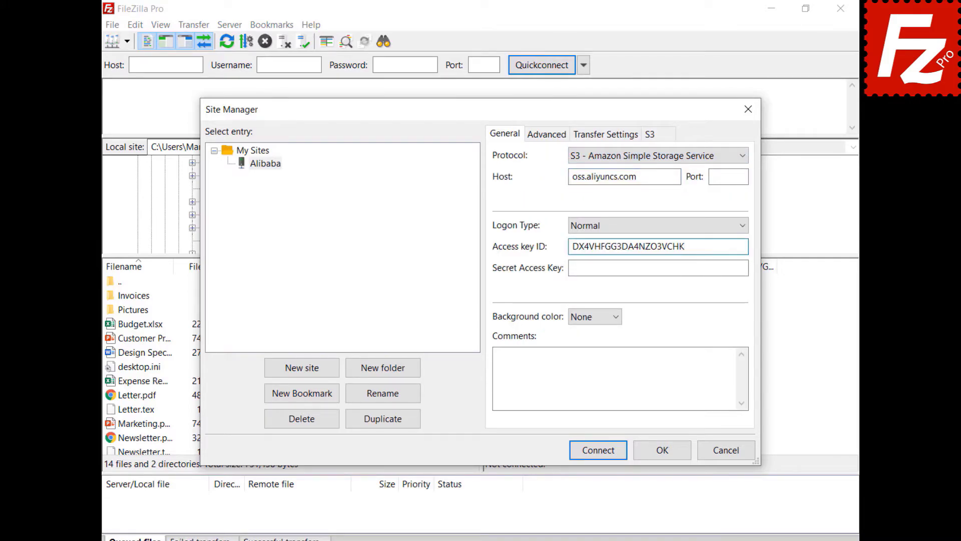
key(Tab)
key(ctrl+v)
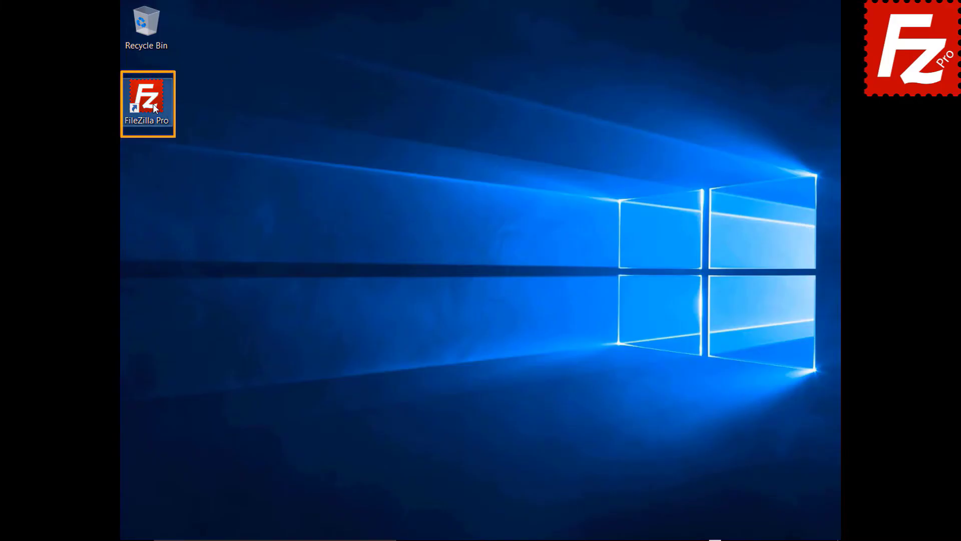
Launch FileZilla Pro and add a new S3 provider named 'StackPath'
double_click(152, 104)
click(151, 24)
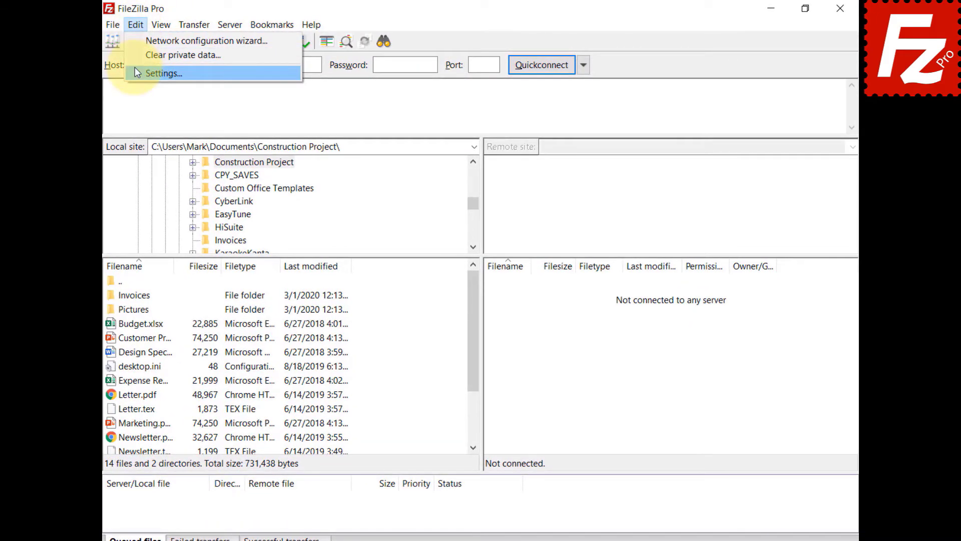
click(135, 71)
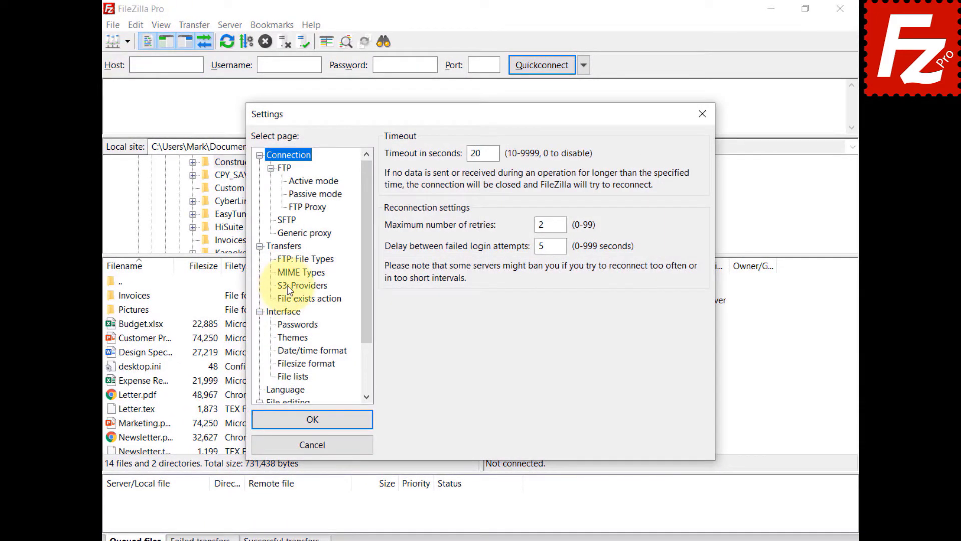
click(289, 288)
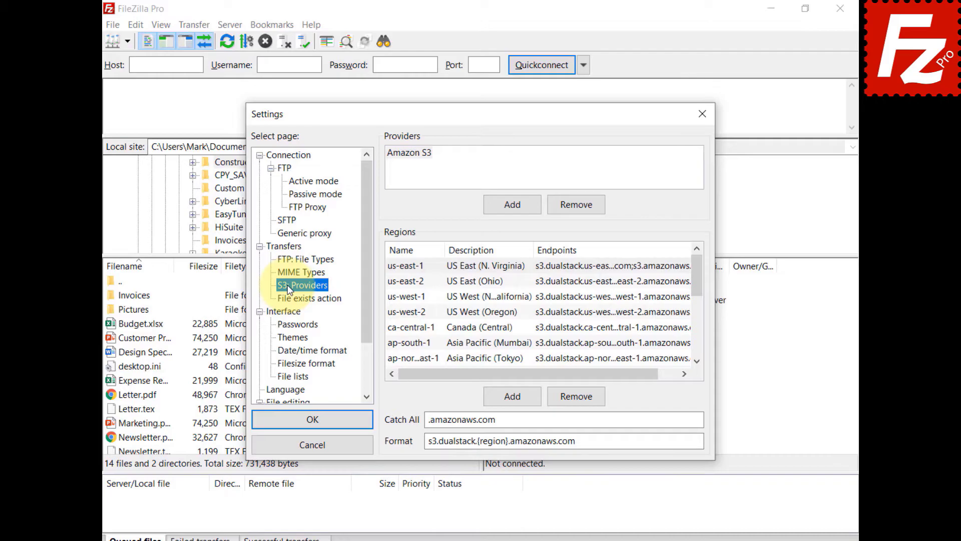
click(516, 205)
text(StackPath)
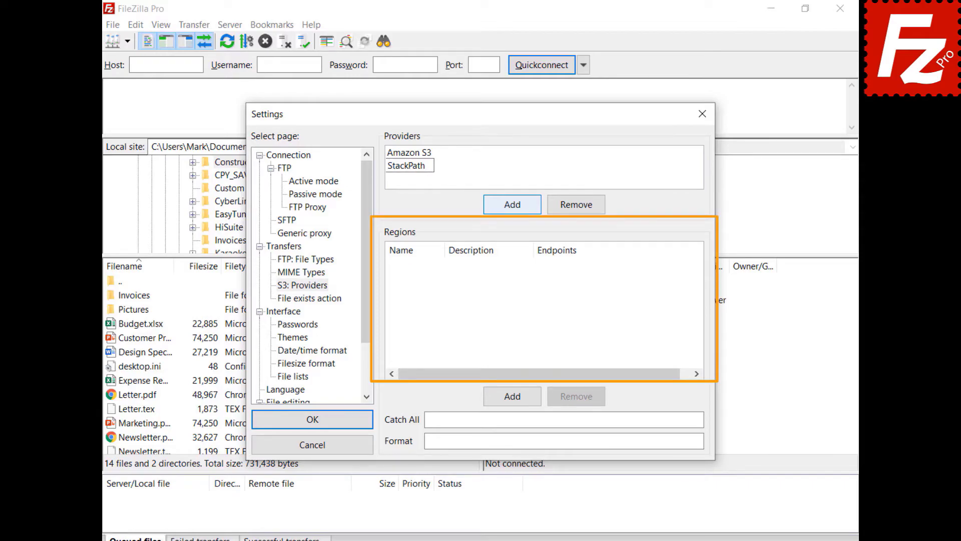
Add region us-east, described 'US East 1', with endpoint s3.us-east.stackpathstorage.com
click(517, 398)
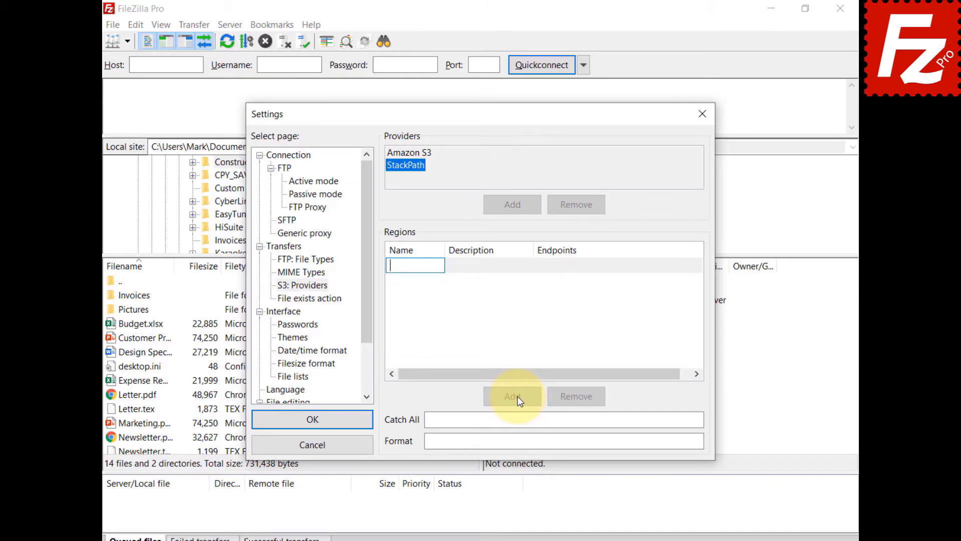
text(us-east)
click(476, 268)
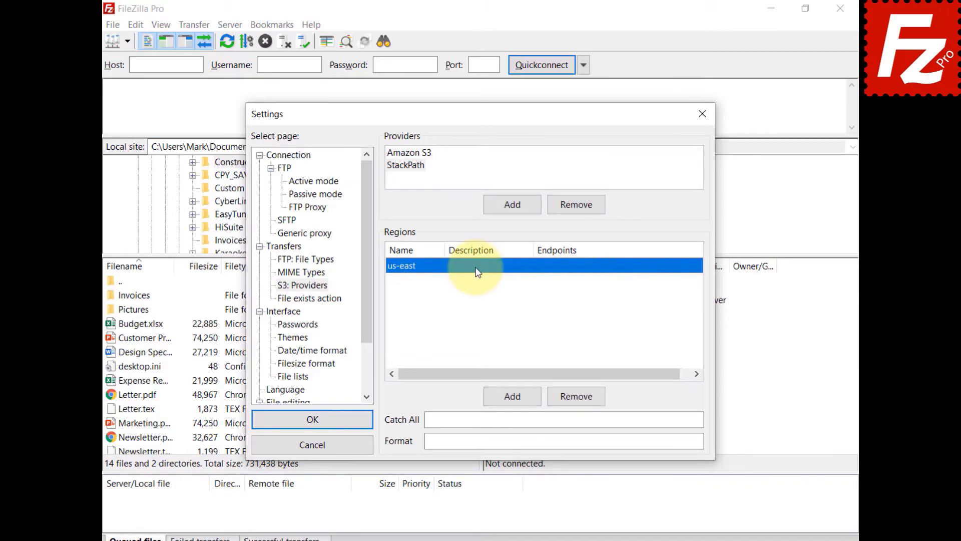
click(477, 269)
text(US East 1)
key(Return)
click(564, 262)
text(s3.us-east.stackpathstorage.com)
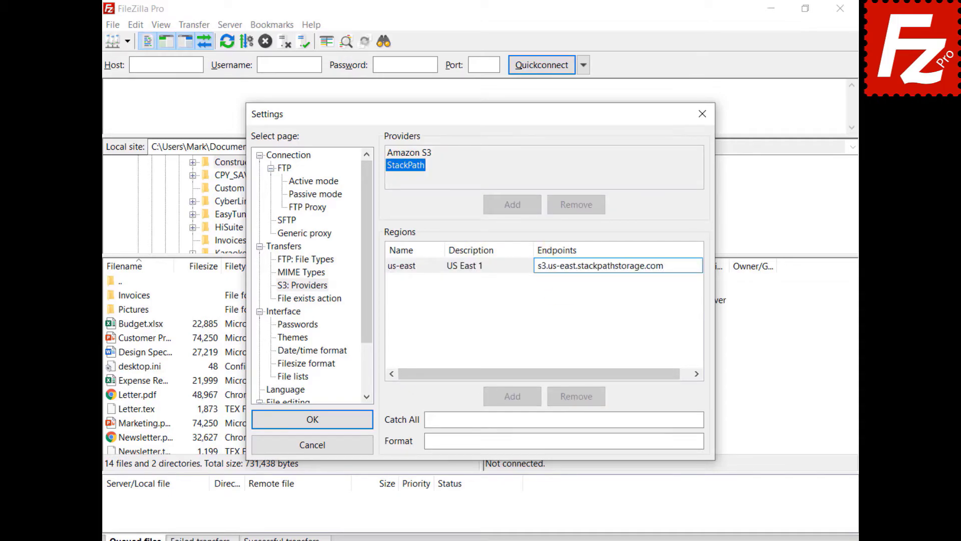
key(Return)
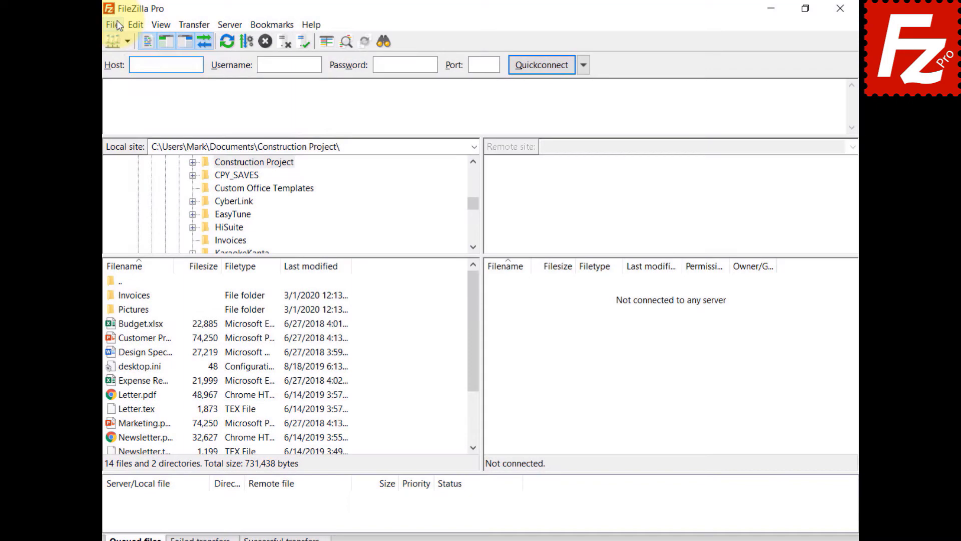
Create a new site named 'StackPath' in Site Manager using the S3 protocol
click(116, 21)
click(116, 41)
click(303, 368)
text(Sta)
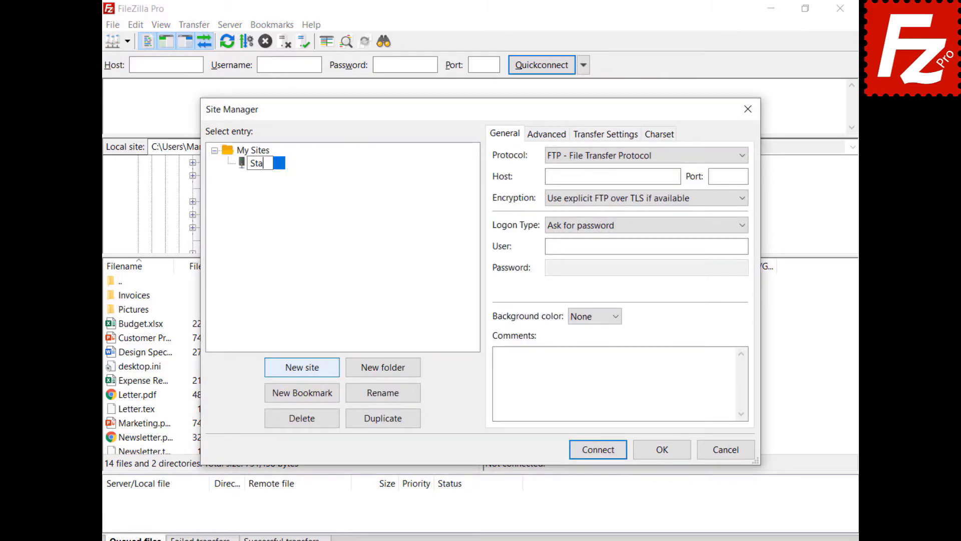
text(ckPath)
key(Return)
click(648, 155)
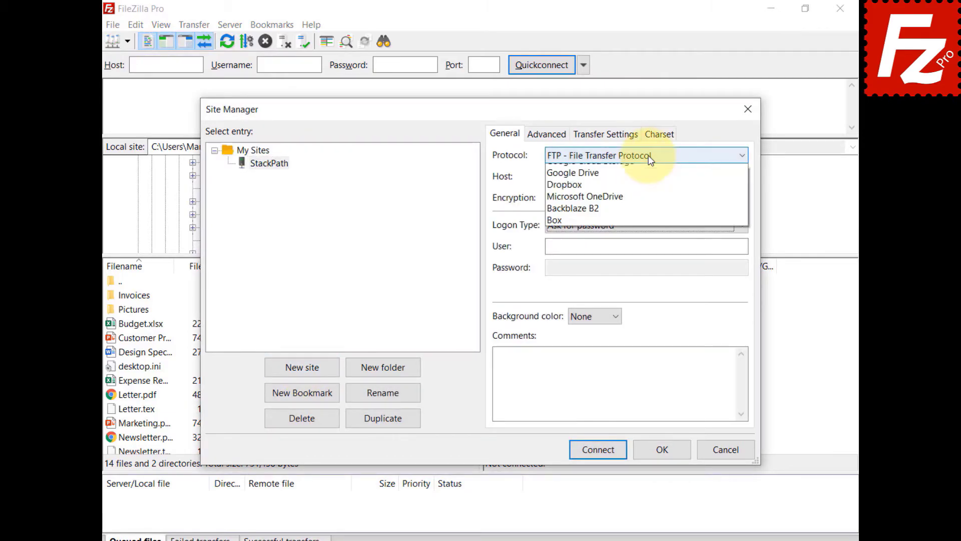
click(650, 194)
Set the host to the StackPath us-east storage host and paste both access keys
key(ctrl+v)
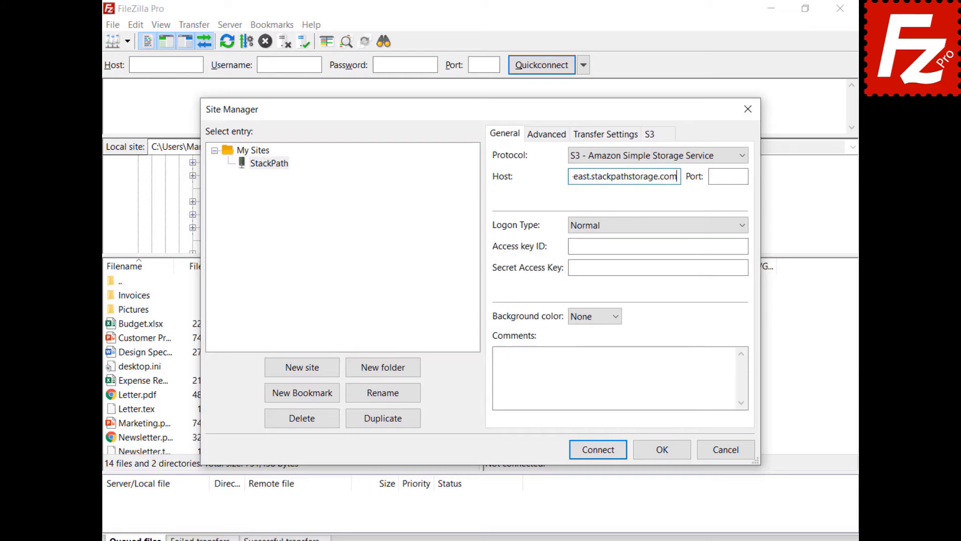
click(658, 246)
key(ctrl+v)
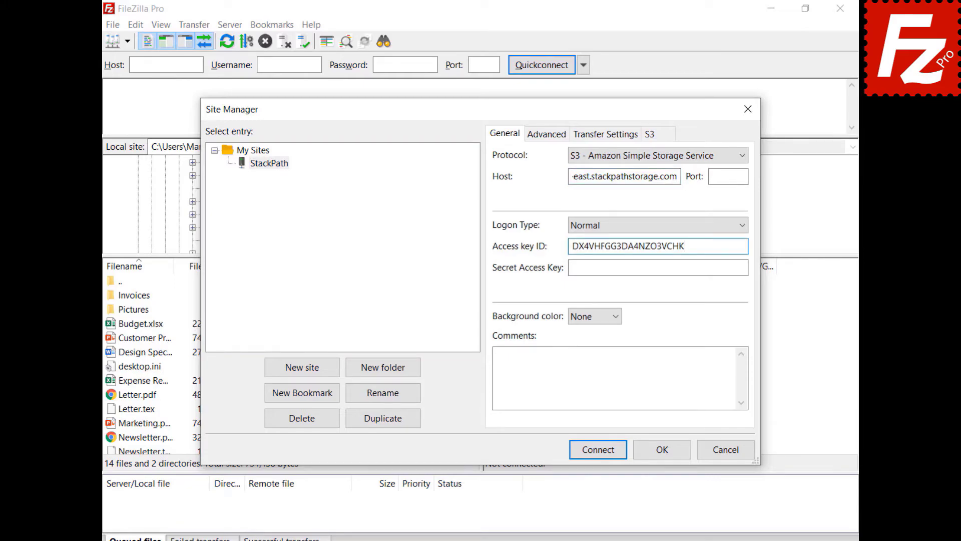
key(Tab)
key(ctrl+v)
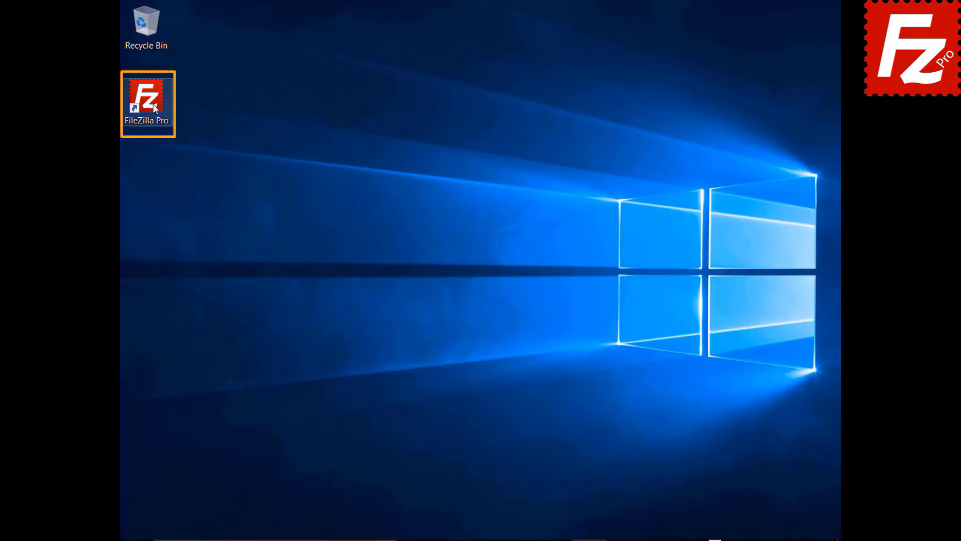
Launch FileZilla Pro and add a new S3 provider named 'Wasabi'
double_click(153, 104)
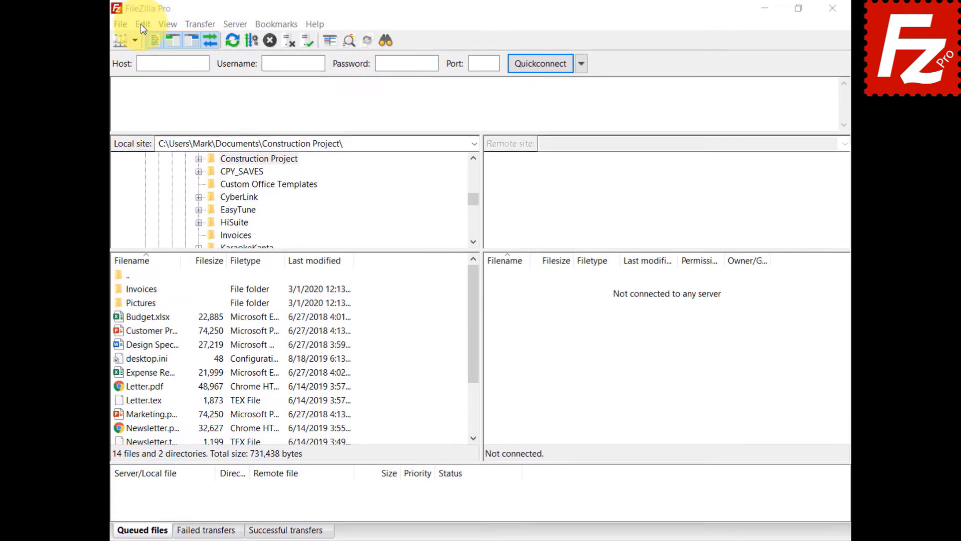
click(140, 23)
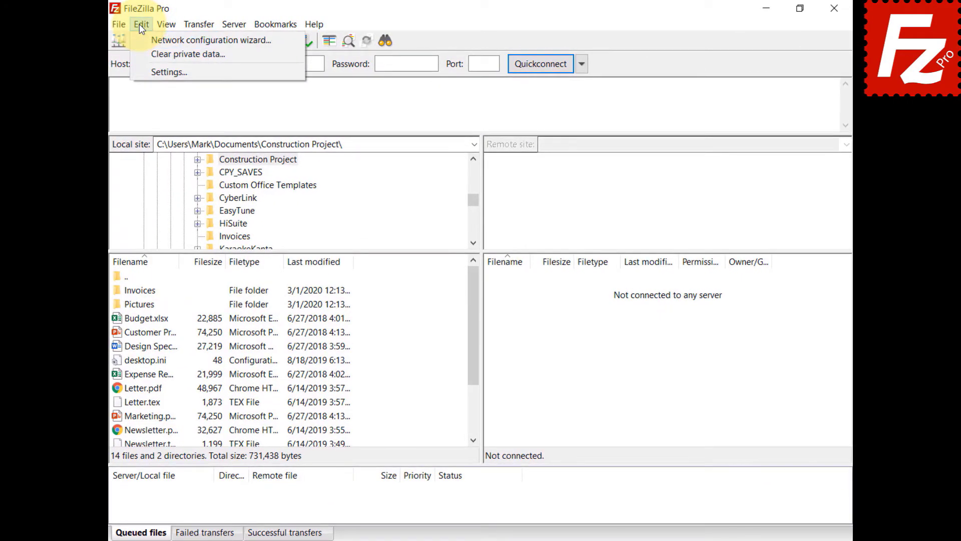
click(140, 71)
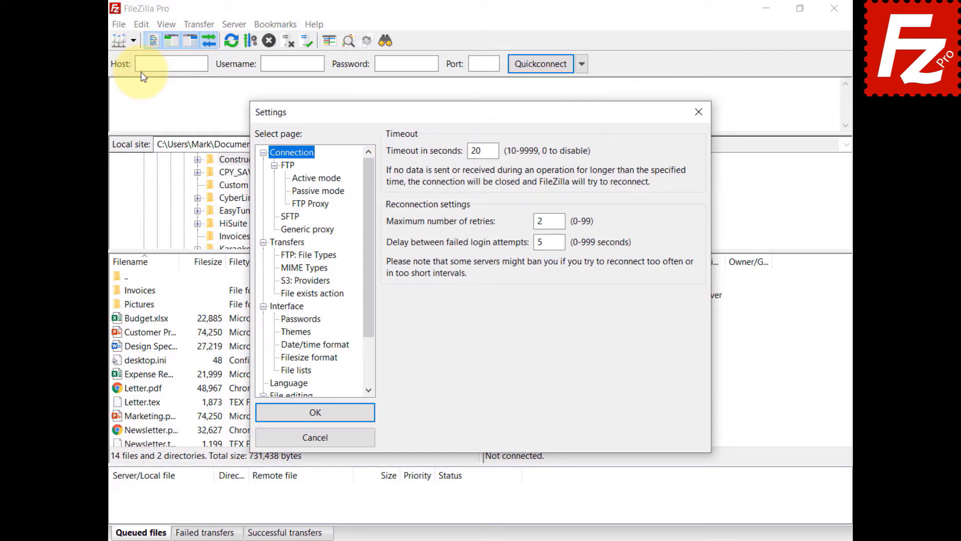
click(290, 282)
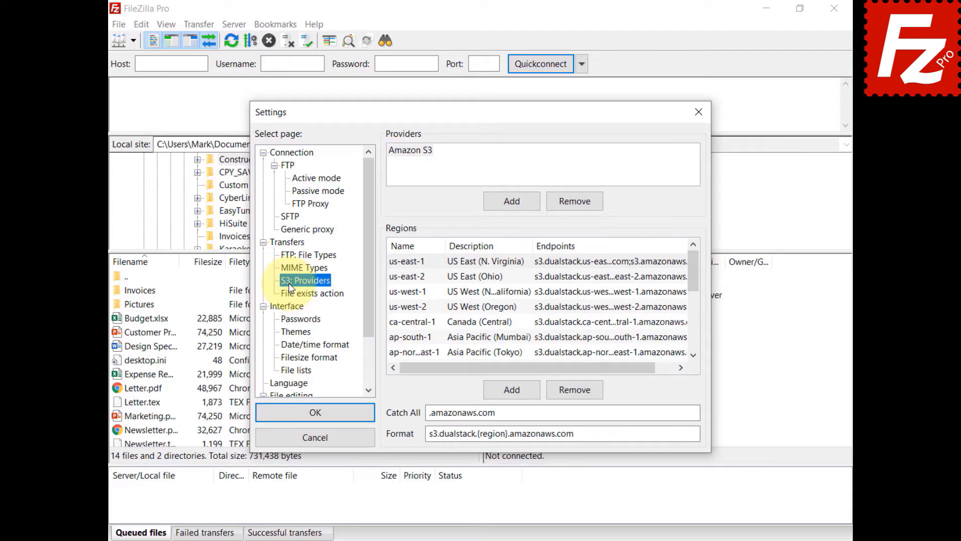
click(512, 202)
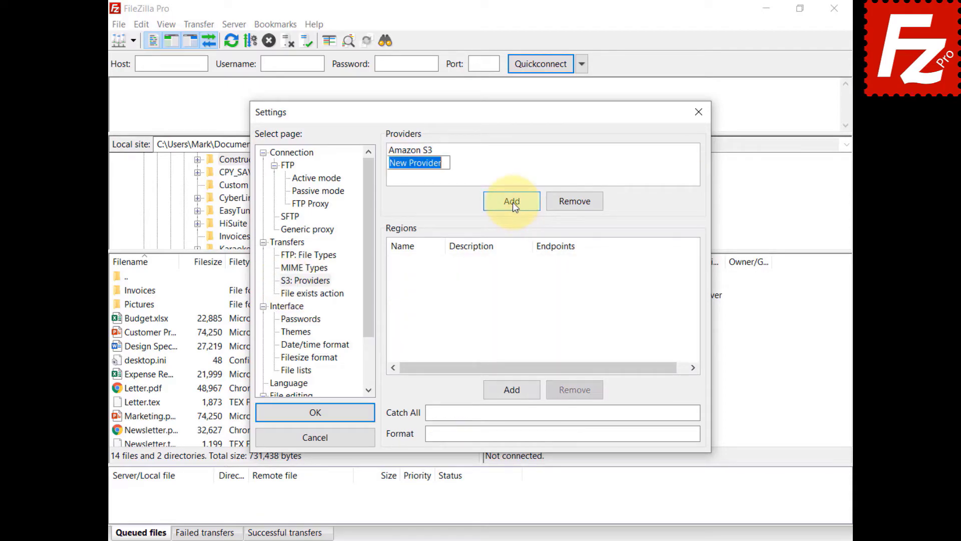
text(Wasabi)
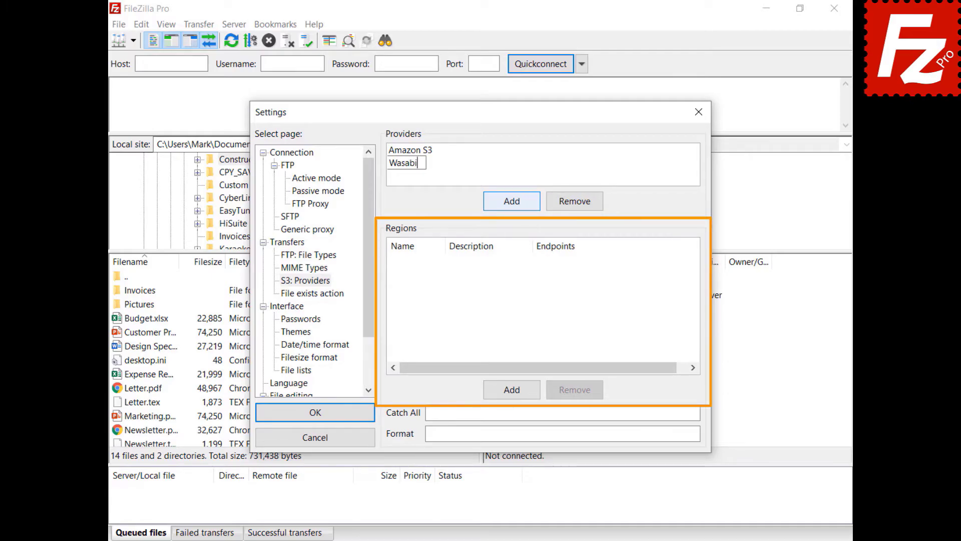
Add region us-east-1, described 'US East 1', with endpoint s3.wasabisys.com
click(512, 391)
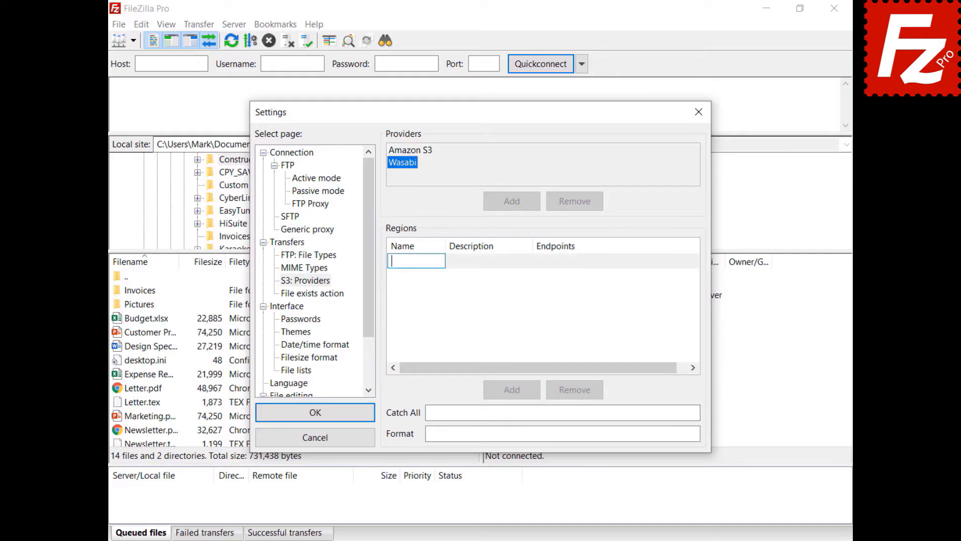
text(us-east-1)
key(Return)
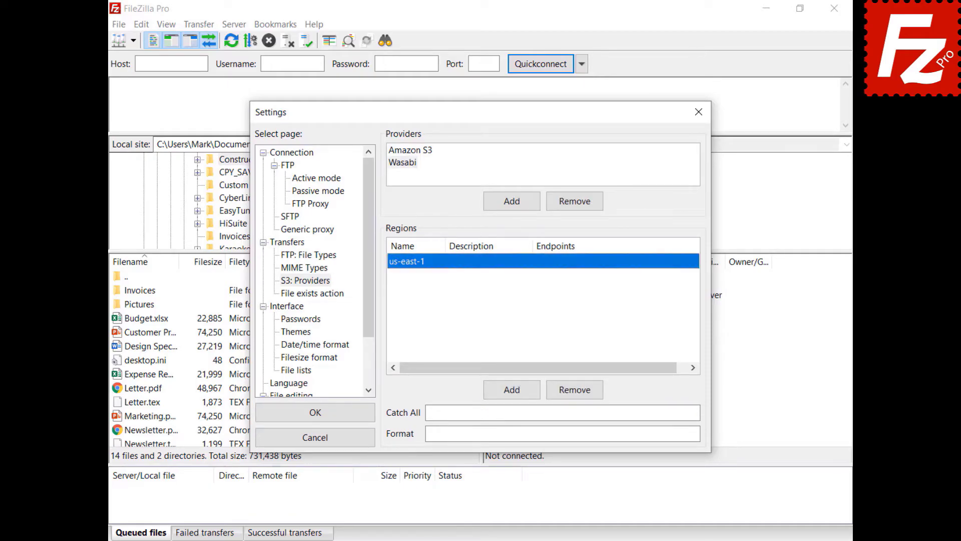
click(471, 261)
text(US East 1)
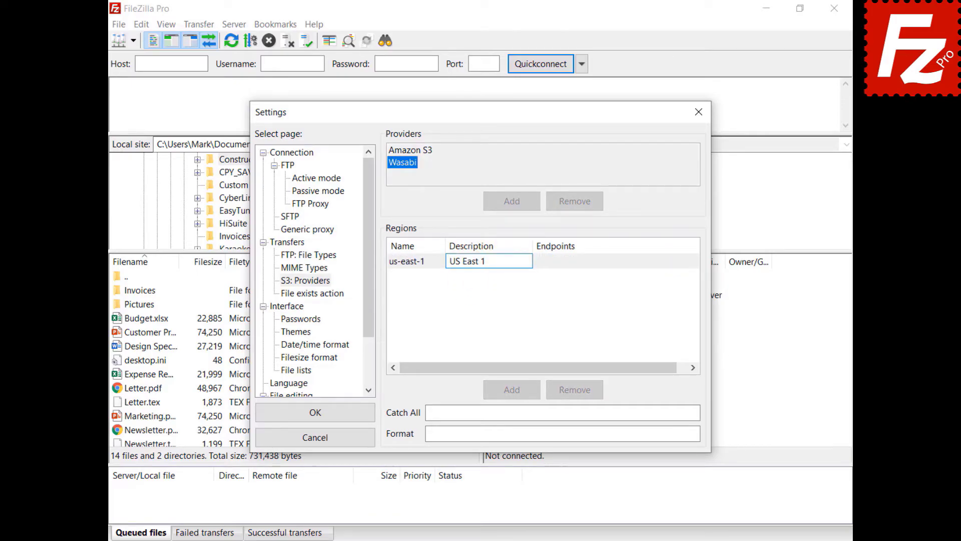
key(Return)
click(561, 262)
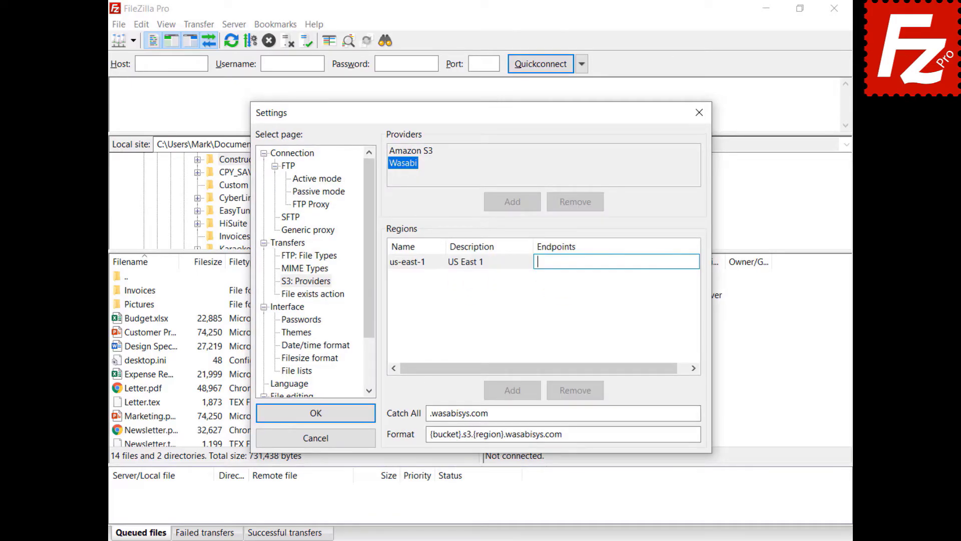
text(s3.wasabisys.com)
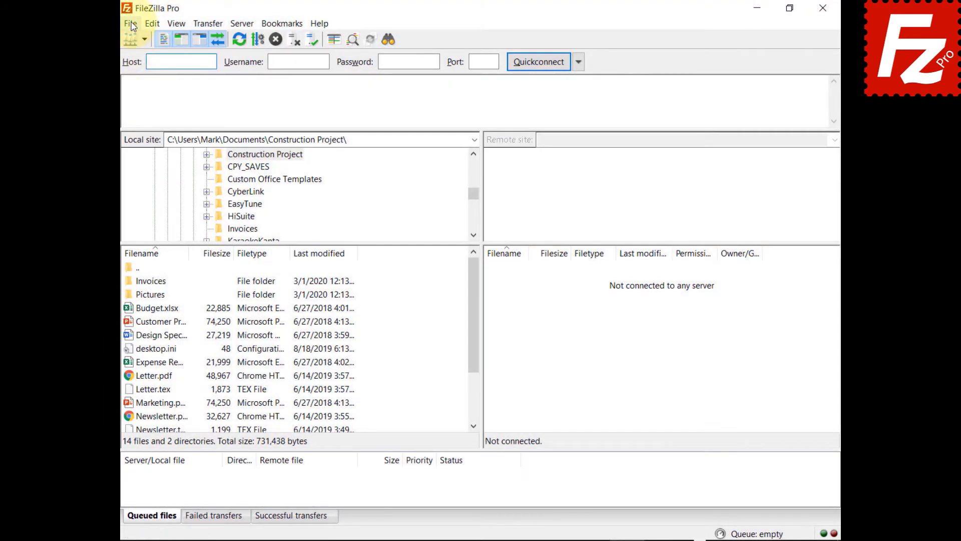
click(130, 24)
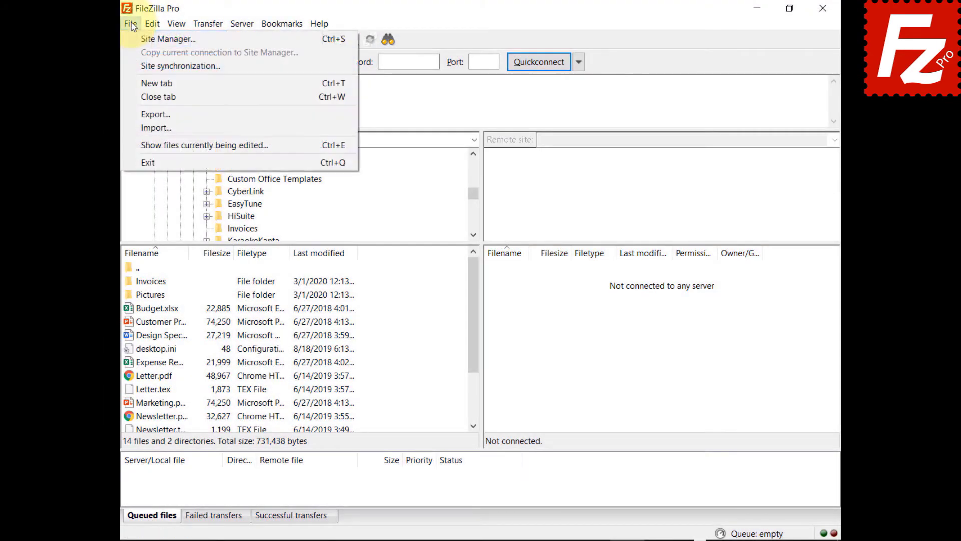
Create a new site named 'Website' in Site Manager using the S3 protocol
click(140, 38)
click(312, 353)
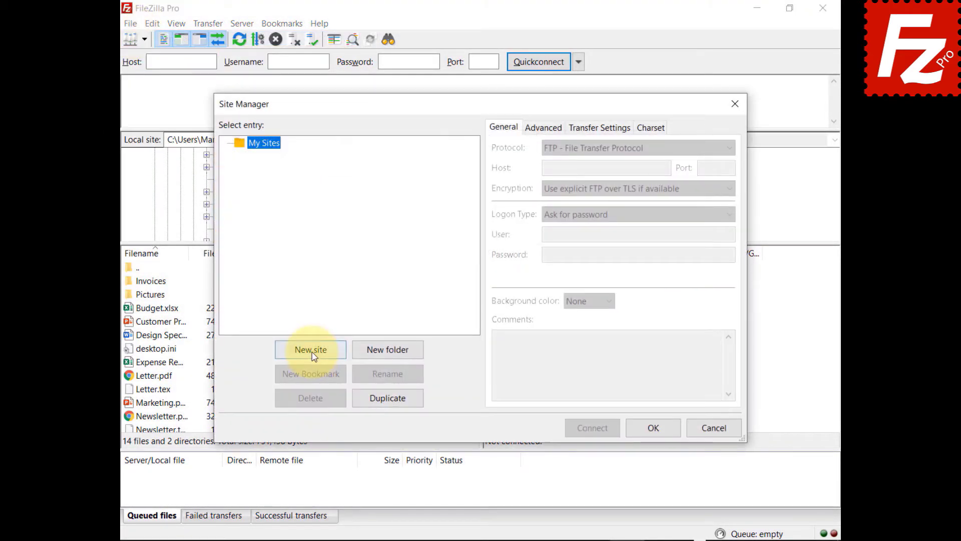
text(Website)
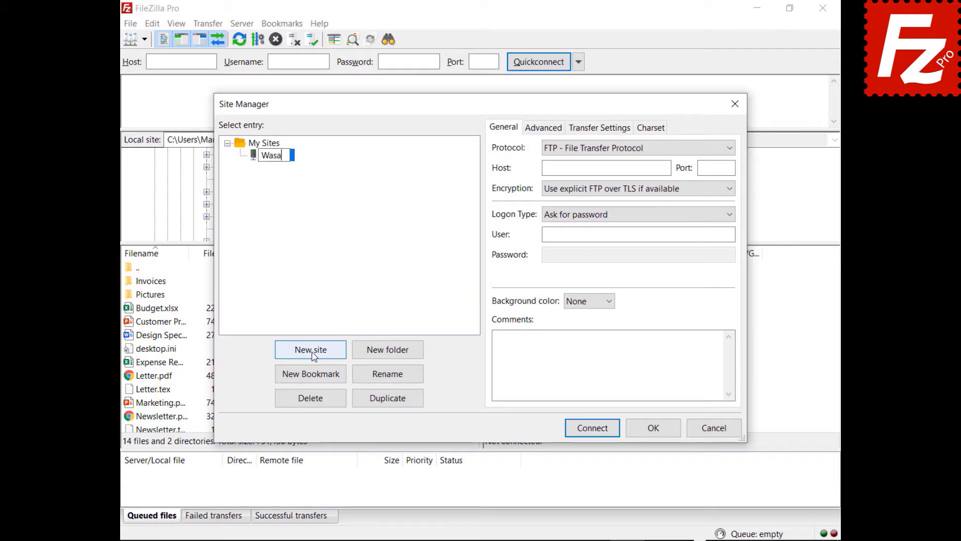
click(618, 147)
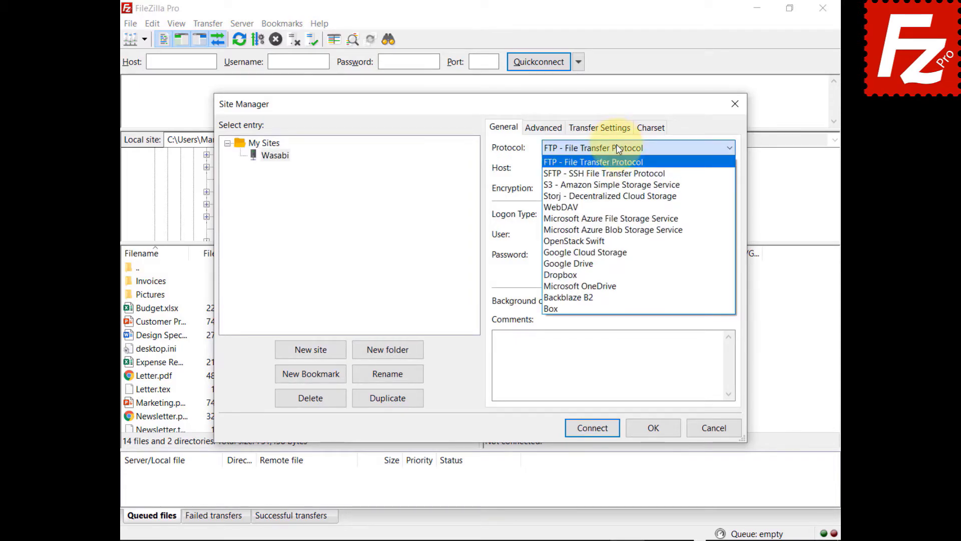
click(621, 181)
Set the host to the Wasabi endpoint and paste the access key ID and secret access key
key(Tab)
text(s3.wasabisys.com)
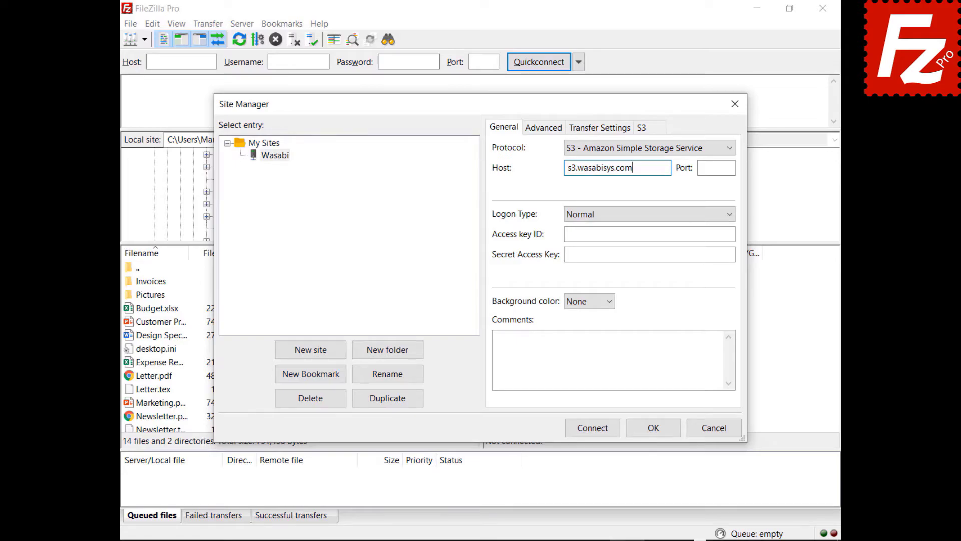
click(649, 234)
key(ctrl+v)
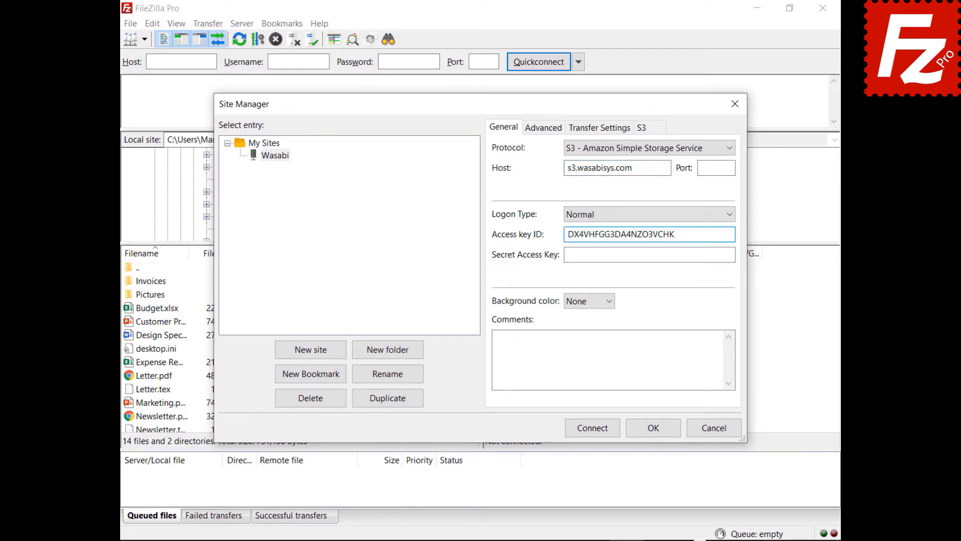
click(733, 255)
key(ctrl+v)
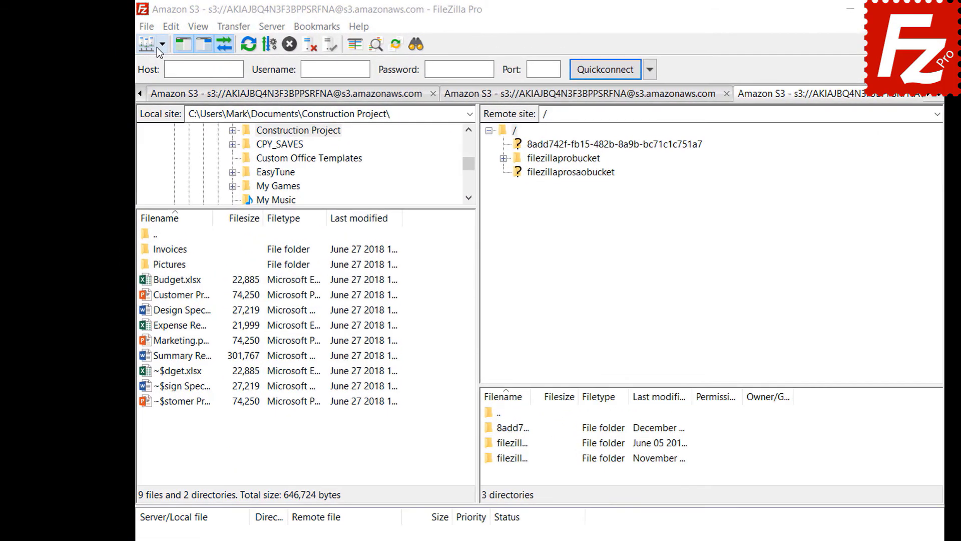
Connect to the Amazon S3 site and add a new rule in filezillaprobucket's lifecycle policies
click(164, 45)
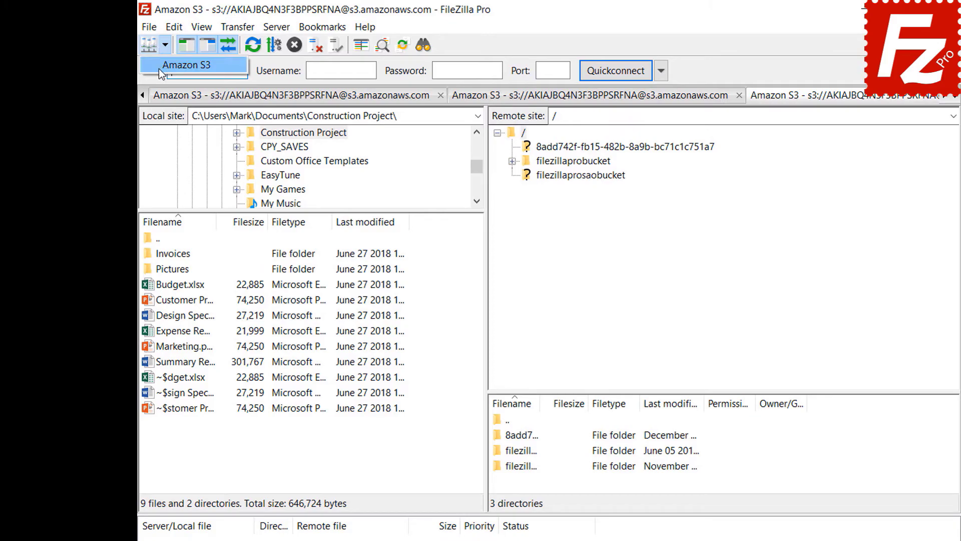
click(158, 68)
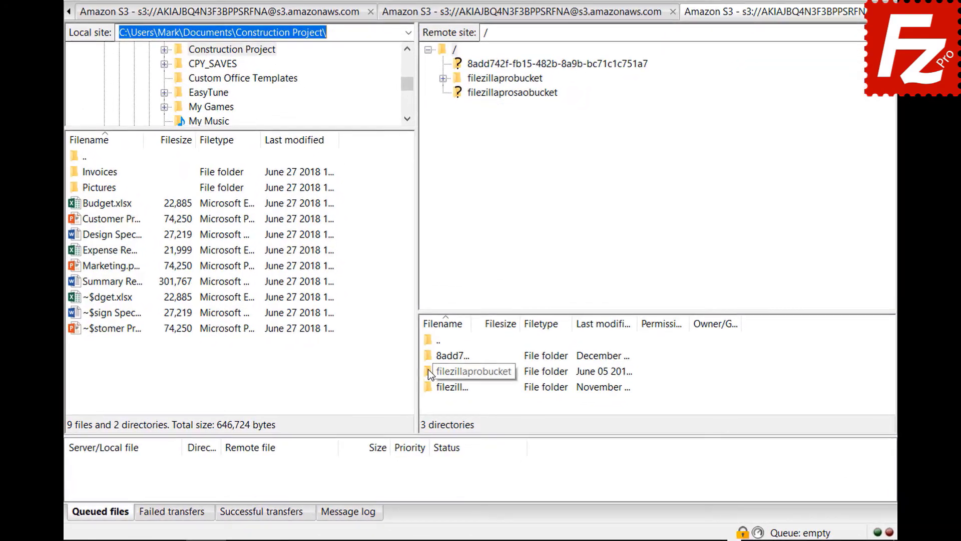
right_click(429, 371)
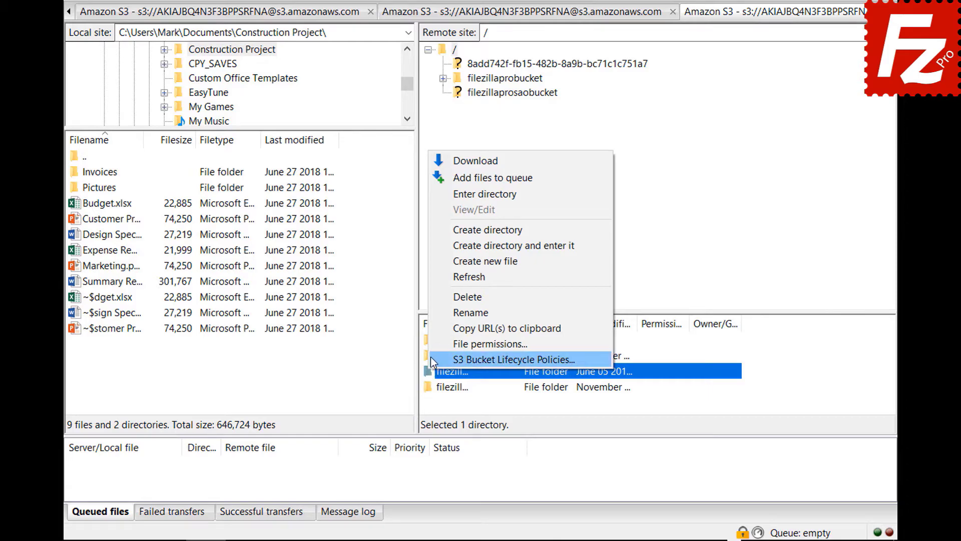
click(430, 357)
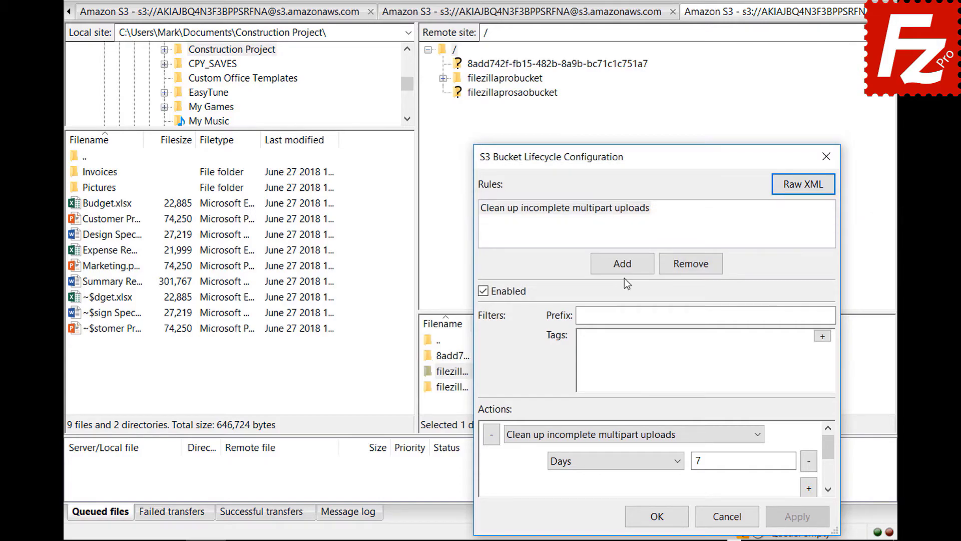
click(621, 262)
Name the new rule 'Archive old site images' and filter it by prefix images/
text(Archive old site images)
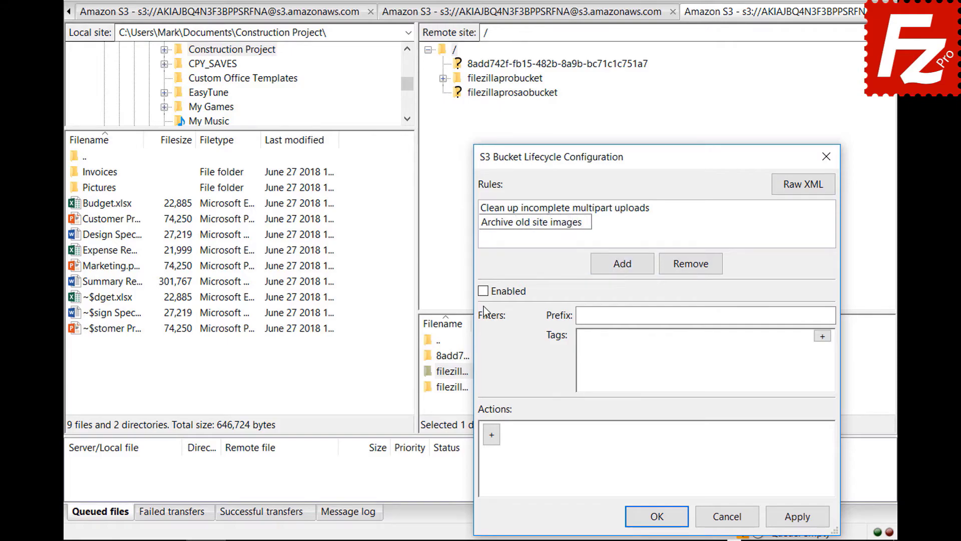
key(Return)
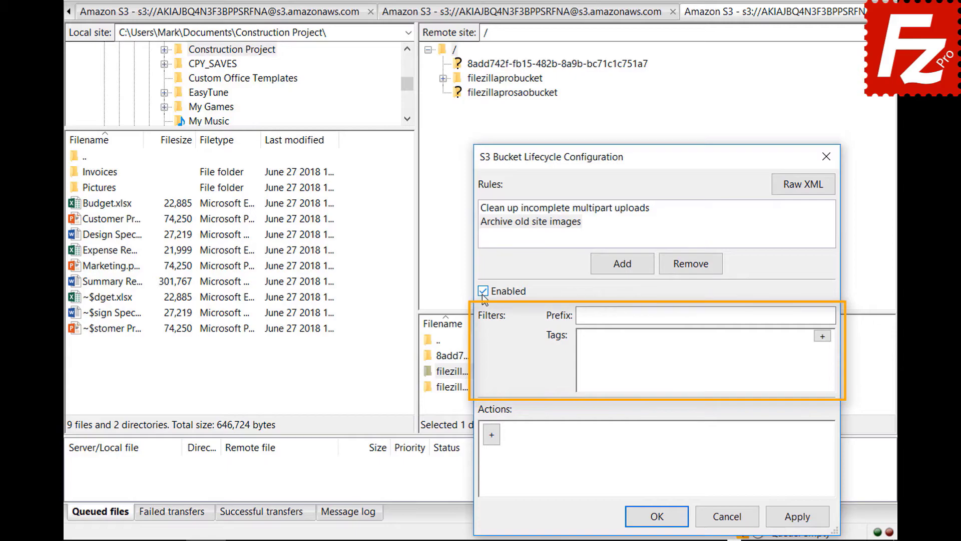
click(737, 316)
text(images/)
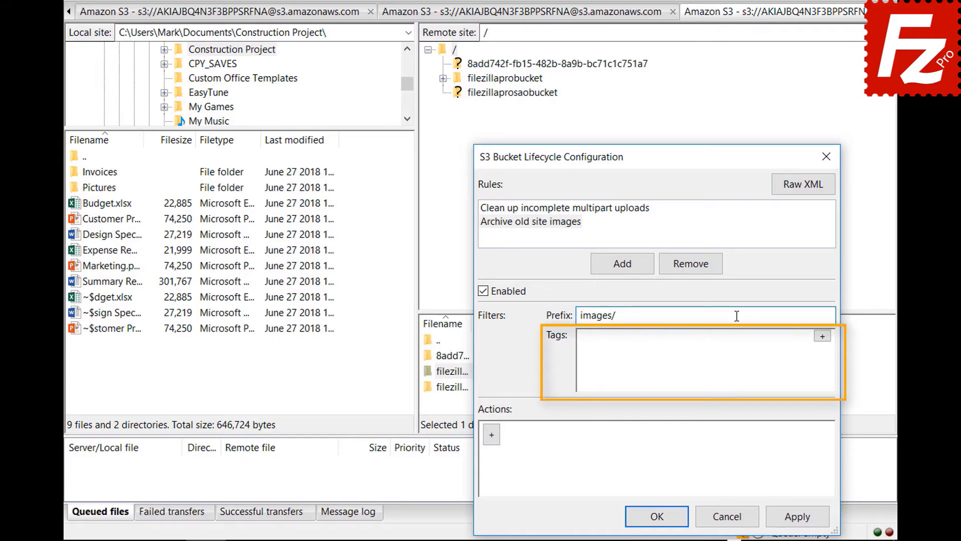
Add the tag filter location = site and a new action to the rule
click(822, 336)
text(location)
key(Tab)
text(site)
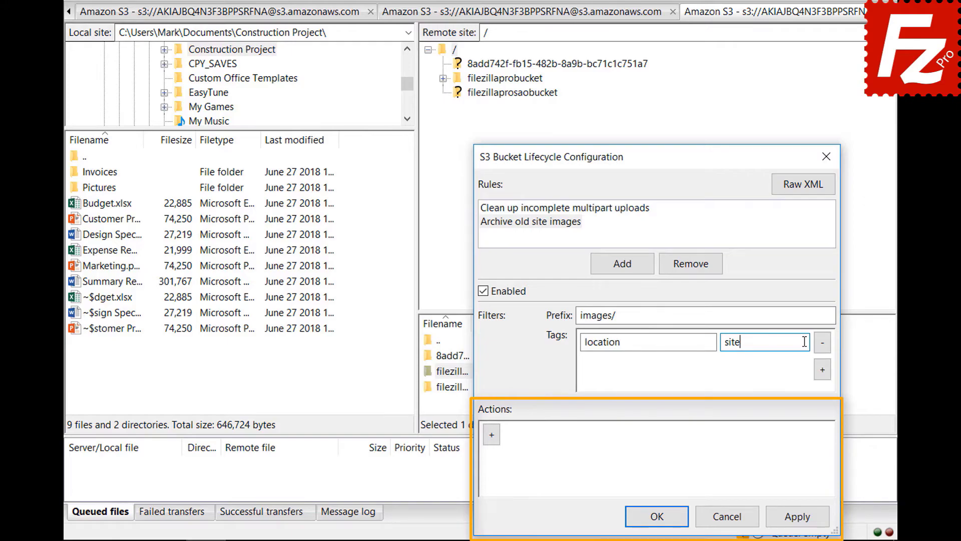
click(492, 439)
click(758, 436)
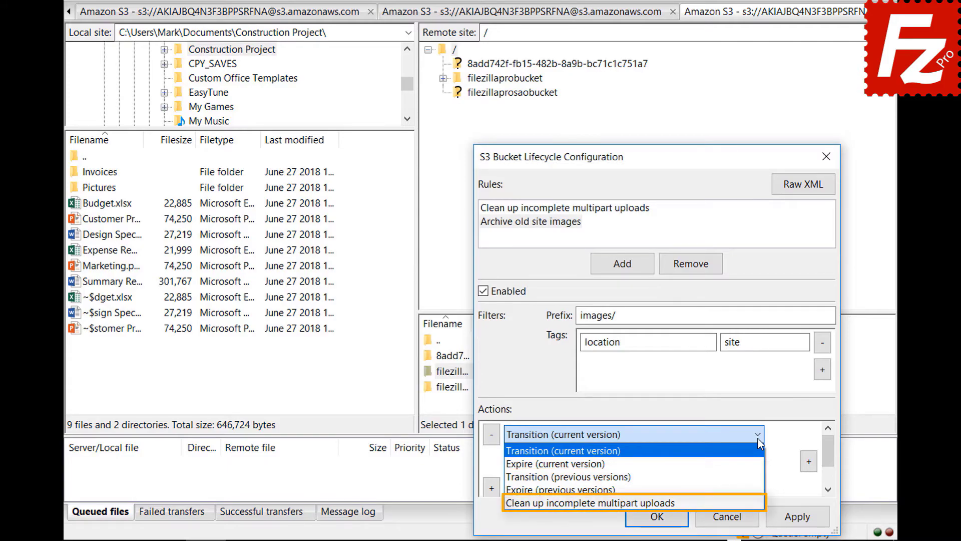
Keep the Transition (current version) action, timed in Days, and add another timing row
click(758, 438)
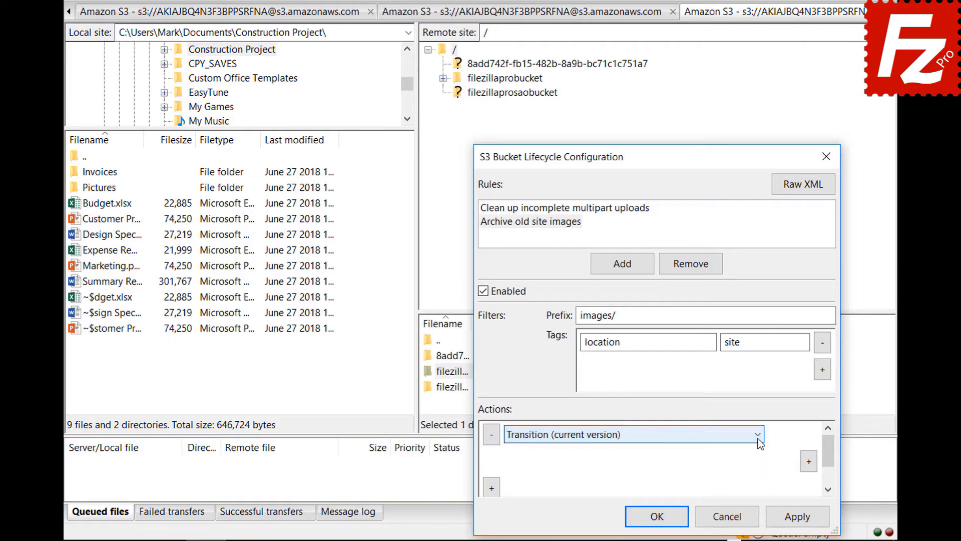
click(809, 462)
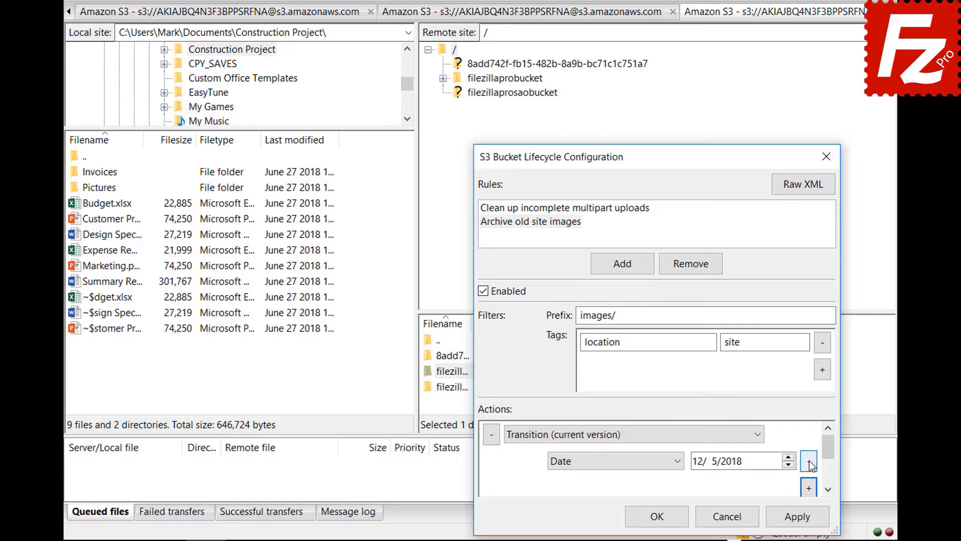
click(679, 462)
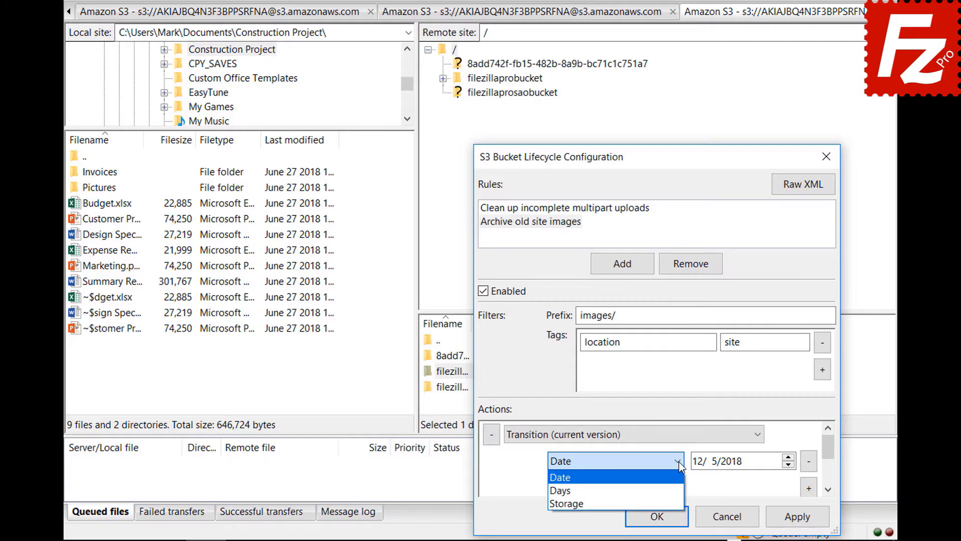
click(681, 492)
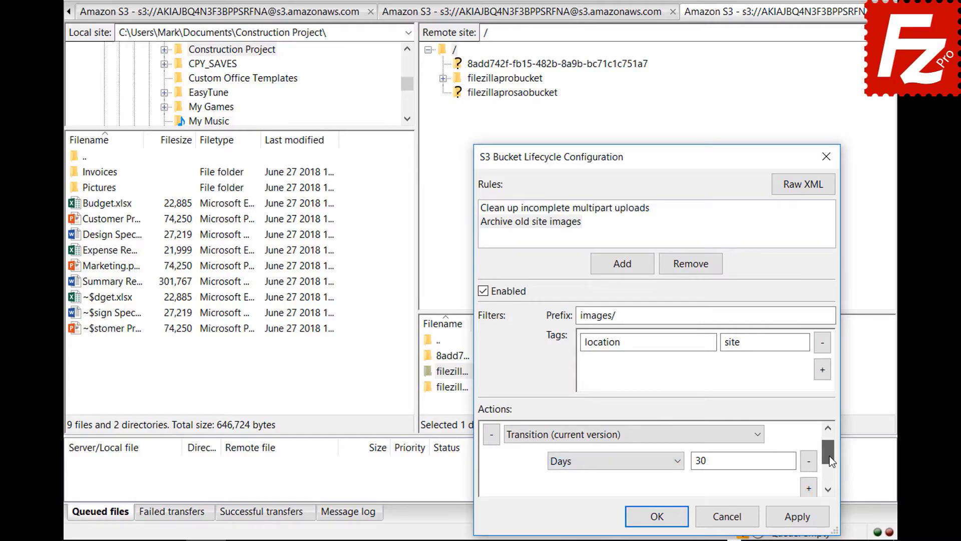
click(809, 488)
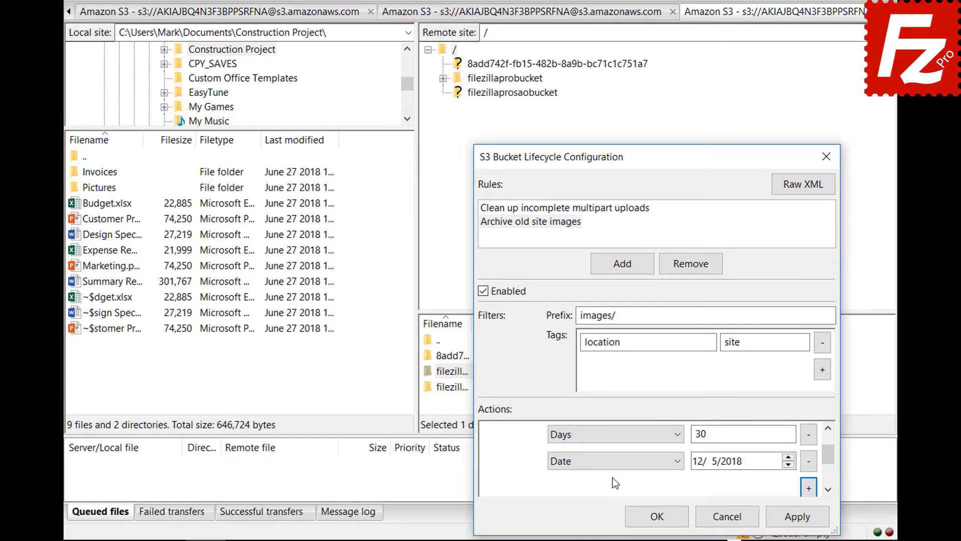
Make the second action a storage change to Glacier and save the lifecycle configuration
click(611, 460)
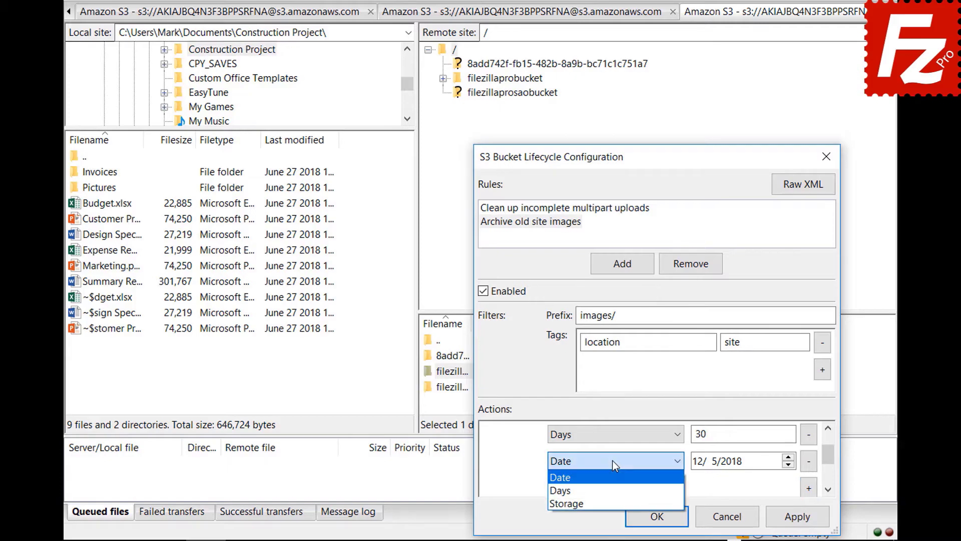
click(613, 502)
click(722, 466)
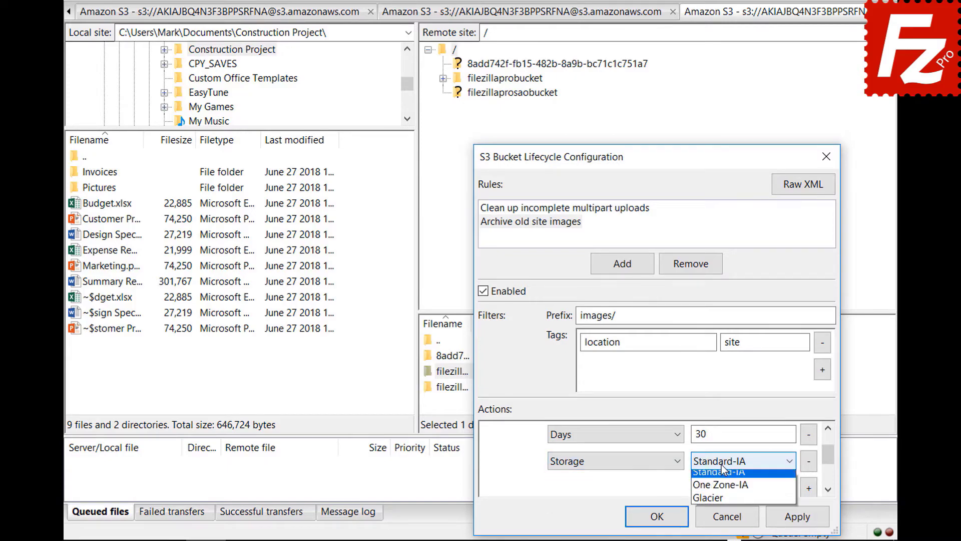
click(722, 502)
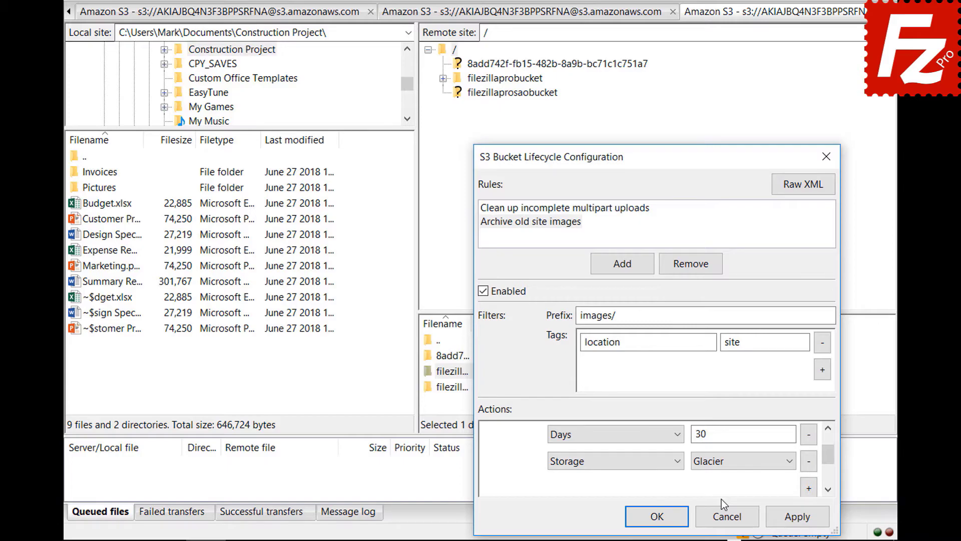
click(645, 517)
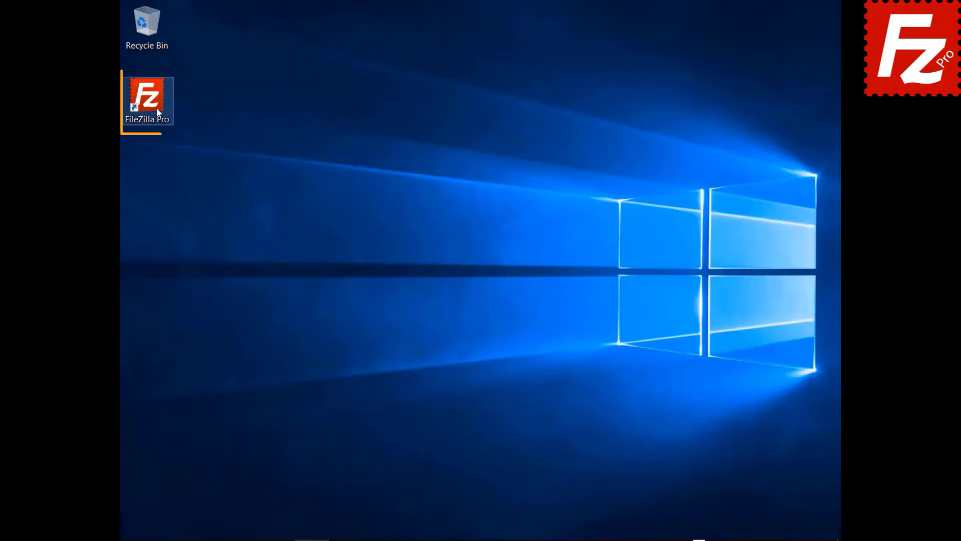
Launch FileZilla Pro and add a new site named 'Azure File Connection' in Site Manager
double_click(155, 107)
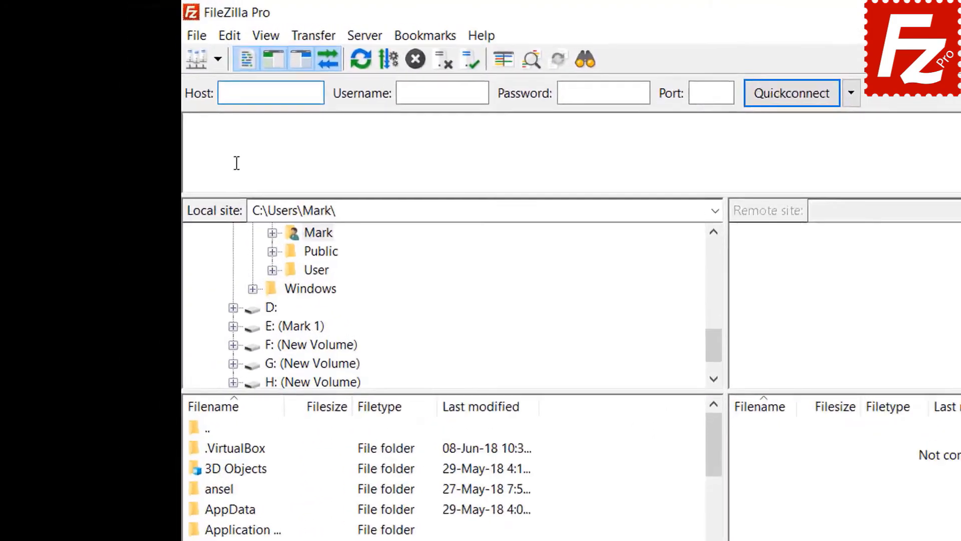
click(224, 44)
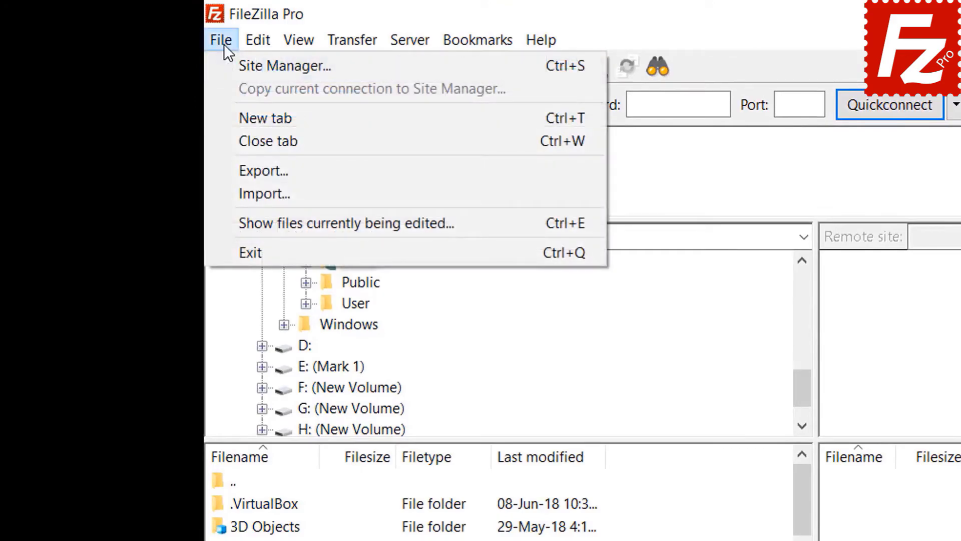
click(241, 66)
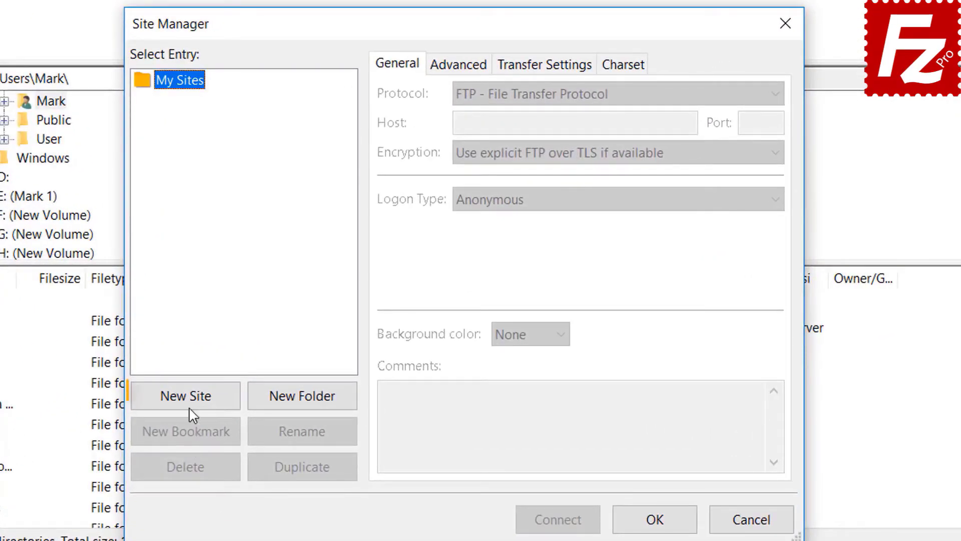
click(192, 400)
text(A)
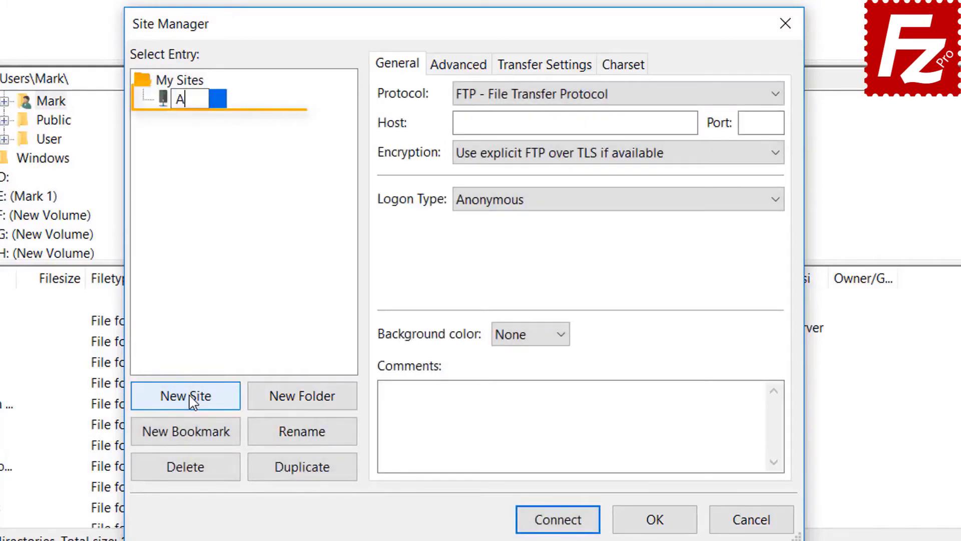
text(zure F)
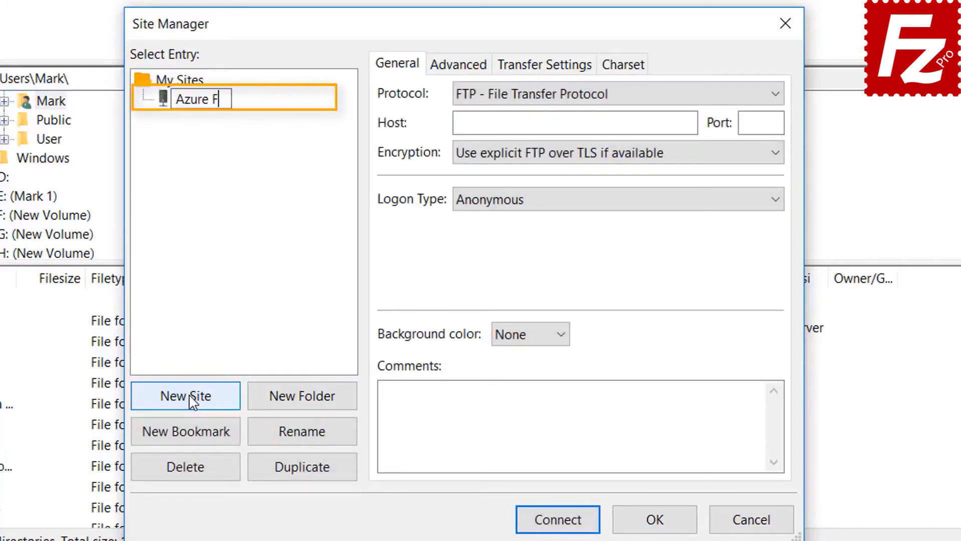
text(ile C)
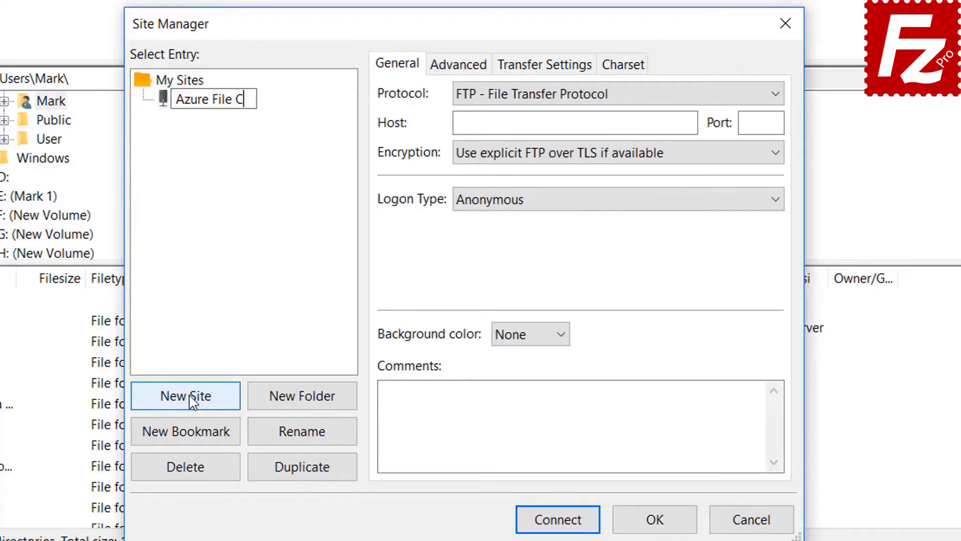
text(onnection)
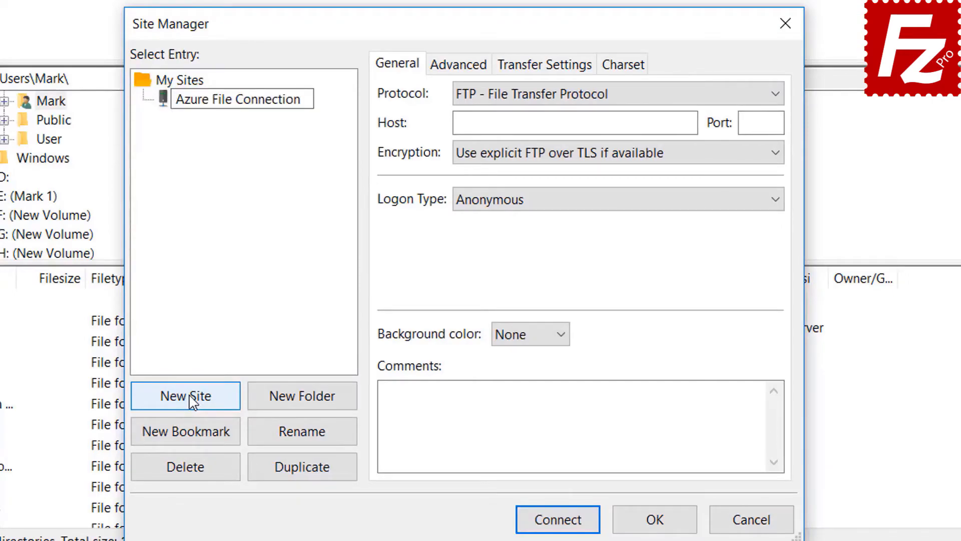
key(Return)
Set the protocol to Microsoft Azure File Storage Service, enter the storage account and pasted access key, and connect
click(613, 97)
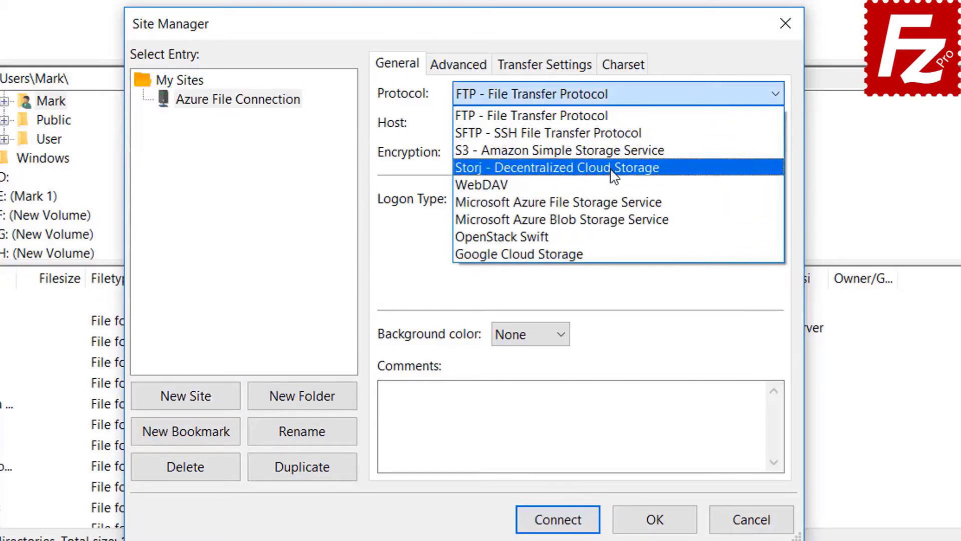
click(613, 202)
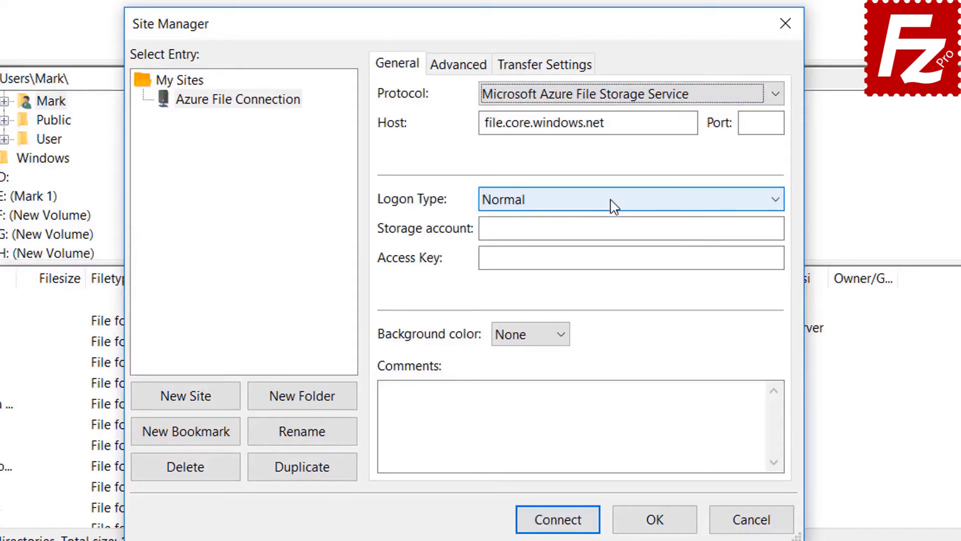
click(589, 101)
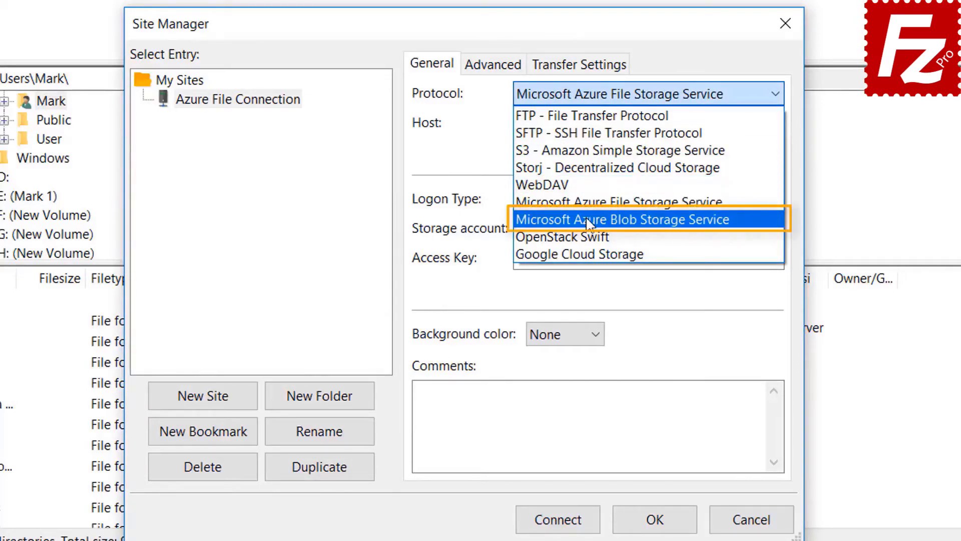
click(612, 203)
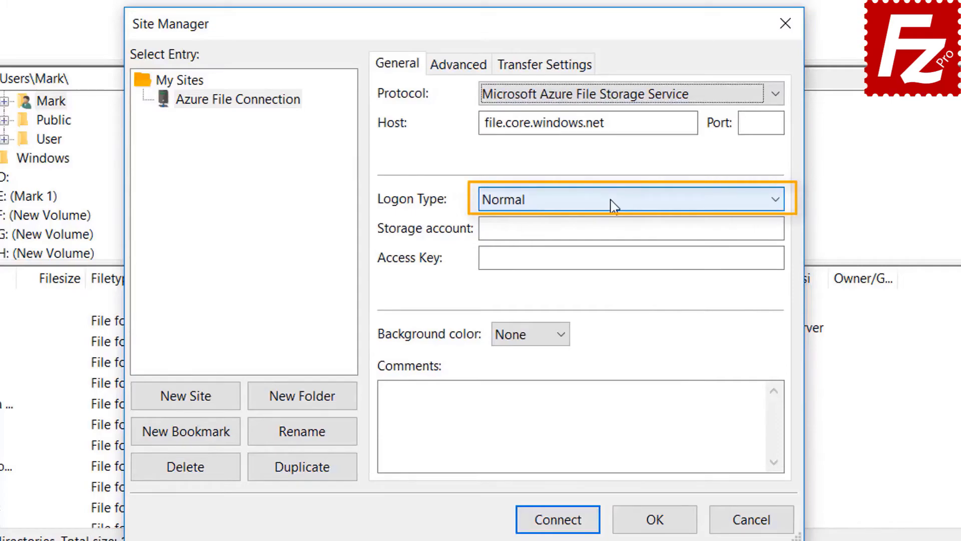
click(600, 228)
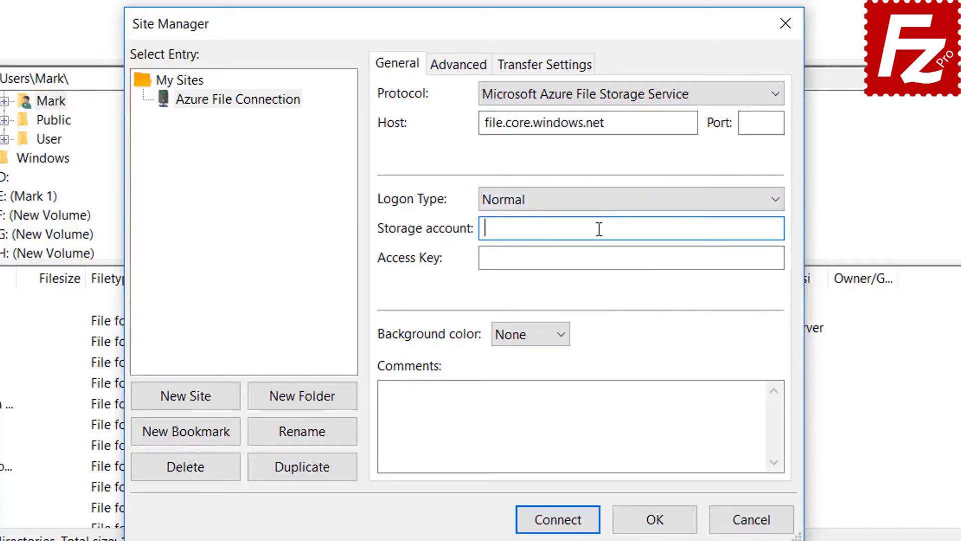
click(528, 264)
key(ctrl+v)
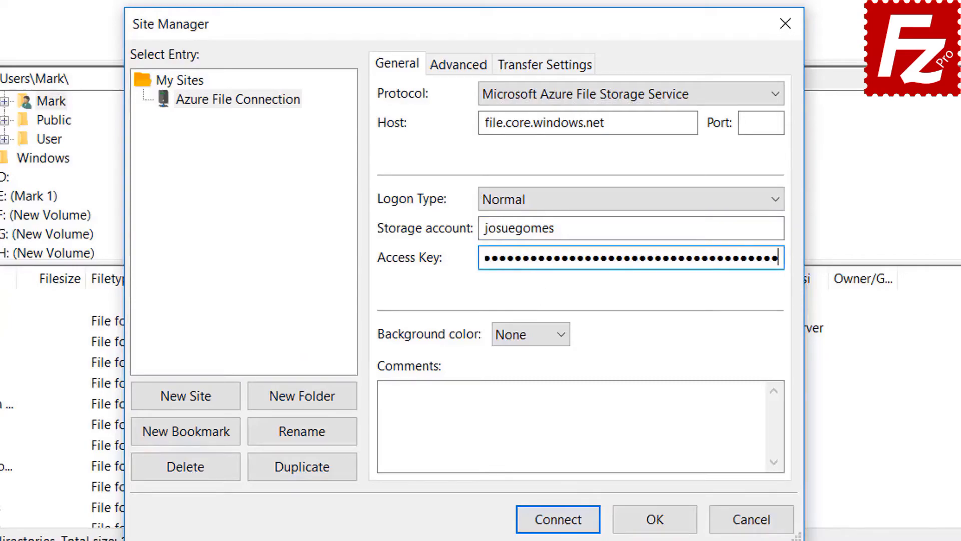
click(560, 526)
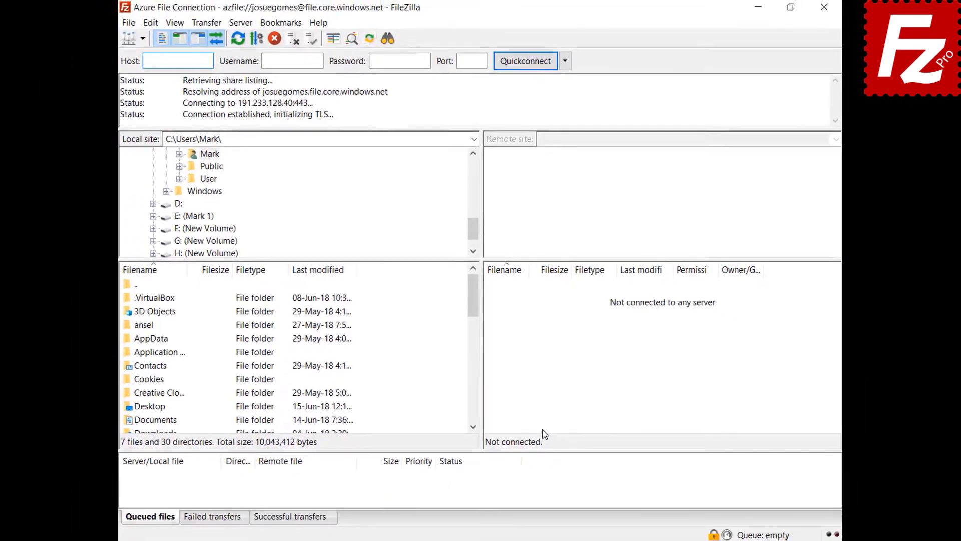
Always trust the Azure server's certificate and accept it, then relaunch FileZilla Pro
click(470, 447)
click(571, 481)
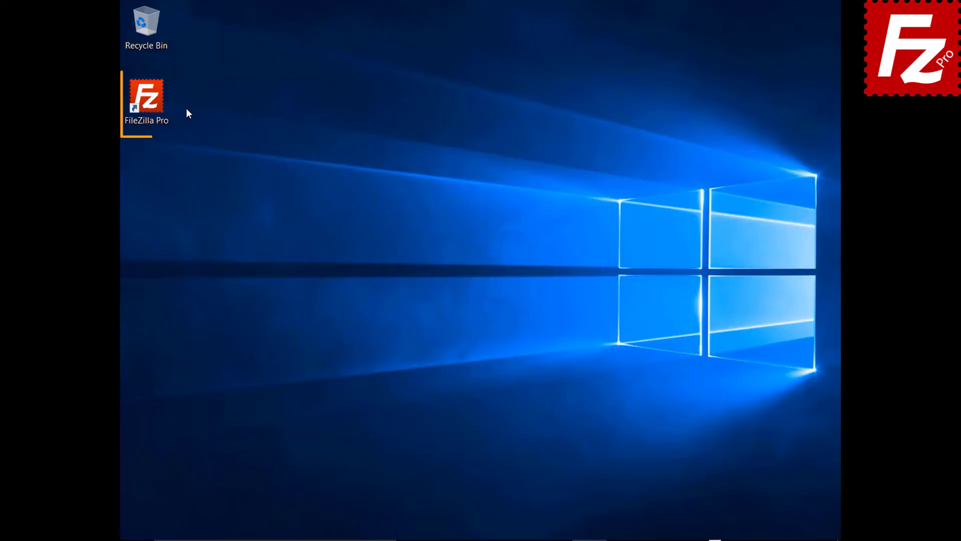
click(153, 103)
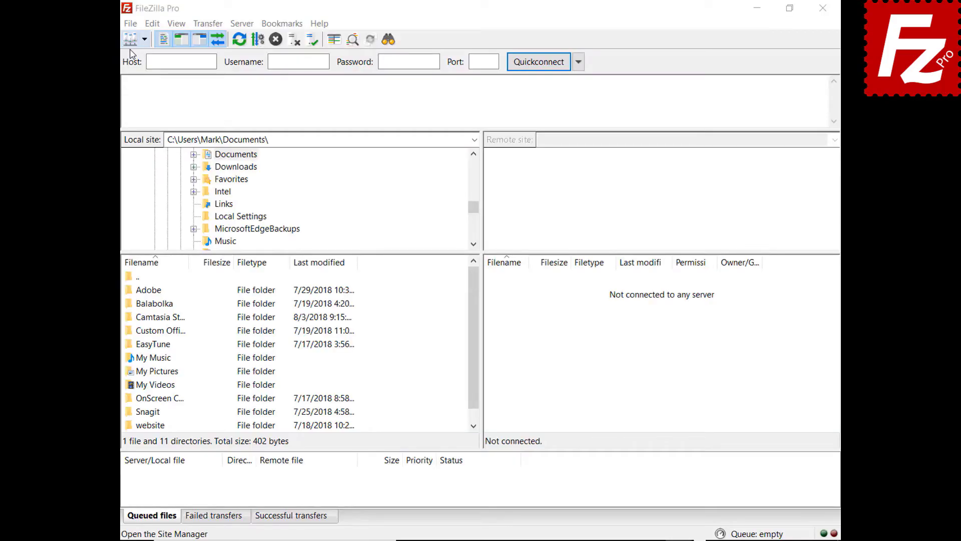
Add a new site named 'Google Drive' in Site Manager
click(130, 23)
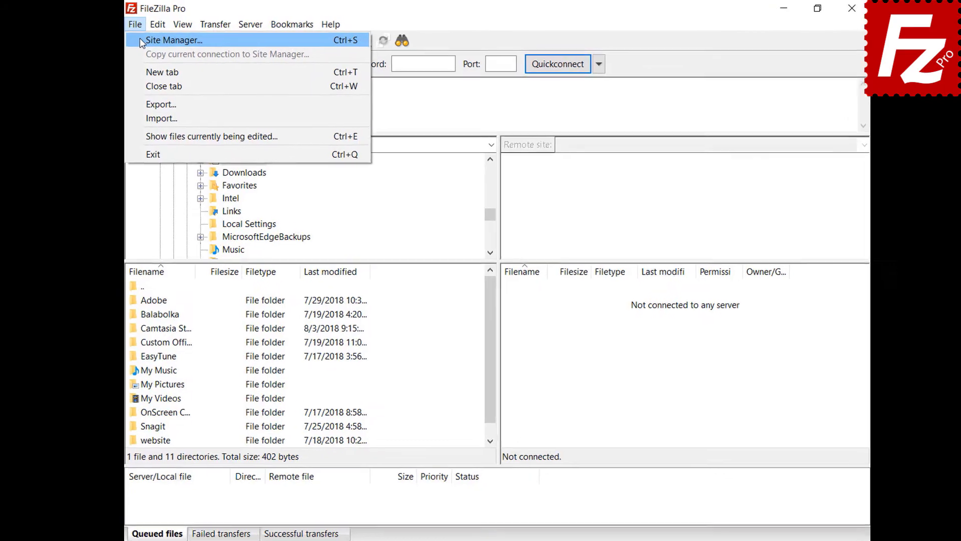
click(147, 41)
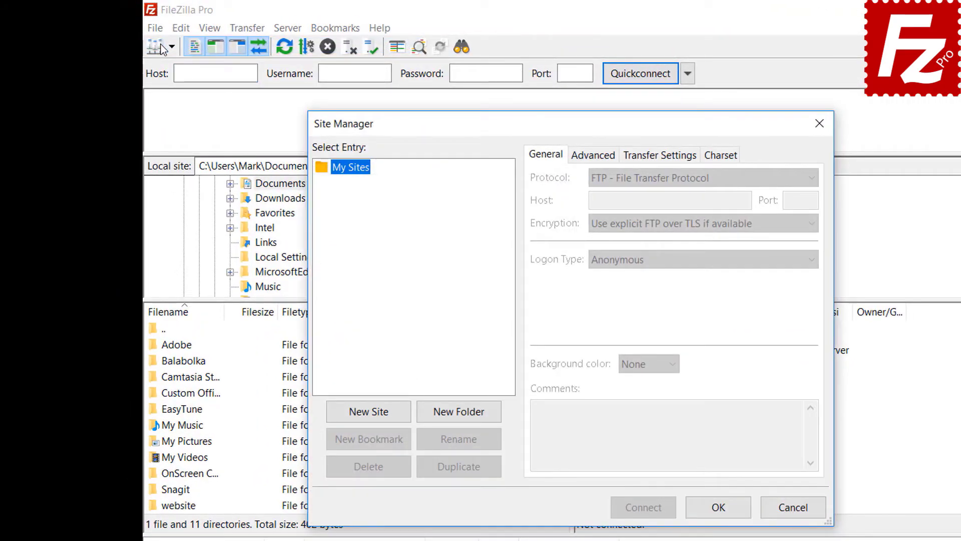
click(369, 415)
text(Google Drive)
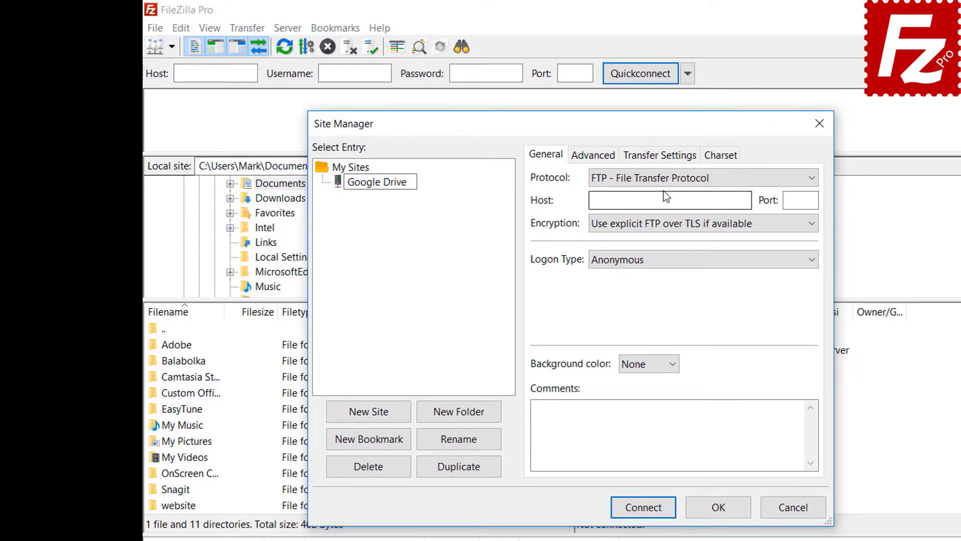
Set the protocol to Google Drive, enter the account's e-mail as user, connect, and pick the existing account
click(663, 184)
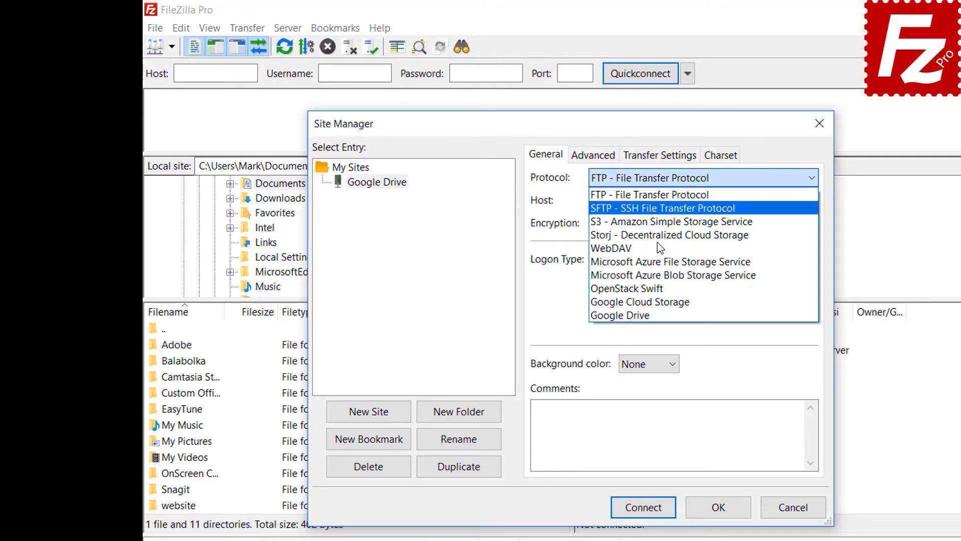
click(661, 314)
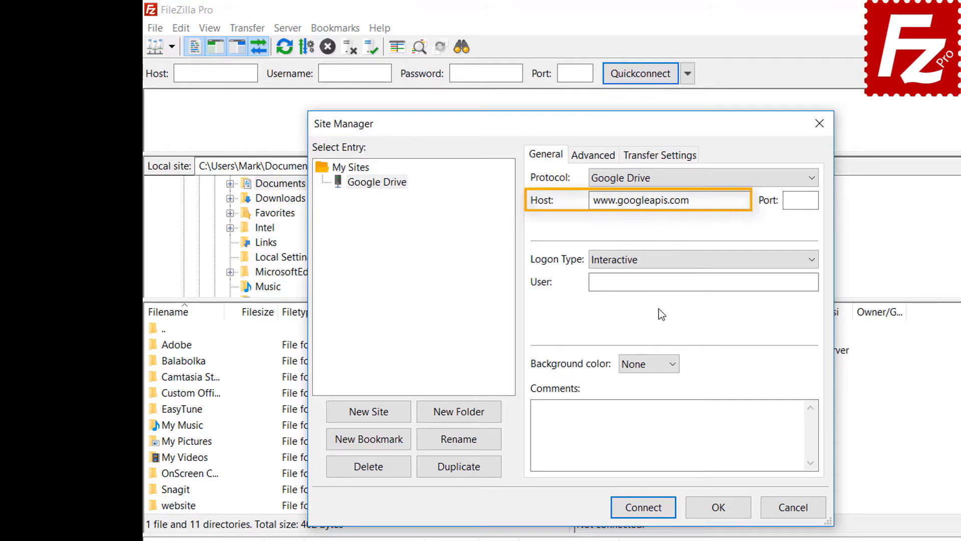
click(767, 281)
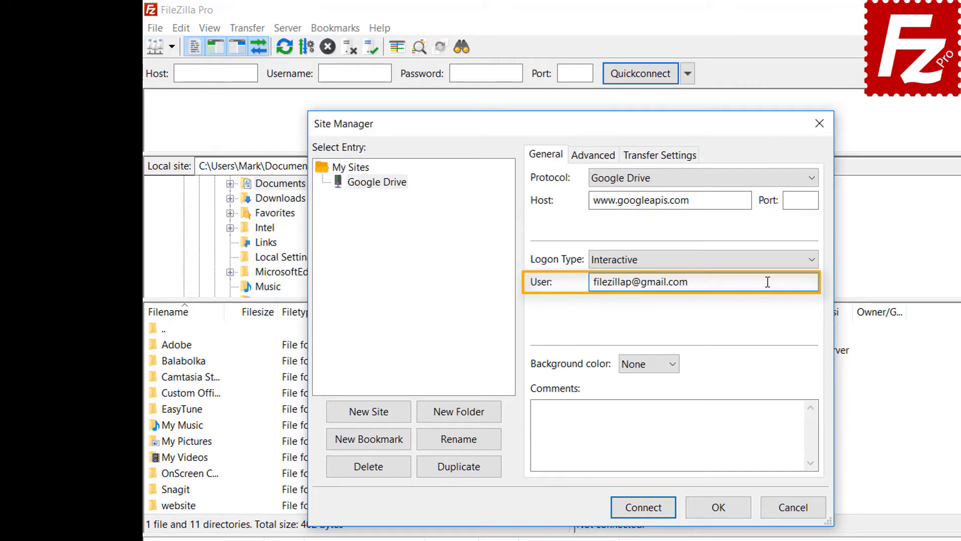
click(649, 511)
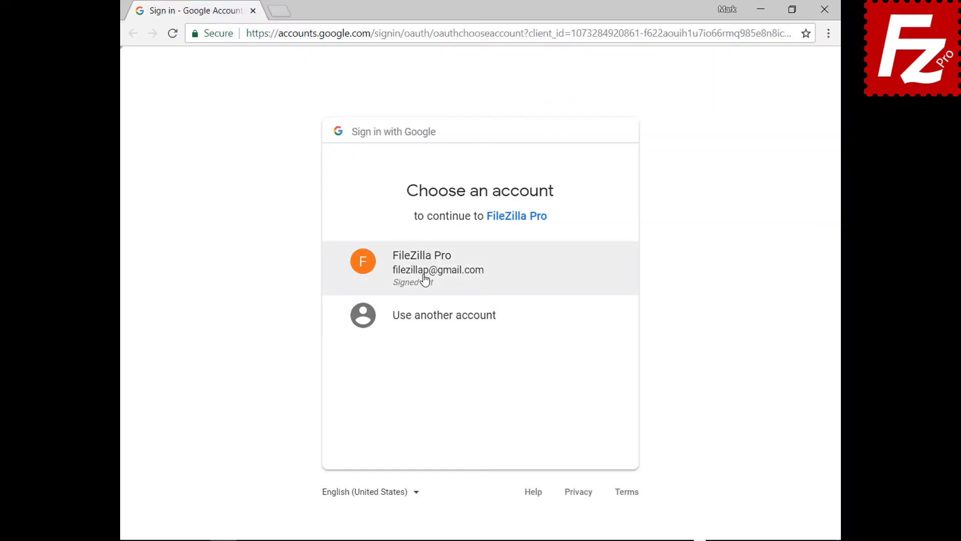
click(424, 279)
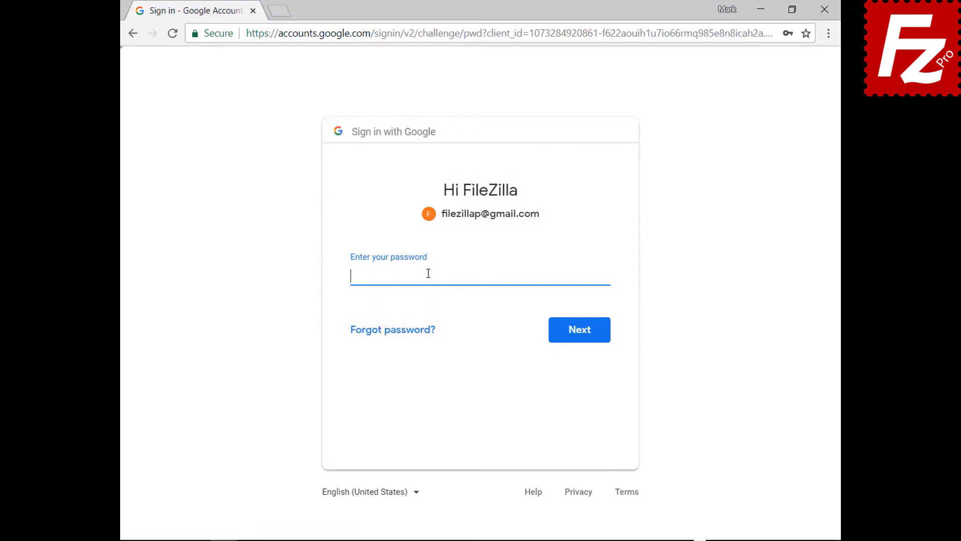
Sign in with the Google account password, allow FileZilla Pro access to Google Drive, and close Chrome
text(••••••••••)
click(582, 341)
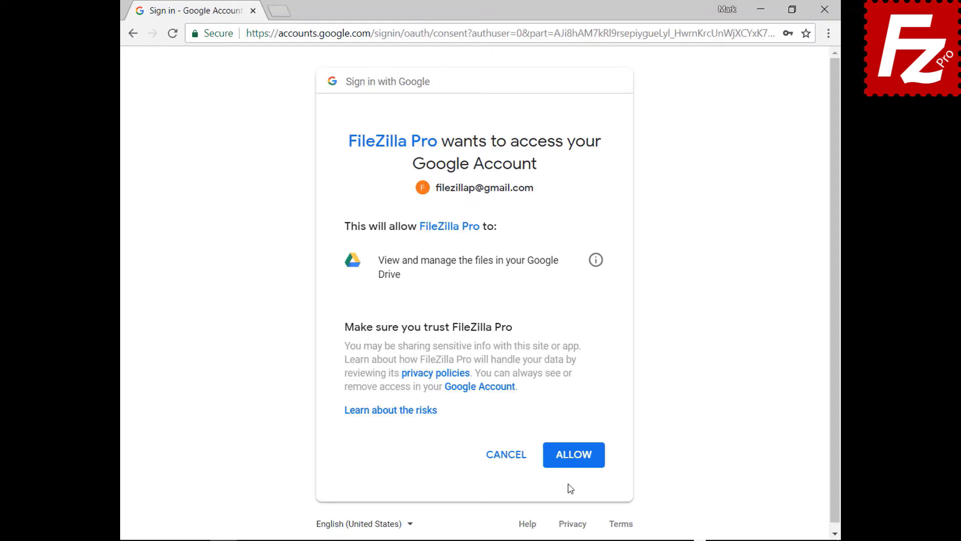
click(575, 454)
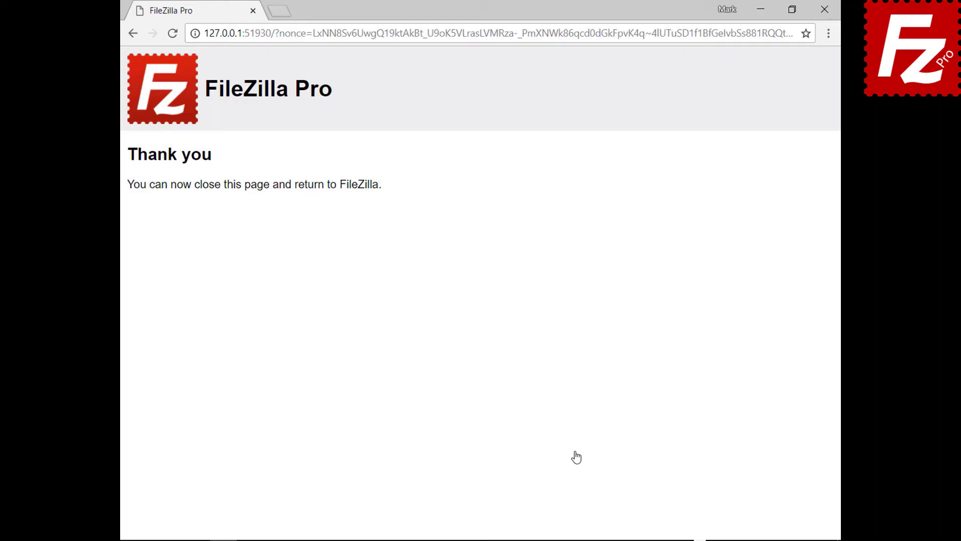
click(825, 9)
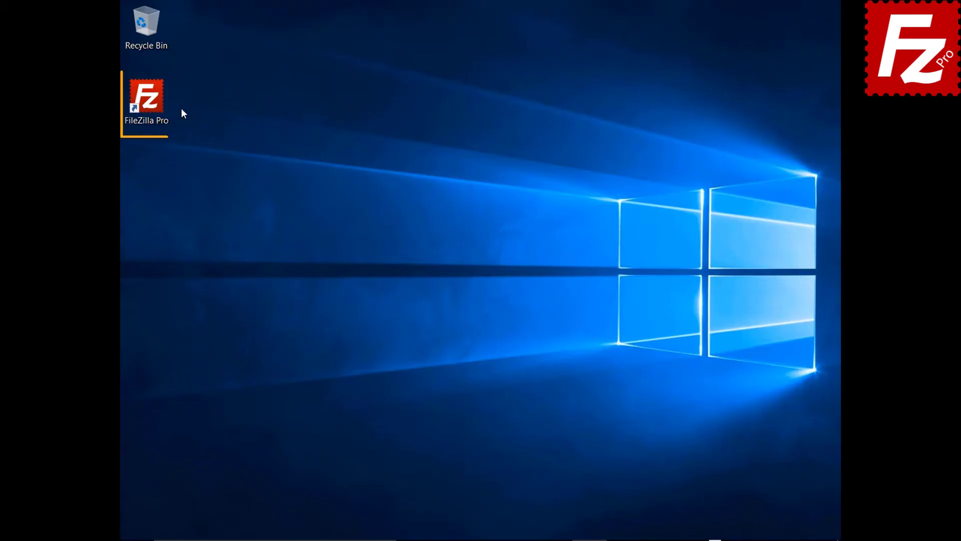
Relaunch FileZilla Pro and connect to the saved Google Drive site
double_click(152, 104)
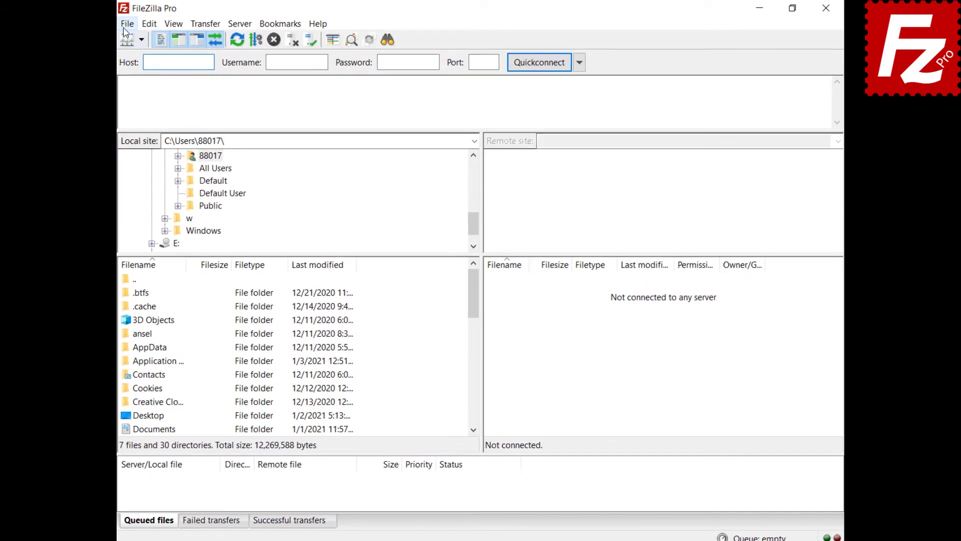
click(129, 24)
click(68, 44)
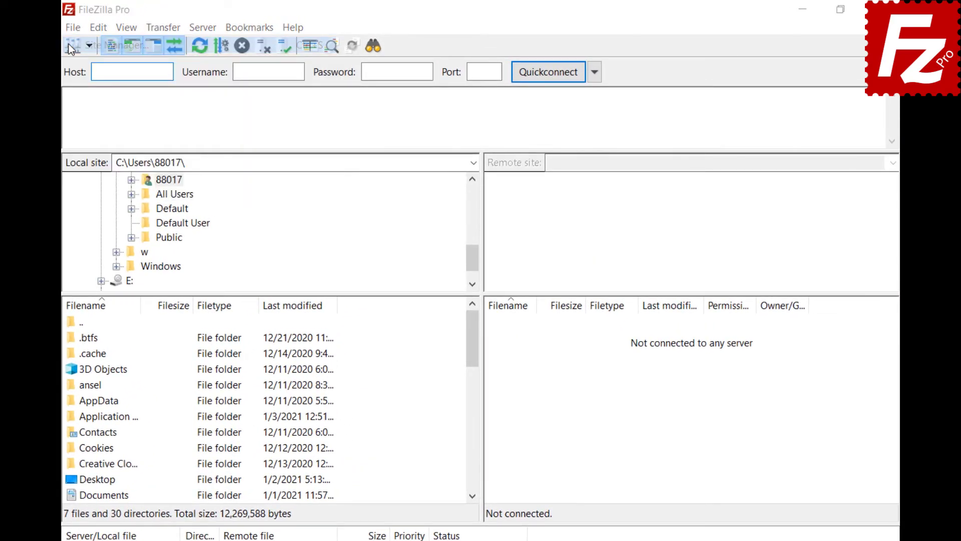
click(666, 493)
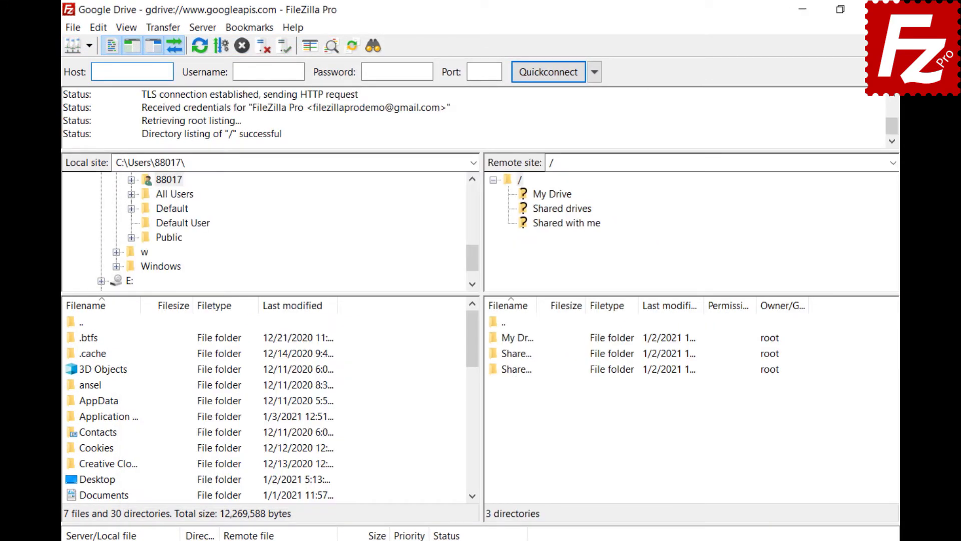
Open My Drive > Construction Project and bring up the Share settings for Audio.ogg
click(551, 194)
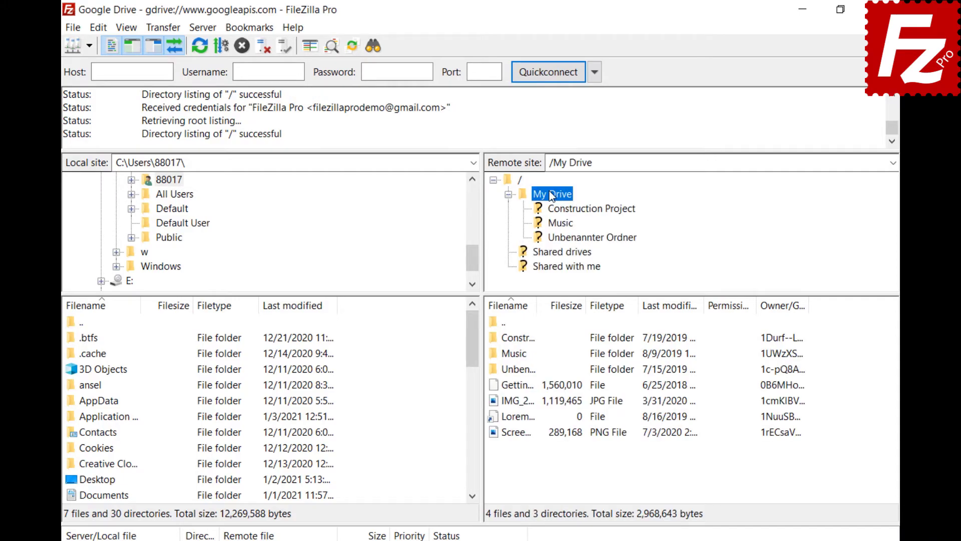
click(561, 209)
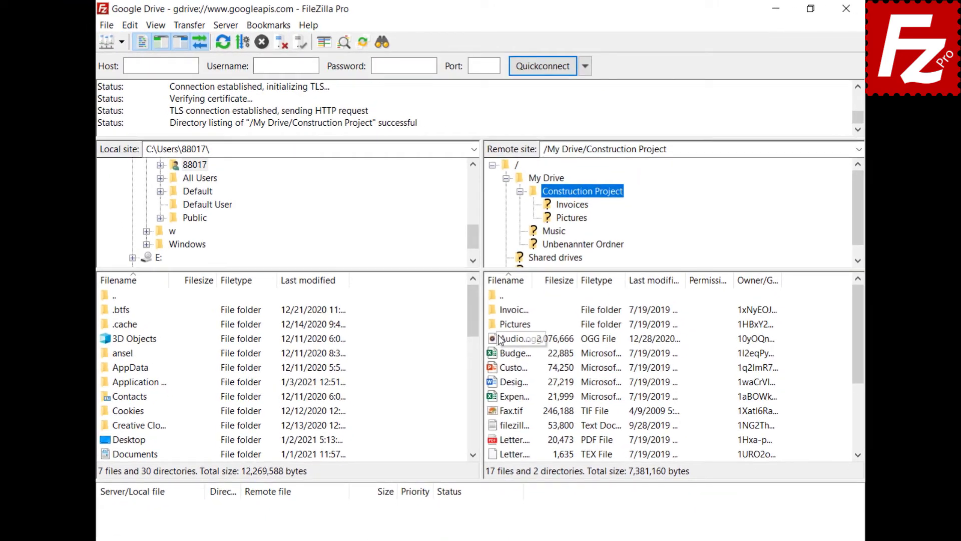
right_click(501, 370)
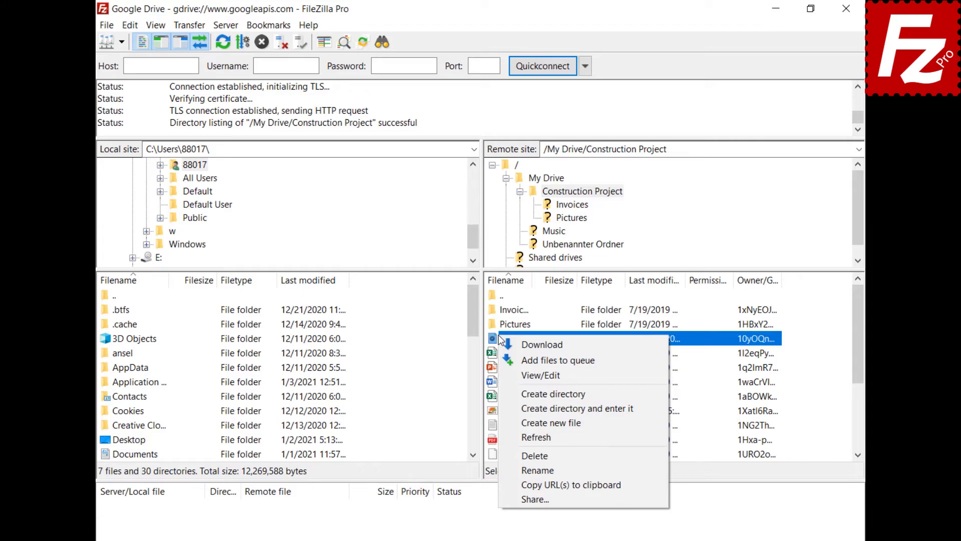
click(535, 499)
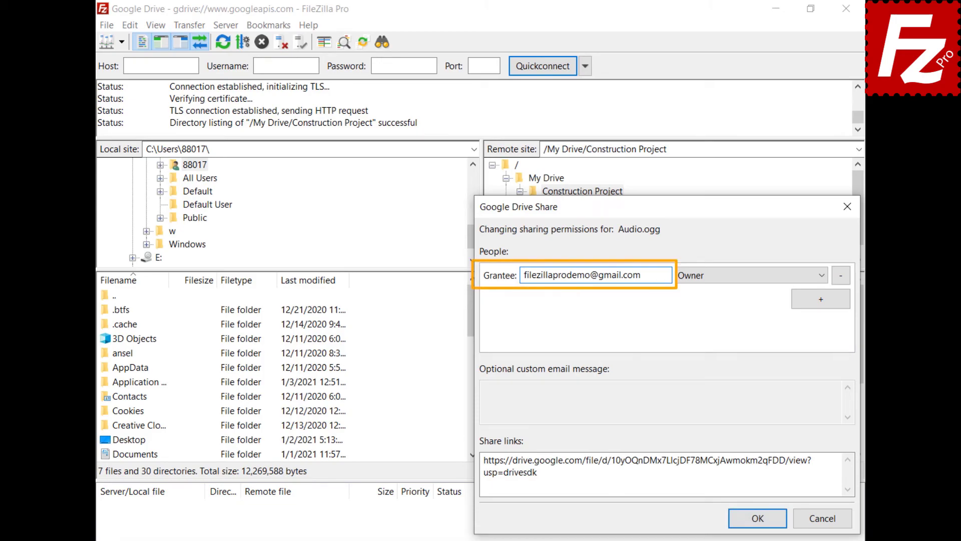
Add a Google group grantee with Can Comment permission and type the message 'Shared with FileZilla Pro'
click(821, 299)
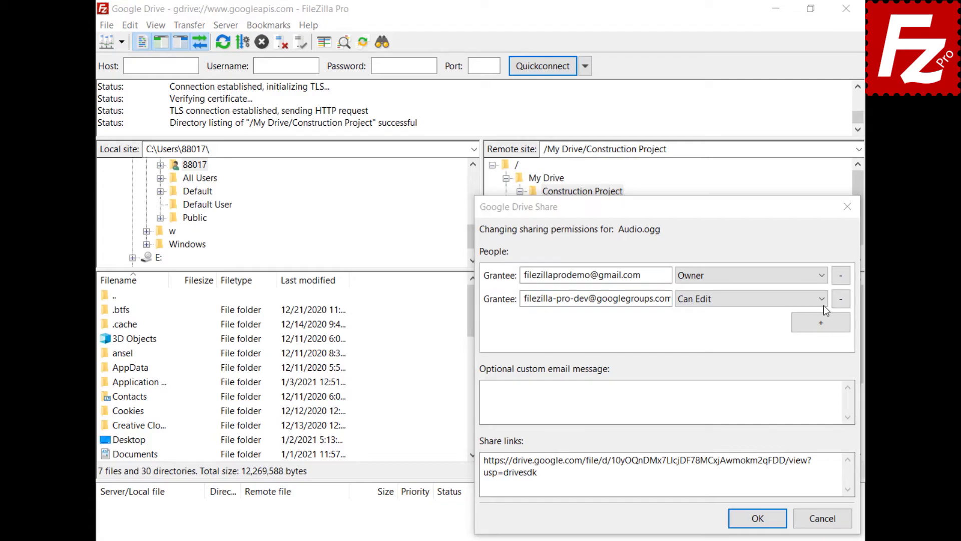
click(823, 299)
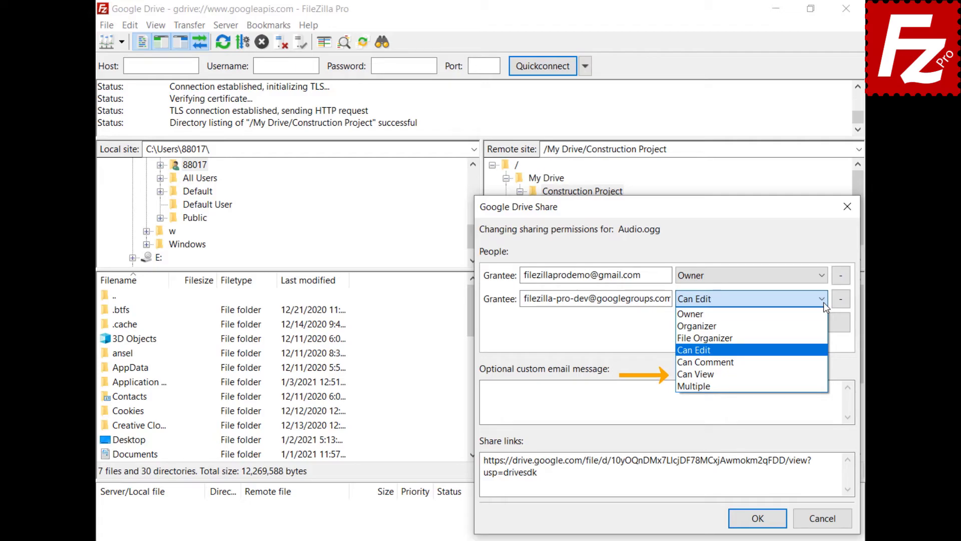
click(819, 363)
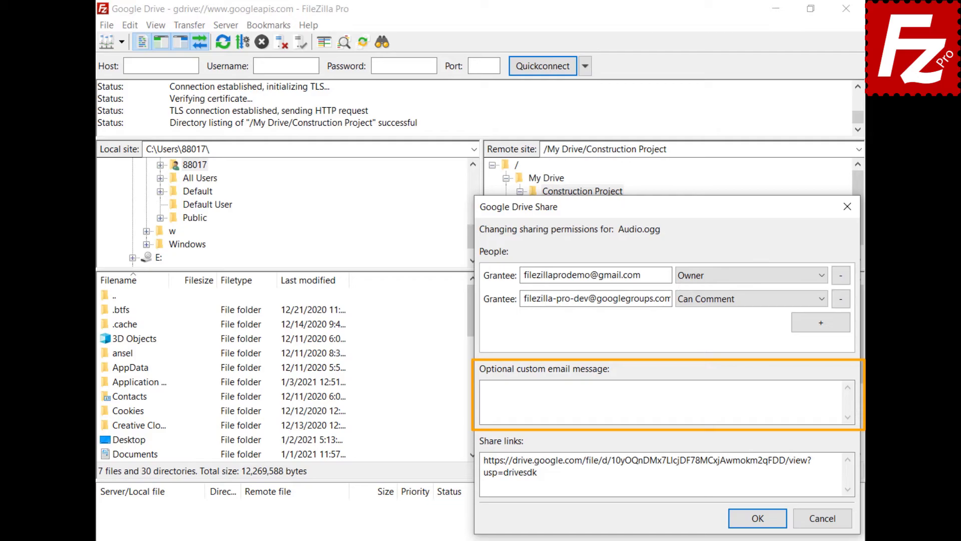
click(661, 402)
text(Shared with File)
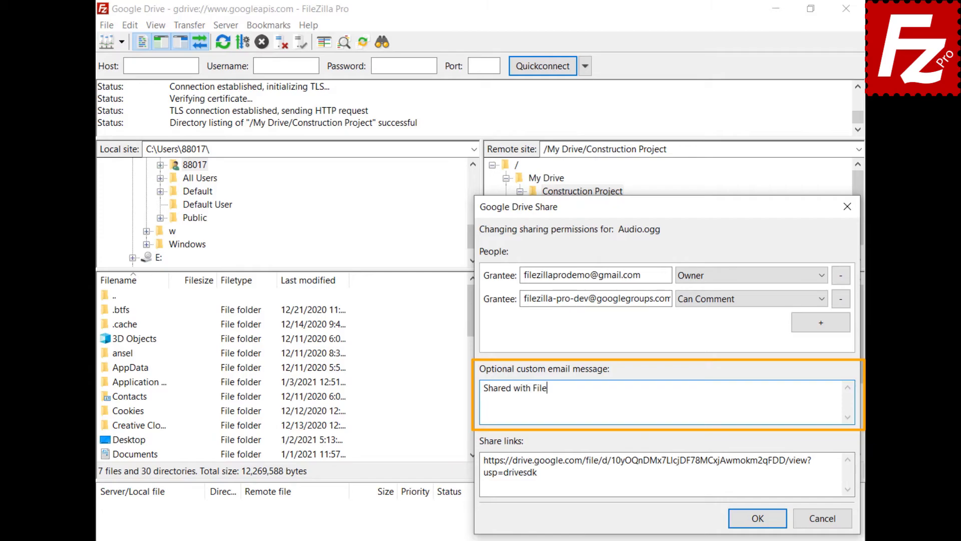
text(Zilla Pro)
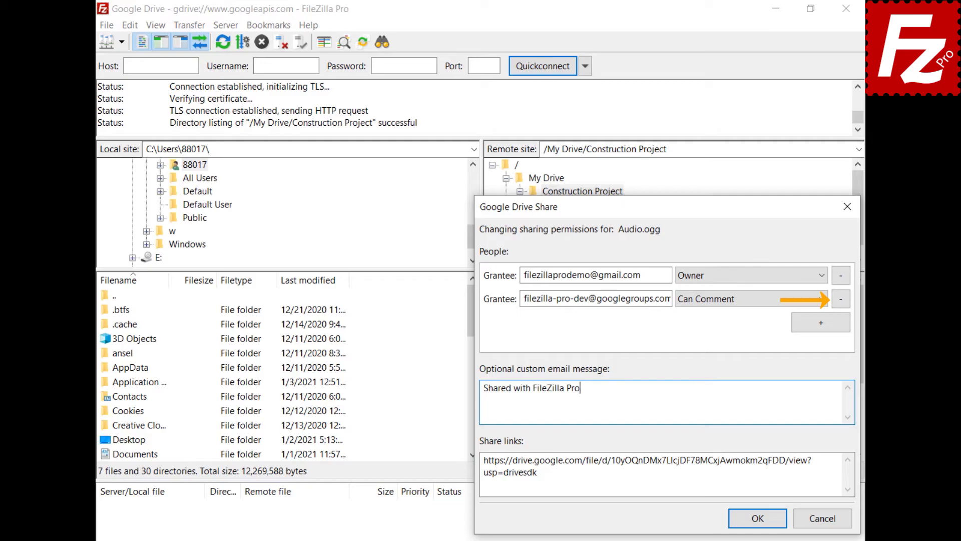
Confirm sharing Audio.ogg and close the Share dialog with OK
click(758, 518)
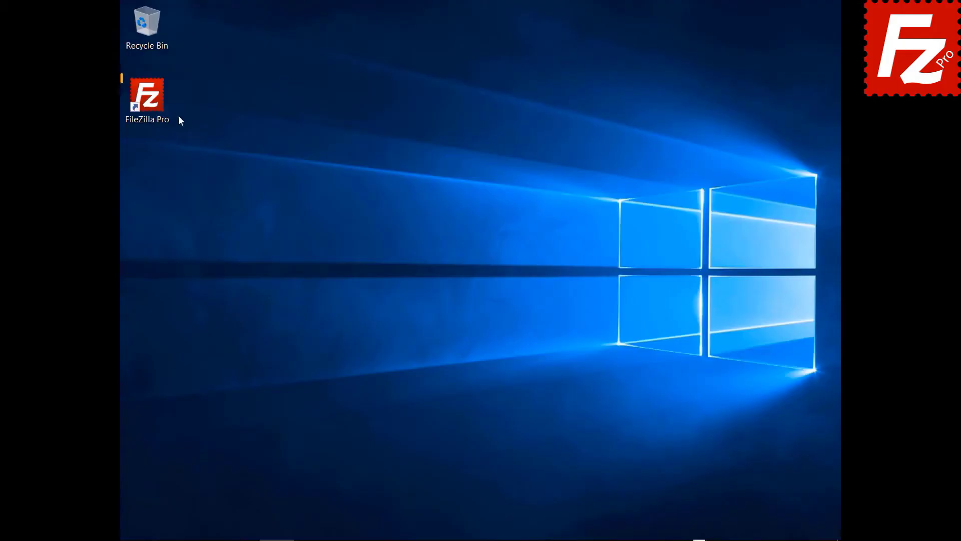
Launch FileZilla Pro and add a new site named 'Google Cloud Connection' in Site Manager
double_click(153, 110)
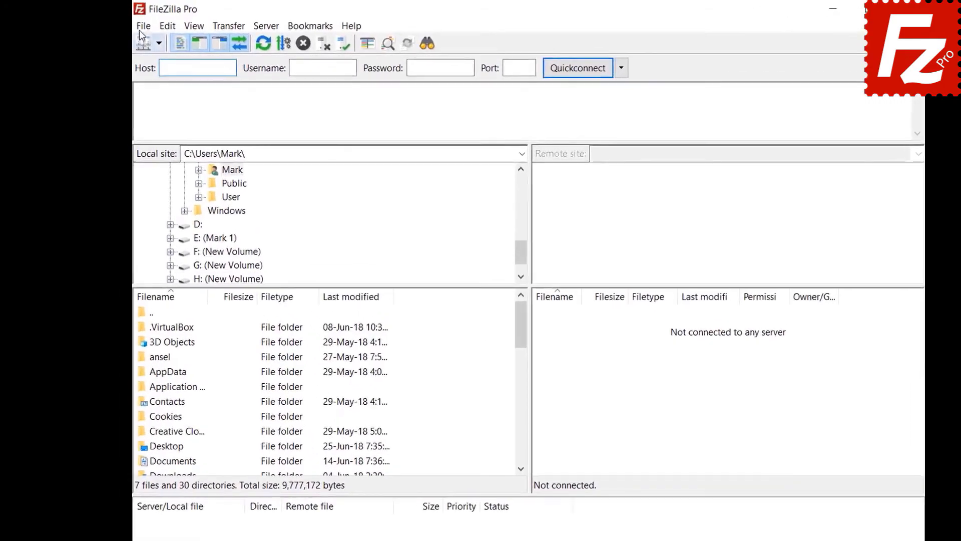
click(130, 23)
click(141, 40)
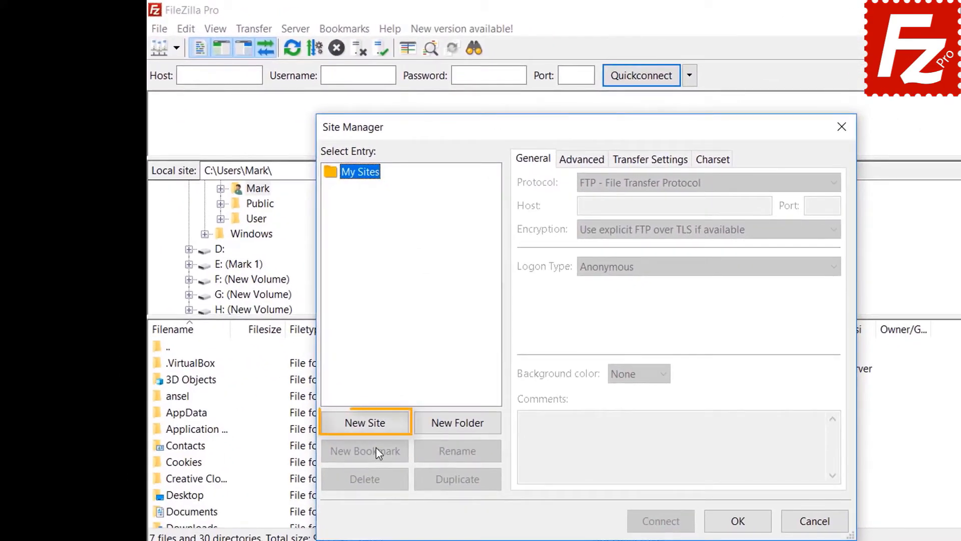
click(373, 423)
text(Google Cloud Connection)
key(Return)
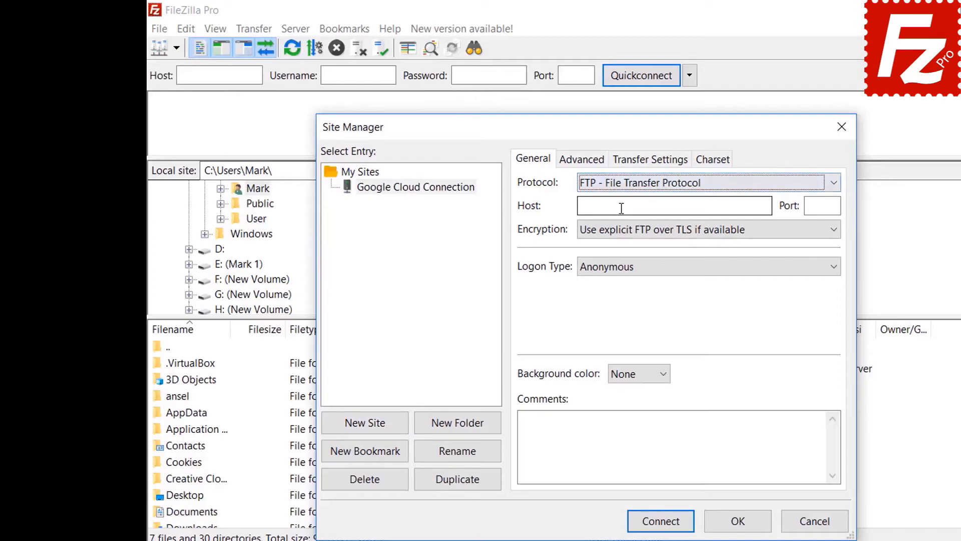
Set protocol to Google Cloud Storage, project ID 'filezilla-pro', enter the account e-mail, and connect
click(622, 186)
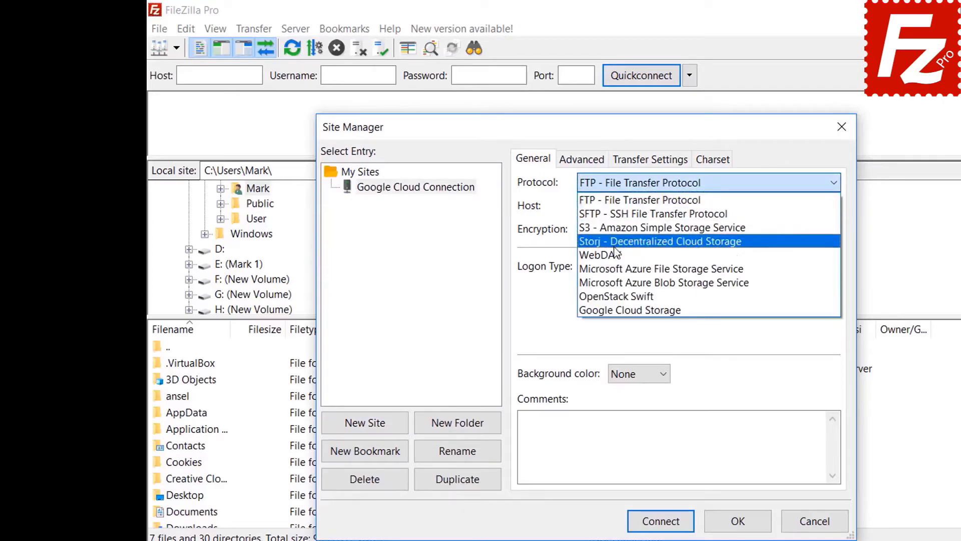
click(616, 310)
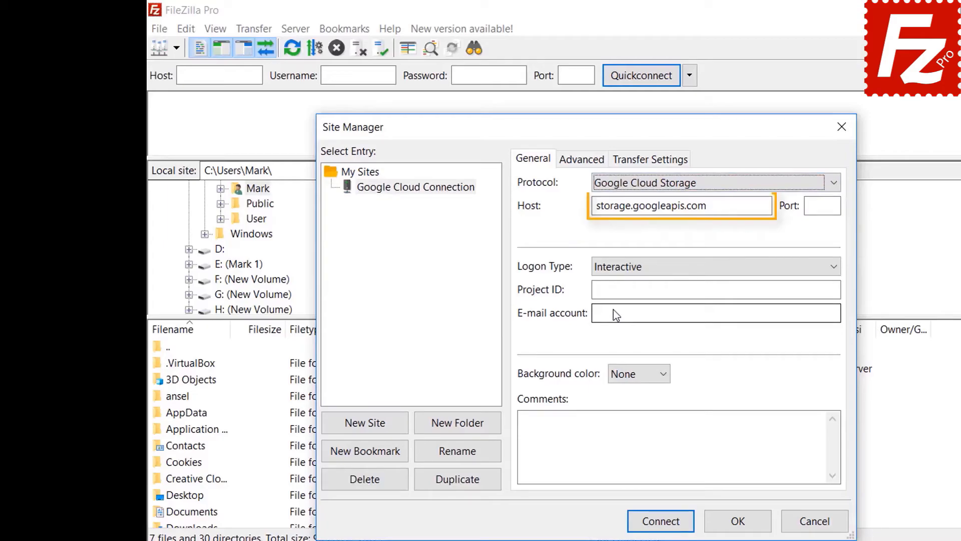
text(fil)
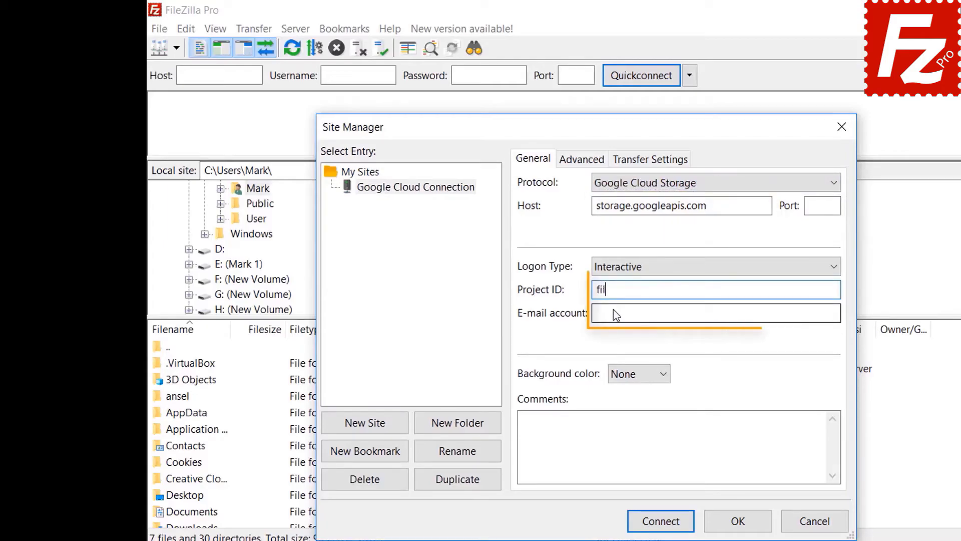
text(ezilla-pro)
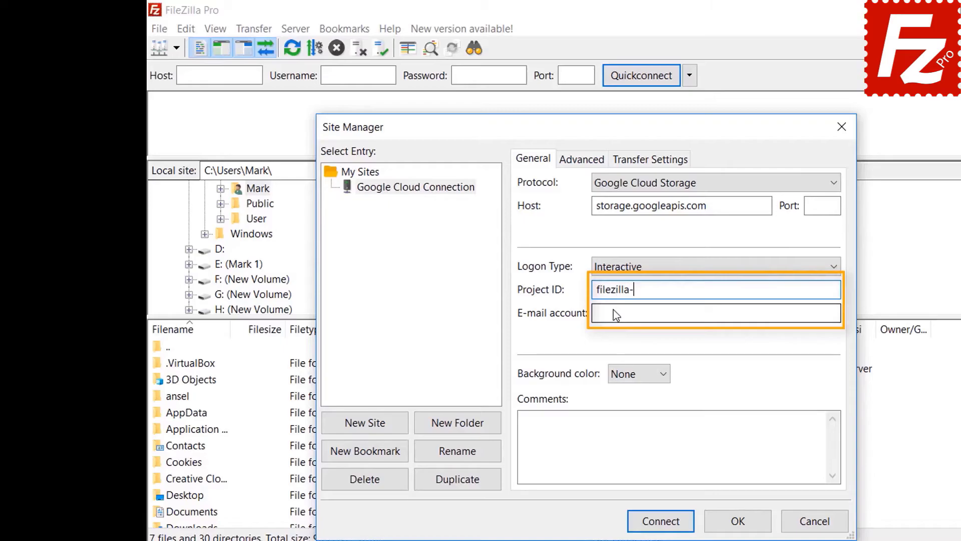
click(610, 314)
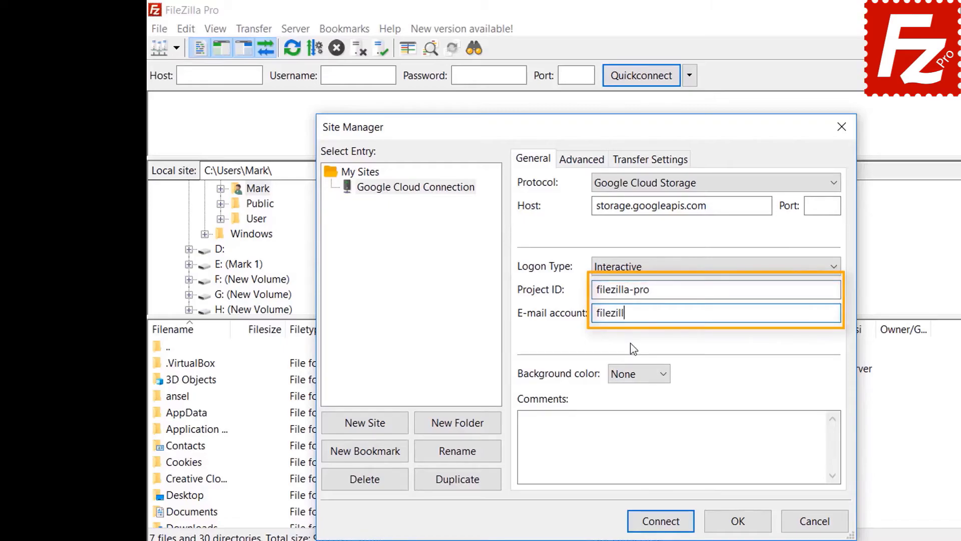
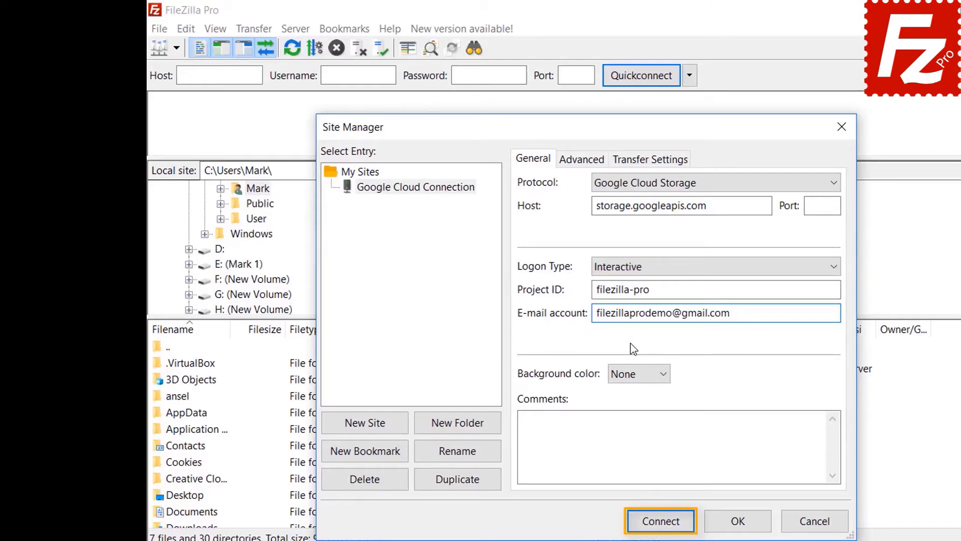
click(661, 521)
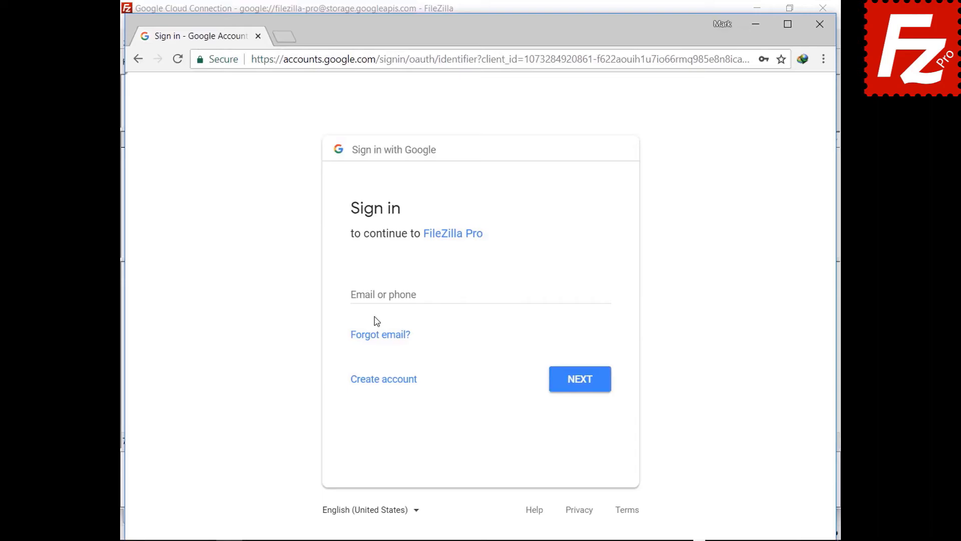
Sign in with the Google account e-mail and password, allow Cloud Storage access, and tick both certificate trust options
click(380, 294)
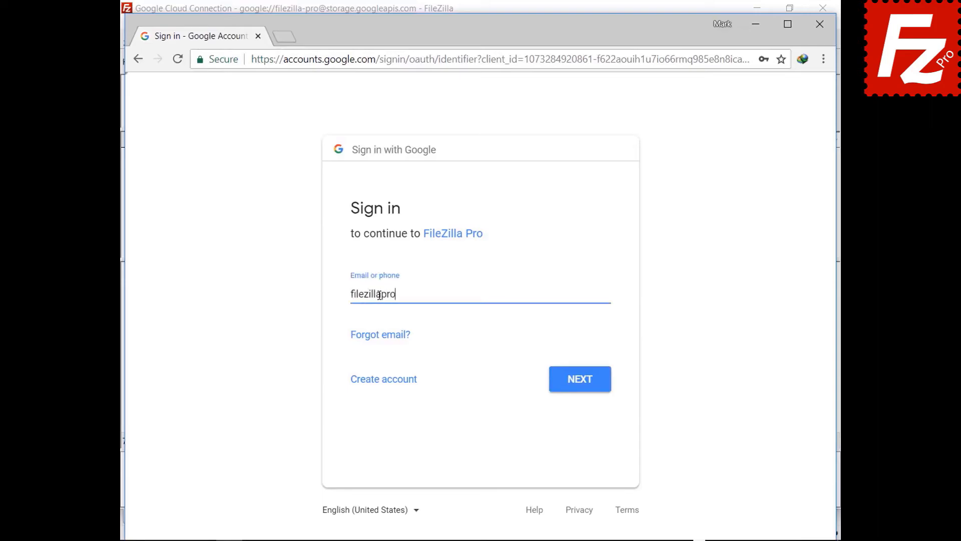
click(578, 384)
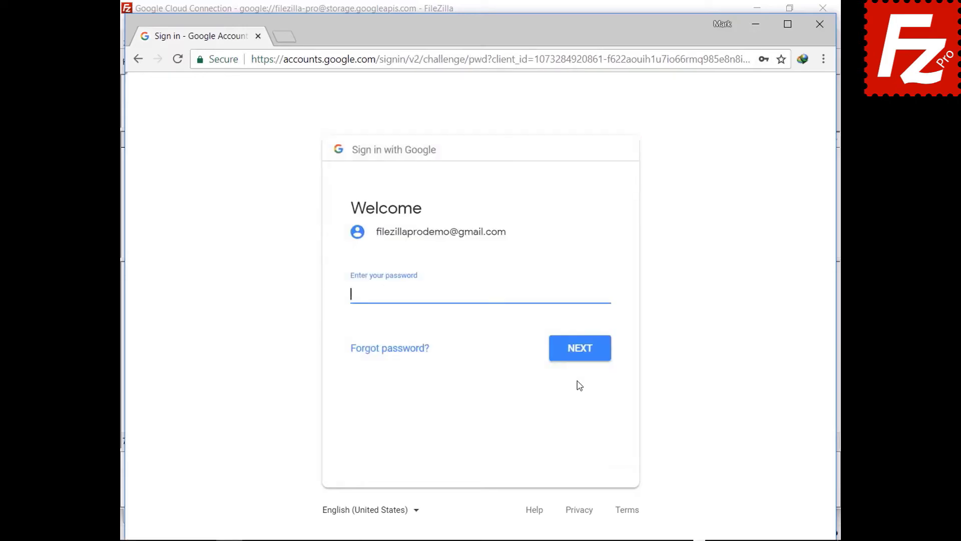
key(ctrl+v)
click(582, 357)
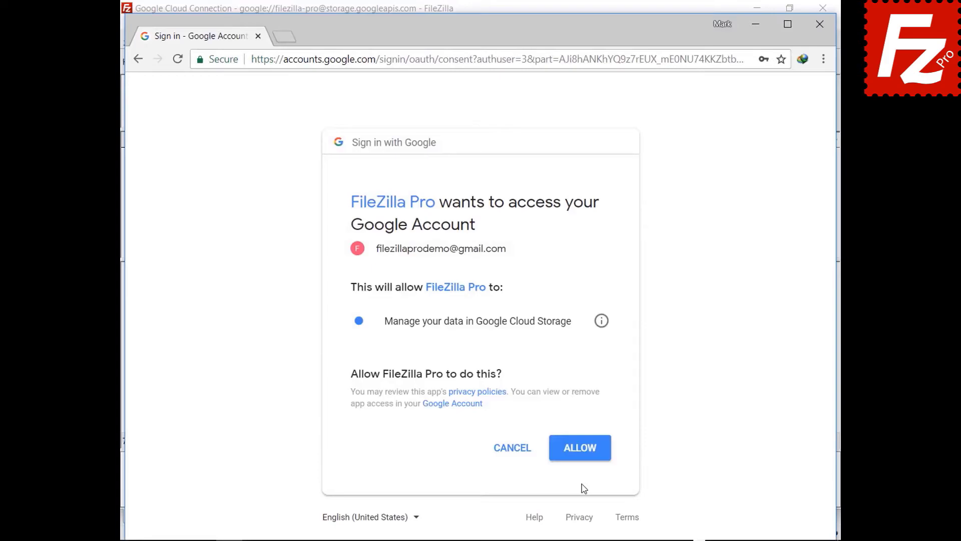
click(580, 457)
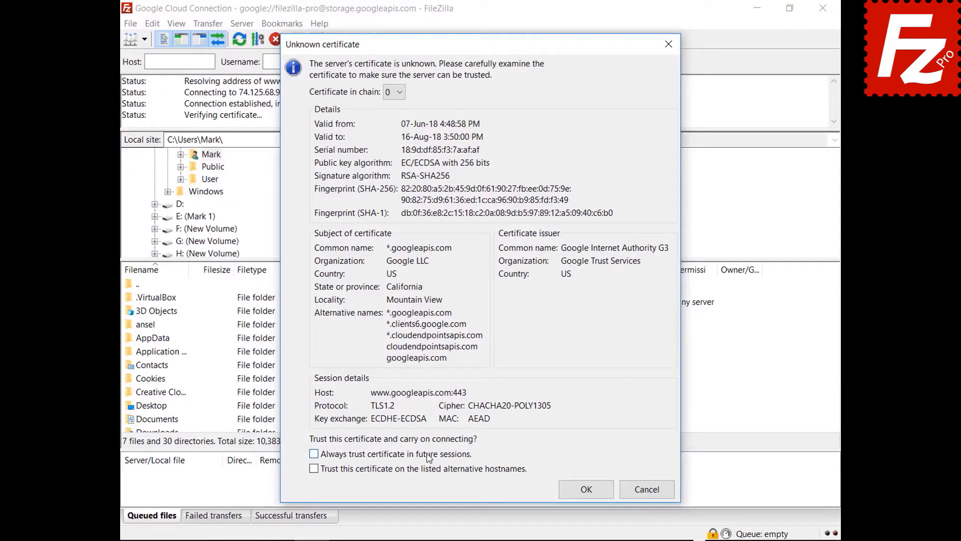
click(428, 453)
click(426, 470)
Accept the googleapis.com and storage.googleapis.com certificates to finish connecting
click(562, 496)
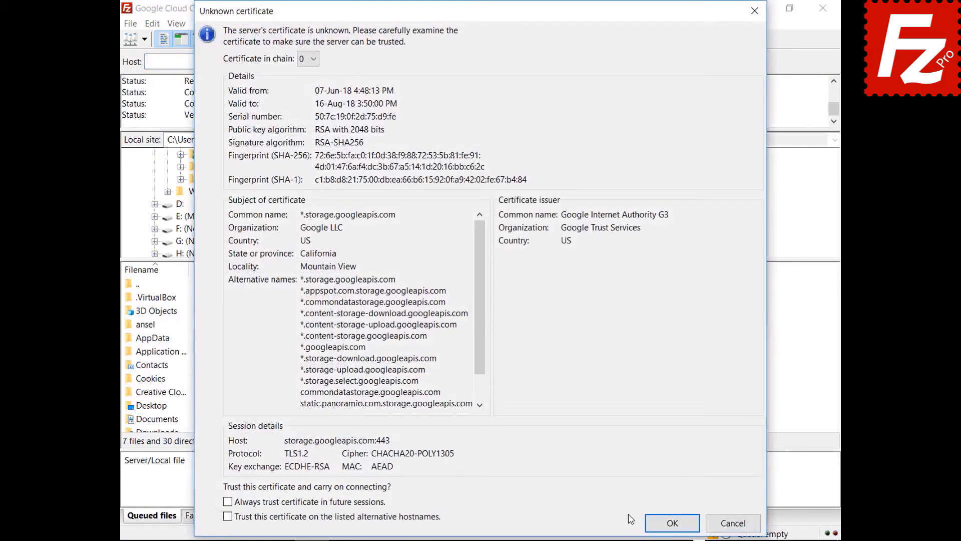
click(657, 524)
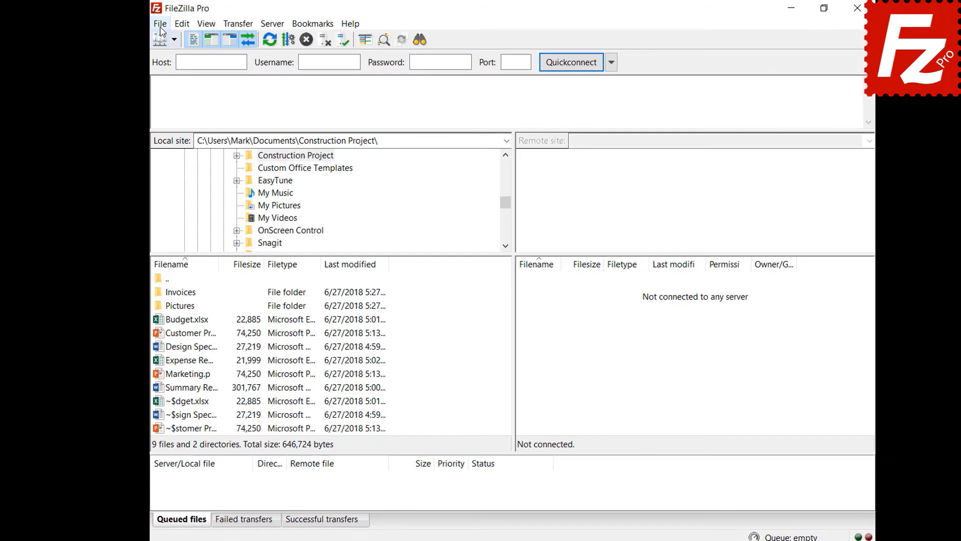
Add a Site Manager entry named 'Dropbox' using the Dropbox protocol and connect to it
click(153, 24)
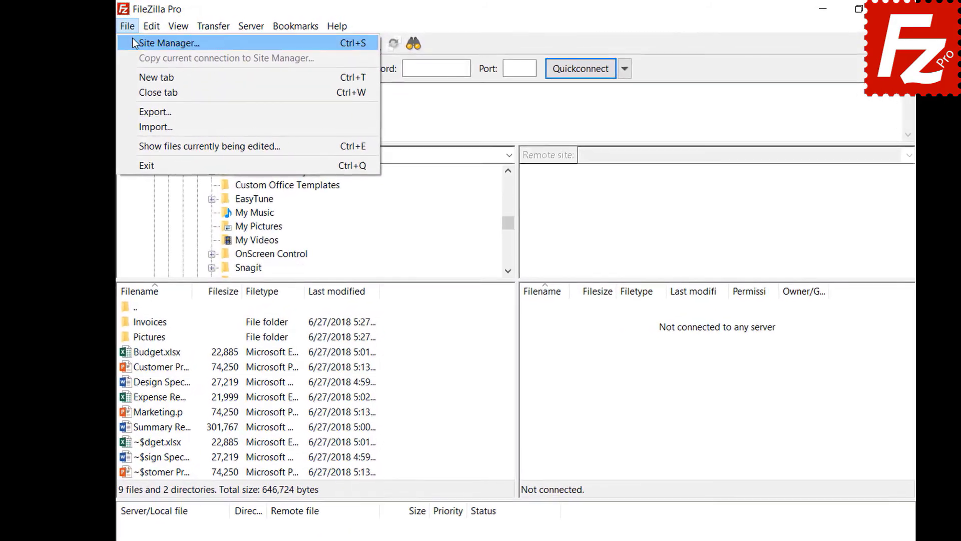
click(131, 41)
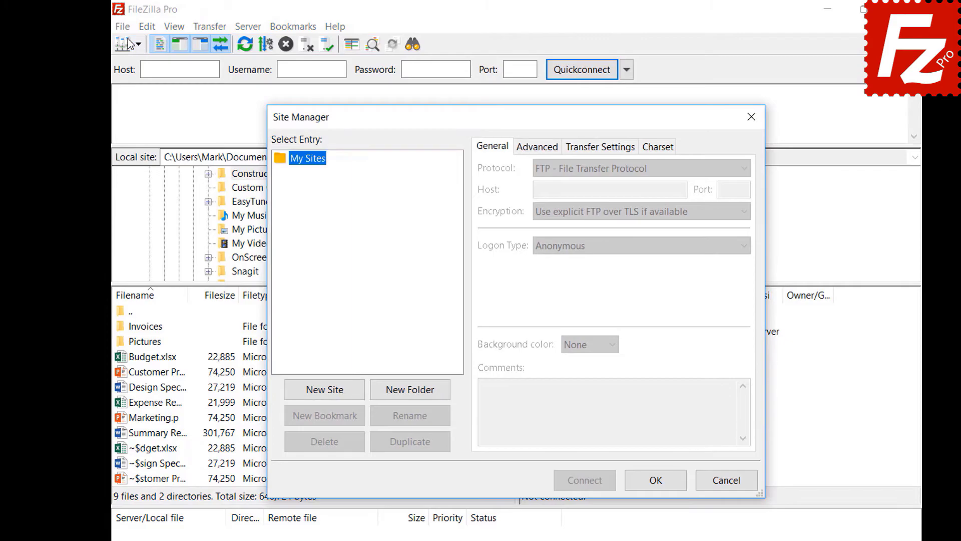
click(325, 390)
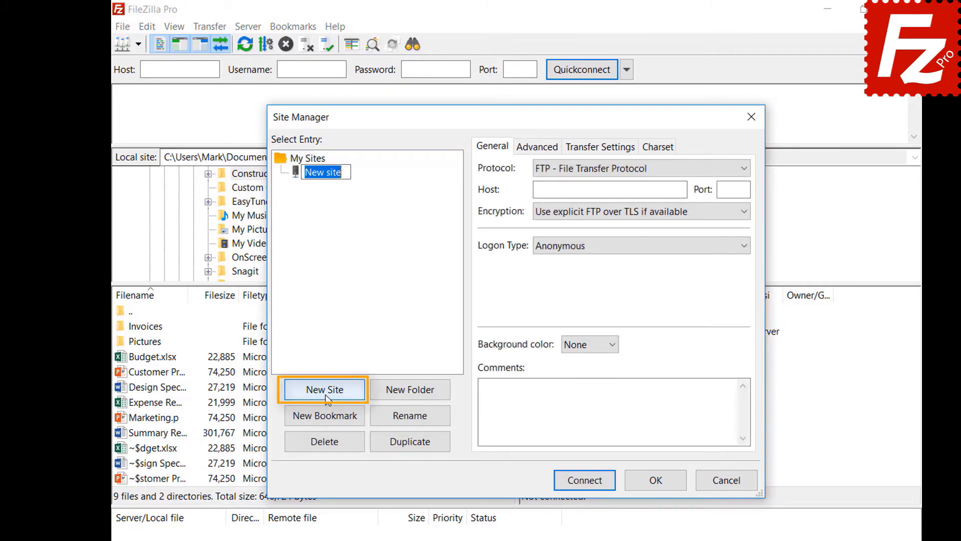
text(Dropbox)
click(702, 169)
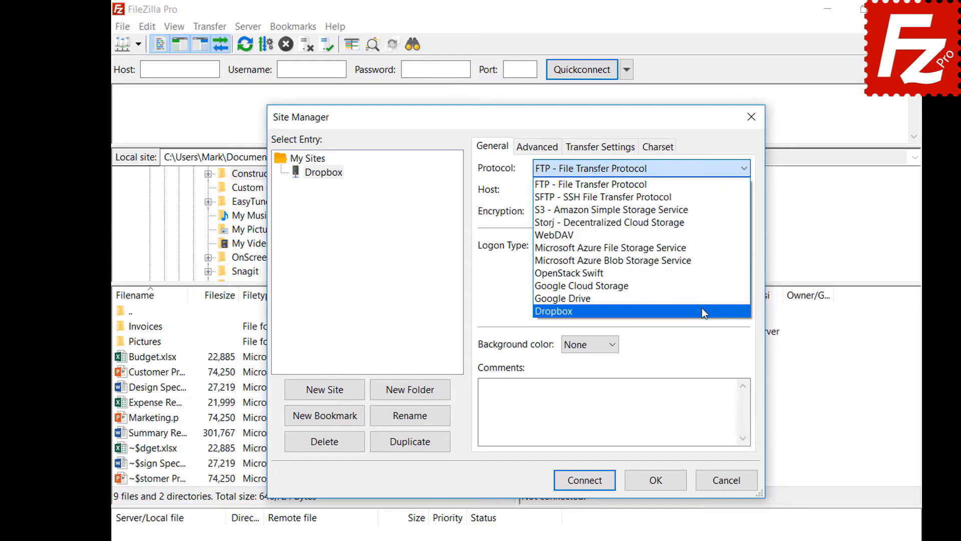
click(702, 312)
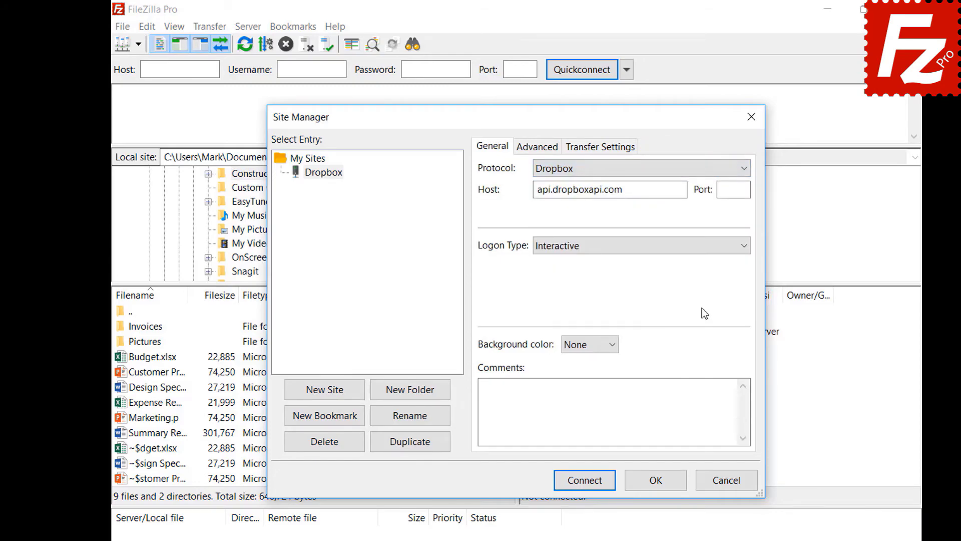
click(583, 483)
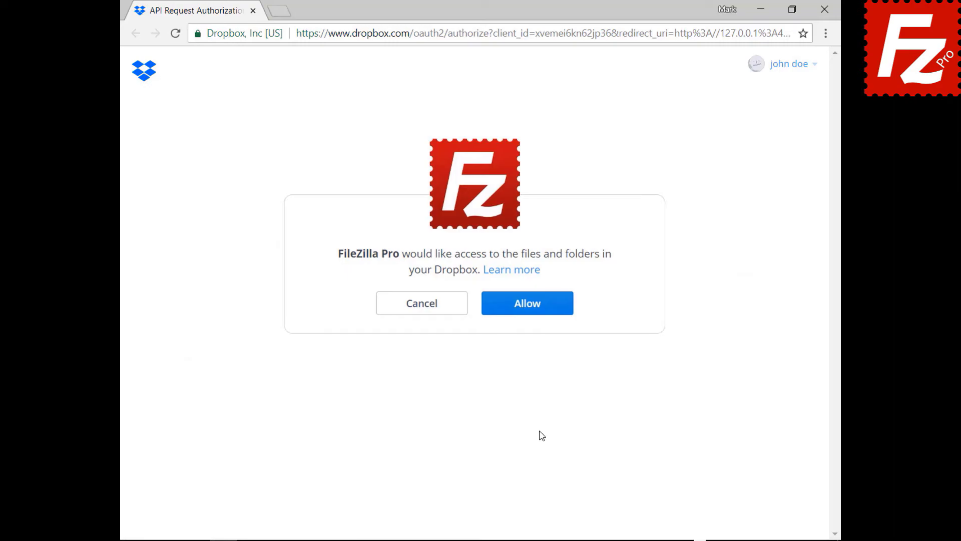
Allow the Dropbox API request so FileZilla Pro can reach the account's files and folders
click(535, 312)
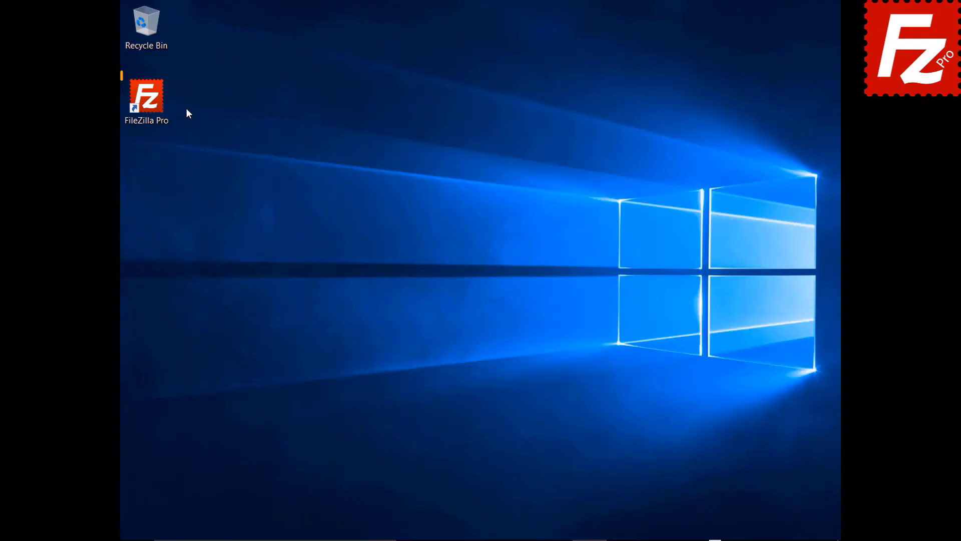
Launch FileZilla Pro, add a site named 'OneDrive' with the Microsoft OneDrive protocol, and connect
double_click(153, 104)
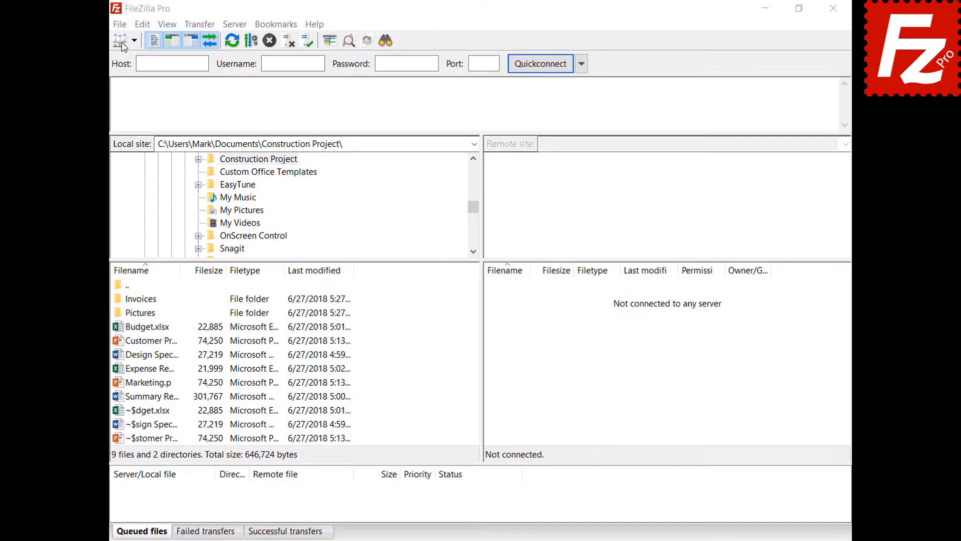
click(131, 25)
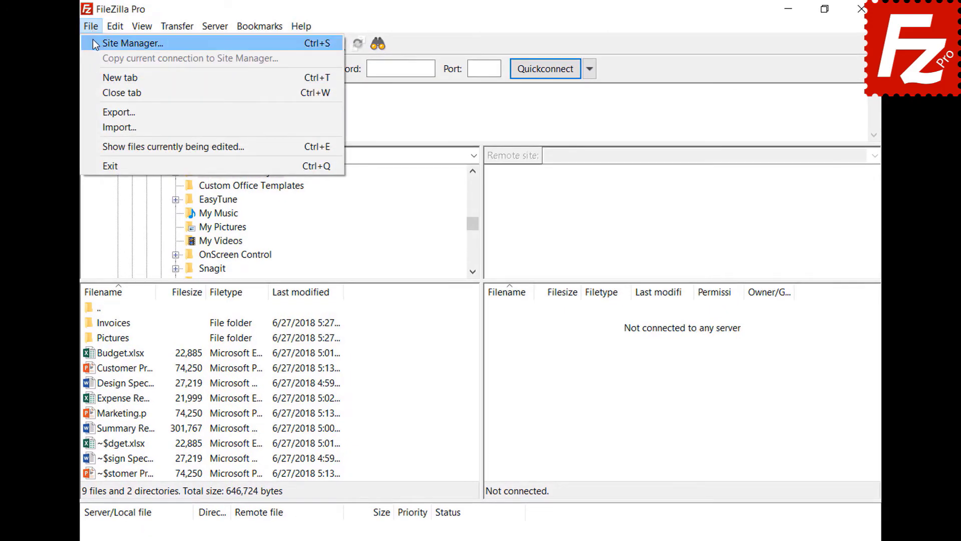
click(92, 39)
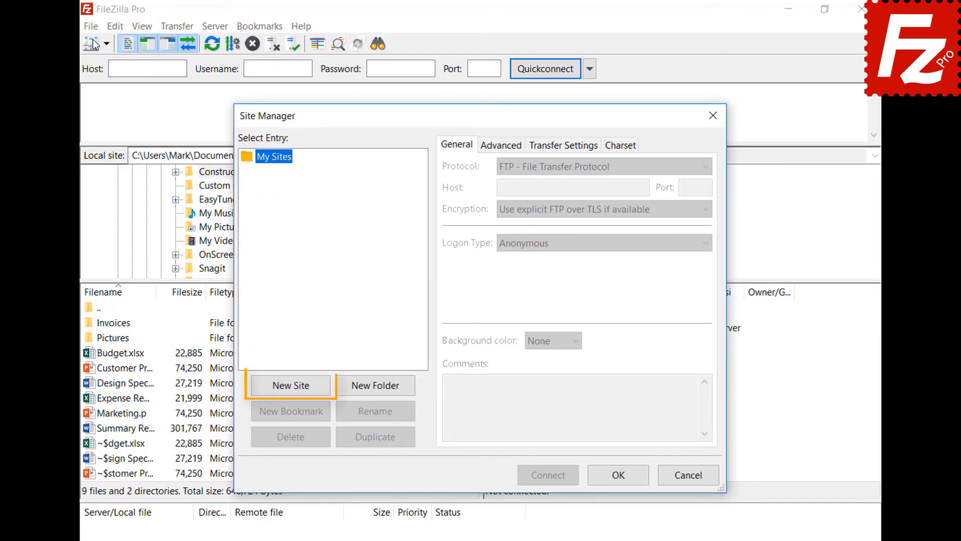
click(297, 388)
text(On)
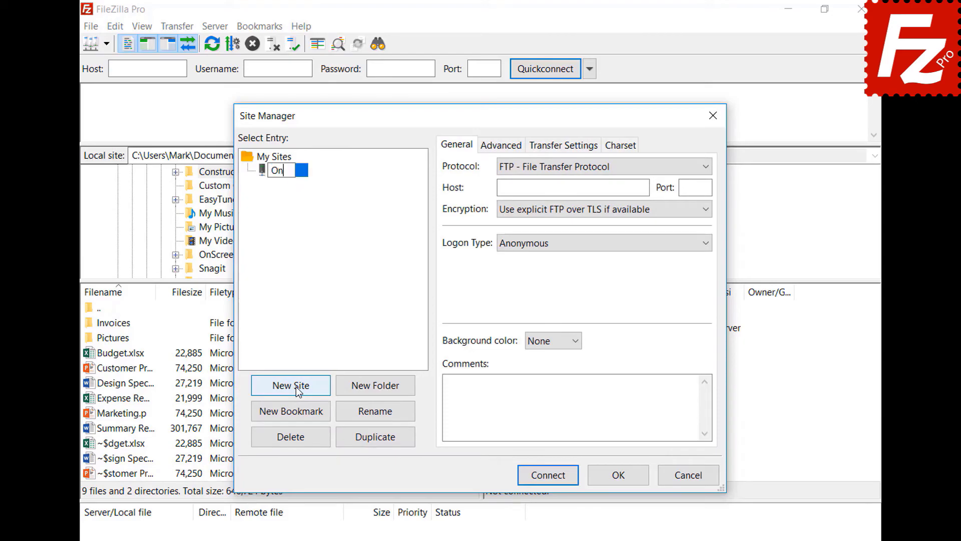
text(eDrive)
click(548, 169)
click(551, 320)
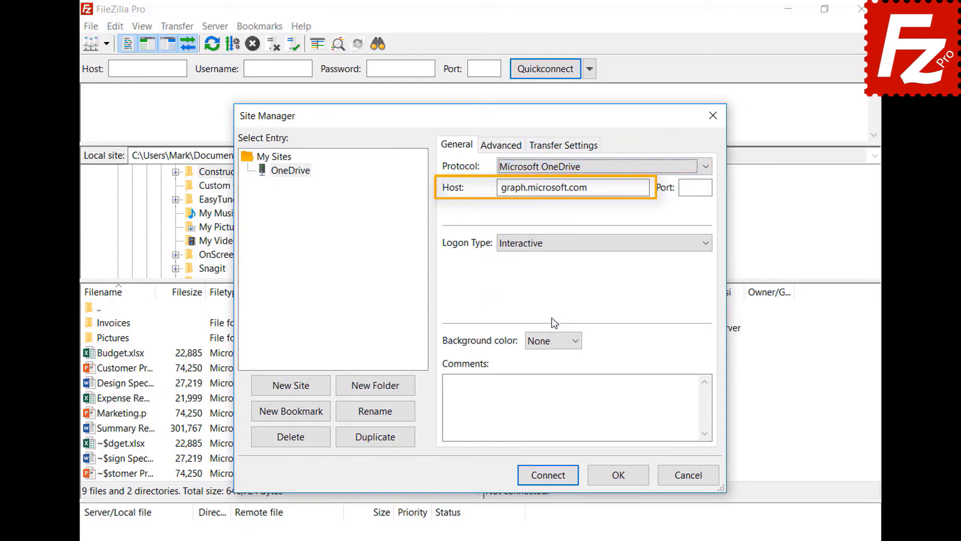
click(547, 476)
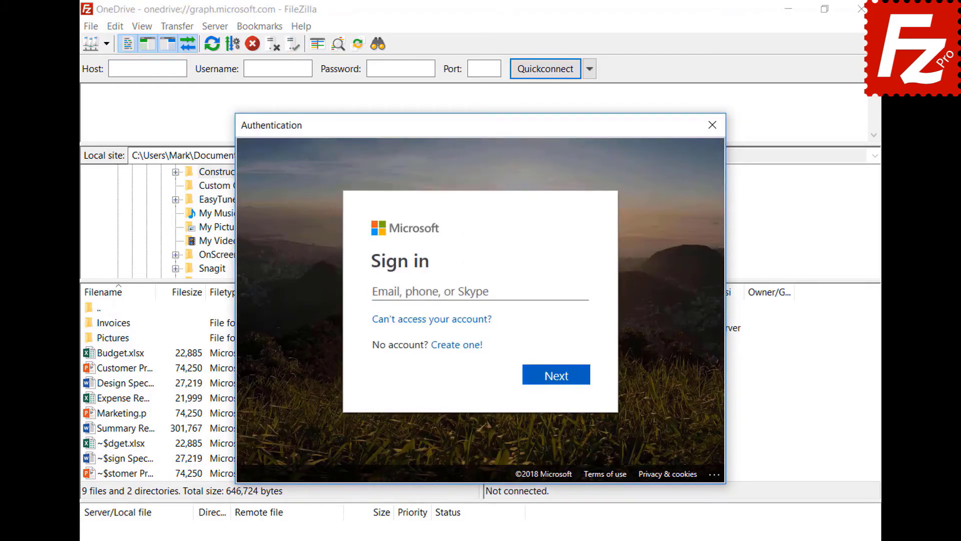
Sign in with the Microsoft account e-mail and password, then allow FileZilla Pro to access the files
click(536, 290)
key(ctrl+v)
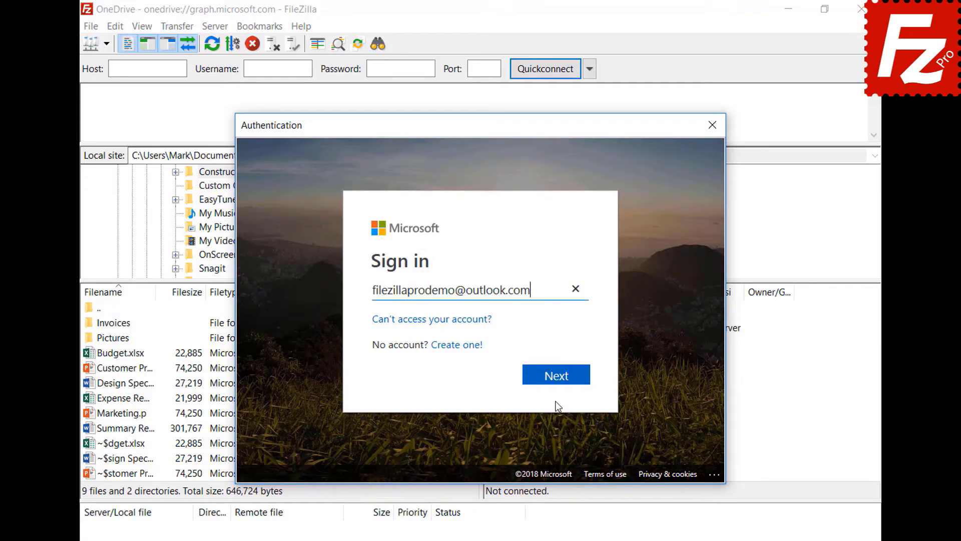
click(557, 383)
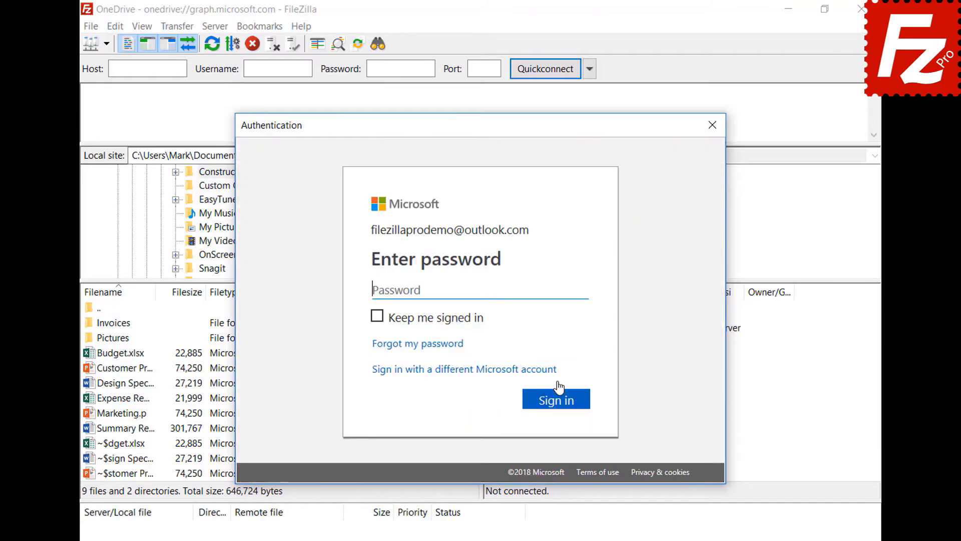
click(509, 291)
key(ctrl+v)
click(562, 407)
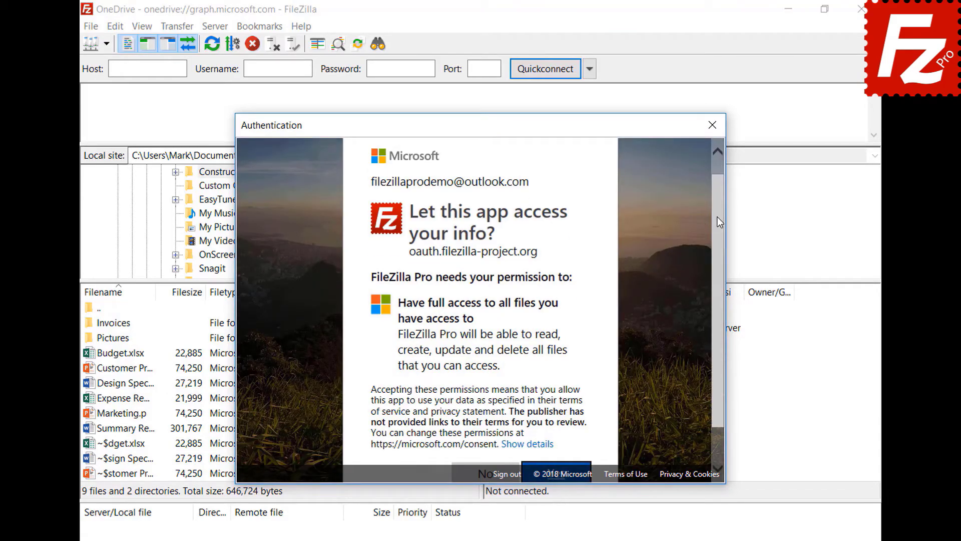
scroll(721, 227, down, 2)
click(560, 436)
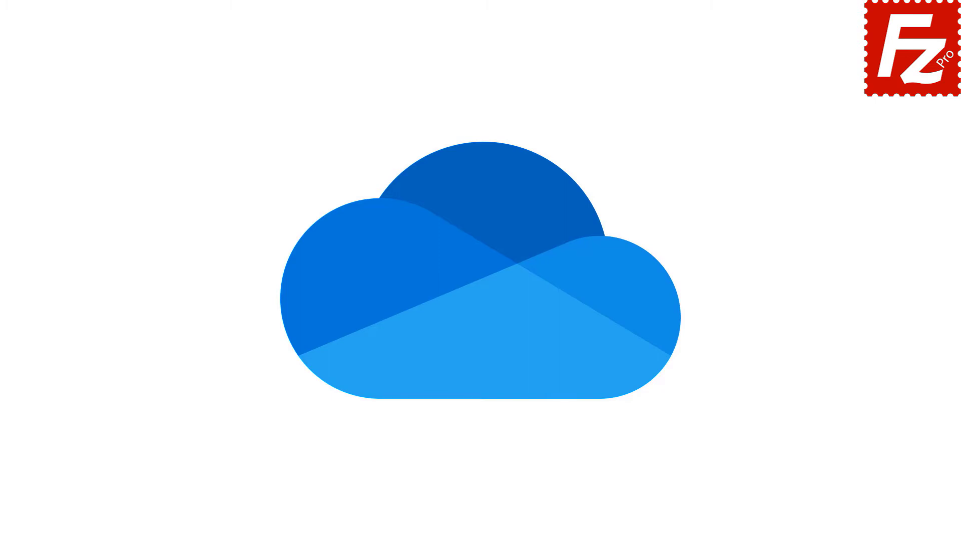
Add a new site named 'OneDrive' set to the Microsoft OneDrive protocol
click(109, 138)
text(OneDrive)
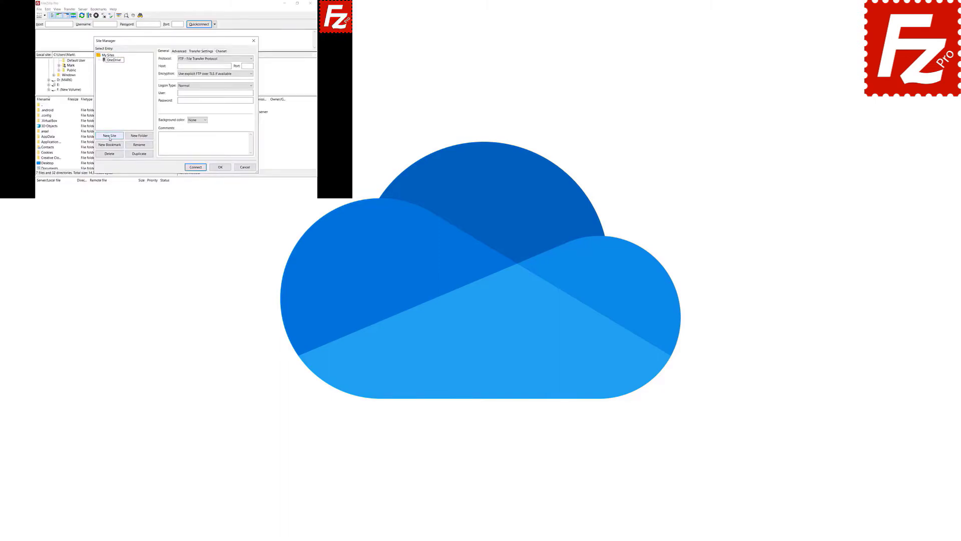
click(250, 58)
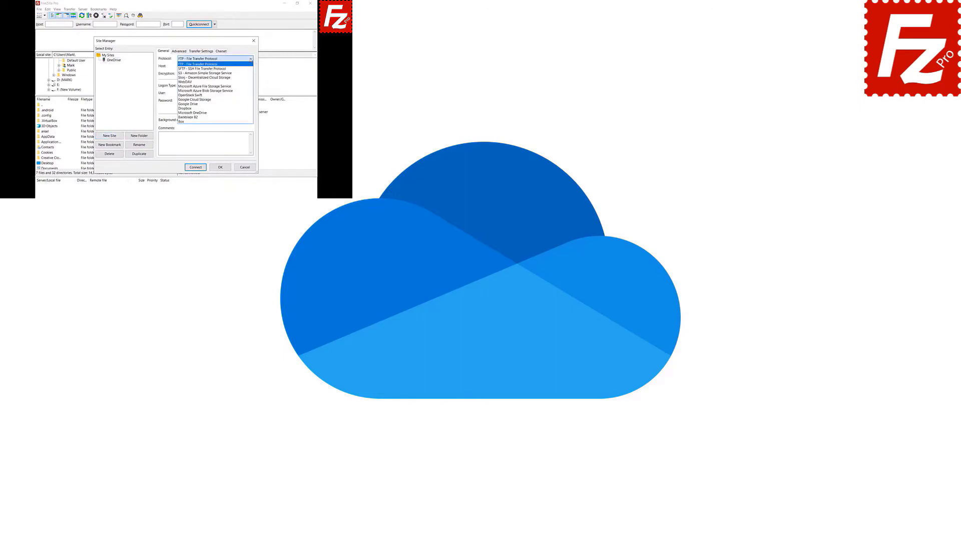
click(251, 112)
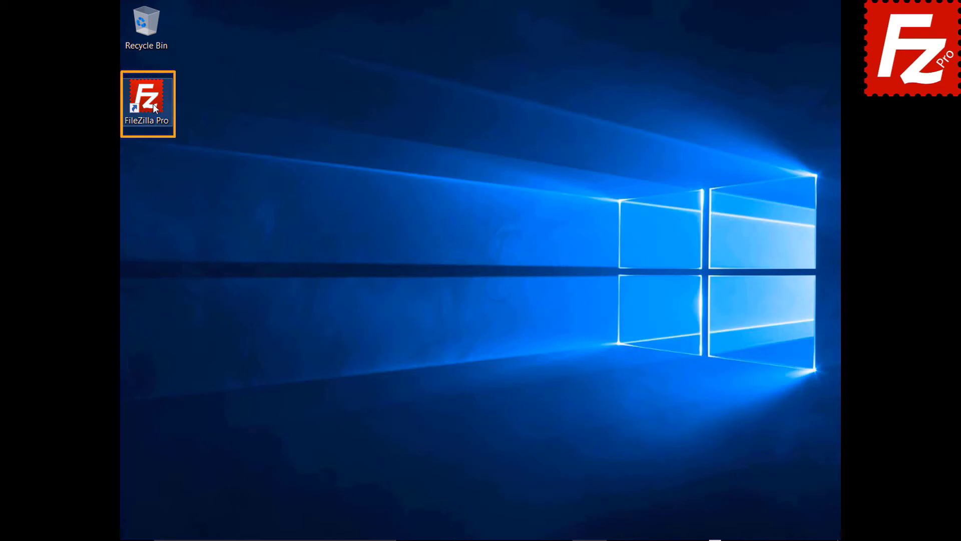
Relaunch FileZilla Pro and connect to the saved OneDrive site from the toolbar site list
double_click(152, 104)
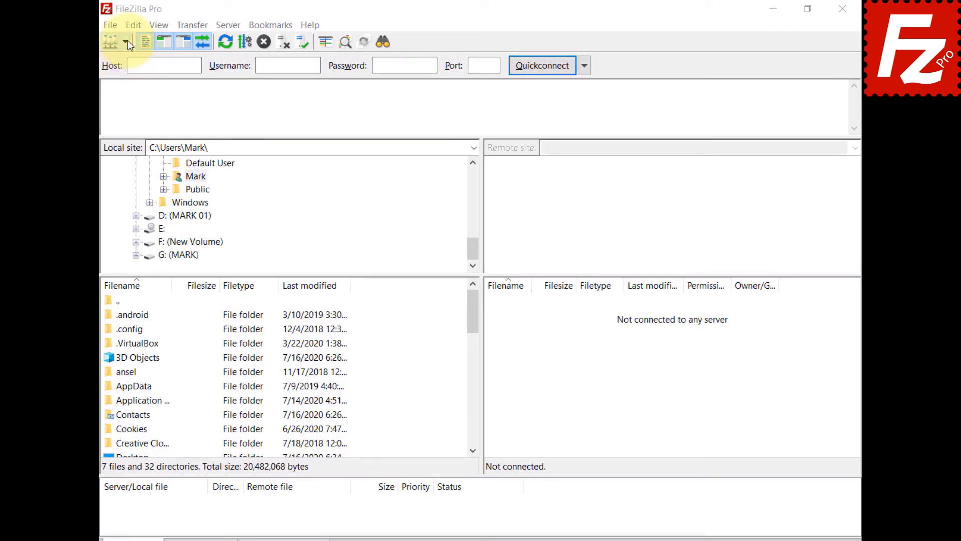
click(128, 44)
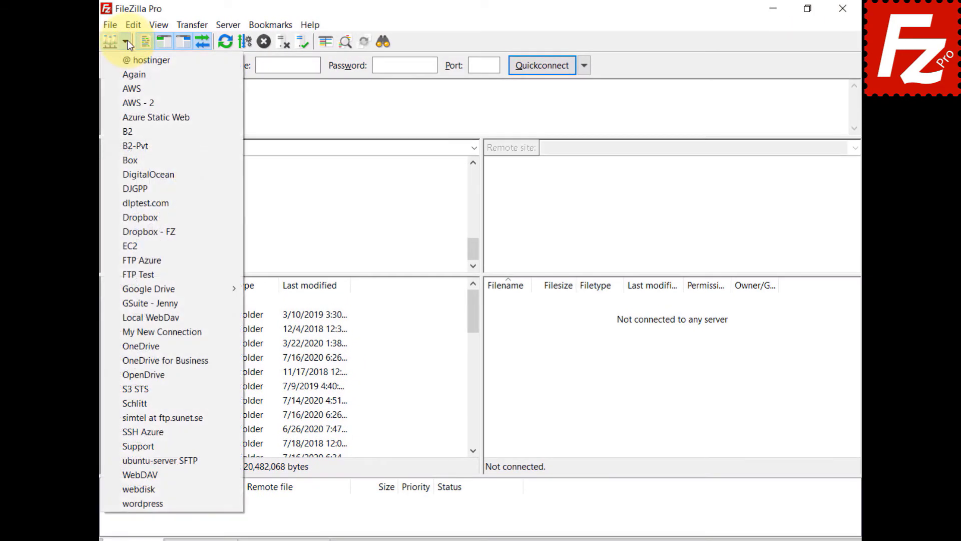
click(131, 346)
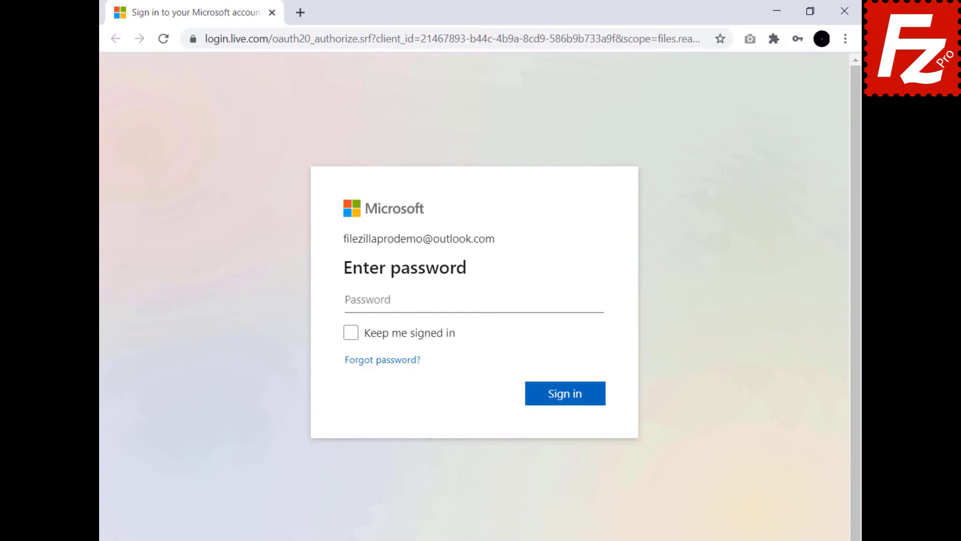
Sign in with the account password, then copy the returned authorization code into FileZilla's prompt
key(ctrl+v)
click(565, 398)
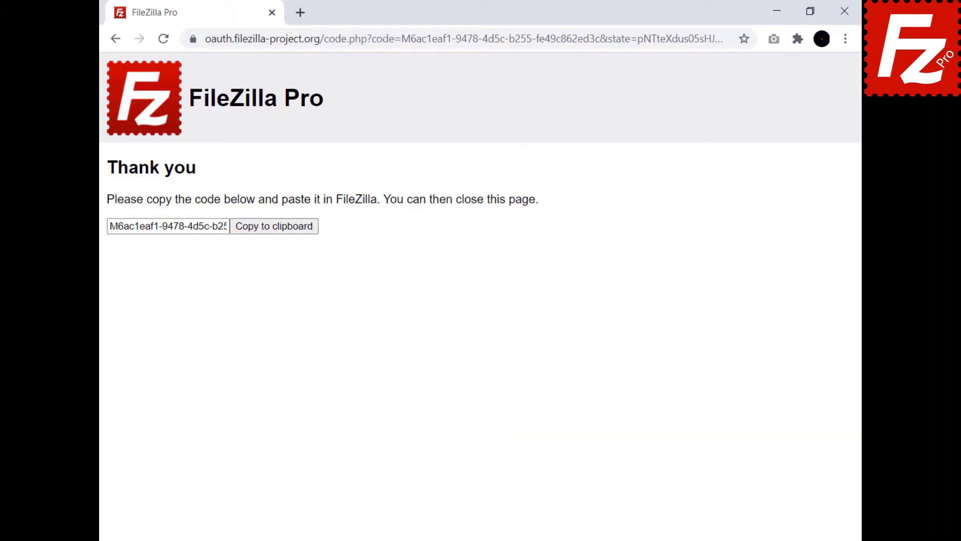
click(273, 232)
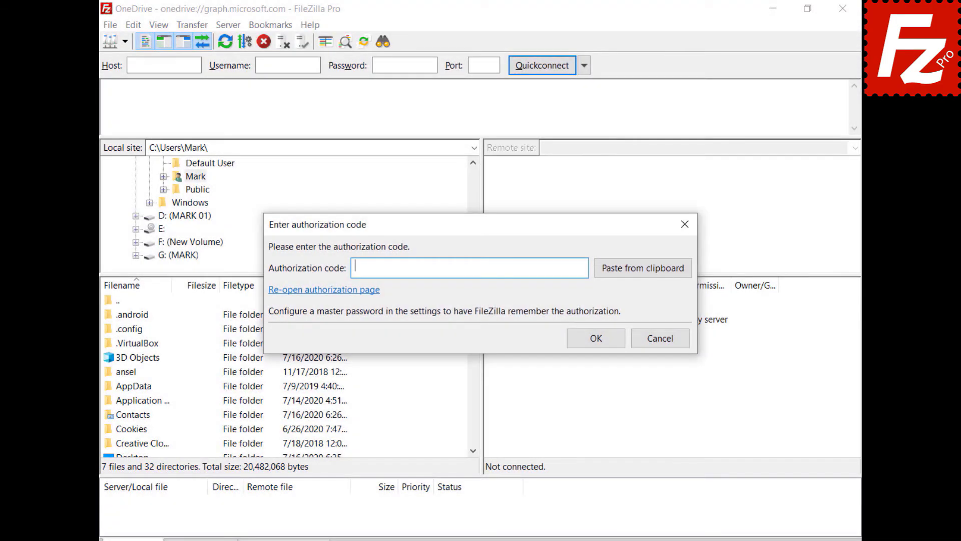
key(ctrl+v)
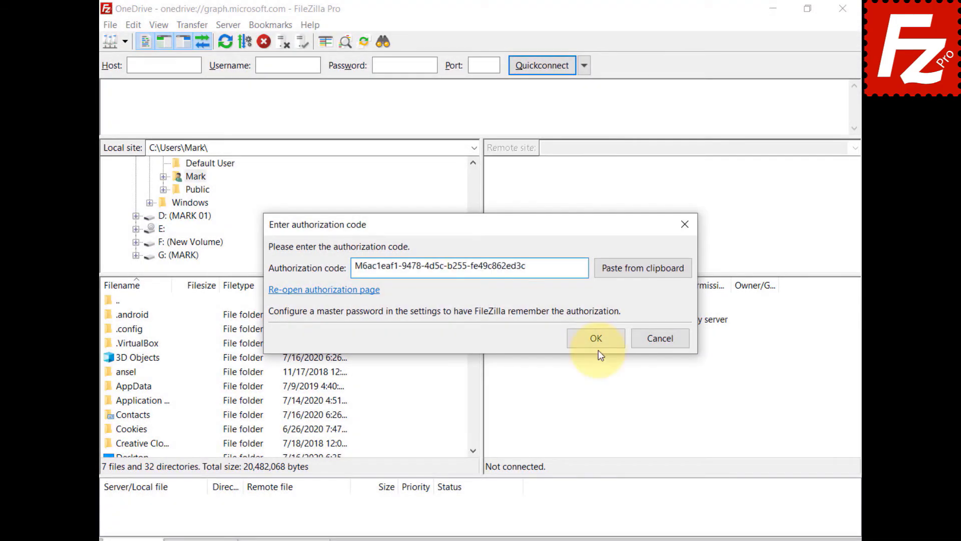
Confirm the code, go to /My Drives/OneDrive/Documents/Construction Project, and select the Budget file
click(602, 337)
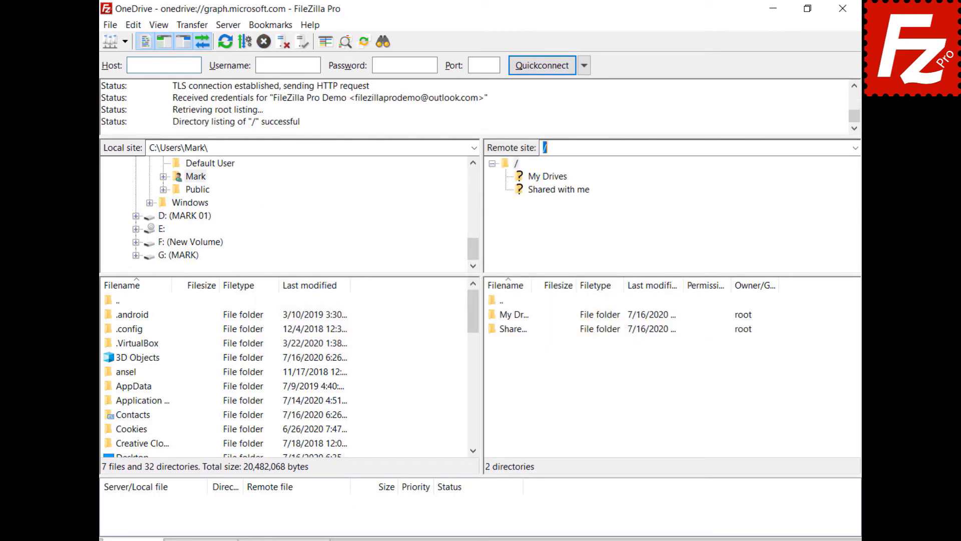
key(ctrl+v)
key(Return)
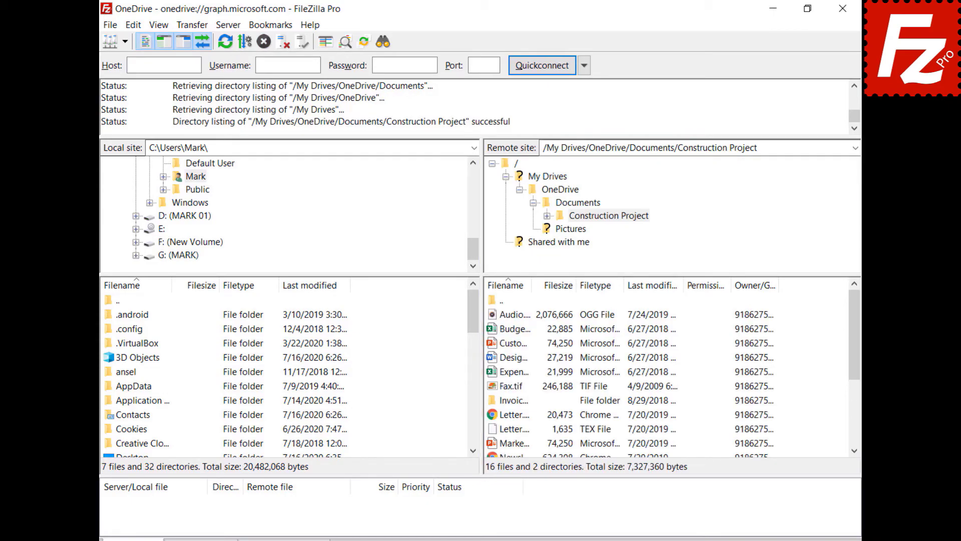
click(492, 330)
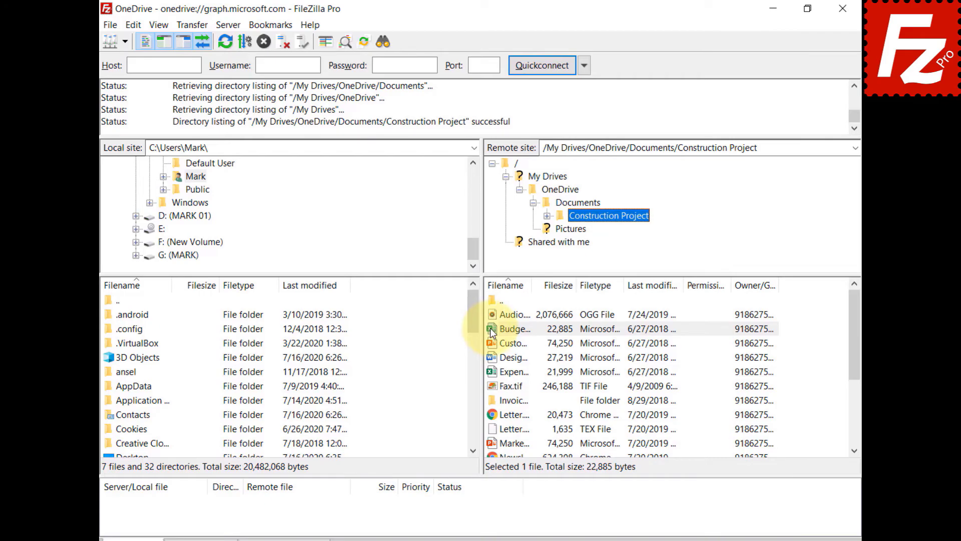
Share Budget.xlsx with a Can Edit grantee, message 'Shared with Filezilla Pro', and a view-only link
right_click(492, 330)
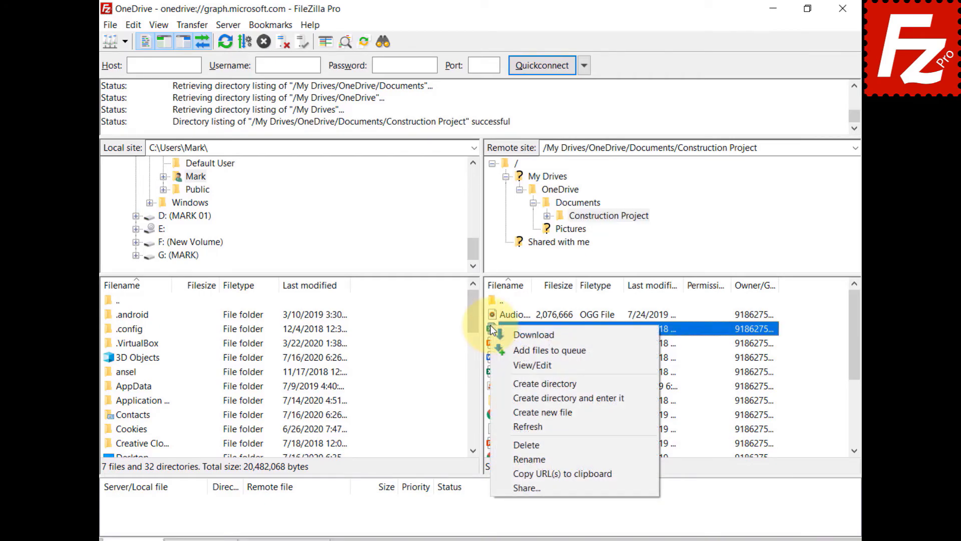
click(515, 486)
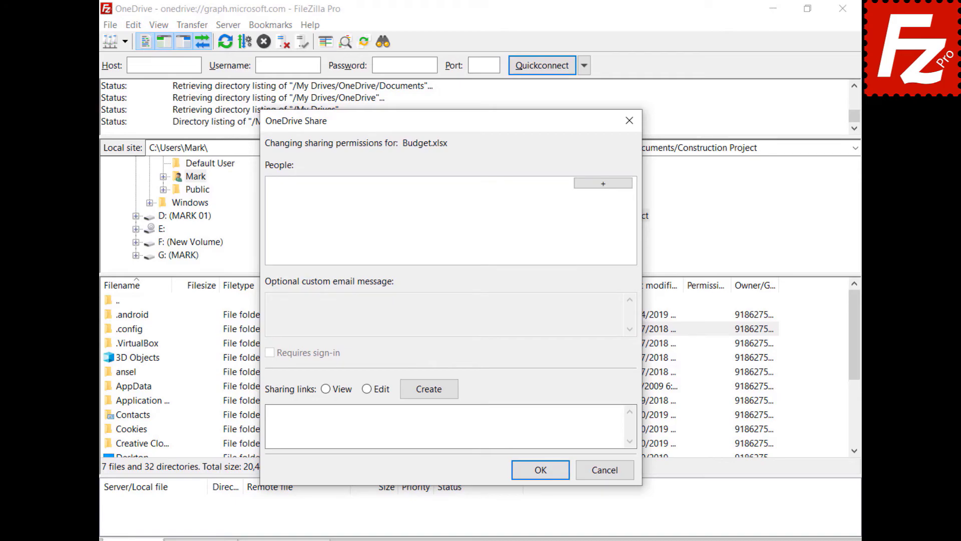
click(603, 183)
key(ctrl+v)
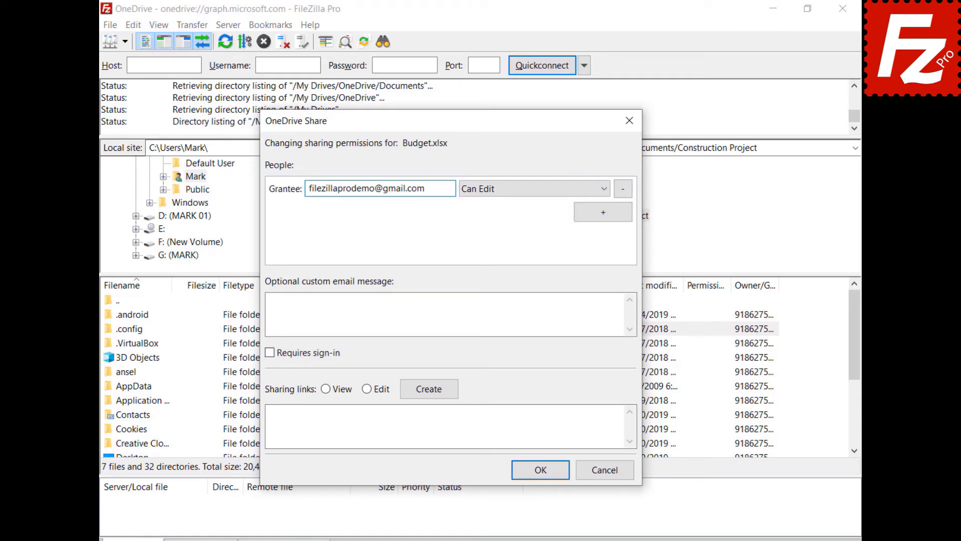
click(509, 193)
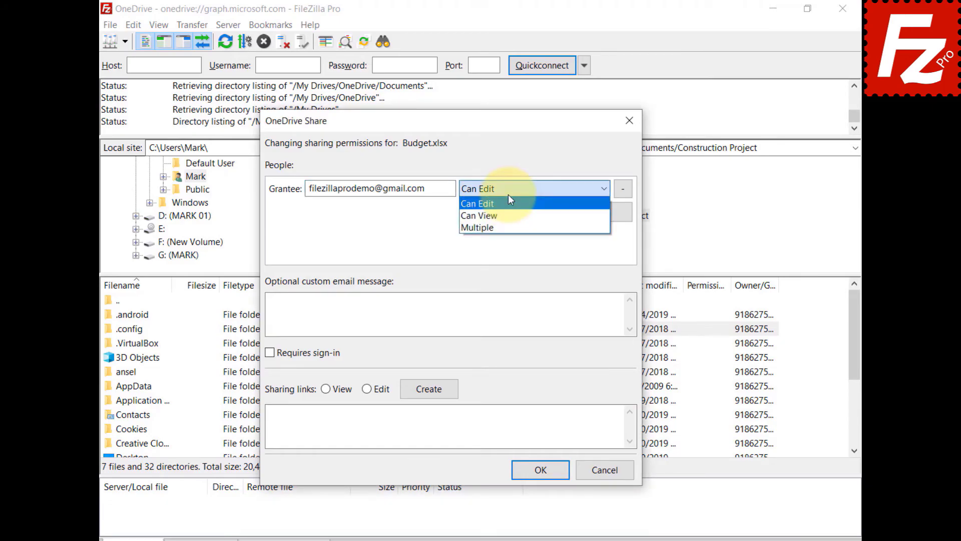
click(276, 300)
text(Shared with Fi)
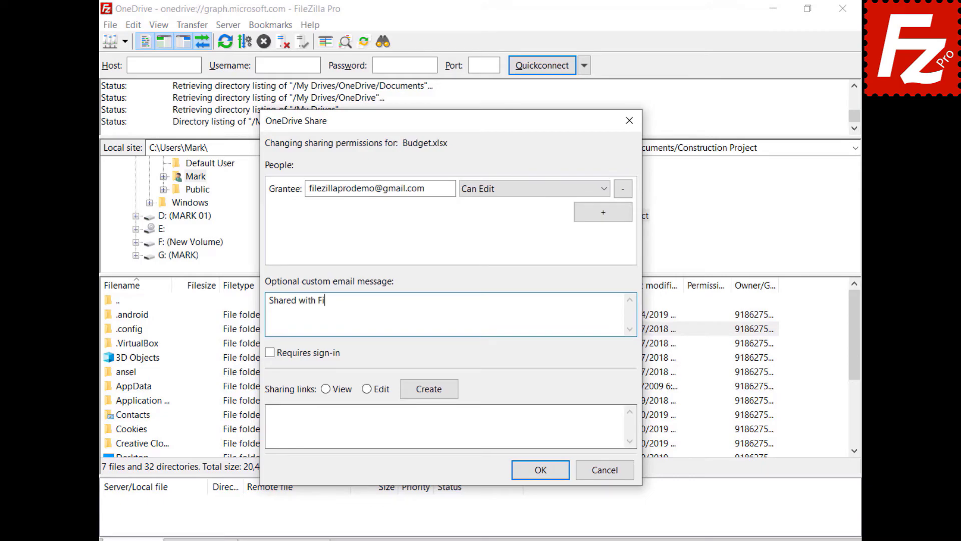
text(lezilla Pro)
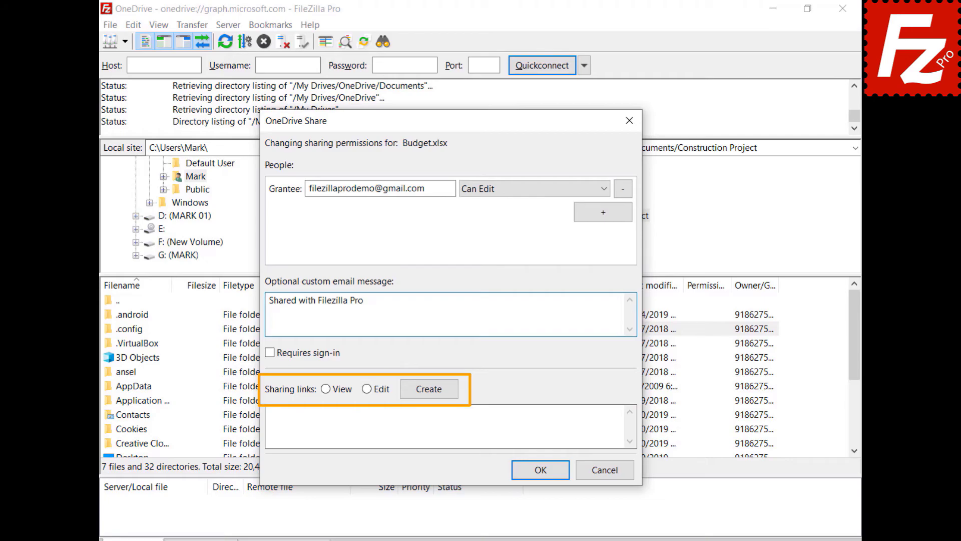
click(325, 388)
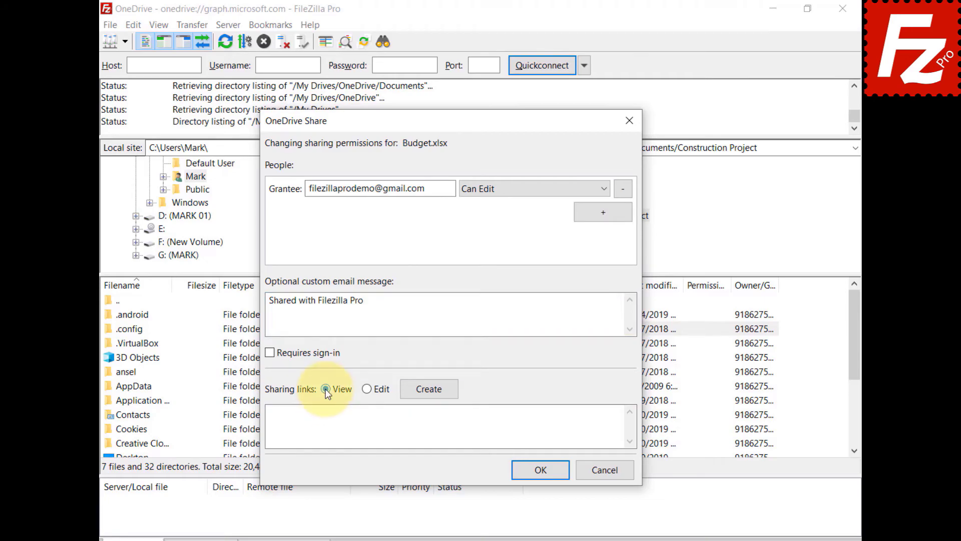
click(430, 388)
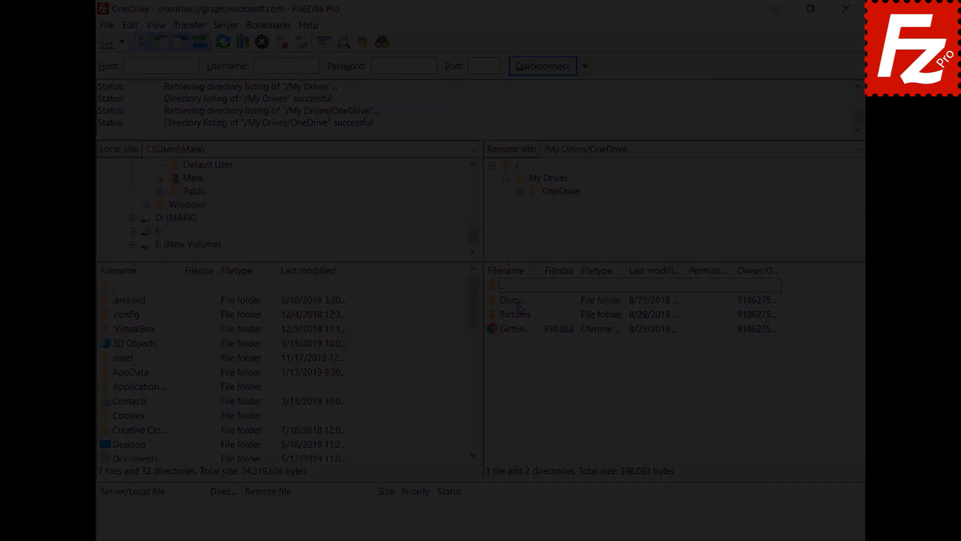
Launch FileZilla Pro, add site 'OneDrive for Business' with Microsoft OneDrive protocol, and connect
double_click(152, 103)
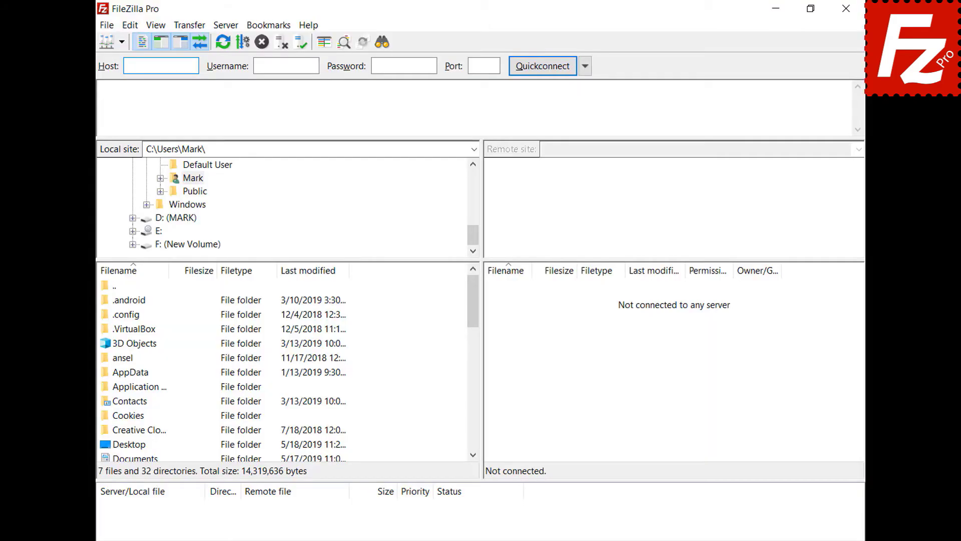
click(111, 28)
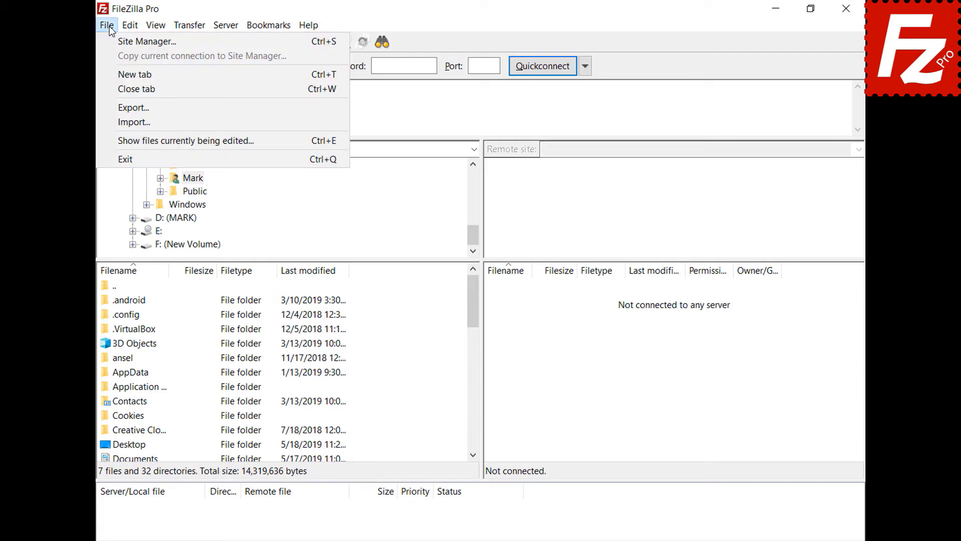
click(109, 44)
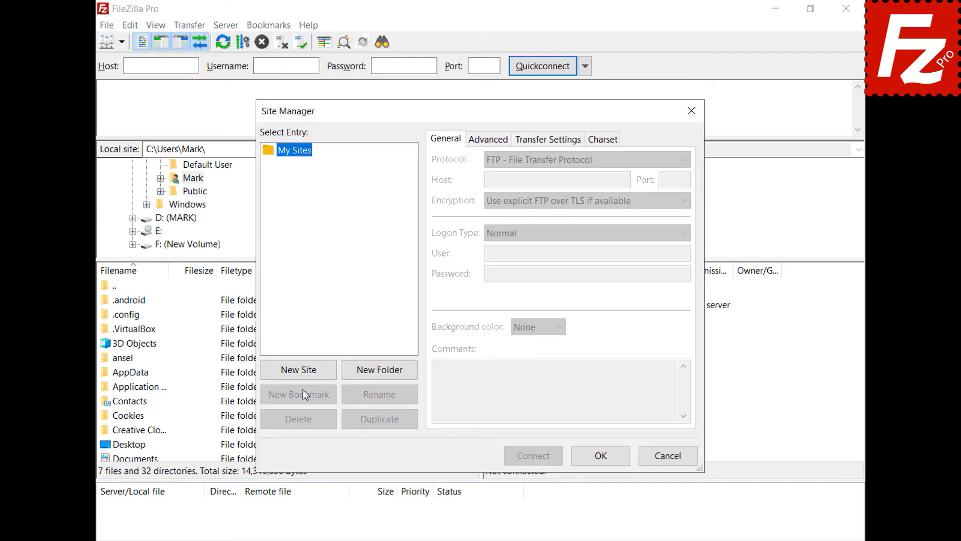
click(303, 374)
text(One)
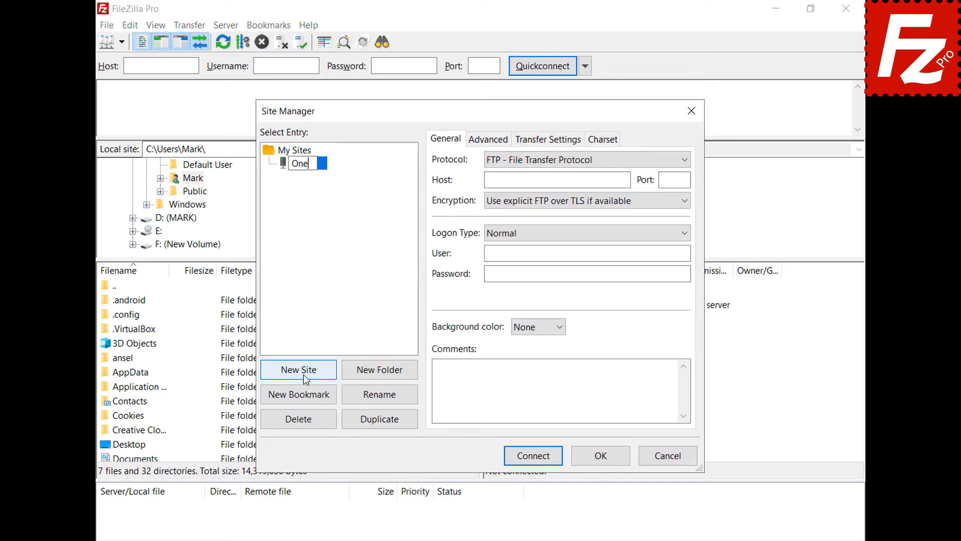
text(Drive for Business)
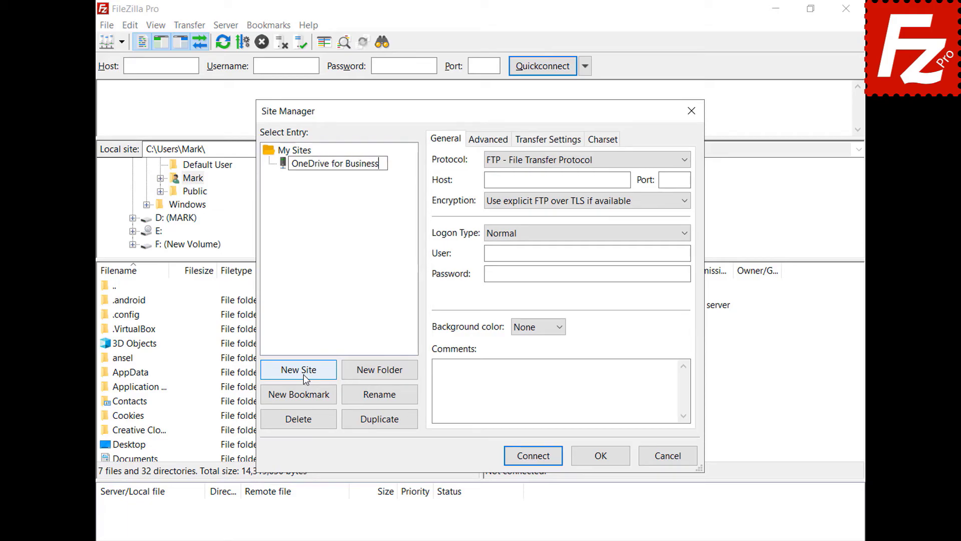
click(689, 161)
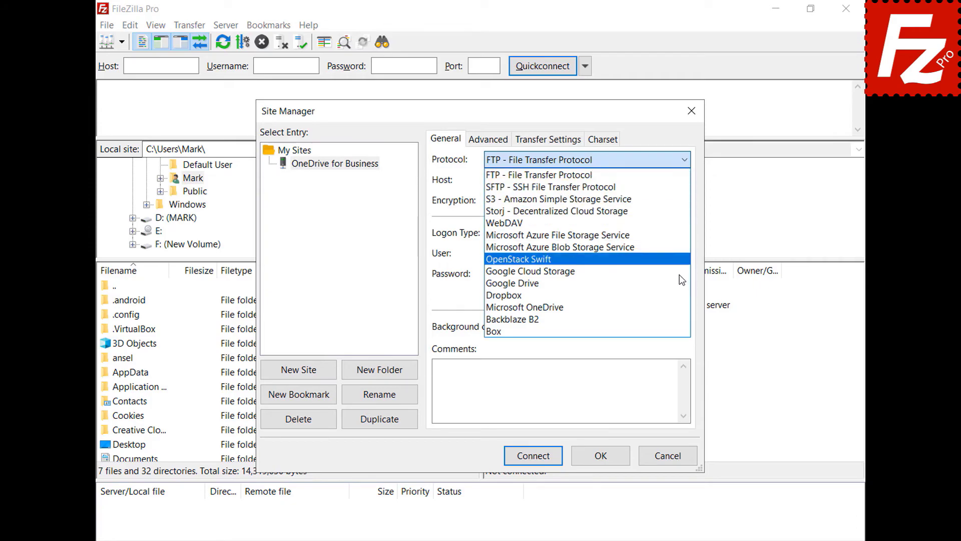
click(675, 306)
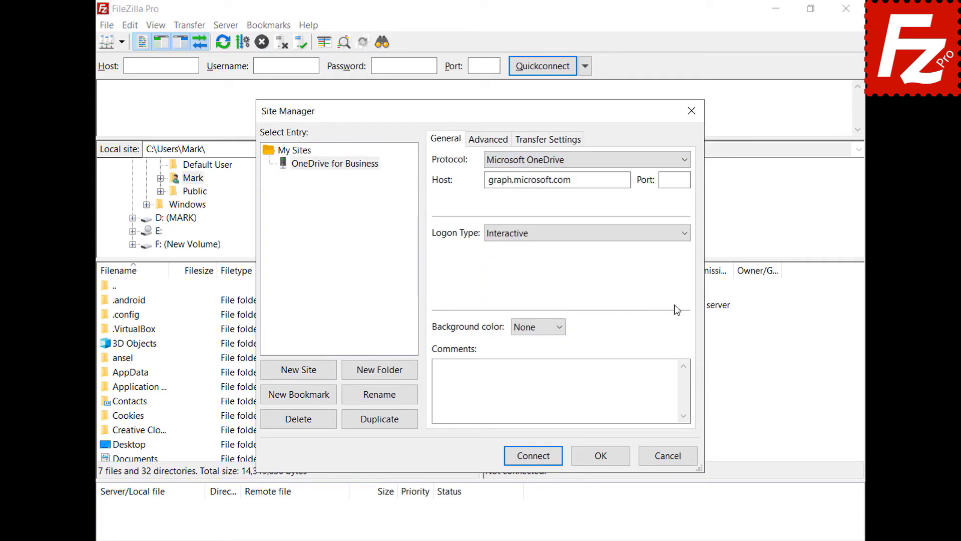
click(532, 455)
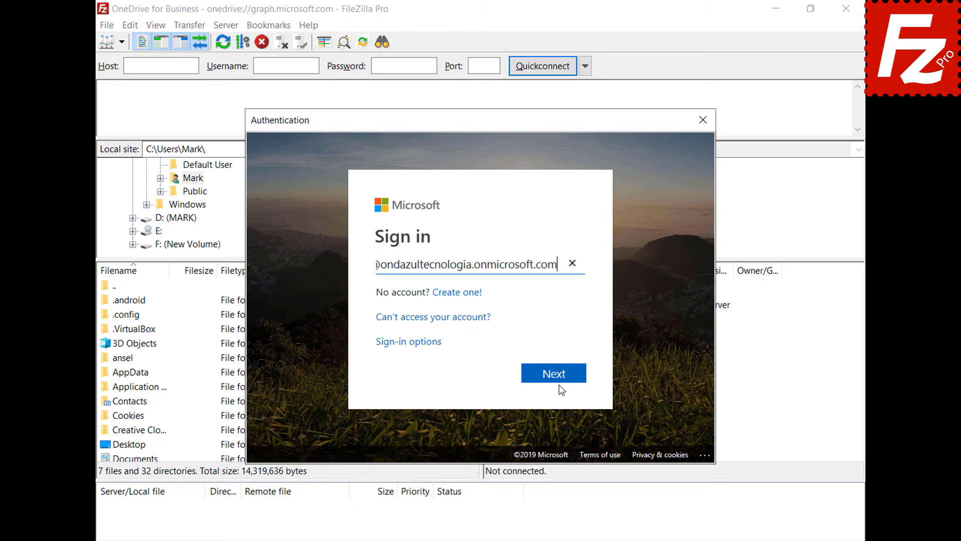
Sign in, consent on behalf of the organization and accept, then open My Drives > OneDrive
click(558, 379)
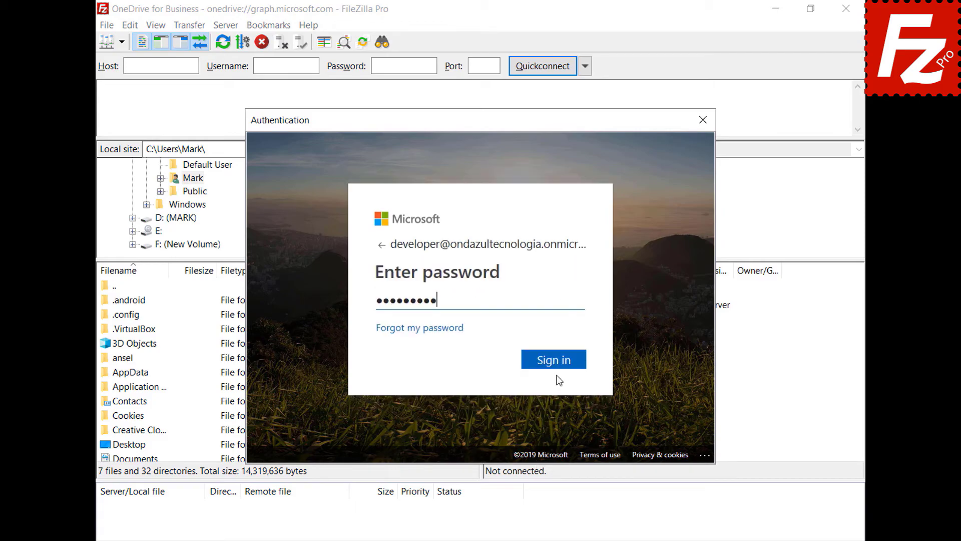
click(554, 361)
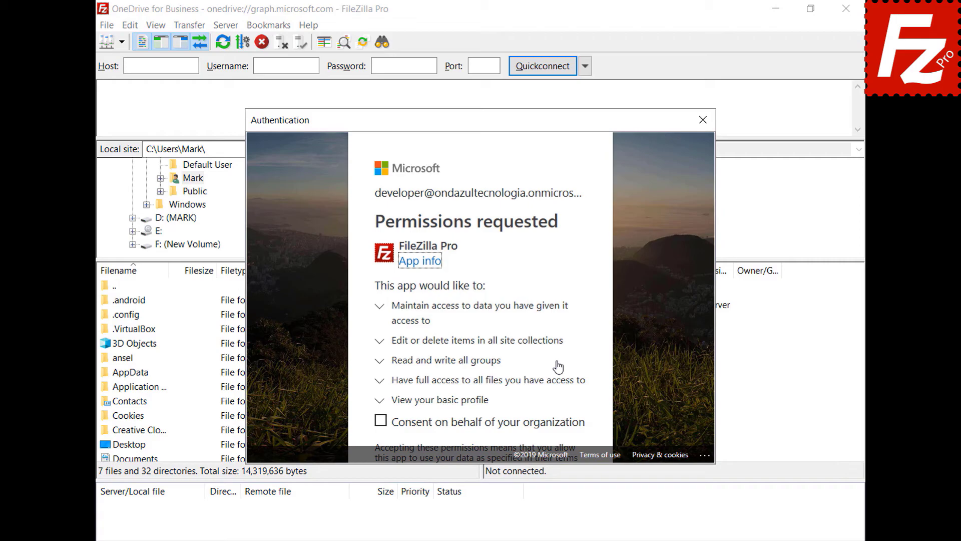
click(381, 421)
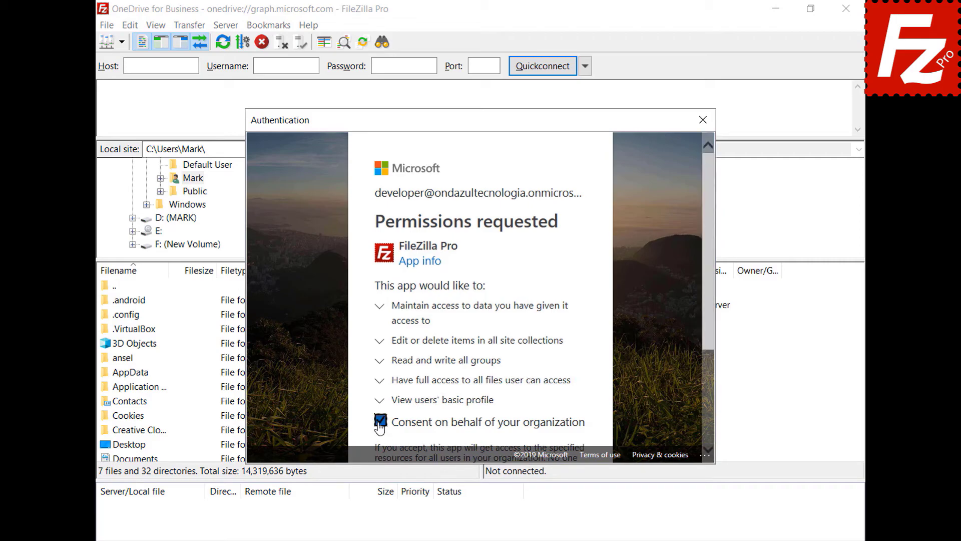
drag(707, 329, 706, 430)
click(550, 410)
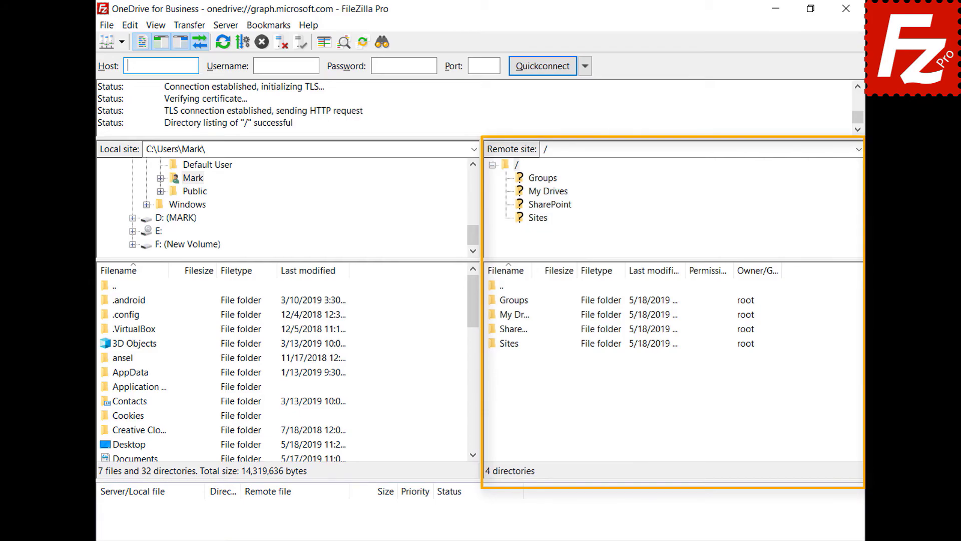
double_click(508, 316)
double_click(510, 301)
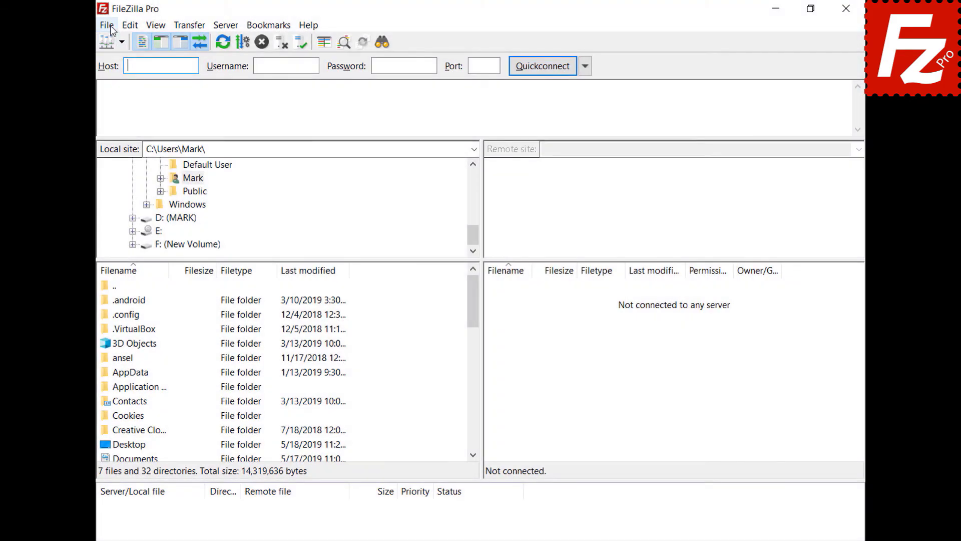
Add a new 'OneDrive for Business' site with the Microsoft OneDrive protocol and connect
click(111, 28)
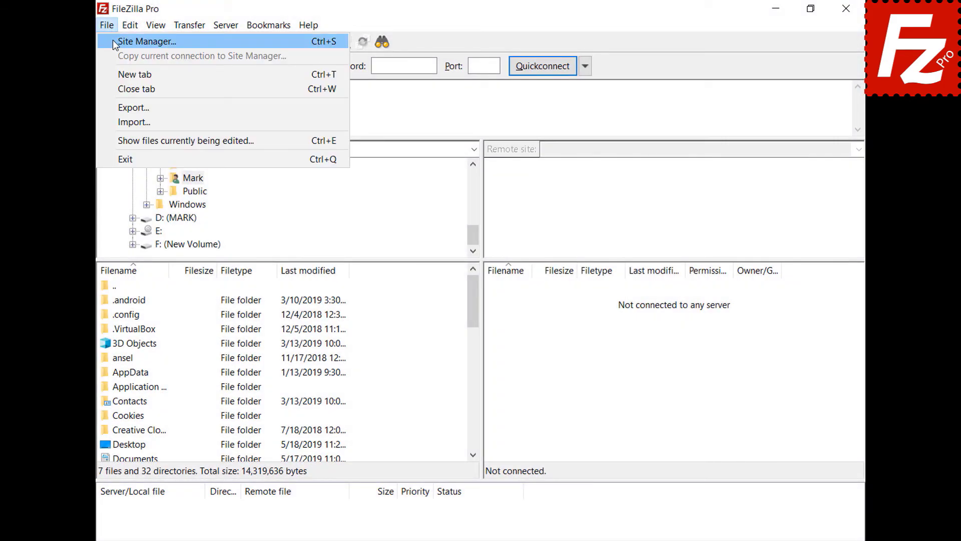
click(113, 39)
click(298, 370)
text(OneDrive for)
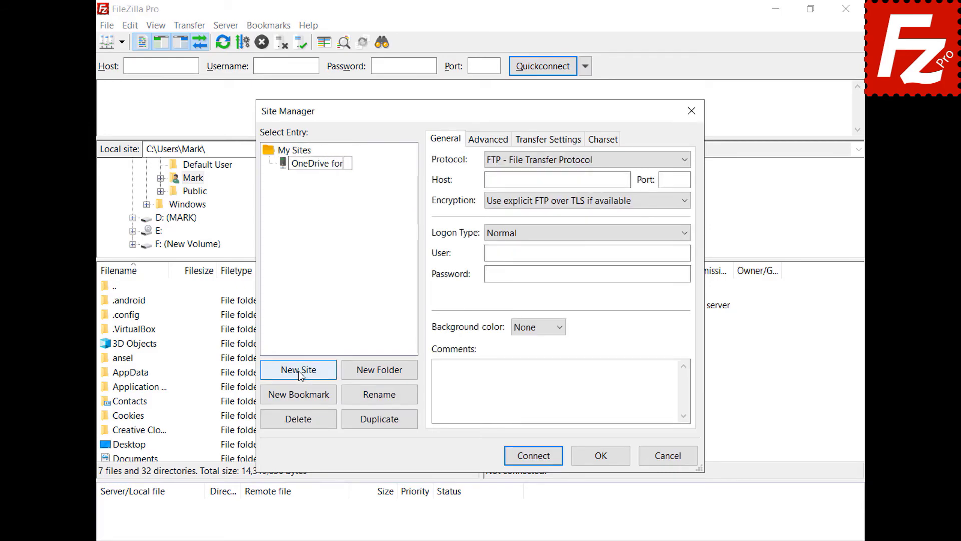
text( Business)
key(Return)
click(684, 162)
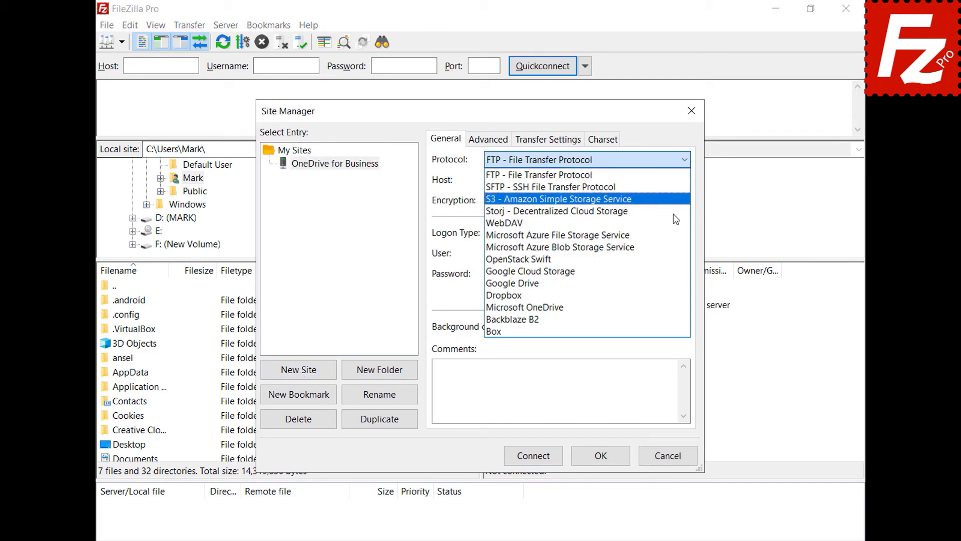
click(662, 307)
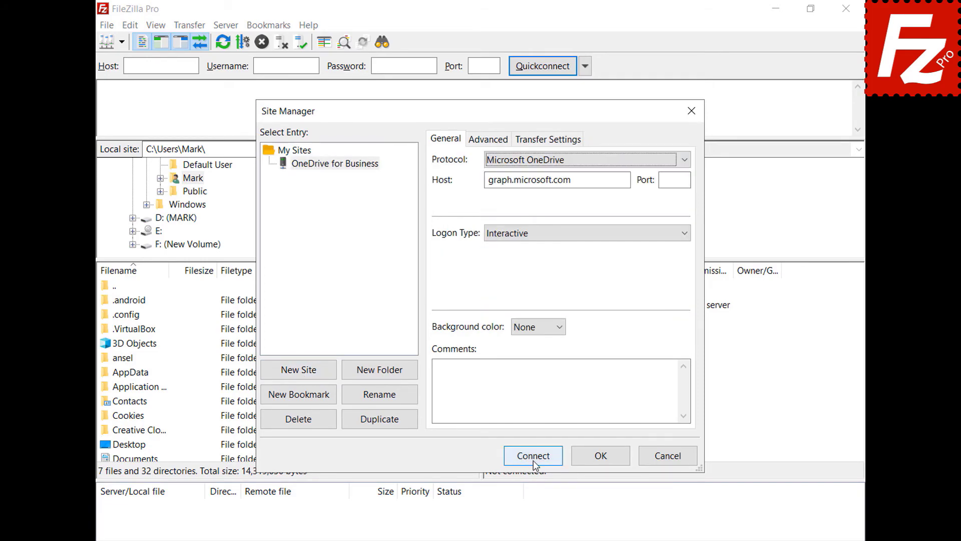
click(534, 461)
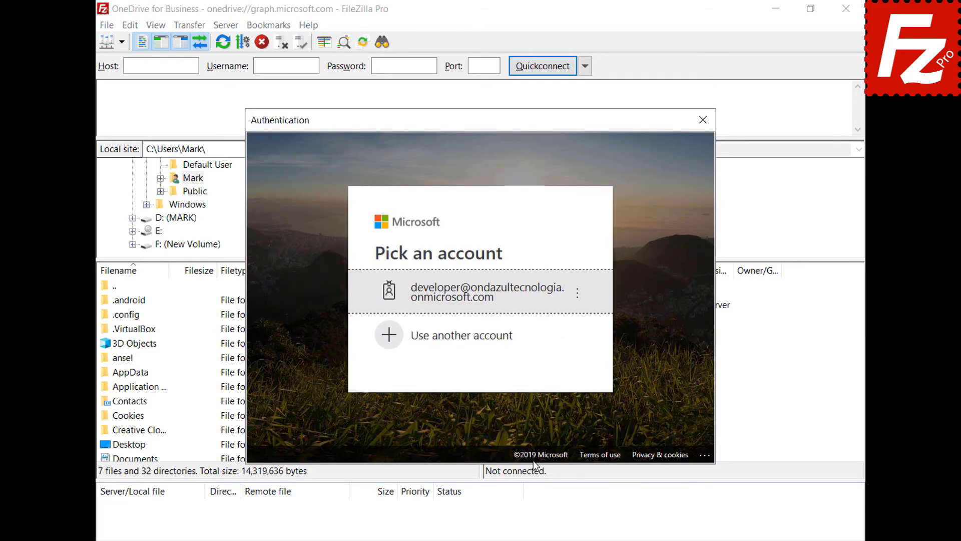
Sign in to Microsoft with a different account's e-mail and password
click(507, 337)
key(ctrl+v)
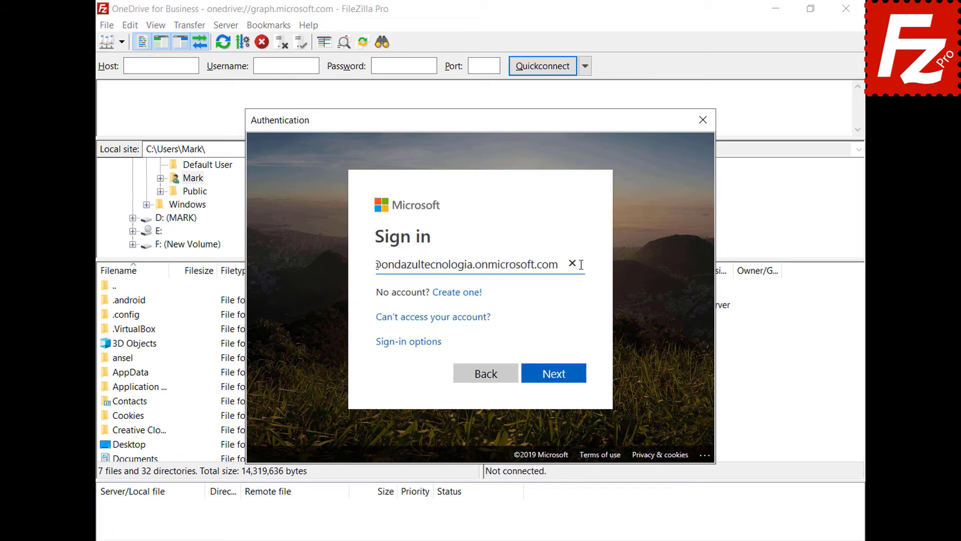
click(555, 384)
key(ctrl+v)
key(Return)
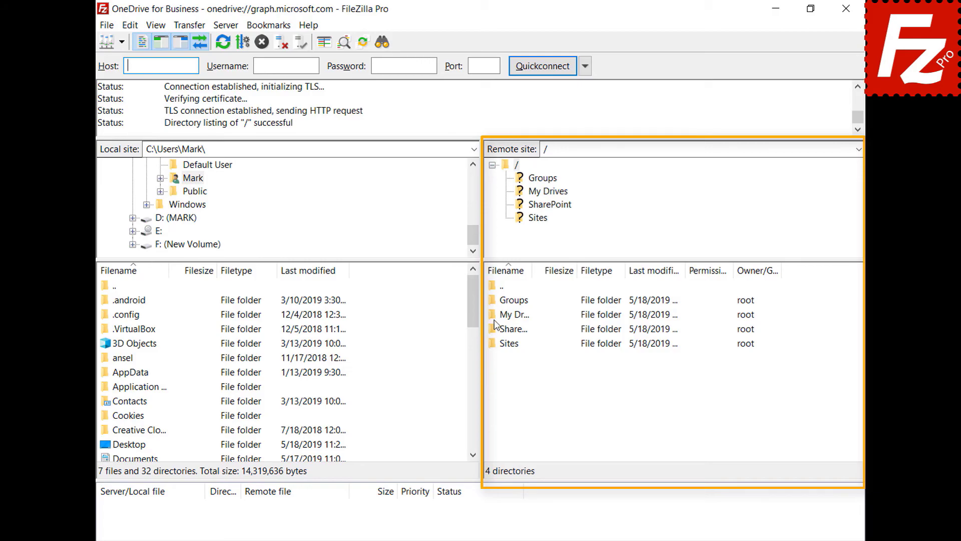
In the remote file list, open My Drives and then its OneDrive folder
double_click(510, 314)
double_click(511, 301)
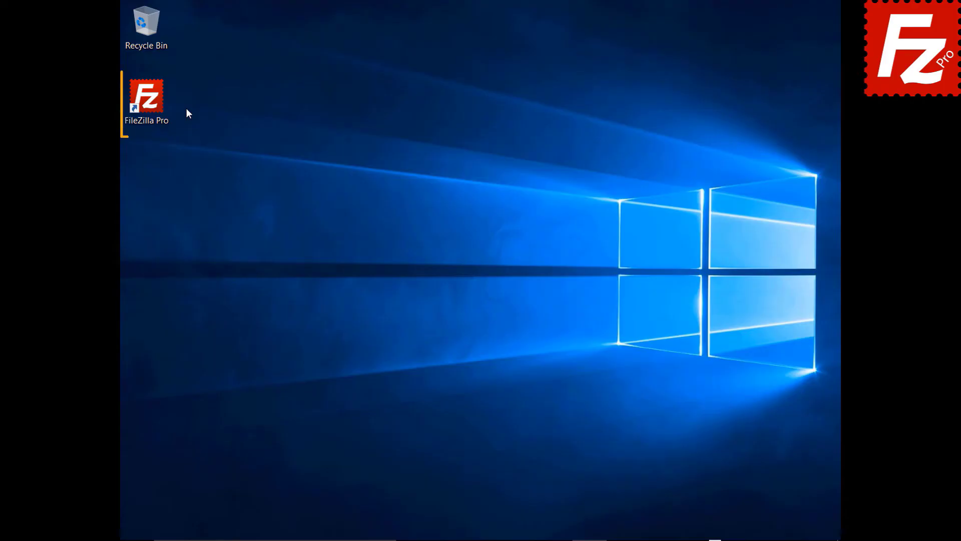
Launch FileZilla Pro and connect to the saved Amazon S3 site in a new tab
double_click(152, 103)
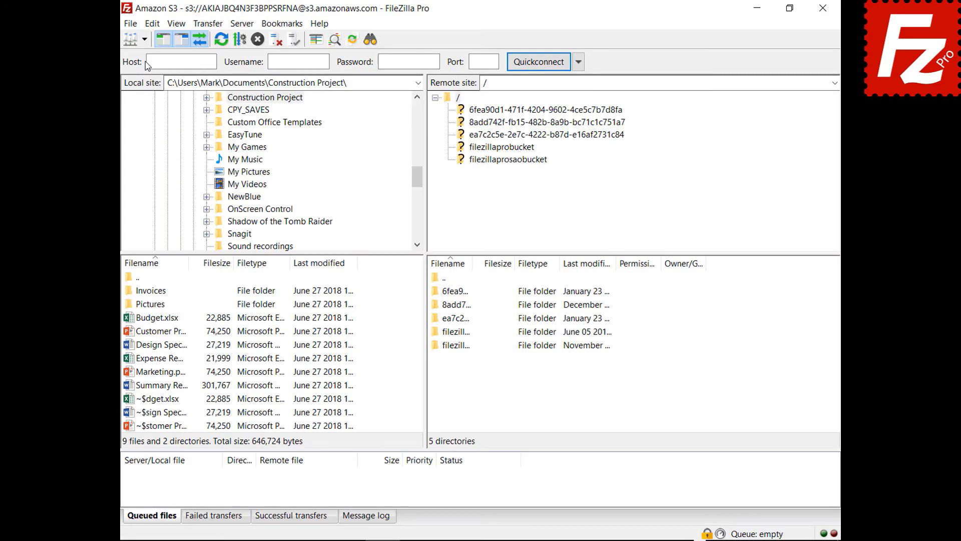
click(145, 39)
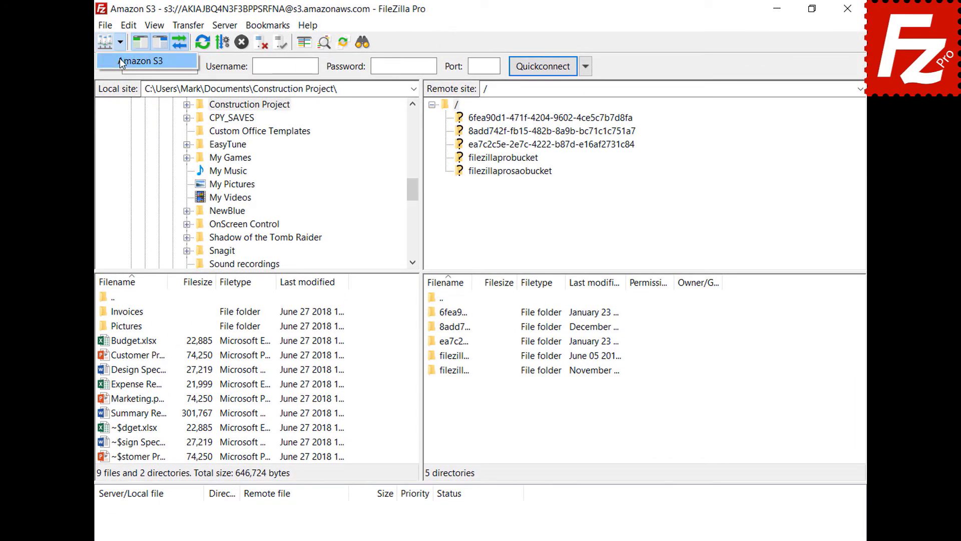
click(119, 59)
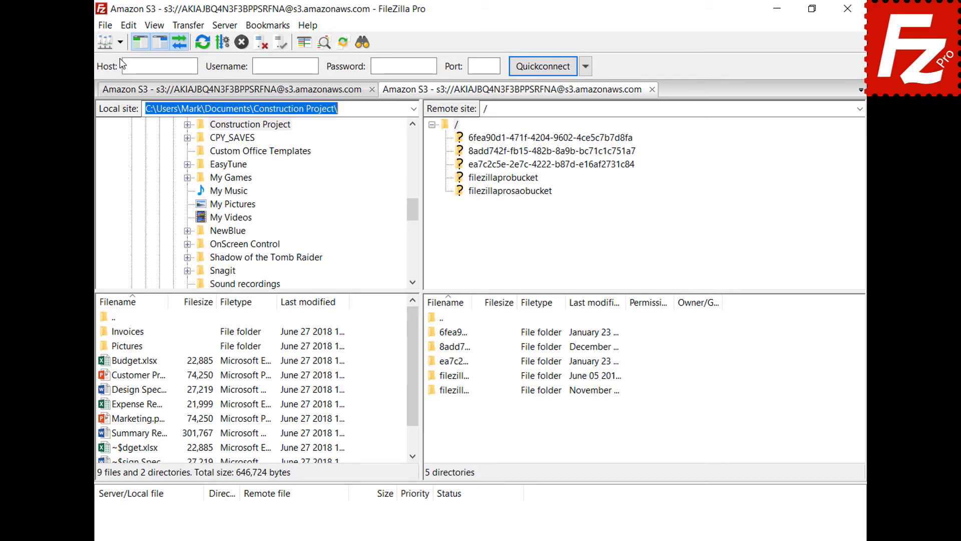
Open filezillaprobucket and generate a temporary URL for its README file
click(504, 180)
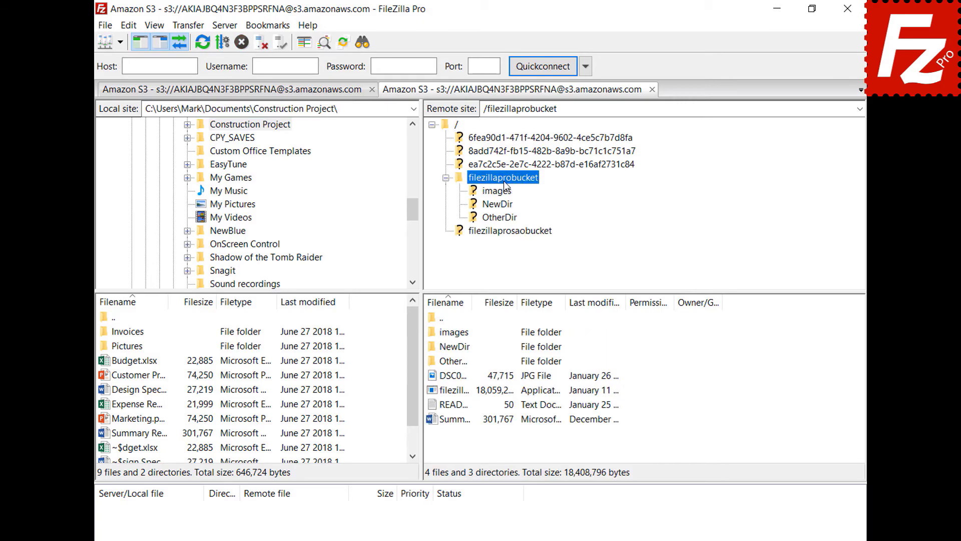
right_click(455, 407)
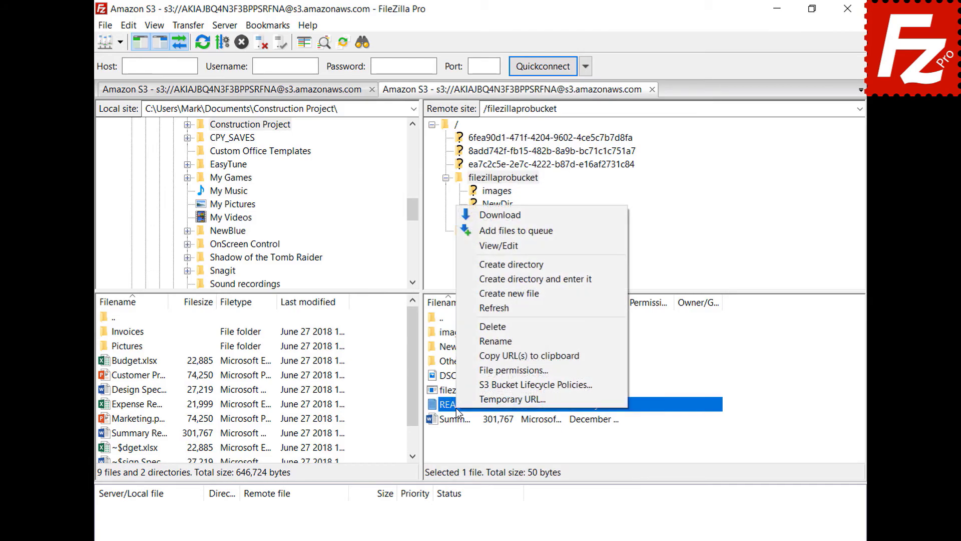
click(472, 401)
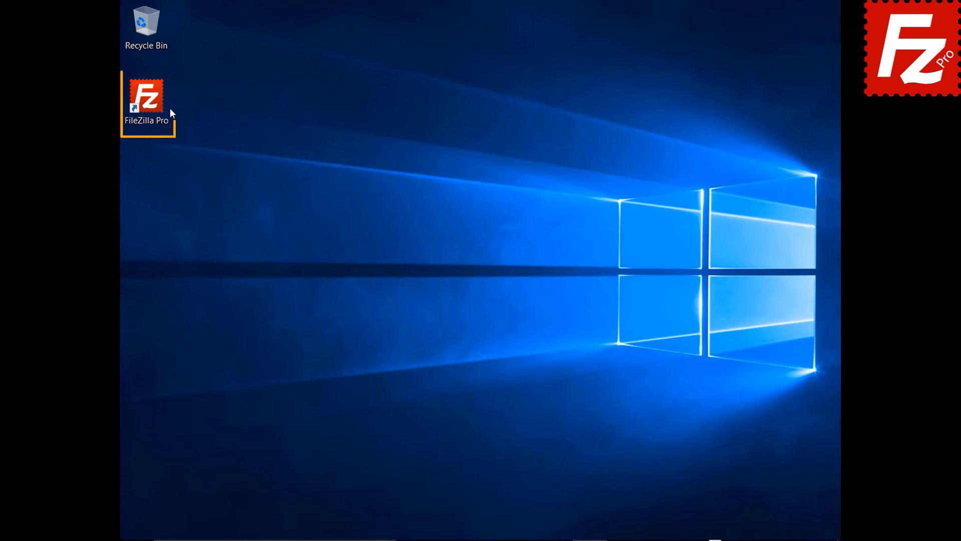
Launch FileZilla and create a new site named OneDrive using the Microsoft OneDrive protocol
double_click(153, 103)
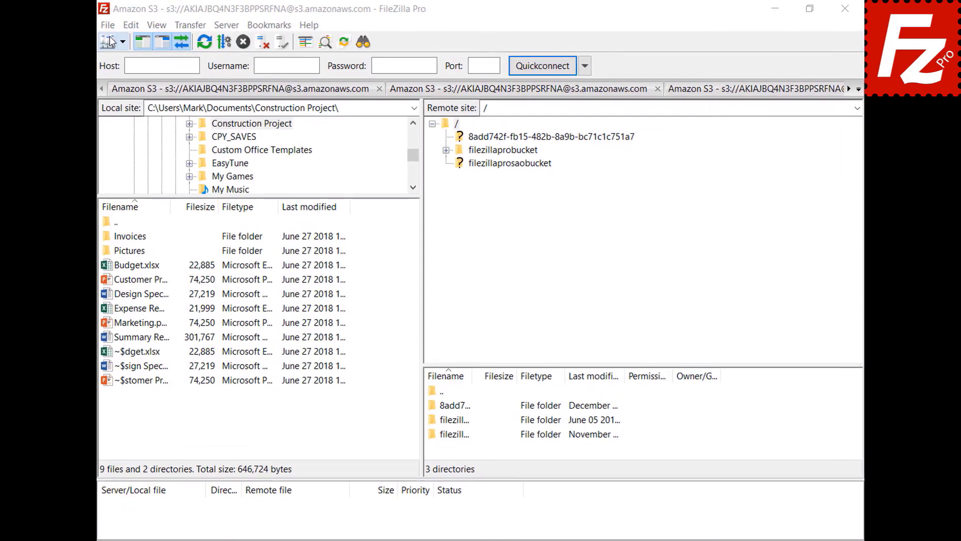
click(108, 25)
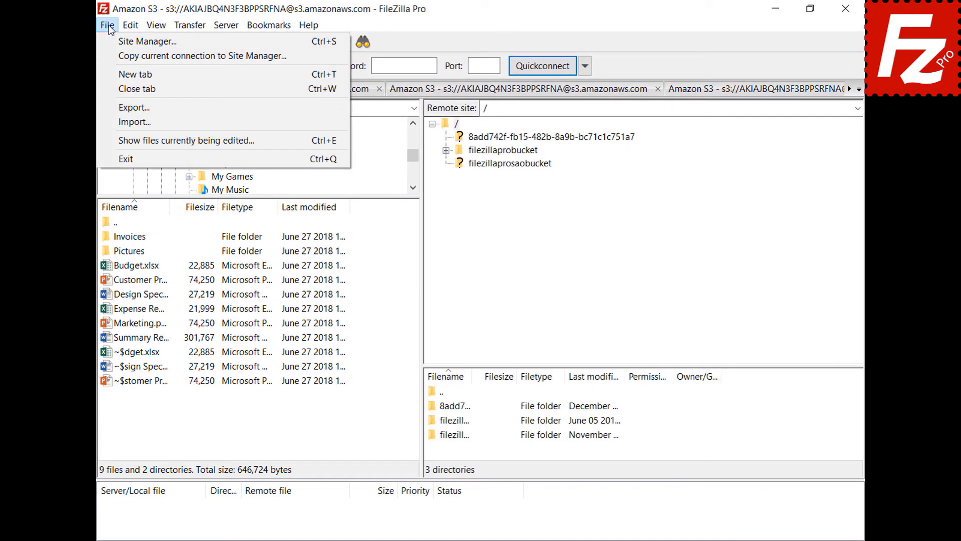
click(111, 42)
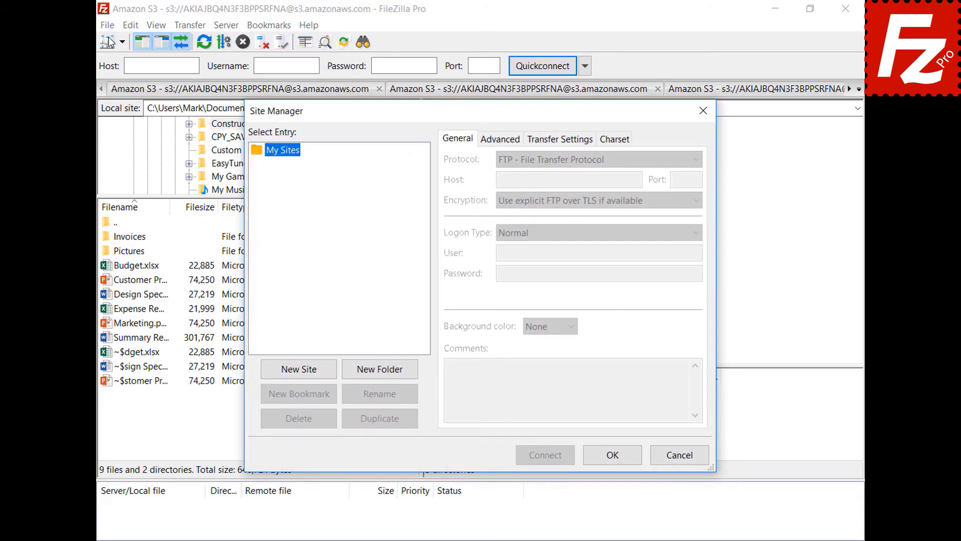
click(299, 370)
text(OneDrive)
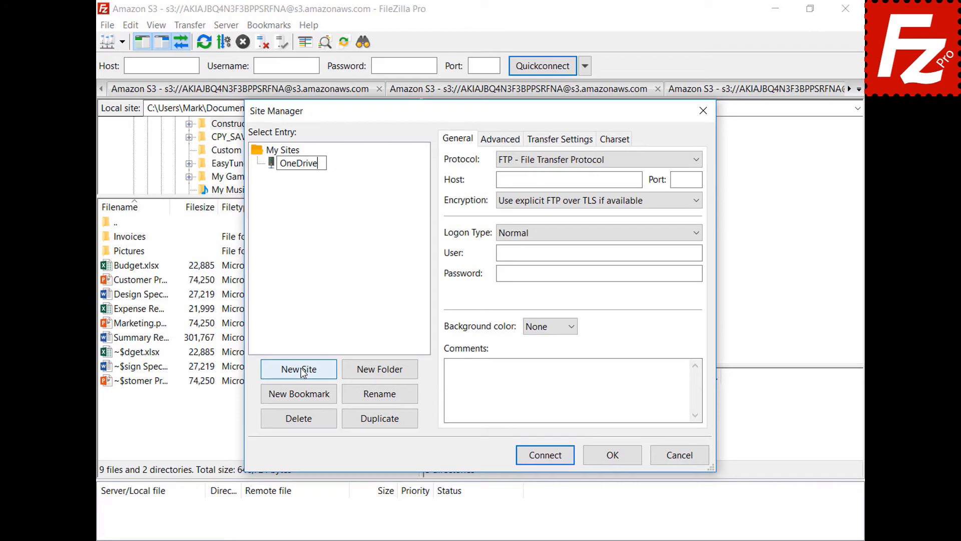
click(697, 161)
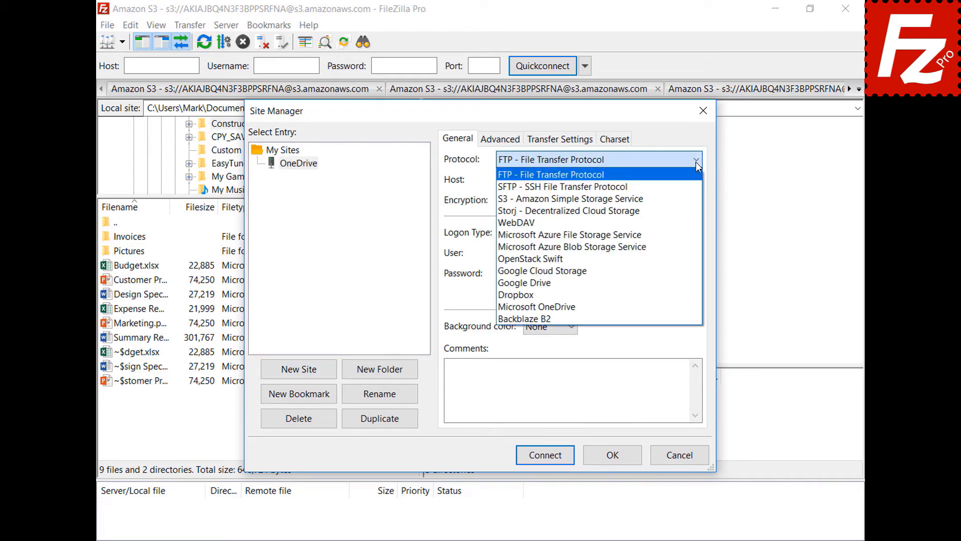
click(692, 308)
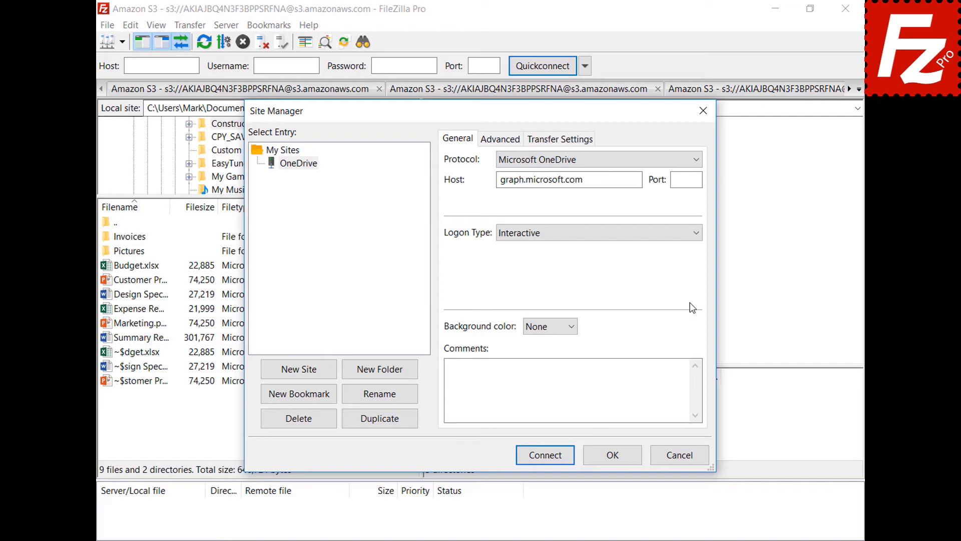
Connect to the new OneDrive site and sign in with the account password
click(546, 457)
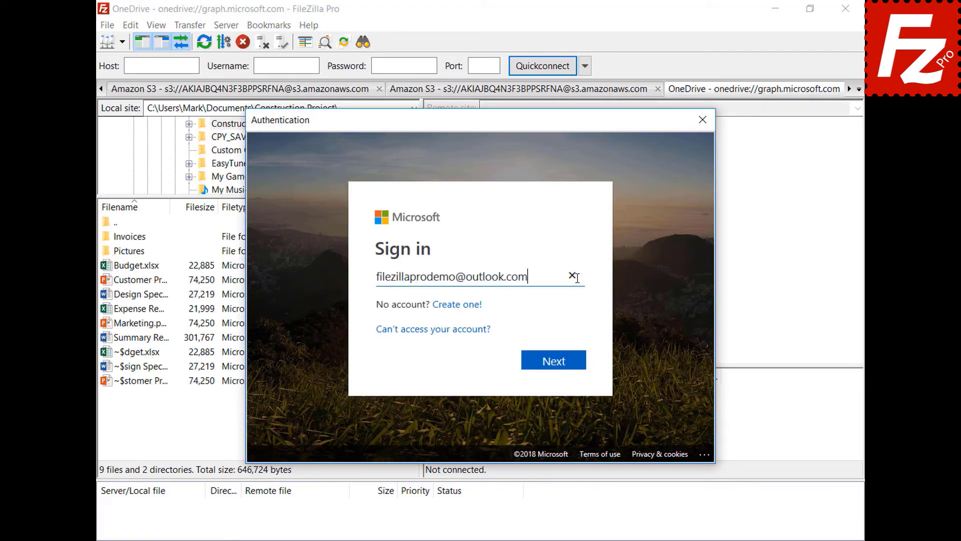
click(559, 365)
key(ctrl+v)
click(558, 375)
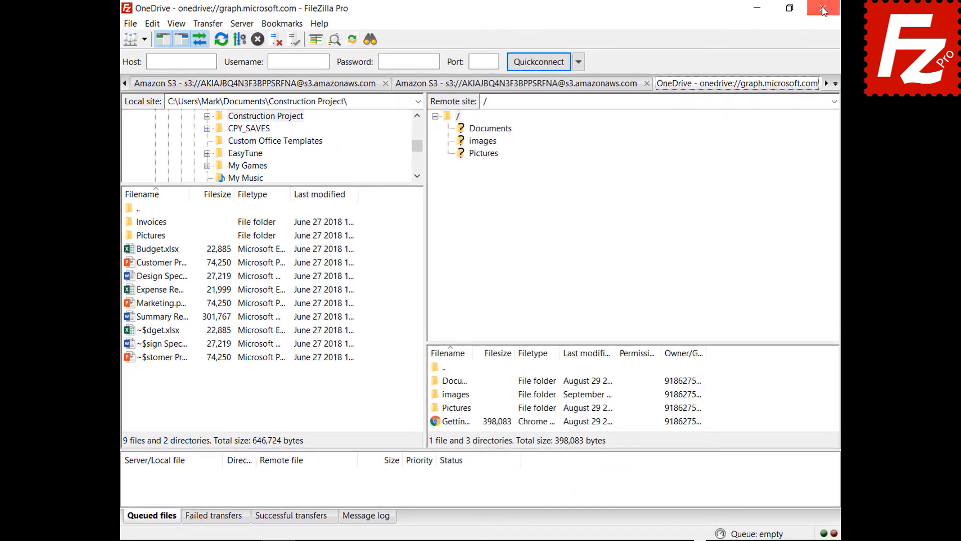
Close FileZilla, then sign in to Microsoft with the account e-mail and password to load the folders
click(823, 11)
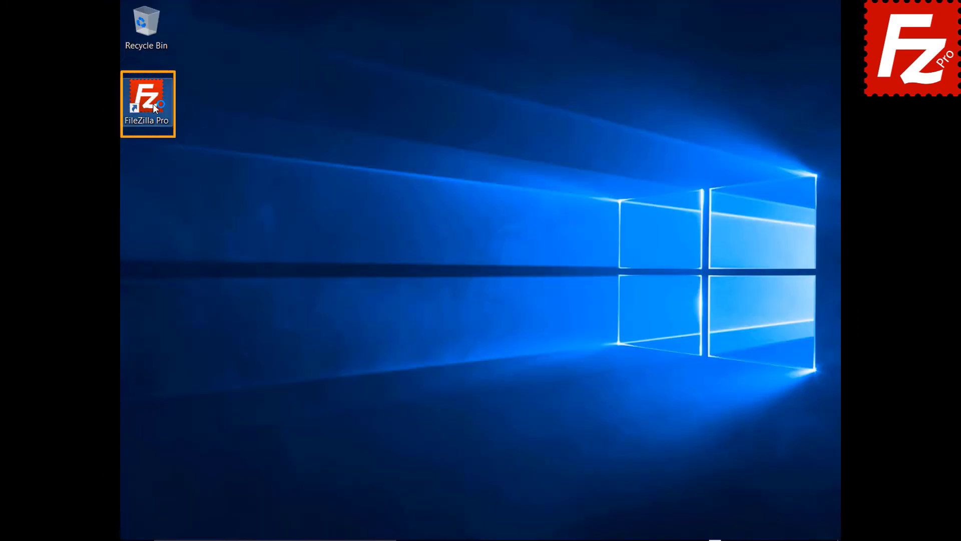
click(555, 260)
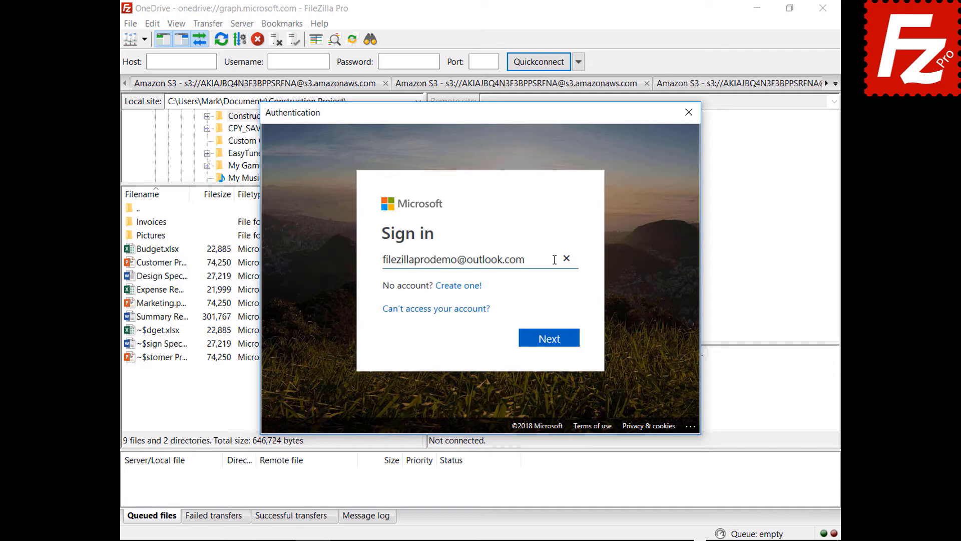
click(549, 345)
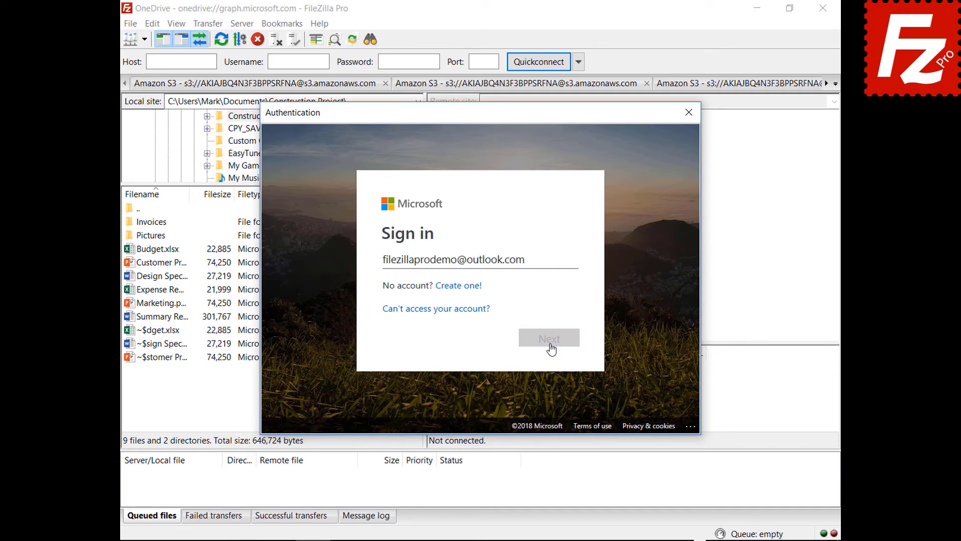
text(*********)
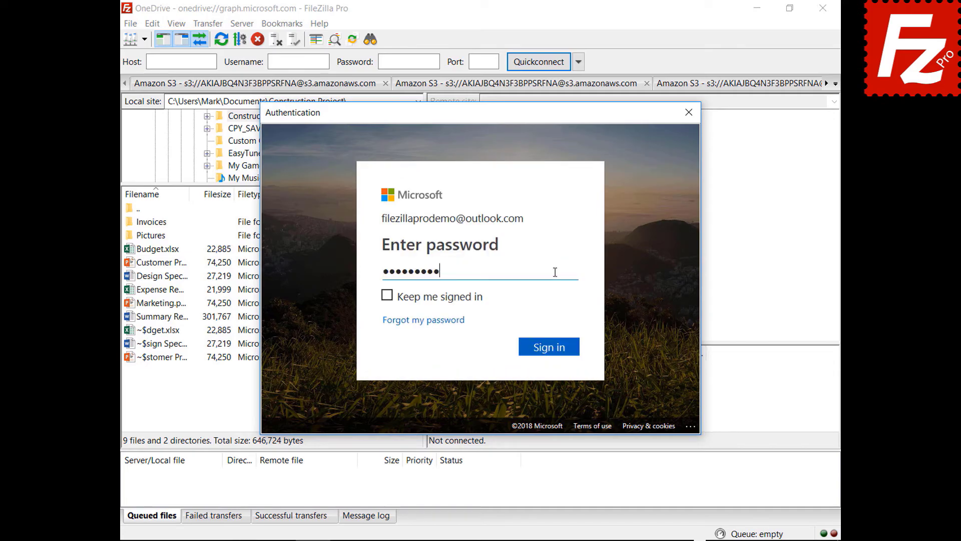
click(550, 355)
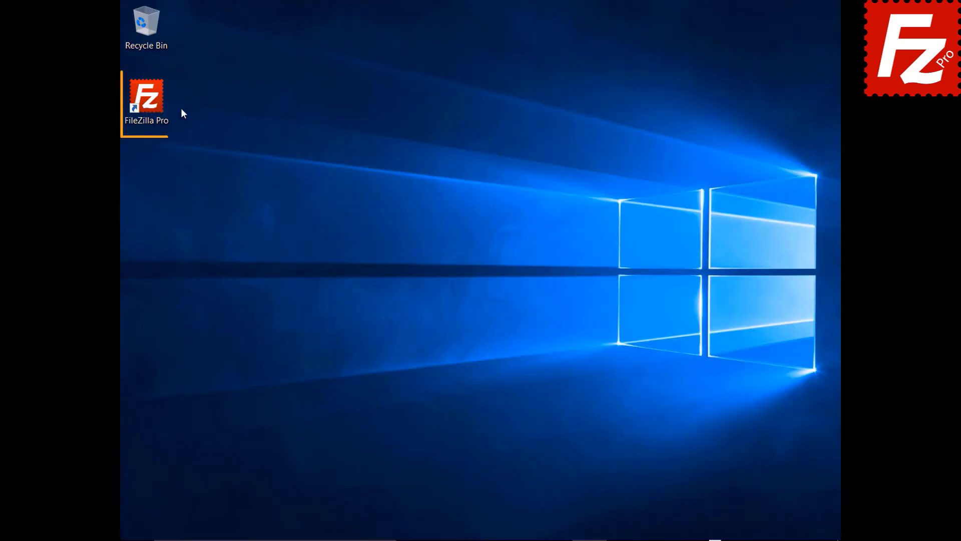
Launch FileZilla and protect saved passwords with a master password, entered twice in the Passwords settings
double_click(152, 104)
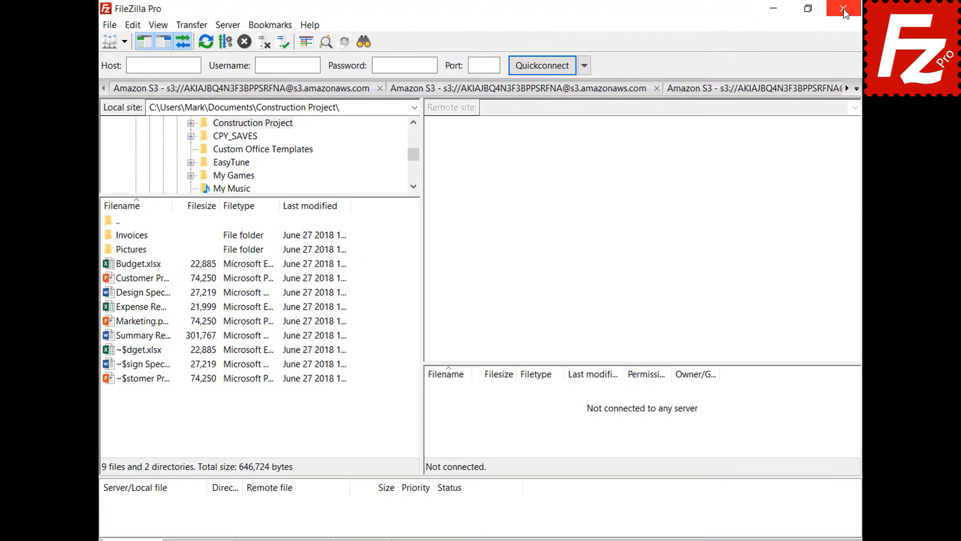
click(128, 25)
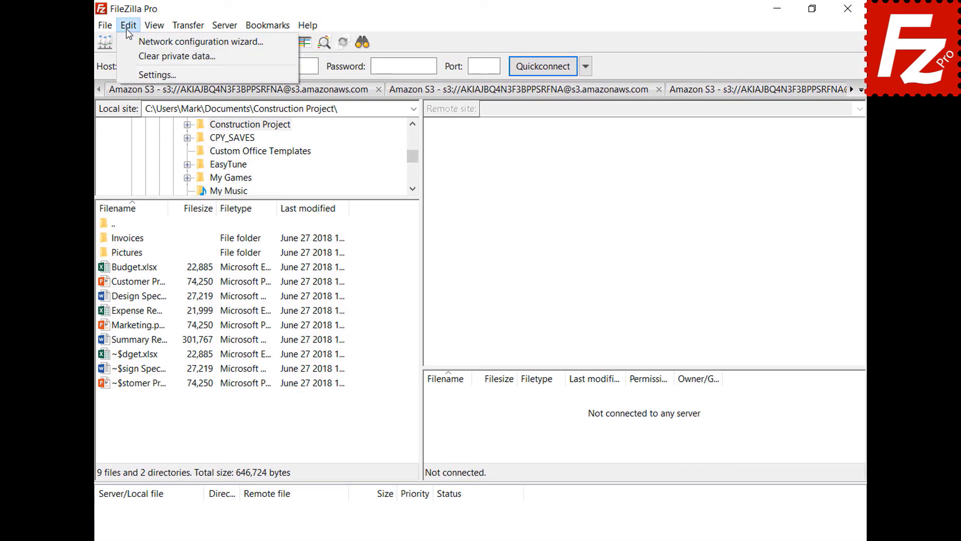
click(135, 75)
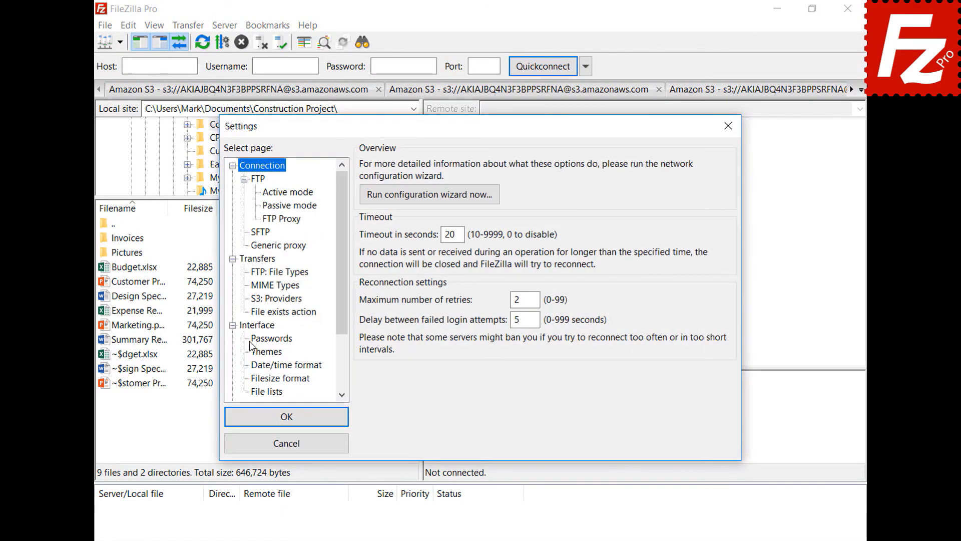
click(252, 340)
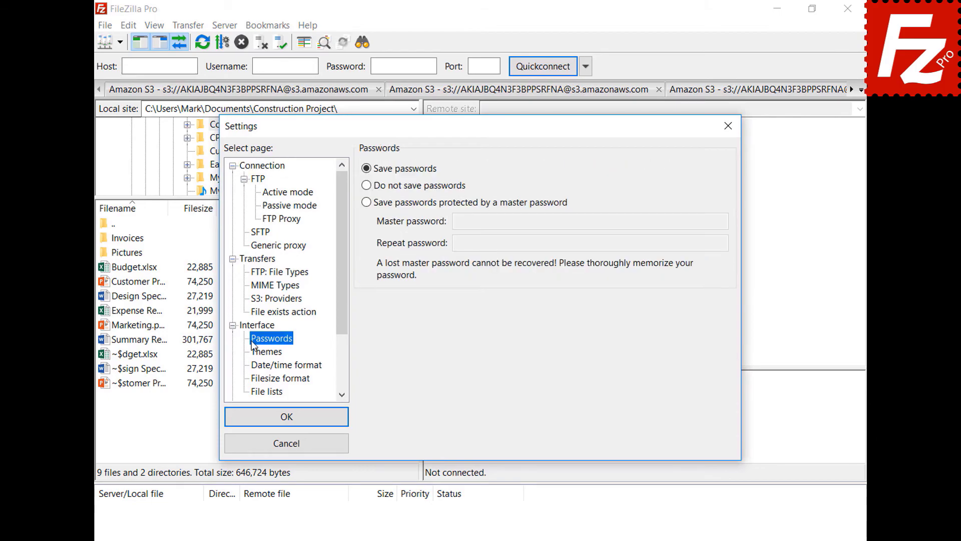
click(367, 203)
click(701, 221)
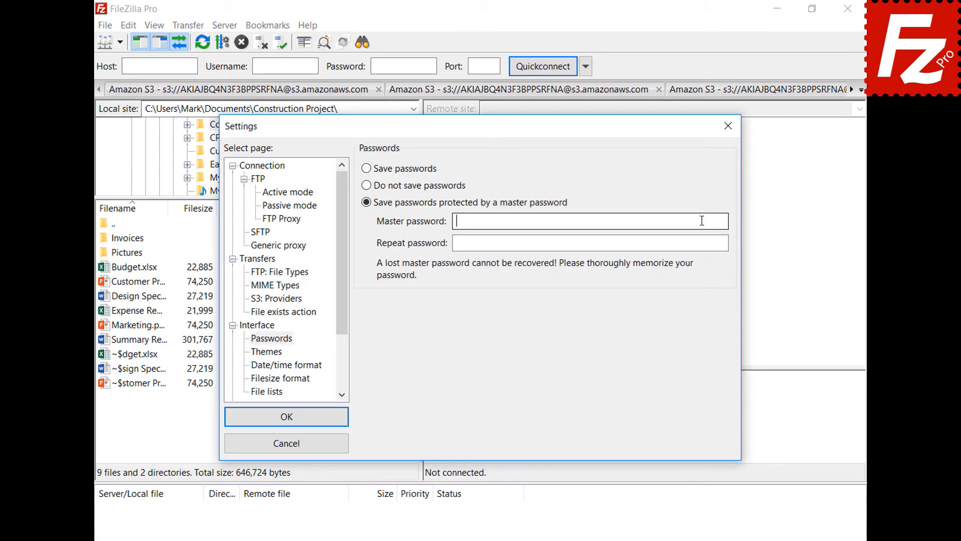
text(•••••••••••)
key(Tab)
text(•••••••••••)
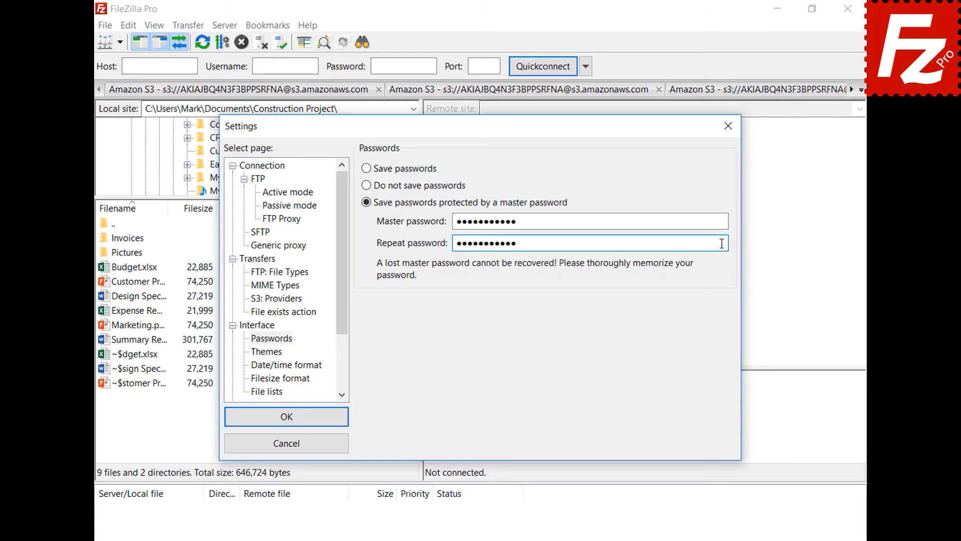
click(283, 418)
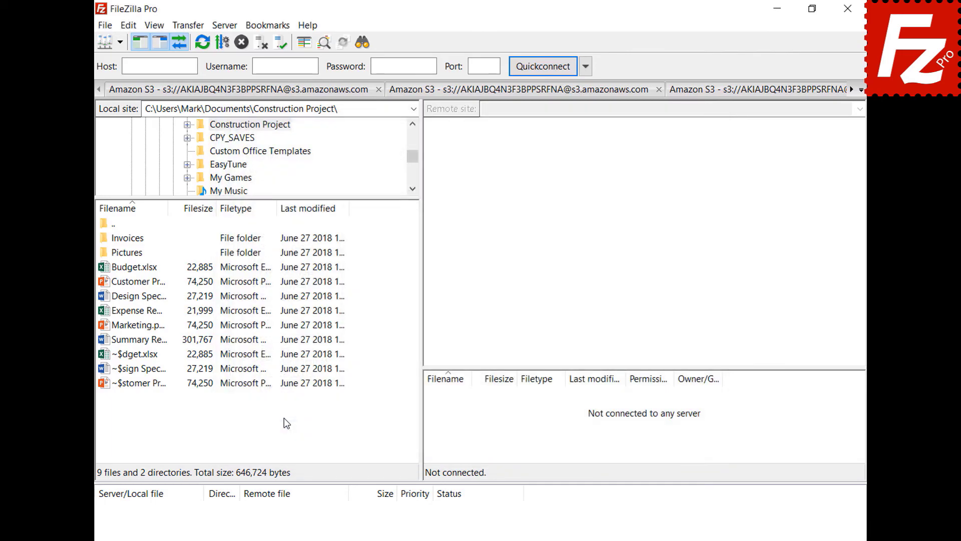
Reconnect to the saved OneDrive site, sign in again, and close FileZilla
click(120, 43)
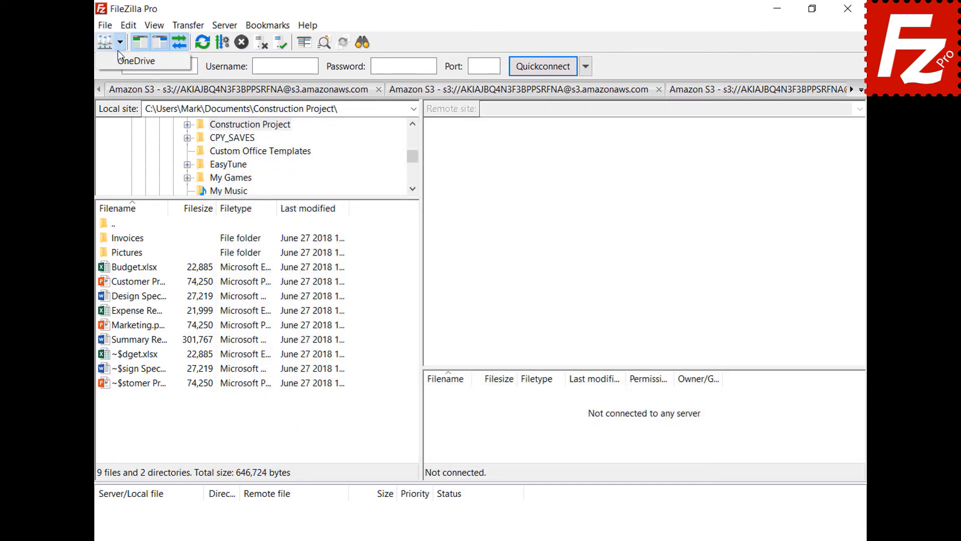
click(118, 61)
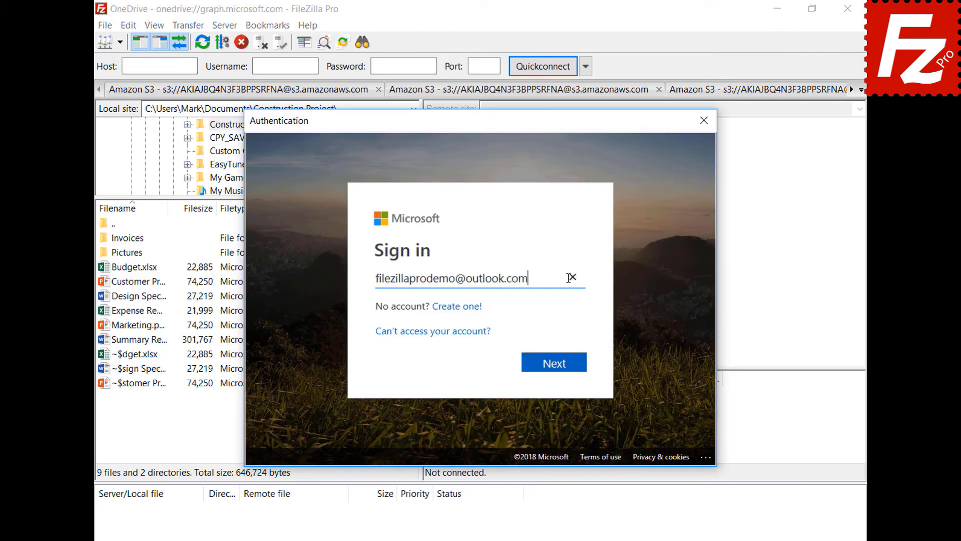
click(555, 364)
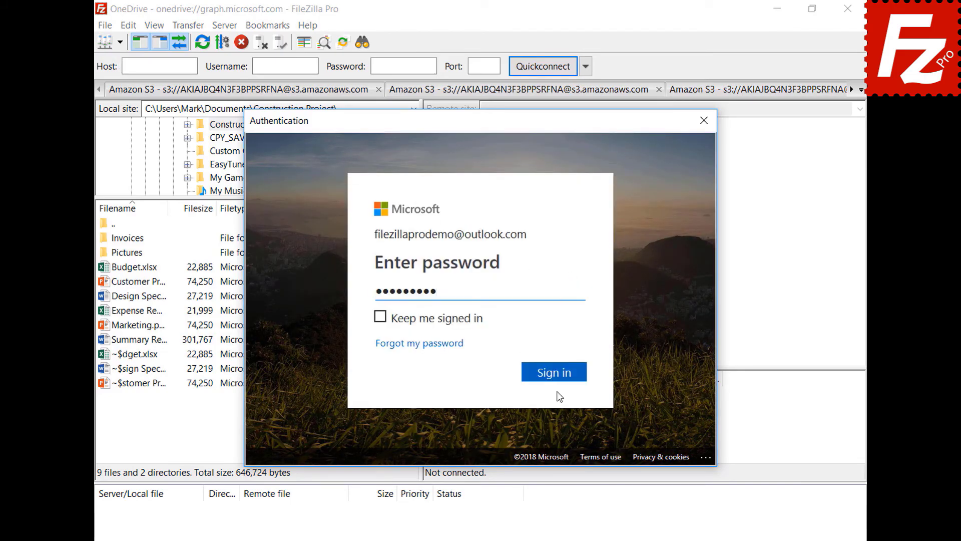
click(556, 375)
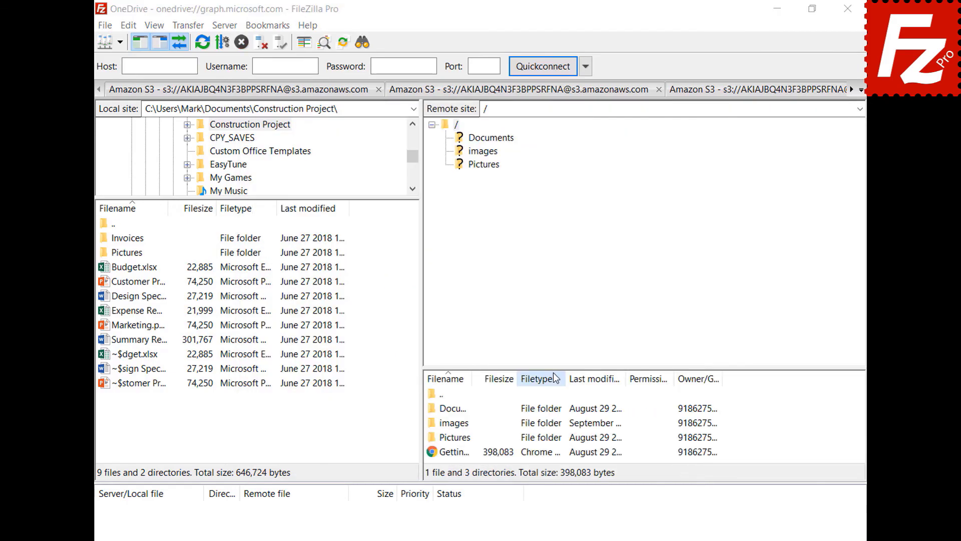
click(830, 8)
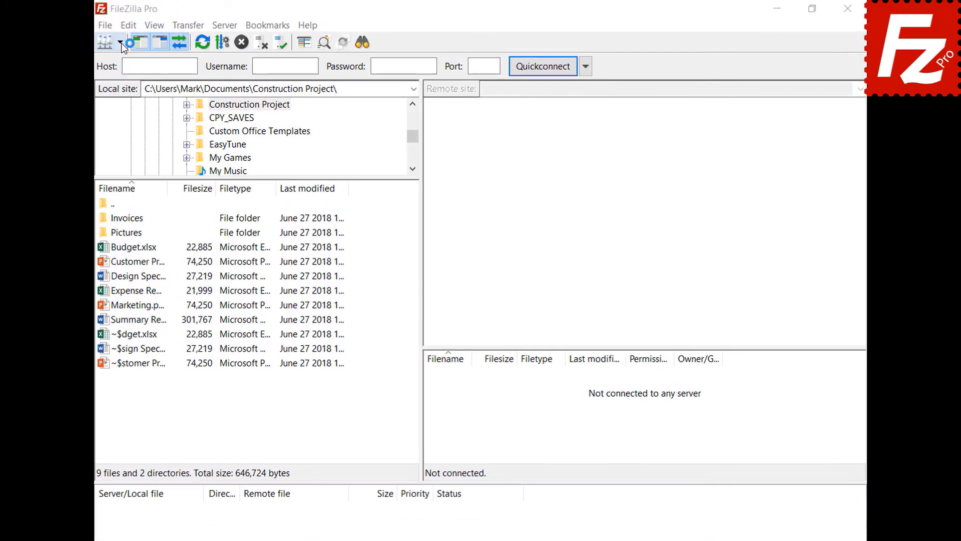
Connect to the saved OneDrive site, entering the master password when prompted
click(120, 42)
click(120, 61)
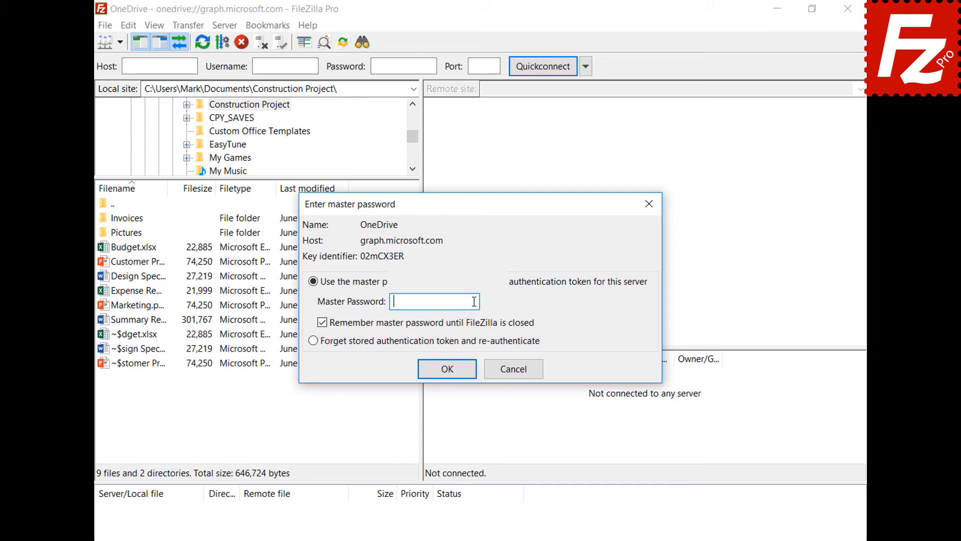
key(ctrl+v)
click(448, 369)
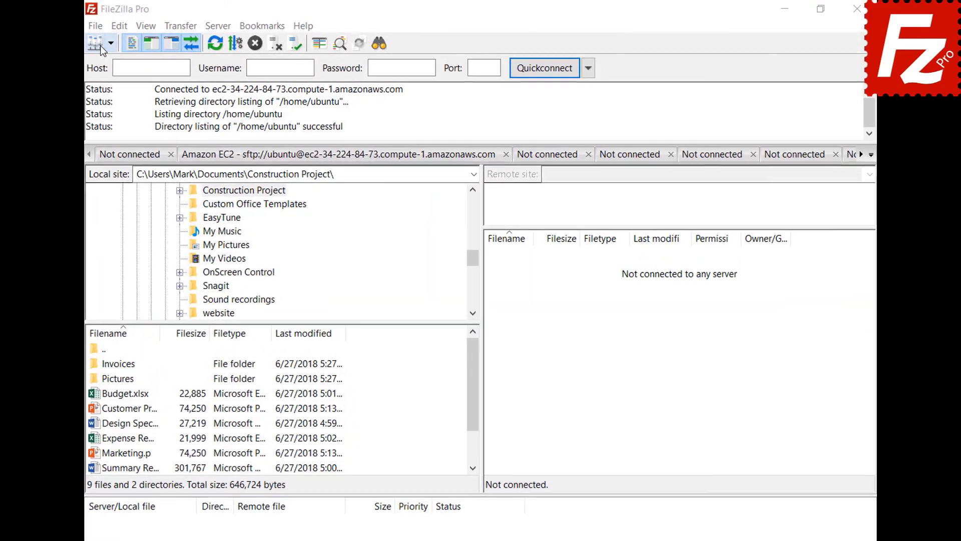
Create a new site named B2 using the Backblaze B2 protocol
click(95, 26)
click(104, 39)
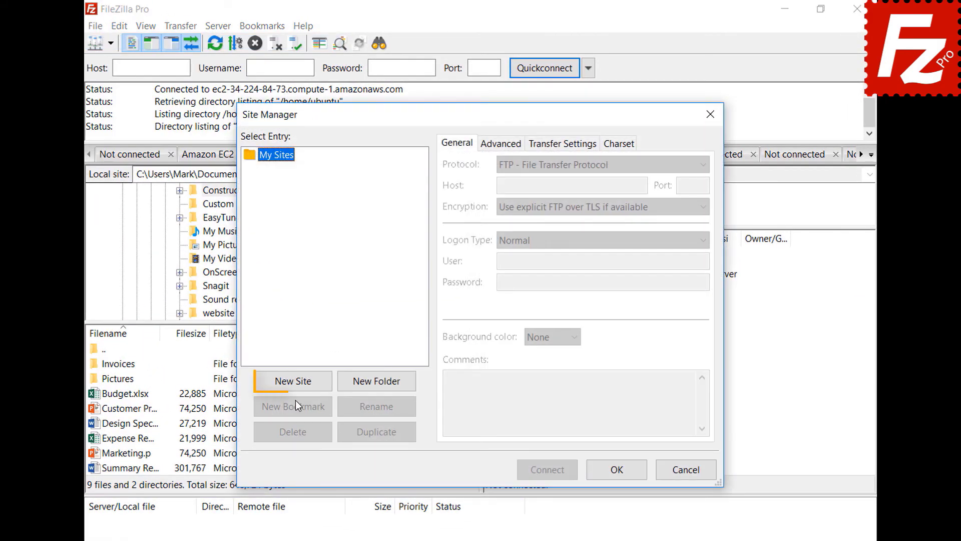
click(295, 384)
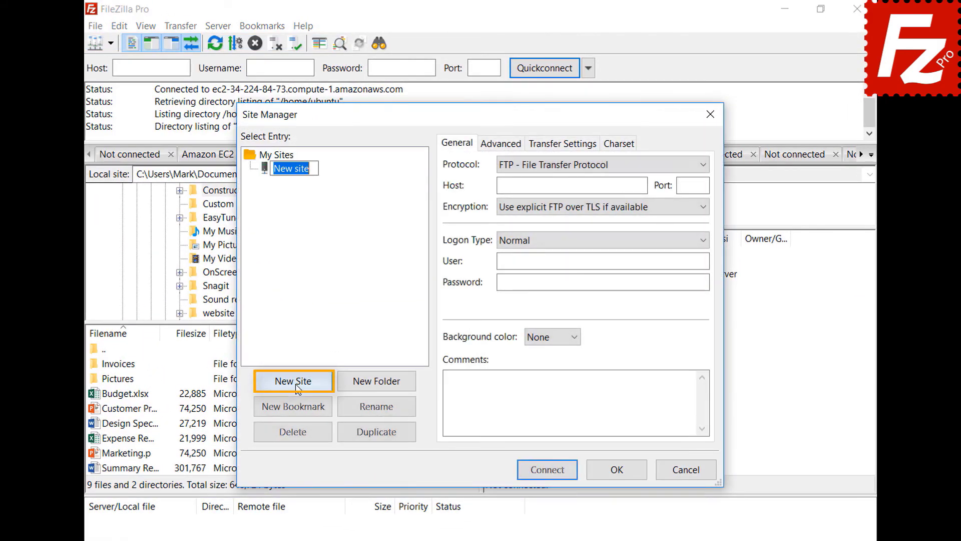
text(B2)
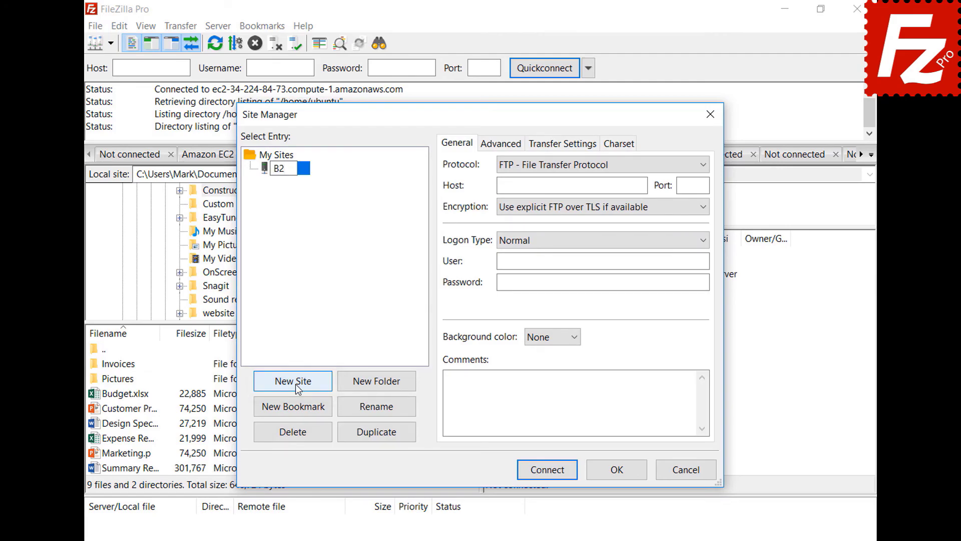
click(572, 164)
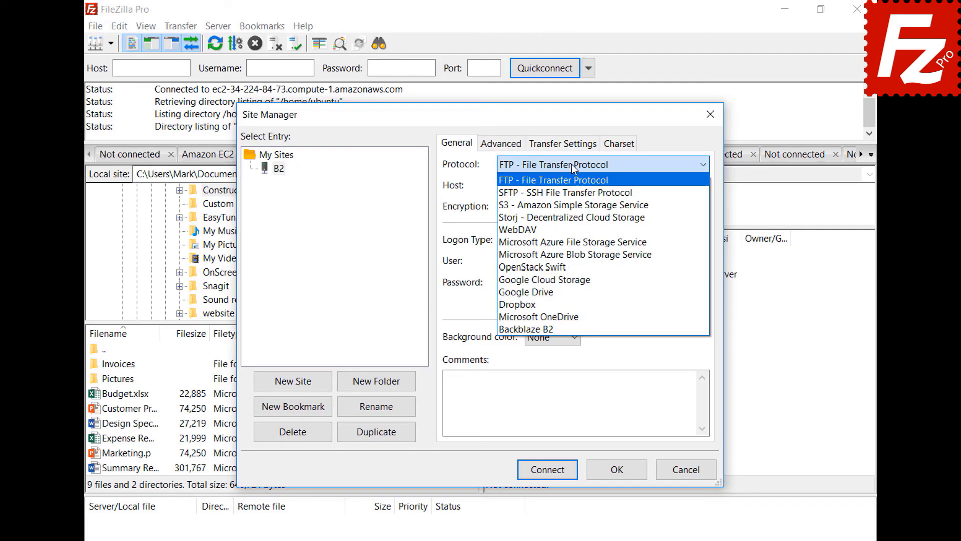
click(571, 328)
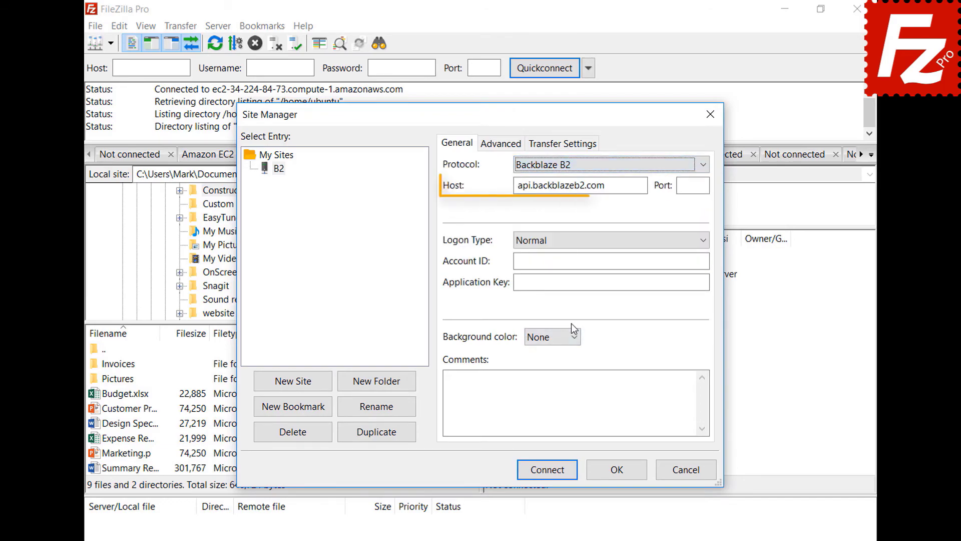
Fill in the B2 account ID and application key, then connect
click(706, 260)
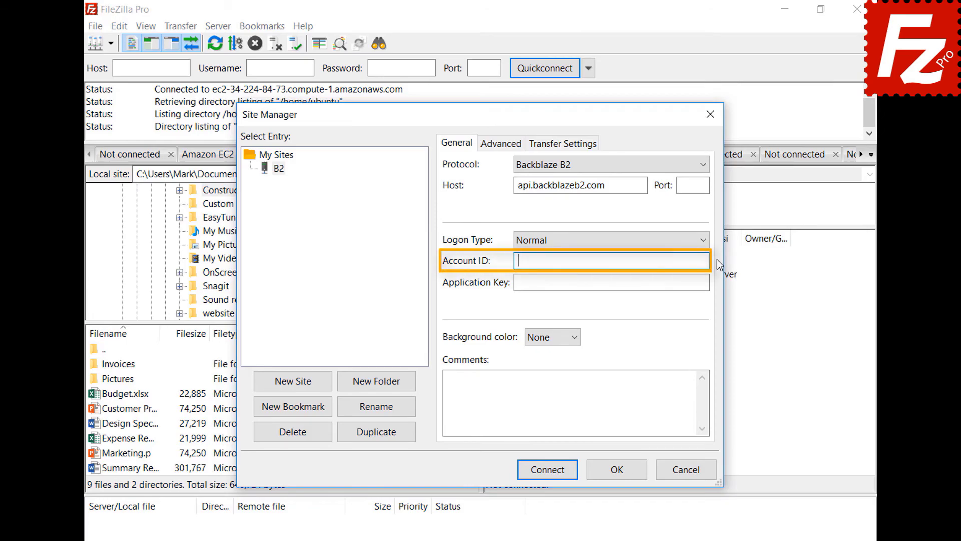
text(17939b0a698e)
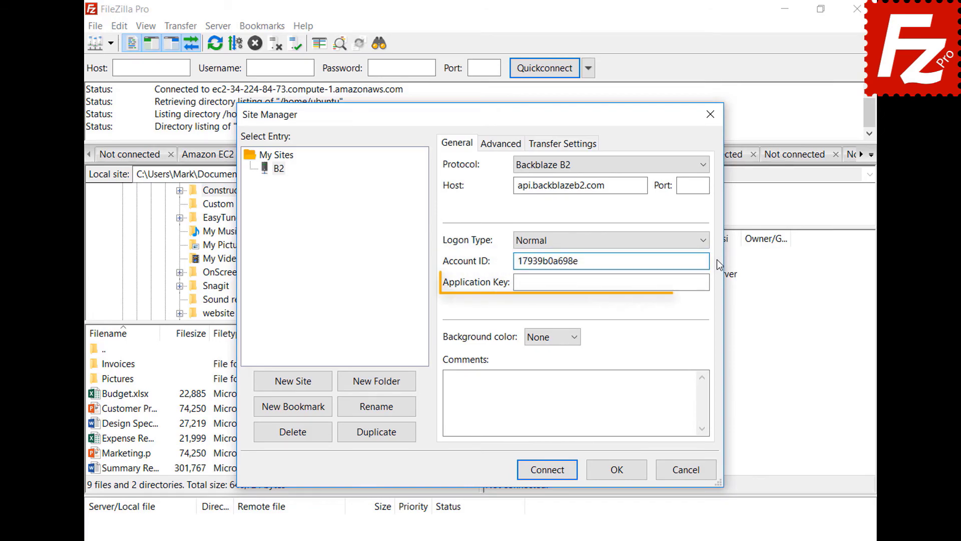
click(707, 282)
key(ctrl+v)
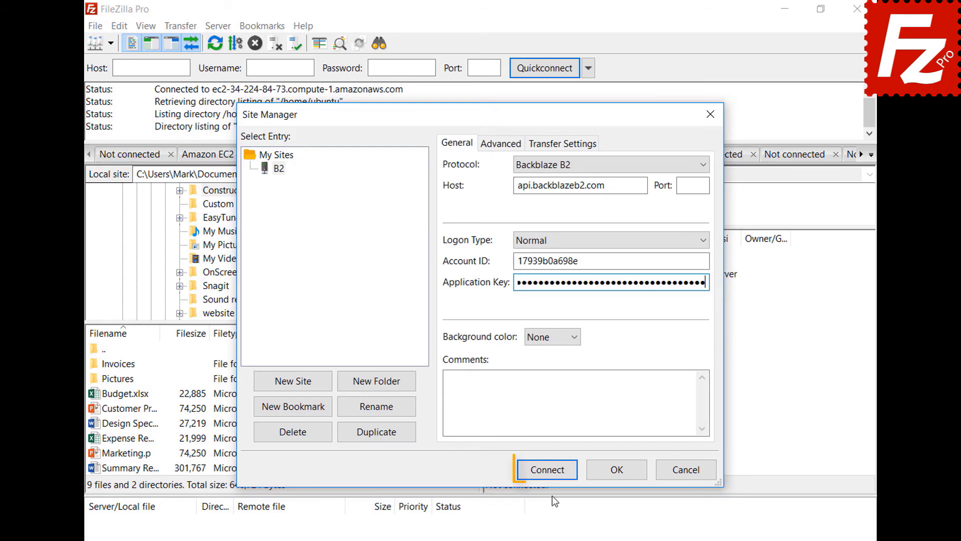
click(551, 476)
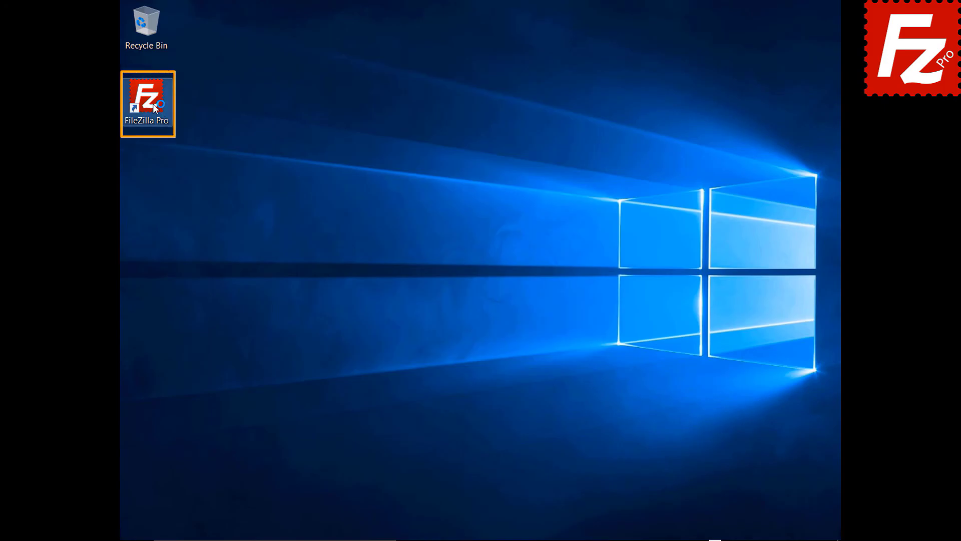
Launch FileZilla and create a new site named WebDav using the WebDAV protocol
double_click(153, 103)
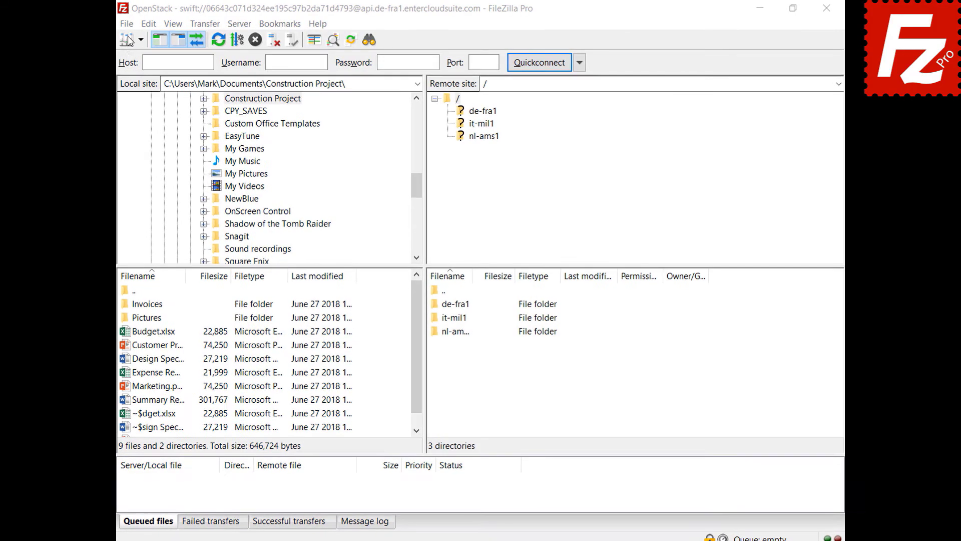
click(130, 23)
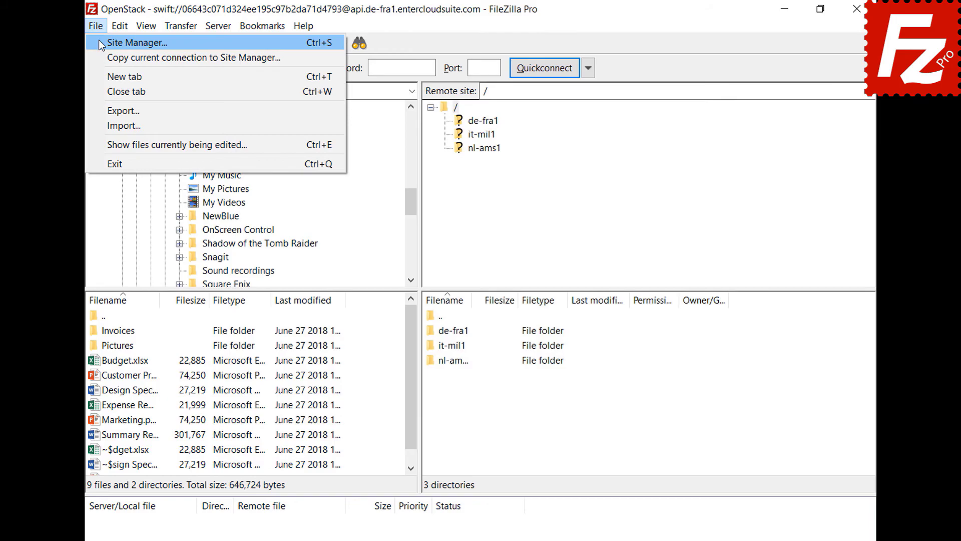
click(98, 42)
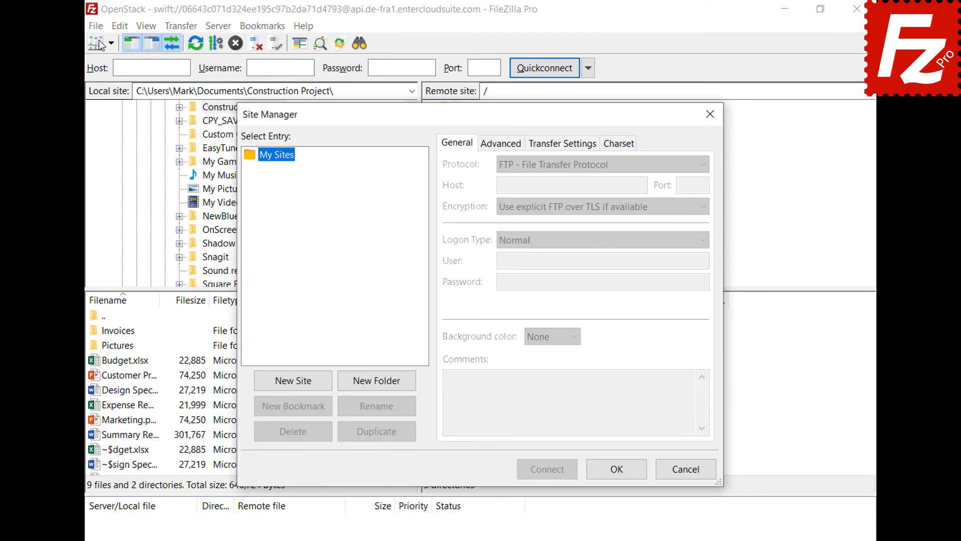
click(296, 386)
text(WebDav)
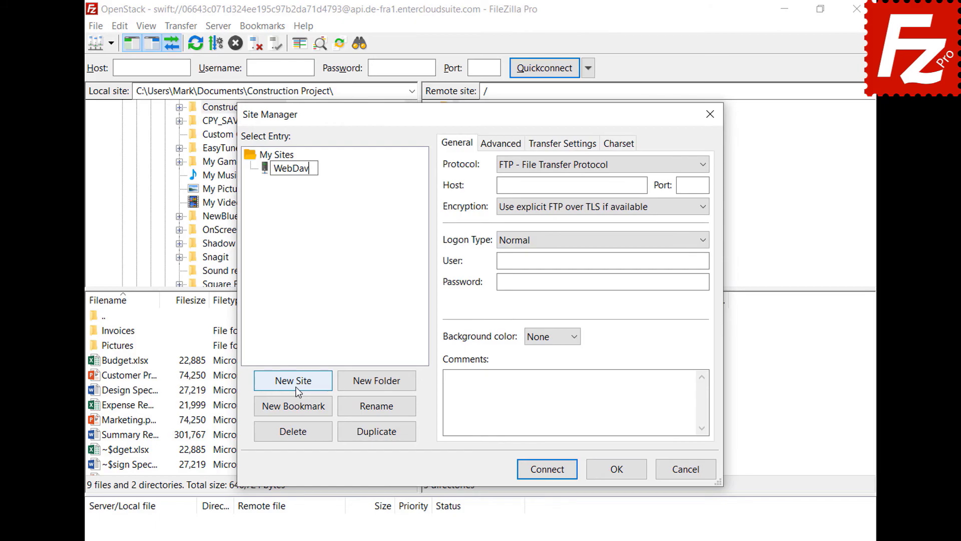
key(Return)
click(666, 164)
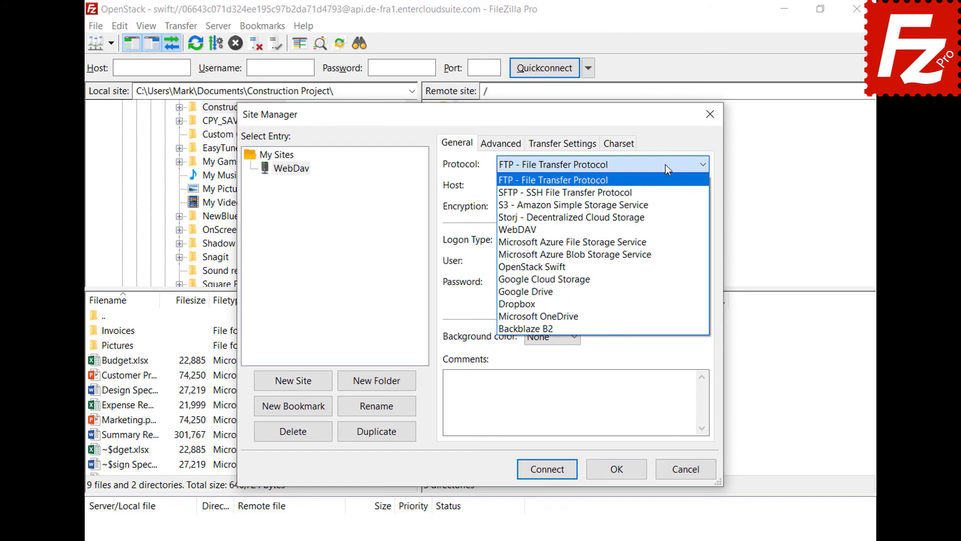
click(660, 226)
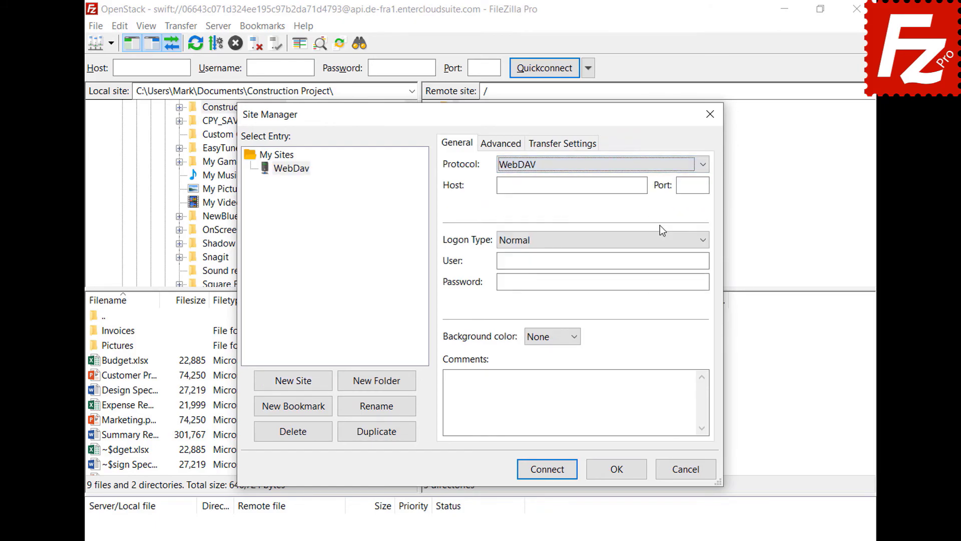
Set host webdav.opendrive.com with the account e-mail and password, then connect
click(643, 185)
text(webdav.opendrive.com)
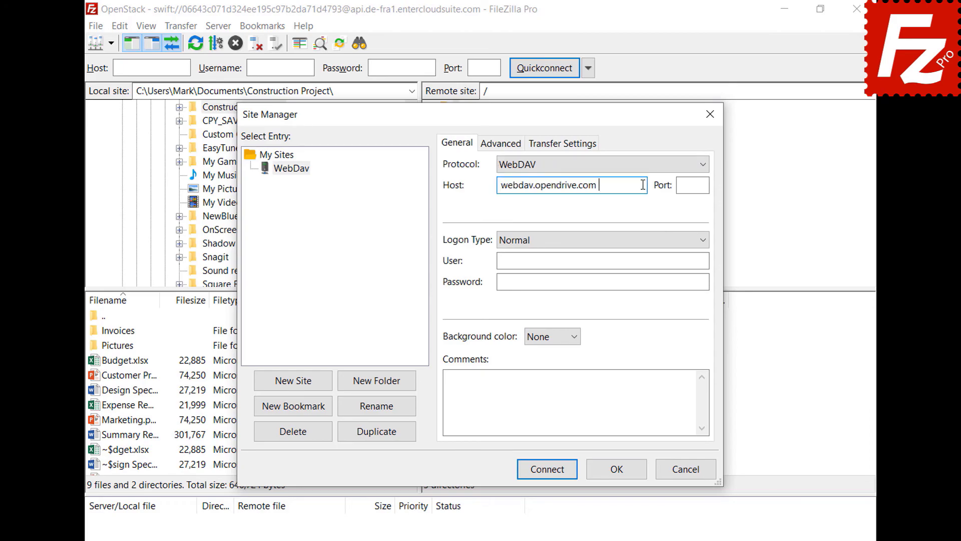
click(698, 260)
key(ctrl+v)
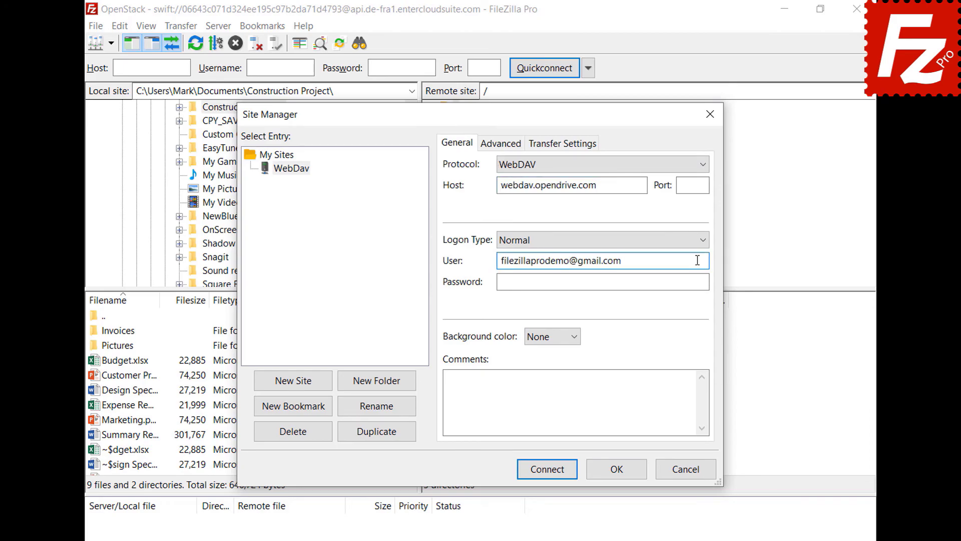
click(695, 281)
key(ctrl+v)
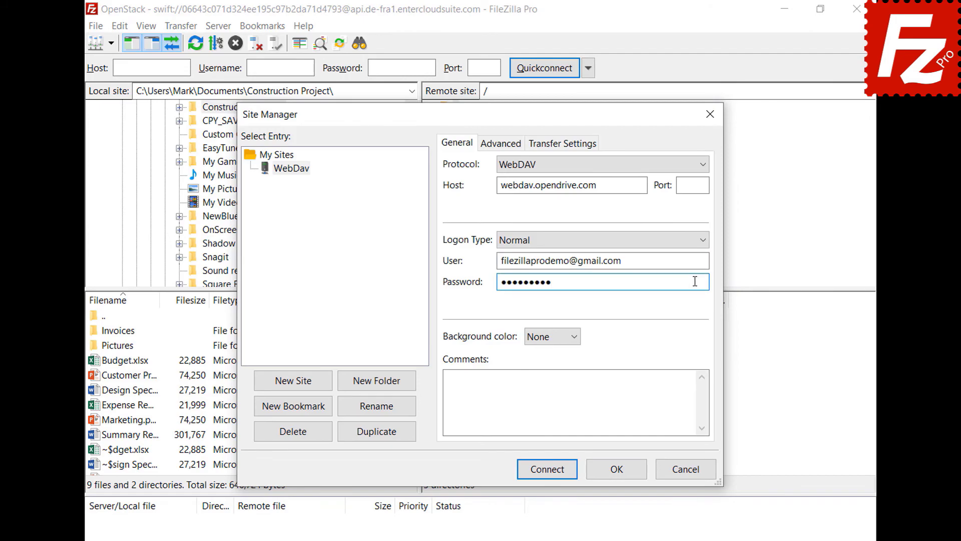
click(551, 473)
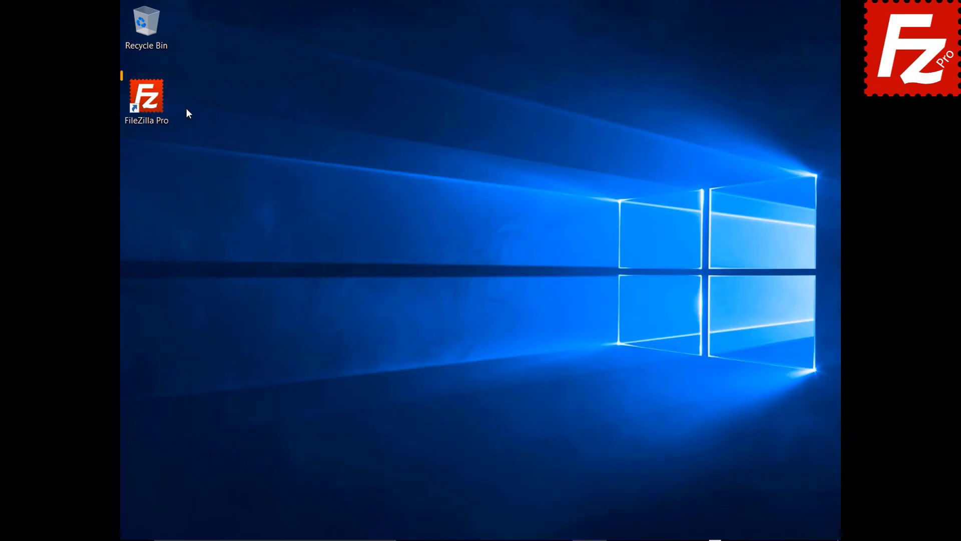
Launch FileZilla and create a new site named OpenStack using the OpenStack Swift protocol
double_click(151, 104)
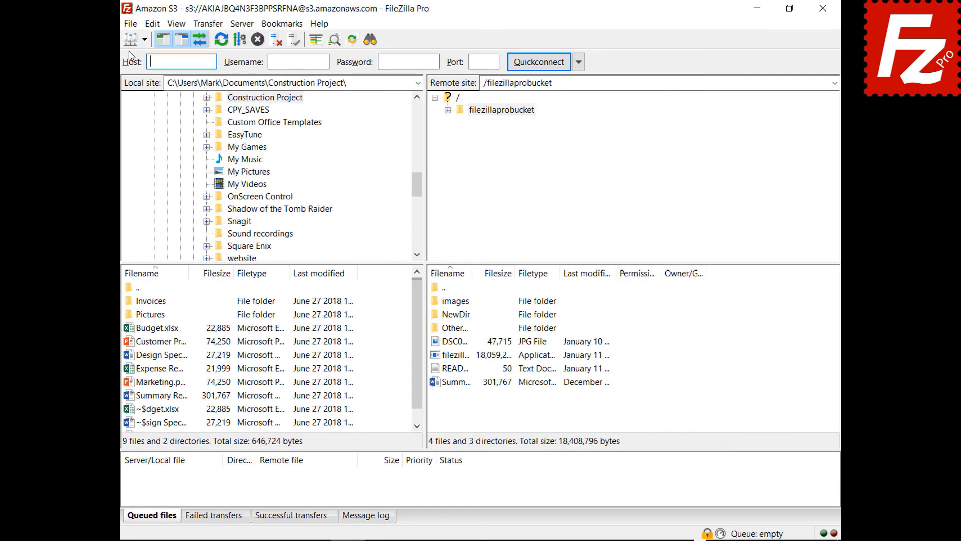
click(131, 27)
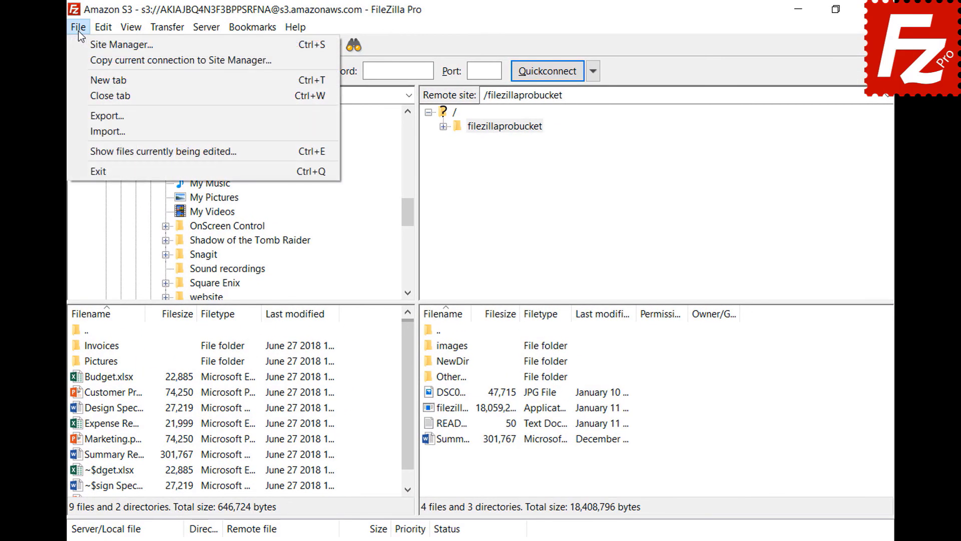
click(85, 47)
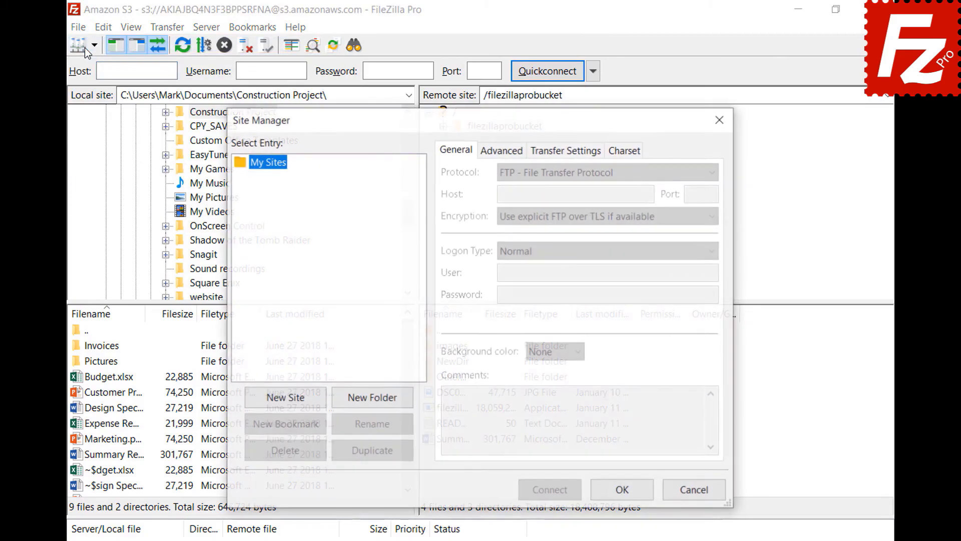
click(288, 402)
text(OpenStack)
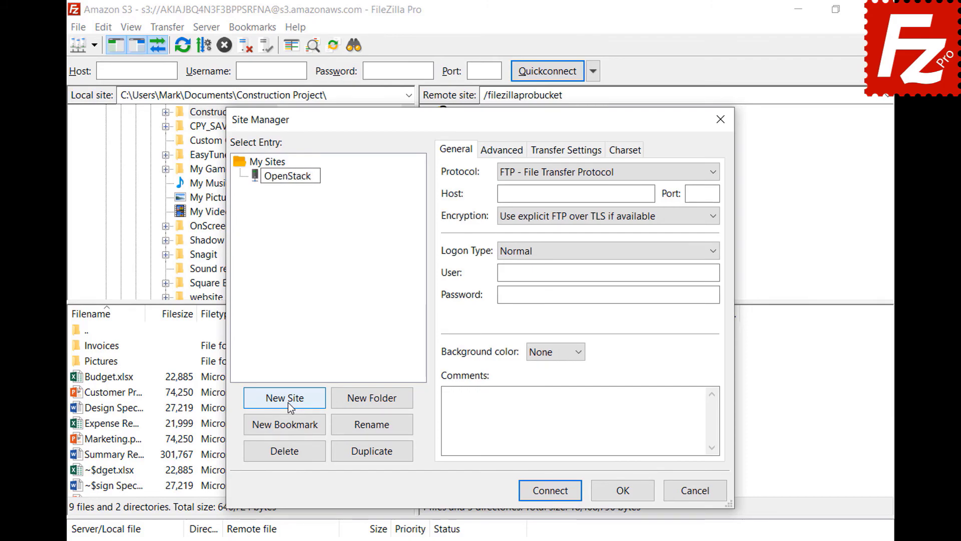
key(Return)
click(617, 173)
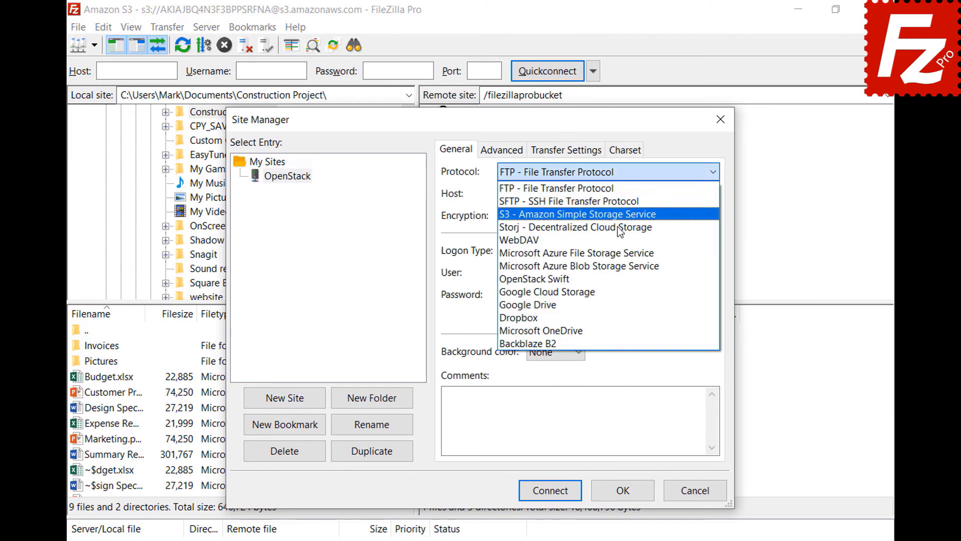
click(617, 278)
Enter identity host, path /v2.0/tokens, project ID, user and password, then connect
click(651, 195)
text(identity.de-fra1.entercloudsuite.com)
click(709, 215)
text(/v2.0/tokens)
click(713, 272)
text(06643c071d324ee195c97b2da71d4793)
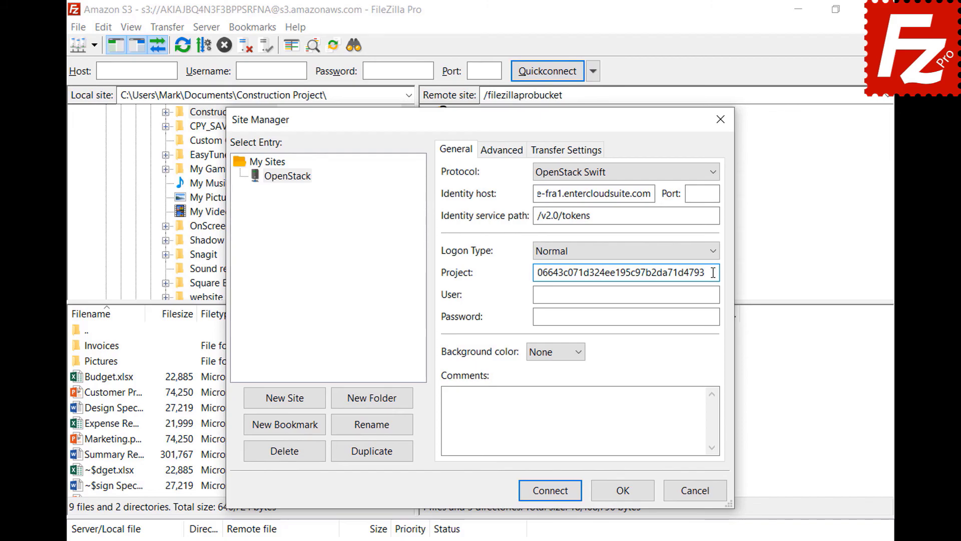
click(715, 294)
key(ctrl+v)
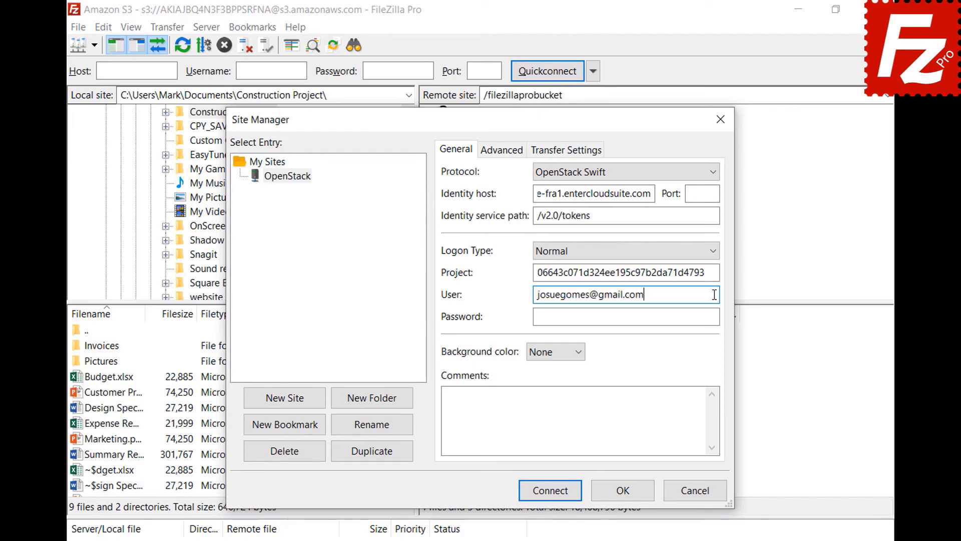
click(717, 317)
key(ctrl+v)
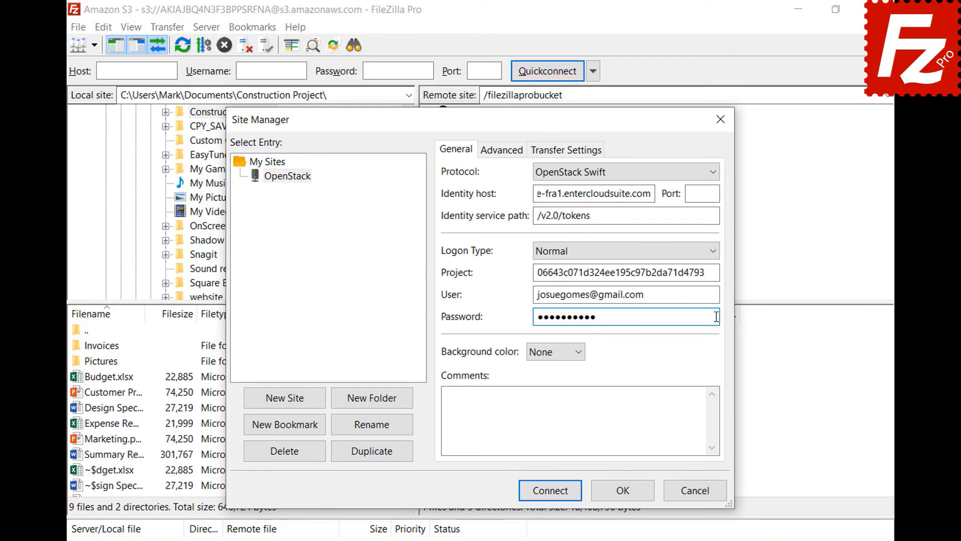
click(551, 491)
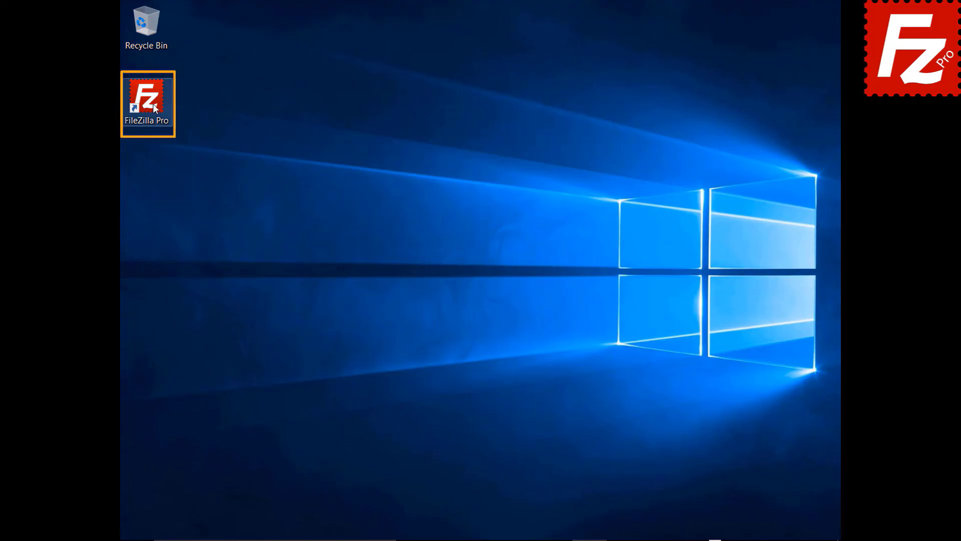
Create a new site named Rackspace using the Rackspace Cloud Storage protocol
click(104, 25)
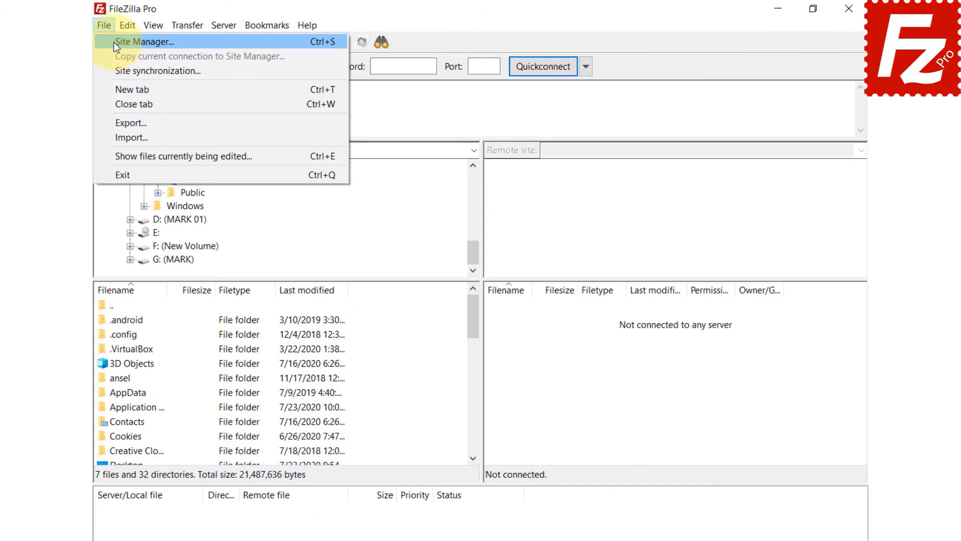
click(113, 42)
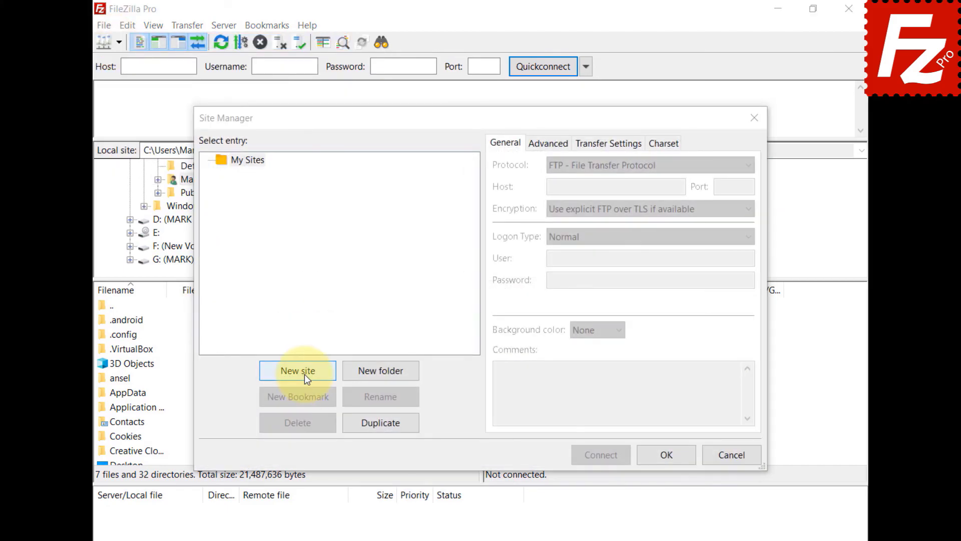
click(305, 374)
text(Rackspace)
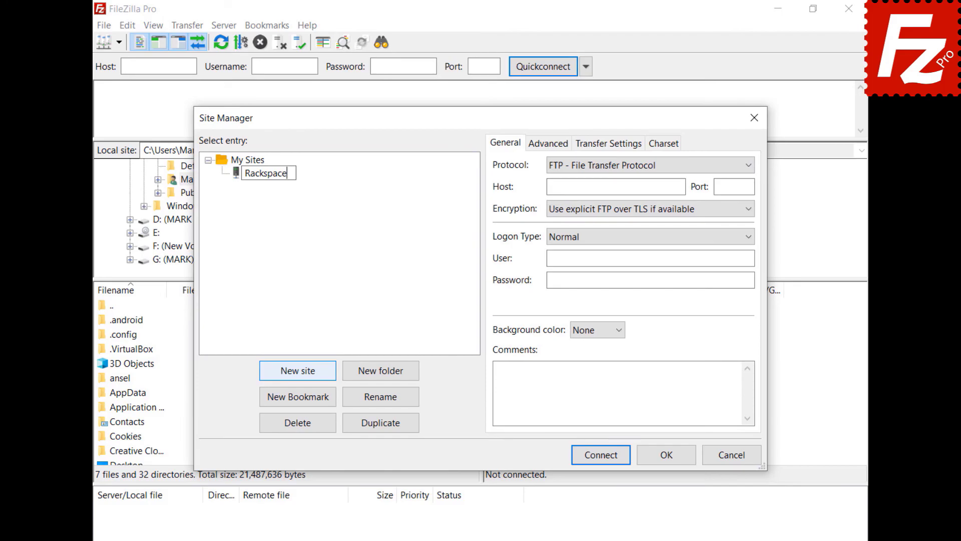
key(Return)
click(631, 168)
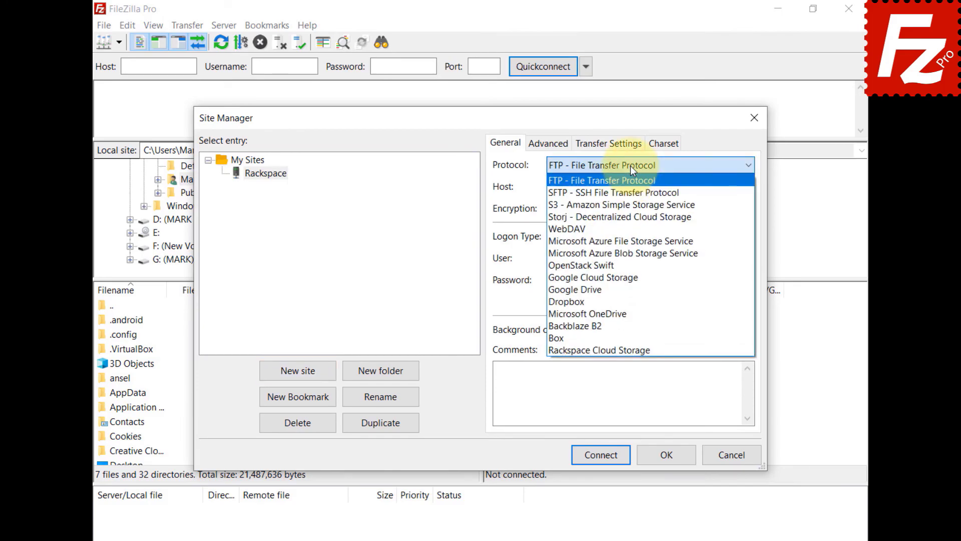
click(631, 350)
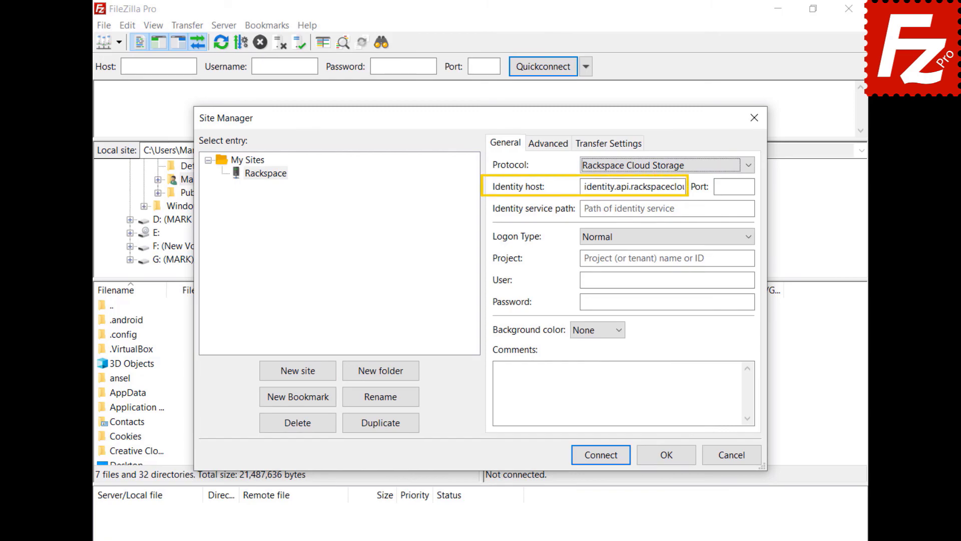
Enter path /v2.0/tokens, project 1288657, user name and password, connect, and open IAD
click(667, 208)
text(/v2.0/tokens)
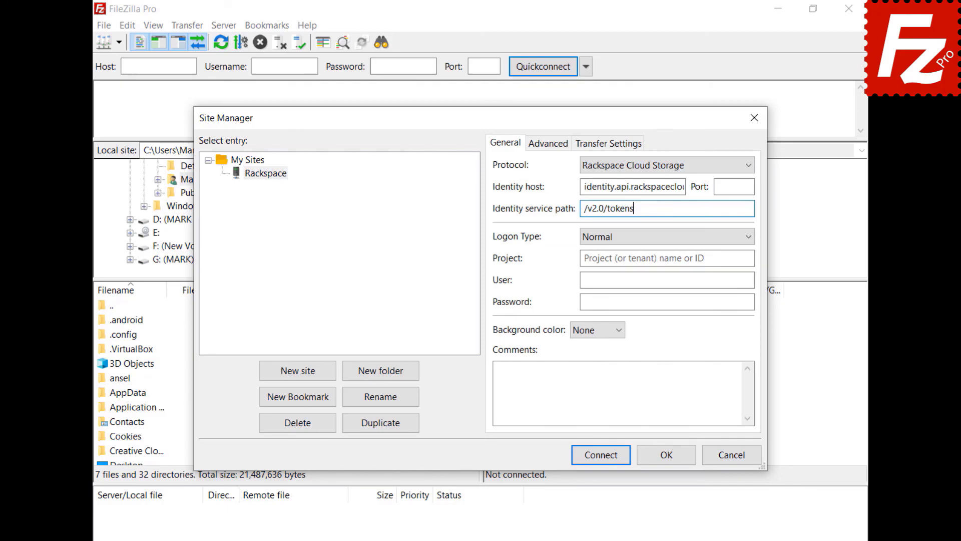
click(667, 259)
text(1288657)
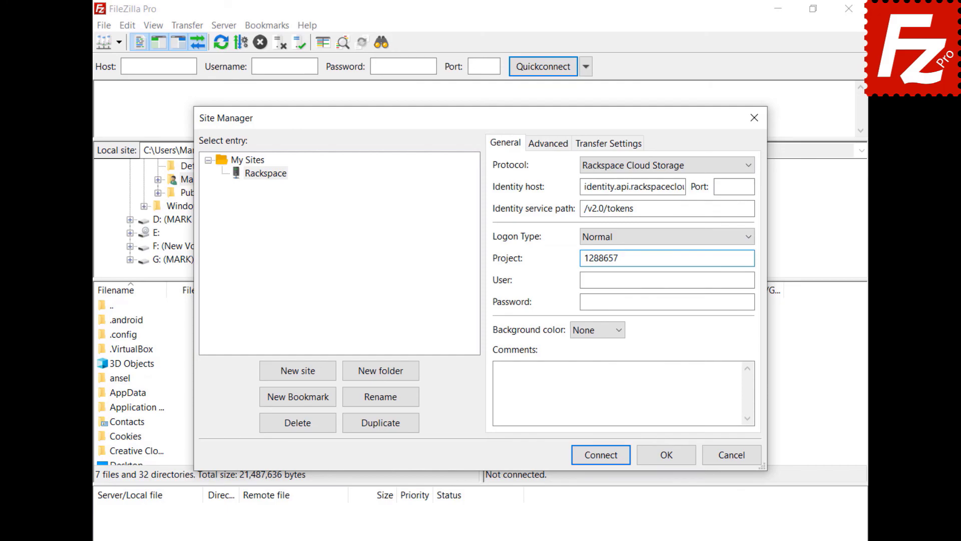
key(Tab)
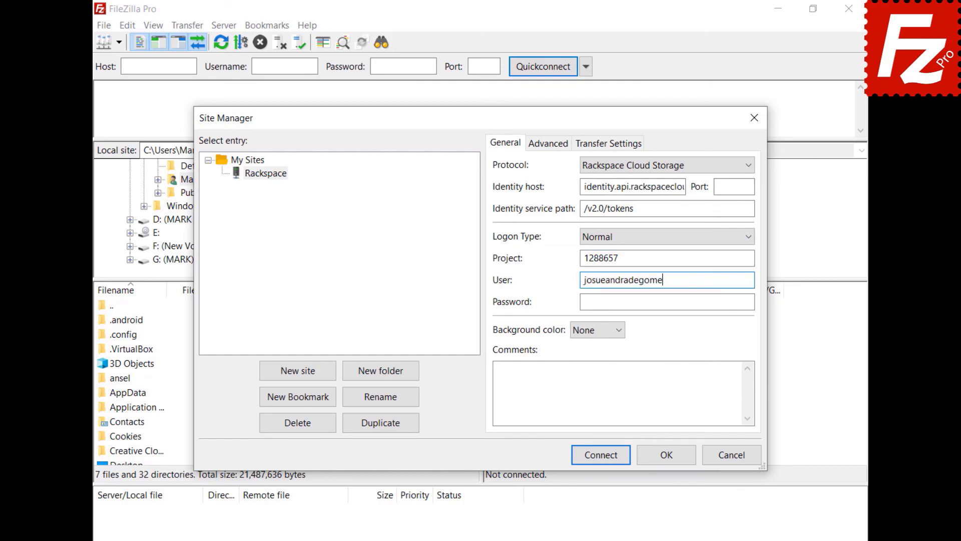
key(Tab)
key(ctrl+v)
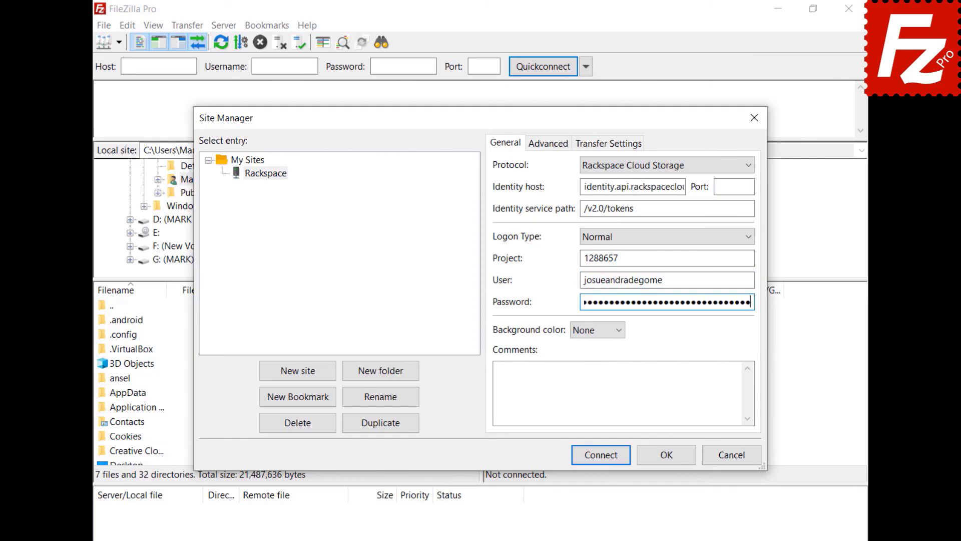
click(588, 456)
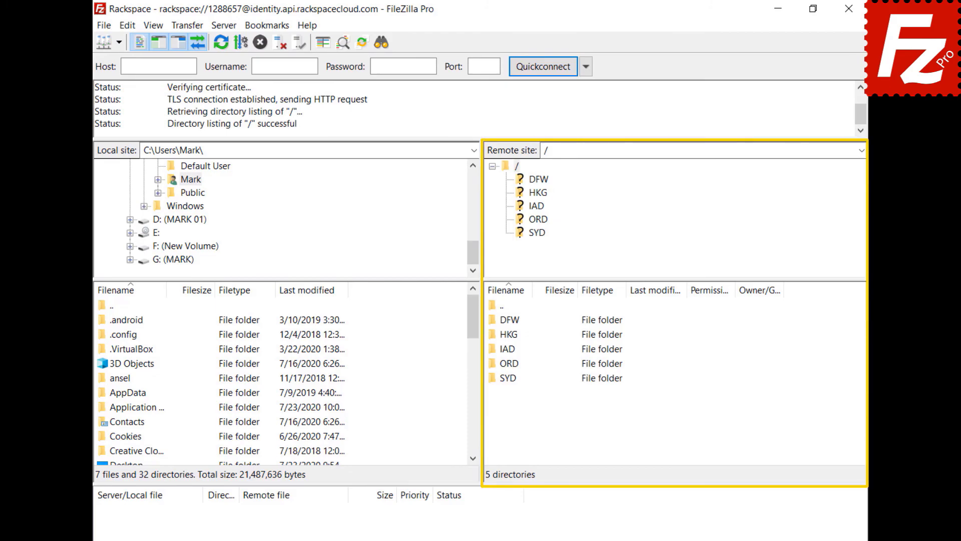
double_click(506, 348)
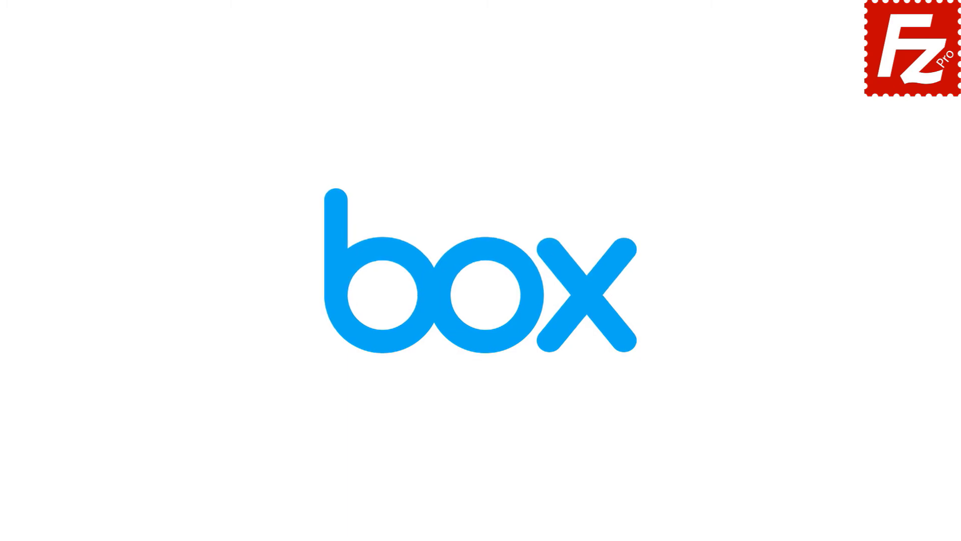
Launch FileZilla and create a new site named Box using the Box protocol
double_click(152, 104)
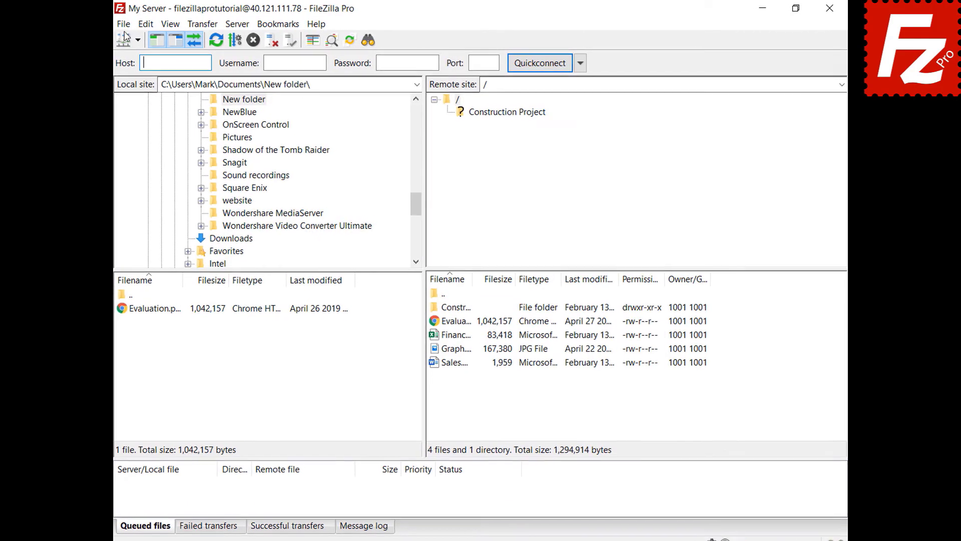
click(130, 23)
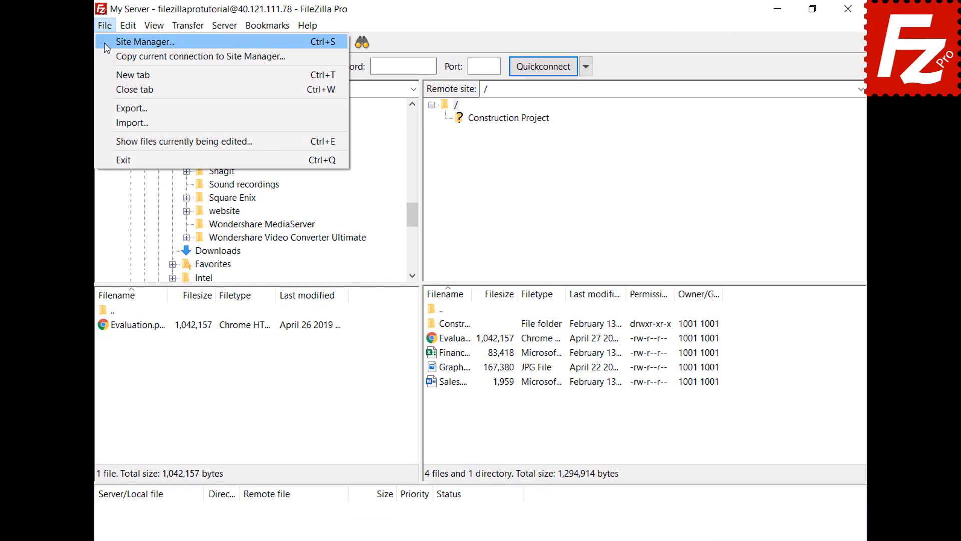
click(104, 43)
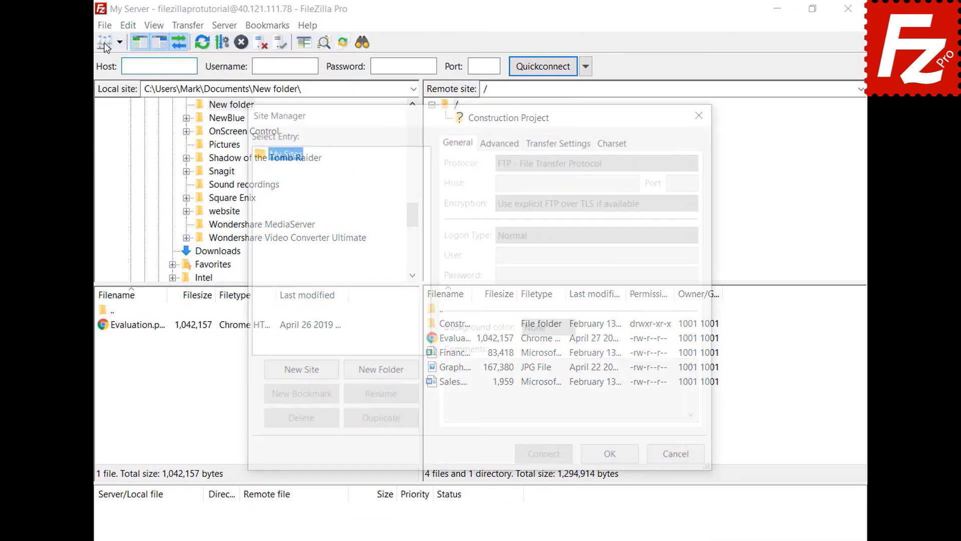
click(297, 377)
text(Box)
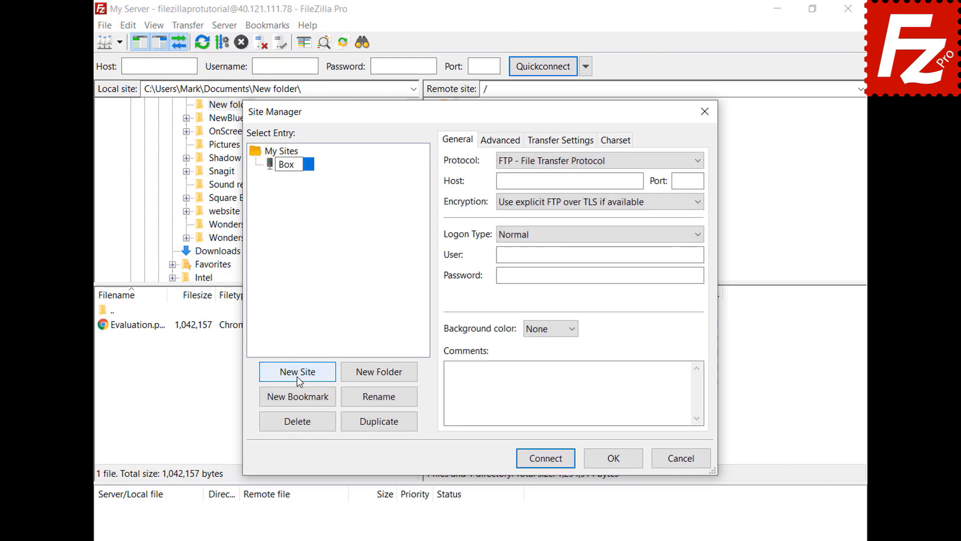
key(Return)
click(696, 161)
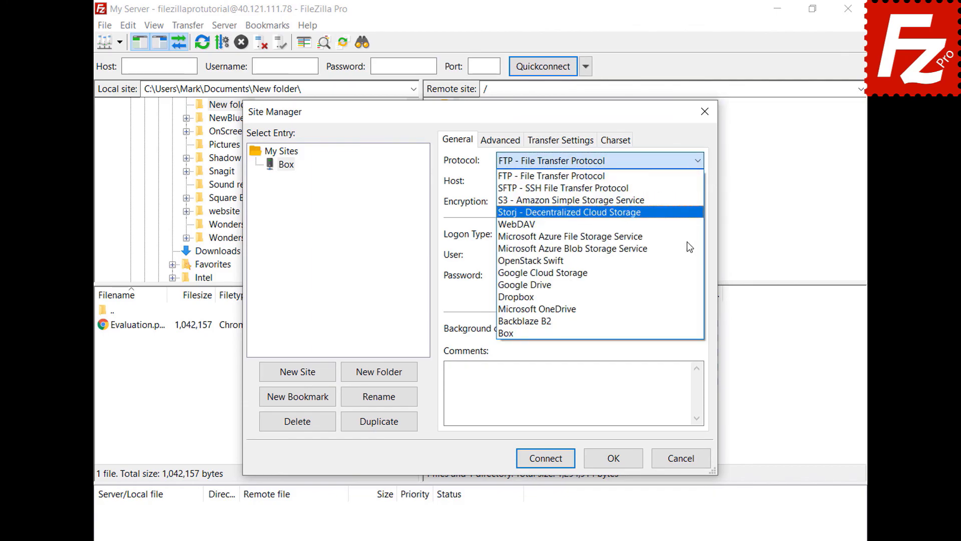
click(679, 332)
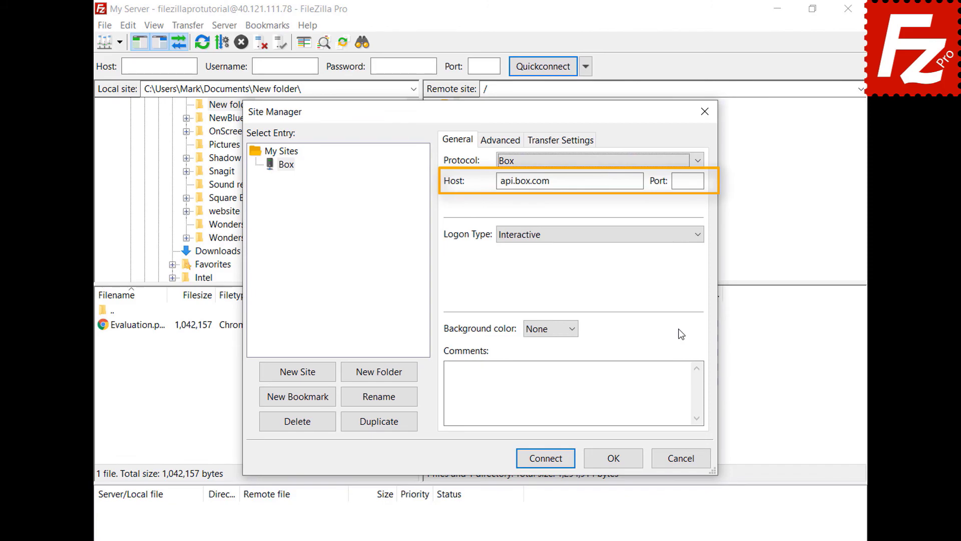
Connect to the Box site, log in with the account e-mail and password, and grant access
click(543, 460)
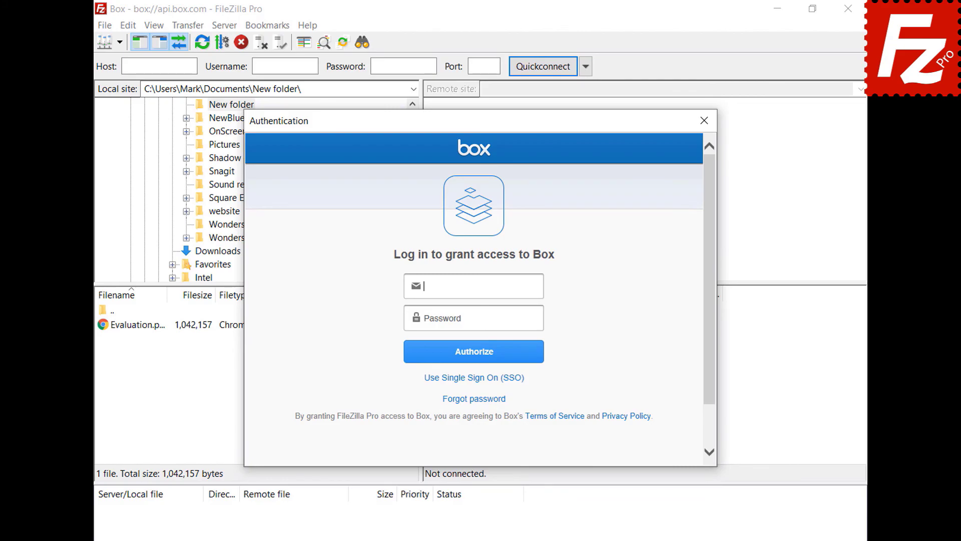
key(ctrl+v)
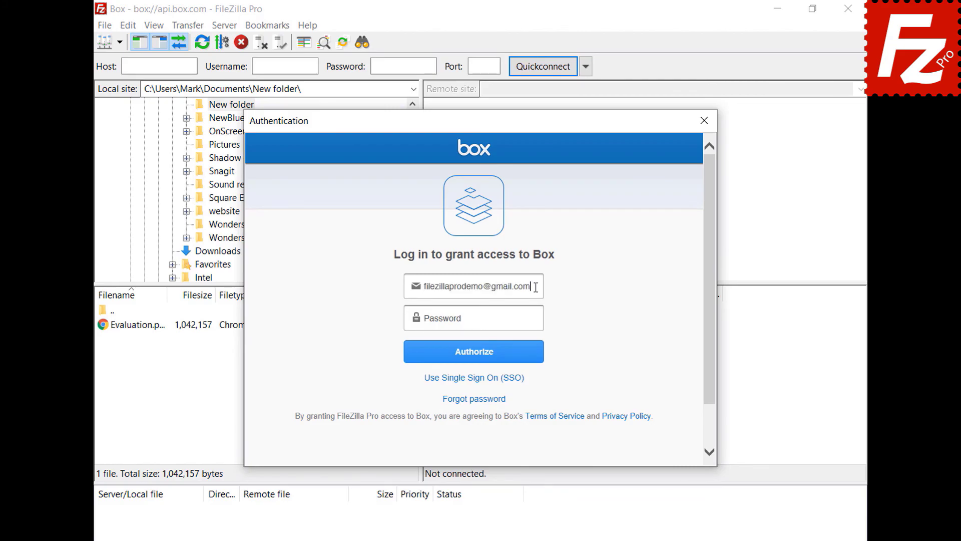
click(540, 319)
key(ctrl+v)
click(474, 361)
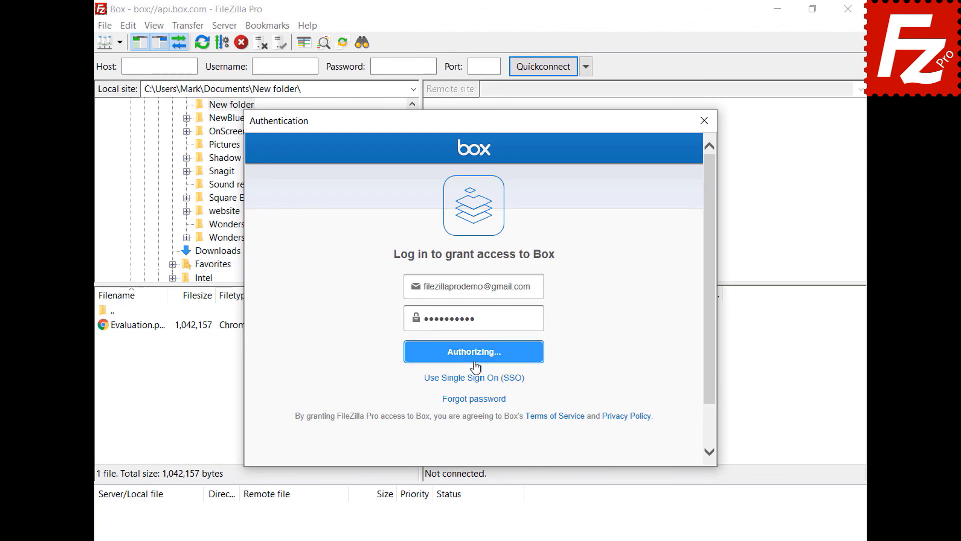
click(476, 351)
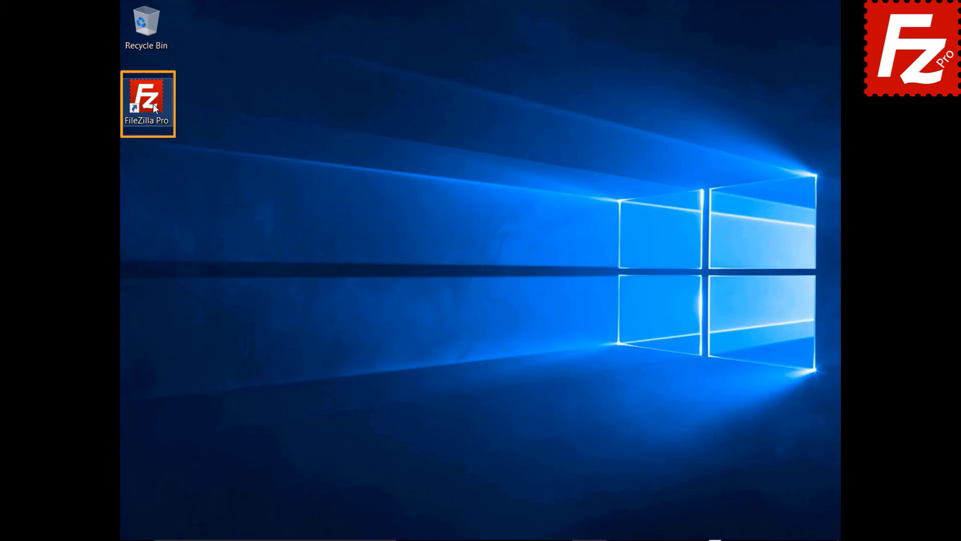
Launch FileZilla Pro and add a new Site Manager entry named 'Tardigrade'
double_click(152, 104)
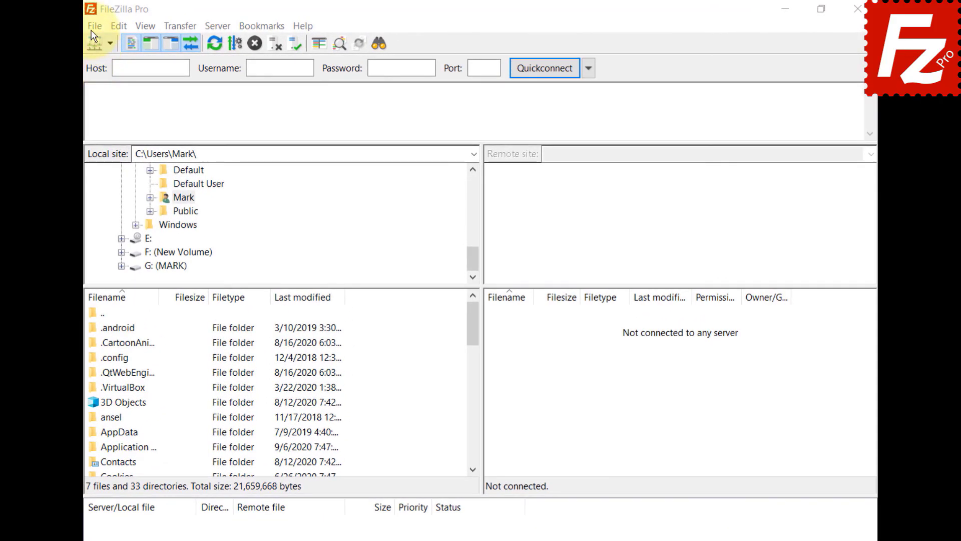
click(95, 25)
click(92, 42)
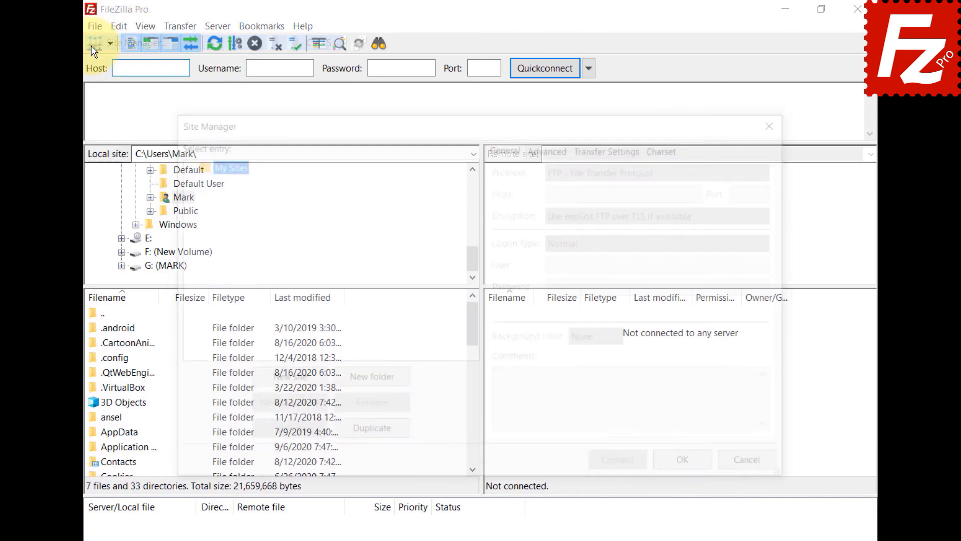
click(284, 383)
text(Tardigrade)
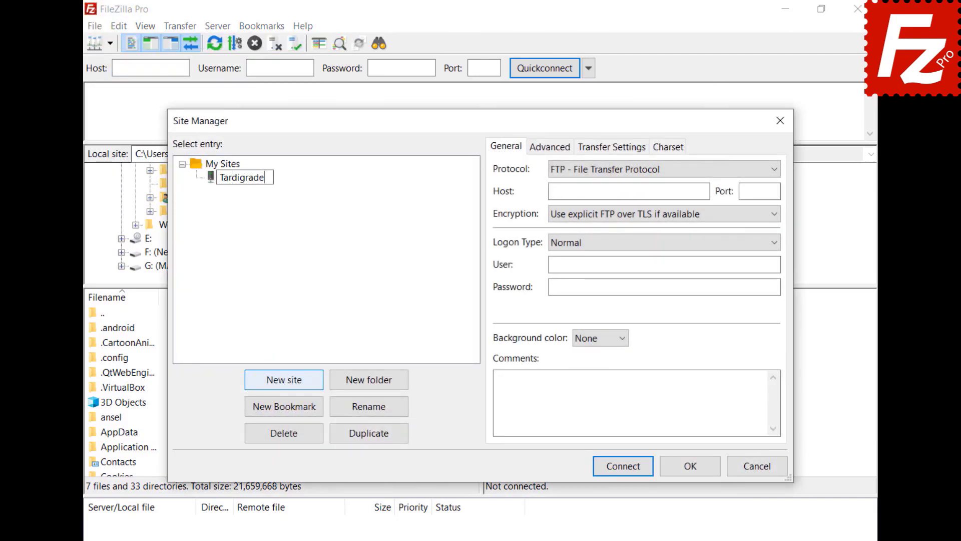
Set protocol to Tardigrade with satellite us-central-1.tardigrade.io, pasting the API key and encryption passphrase
click(630, 170)
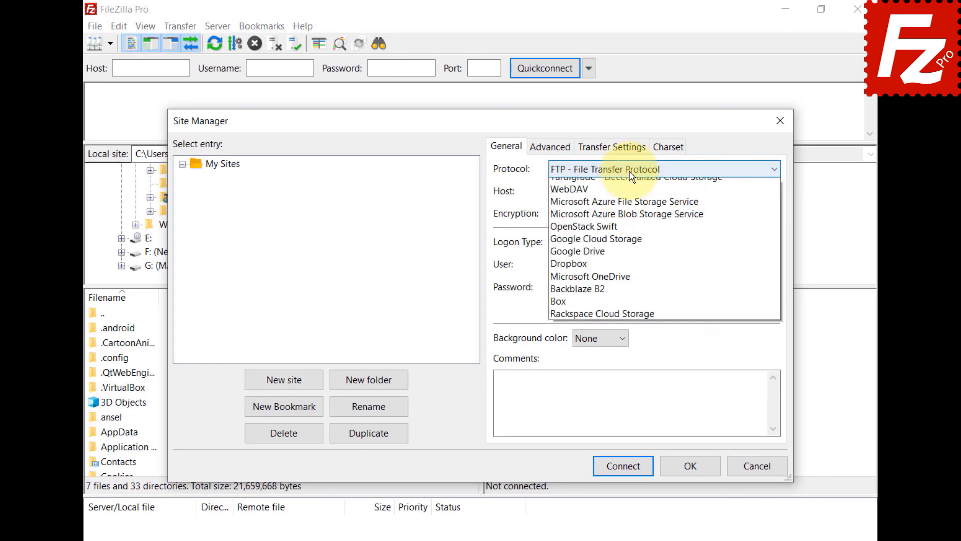
click(624, 222)
key(Tab)
text(us-central-1.tardigrade.io)
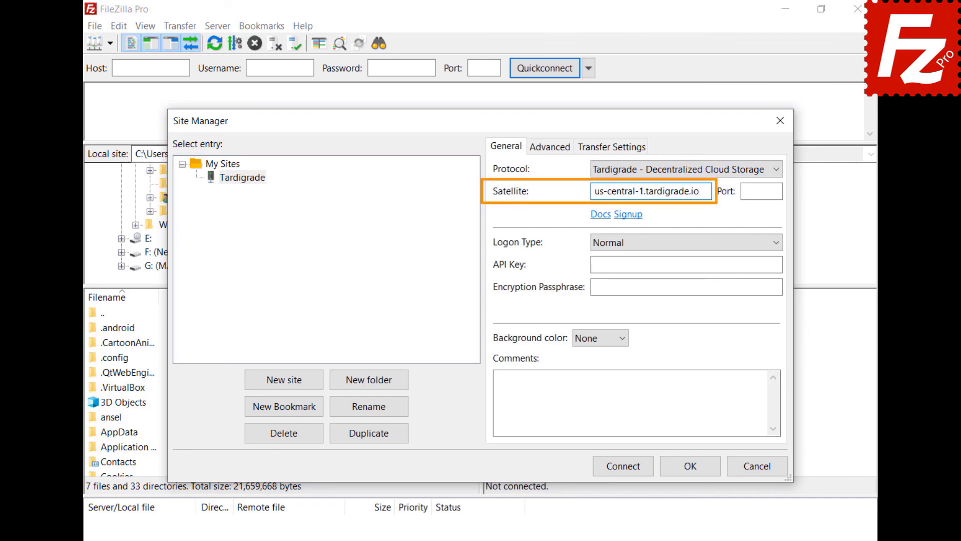
click(686, 264)
key(ctrl+v)
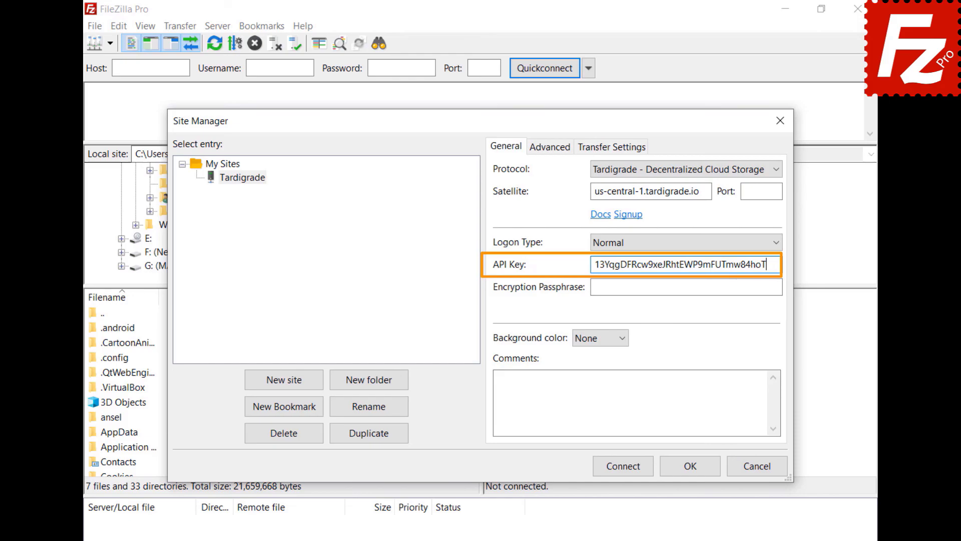
click(686, 287)
key(ctrl+v)
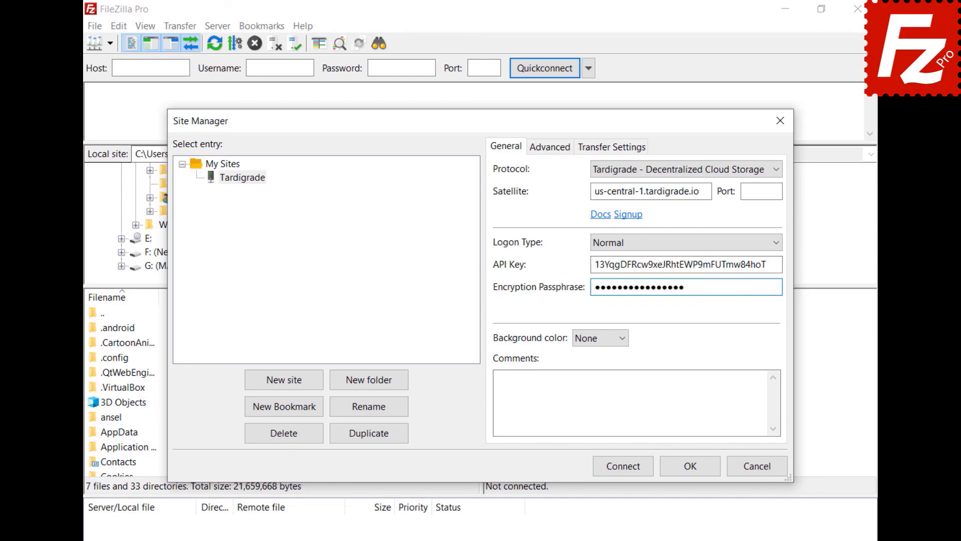
Connect to the site and browse into constructionproject > Construction Project
click(628, 471)
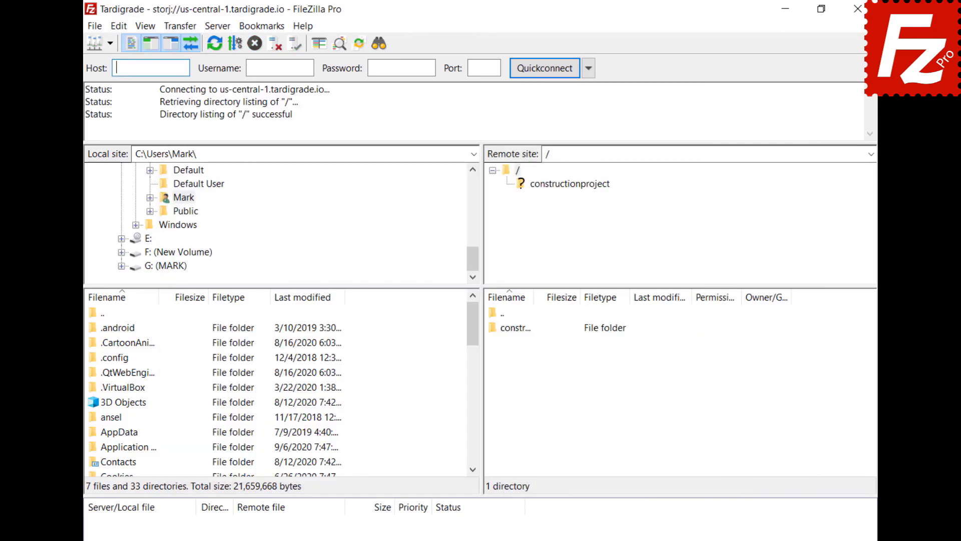
click(565, 184)
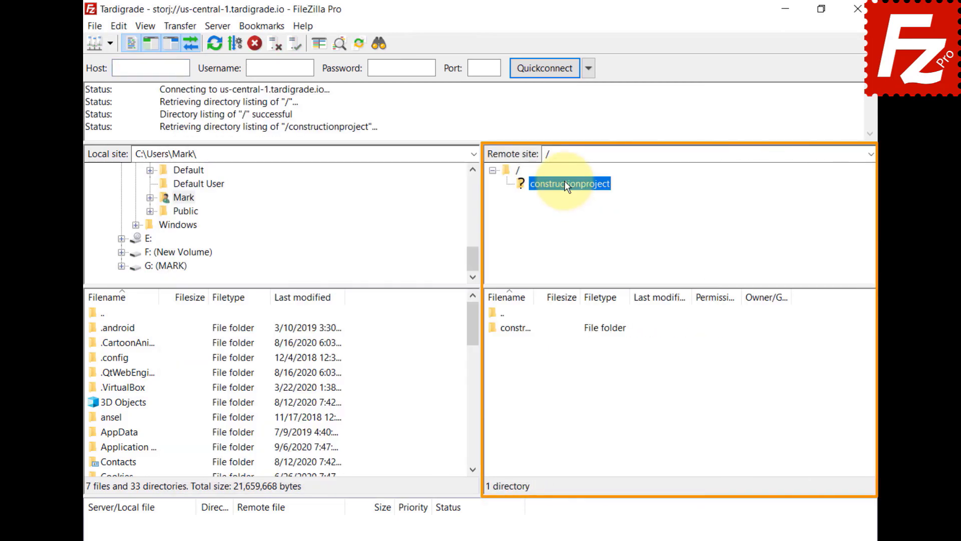
click(567, 197)
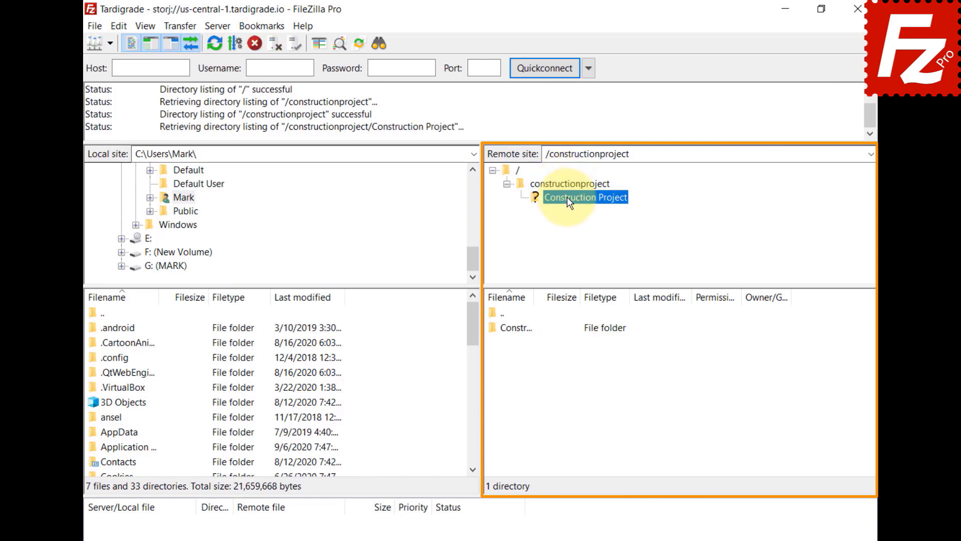
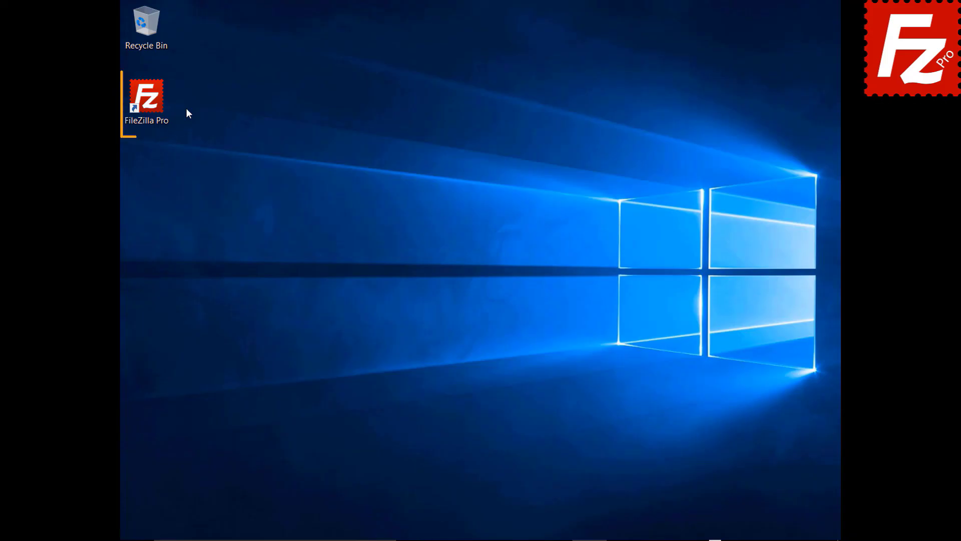
Launch FileZilla Pro and open the Transfers > MIME Types page in Edit > Settings
double_click(152, 104)
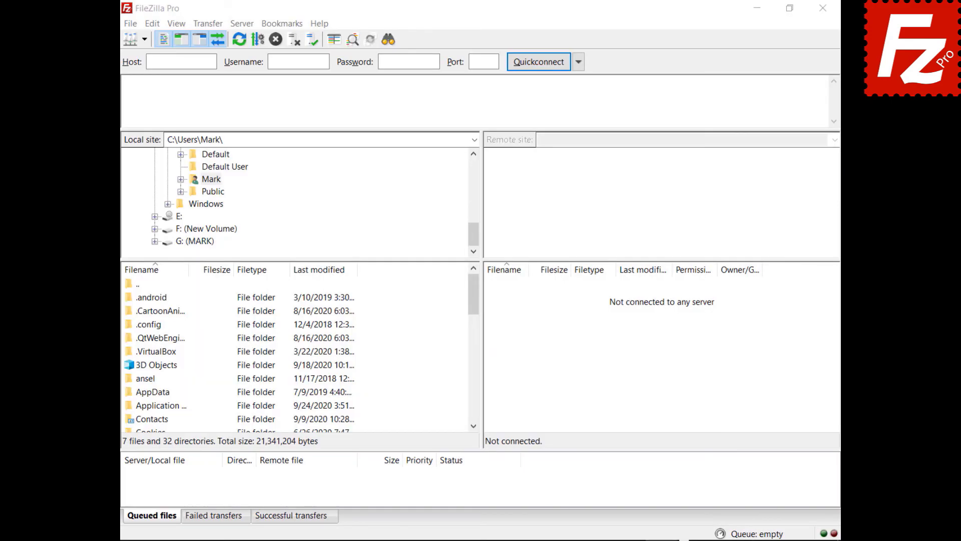
click(134, 28)
click(131, 74)
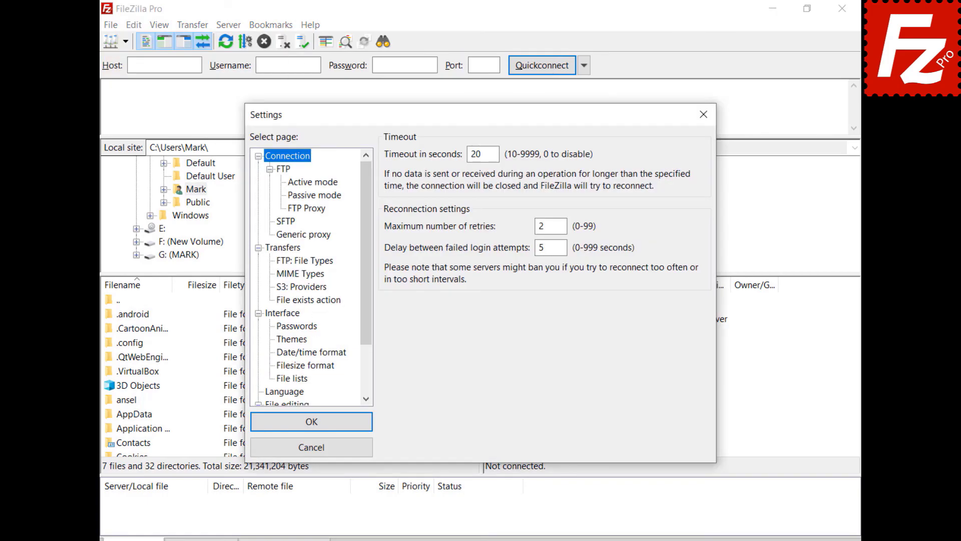
click(278, 249)
click(291, 274)
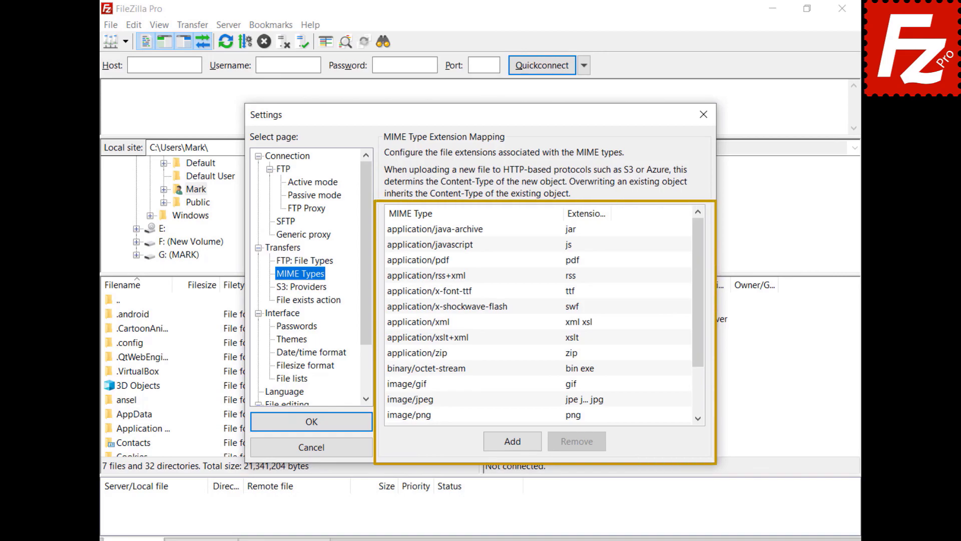
Add a mapping with MIME type video/mp4 and extension mp4
click(512, 442)
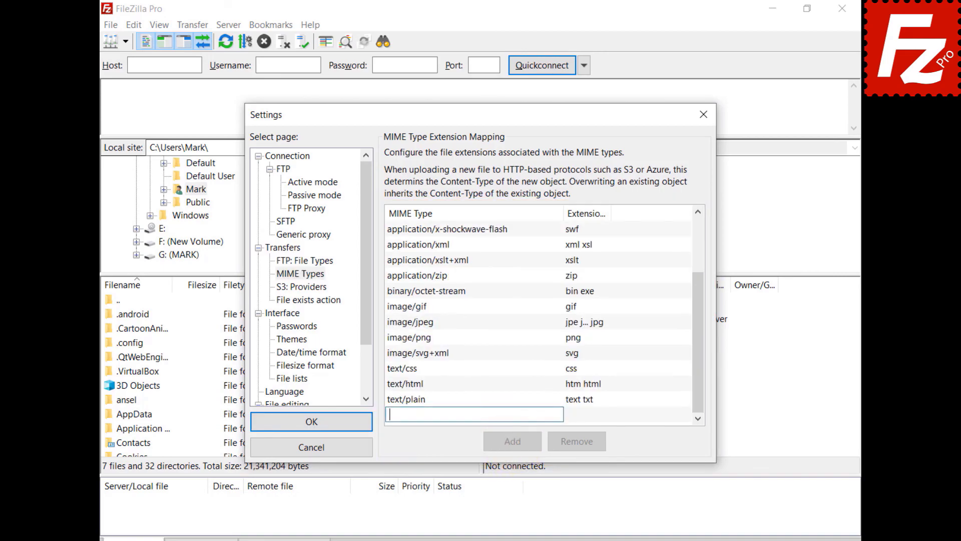
text(video/mp4)
click(577, 419)
text(mp4)
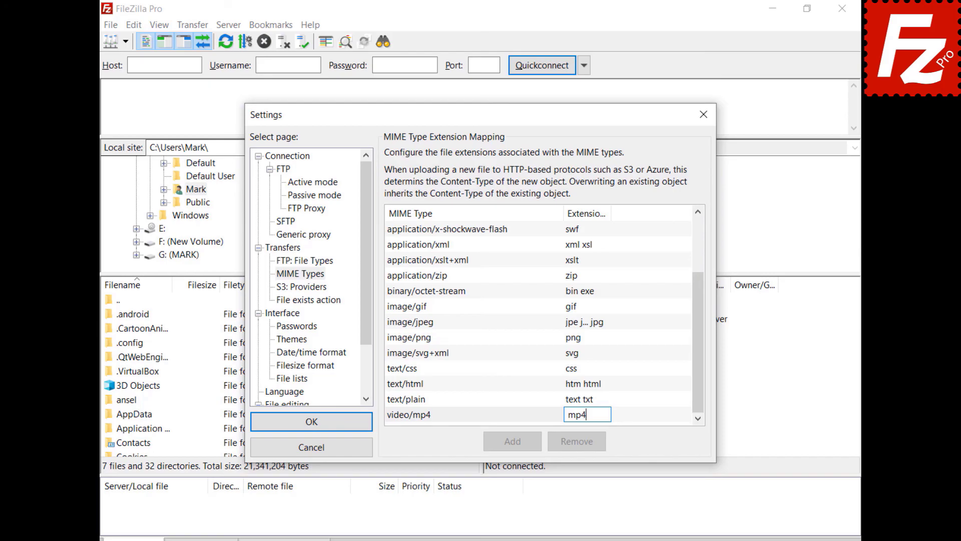
key(Return)
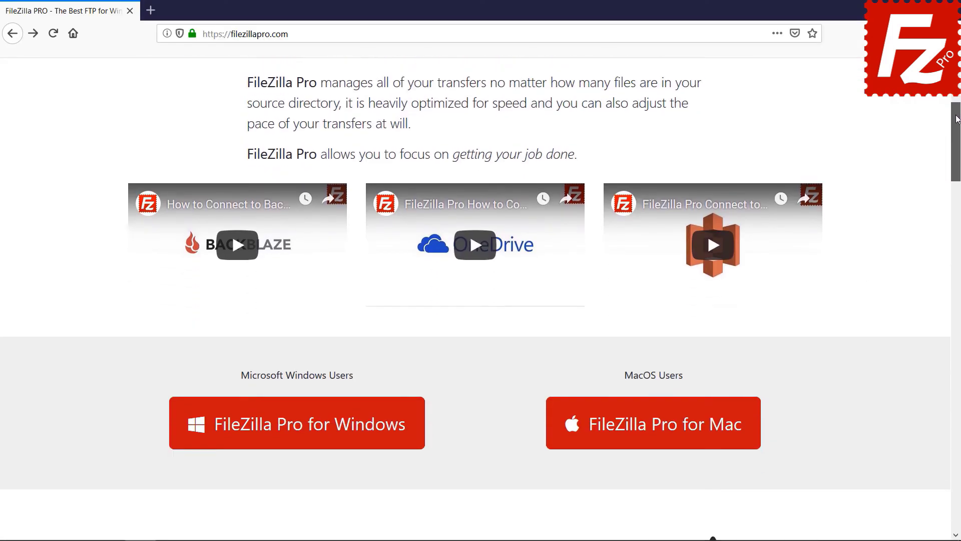
Open the FileZilla Pro for Windows checkout and scroll to its $19.99 payment options
scroll(301, 343, down, 3)
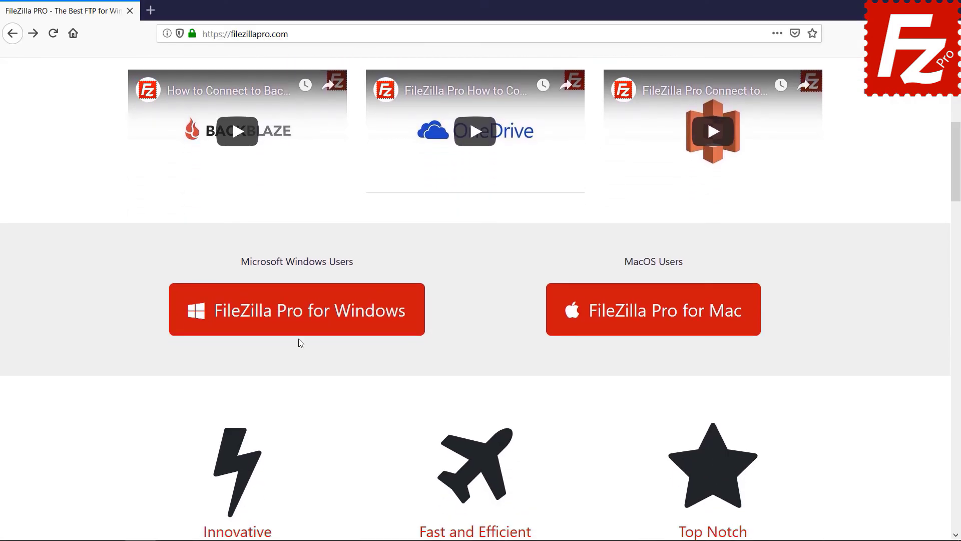
click(300, 326)
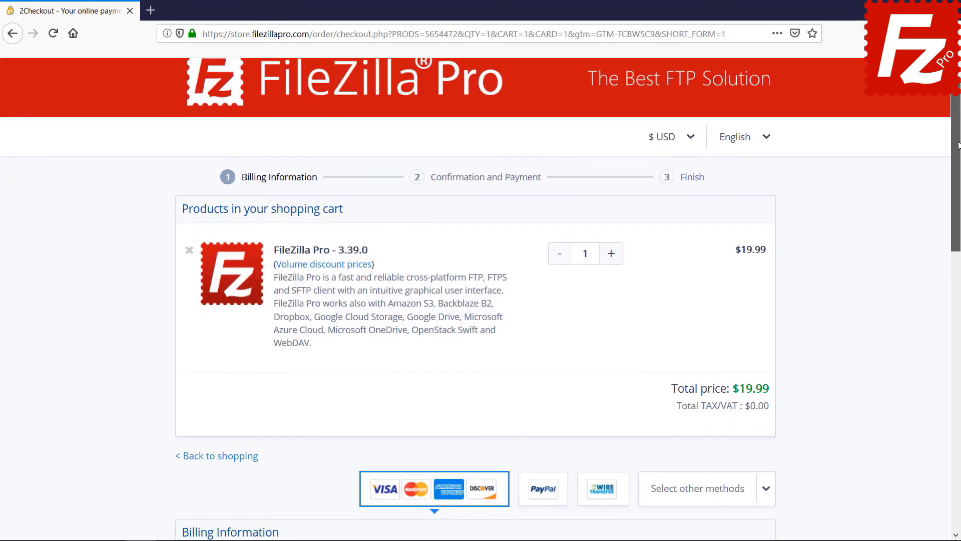
drag(958, 145, 958, 347)
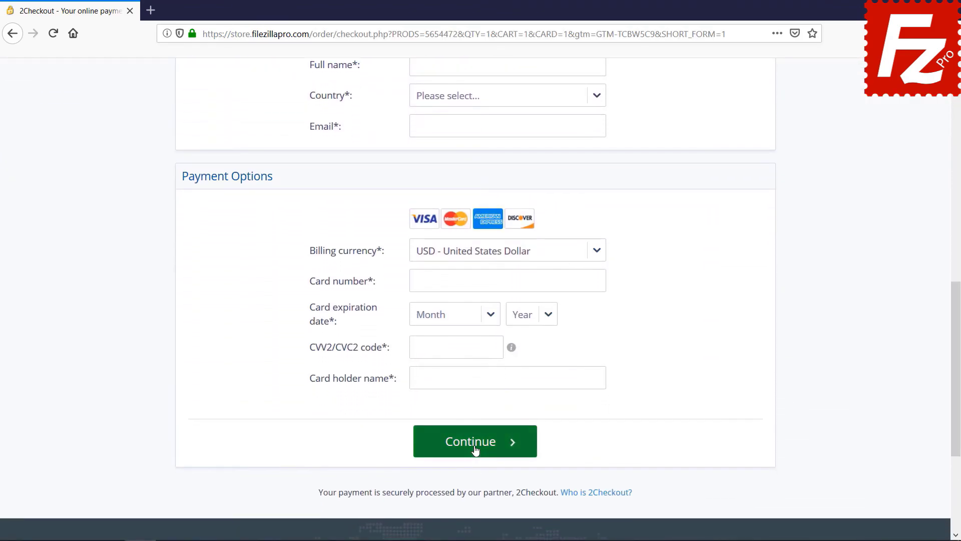